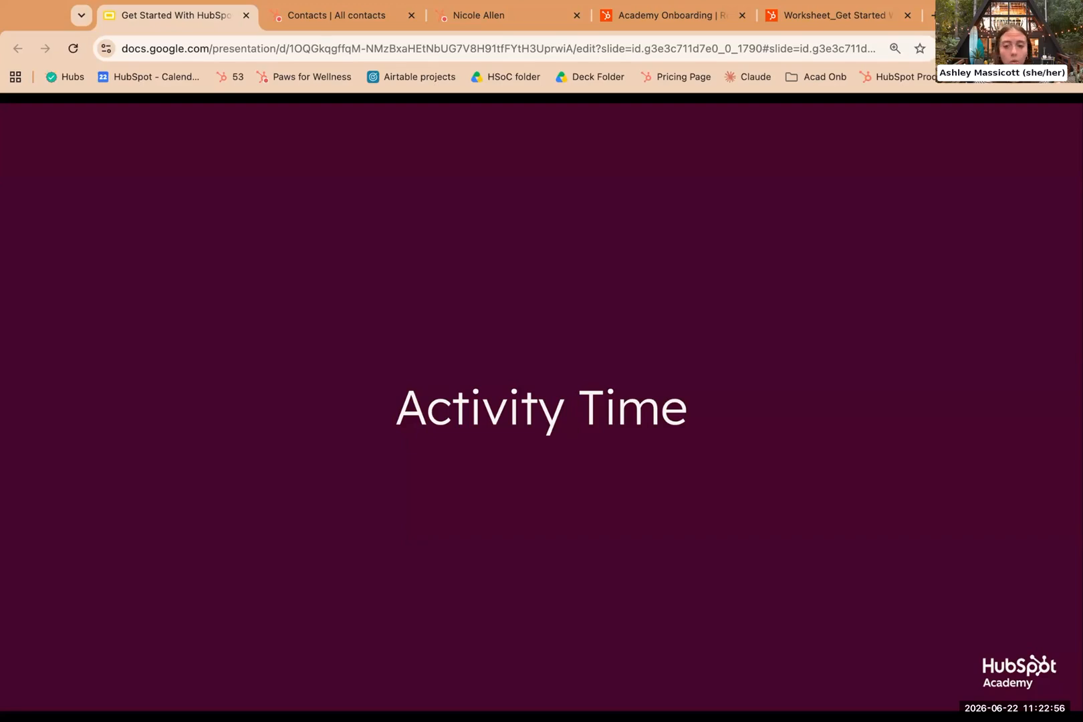
Advance the slides to Activity 1 and review Exercise 1 on inviting a user and creating a team in the worksheet.
{"action": "key", "text": "Right"}
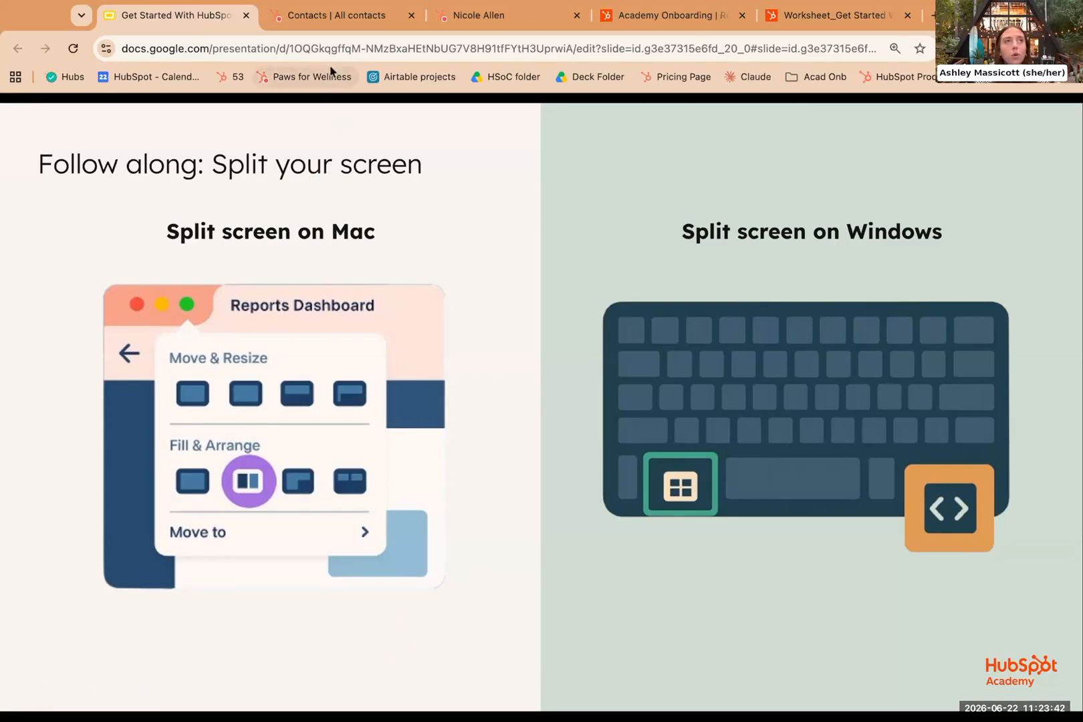
{"action": "key", "text": "Right"}
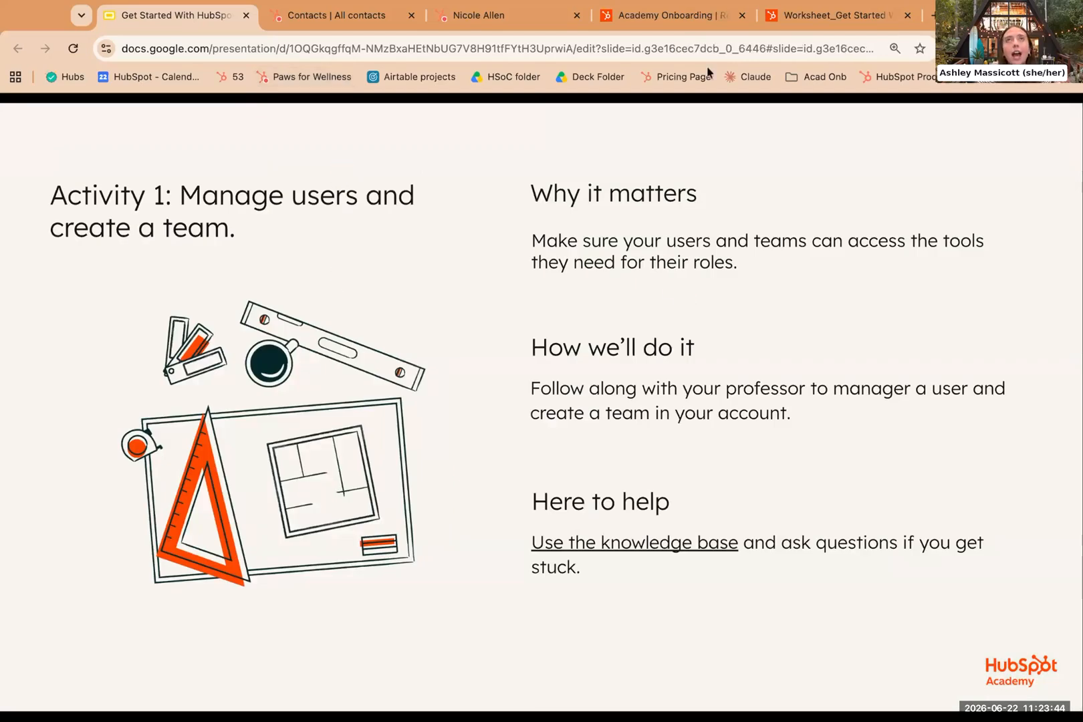
{"action": "left_click", "coordinate": [790, 20]}
{"action": "scroll", "coordinate": [515, 456], "scroll_direction": "up", "scroll_amount": 3}
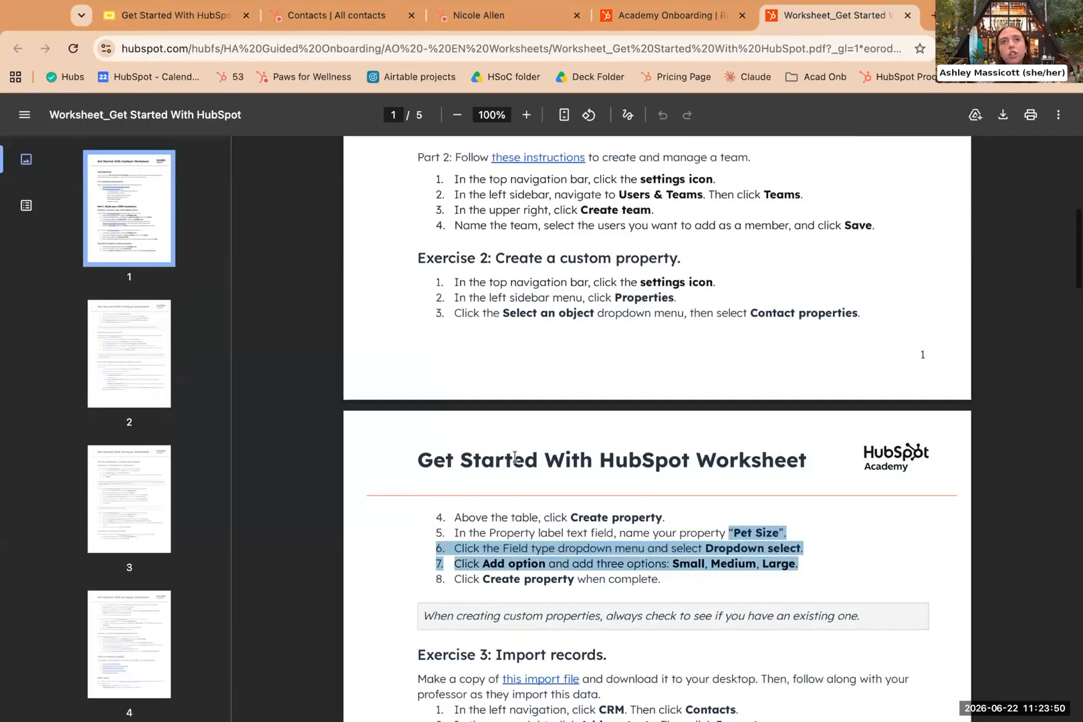
{"action": "scroll", "coordinate": [514, 456], "scroll_direction": "up", "scroll_amount": 2}
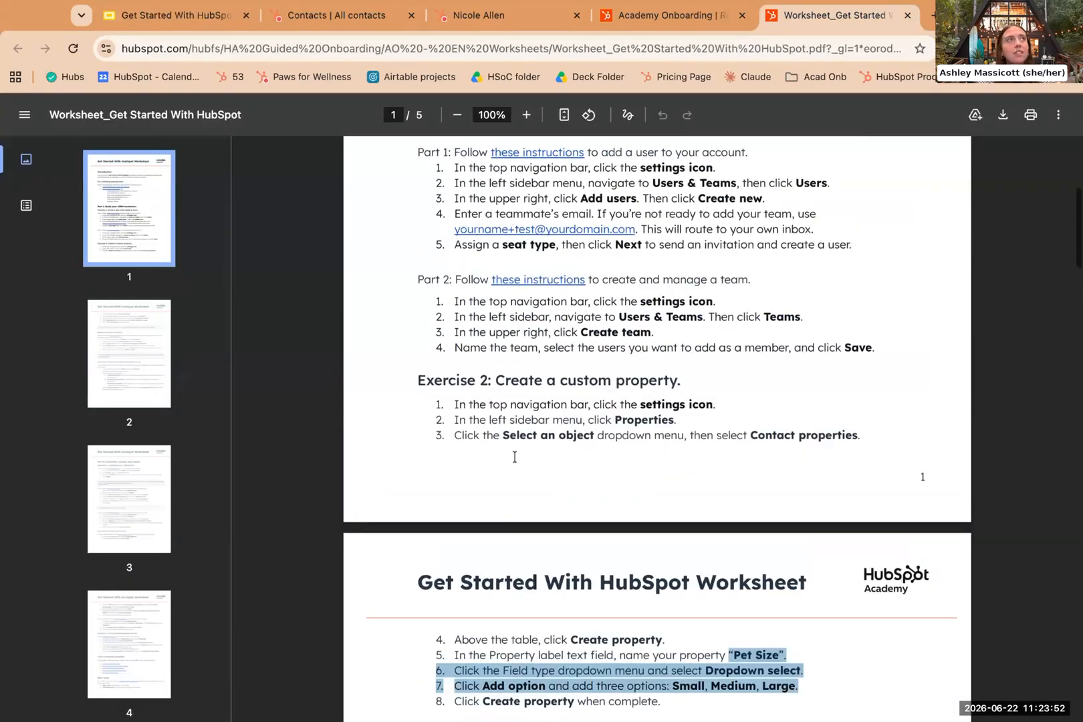
{"action": "scroll", "coordinate": [514, 457], "scroll_direction": "up", "scroll_amount": 5}
{"action": "scroll", "coordinate": [514, 457], "scroll_direction": "up", "scroll_amount": 3}
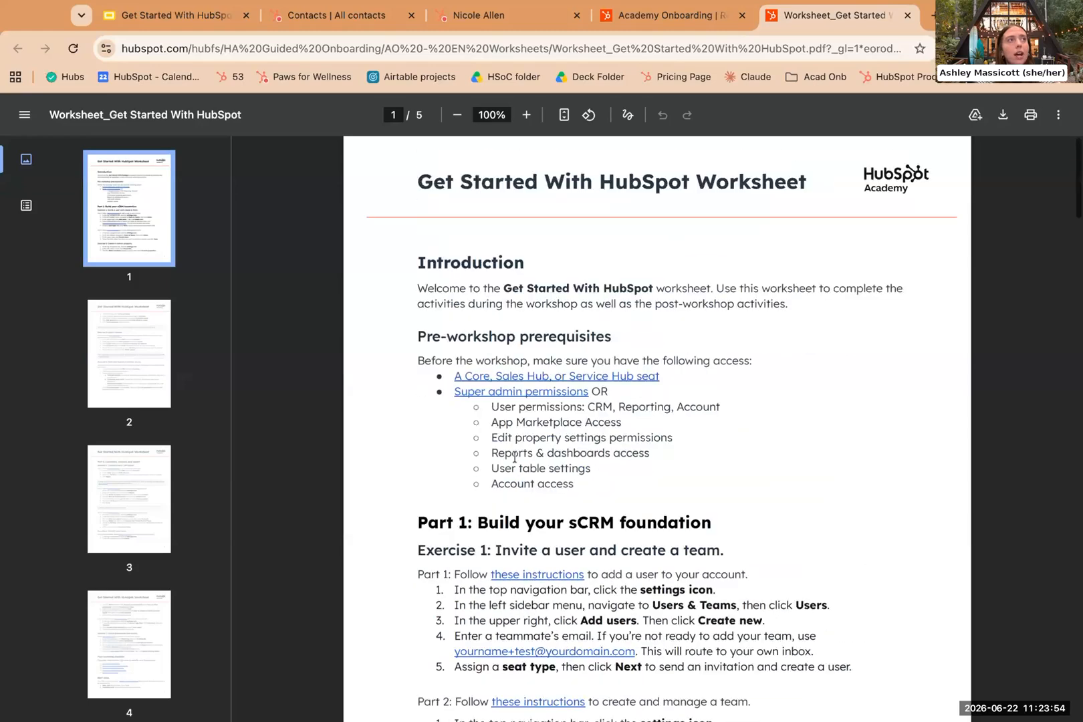
{"action": "scroll", "coordinate": [514, 457], "scroll_direction": "down", "scroll_amount": 5}
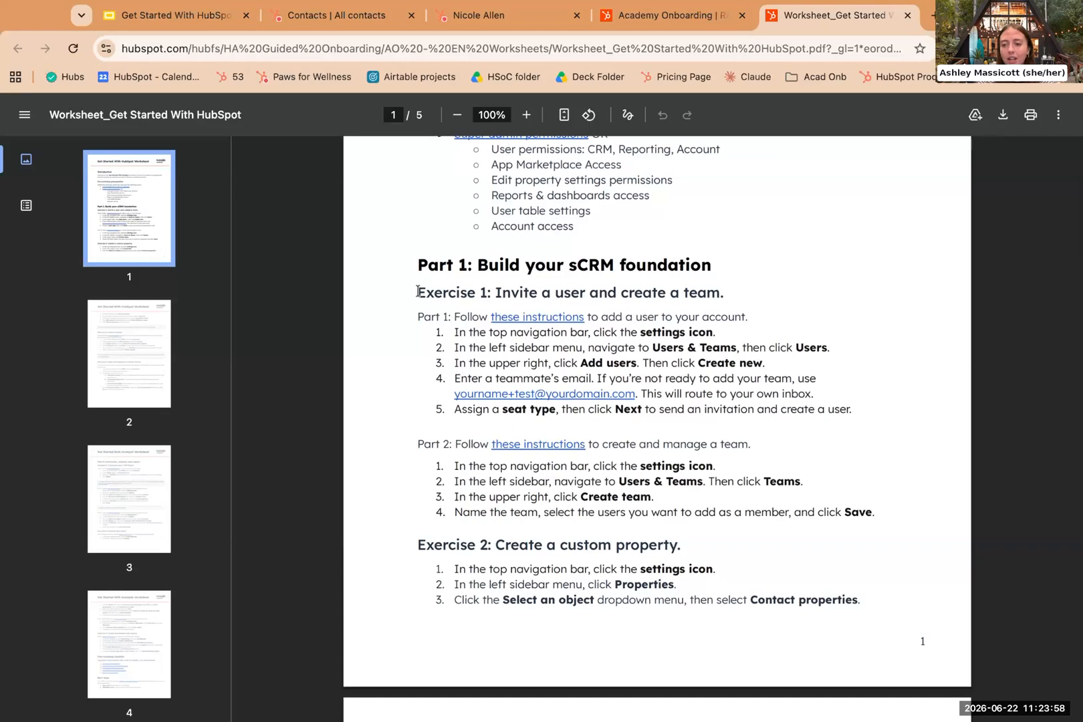
{"action": "left_click_drag", "start_coordinate": [418, 292], "coordinate": [762, 512]}
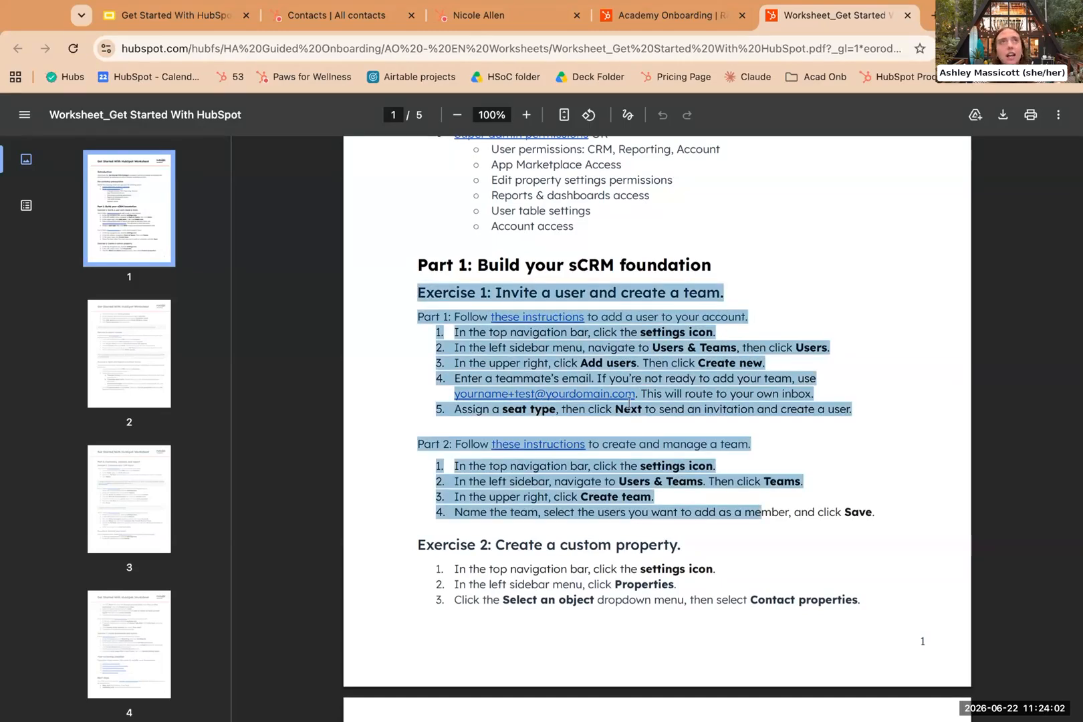
{"action": "left_click", "coordinate": [628, 403]}
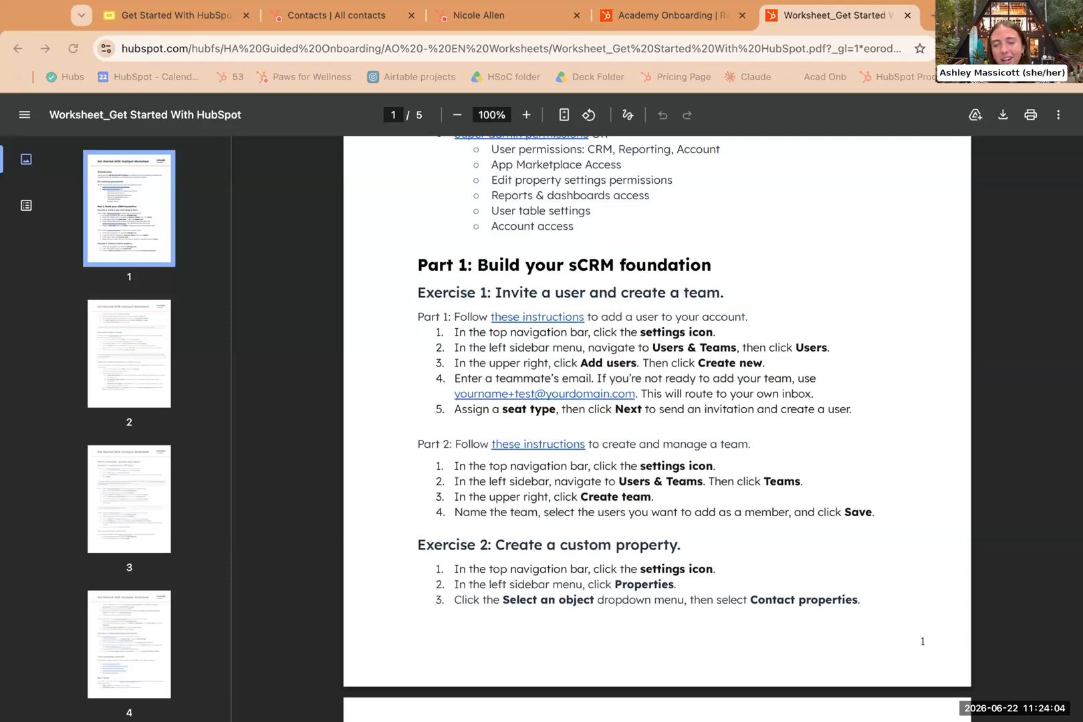
Switch to the HubSpot account and open the Users & Teams settings under Account Management.
{"action": "left_click", "coordinate": [332, 16]}
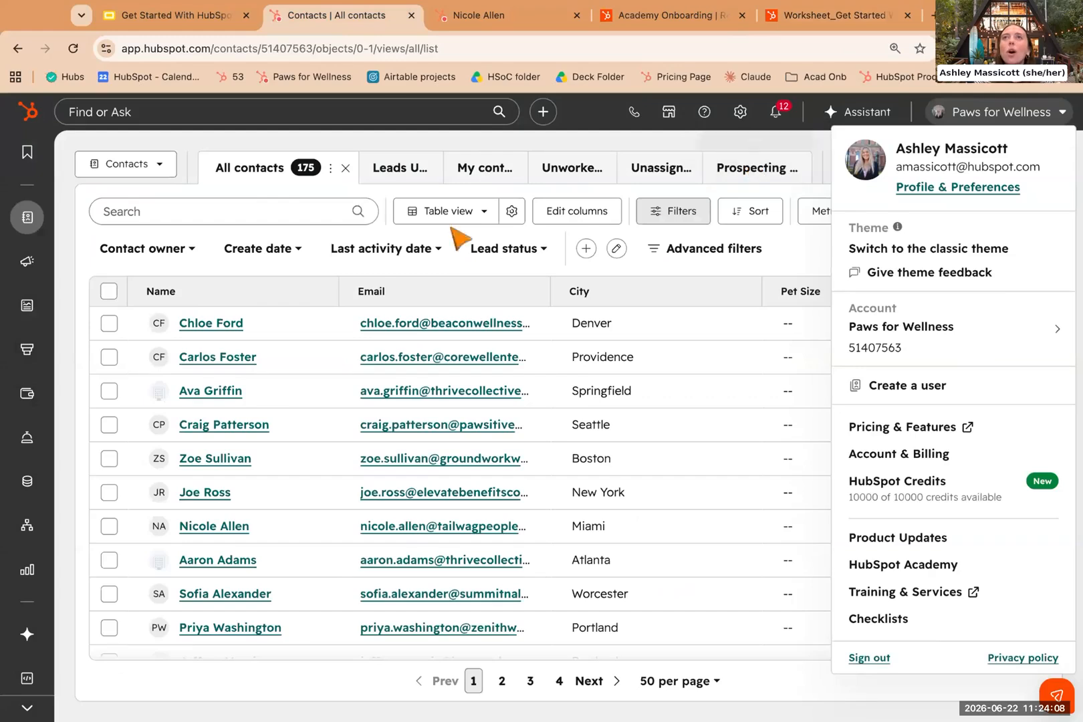
{"action": "left_click", "coordinate": [776, 139]}
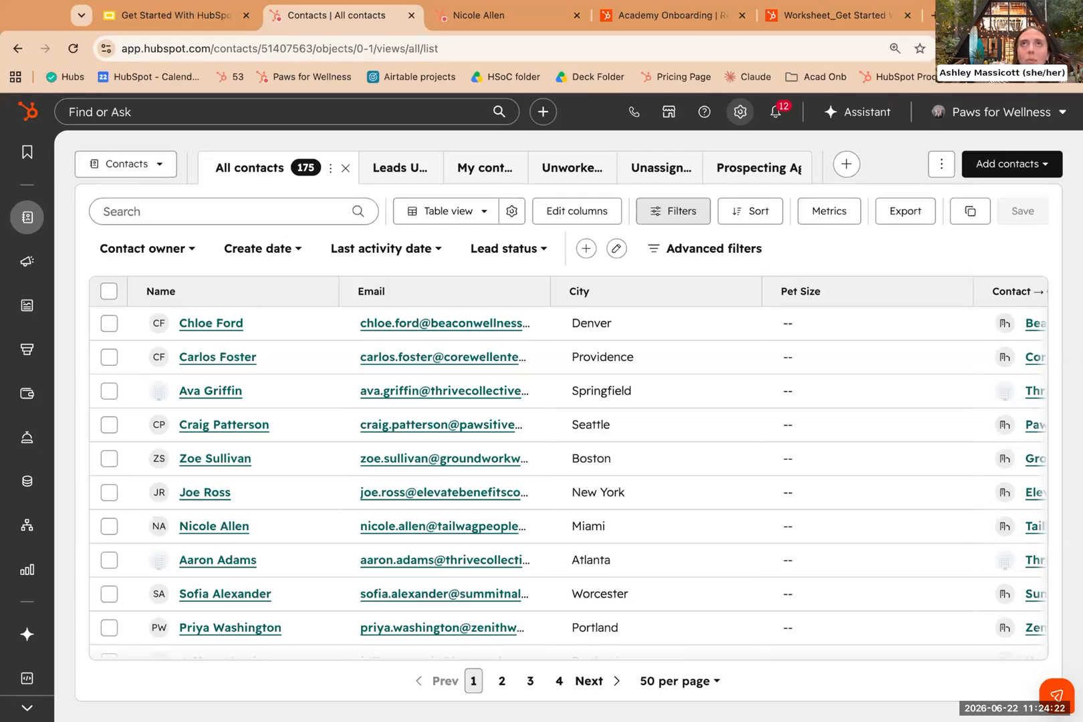
{"action": "left_click", "coordinate": [740, 112]}
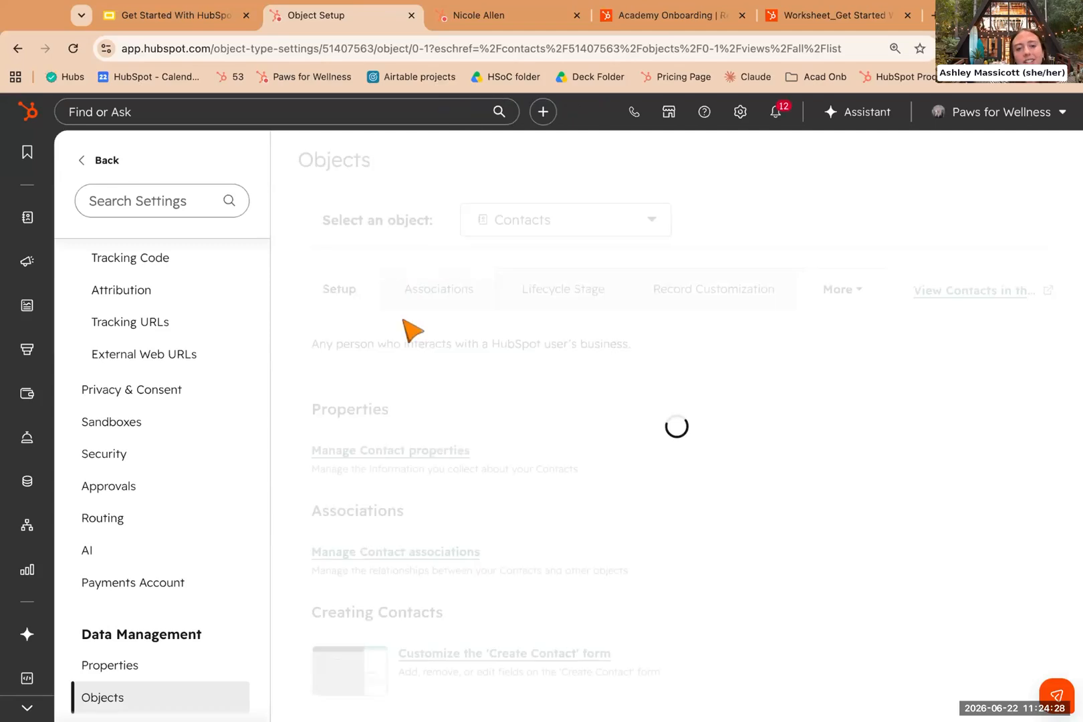
{"action": "scroll", "coordinate": [174, 445], "scroll_direction": "up", "scroll_amount": 5}
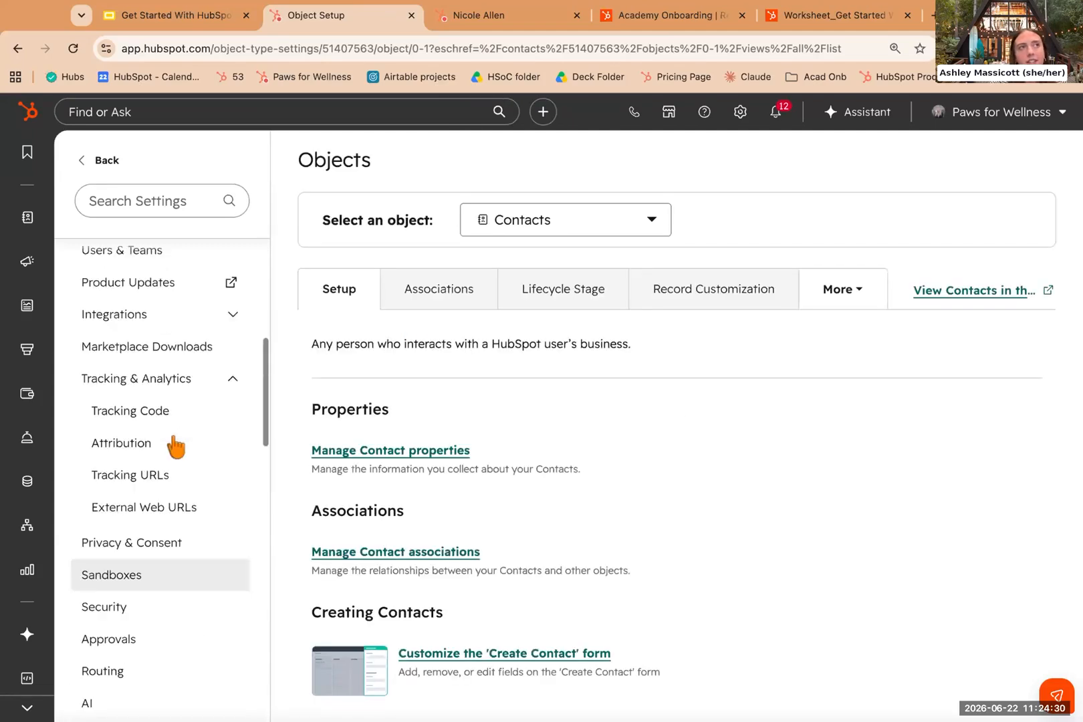
{"action": "scroll", "coordinate": [175, 447], "scroll_direction": "up", "scroll_amount": 5}
{"action": "scroll", "coordinate": [174, 339], "scroll_direction": "down", "scroll_amount": 2}
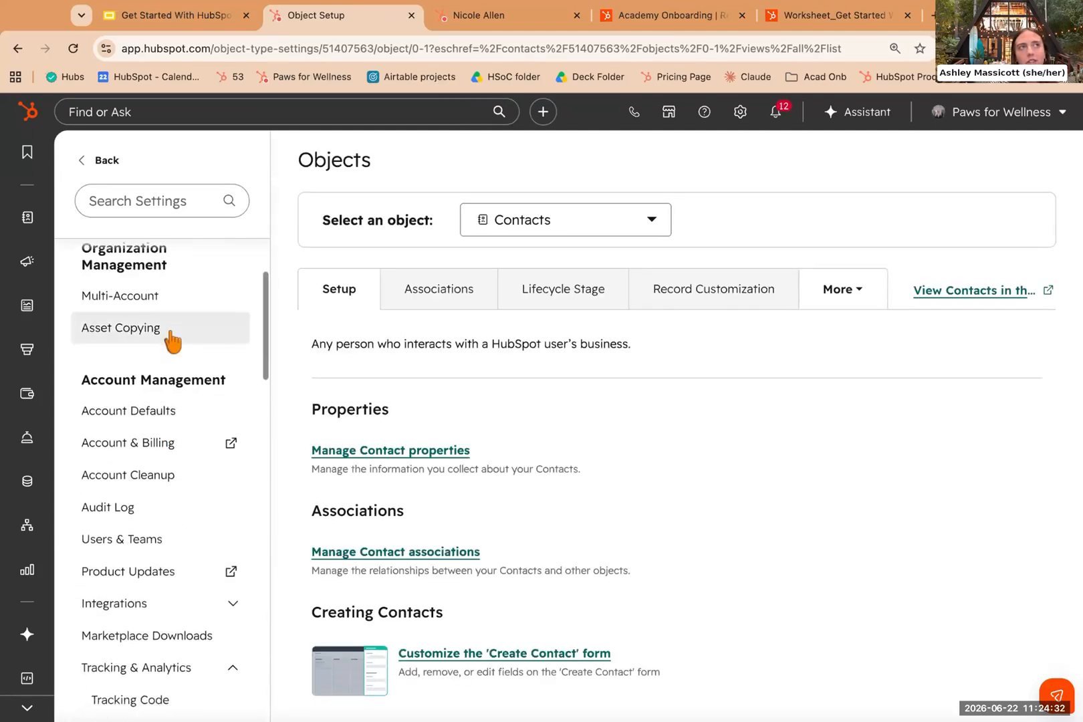
{"action": "scroll", "coordinate": [171, 332], "scroll_direction": "up", "scroll_amount": 1}
{"action": "mouse_move", "coordinate": [75, 312]}
{"action": "left_mouse_down"}
{"action": "mouse_move", "coordinate": [105, 314]}
{"action": "mouse_move", "coordinate": [79, 318]}
{"action": "left_mouse_up"}
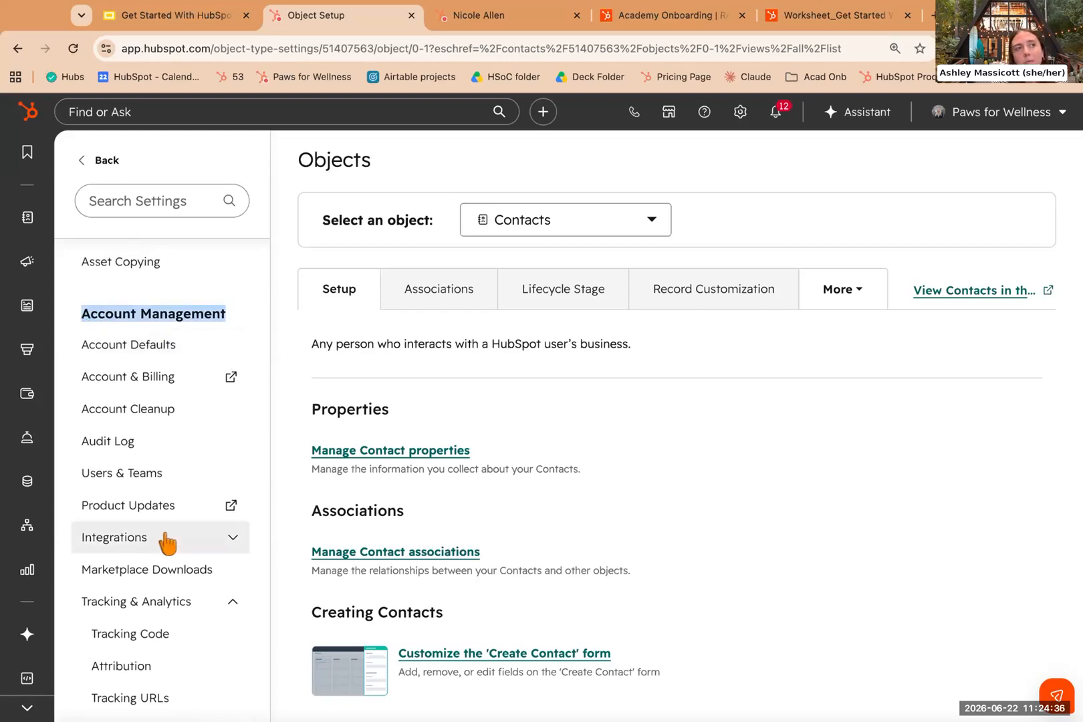
{"action": "scroll", "coordinate": [163, 543], "scroll_direction": "down", "scroll_amount": 1}
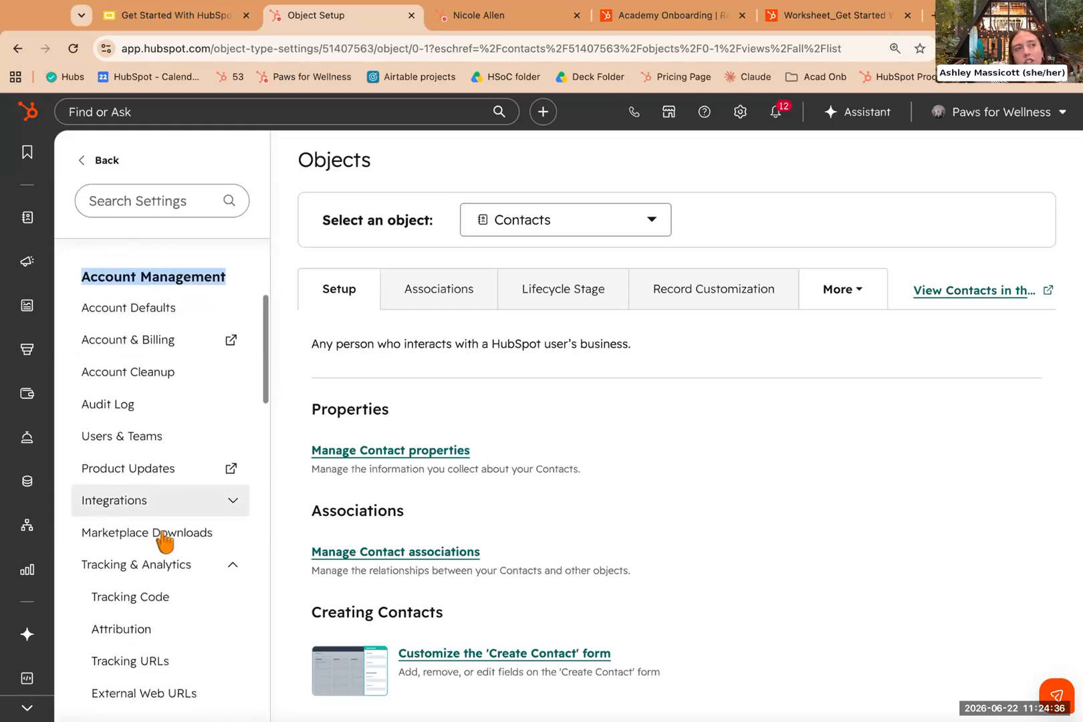
{"action": "left_click", "coordinate": [134, 437]}
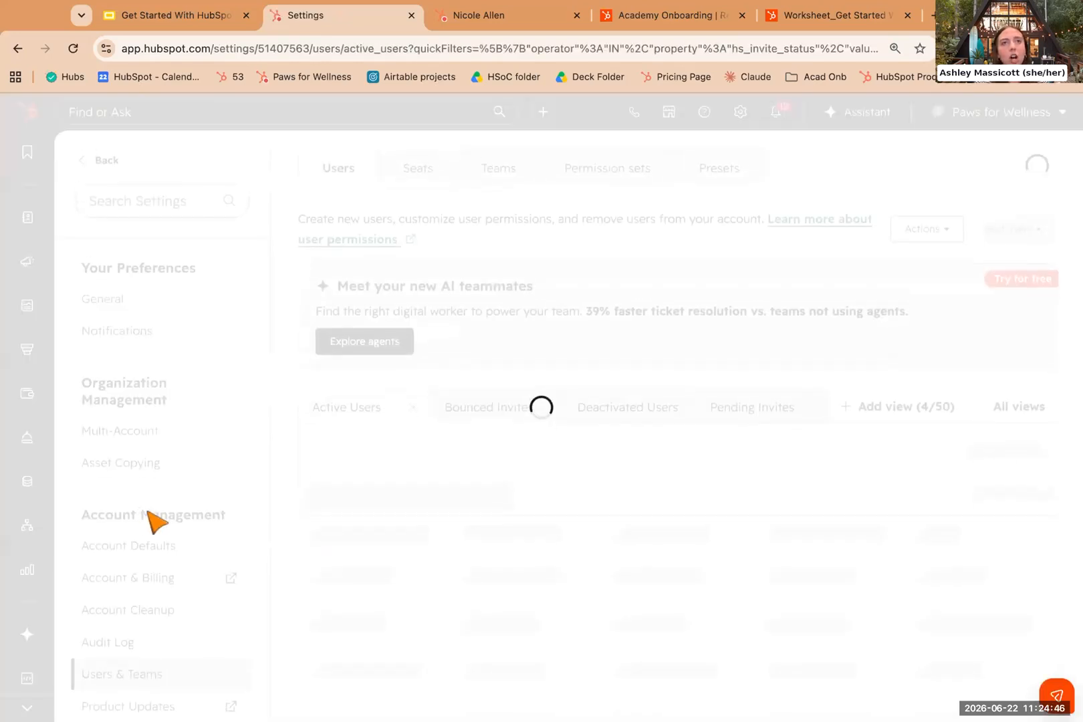
Examine the account's seat allocation in the Users & Teams settings and return to the user list.
{"action": "scroll", "coordinate": [155, 520], "scroll_direction": "down", "scroll_amount": 3}
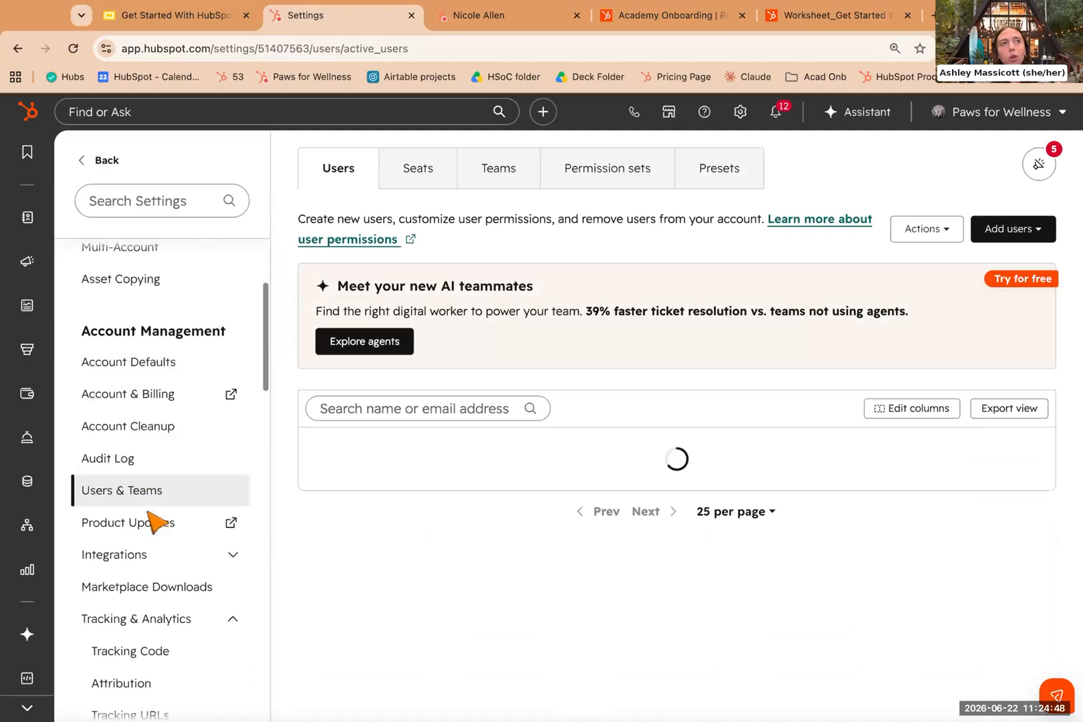
{"action": "triple_click", "coordinate": [83, 328]}
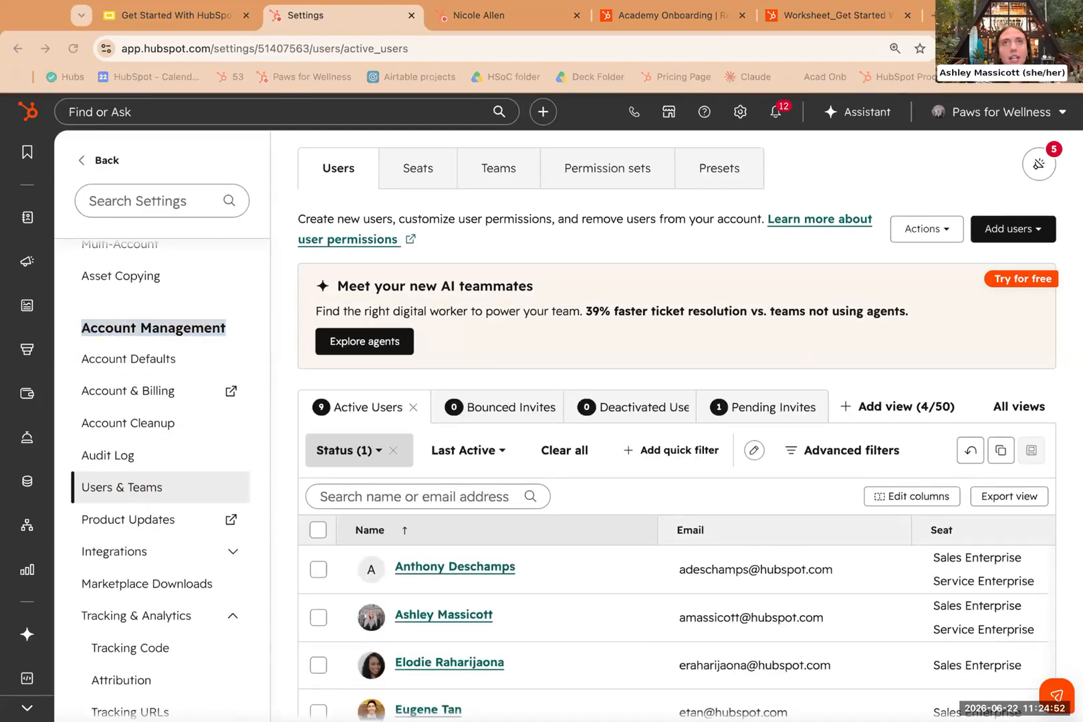
{"action": "left_click", "coordinate": [122, 493]}
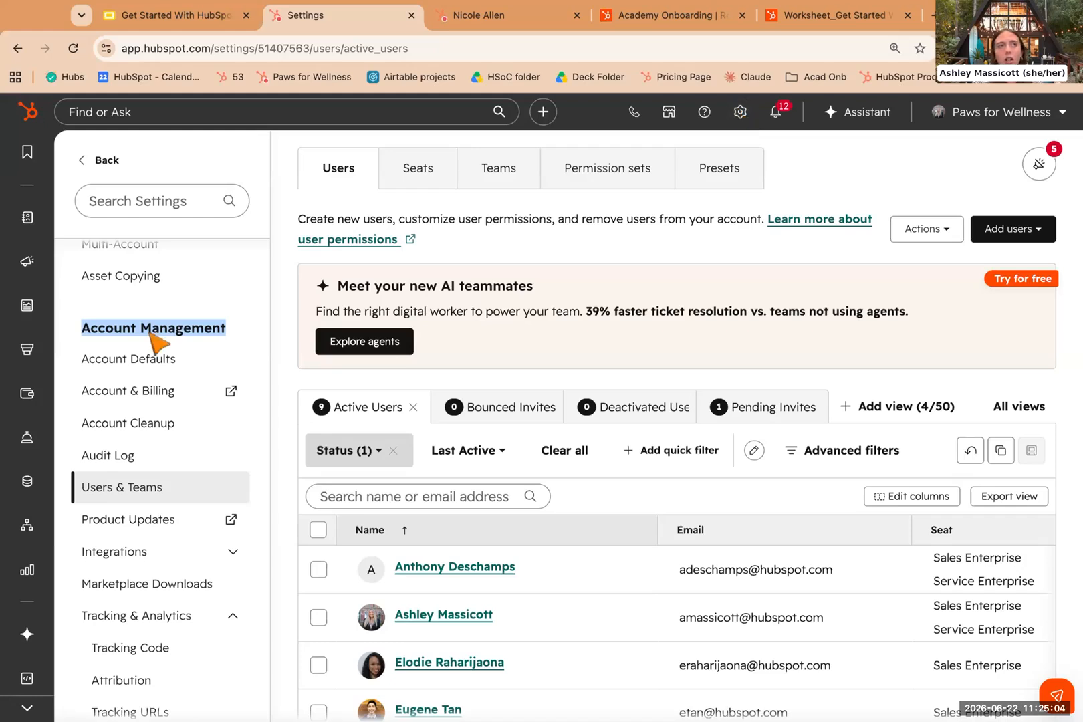
{"action": "scroll", "coordinate": [140, 341], "scroll_direction": "down", "scroll_amount": 1}
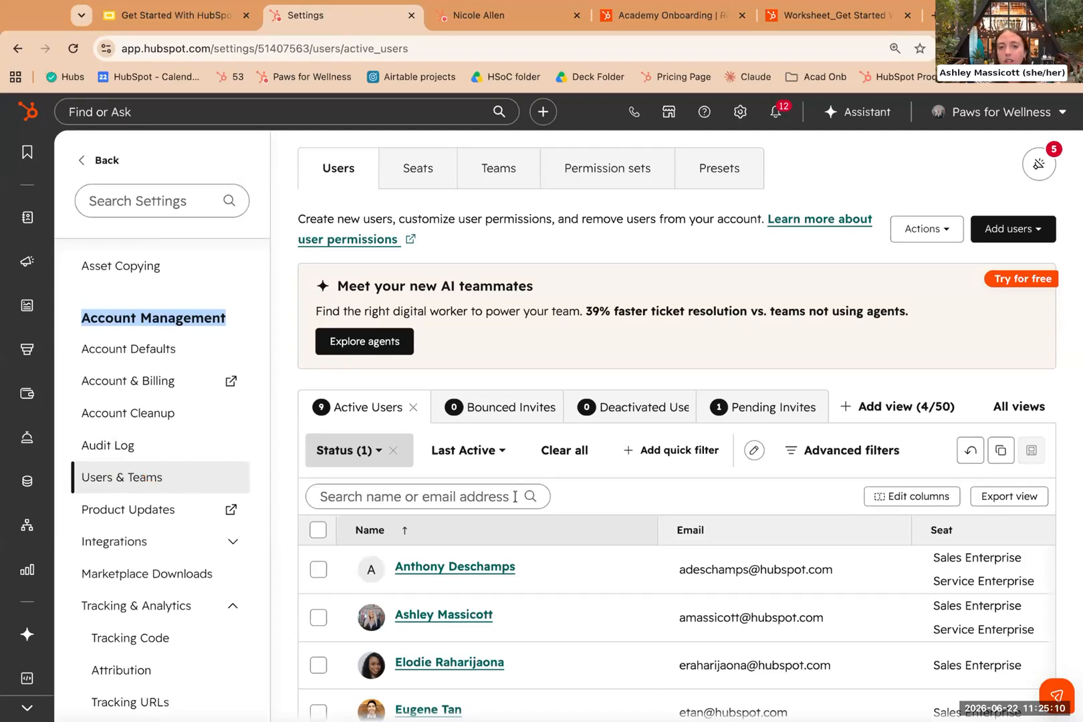
{"action": "left_click", "coordinate": [417, 175]}
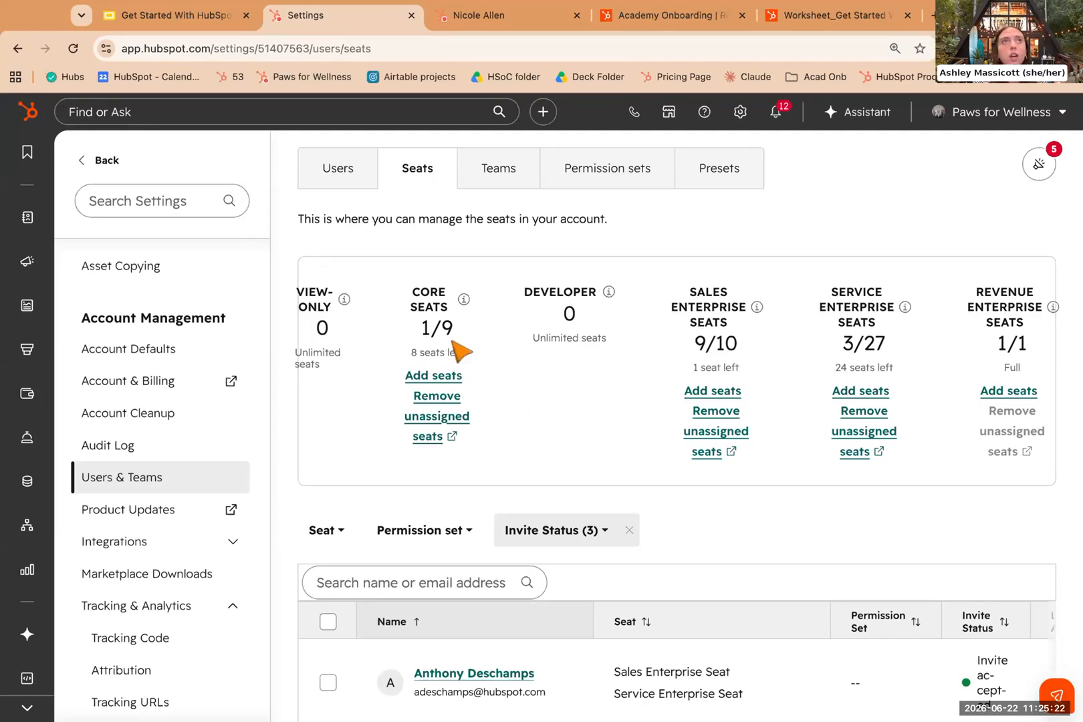
{"action": "left_click", "coordinate": [340, 184]}
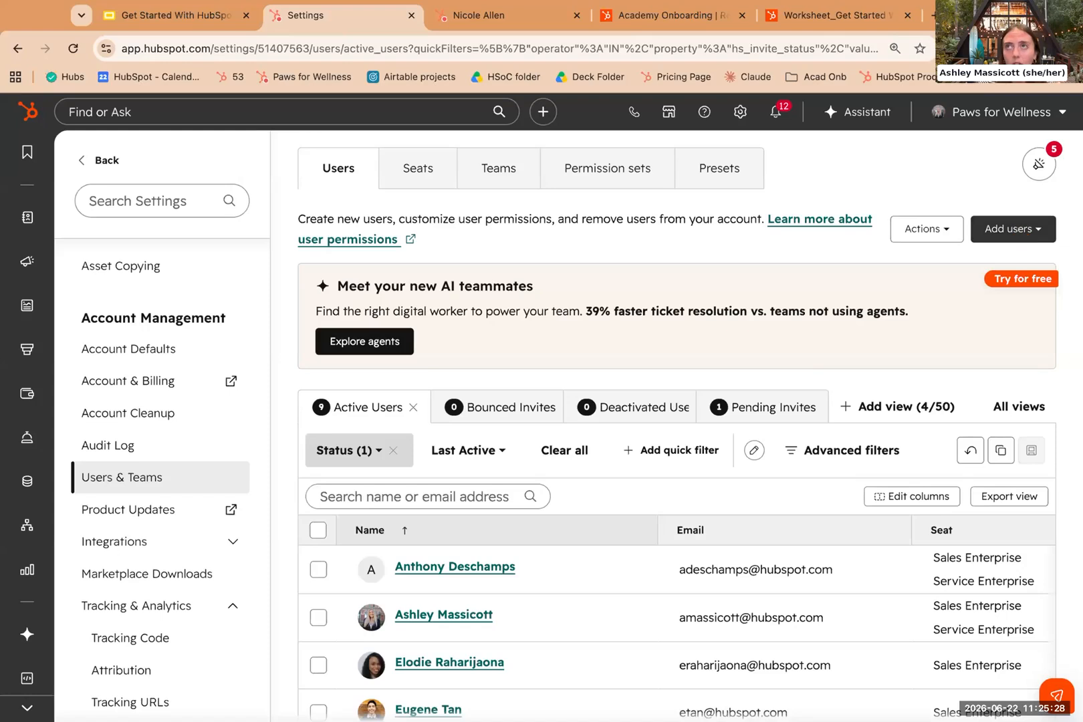
Start creating a new user manually, enter the test user's email address and proceed to the access setup.
{"action": "left_click", "coordinate": [1013, 228]}
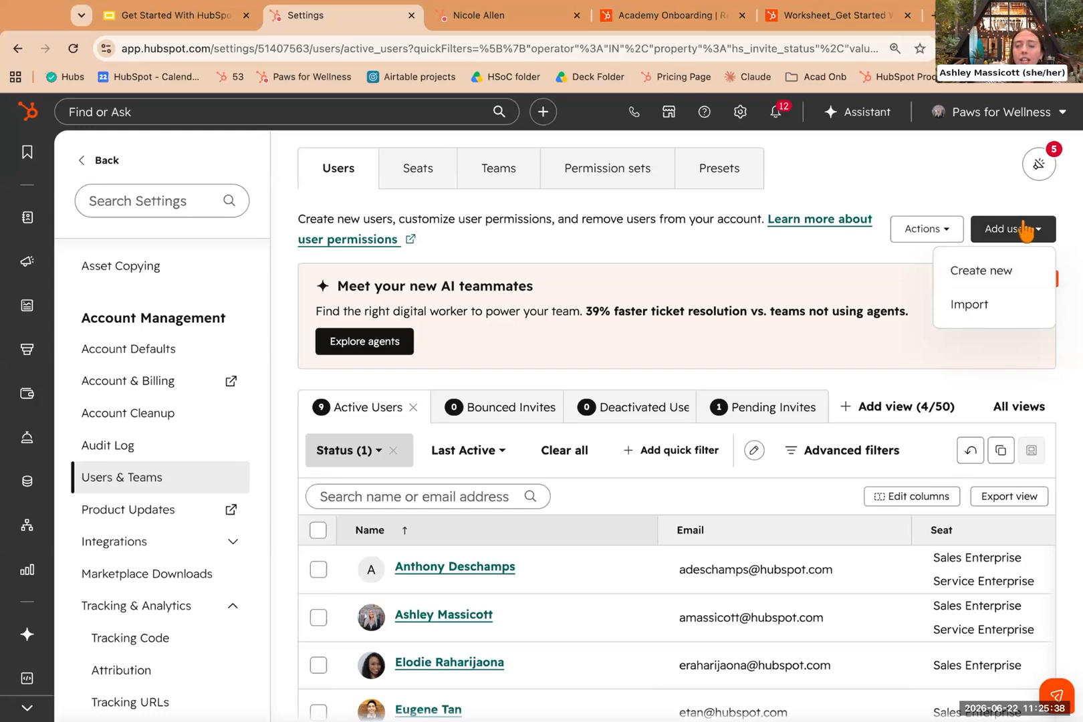
{"action": "left_click", "coordinate": [1010, 272]}
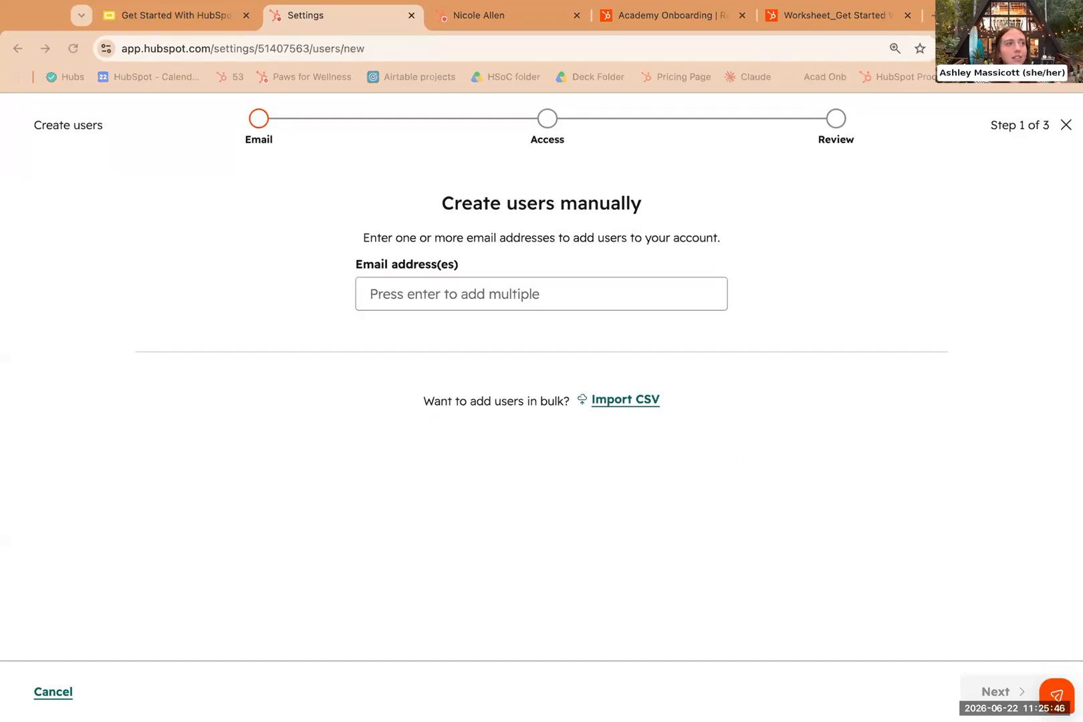
{"action": "left_click", "coordinate": [410, 292]}
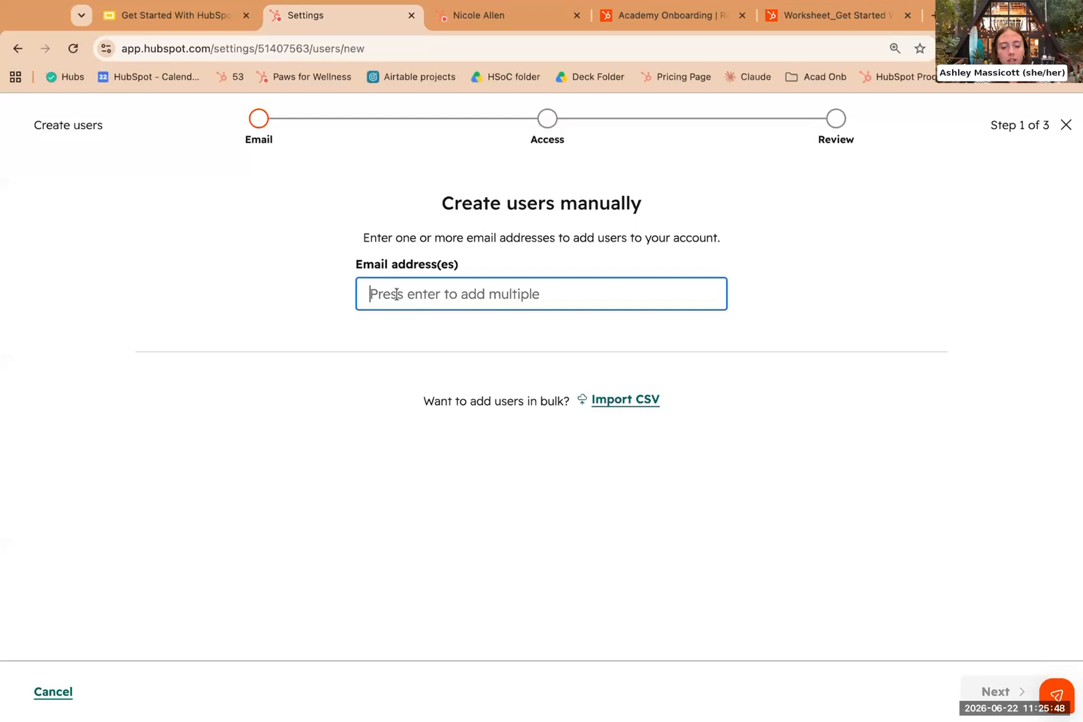
{"action": "key", "text": "ctrl+v"}
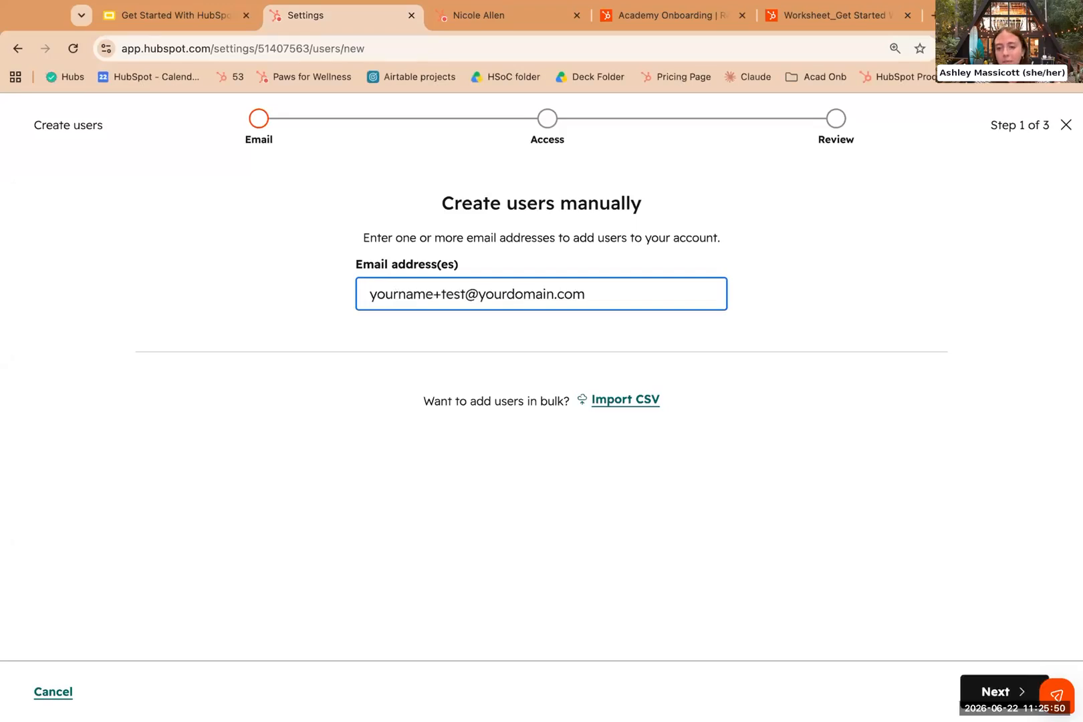
{"action": "left_click", "coordinate": [981, 691]}
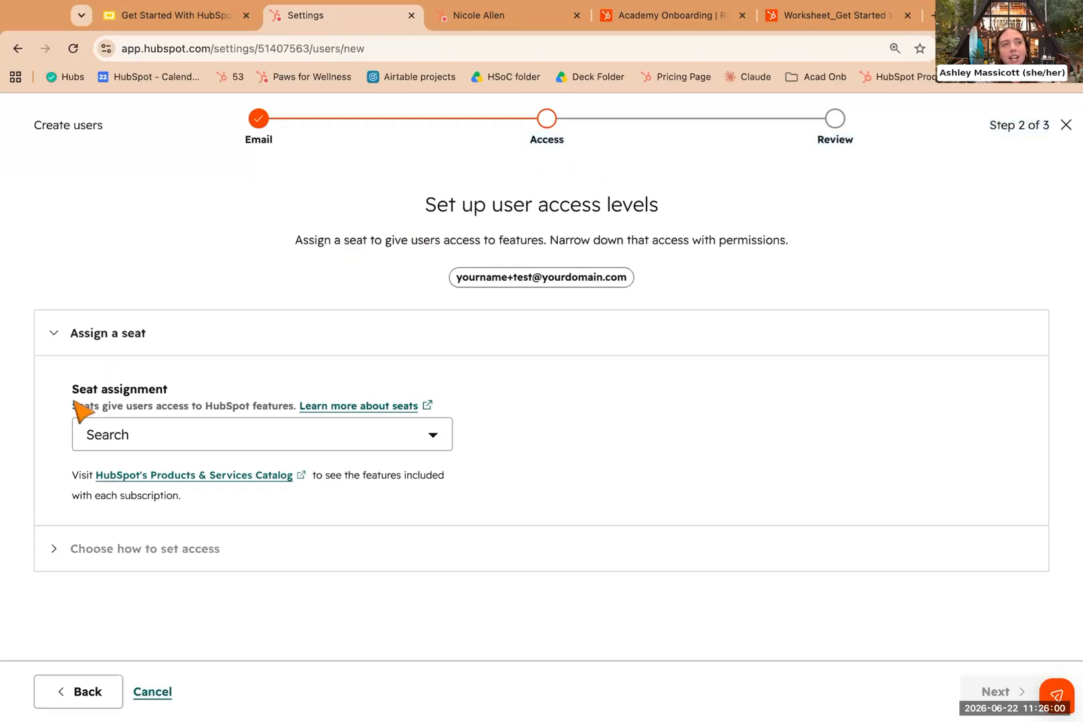
Assign a Core Seat to the new user.
{"action": "left_click", "coordinate": [187, 446]}
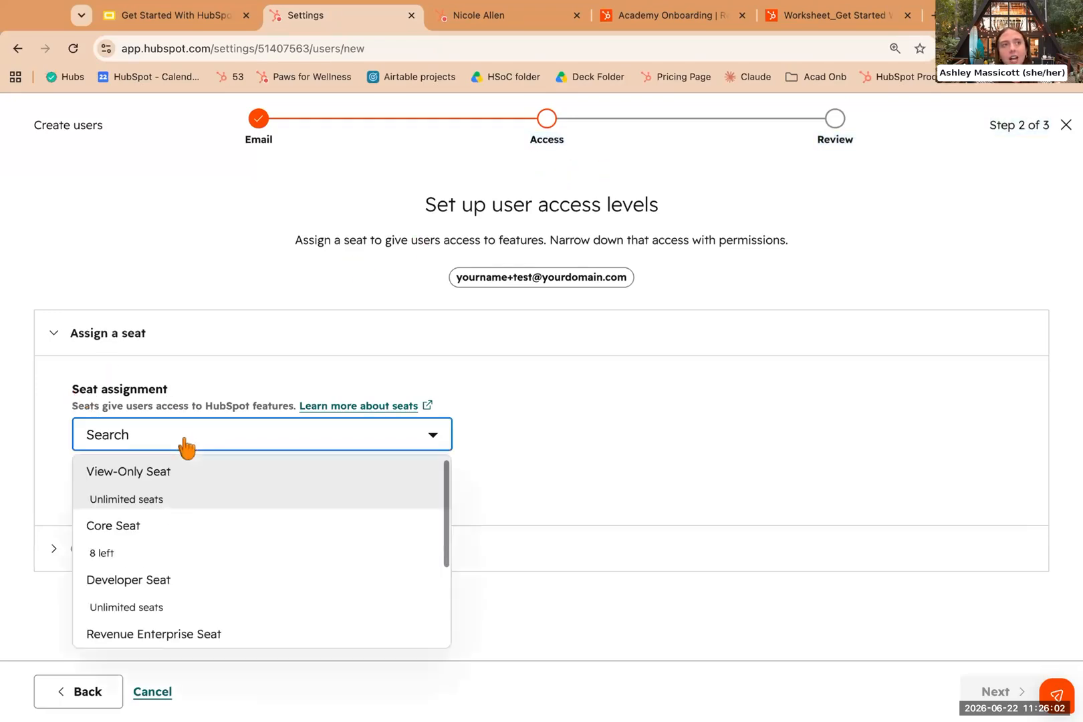
{"action": "left_click", "coordinate": [206, 544]}
{"action": "left_click", "coordinate": [249, 354]}
{"action": "left_click_drag", "start_coordinate": [62, 390], "coordinate": [294, 405]}
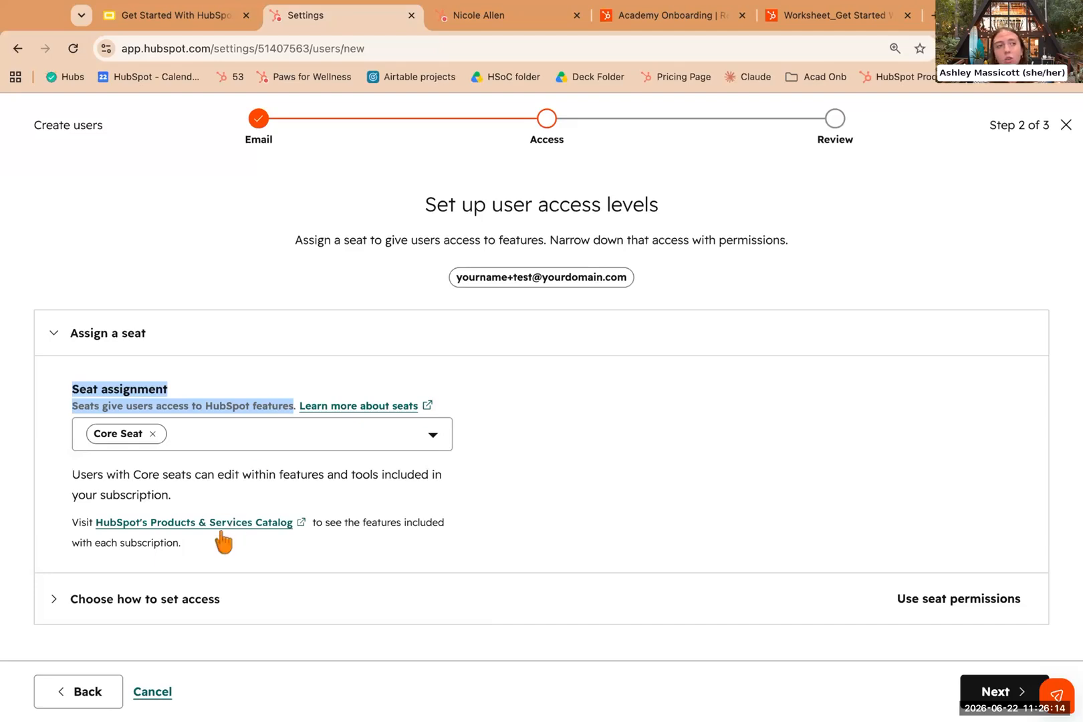
Set the new user's access to Start from scratch and review the available permission categories.
{"action": "left_click", "coordinate": [175, 604]}
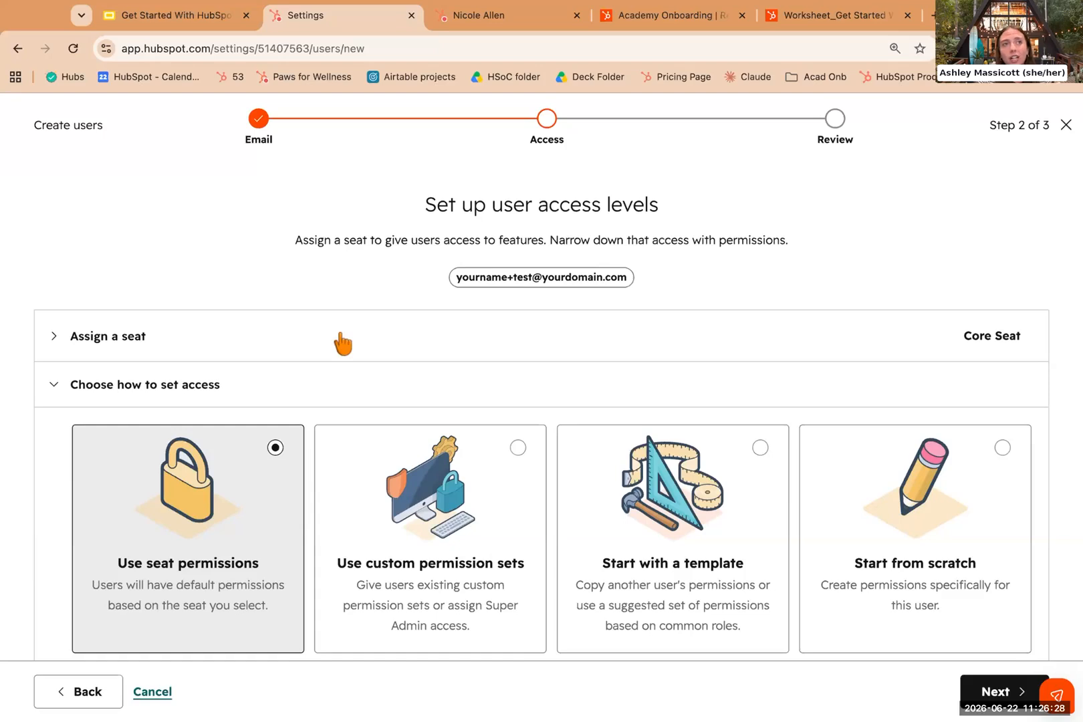
{"action": "scroll", "coordinate": [338, 346], "scroll_direction": "down", "scroll_amount": 1}
{"action": "scroll", "coordinate": [321, 349], "scroll_direction": "down", "scroll_amount": 2}
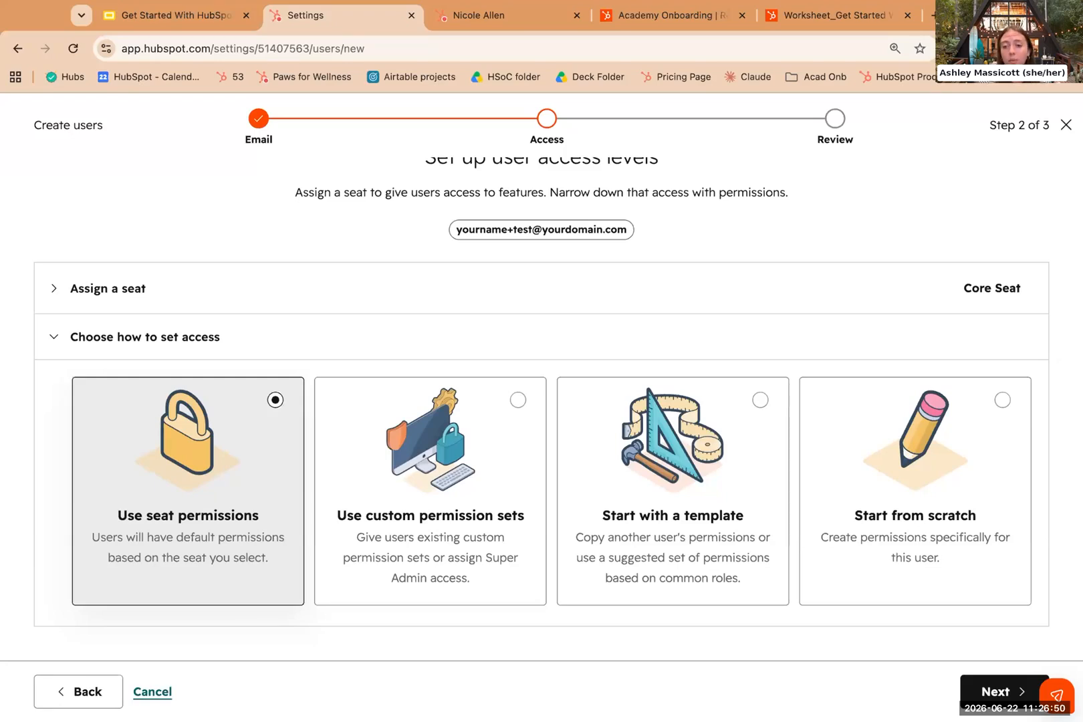
{"action": "left_click", "coordinate": [959, 543]}
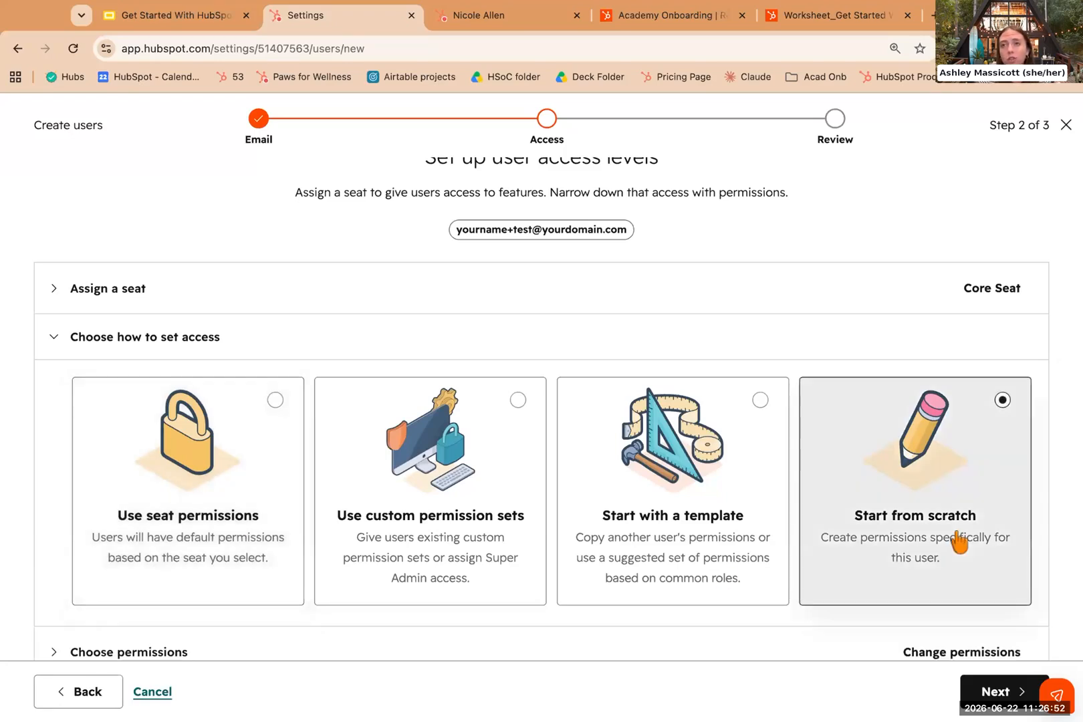
{"action": "scroll", "coordinate": [522, 392], "scroll_direction": "down", "scroll_amount": 1}
{"action": "left_click", "coordinate": [153, 601]}
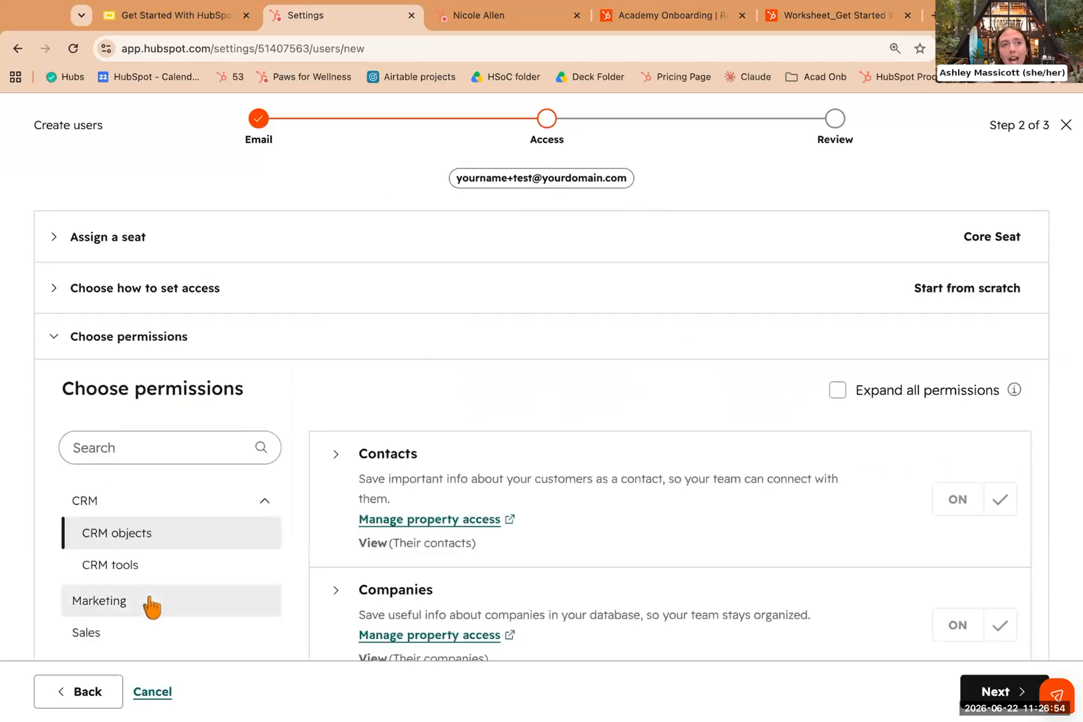
{"action": "scroll", "coordinate": [150, 607], "scroll_direction": "down", "scroll_amount": 5}
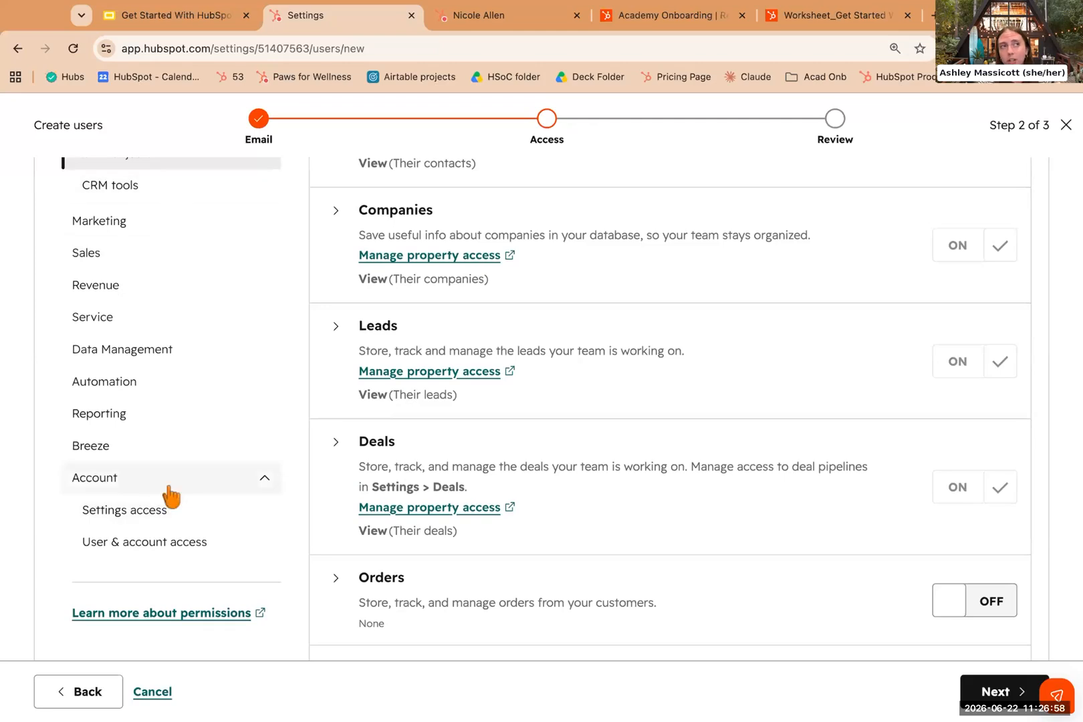
{"action": "scroll", "coordinate": [164, 540], "scroll_direction": "up", "scroll_amount": 4}
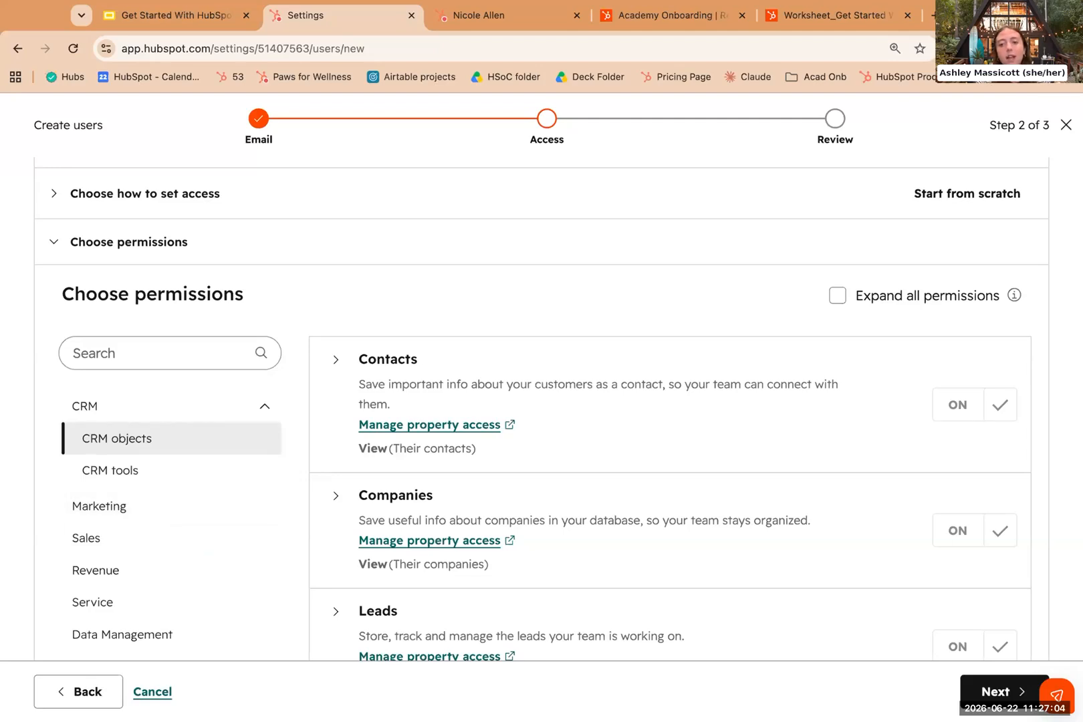
Reopen the new user's seat assignment and replace the Core Seat with the Service Enterprise and Sales Enterprise Seats.
{"action": "left_click", "coordinate": [127, 202]}
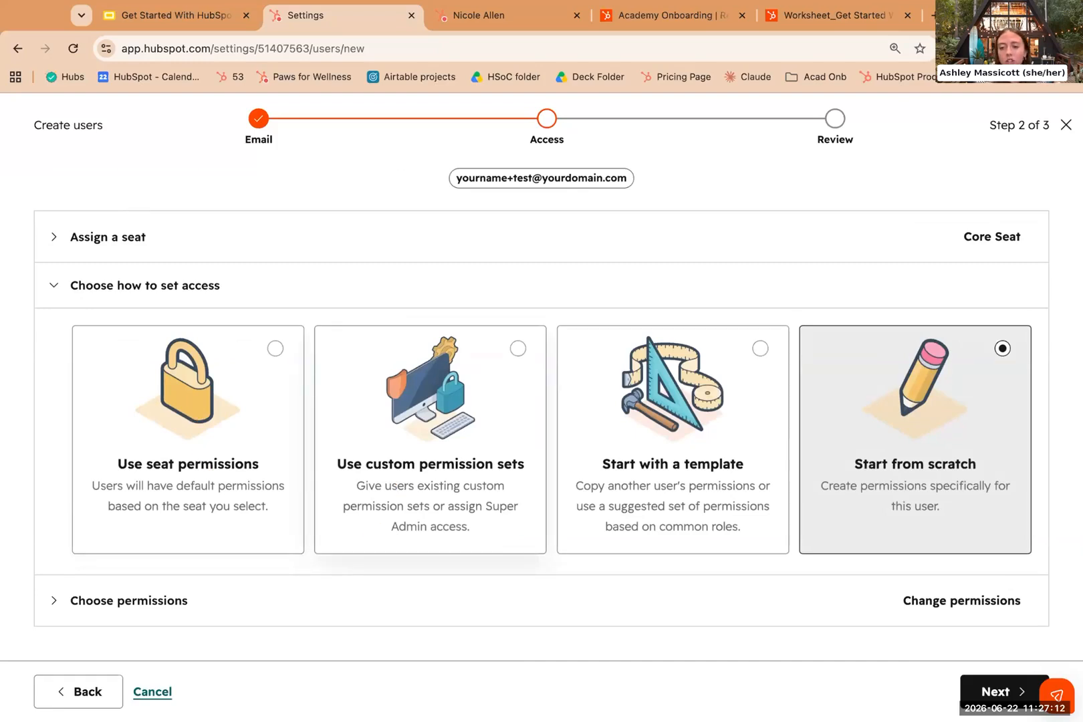
{"action": "left_click", "coordinate": [138, 240]}
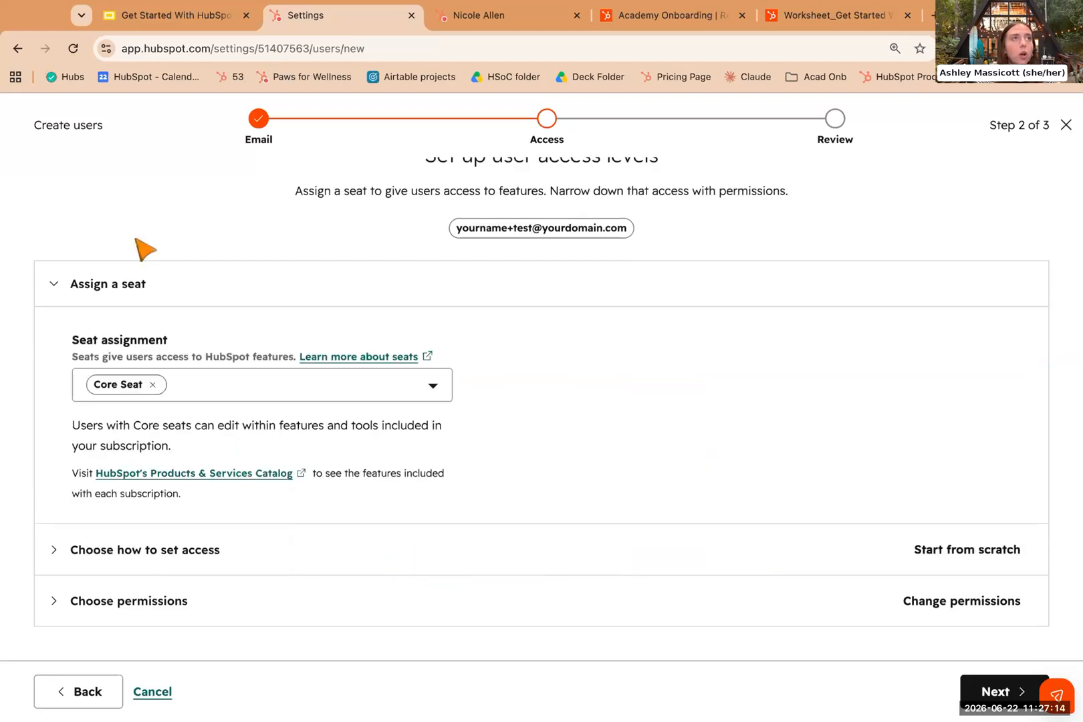
{"action": "left_click", "coordinate": [200, 397]}
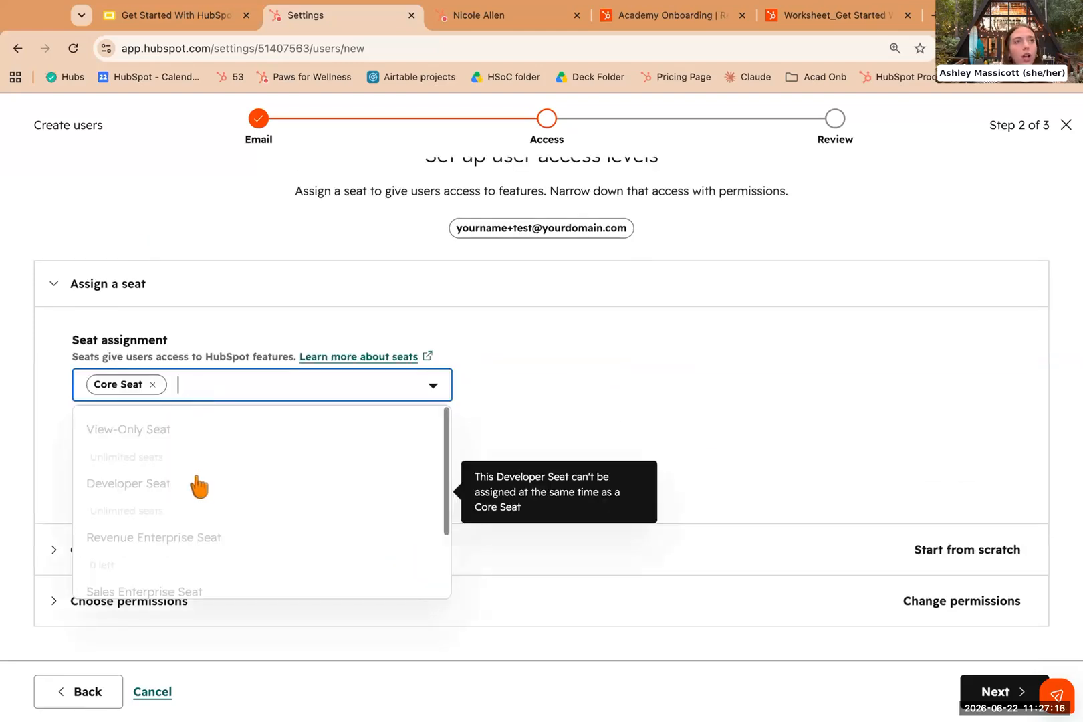
{"action": "scroll", "coordinate": [167, 414], "scroll_direction": "down", "scroll_amount": 2}
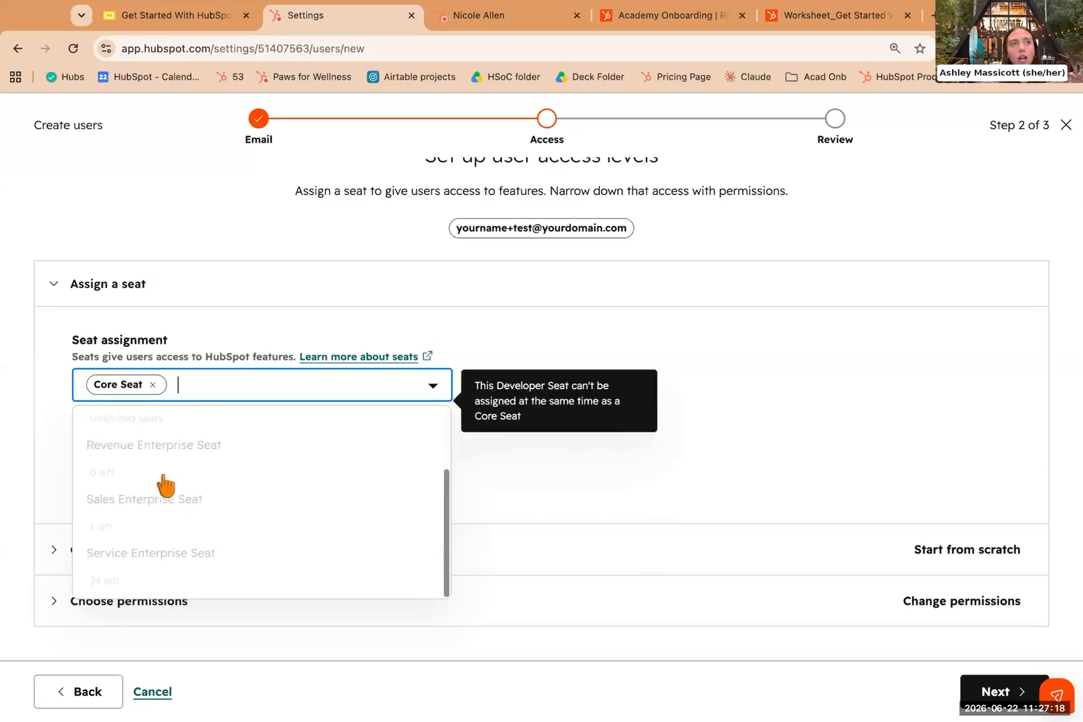
{"action": "left_click", "coordinate": [152, 385]}
{"action": "scroll", "coordinate": [152, 596], "scroll_direction": "down", "scroll_amount": 3}
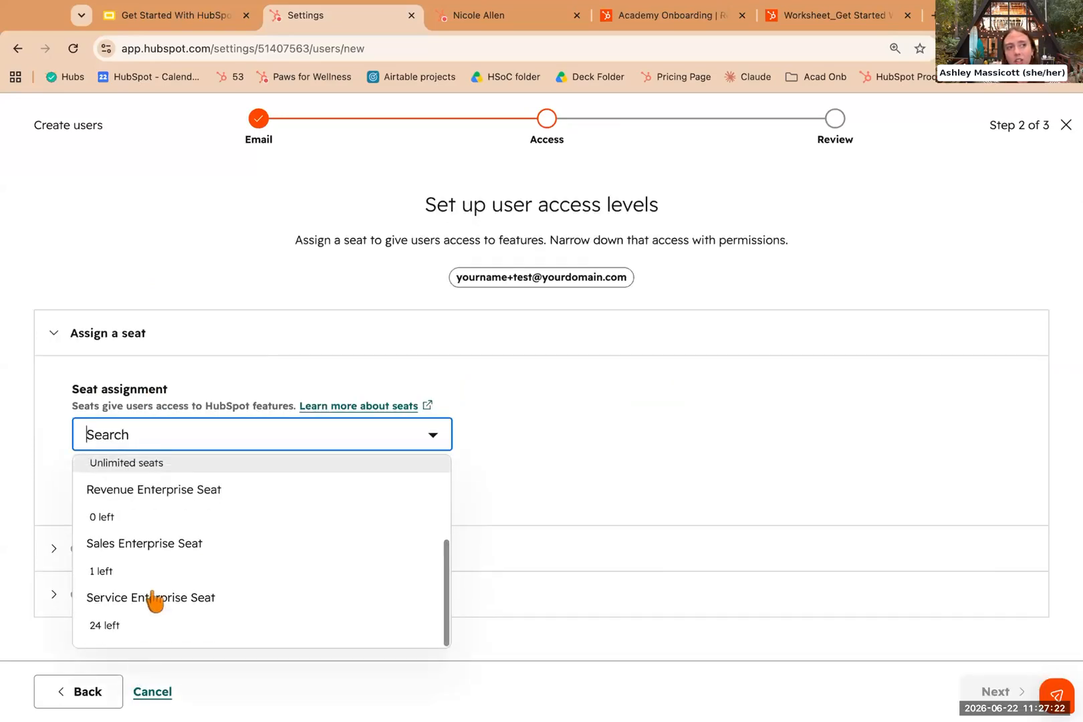
{"action": "left_click", "coordinate": [152, 597]}
{"action": "left_click", "coordinate": [157, 626]}
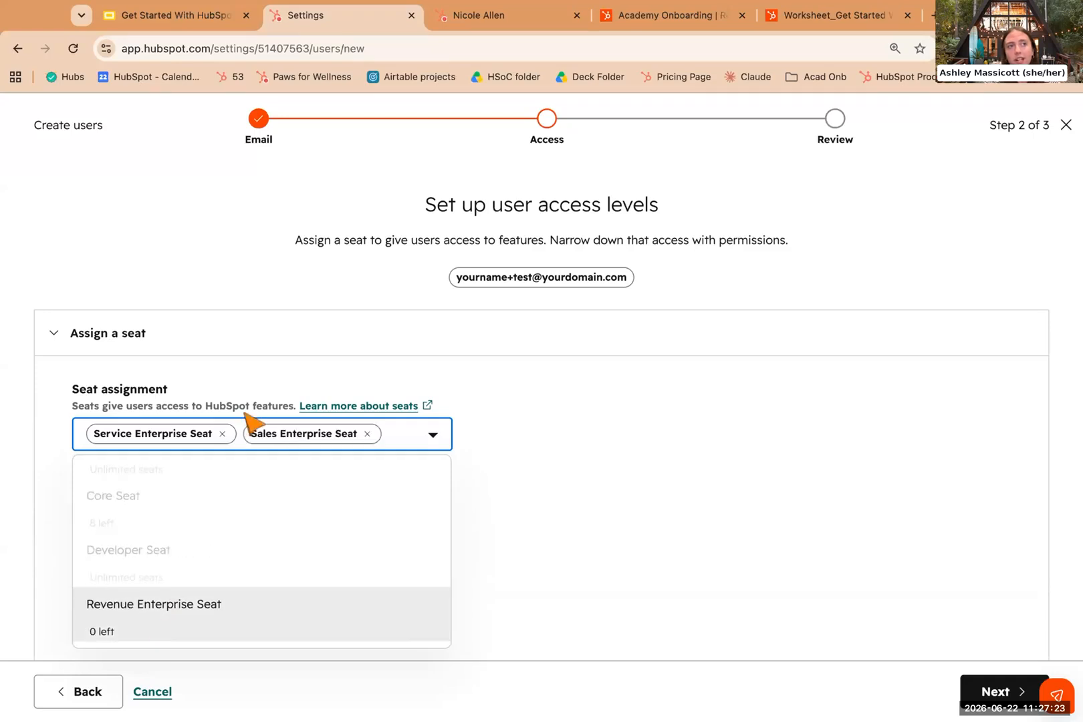
Remove both enterprise seats from the new user, compare the available seat types and assign a Core Seat.
{"action": "left_click", "coordinate": [224, 435]}
{"action": "left_click", "coordinate": [211, 434]}
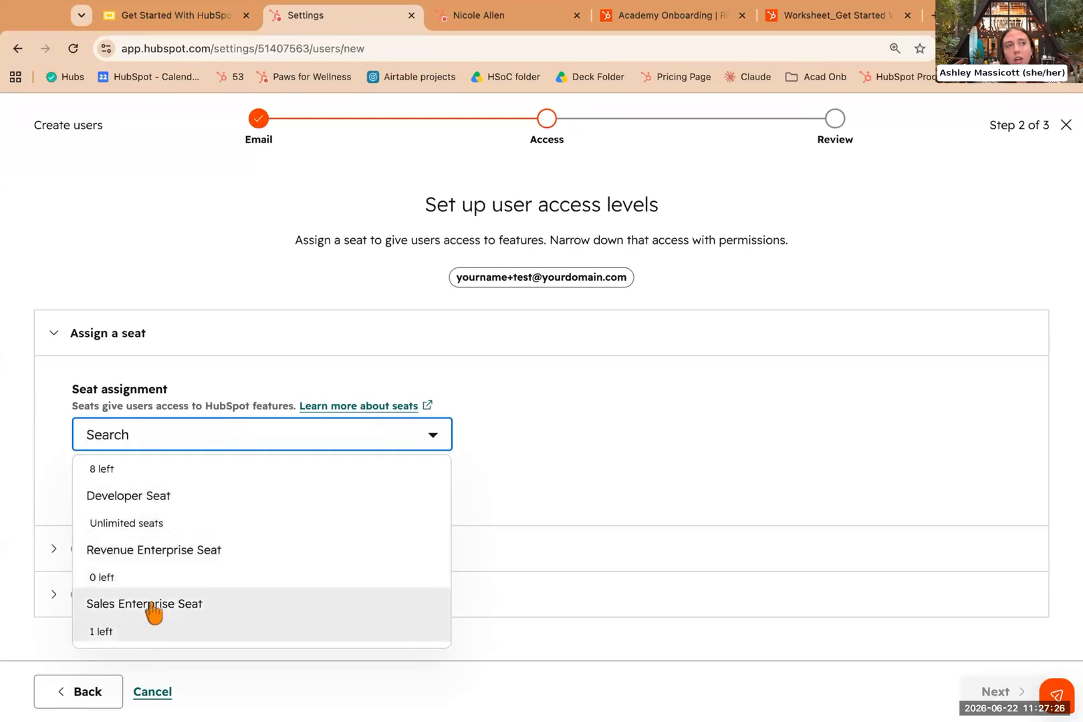
{"action": "scroll", "coordinate": [155, 612], "scroll_direction": "down", "scroll_amount": 1}
{"action": "scroll", "coordinate": [169, 575], "scroll_direction": "up", "scroll_amount": 3}
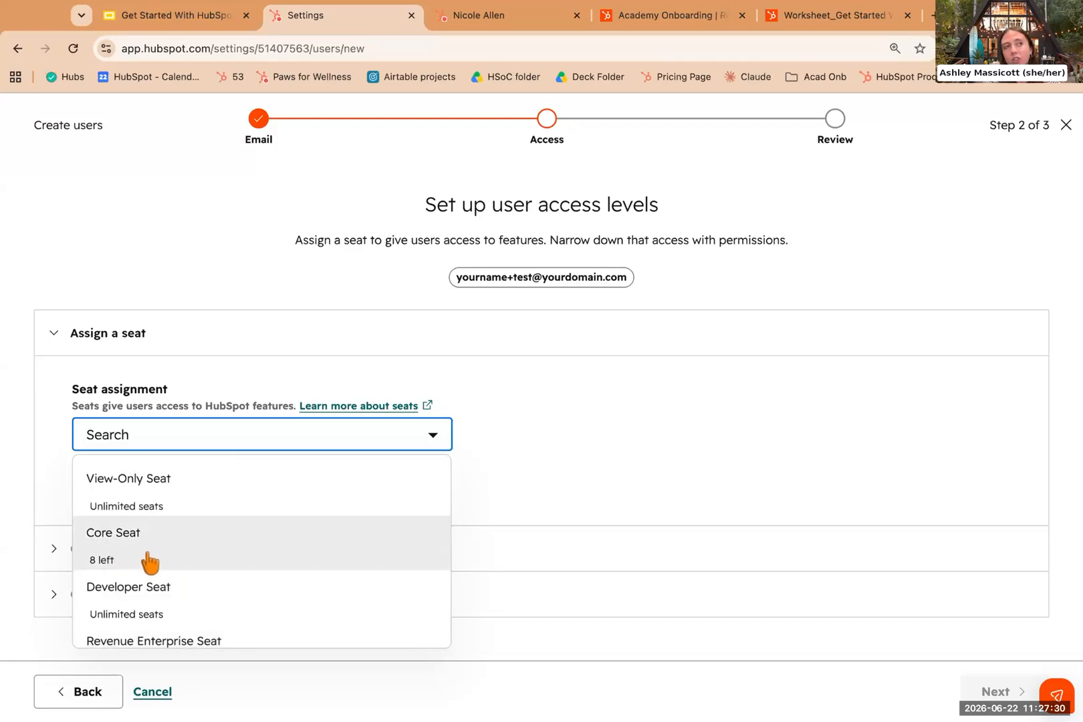
{"action": "scroll", "coordinate": [150, 560], "scroll_direction": "down", "scroll_amount": 3}
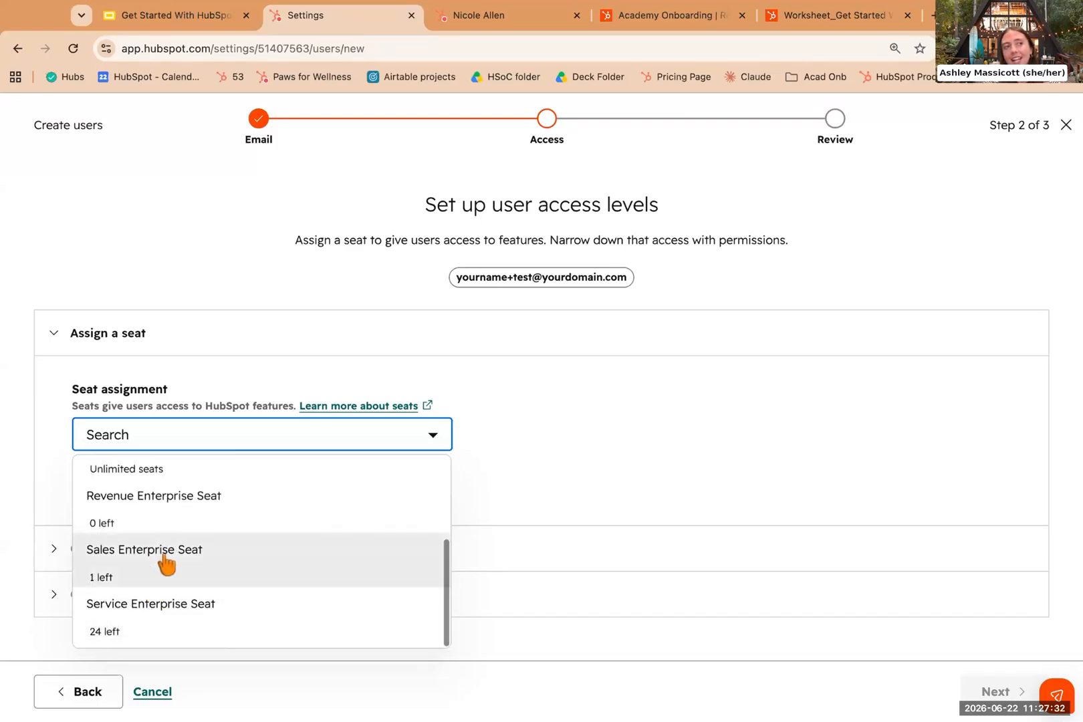
{"action": "scroll", "coordinate": [164, 570], "scroll_direction": "up", "scroll_amount": 3}
{"action": "left_click", "coordinate": [145, 545]}
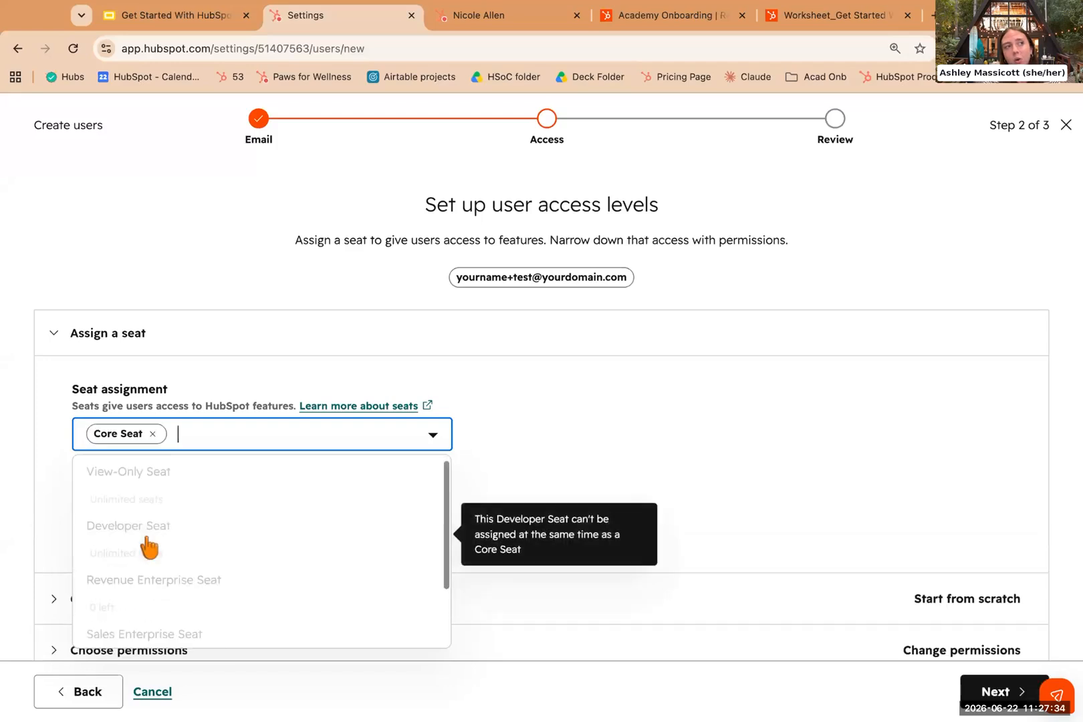
Check the seat types against the Core Seat and replace it with a Sales Enterprise Seat.
{"action": "scroll", "coordinate": [149, 554], "scroll_direction": "down", "scroll_amount": 3}
{"action": "mouse_move", "coordinate": [125, 573]}
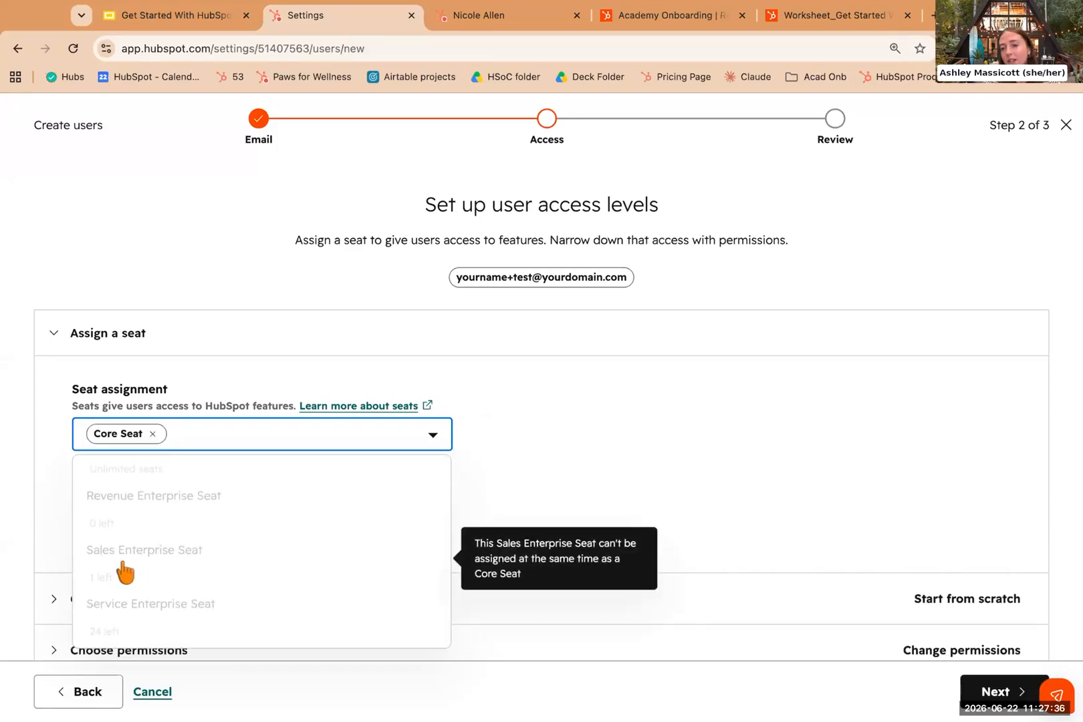
{"action": "left_click", "coordinate": [153, 435]}
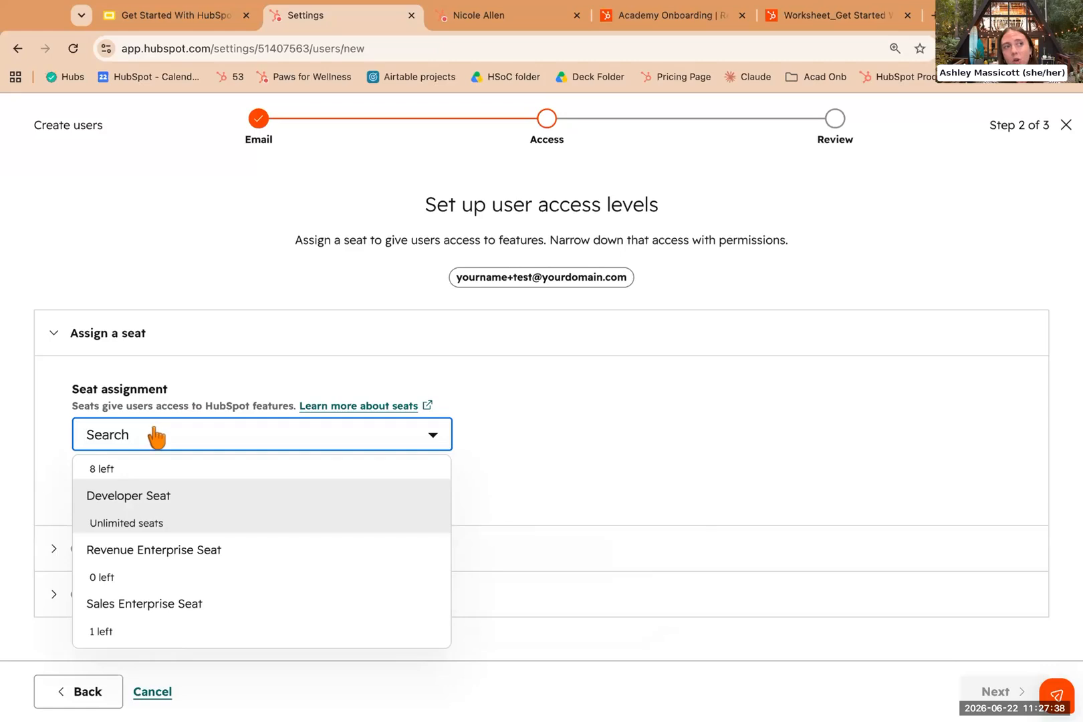
{"action": "scroll", "coordinate": [139, 575], "scroll_direction": "down", "scroll_amount": 1}
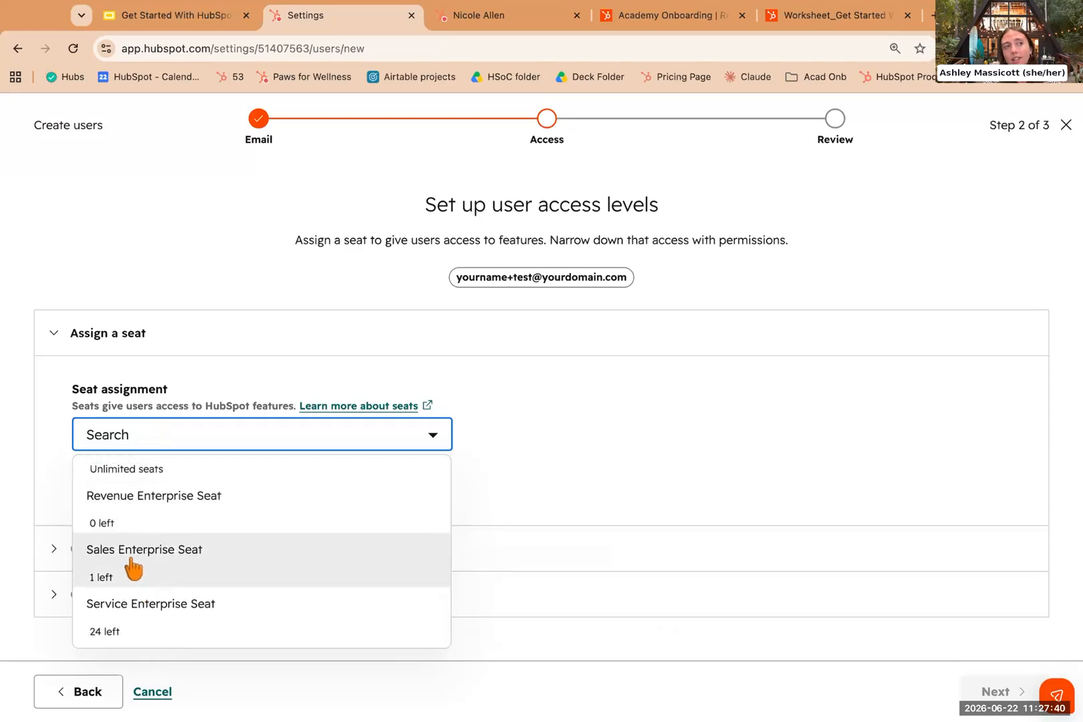
{"action": "left_click", "coordinate": [134, 571]}
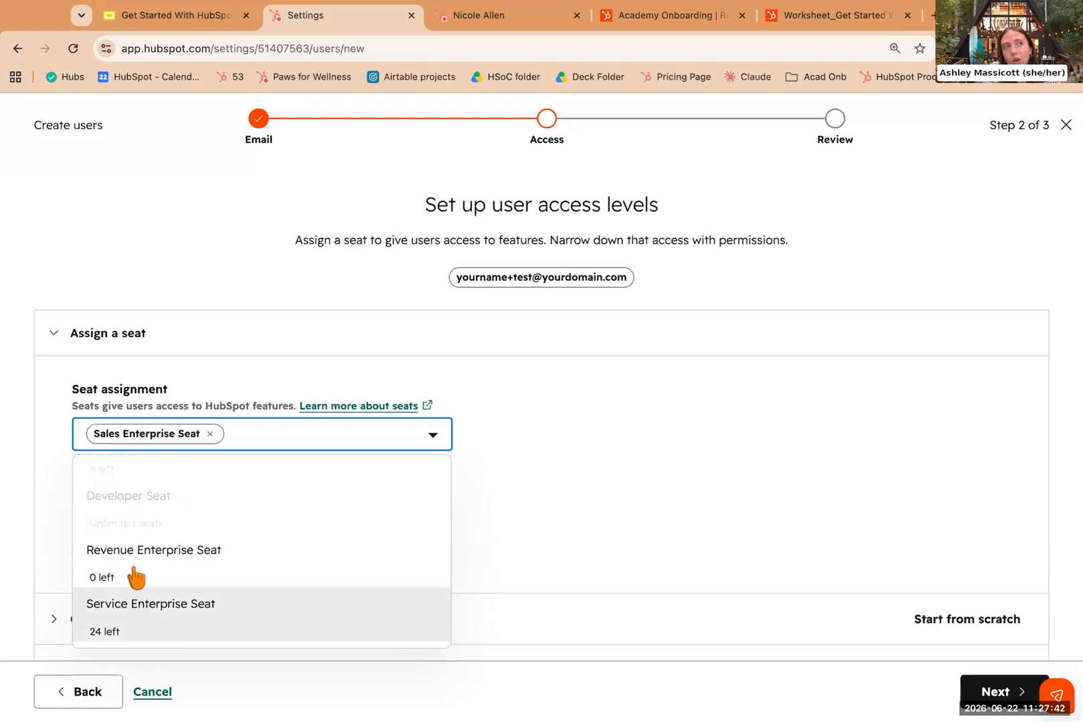
Clear the seat assignment and give the new user both the Sales Enterprise and Service Enterprise Seats.
{"action": "scroll", "coordinate": [130, 555], "scroll_direction": "up", "scroll_amount": 2}
{"action": "left_click", "coordinate": [209, 434]}
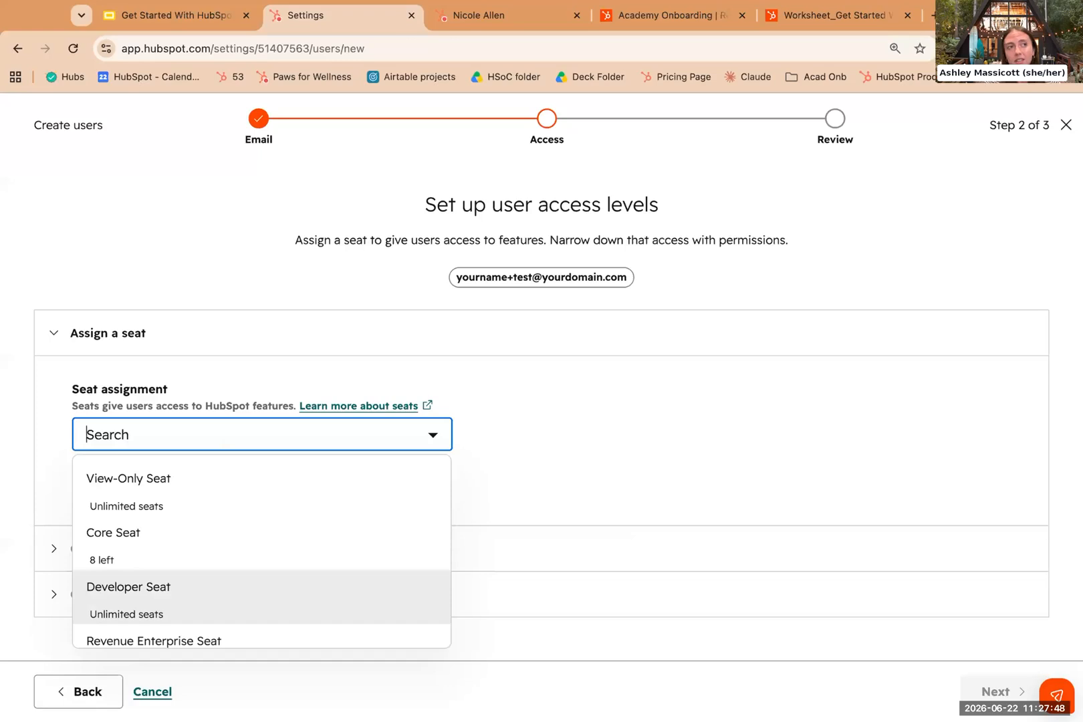
{"action": "scroll", "coordinate": [151, 561], "scroll_direction": "down", "scroll_amount": 2}
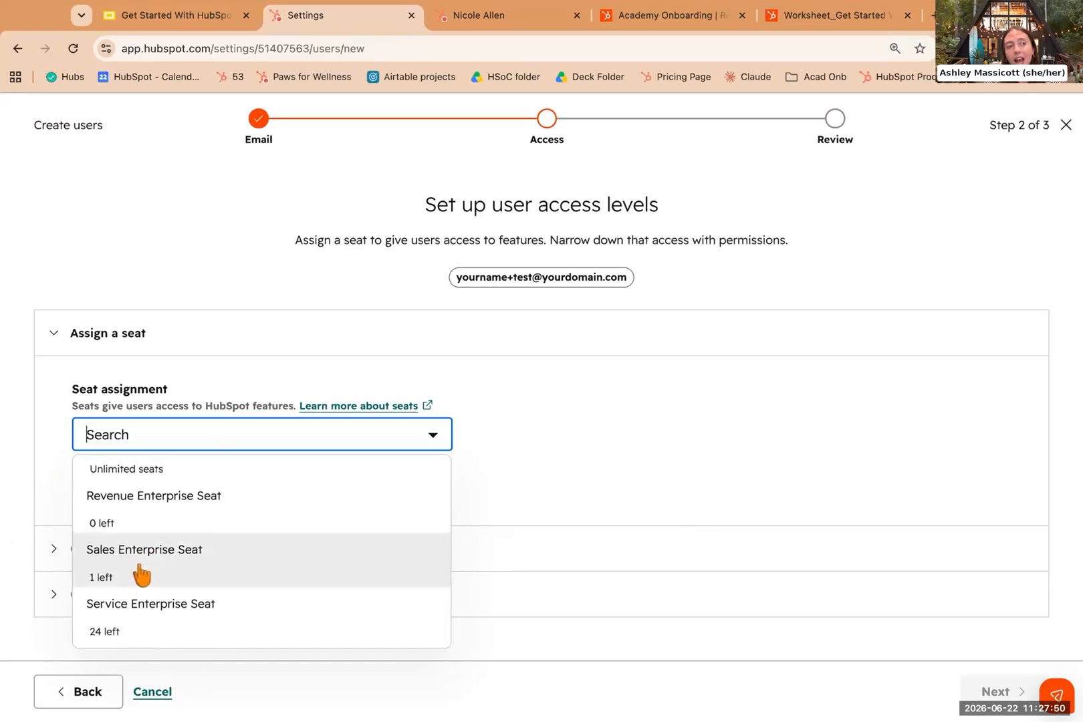
{"action": "left_click", "coordinate": [142, 570]}
{"action": "left_click", "coordinate": [145, 613]}
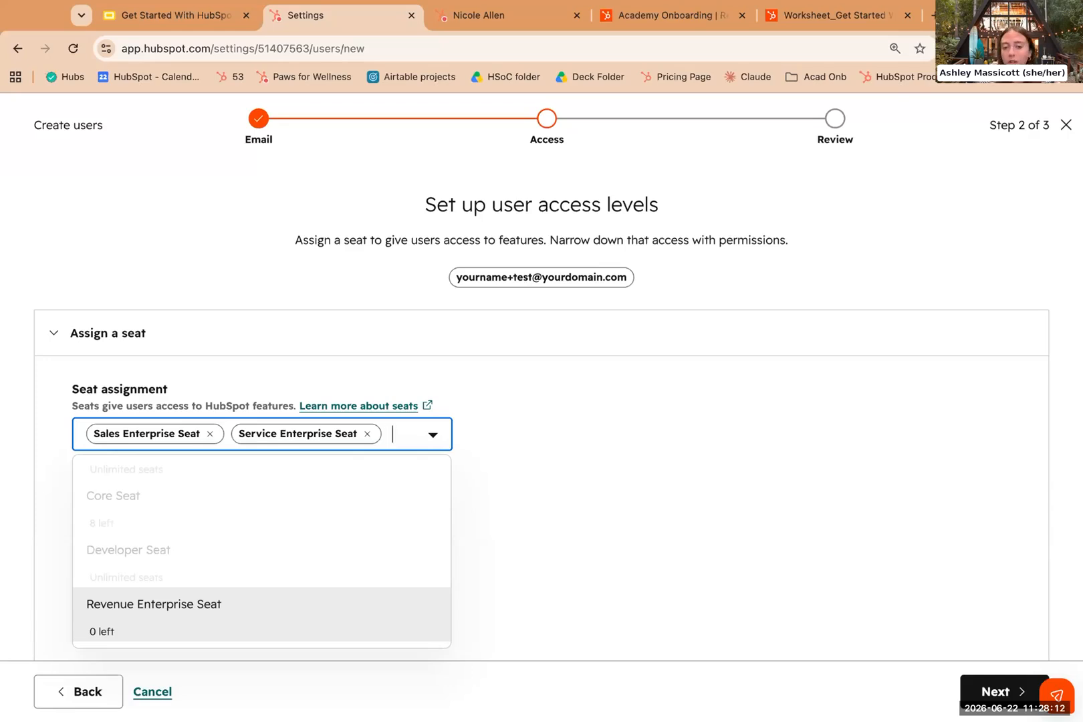
Replace the Sales Enterprise and Service Enterprise Seats with a Core Seat.
{"action": "left_click", "coordinate": [210, 433]}
{"action": "left_click", "coordinate": [222, 434]}
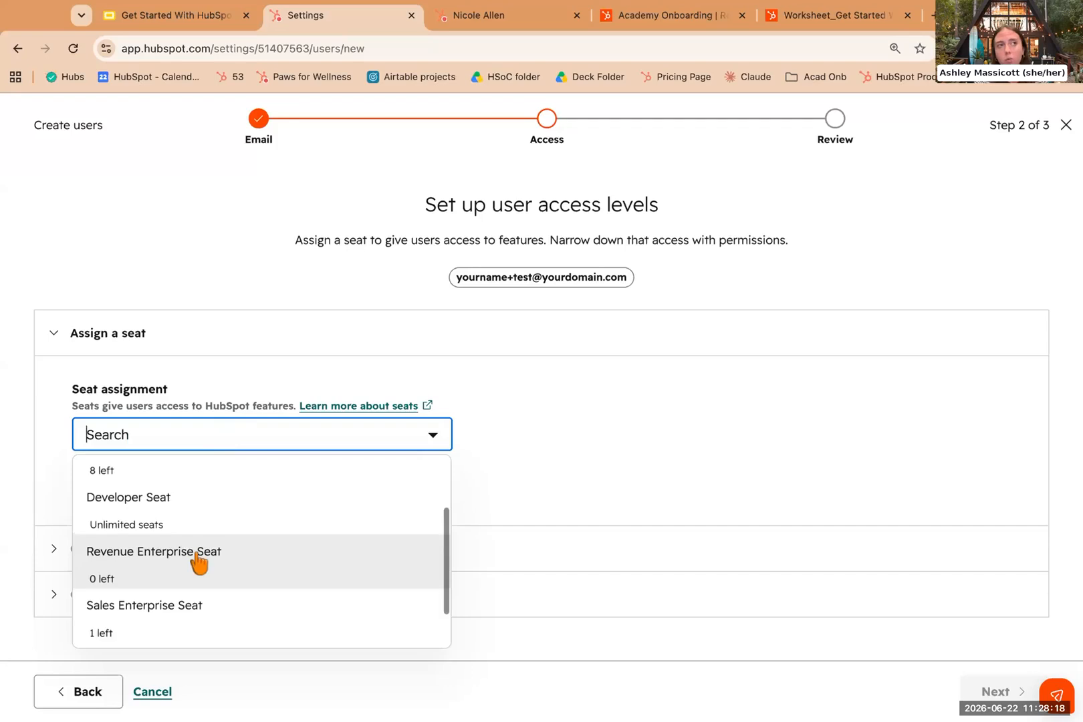
{"action": "scroll", "coordinate": [199, 563], "scroll_direction": "up", "scroll_amount": 2}
{"action": "left_click", "coordinate": [199, 562]}
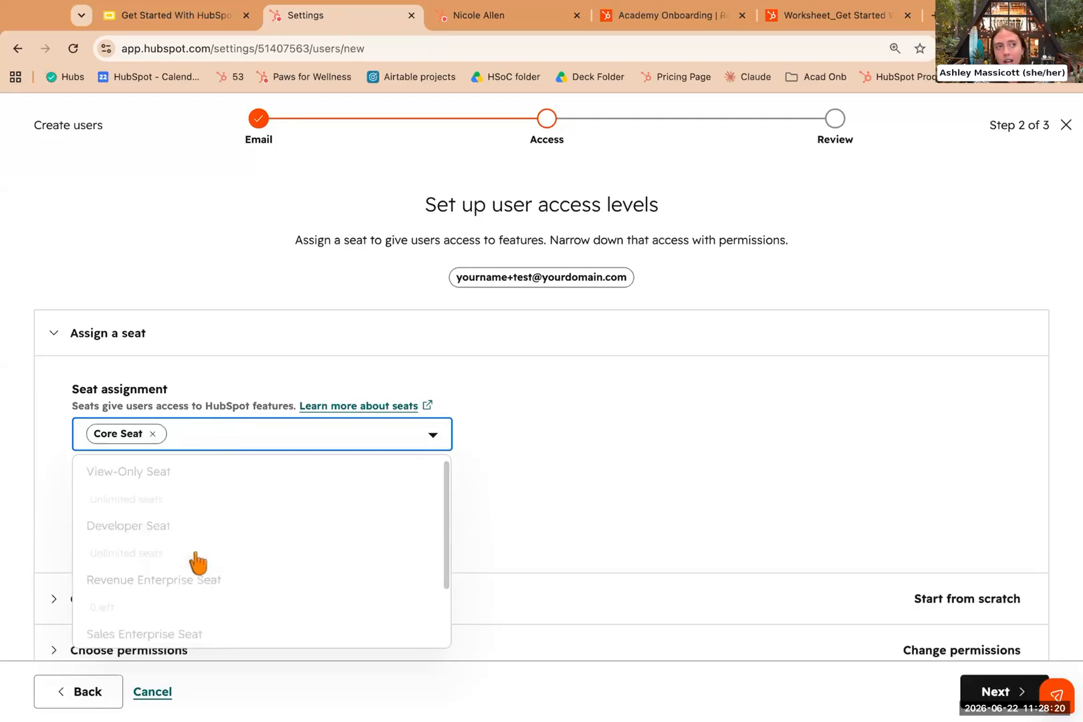
Swap the new user's Core Seat for a Sales Enterprise Seat.
{"action": "left_click", "coordinate": [153, 434]}
{"action": "scroll", "coordinate": [151, 528], "scroll_direction": "down", "scroll_amount": 3}
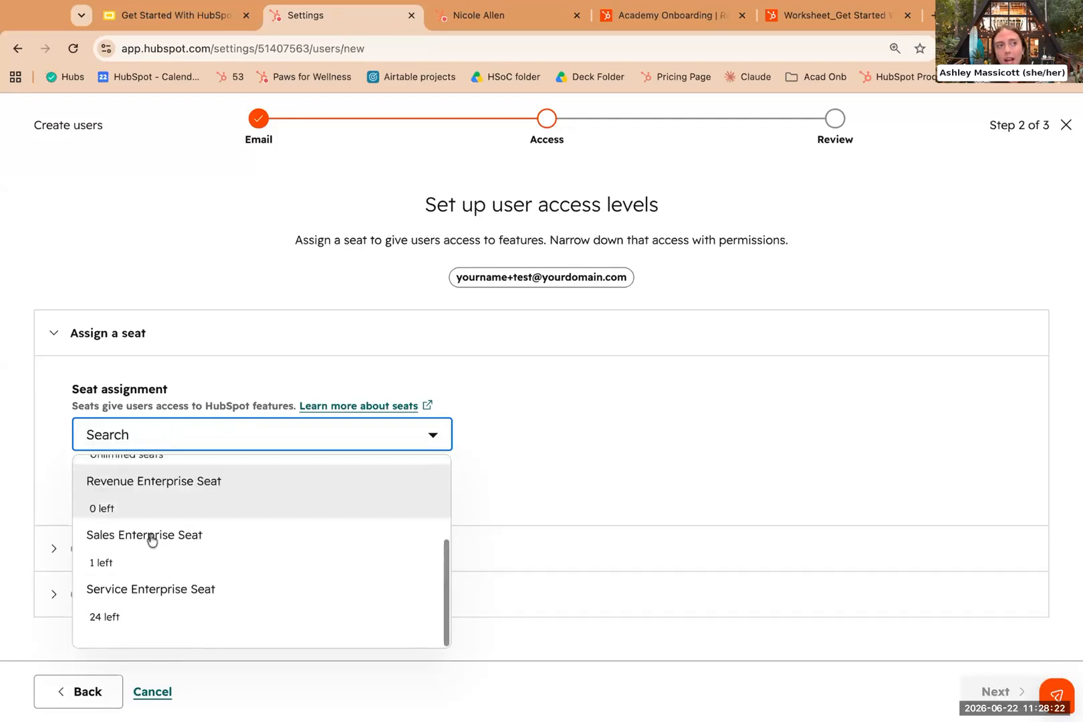
{"action": "left_click", "coordinate": [157, 561]}
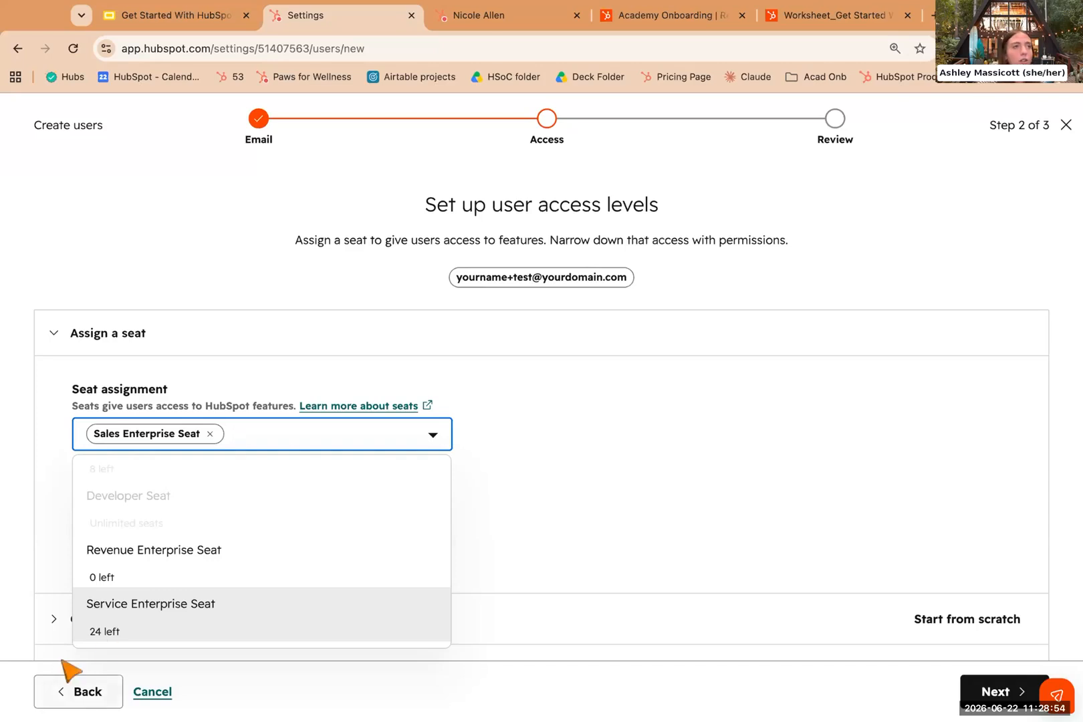
Clear the Sales Enterprise Seat from the assignment and cancel the creation of the new user.
{"action": "left_click", "coordinate": [210, 433]}
{"action": "scroll", "coordinate": [192, 566], "scroll_direction": "up", "scroll_amount": 2}
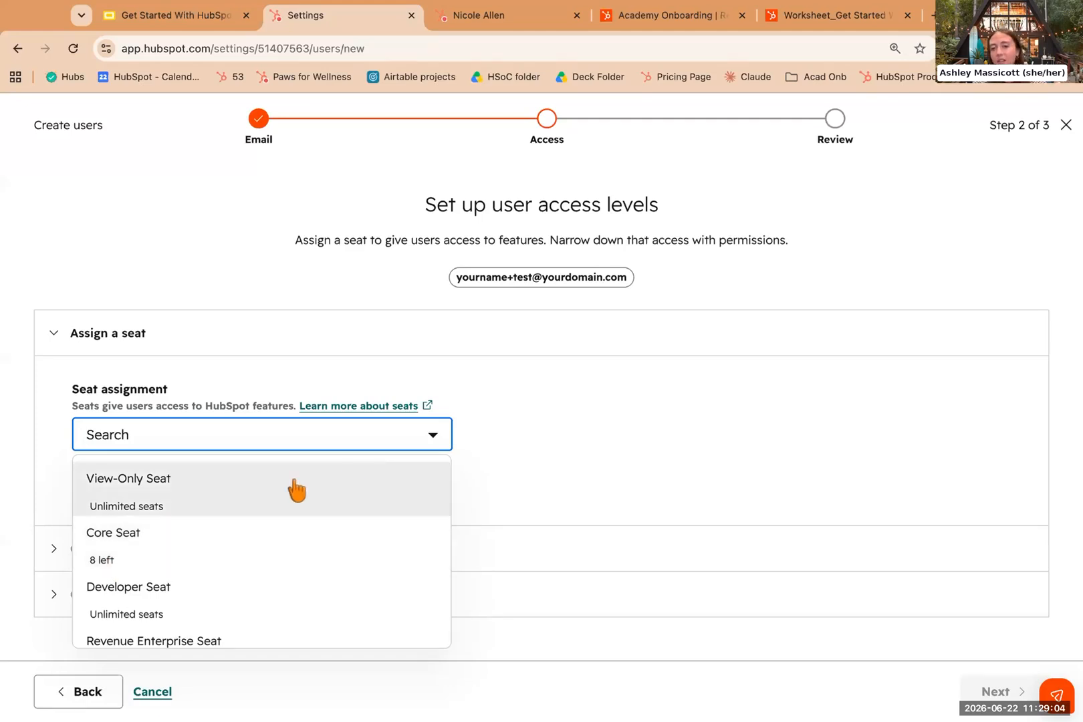
{"action": "left_click", "coordinate": [154, 692]}
{"action": "left_click", "coordinate": [461, 304]}
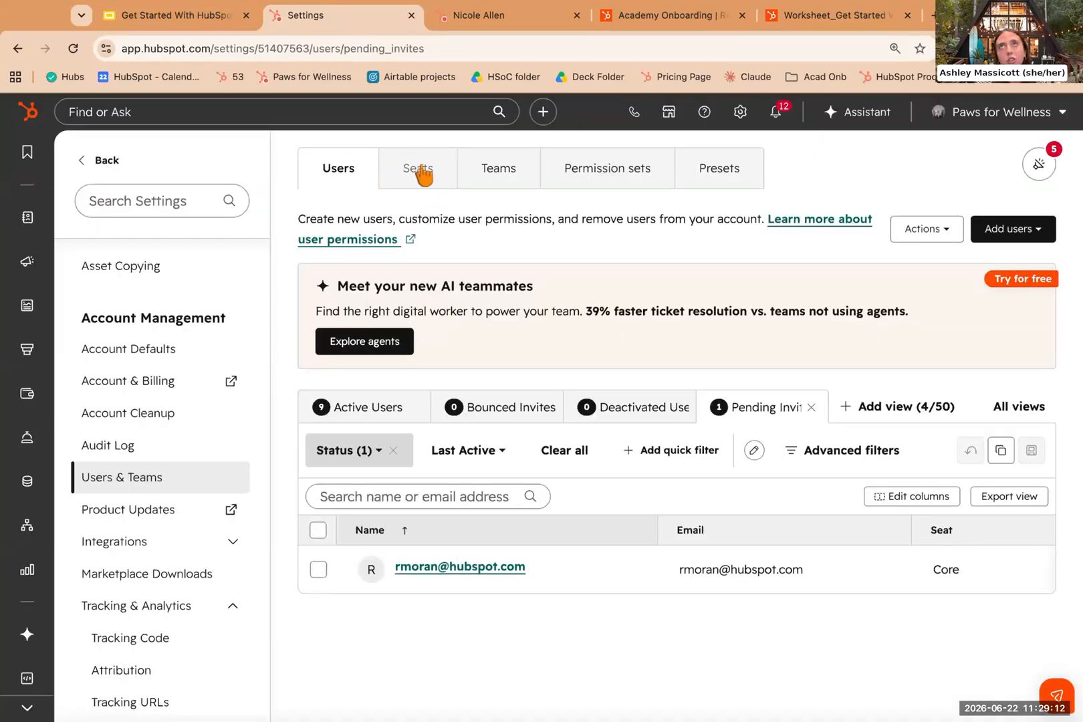
Examine how many Core, Sales, Service and Revenue Enterprise seats are used and which users hold them.
{"action": "left_click", "coordinate": [421, 172]}
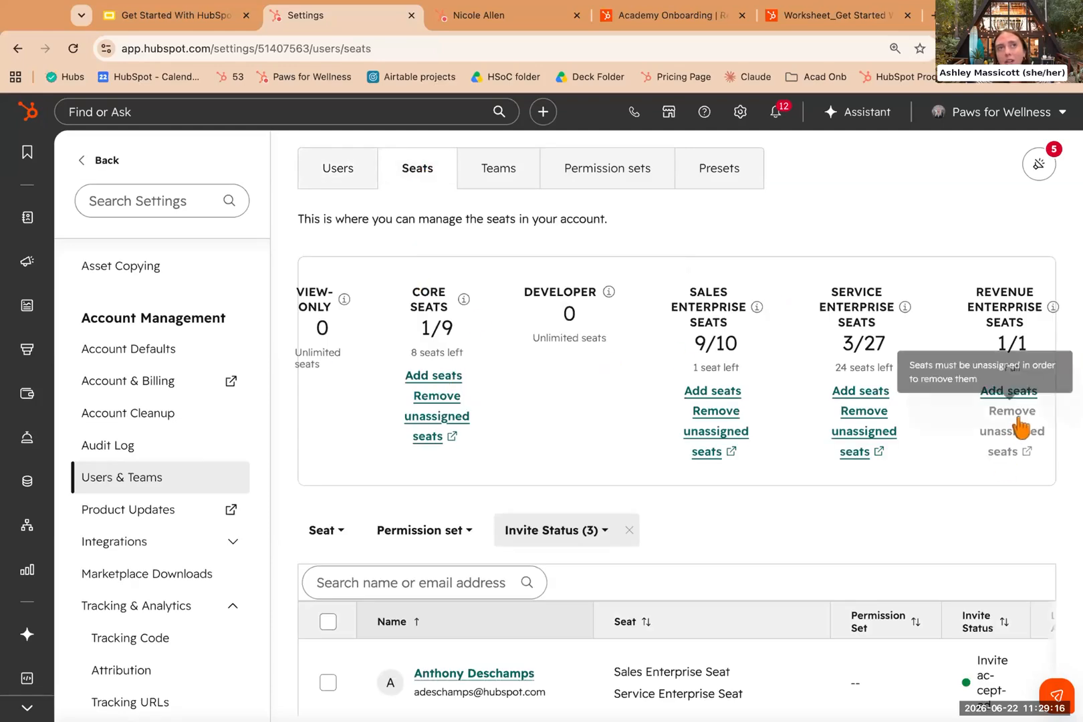
{"action": "left_click_drag", "start_coordinate": [406, 289], "coordinate": [430, 292]}
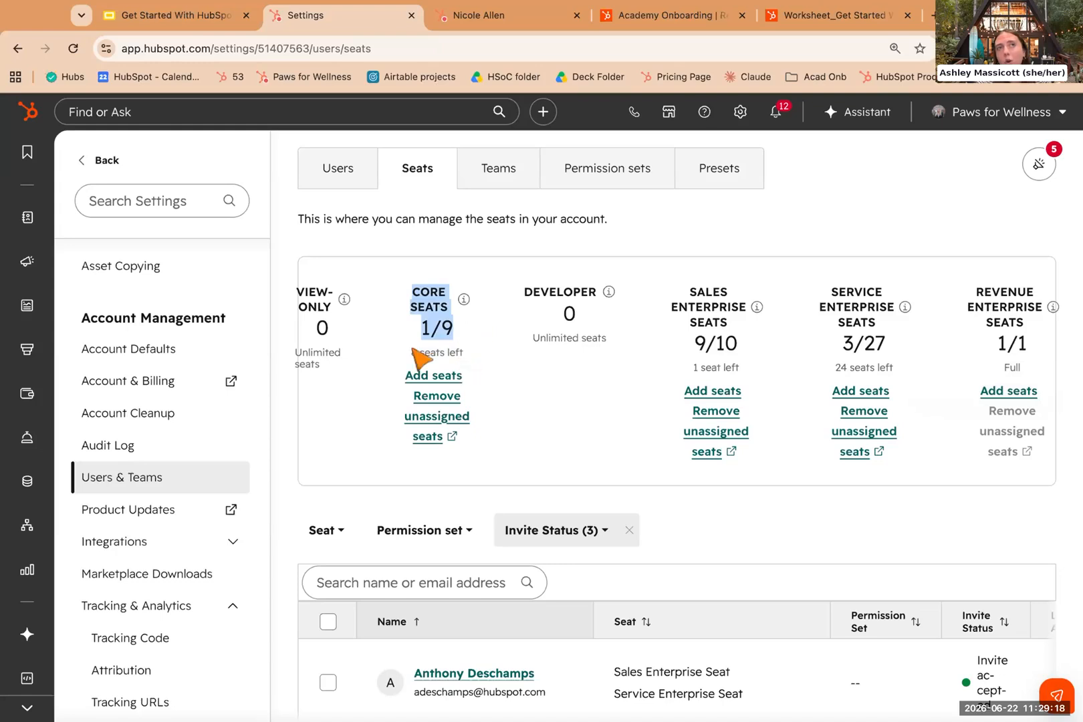
{"action": "mouse_move", "coordinate": [466, 355]}
{"action": "left_mouse_down"}
{"action": "mouse_move", "coordinate": [408, 285]}
{"action": "mouse_move", "coordinate": [425, 285]}
{"action": "mouse_move", "coordinate": [470, 366]}
{"action": "left_mouse_up"}
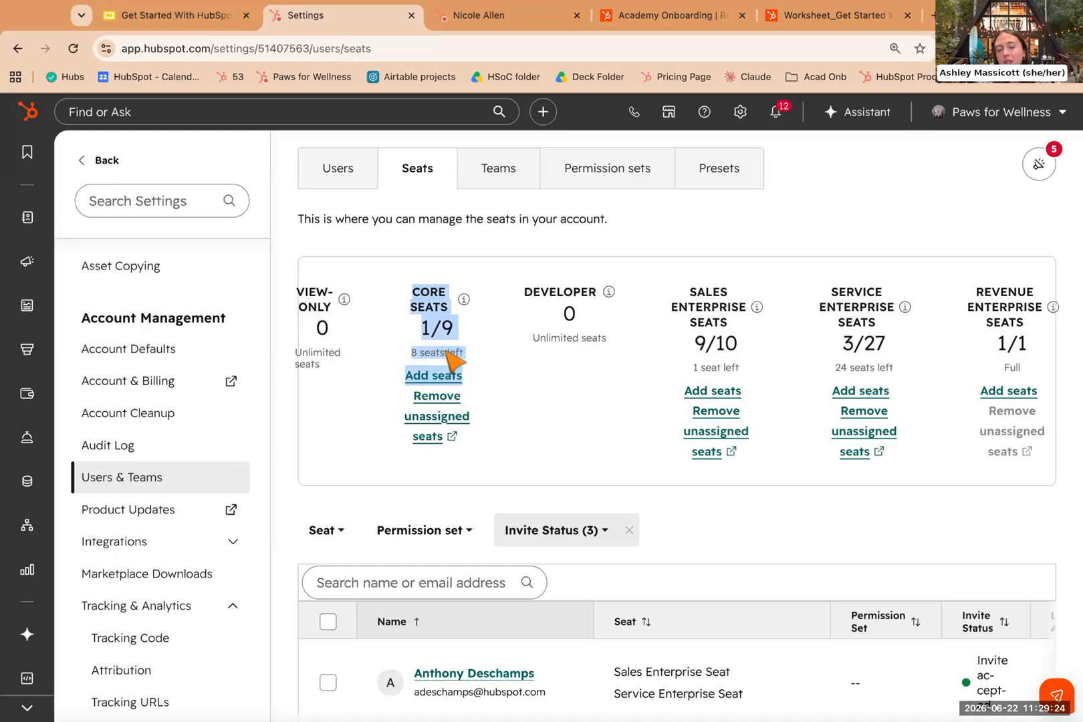
{"action": "scroll", "coordinate": [472, 555], "scroll_direction": "down", "scroll_amount": 5}
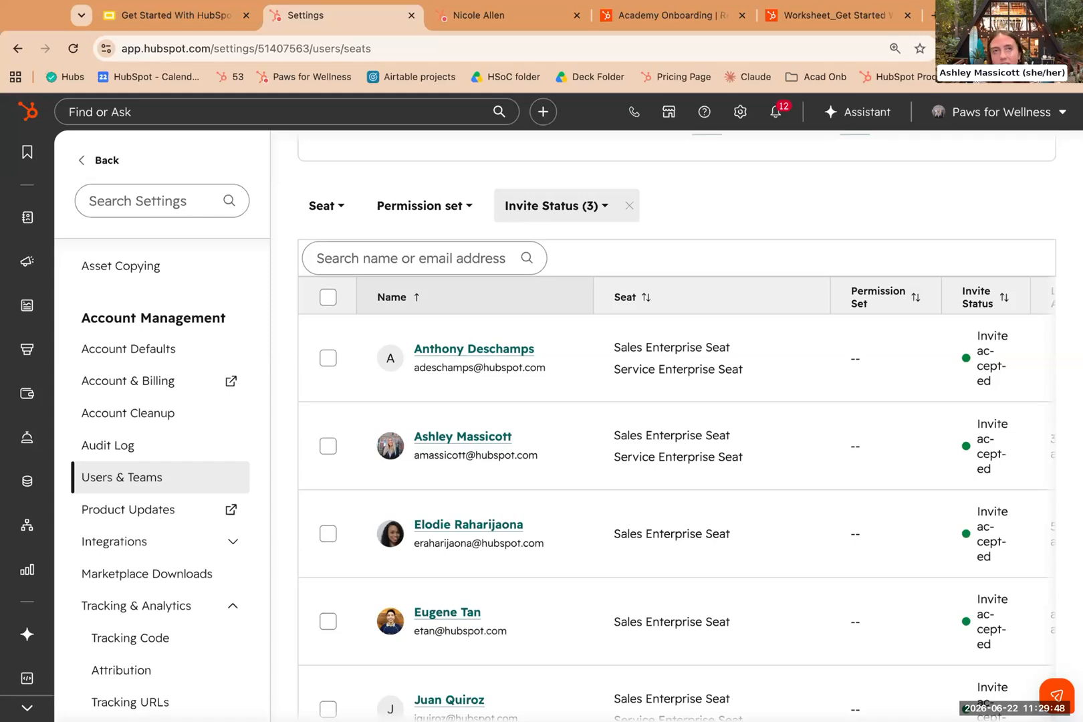
{"action": "scroll", "coordinate": [619, 505], "scroll_direction": "up", "scroll_amount": 5}
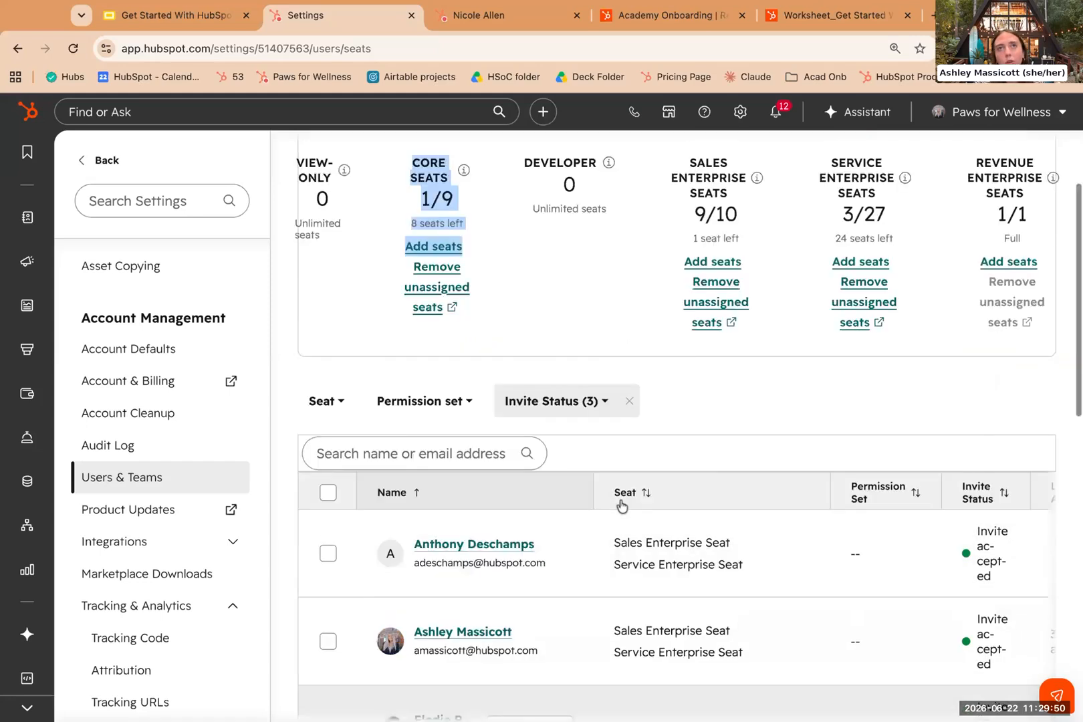
{"action": "left_click", "coordinate": [441, 294]}
{"action": "left_click_drag", "start_coordinate": [406, 281], "coordinate": [472, 338]}
{"action": "left_click_drag", "start_coordinate": [688, 287], "coordinate": [862, 317]}
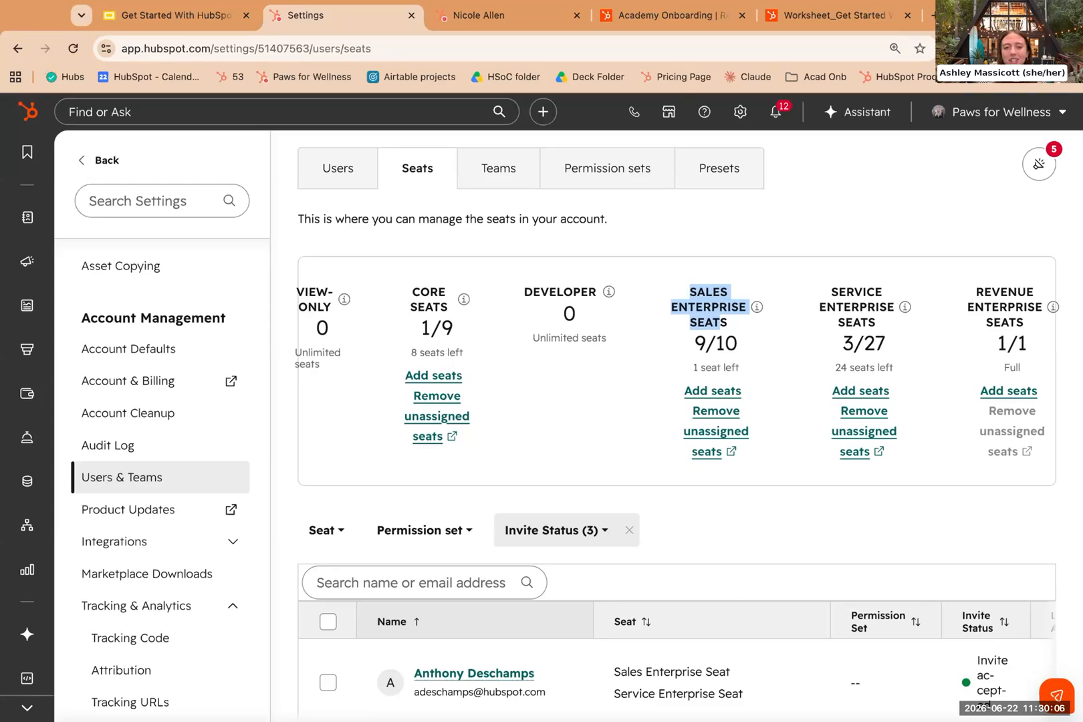
{"action": "scroll", "coordinate": [884, 459], "scroll_direction": "down", "scroll_amount": 2}
{"action": "scroll", "coordinate": [884, 462], "scroll_direction": "up", "scroll_amount": 3}
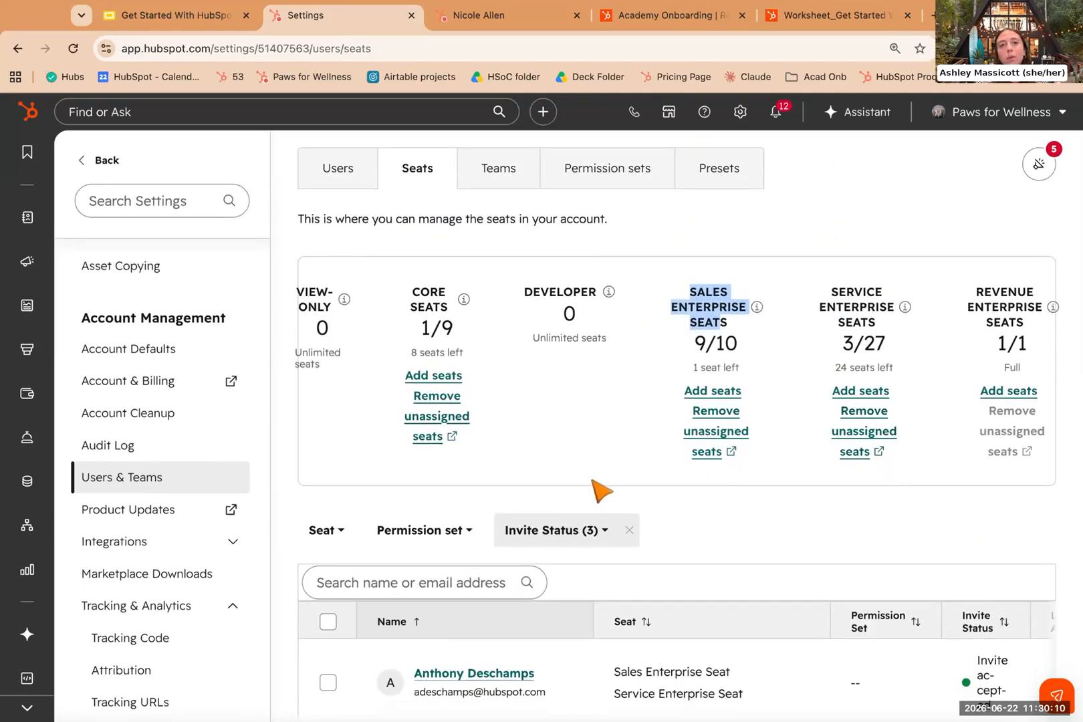
{"action": "scroll", "coordinate": [599, 490], "scroll_direction": "down", "scroll_amount": 7}
{"action": "scroll", "coordinate": [600, 491], "scroll_direction": "up", "scroll_amount": 7}
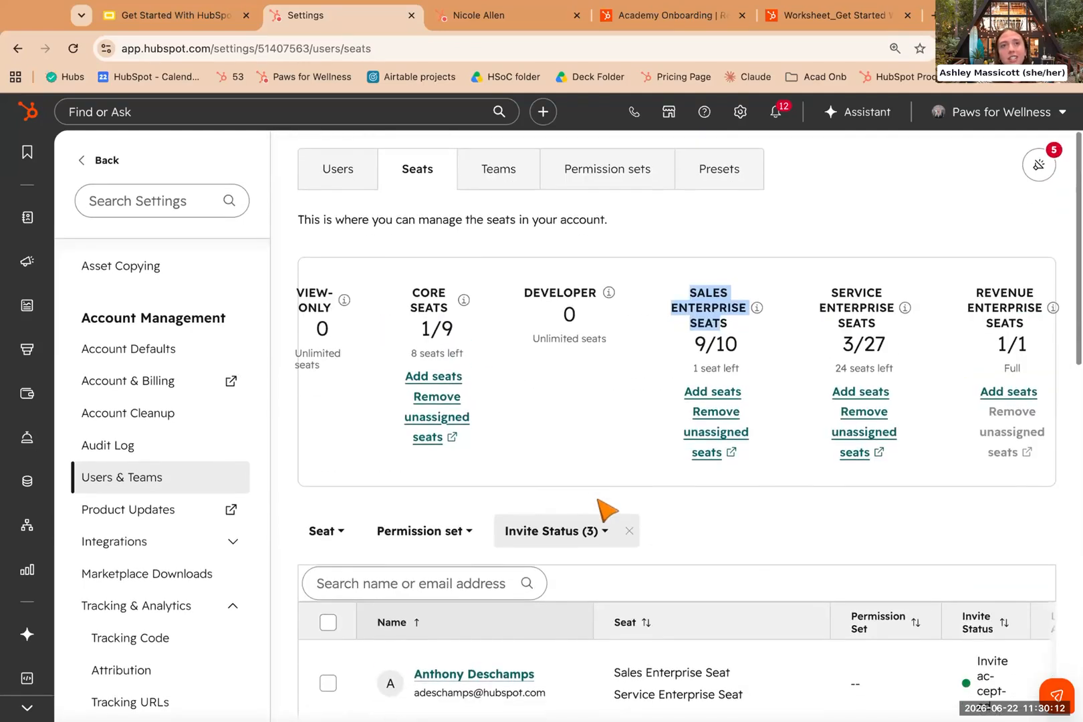
{"action": "left_click", "coordinate": [634, 530]}
Start creating a new user from the user list, enter the test user's email address and continue to the access setup.
{"action": "left_click", "coordinate": [334, 171]}
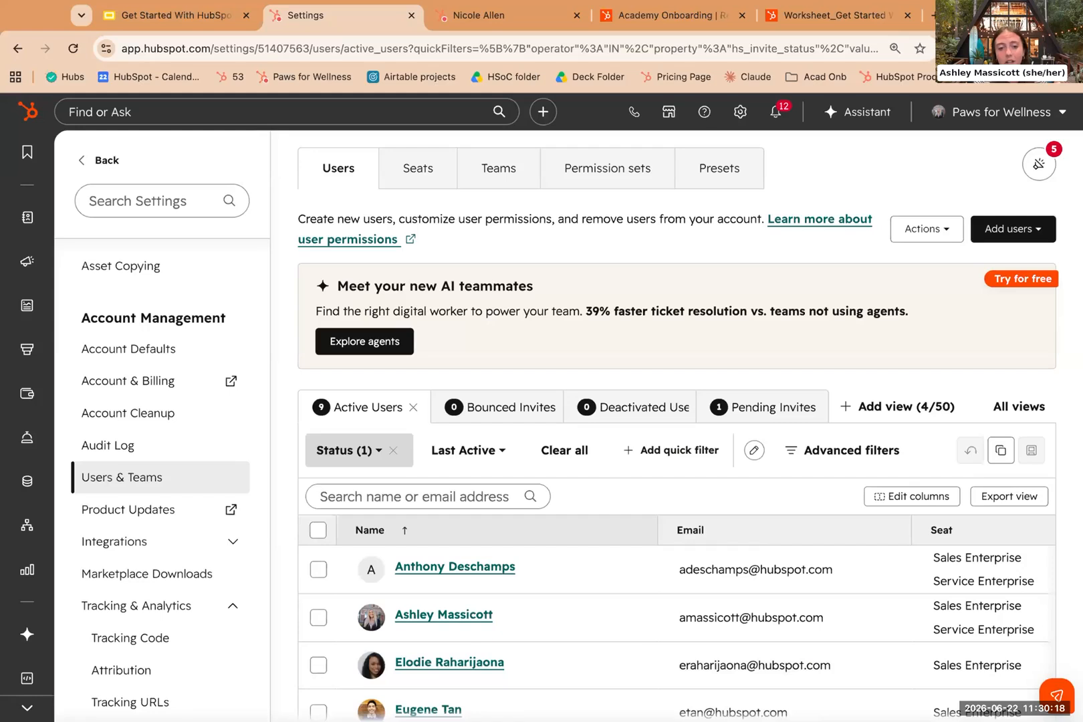
{"action": "left_click", "coordinate": [1029, 237]}
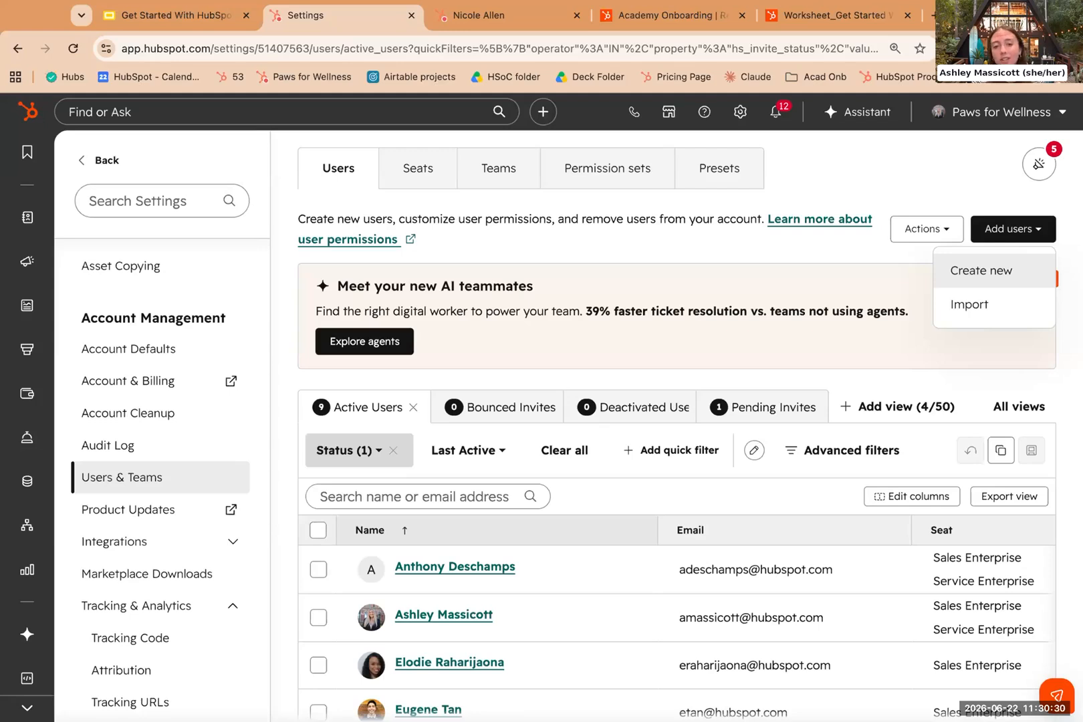
{"action": "left_click", "coordinate": [980, 270]}
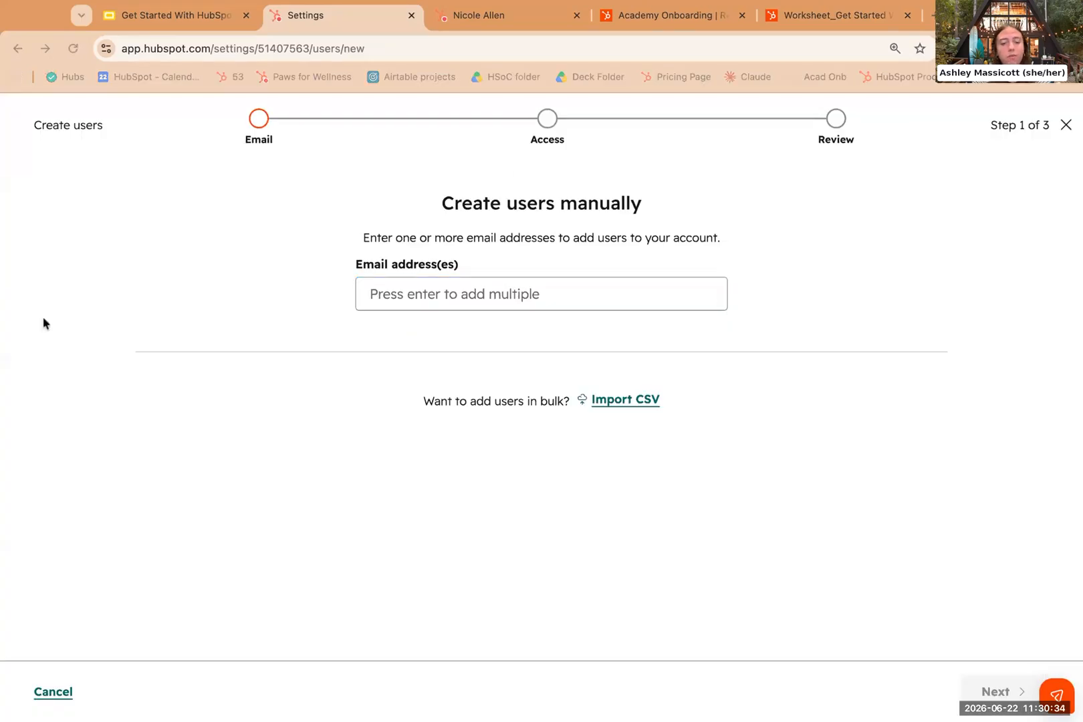
{"action": "left_click", "coordinate": [441, 298]}
{"action": "key", "text": "ctrl+v"}
{"action": "left_click", "coordinate": [995, 691]}
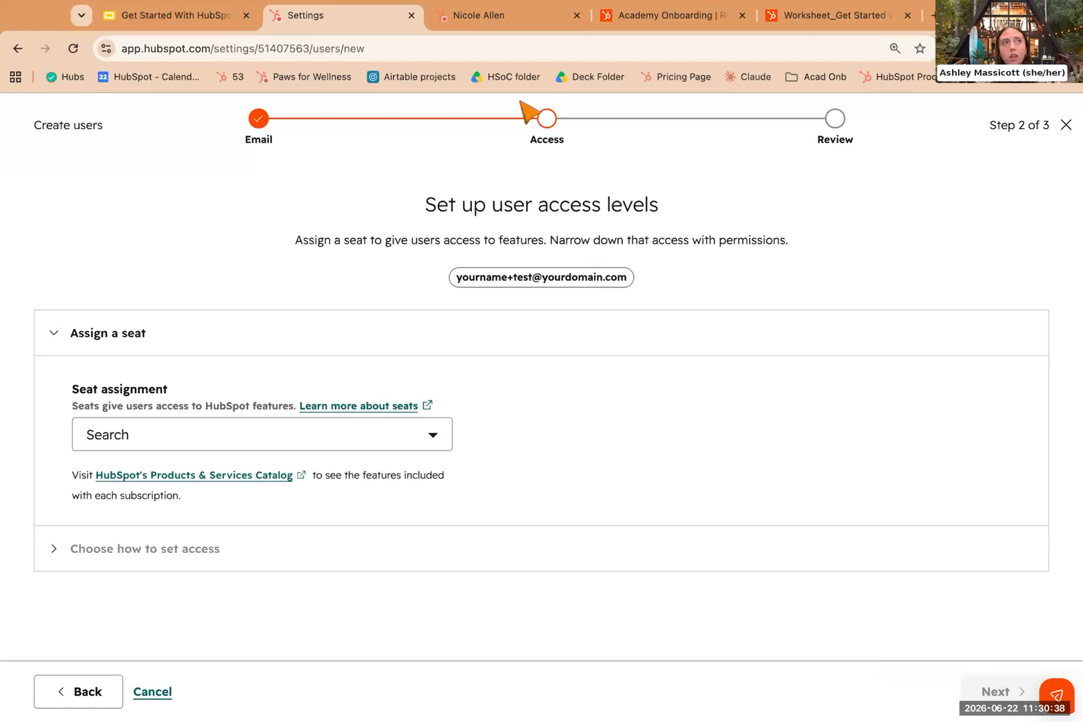
Assign a Core Seat to the new user and open the choices for how to set access.
{"action": "left_click", "coordinate": [149, 437]}
{"action": "left_click", "coordinate": [151, 549]}
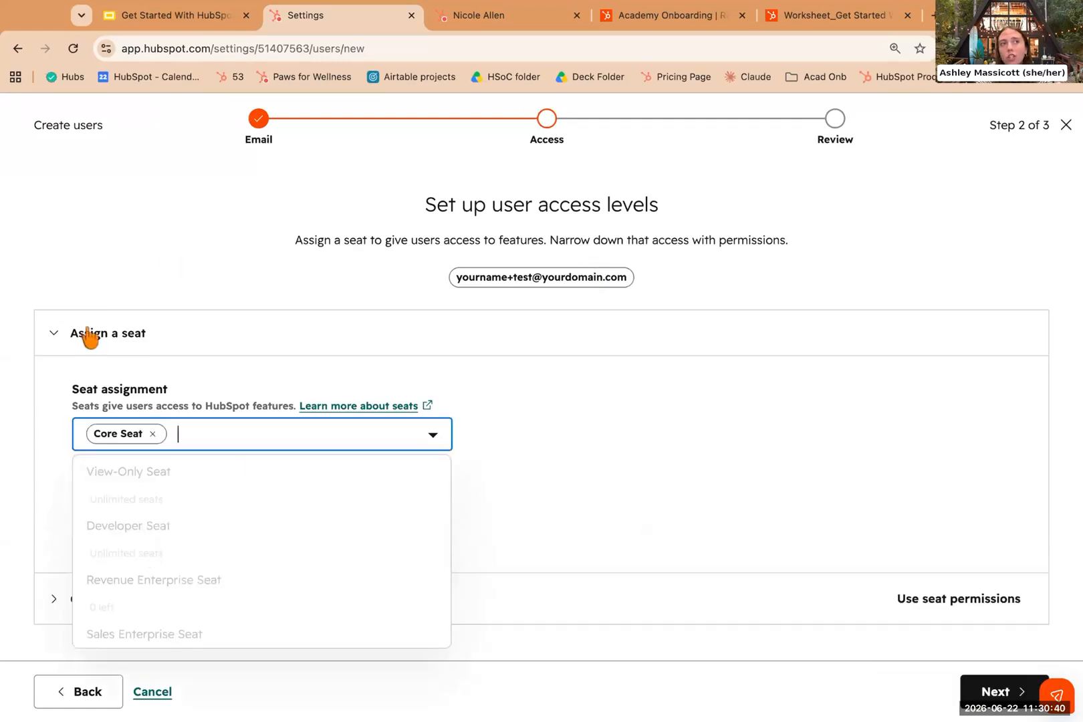
{"action": "left_click", "coordinate": [290, 379]}
{"action": "left_click", "coordinate": [167, 596]}
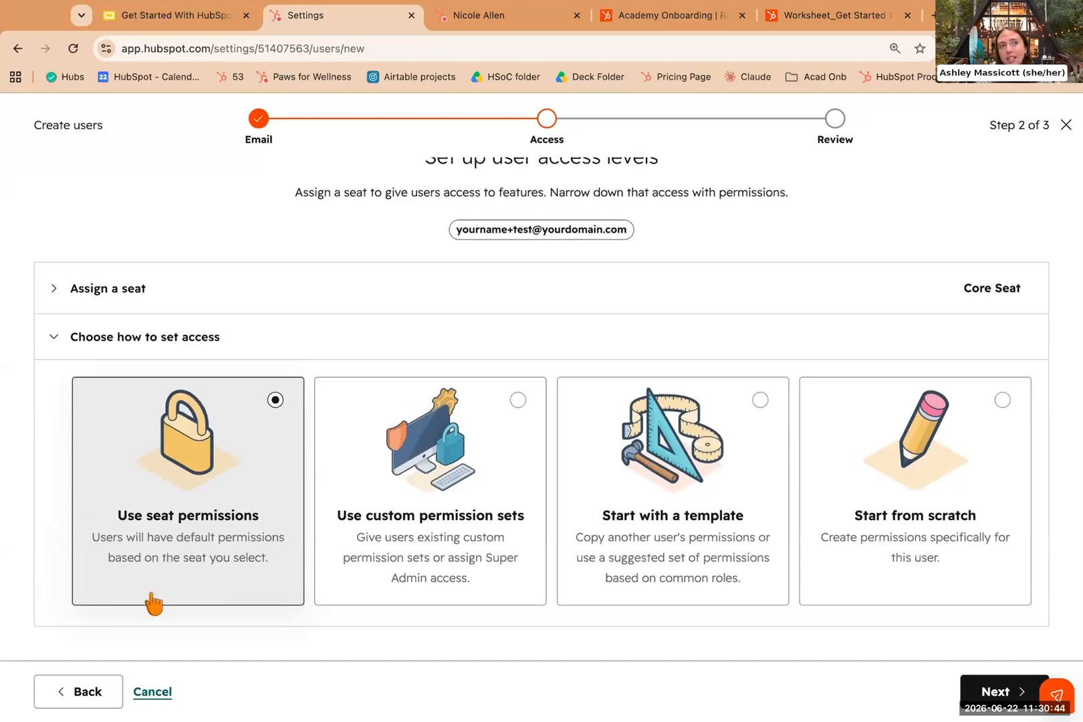
Base the user's access on the Marketing manager template and review the permissions it grants.
{"action": "left_click", "coordinate": [705, 487]}
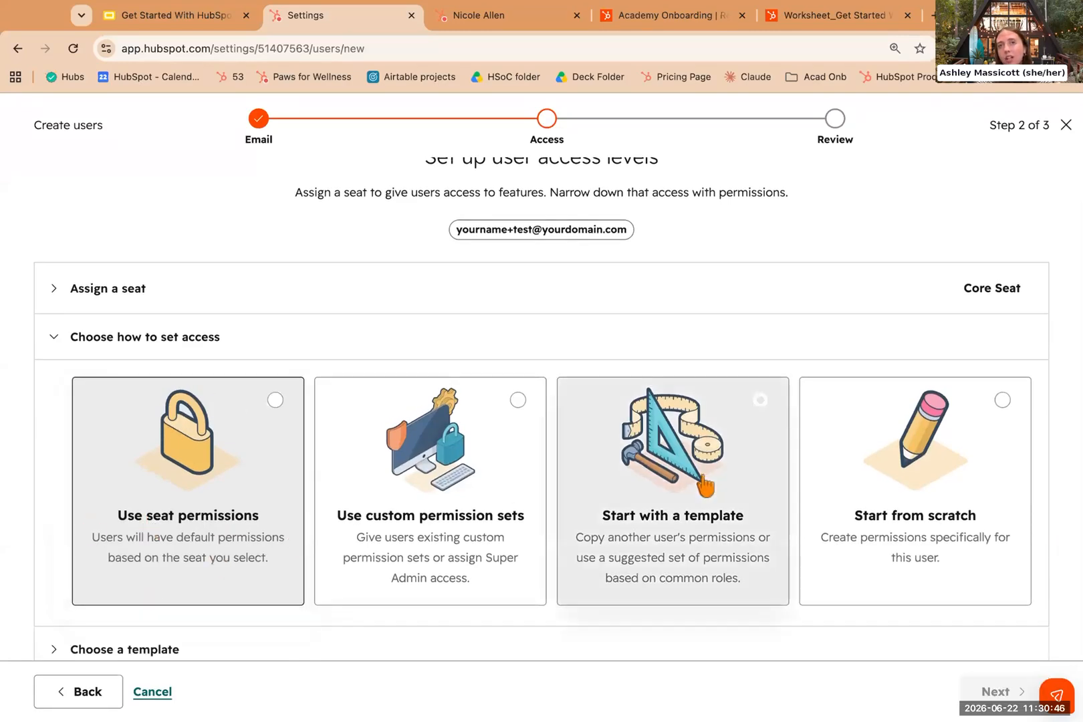
{"action": "scroll", "coordinate": [170, 631], "scroll_direction": "down", "scroll_amount": 2}
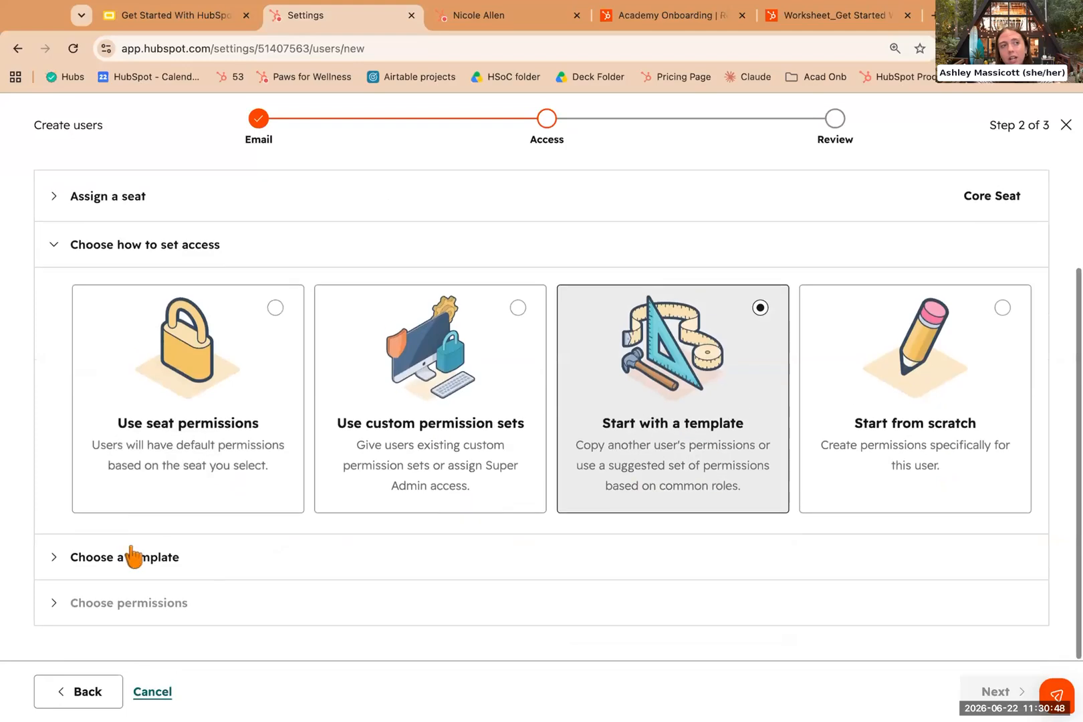
{"action": "left_click", "coordinate": [133, 555]}
{"action": "left_click", "coordinate": [179, 328]}
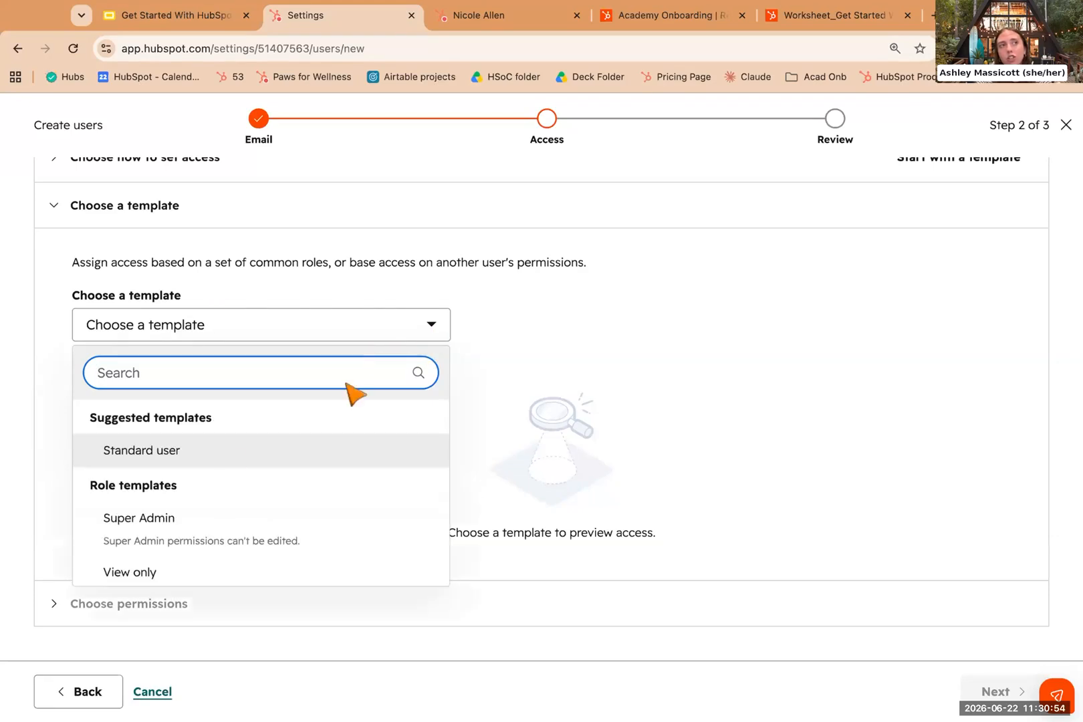
{"action": "scroll", "coordinate": [201, 519], "scroll_direction": "down", "scroll_amount": 5}
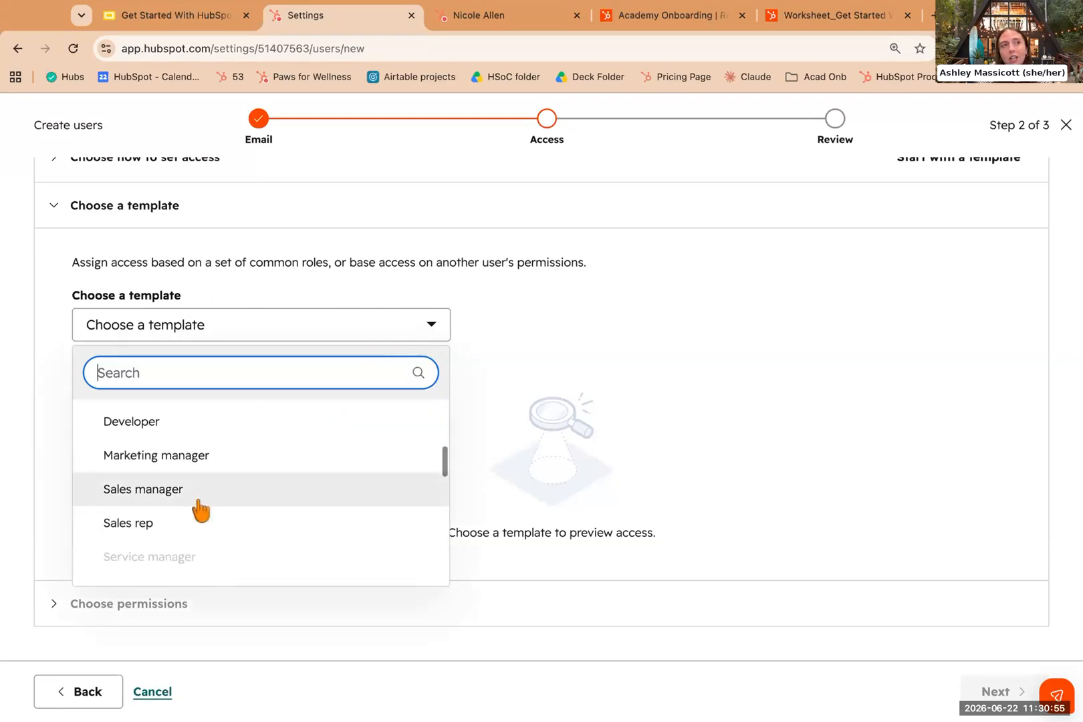
{"action": "left_click", "coordinate": [197, 456]}
{"action": "scroll", "coordinate": [491, 415], "scroll_direction": "down", "scroll_amount": 3}
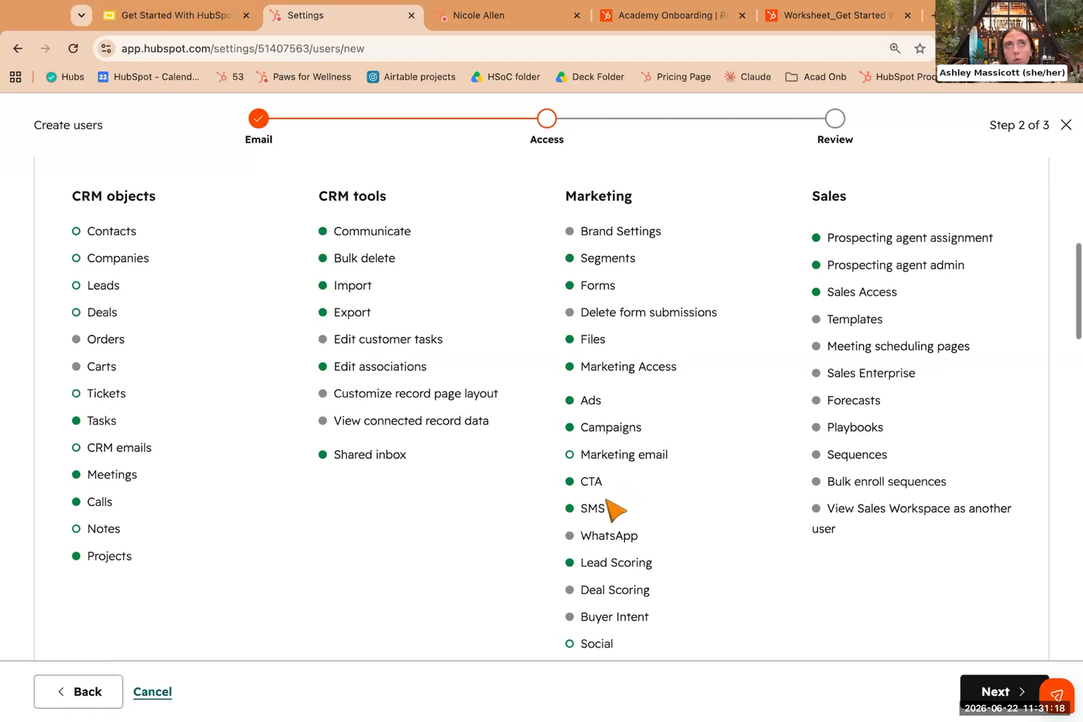
Change the user's access method to default seat permissions and continue to the review.
{"action": "scroll", "coordinate": [620, 502], "scroll_direction": "up", "scroll_amount": 6}
{"action": "left_click", "coordinate": [50, 428]}
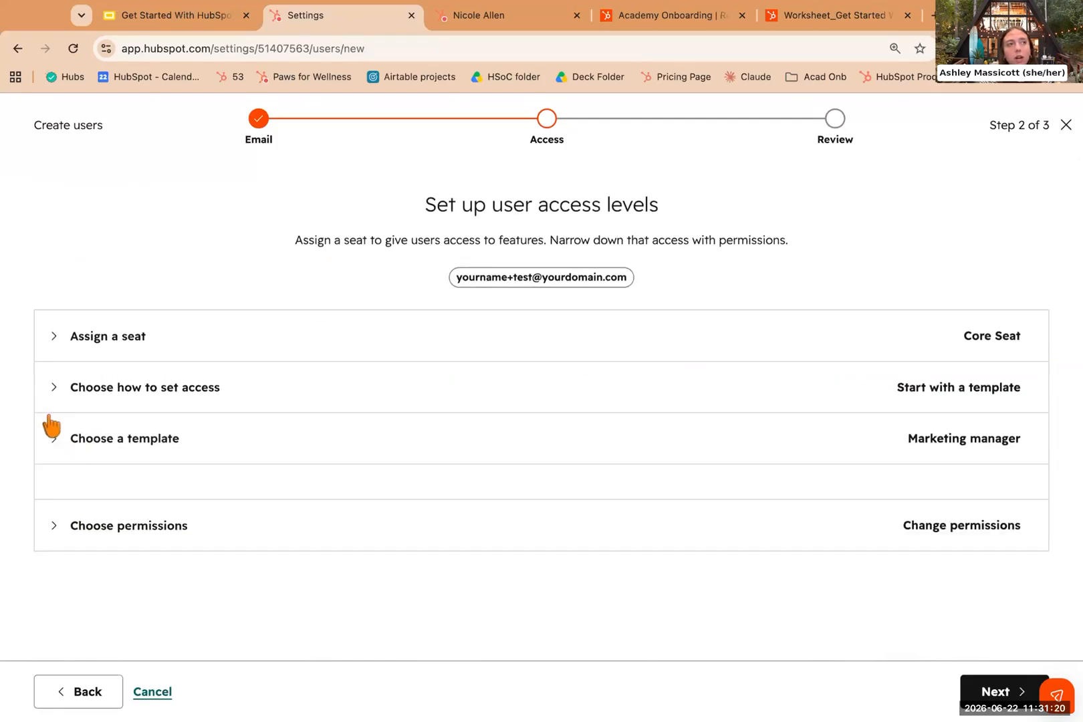
{"action": "left_click", "coordinate": [79, 437]}
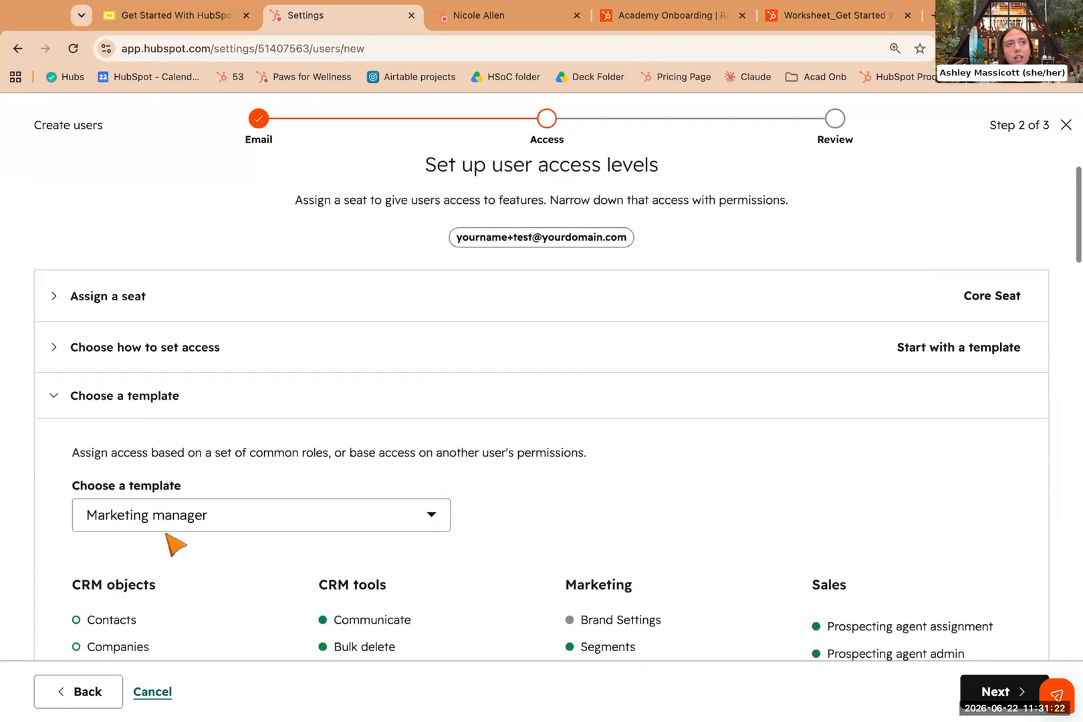
{"action": "scroll", "coordinate": [234, 414], "scroll_direction": "down", "scroll_amount": 2}
{"action": "left_click", "coordinate": [175, 271]}
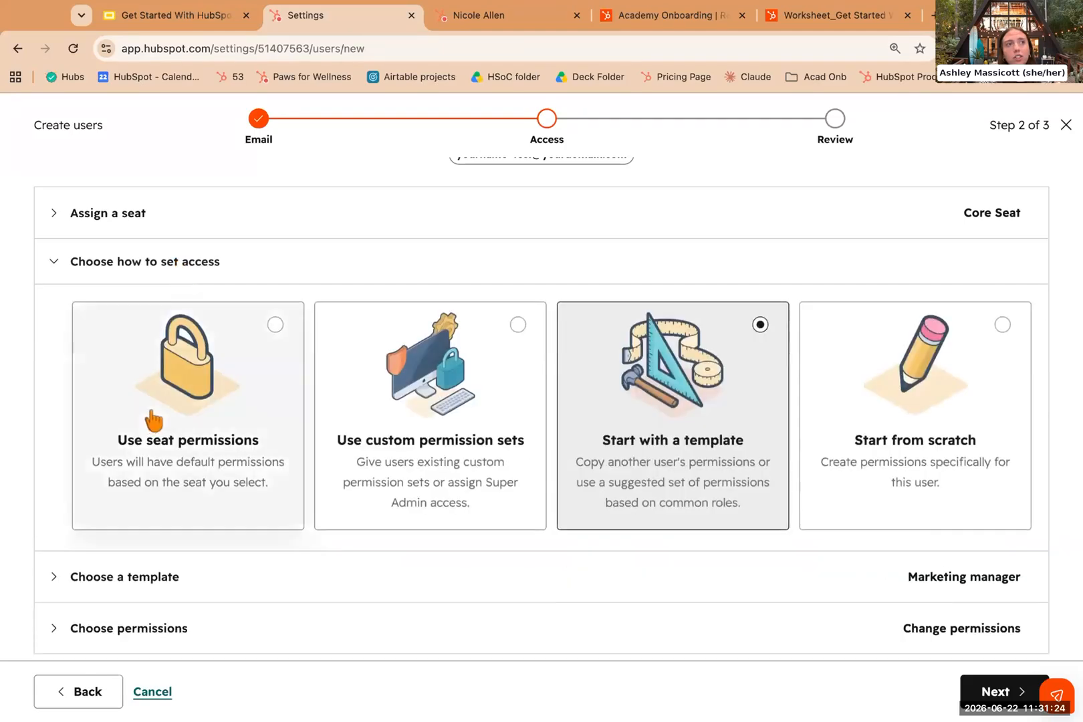
{"action": "left_click", "coordinate": [154, 425]}
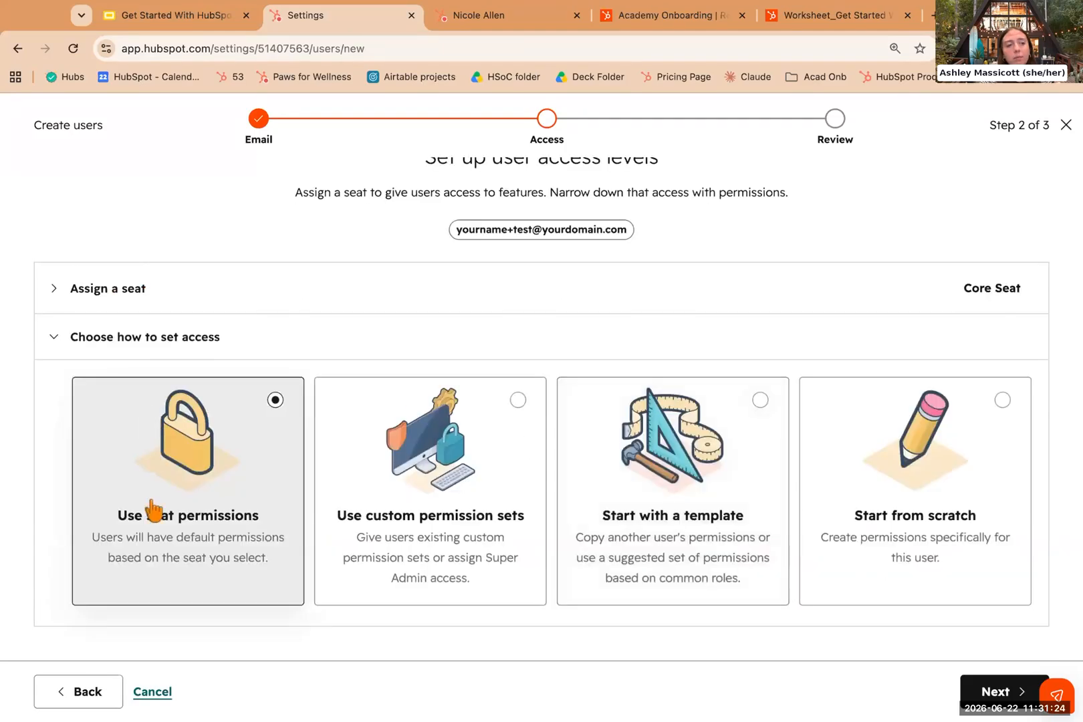
{"action": "left_click", "coordinate": [1001, 691]}
Review the user's CRM object permissions, including deleting deals, and create the user.
{"action": "scroll", "coordinate": [712, 498], "scroll_direction": "down", "scroll_amount": 10}
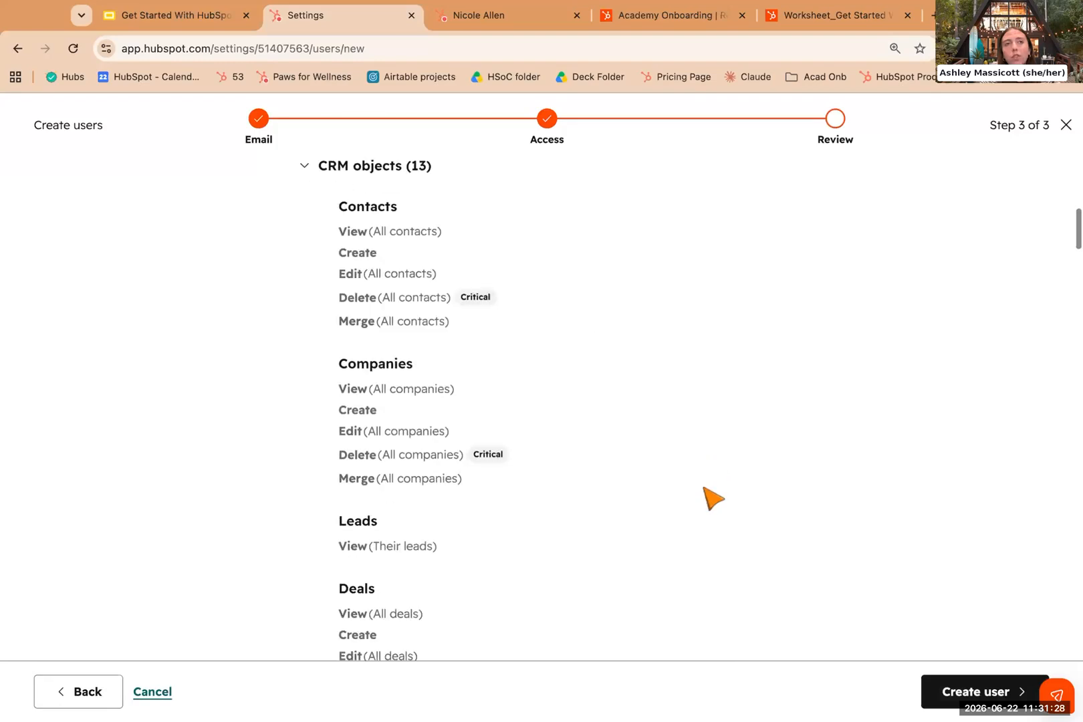
{"action": "left_click_drag", "start_coordinate": [339, 428], "coordinate": [435, 431]}
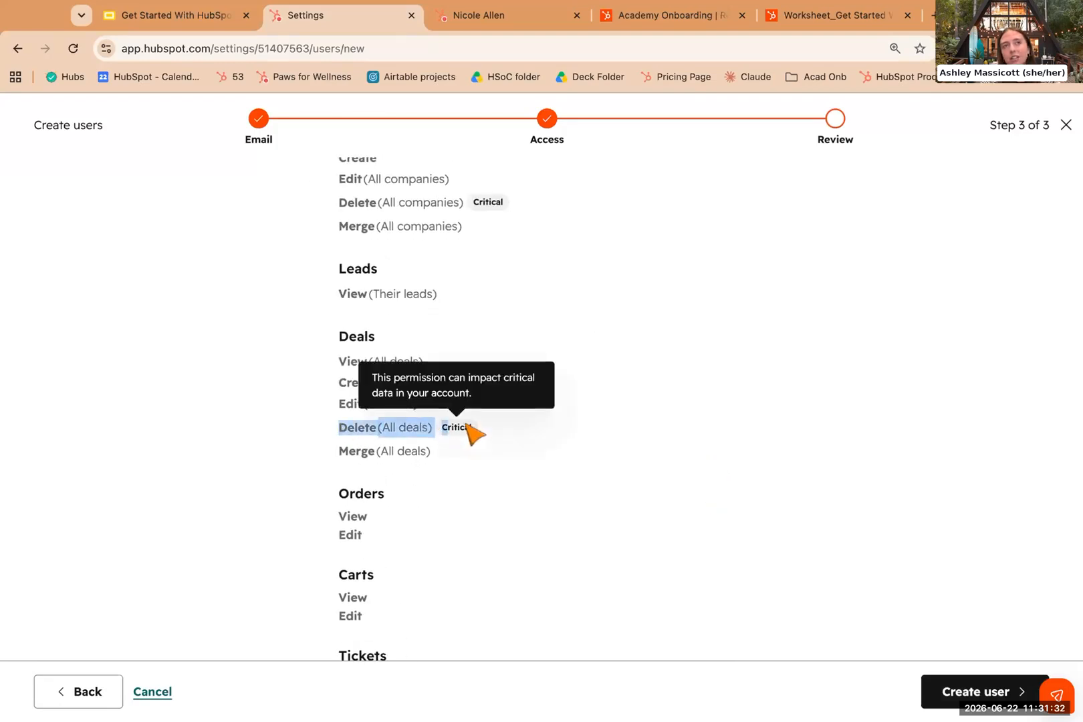
{"action": "left_click", "coordinate": [975, 690]}
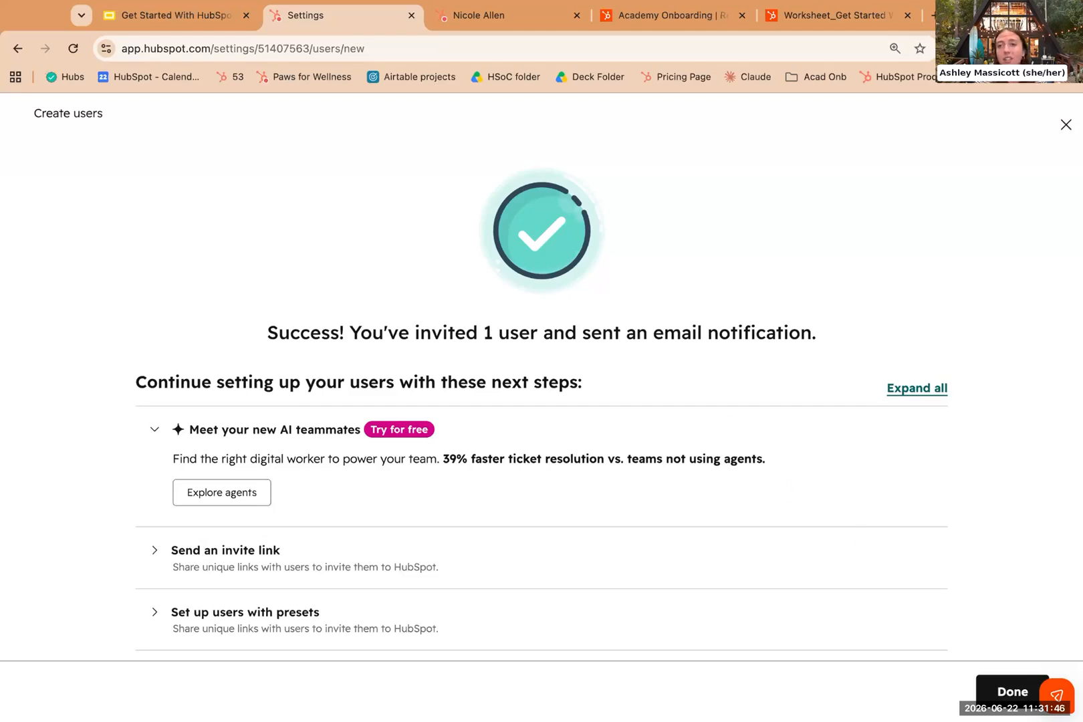
{"action": "left_click", "coordinate": [1021, 697]}
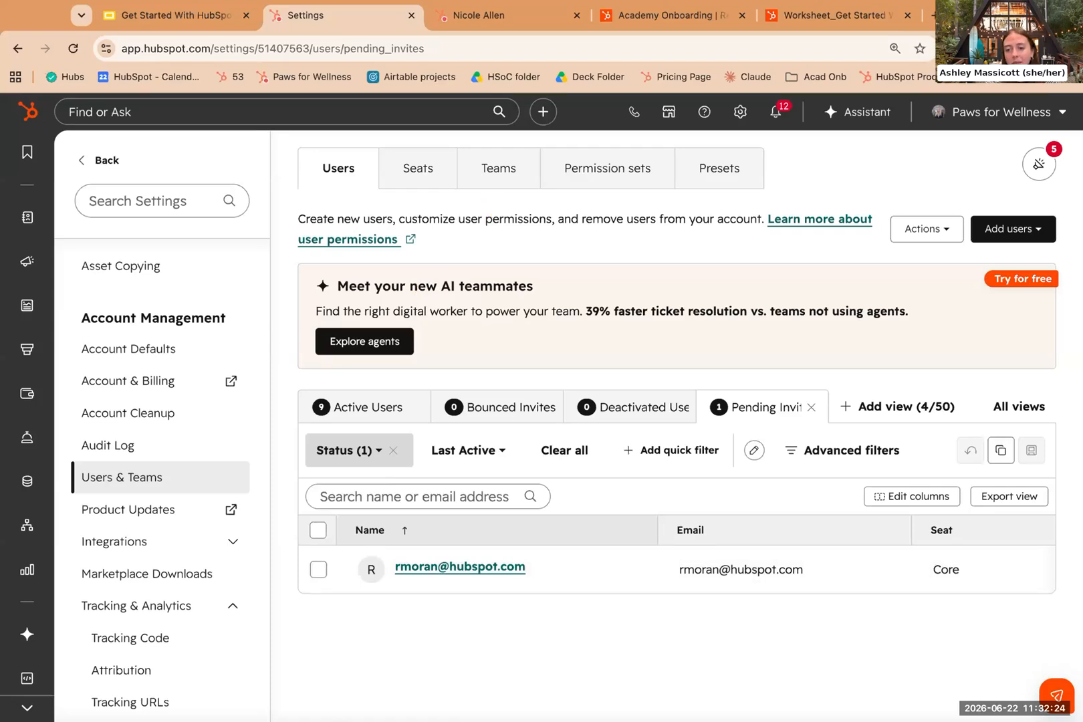
Look over the account's teams and seat usage, and examine which Sales, Service and Marketing tools are available.
{"action": "left_click", "coordinate": [498, 180]}
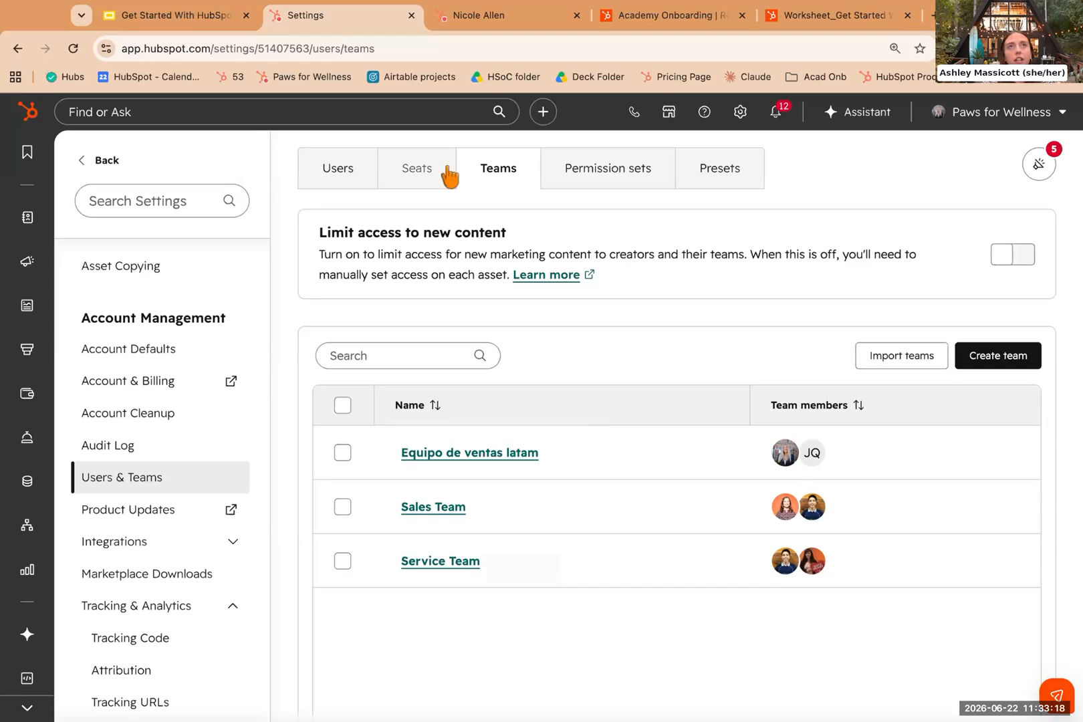
{"action": "left_click", "coordinate": [414, 182]}
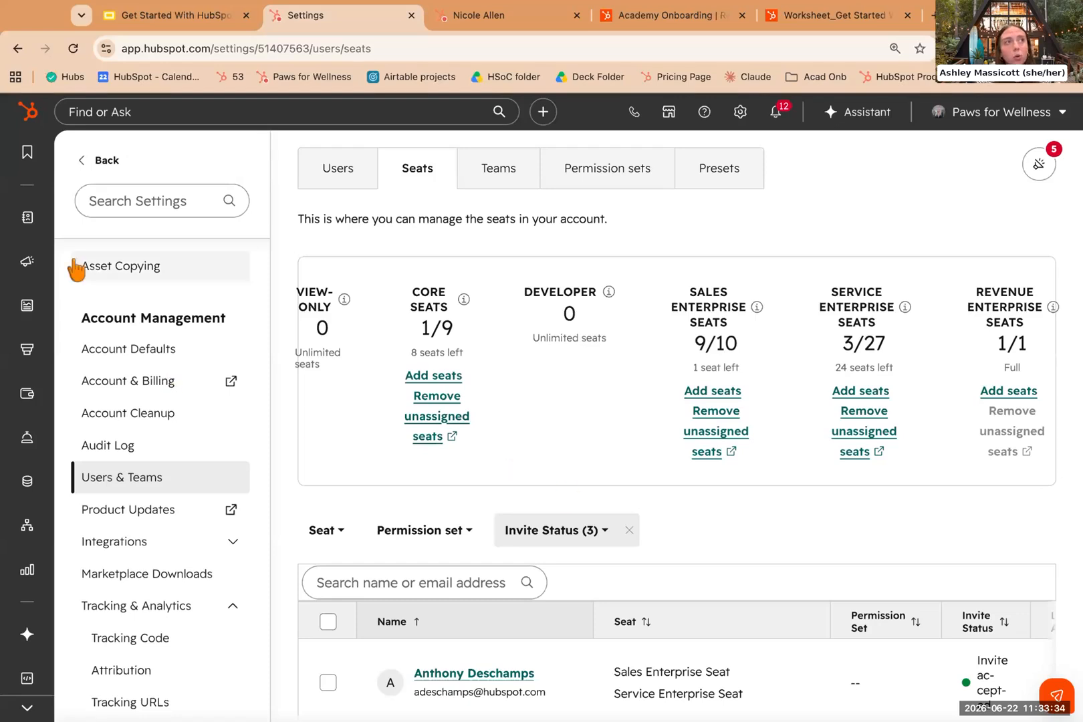
{"action": "mouse_move", "coordinate": [37, 310]}
{"action": "mouse_move", "coordinate": [37, 354]}
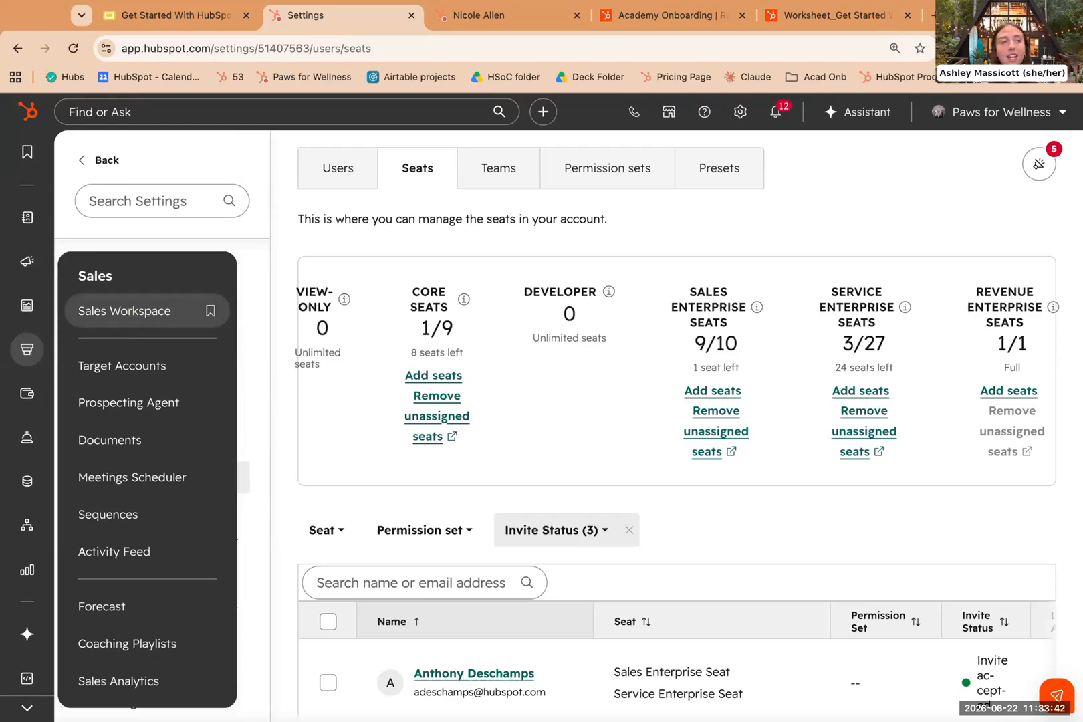
{"action": "mouse_move", "coordinate": [27, 437]}
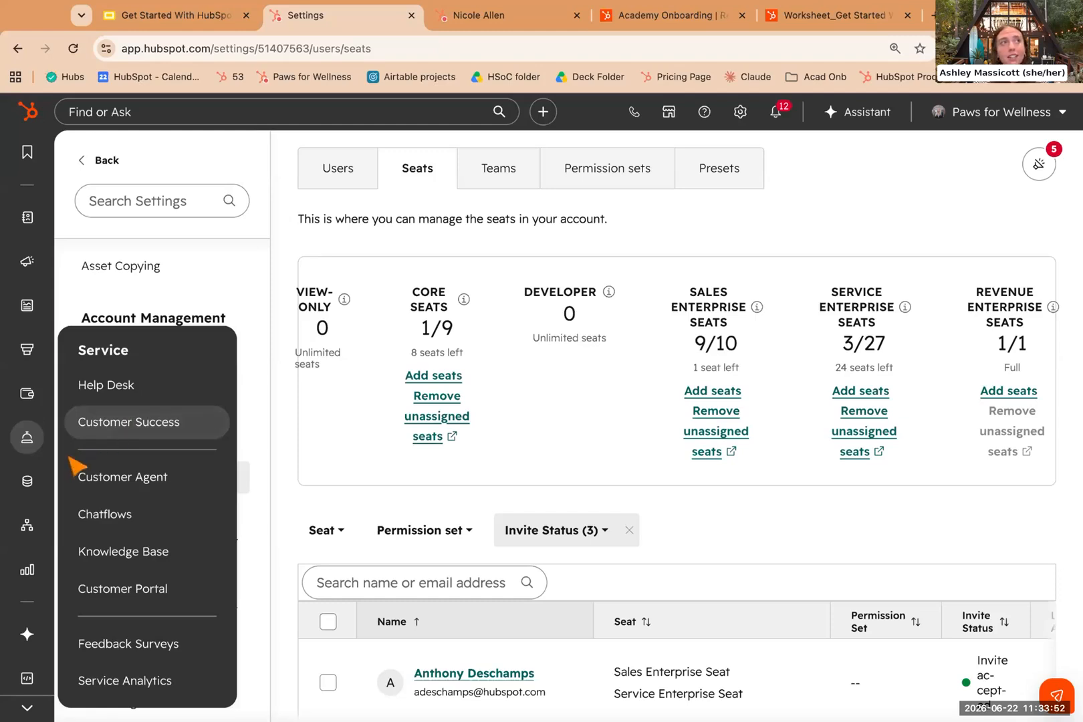
{"action": "mouse_move", "coordinate": [28, 266]}
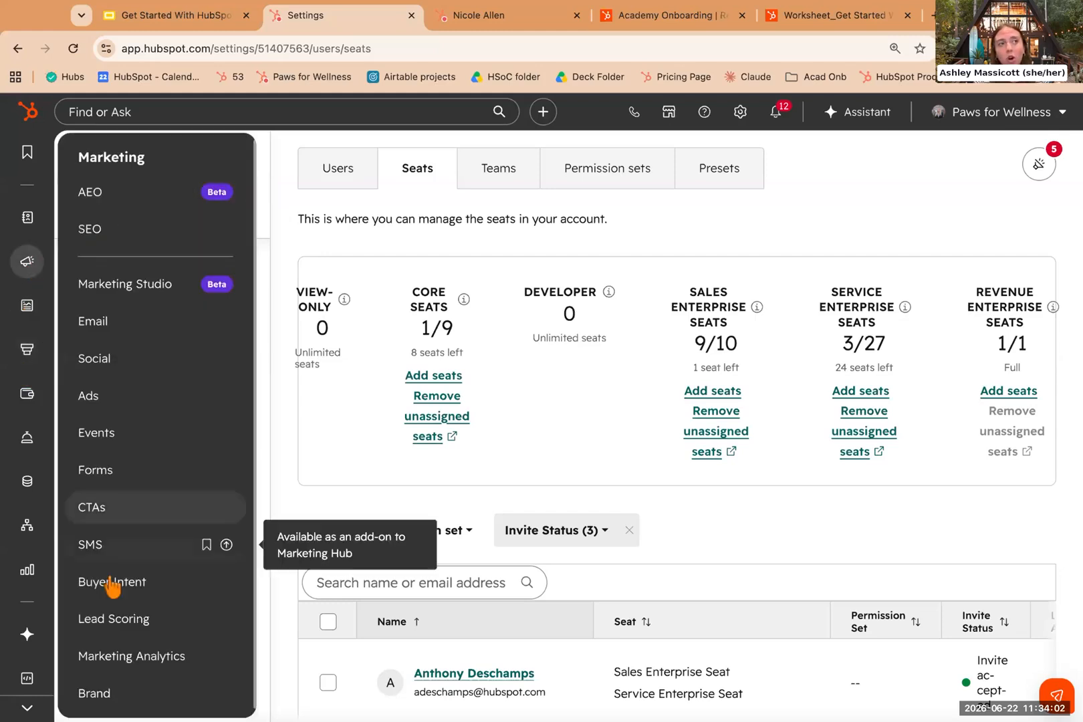
{"action": "mouse_move", "coordinate": [27, 217]}
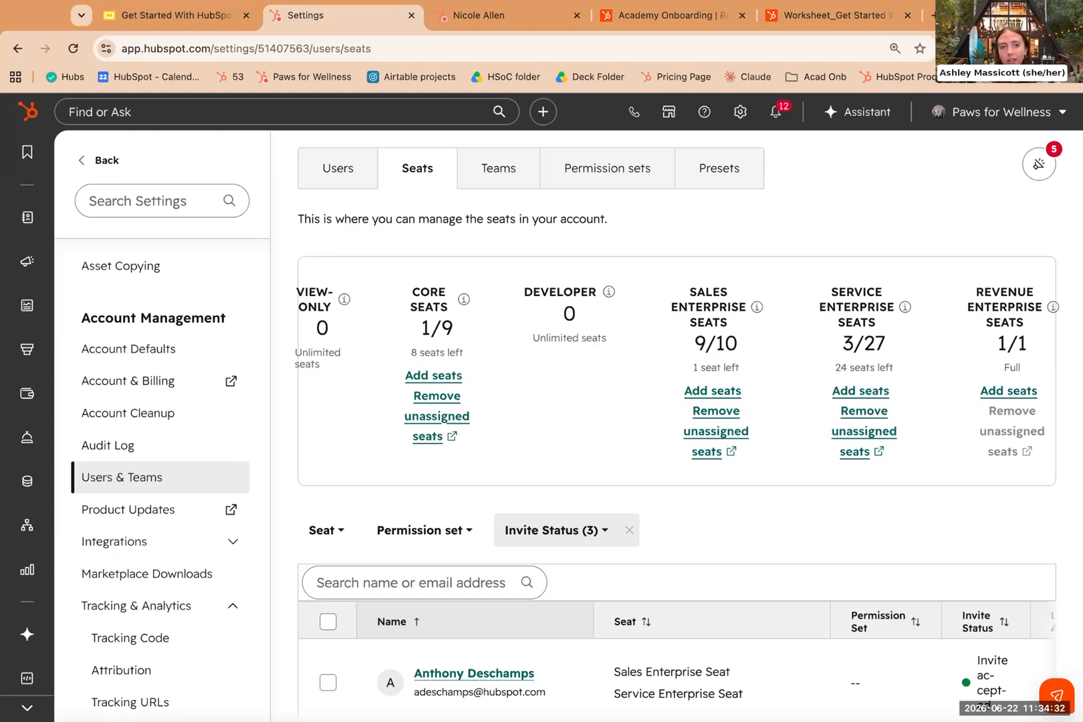
Examine the users' assigned seats, open one Sales and Service Enterprise user's record and return to the seat overview.
{"action": "scroll", "coordinate": [501, 544], "scroll_direction": "down", "scroll_amount": 3}
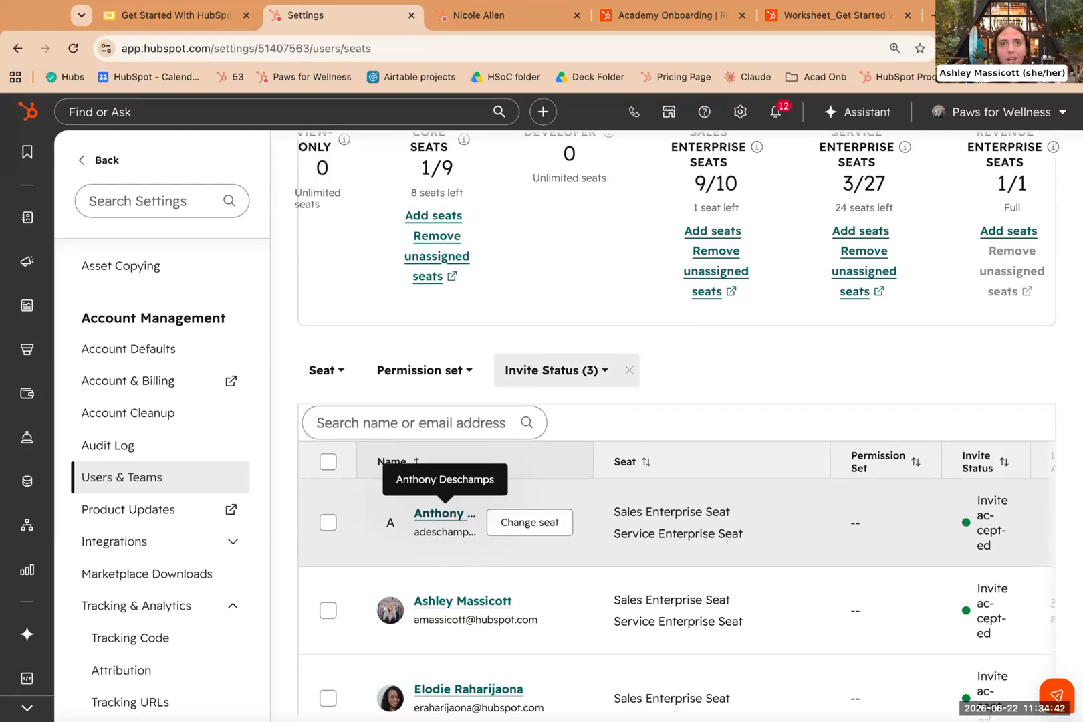
{"action": "left_click", "coordinate": [448, 604]}
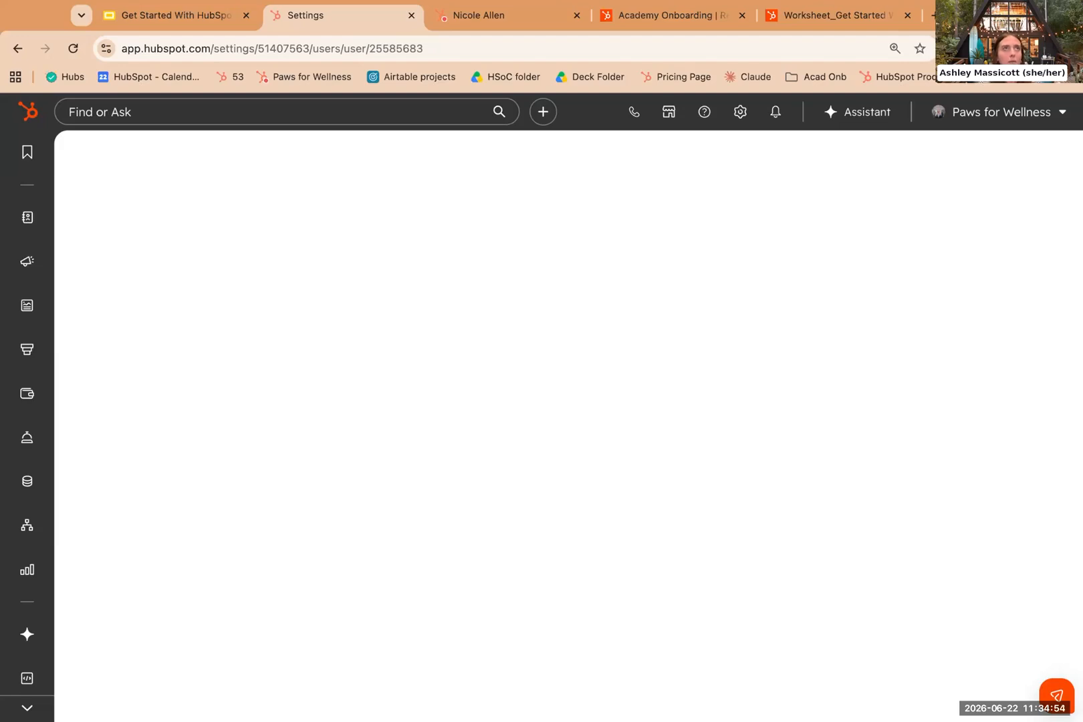
{"action": "left_click", "coordinate": [17, 48]}
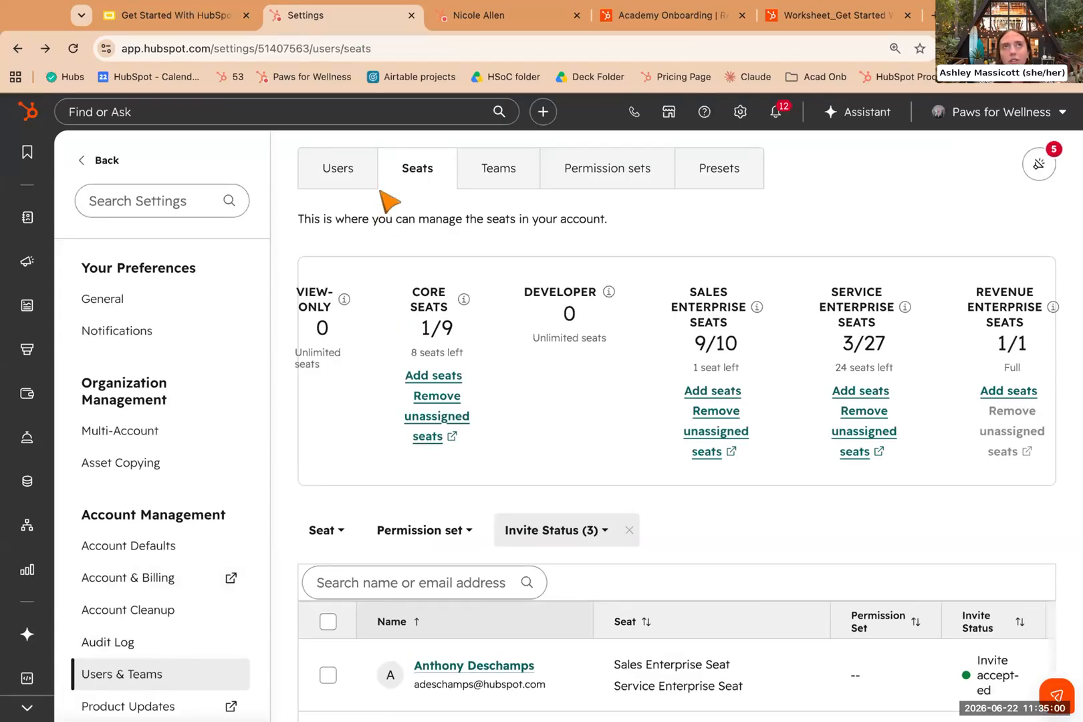
{"action": "scroll", "coordinate": [193, 460], "scroll_direction": "down", "scroll_amount": 2}
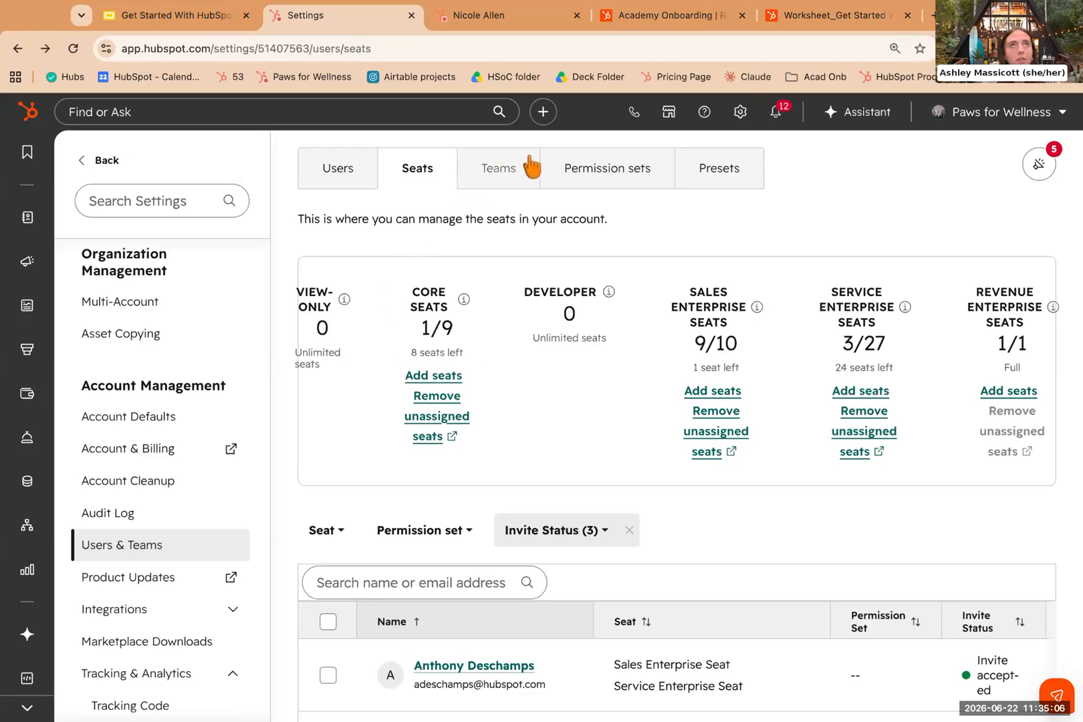
Start a new team and name it with the presenter's first name in possessive form followed by "Test Team!".
{"action": "left_click", "coordinate": [515, 172]}
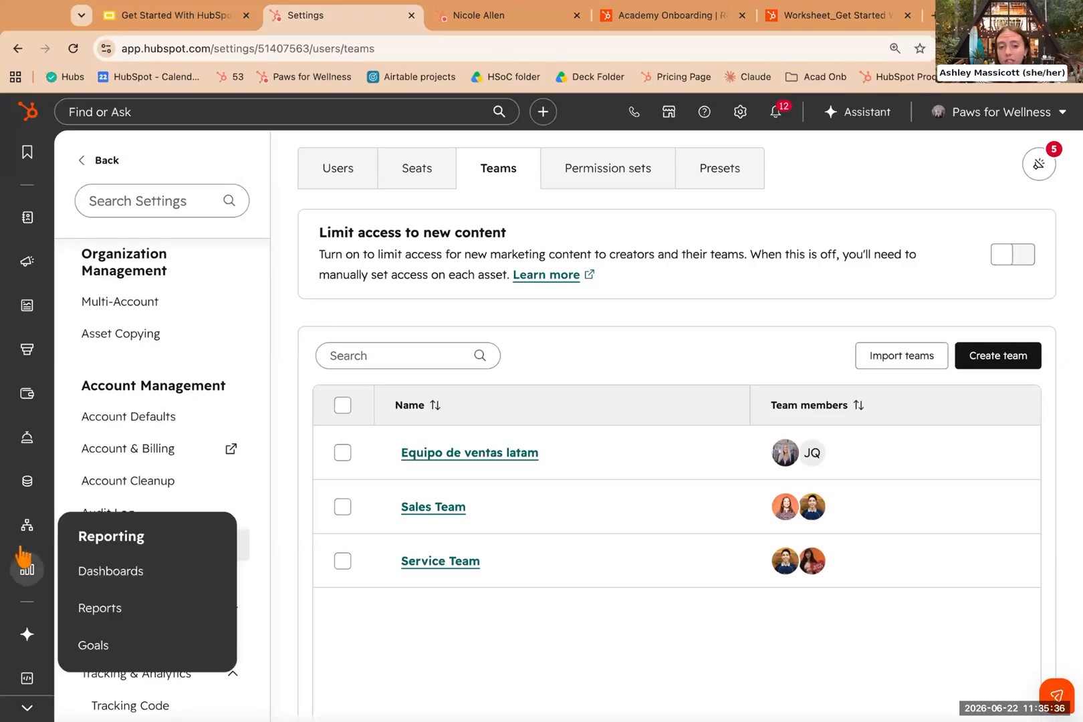
{"action": "mouse_move", "coordinate": [27, 524]}
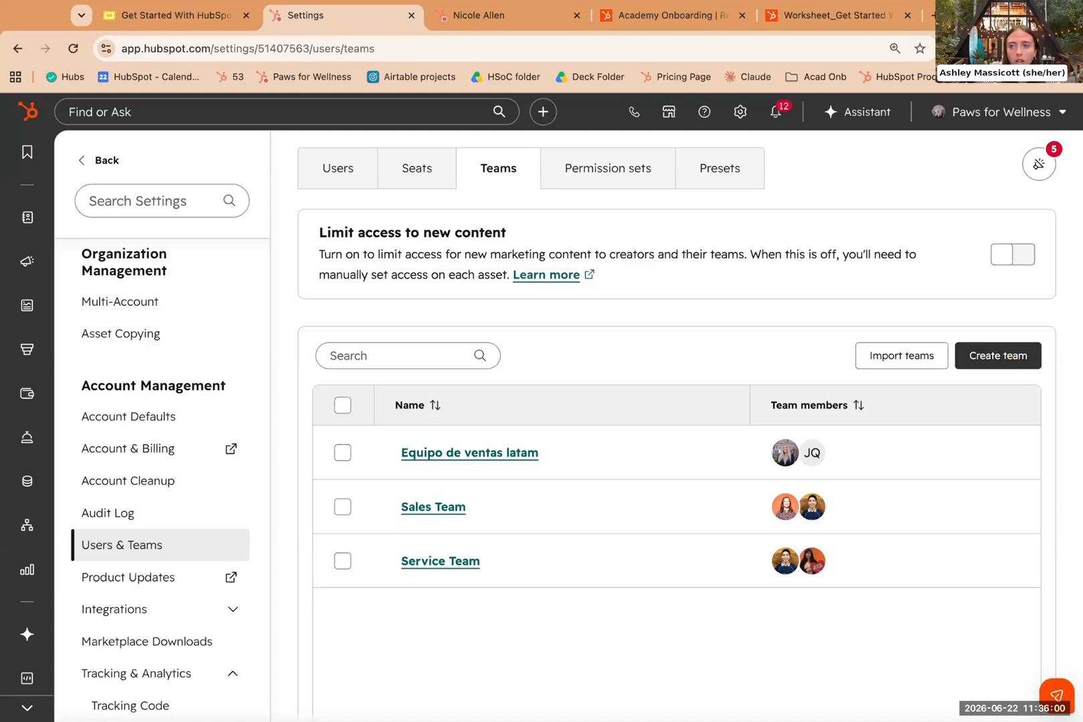
{"action": "left_click", "coordinate": [997, 354]}
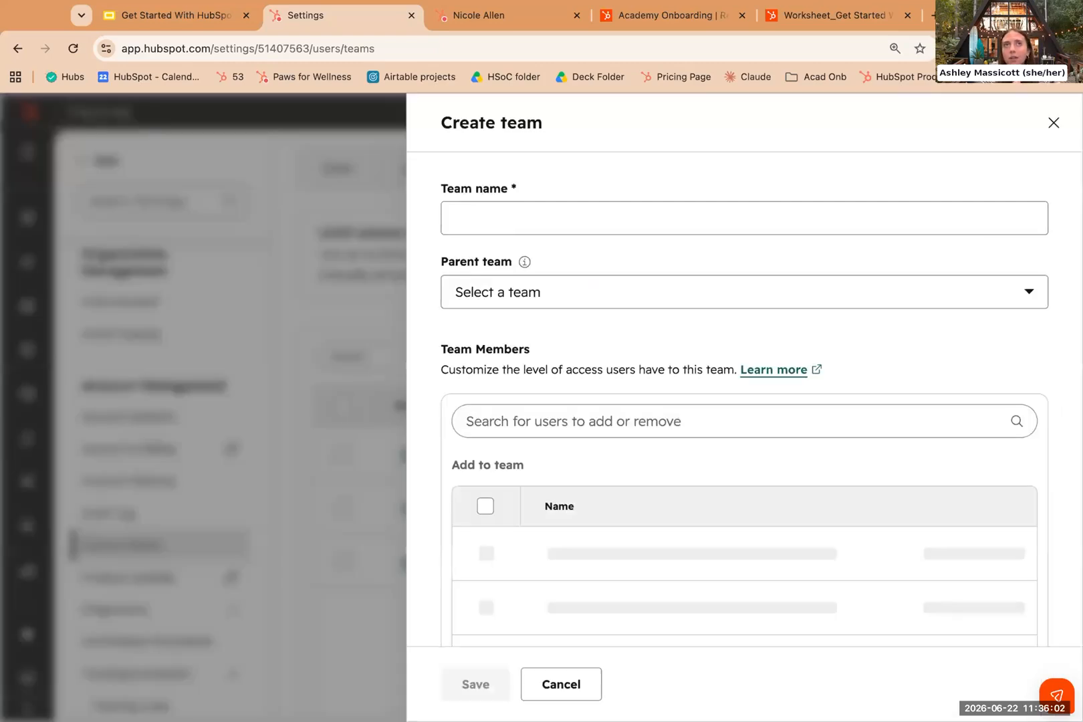
{"action": "left_click", "coordinate": [599, 228]}
{"action": "type", "text": "Ashlet"}
{"action": "key", "text": "BackSpace"}
{"action": "type", "text": "y's Test Team!@"}
{"action": "key", "text": "BackSpace"}
{"action": "key", "text": "BackSpace"}
{"action": "scroll", "coordinate": [688, 459], "scroll_direction": "down", "scroll_amount": 2}
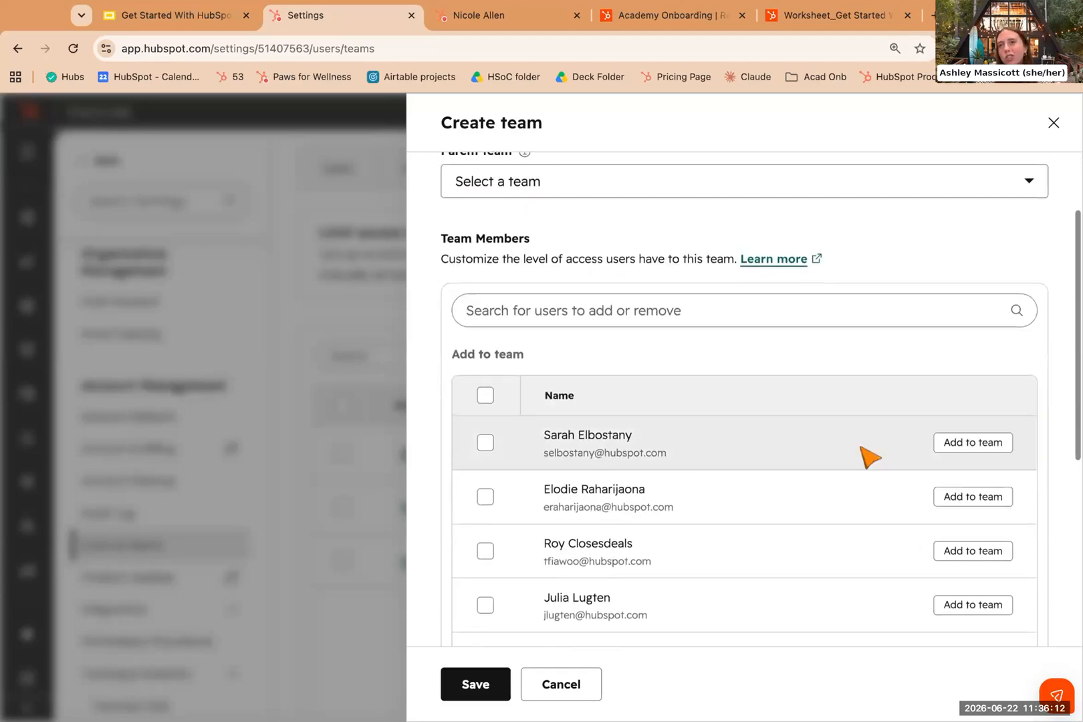
Add two of the listed users to the new team as main team members and save it.
{"action": "left_click", "coordinate": [975, 552]}
{"action": "scroll", "coordinate": [809, 528], "scroll_direction": "down", "scroll_amount": 1}
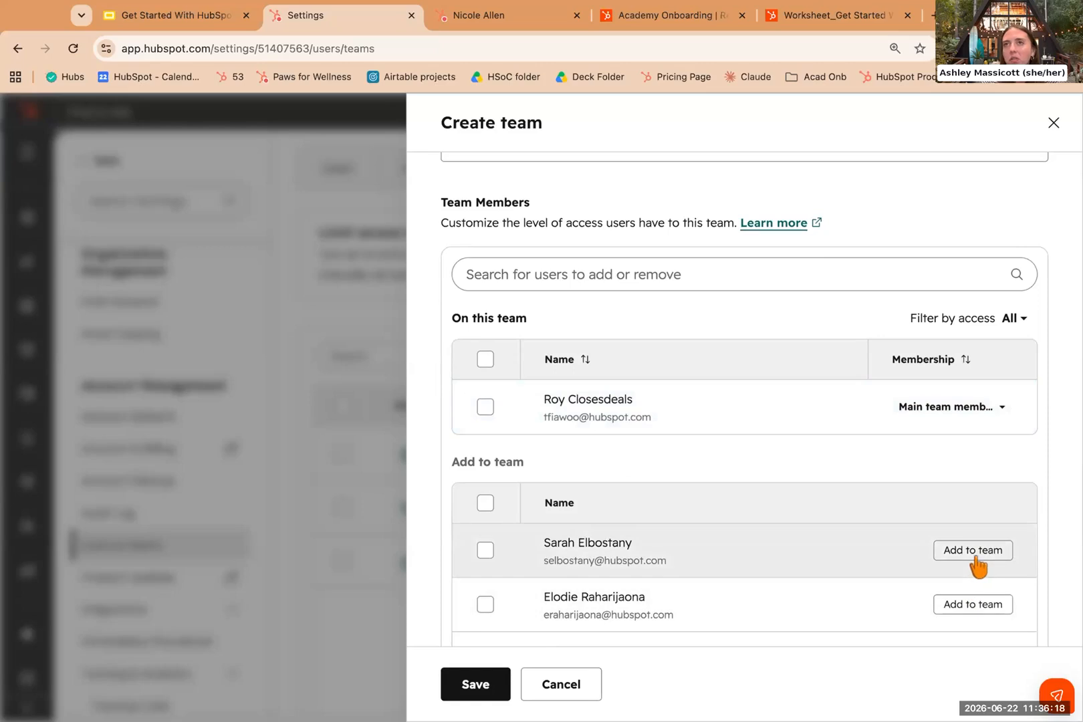
{"action": "left_click", "coordinate": [973, 557]}
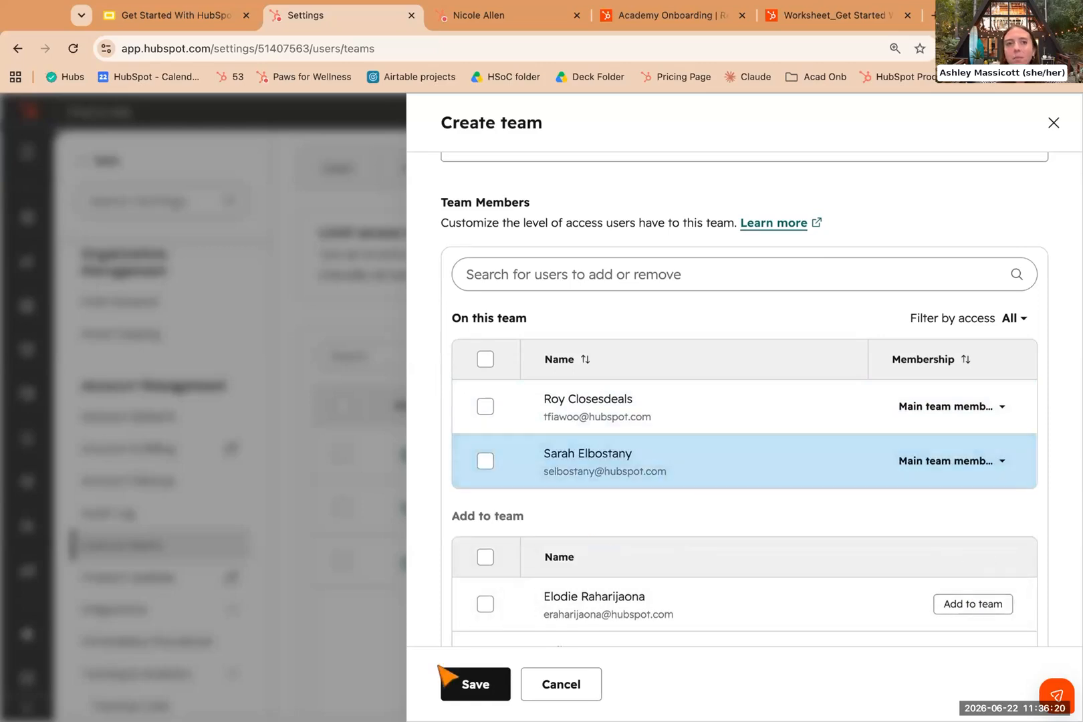
{"action": "left_click", "coordinate": [473, 684]}
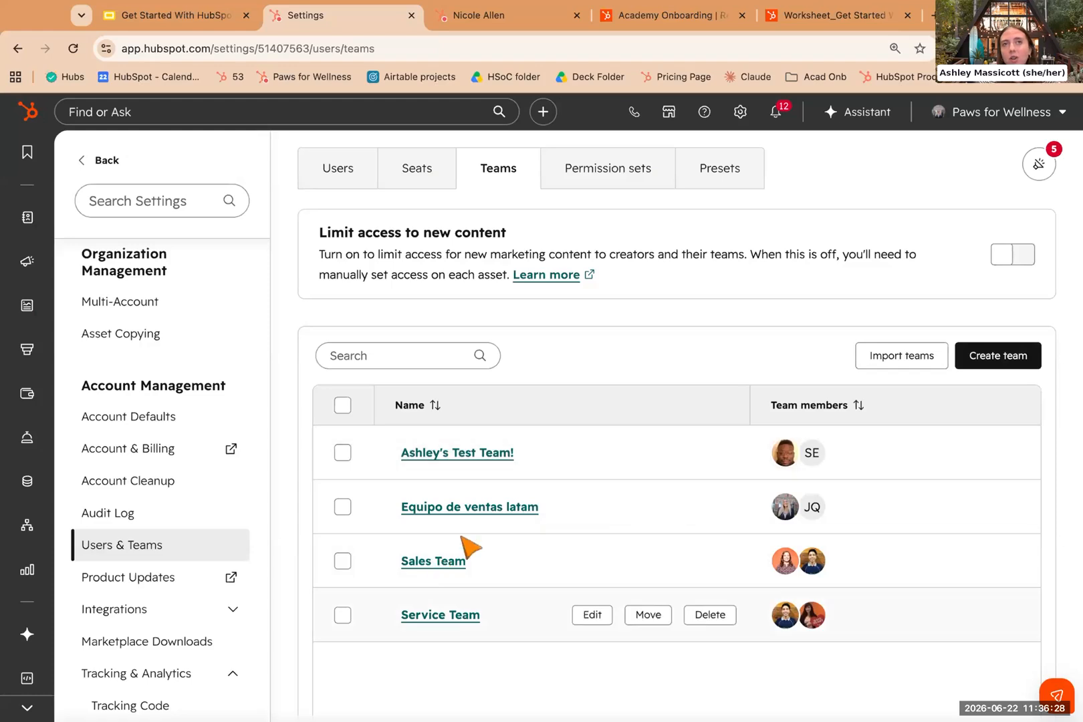
Delete the newly created test team from the team list and confirm the deletion.
{"action": "mouse_move", "coordinate": [624, 429]}
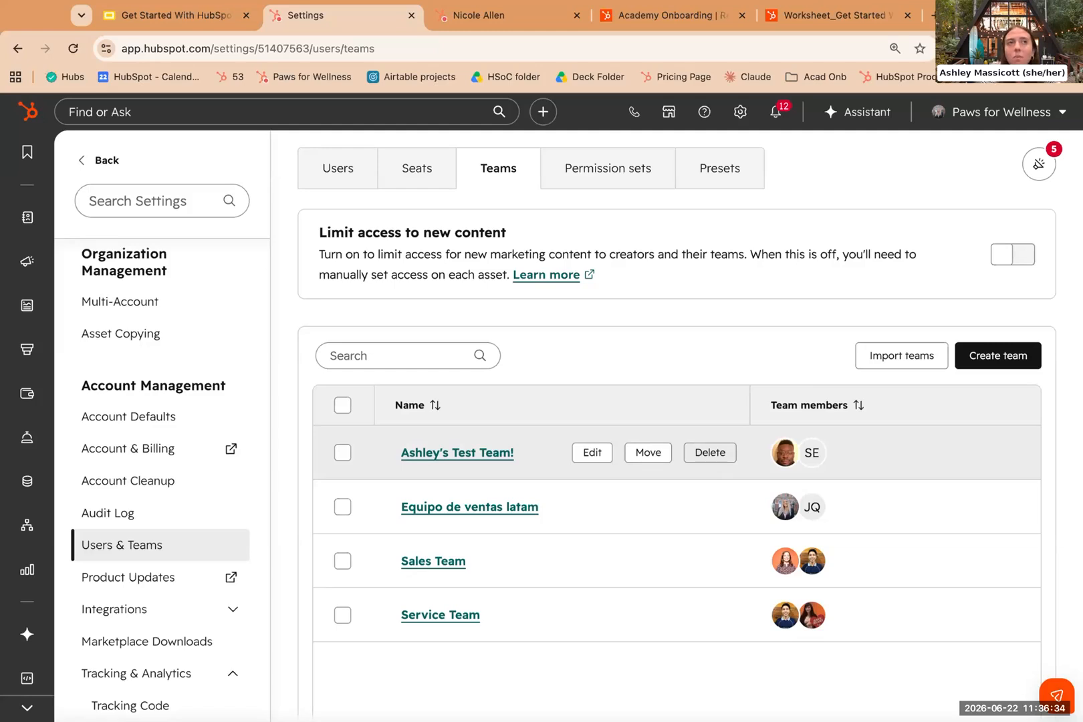
{"action": "left_click", "coordinate": [709, 452]}
{"action": "left_click", "coordinate": [291, 381]}
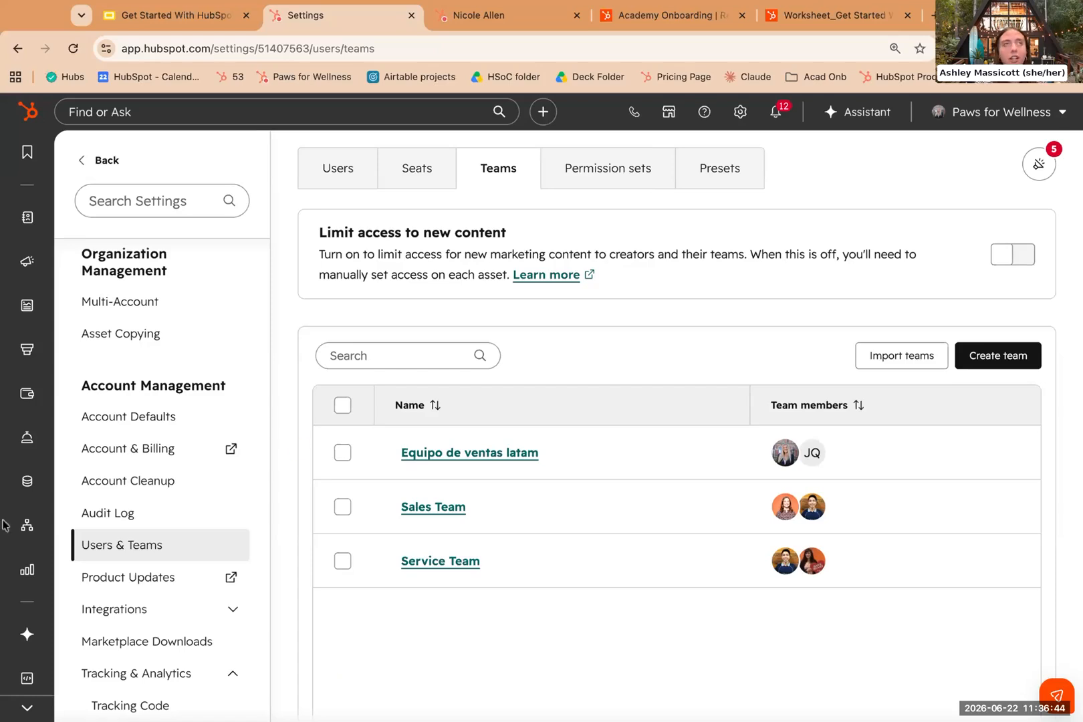
Switch to the Google Slides presentation to introduce Activity 2 on creating and managing properties.
{"action": "left_click", "coordinate": [177, 27]}
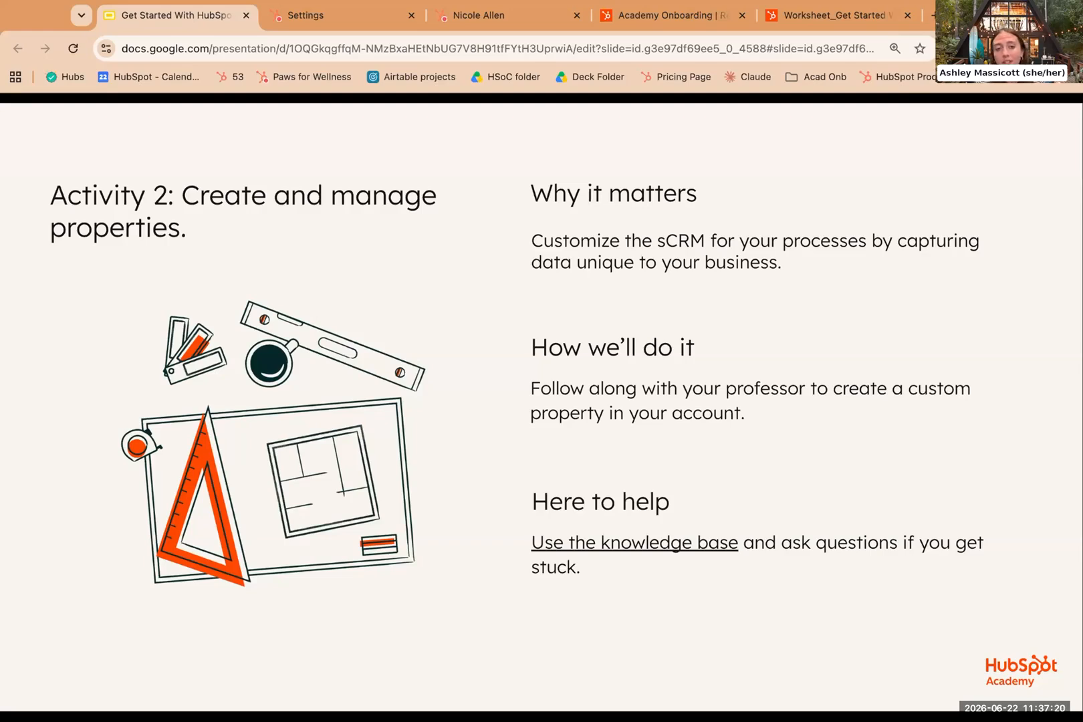
Switch back to the HubSpot settings and open Properties under Data Management.
{"action": "left_click", "coordinate": [340, 22]}
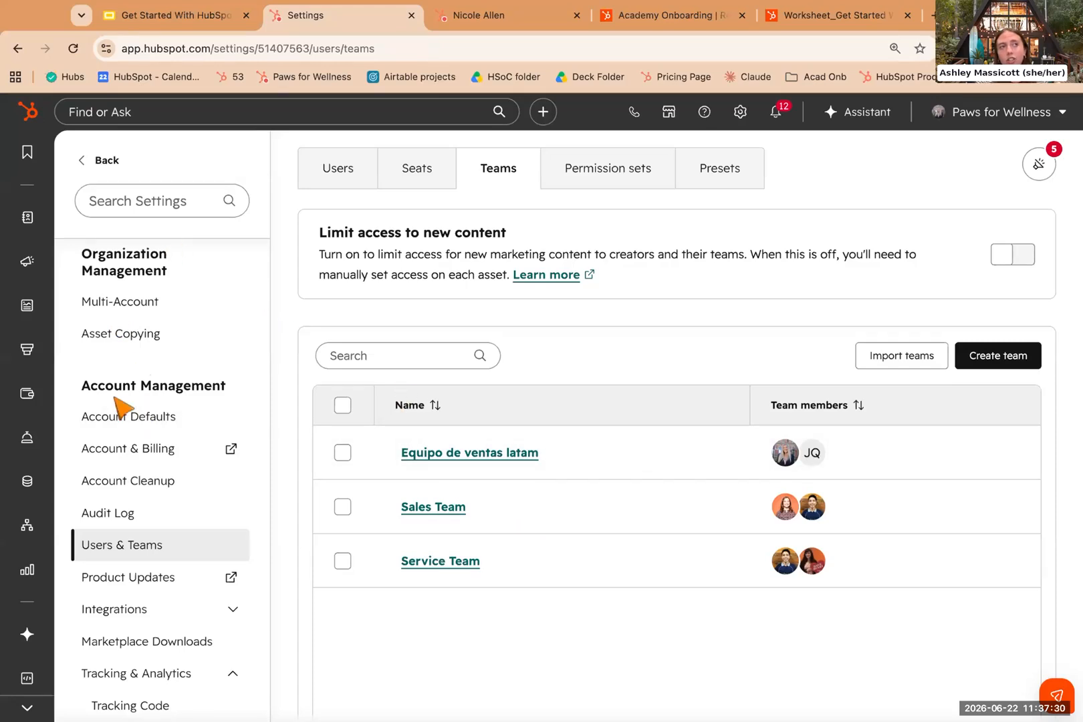
{"action": "scroll", "coordinate": [95, 420], "scroll_direction": "down", "scroll_amount": 1}
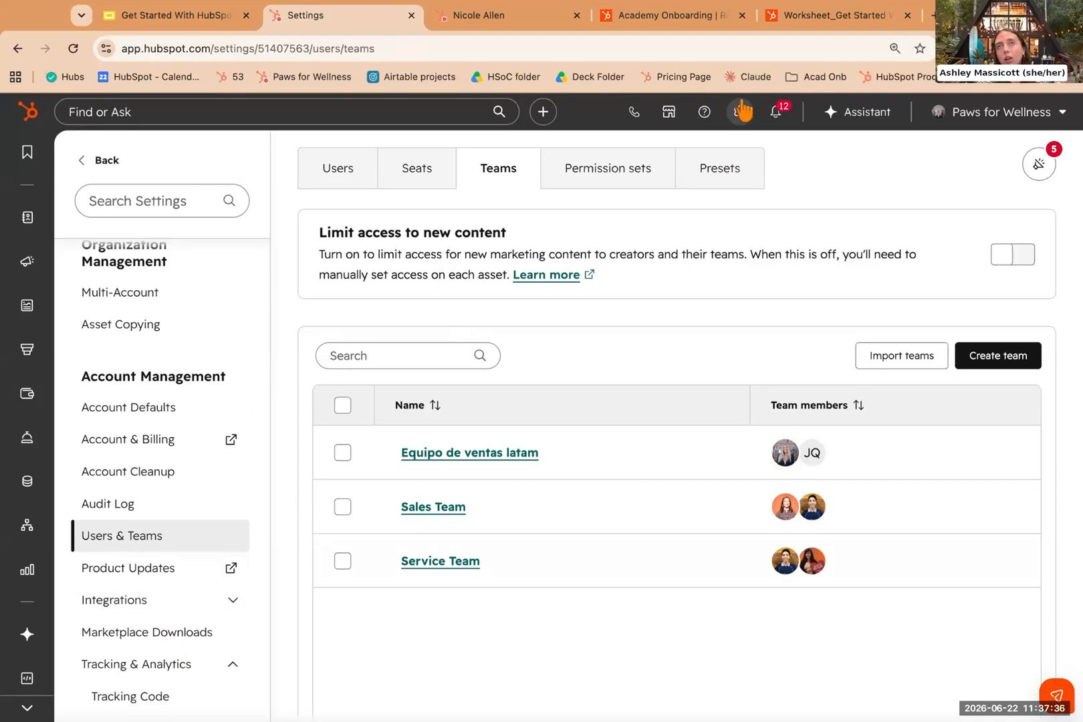
{"action": "scroll", "coordinate": [171, 512], "scroll_direction": "down", "scroll_amount": 2}
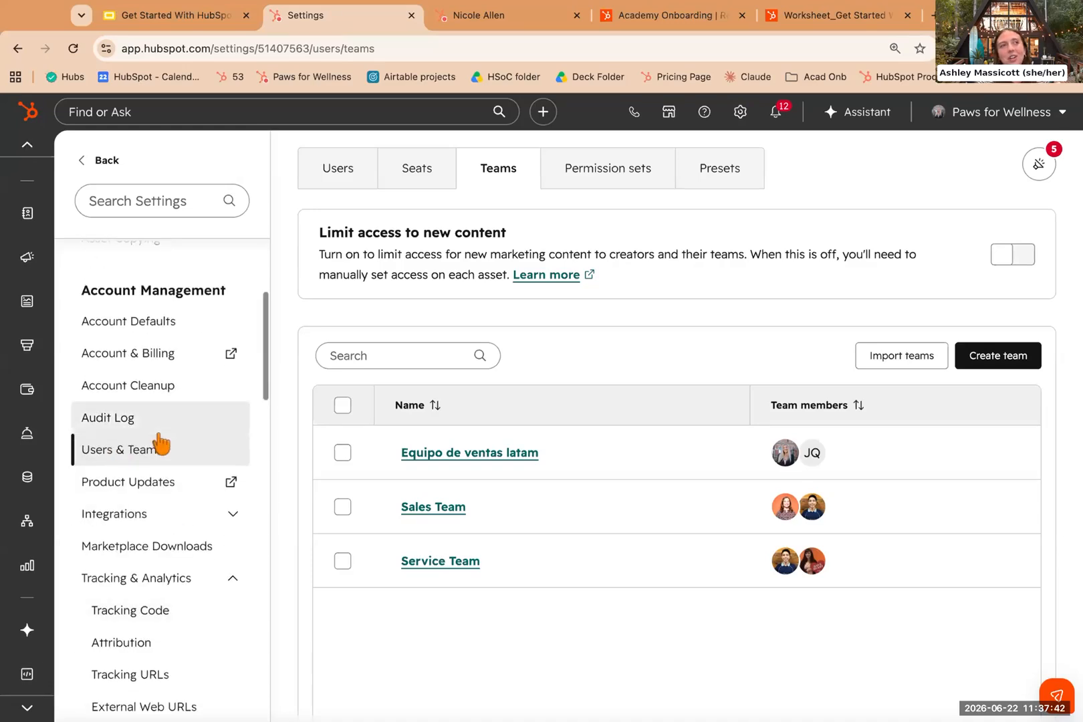
{"action": "scroll", "coordinate": [161, 442], "scroll_direction": "down", "scroll_amount": 1}
{"action": "scroll", "coordinate": [160, 441], "scroll_direction": "down", "scroll_amount": 5}
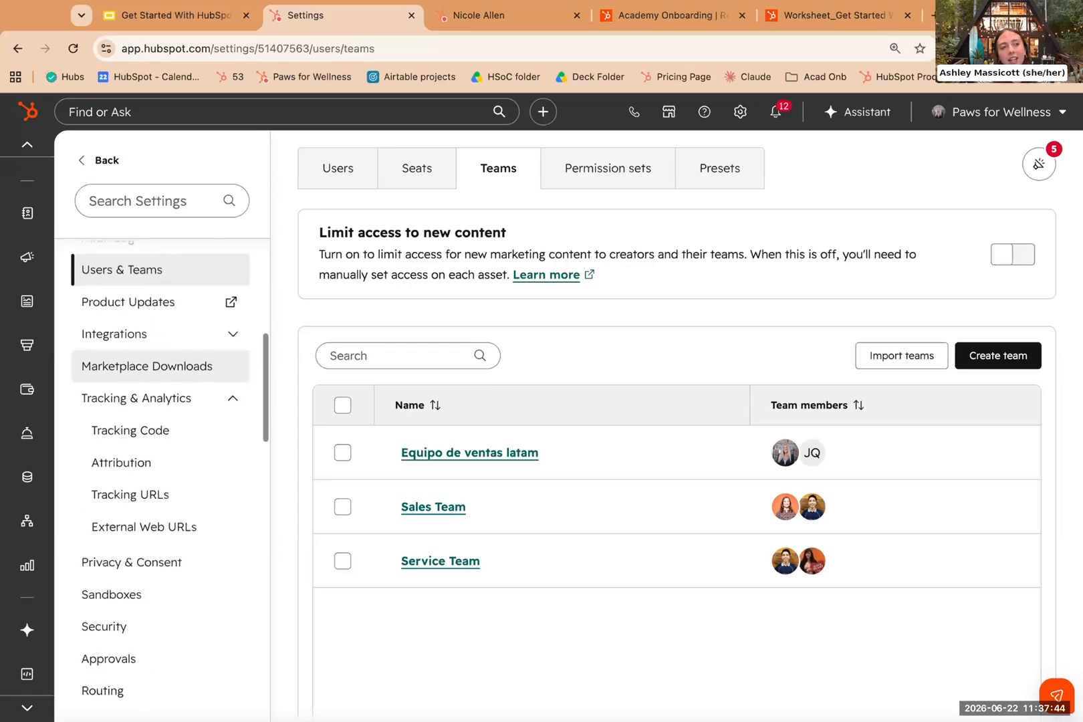
{"action": "scroll", "coordinate": [143, 476], "scroll_direction": "down", "scroll_amount": 6}
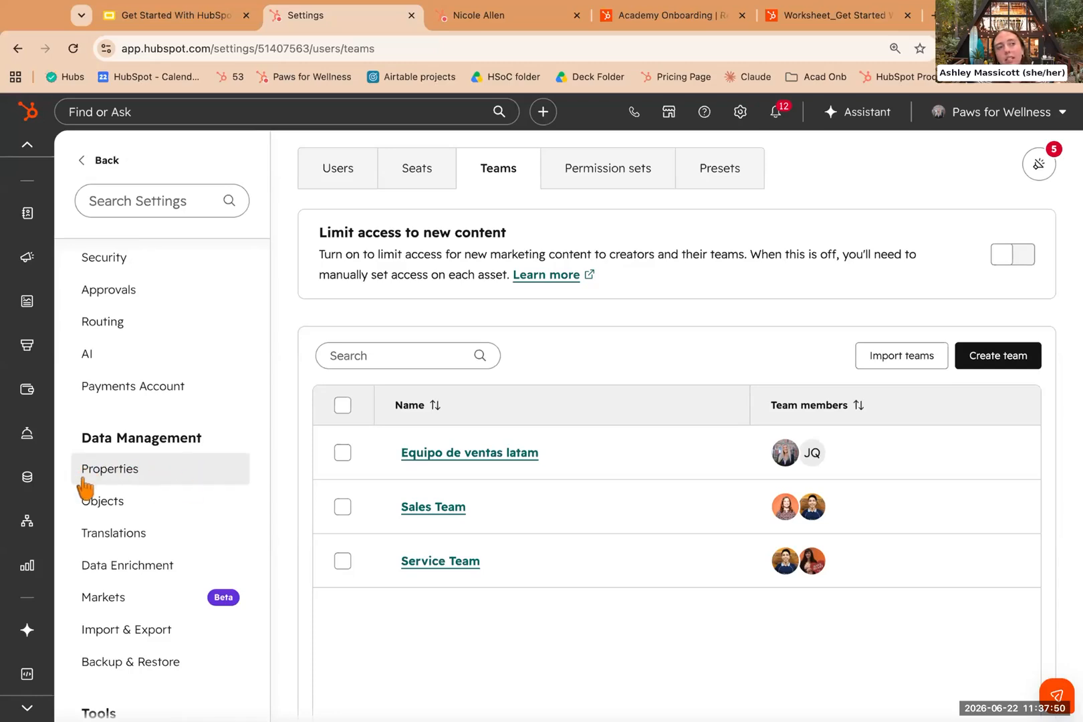
{"action": "scroll", "coordinate": [109, 472], "scroll_direction": "down", "scroll_amount": 1}
{"action": "left_click", "coordinate": [123, 416]}
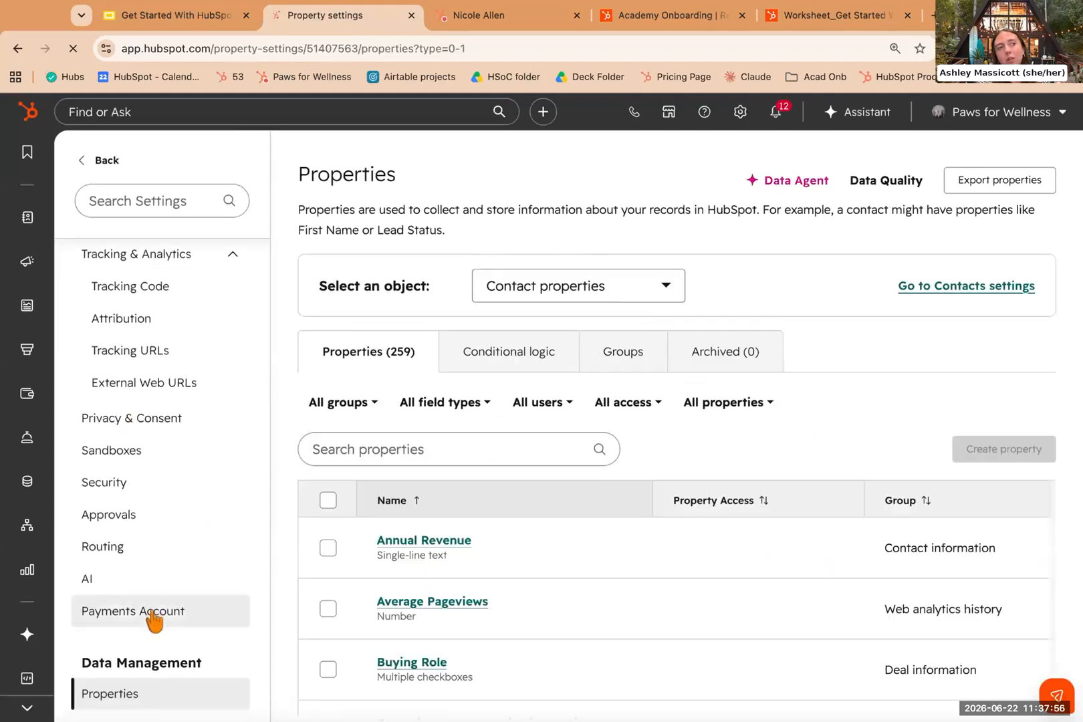
Review the Properties entry under Data Management and the overview, object selection and filters of the contact properties page.
{"action": "scroll", "coordinate": [153, 619], "scroll_direction": "down", "scroll_amount": 3}
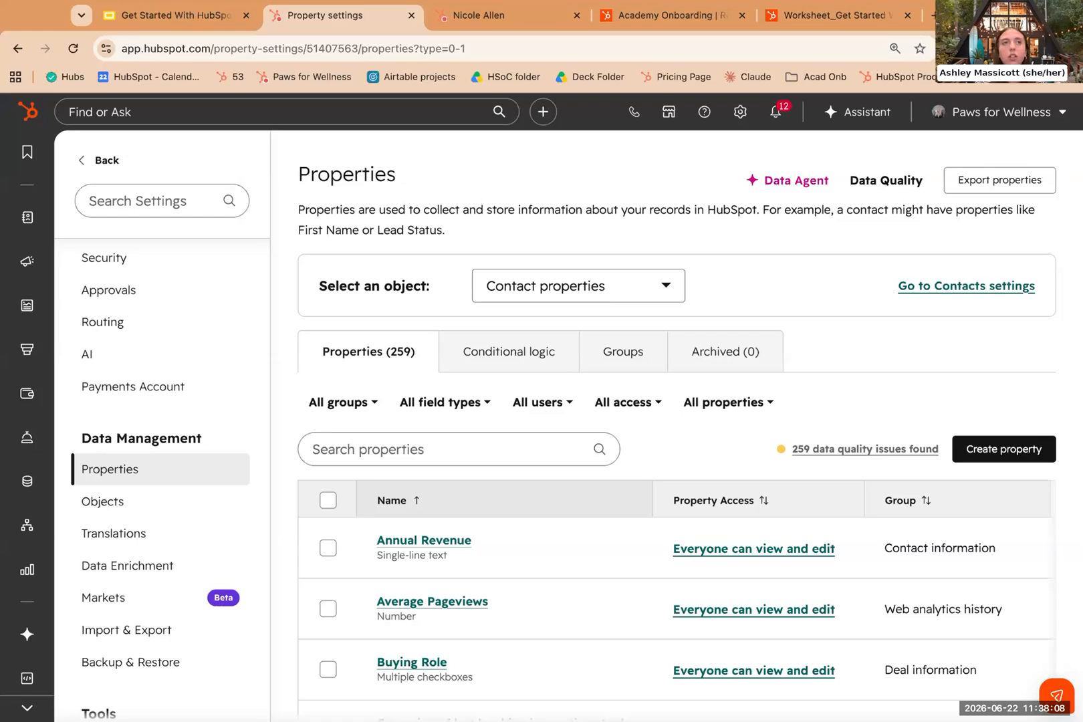
{"action": "scroll", "coordinate": [160, 468], "scroll_direction": "down", "scroll_amount": 3}
{"action": "scroll", "coordinate": [186, 351], "scroll_direction": "up", "scroll_amount": 1}
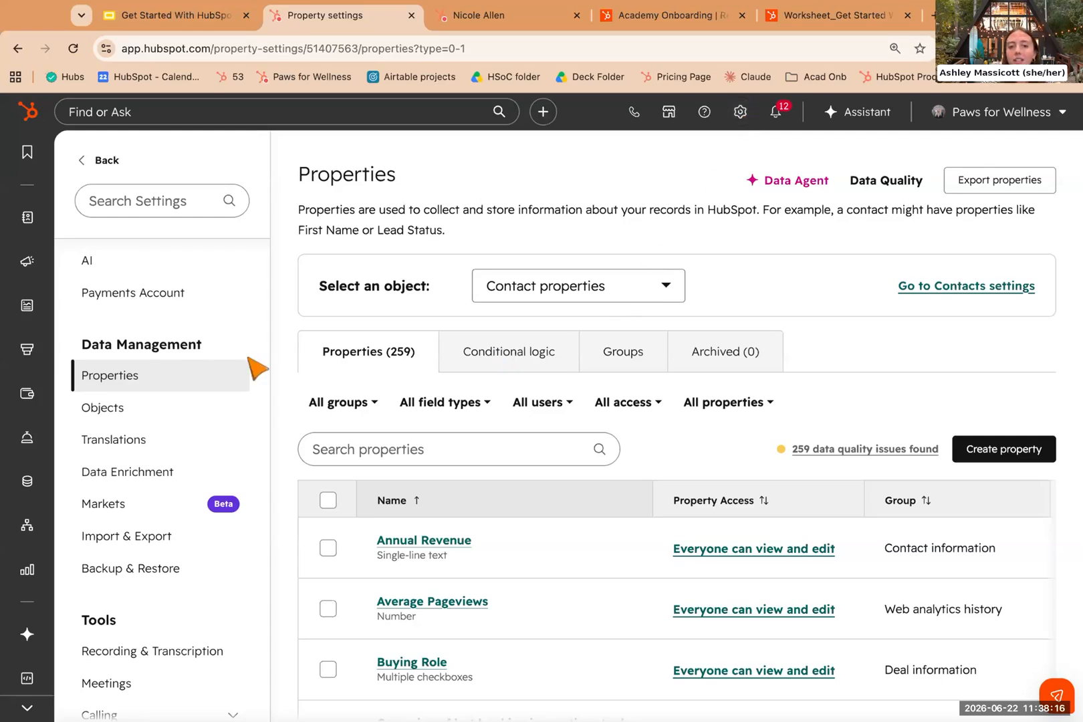
{"action": "mouse_move", "coordinate": [35, 364]}
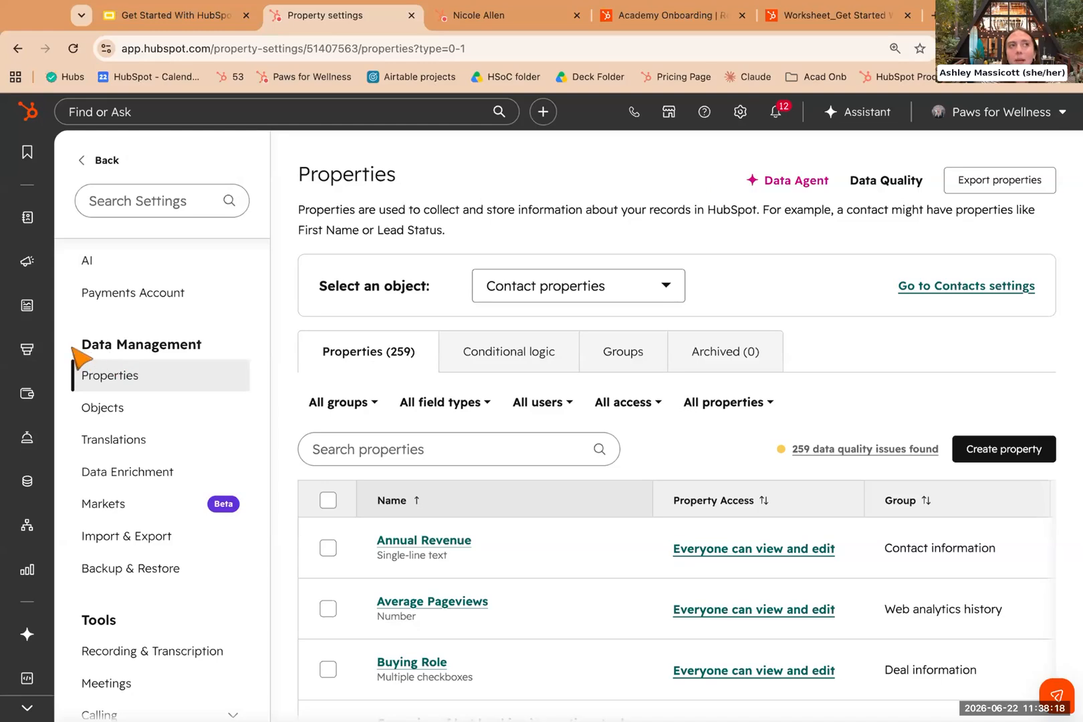
{"action": "triple_click", "coordinate": [74, 348]}
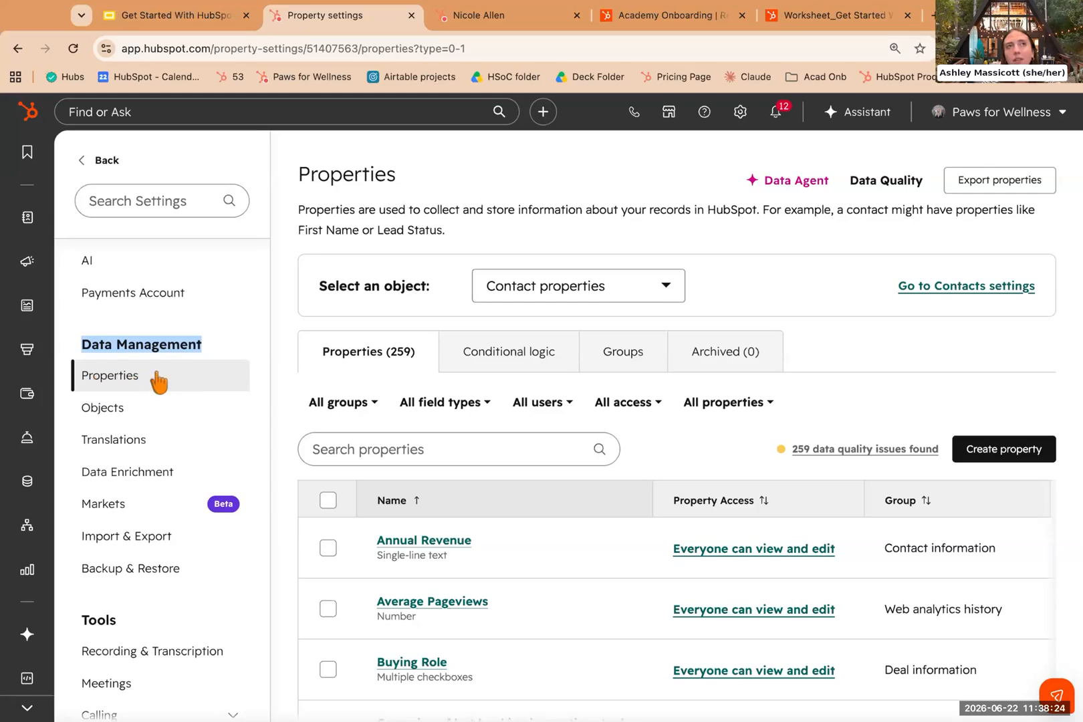
{"action": "left_click", "coordinate": [313, 182]}
{"action": "left_click_drag", "start_coordinate": [315, 182], "coordinate": [296, 162]}
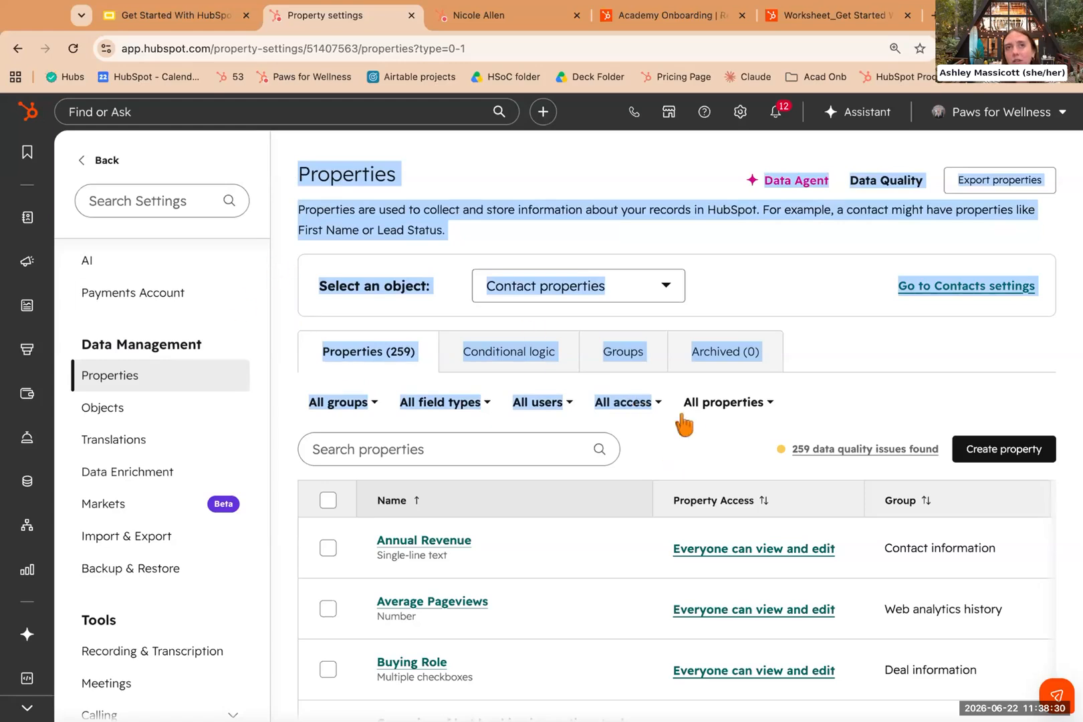
{"action": "left_click", "coordinate": [697, 440]}
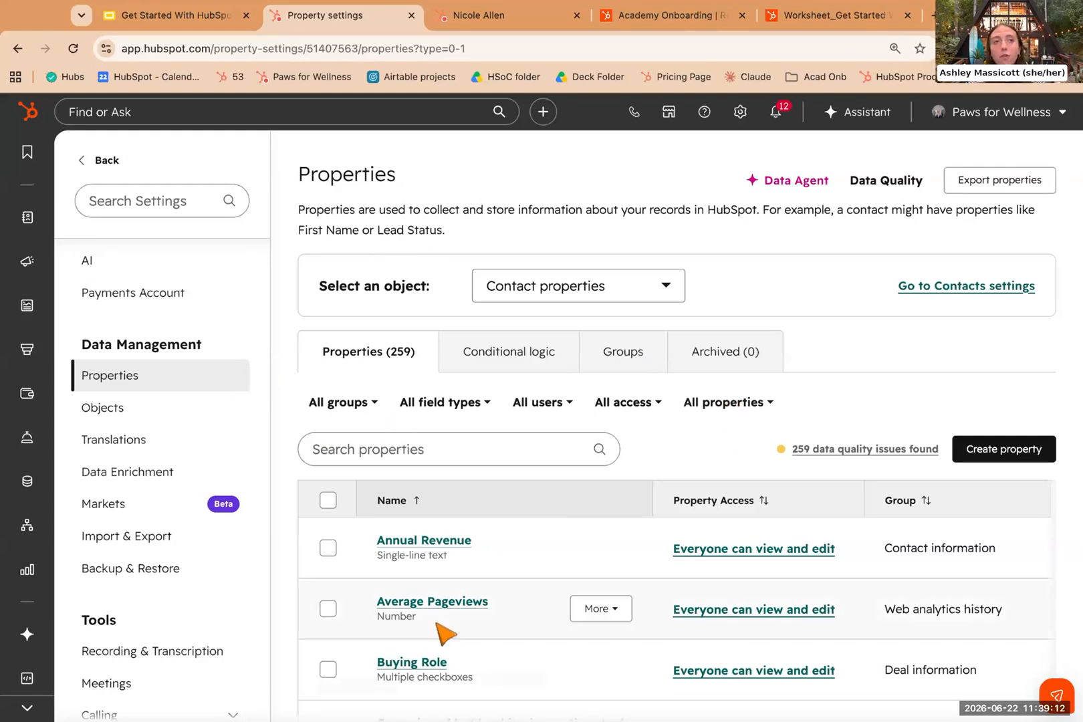
Search the contact properties for "street" to check for an existing property, and clear the search.
{"action": "left_click", "coordinate": [407, 453]}
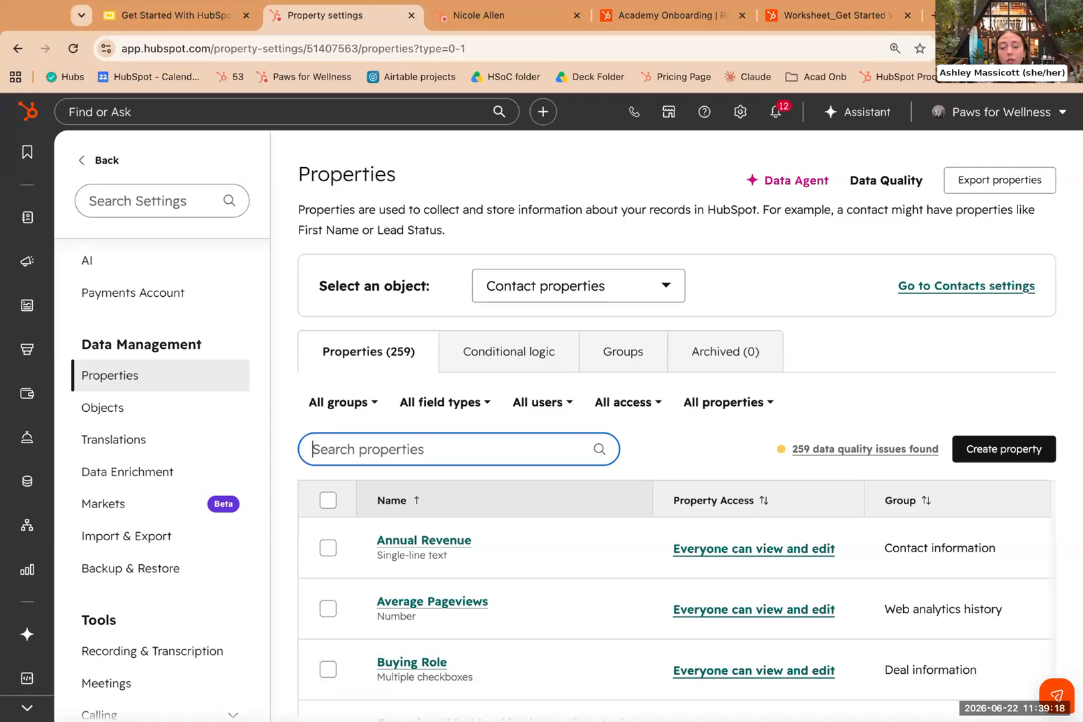
{"action": "type", "text": "street"}
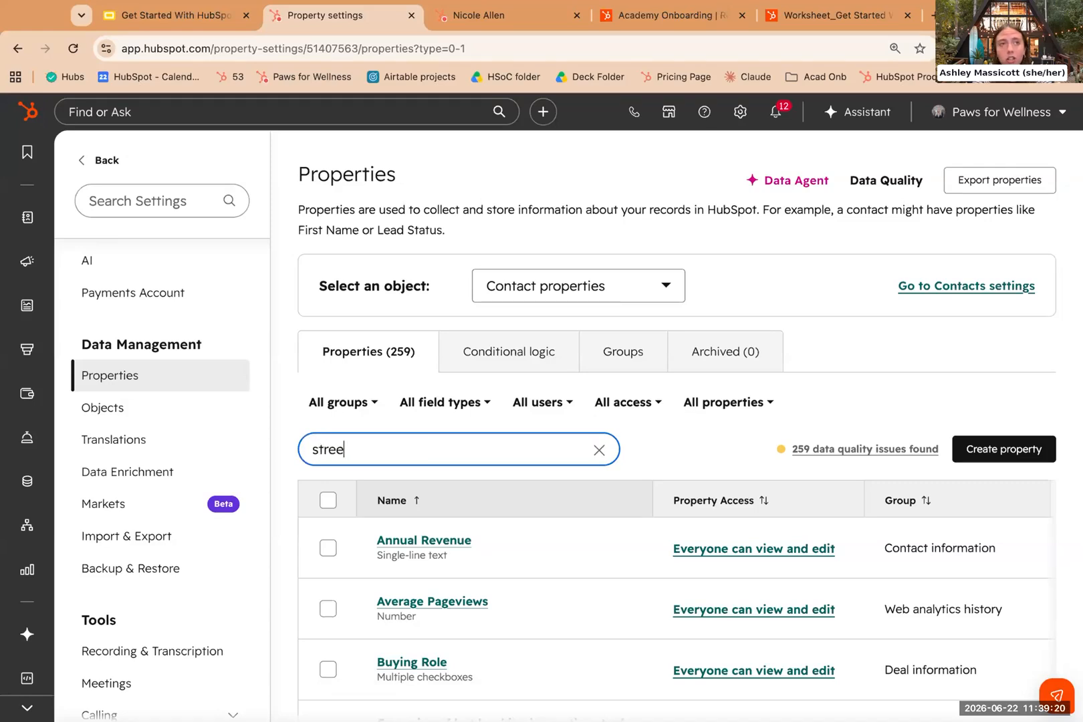
{"action": "mouse_move", "coordinate": [502, 554]}
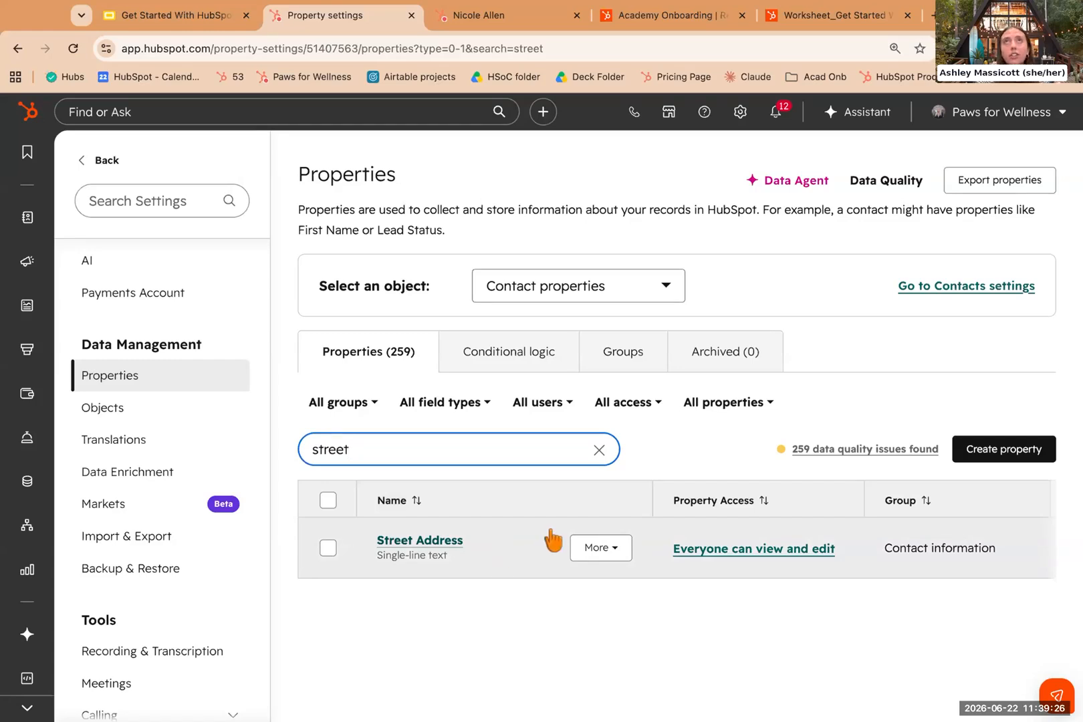
{"action": "left_click", "coordinate": [599, 449]}
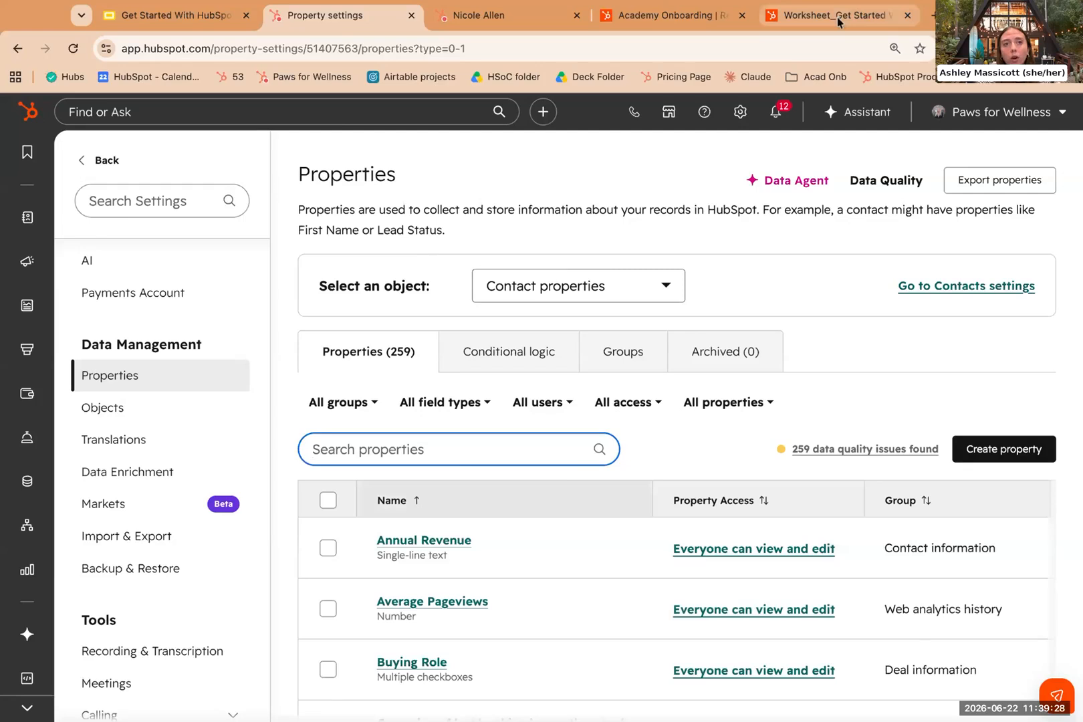
Switch to the Get Started With HubSpot worksheet and review the Exercise 2 instructions for the Pet Size custom property.
{"action": "left_click", "coordinate": [838, 22]}
{"action": "scroll", "coordinate": [543, 458], "scroll_direction": "down", "scroll_amount": 3}
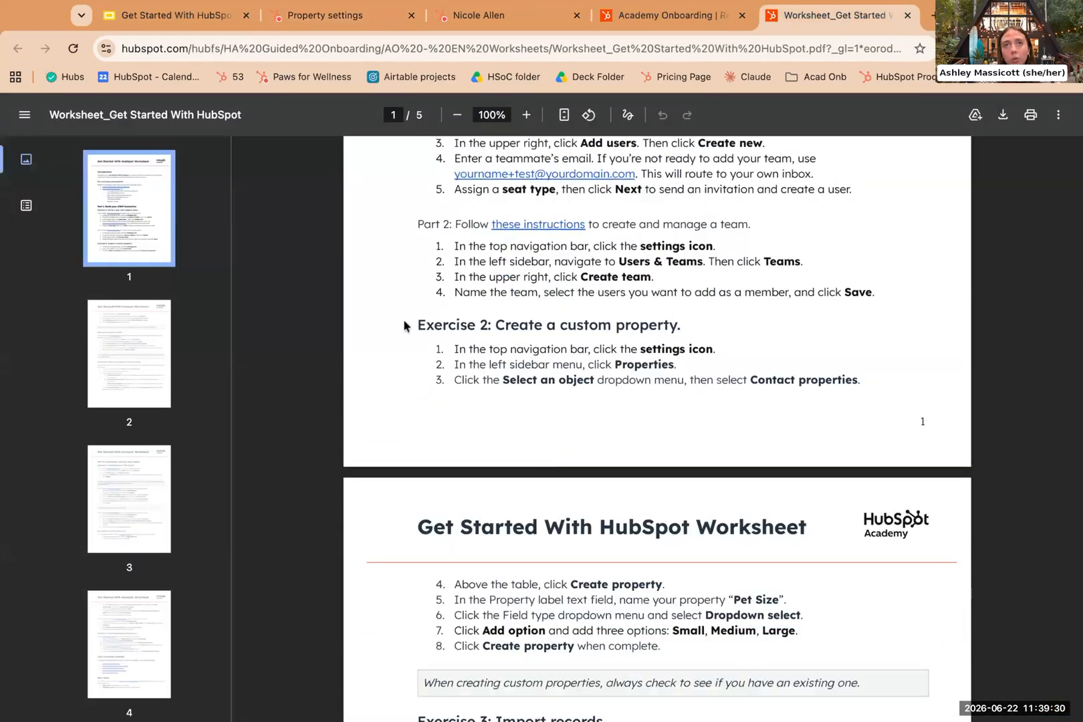
{"action": "scroll", "coordinate": [402, 319], "scroll_direction": "down", "scroll_amount": 1}
{"action": "left_click_drag", "start_coordinate": [730, 534], "coordinate": [798, 567]}
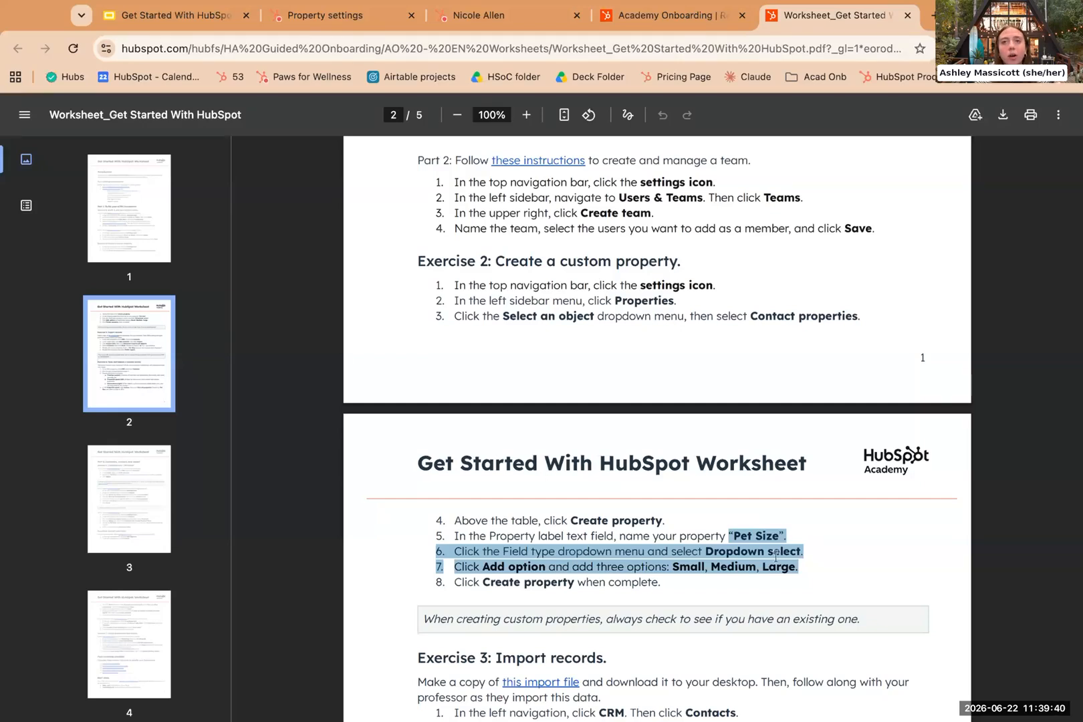
Return to the HubSpot property settings and start a new contact property in the full editor with more options.
{"action": "left_click", "coordinate": [349, 11]}
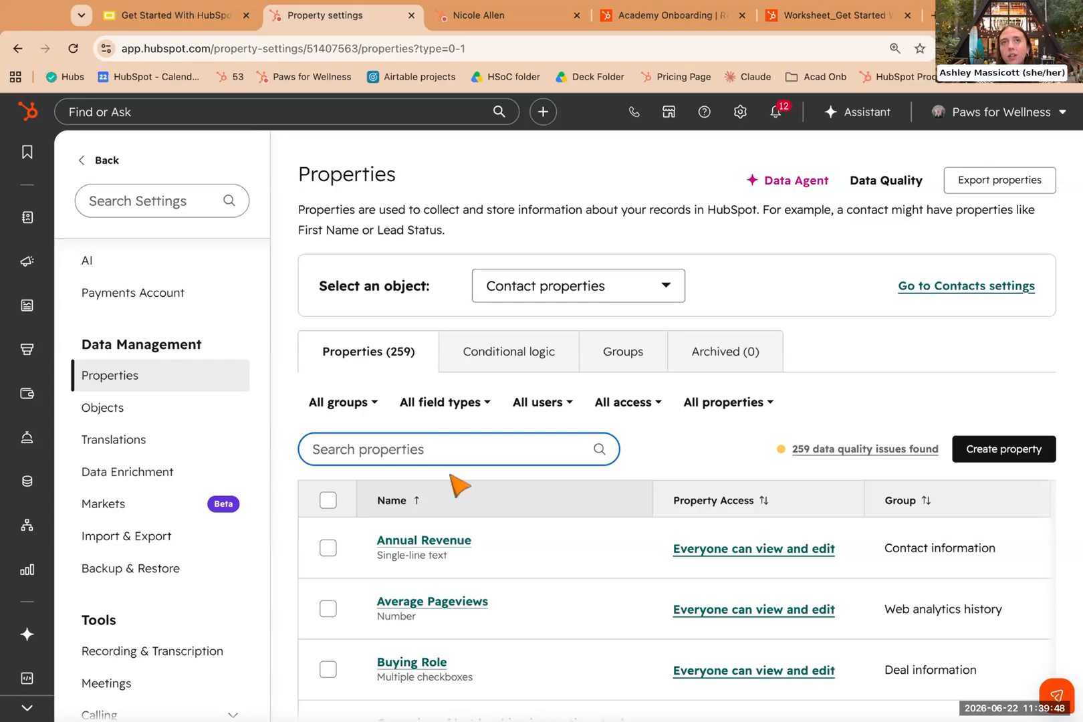
{"action": "left_click", "coordinate": [989, 456]}
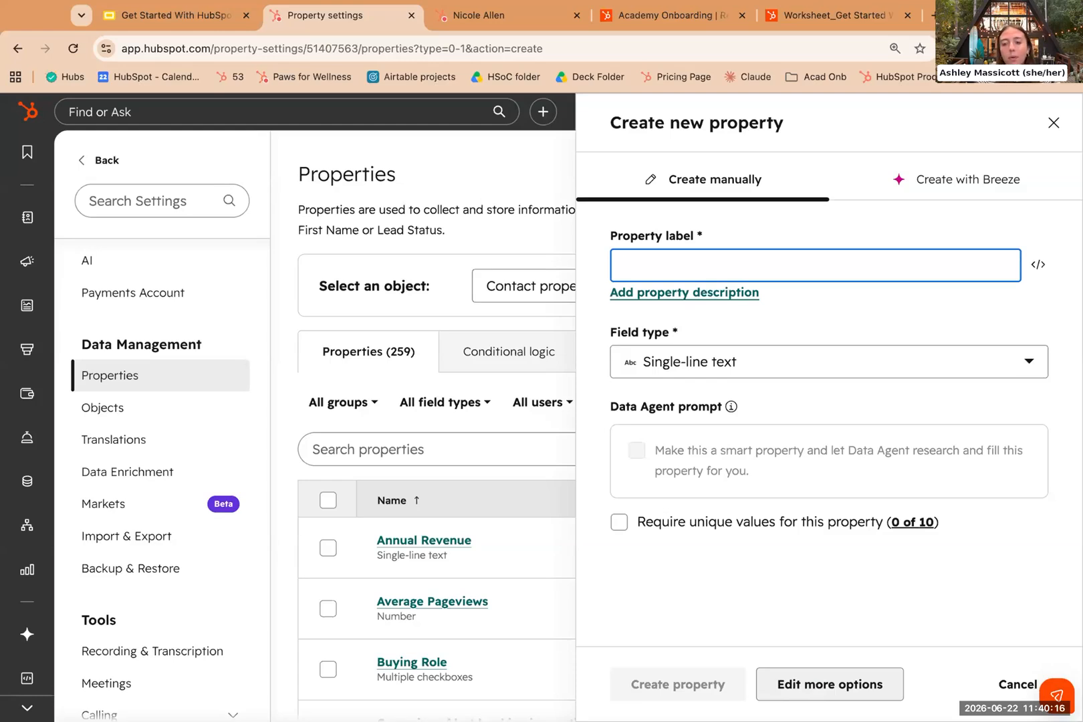
{"action": "left_click", "coordinate": [829, 685]}
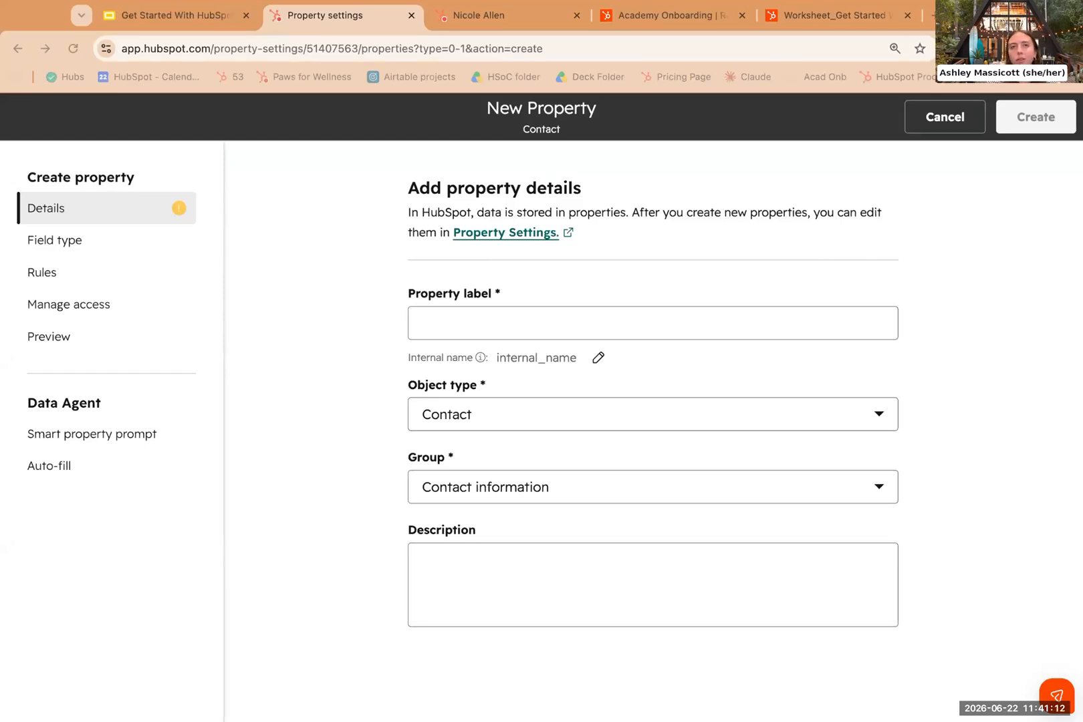
Label the new contact property "Pet Sizze" and open its field type settings.
{"action": "left_click", "coordinate": [352, 339]}
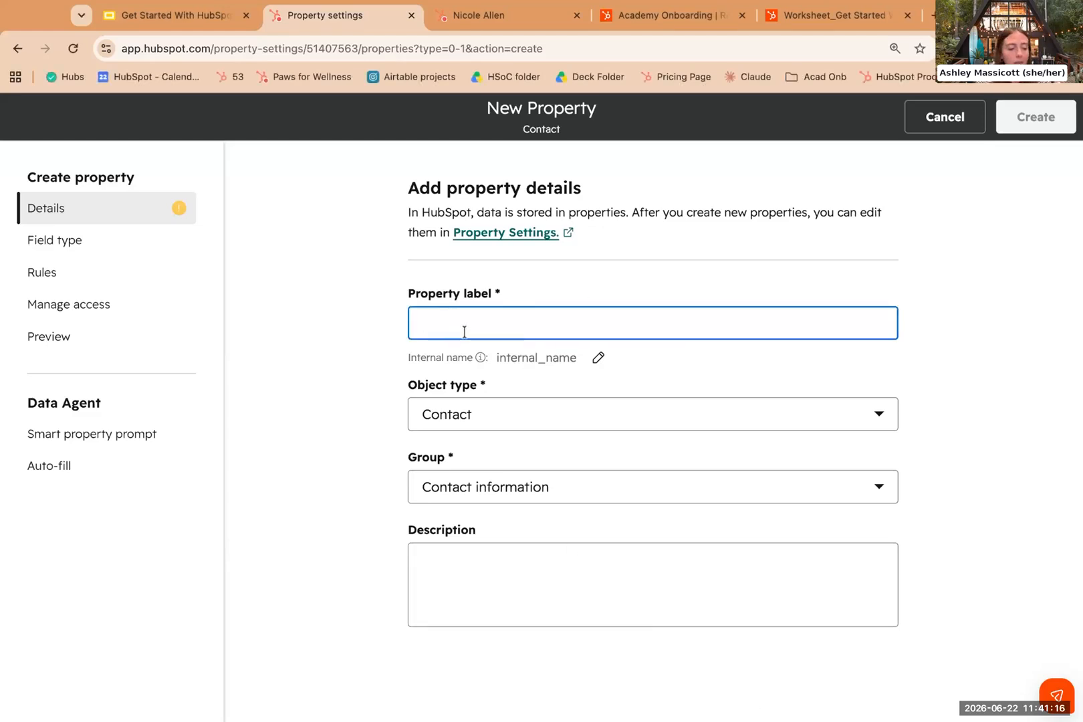
{"action": "type", "text": "P"}
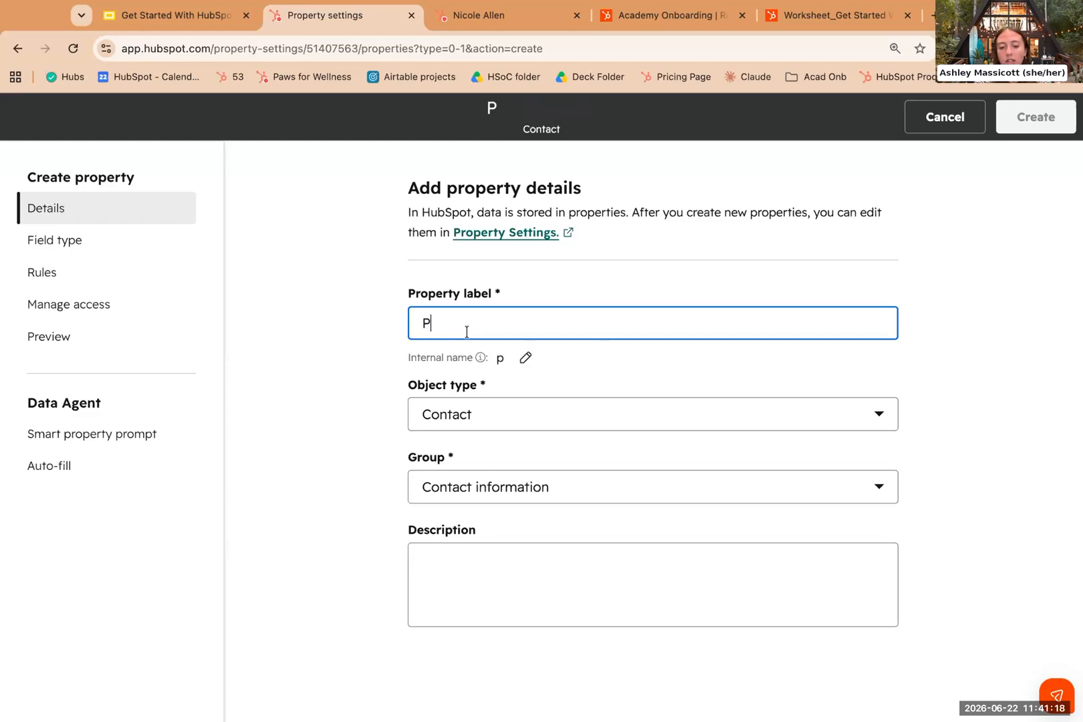
{"action": "type", "text": "et Sizze"}
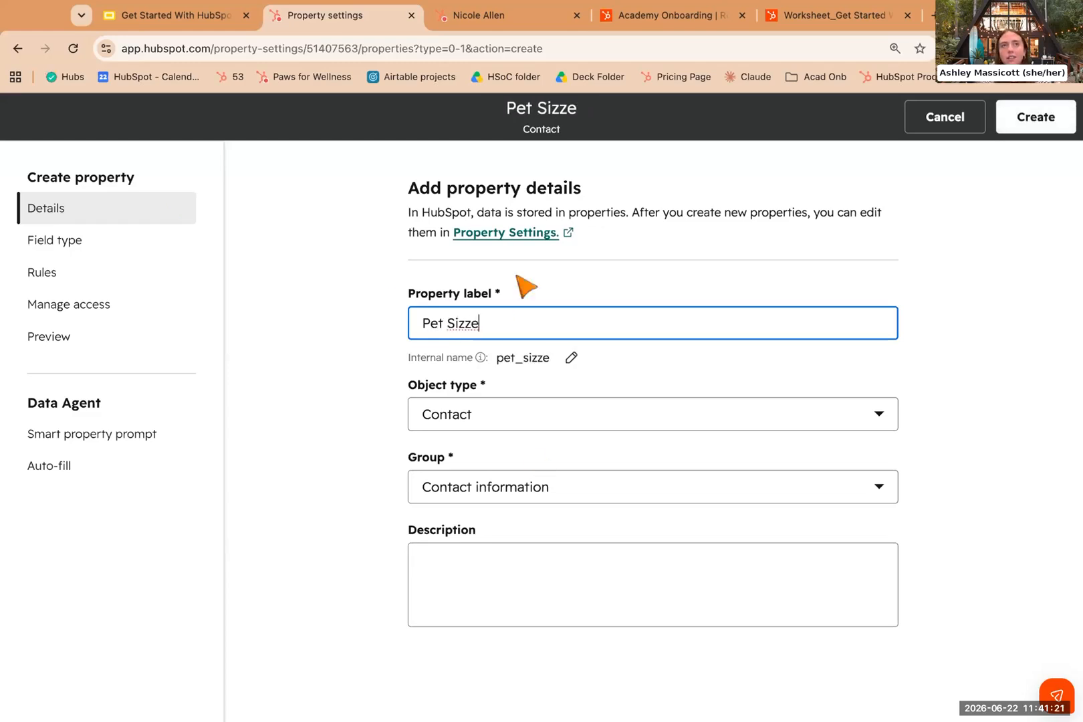
{"action": "left_click", "coordinate": [467, 325]}
{"action": "key", "text": "BackSpace"}
{"action": "type", "text": "z"}
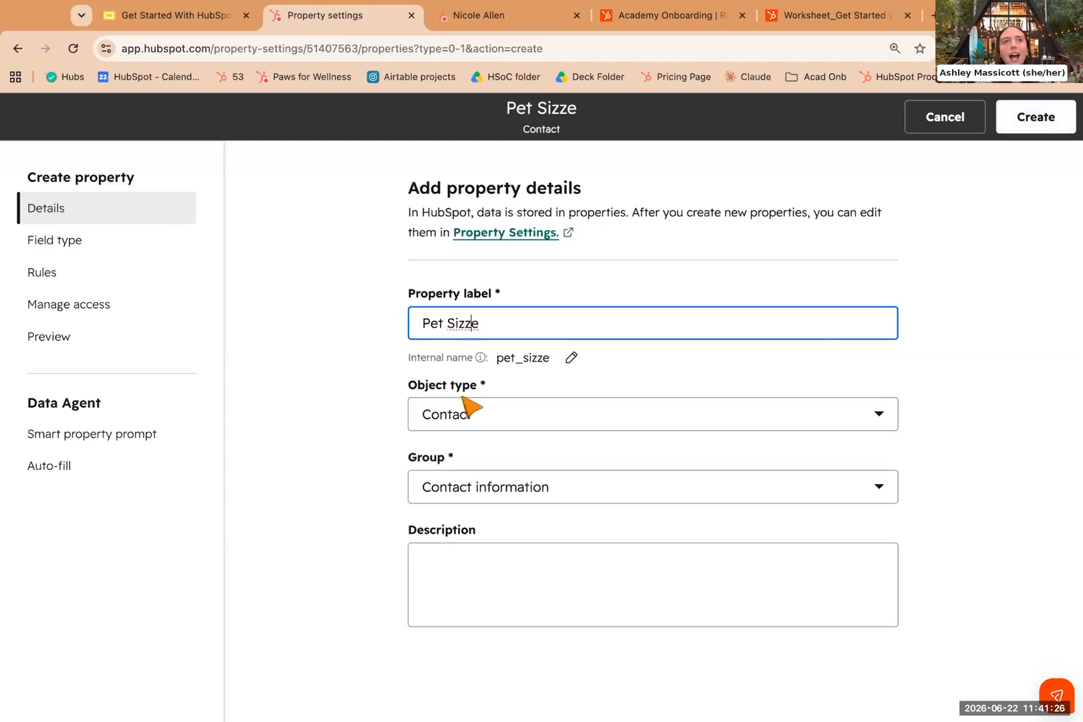
{"action": "mouse_move", "coordinate": [489, 294]}
{"action": "left_mouse_down"}
{"action": "mouse_move", "coordinate": [393, 288]}
{"action": "mouse_move", "coordinate": [496, 306]}
{"action": "left_mouse_up"}
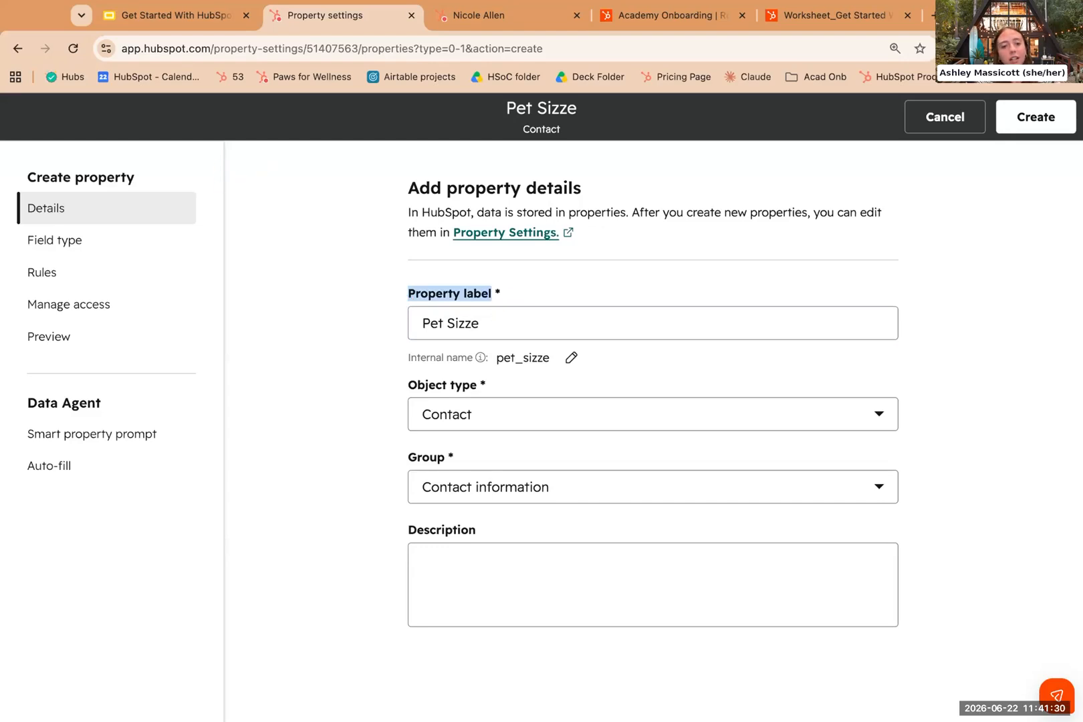
{"action": "left_click", "coordinate": [78, 247]}
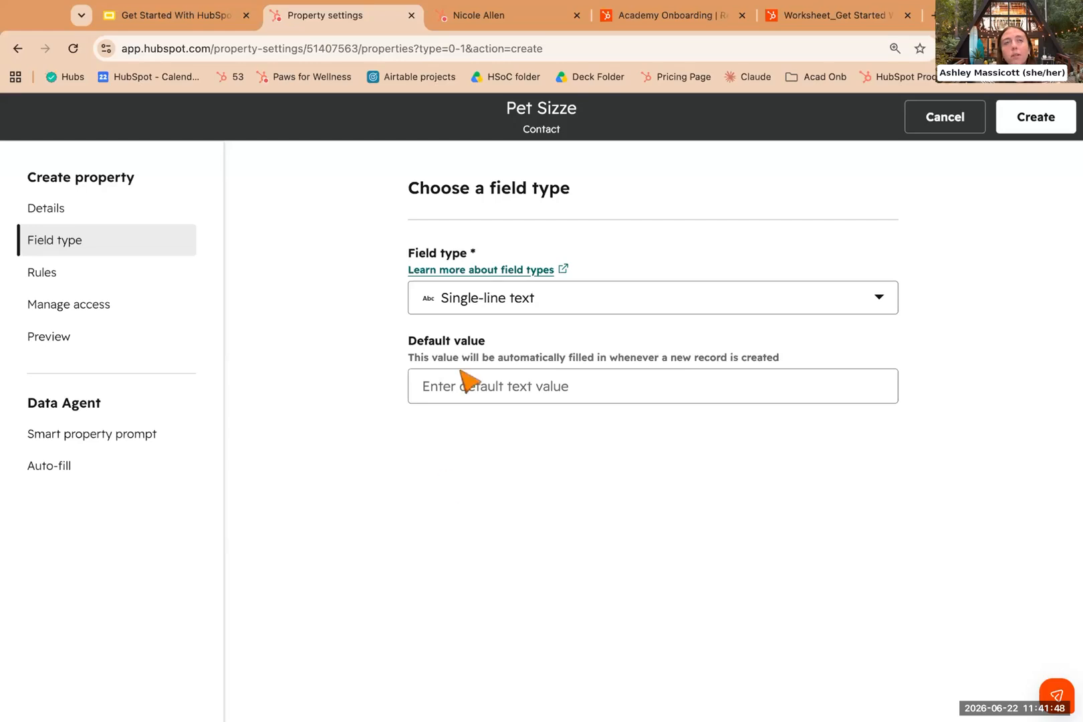
Try the default value "bakjgisahfjfasfj" with the Single-line text field type, and clear it.
{"action": "left_click", "coordinate": [490, 298]}
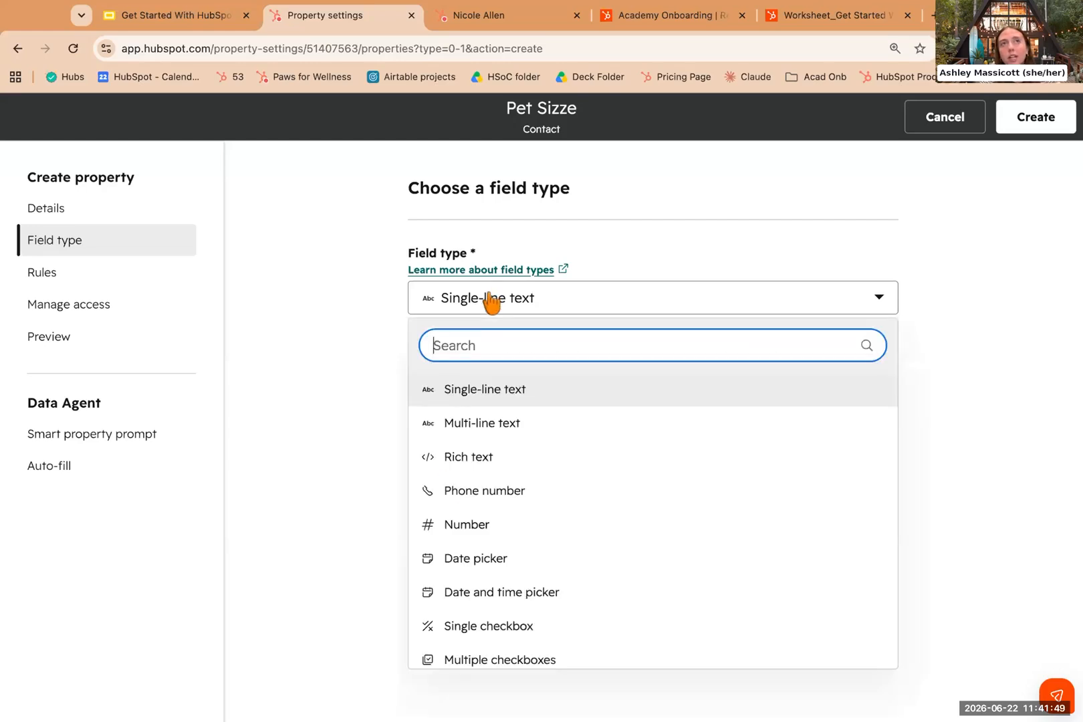
{"action": "left_click", "coordinate": [506, 394]}
{"action": "left_click", "coordinate": [486, 383]}
{"action": "type", "text": "bakjgisahfjfasfj"}
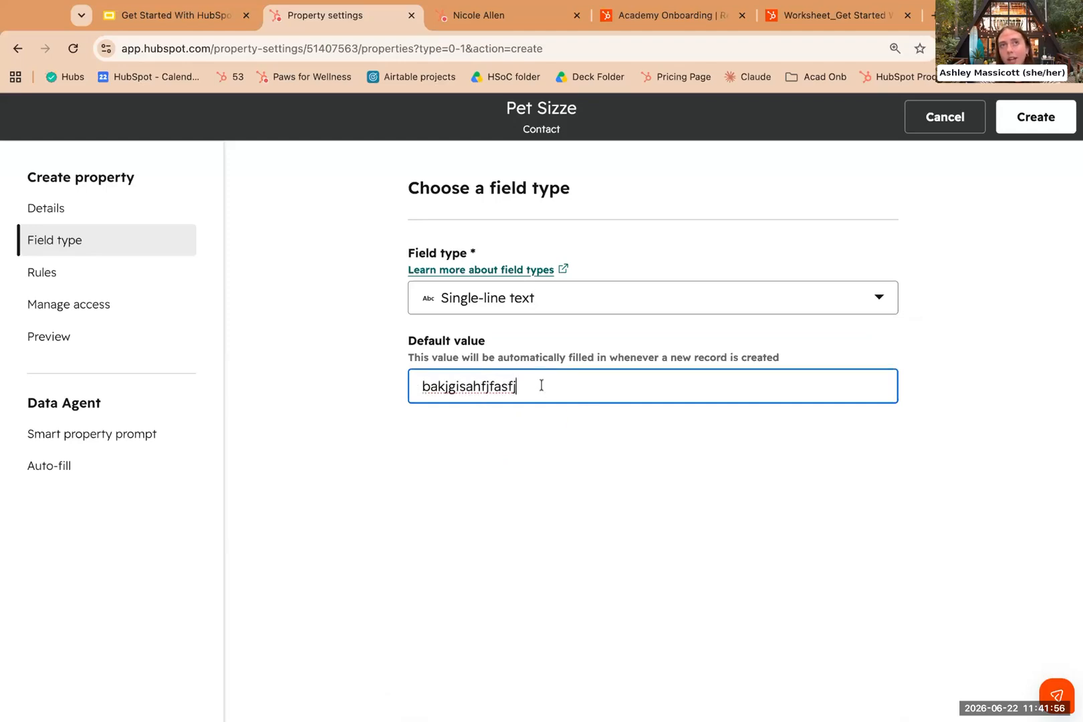
{"action": "key", "text": "ctrl+a"}
{"action": "key", "text": "BackSpace"}
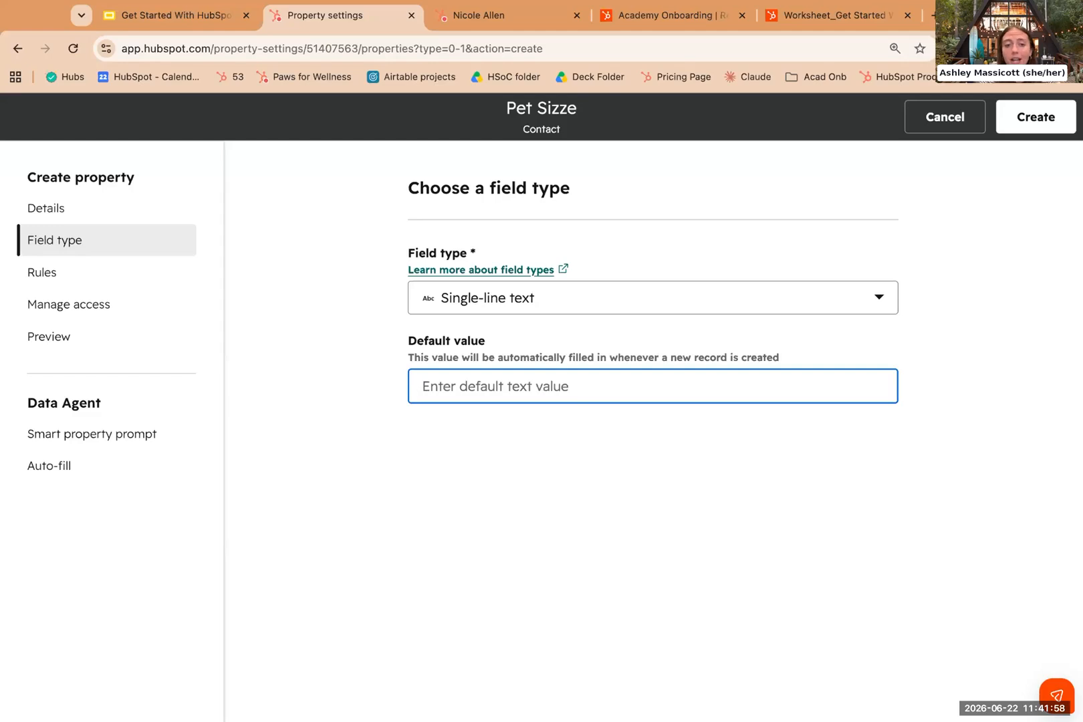
Try Multiple checkboxes as the property's field type and view its option settings.
{"action": "left_click", "coordinate": [531, 309]}
{"action": "scroll", "coordinate": [519, 538], "scroll_direction": "down", "scroll_amount": 3}
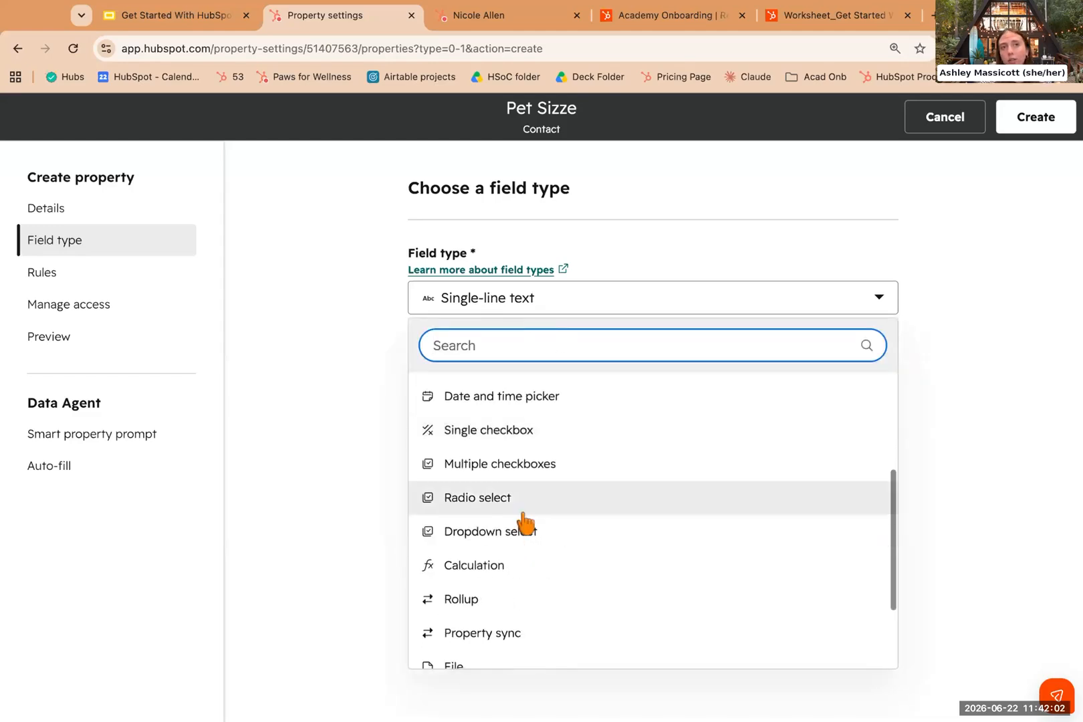
{"action": "left_click", "coordinate": [530, 487]}
{"action": "scroll", "coordinate": [495, 575], "scroll_direction": "down", "scroll_amount": 1}
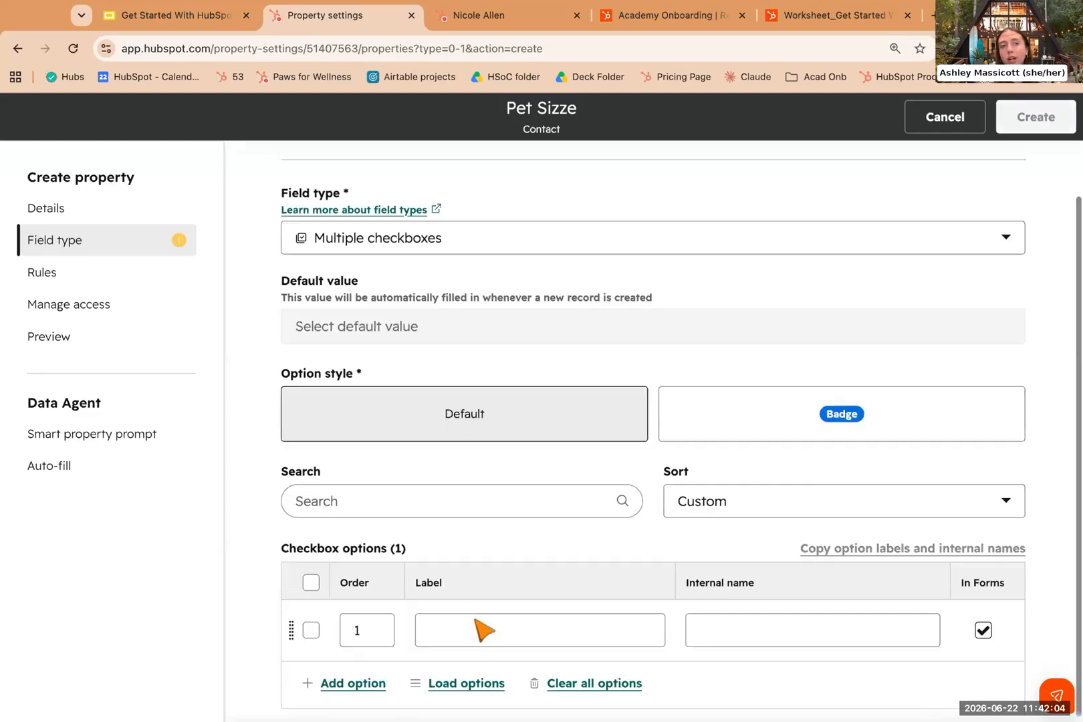
Set the property's field type to Dropdown select and look over its option settings.
{"action": "left_click", "coordinate": [467, 239]}
{"action": "left_click", "coordinate": [453, 426]}
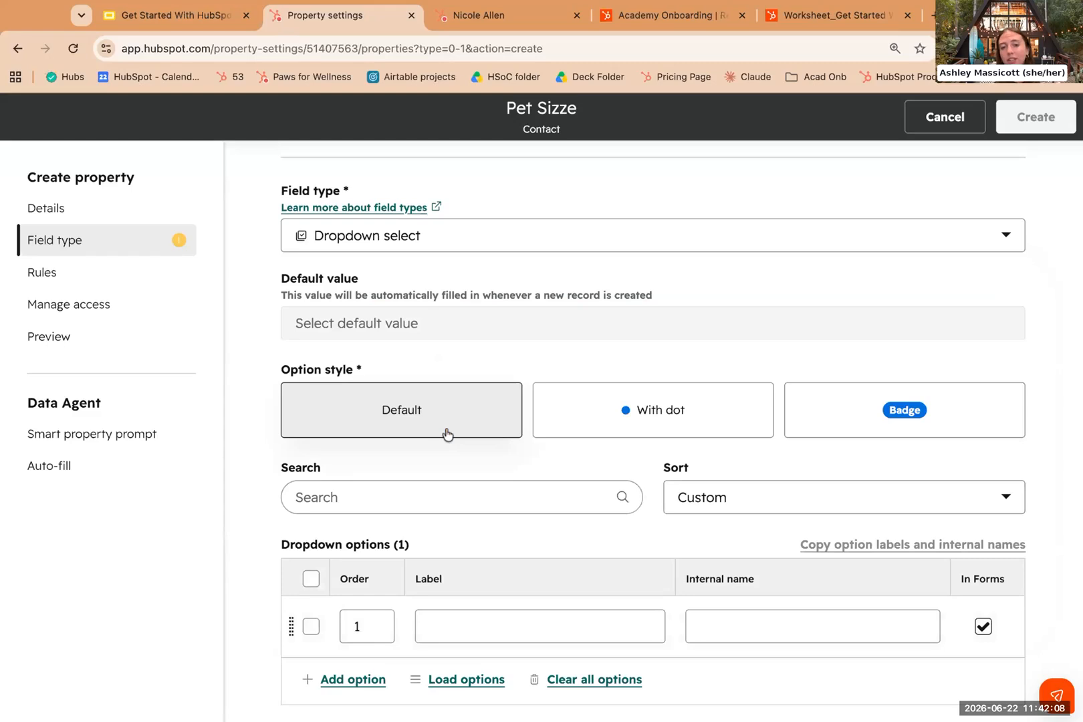
{"action": "scroll", "coordinate": [468, 558], "scroll_direction": "up", "scroll_amount": 1}
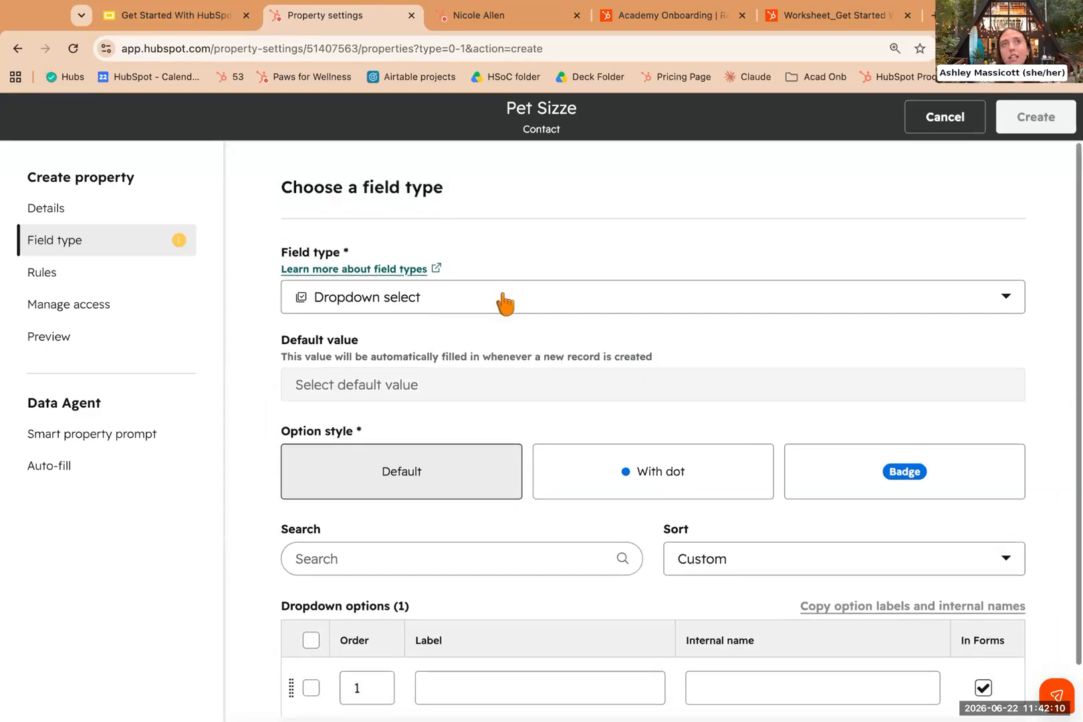
{"action": "scroll", "coordinate": [491, 561], "scroll_direction": "down", "scroll_amount": 1}
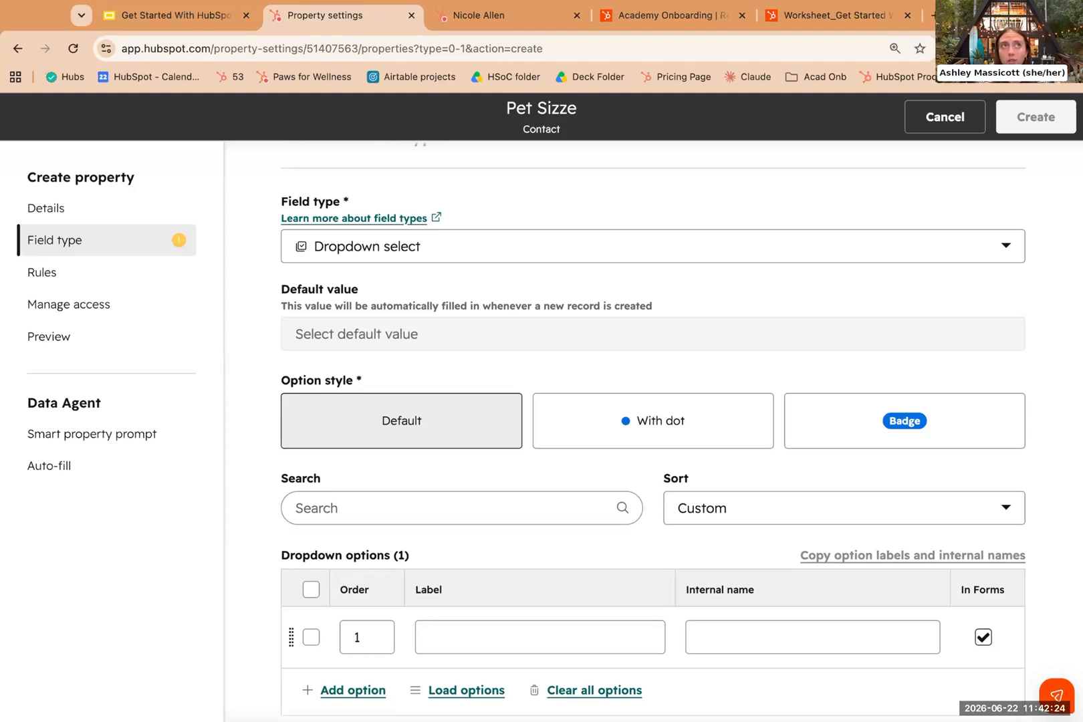
Recheck the new property's details and enter "Dog" as the label of its first dropdown option.
{"action": "left_click", "coordinate": [95, 212]}
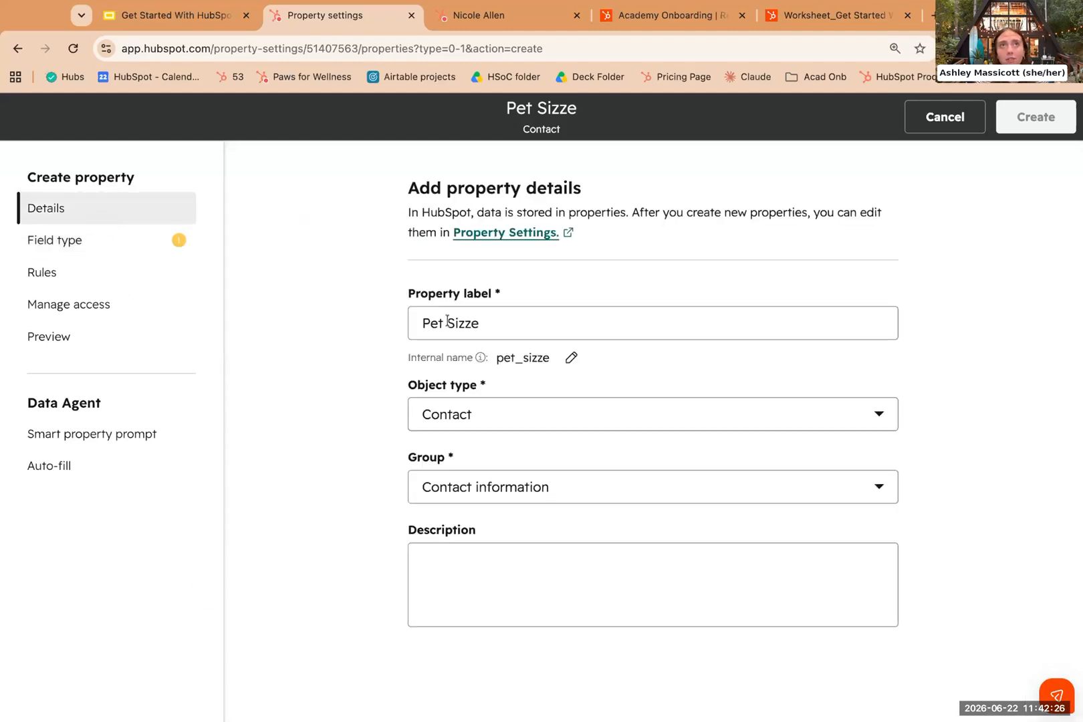
{"action": "left_click", "coordinate": [126, 248]}
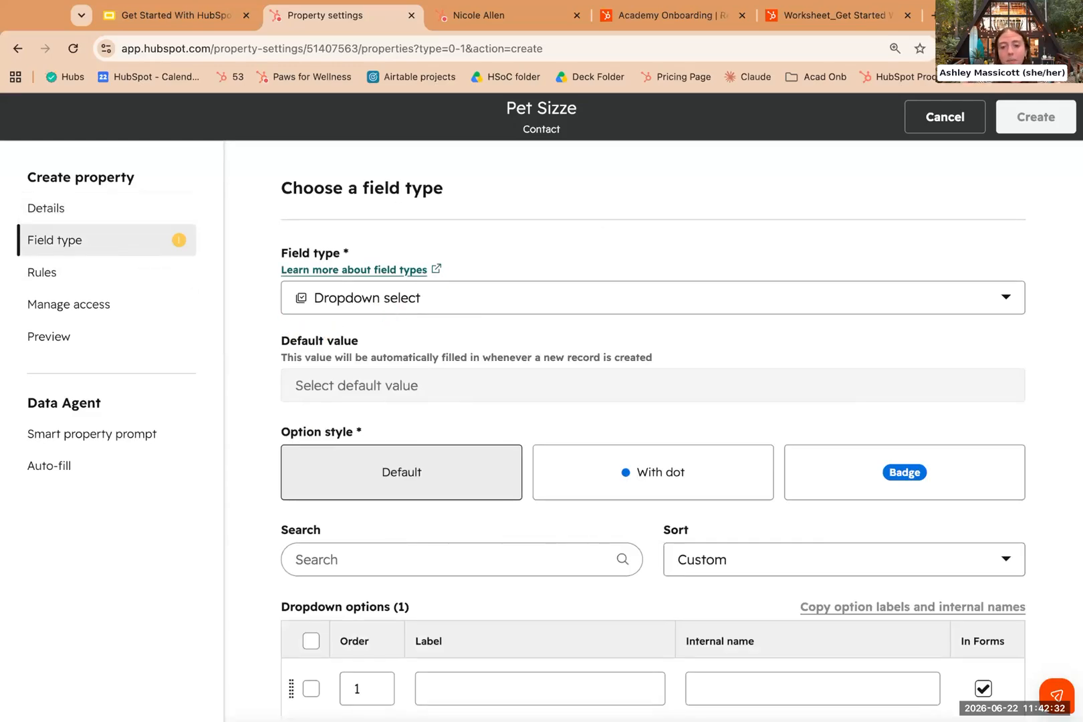
{"action": "scroll", "coordinate": [488, 625], "scroll_direction": "down", "scroll_amount": 1}
{"action": "left_click", "coordinate": [485, 627]}
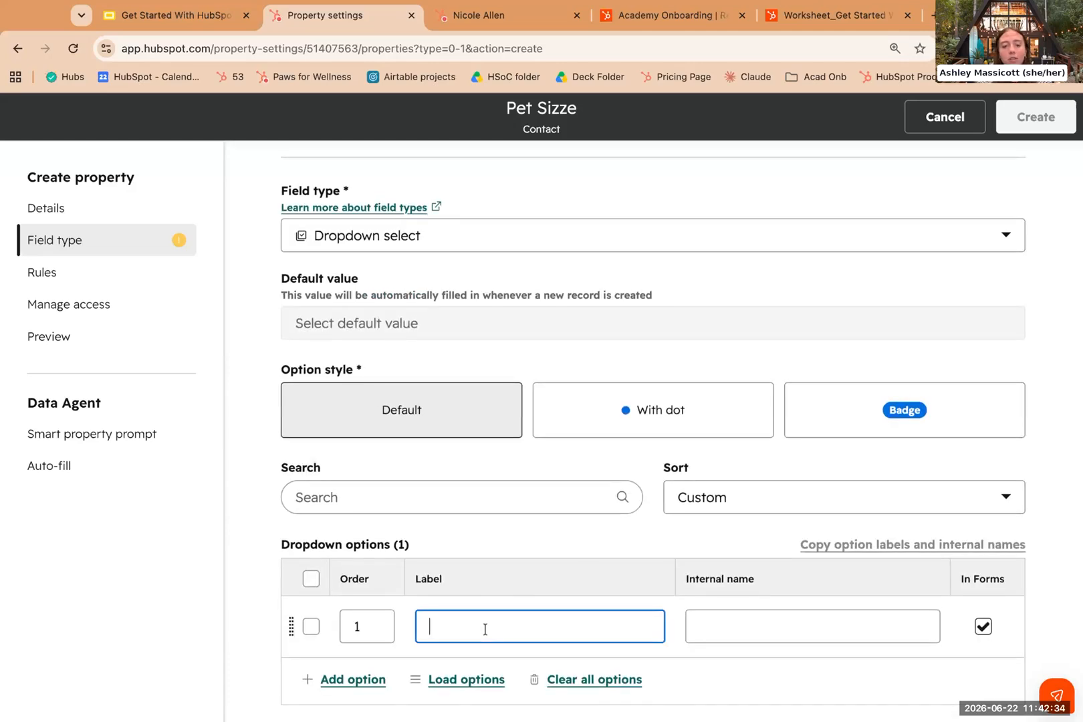
{"action": "type", "text": "Dog"}
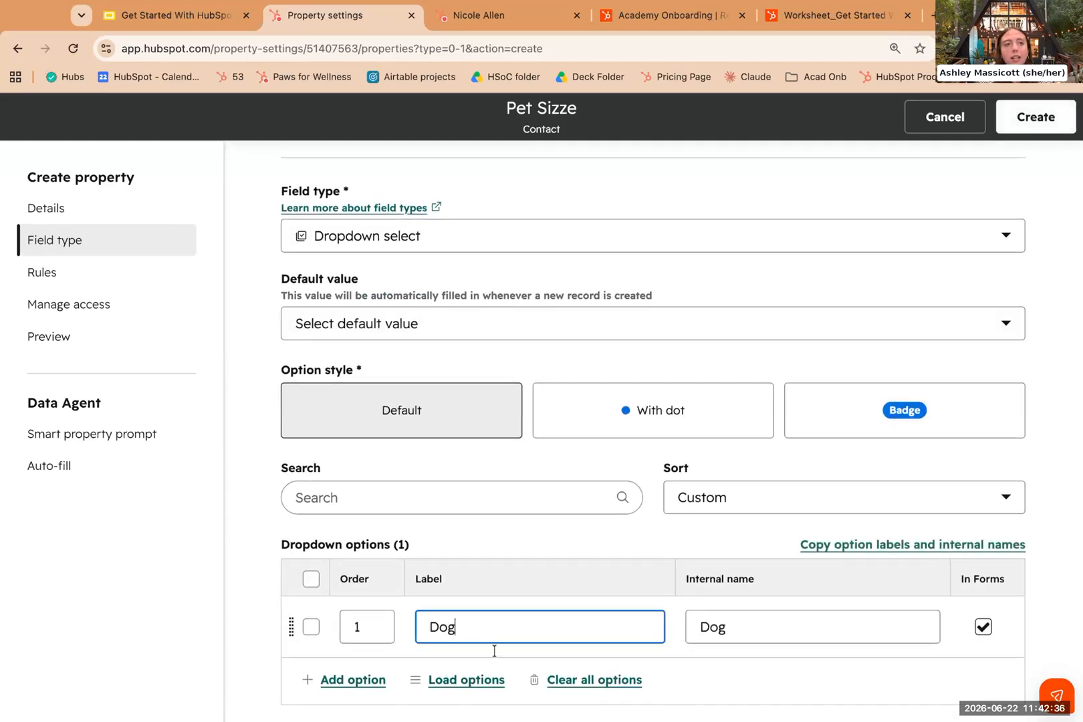
{"action": "key", "text": "Return"}
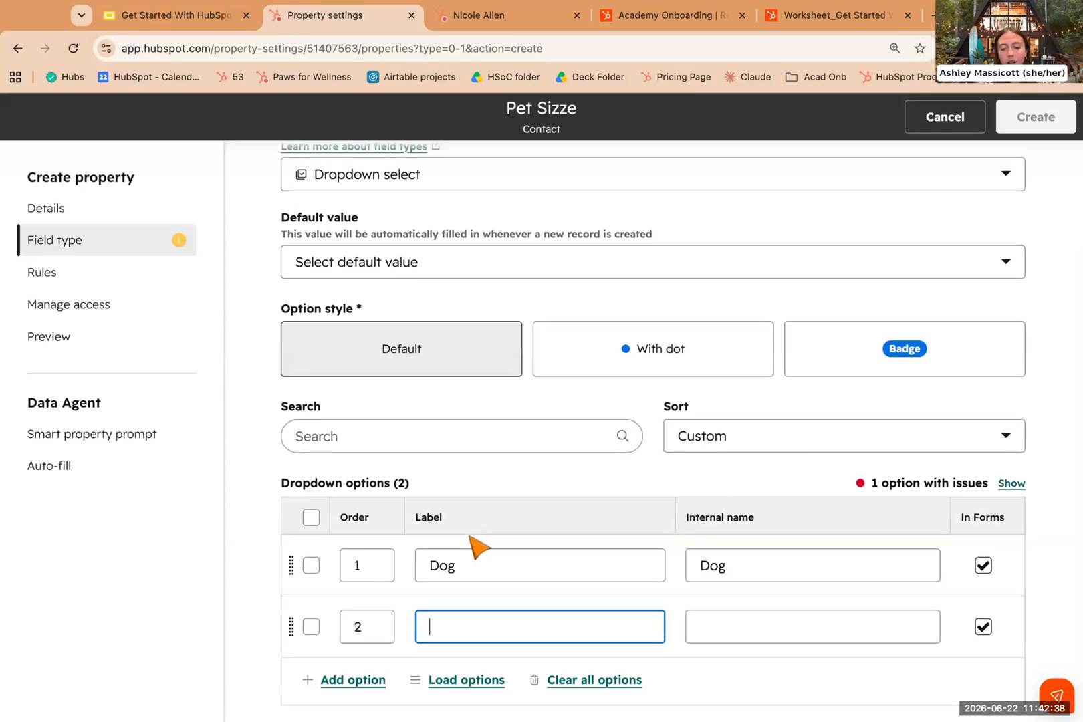
Relabel the first dropdown option "Large" and add two more options, "Small" and "Medium".
{"action": "double_click", "coordinate": [475, 563]}
{"action": "key", "text": "BackSpace"}
{"action": "type", "text": "Large"}
{"action": "left_click", "coordinate": [438, 628]}
{"action": "type", "text": "Small"}
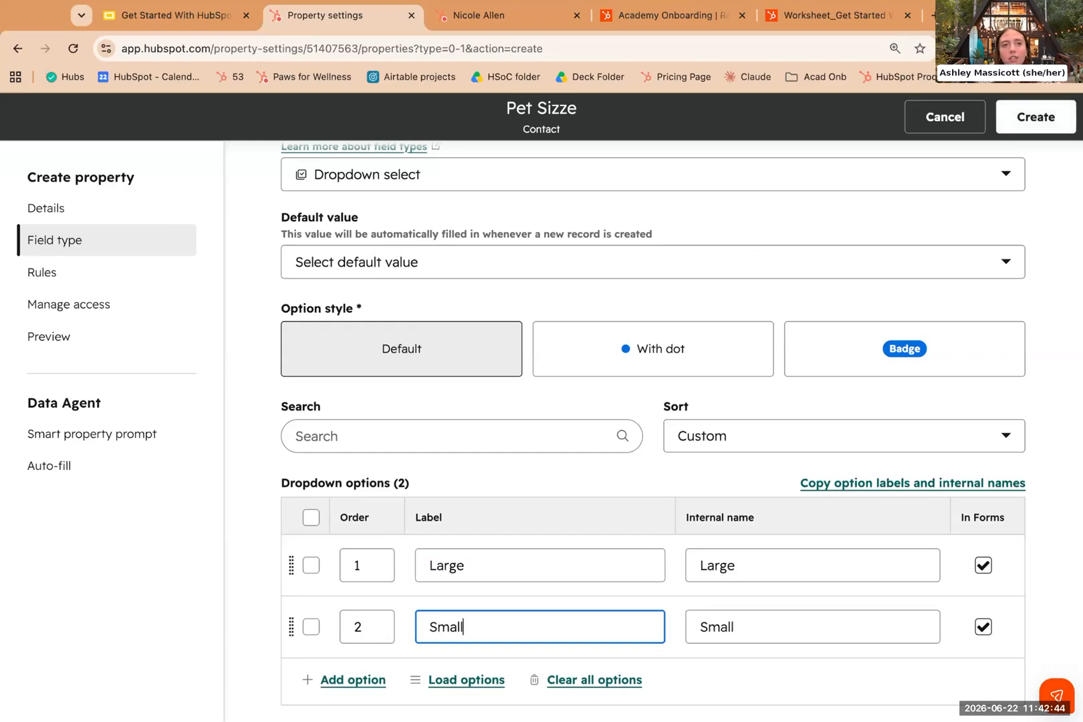
{"action": "left_click", "coordinate": [350, 679]}
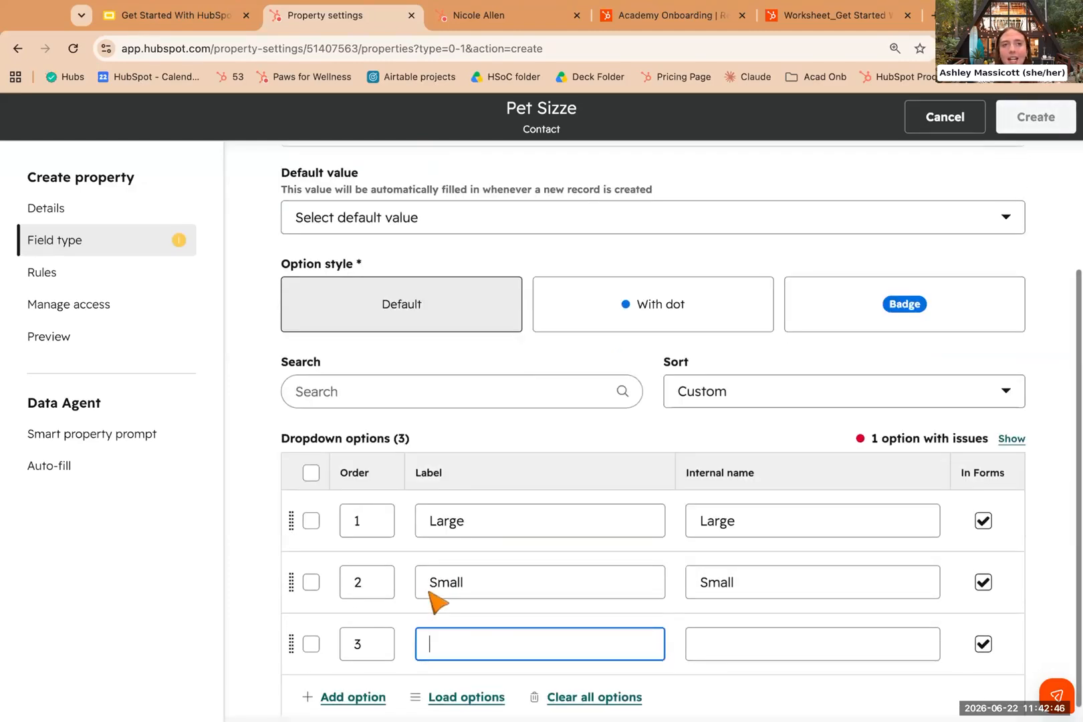
{"action": "type", "text": "Medium"}
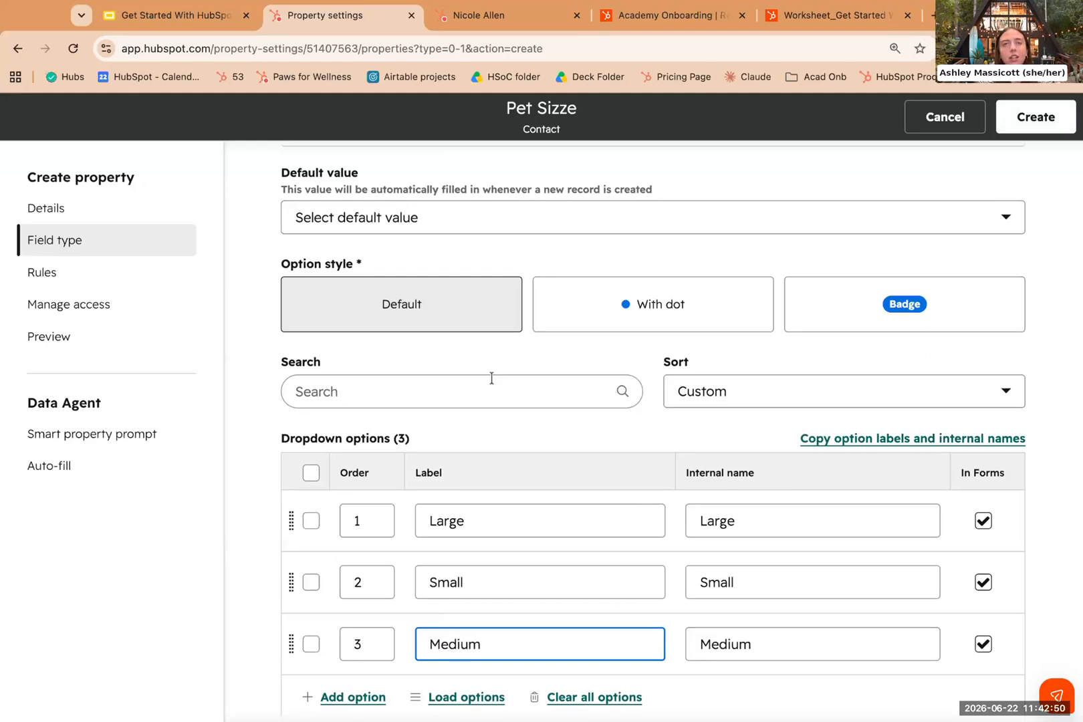
Try the With dot option style, coloring Large light teal, Small light yellow and Medium light pink.
{"action": "scroll", "coordinate": [468, 379], "scroll_direction": "down", "scroll_amount": 1}
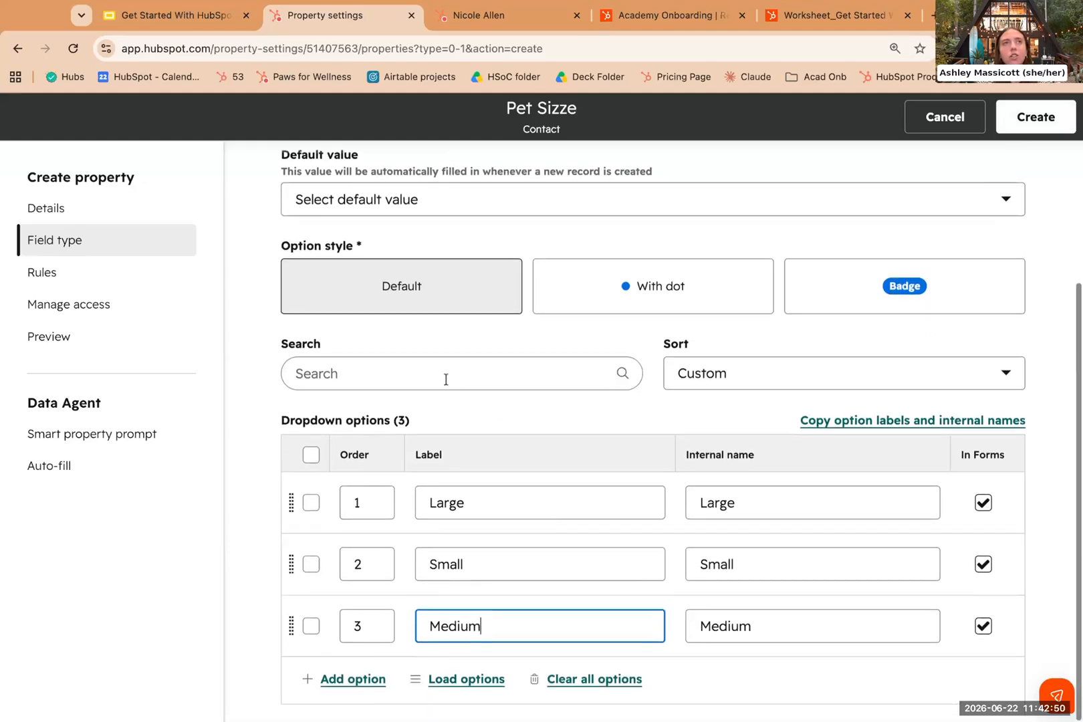
{"action": "left_click", "coordinate": [617, 305]}
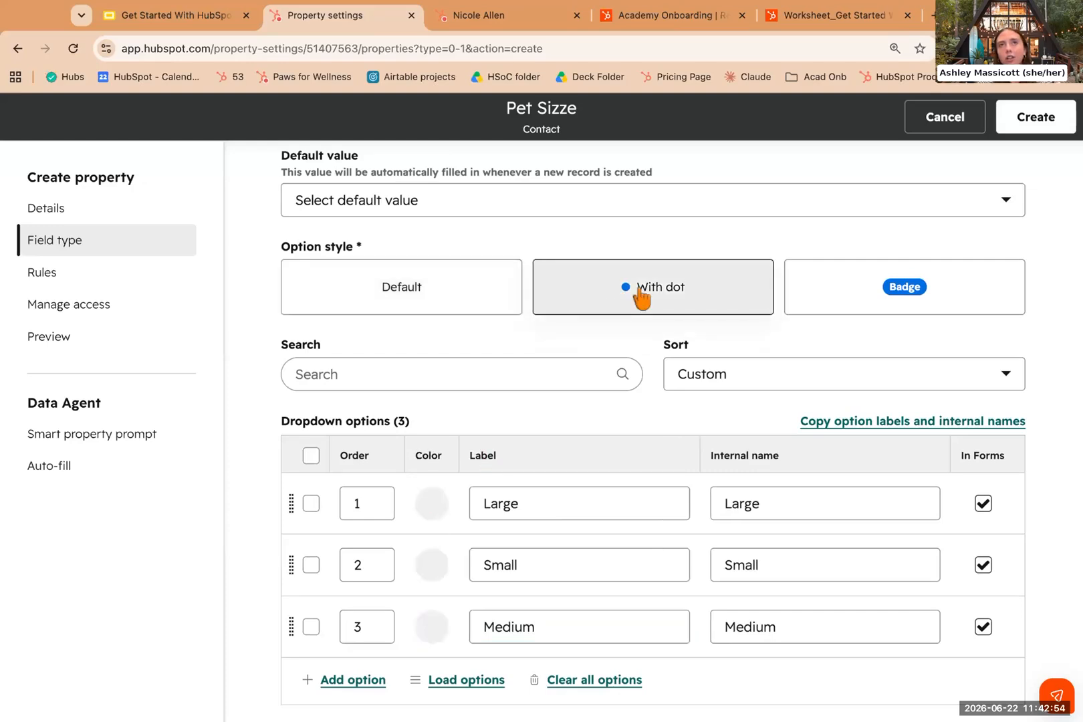
{"action": "left_click", "coordinate": [430, 515]}
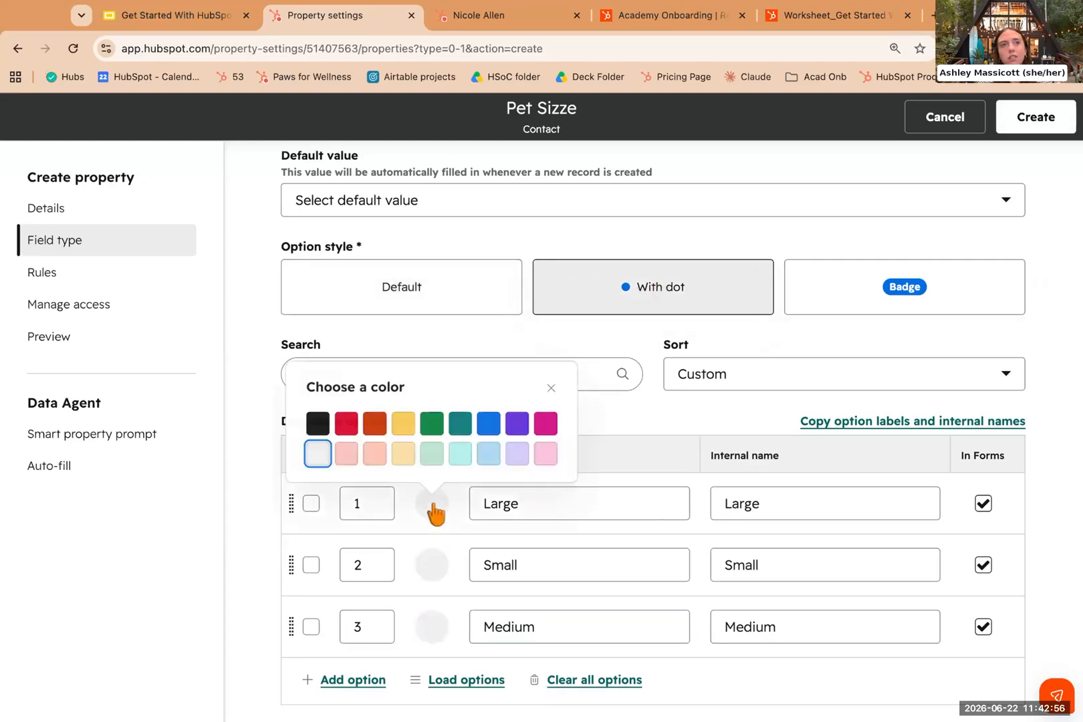
{"action": "left_click", "coordinate": [458, 451]}
{"action": "left_click", "coordinate": [431, 571]}
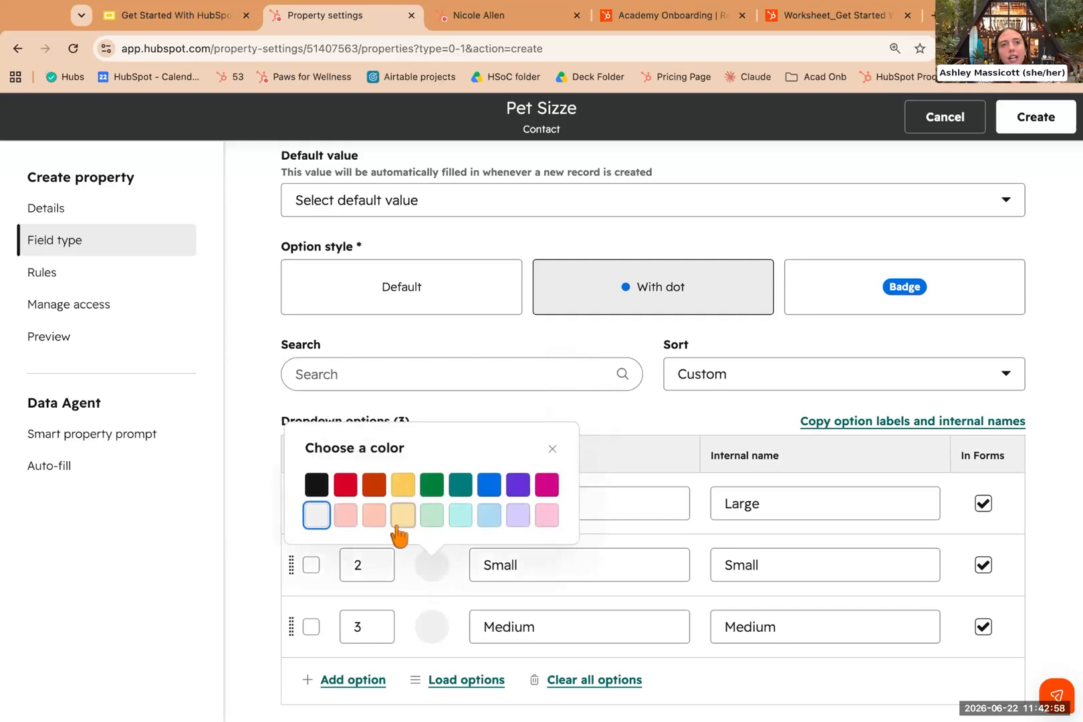
{"action": "left_click", "coordinate": [404, 516]}
{"action": "left_click", "coordinate": [432, 626]}
{"action": "left_click", "coordinate": [460, 577]}
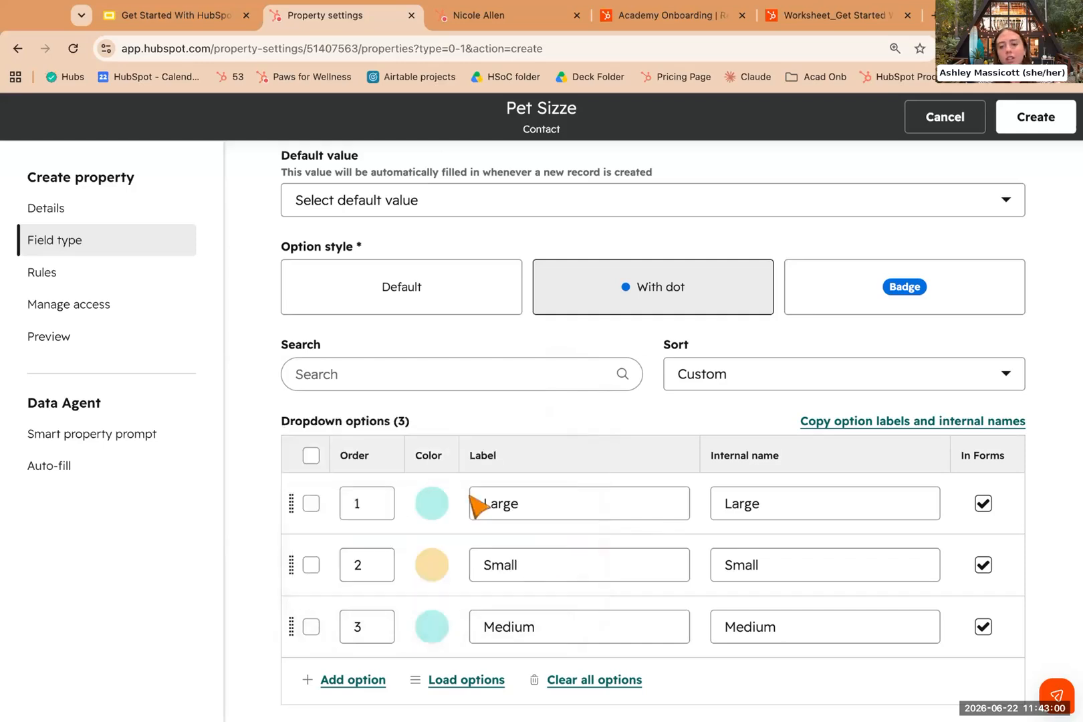
{"action": "left_click", "coordinate": [431, 626]}
{"action": "left_click", "coordinate": [546, 577]}
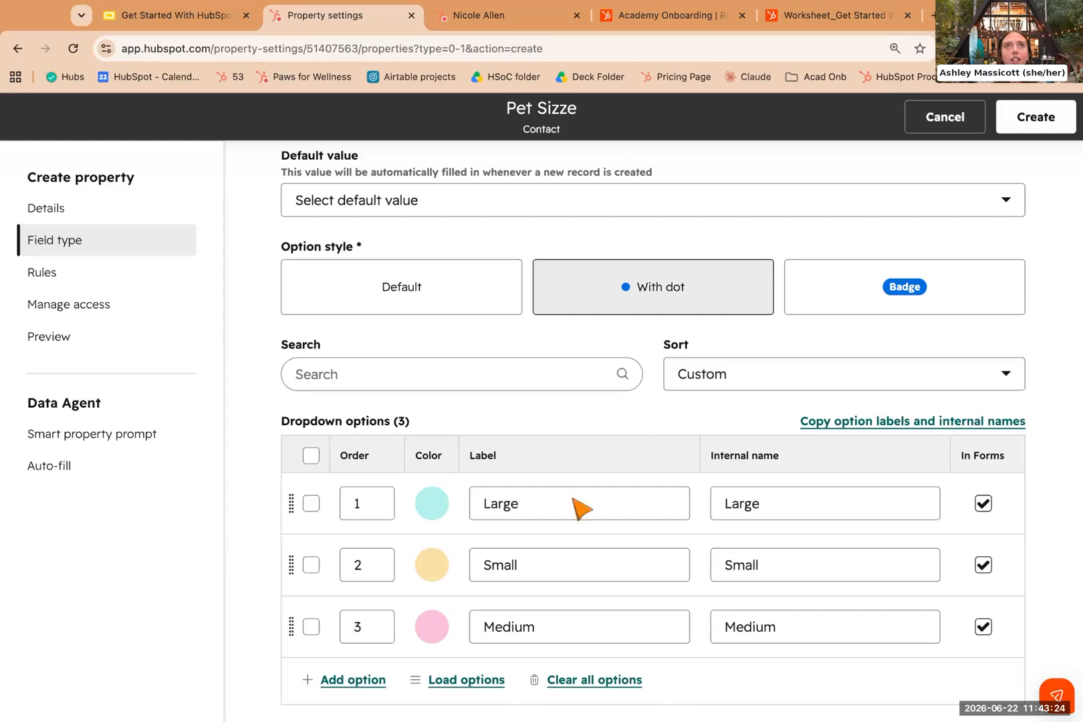
Discard the new property, search the contact properties for "life" and view the actions available for Lifecycle Stage.
{"action": "left_click", "coordinate": [937, 125]}
{"action": "left_click", "coordinate": [459, 368]}
{"action": "type", "text": "life"}
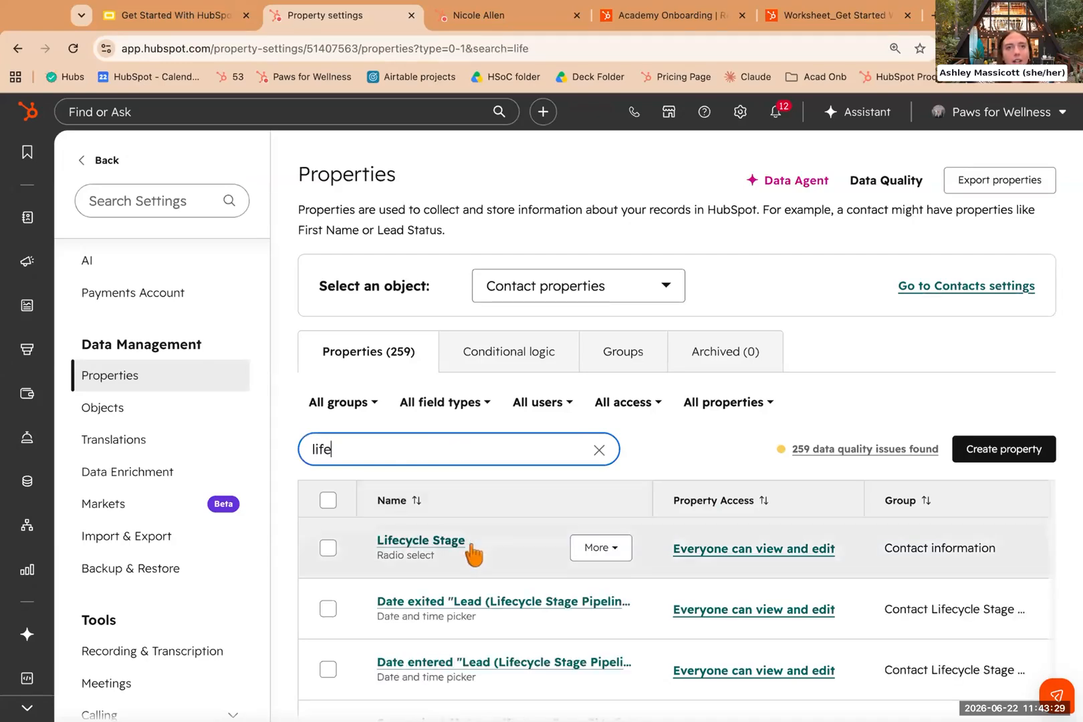
{"action": "left_click", "coordinate": [608, 554]}
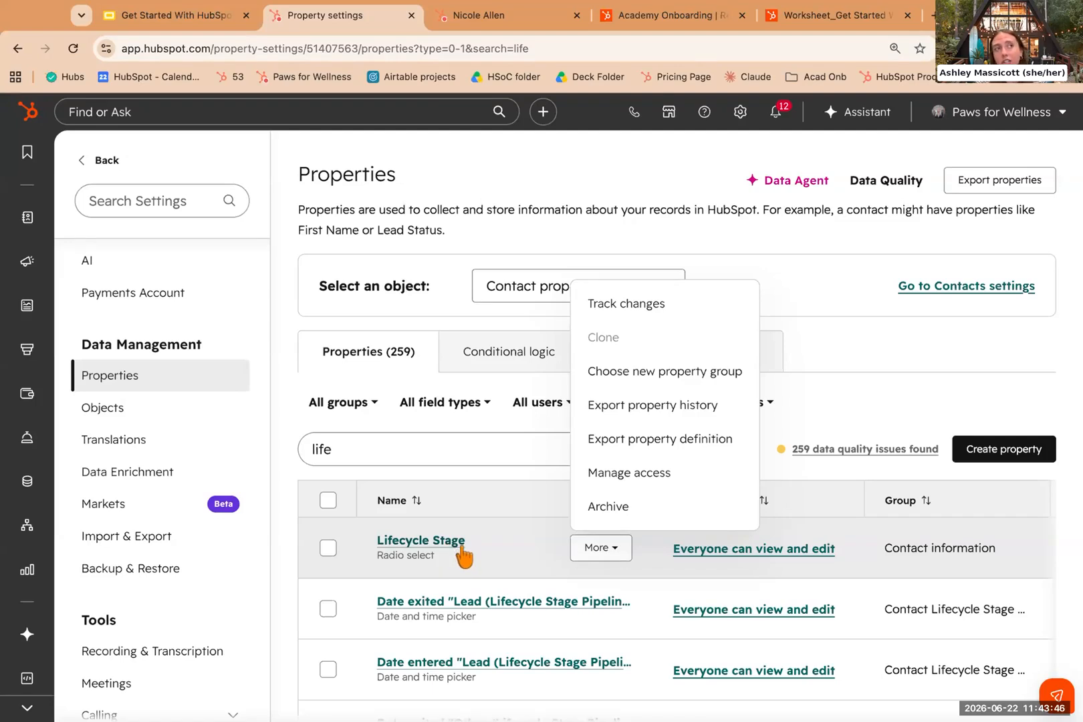
Open the Lifecycle Stage settings of the Contacts object and examine the stage names and their display options.
{"action": "left_click", "coordinate": [148, 418]}
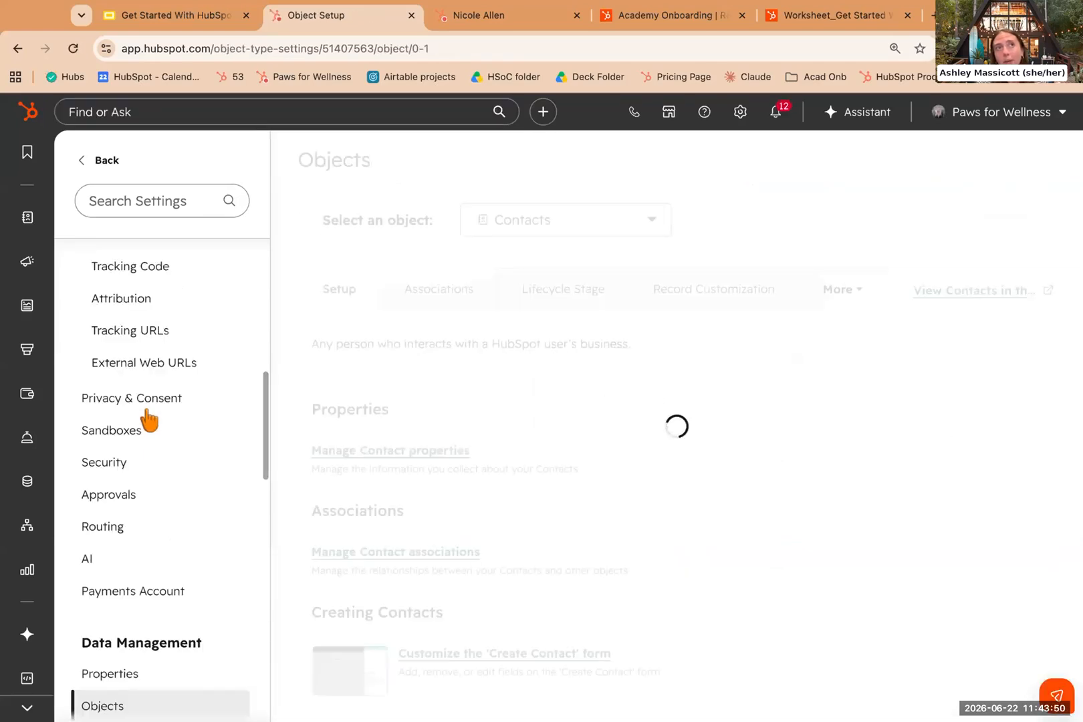
{"action": "scroll", "coordinate": [139, 580], "scroll_direction": "down", "scroll_amount": 3}
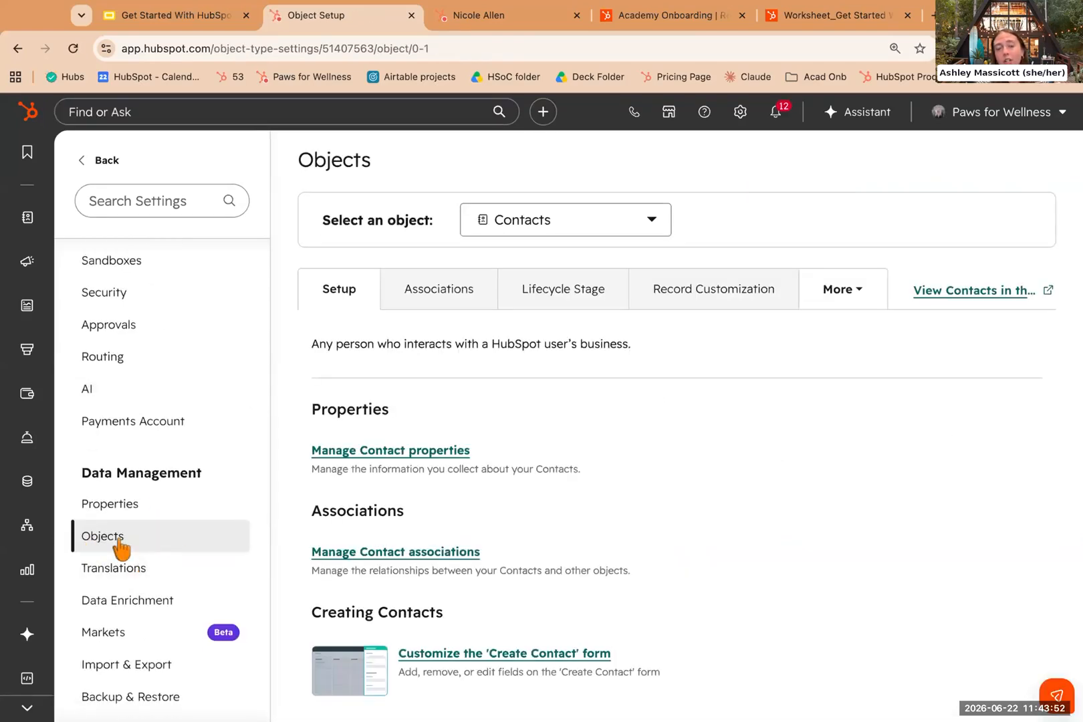
{"action": "left_click", "coordinate": [593, 302]}
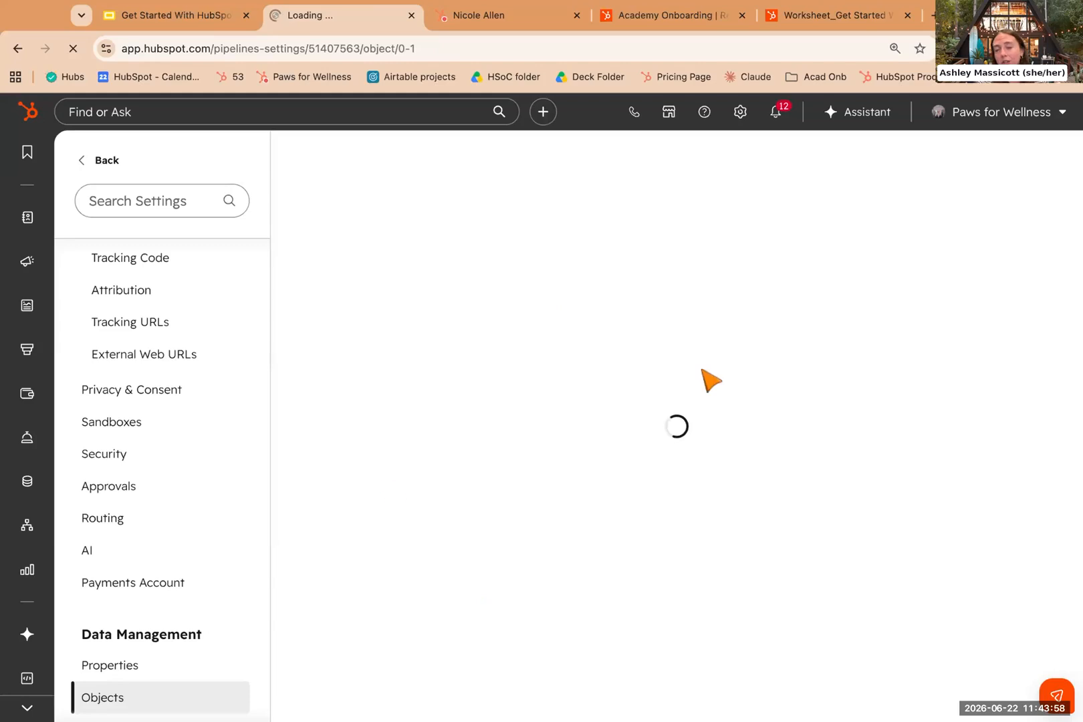
{"action": "scroll", "coordinate": [190, 582], "scroll_direction": "down", "scroll_amount": 2}
{"action": "scroll", "coordinate": [452, 527], "scroll_direction": "down", "scroll_amount": 6}
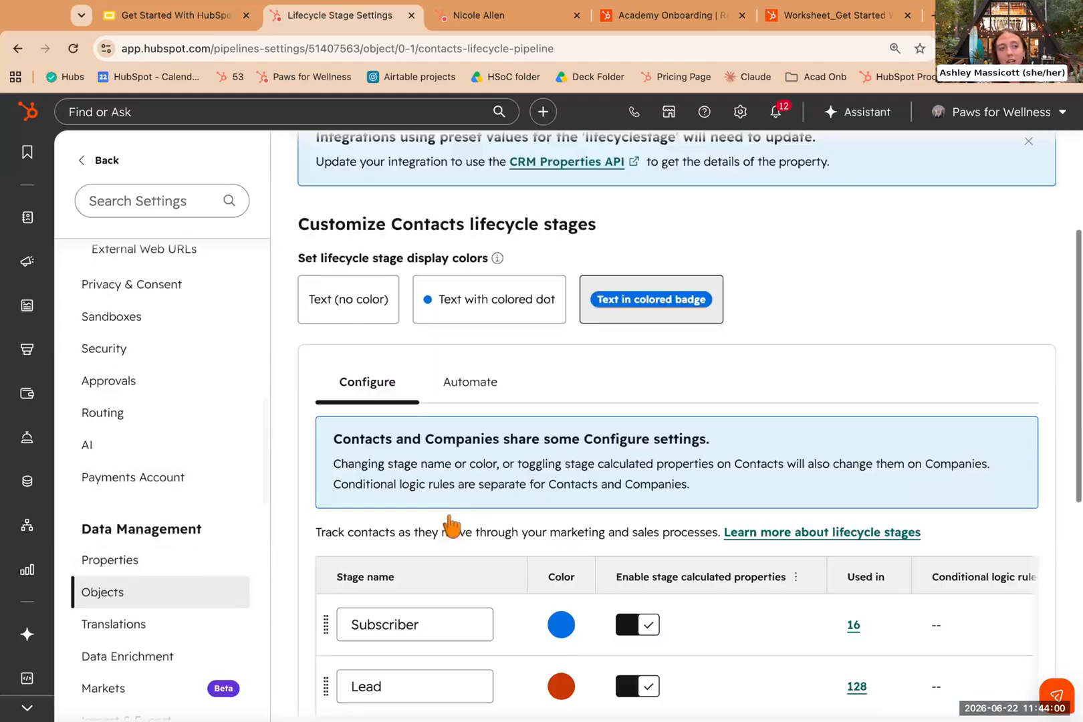
{"action": "scroll", "coordinate": [474, 612], "scroll_direction": "down", "scroll_amount": 2}
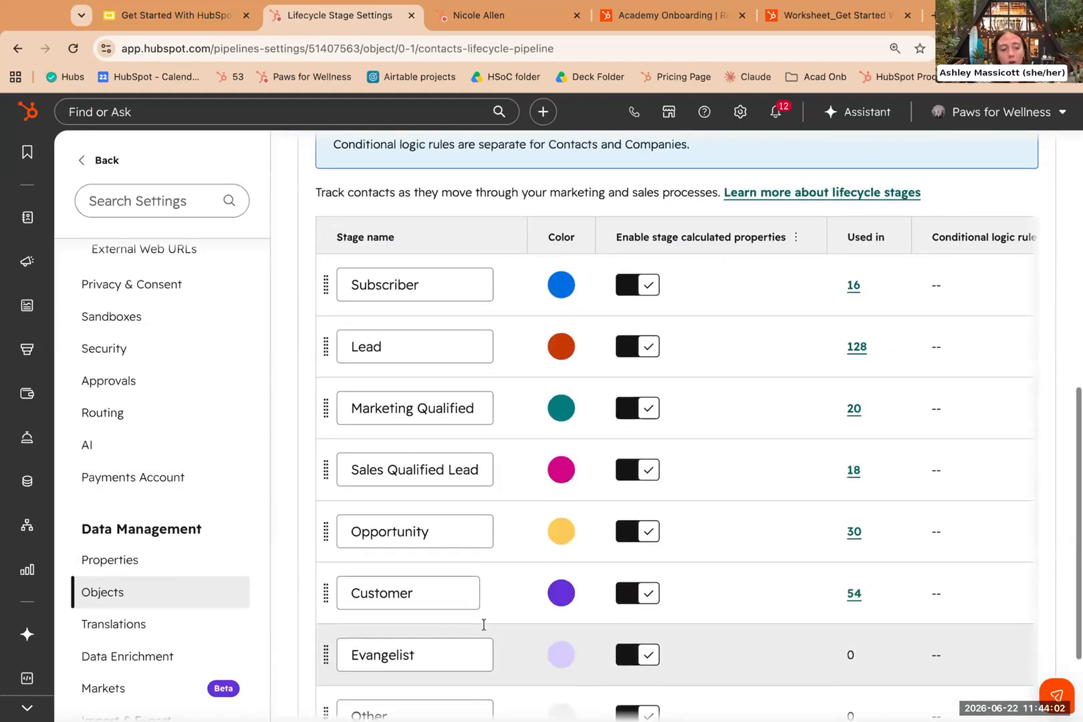
{"action": "scroll", "coordinate": [483, 624], "scroll_direction": "up", "scroll_amount": 3}
{"action": "scroll", "coordinate": [483, 624], "scroll_direction": "up", "scroll_amount": 1}
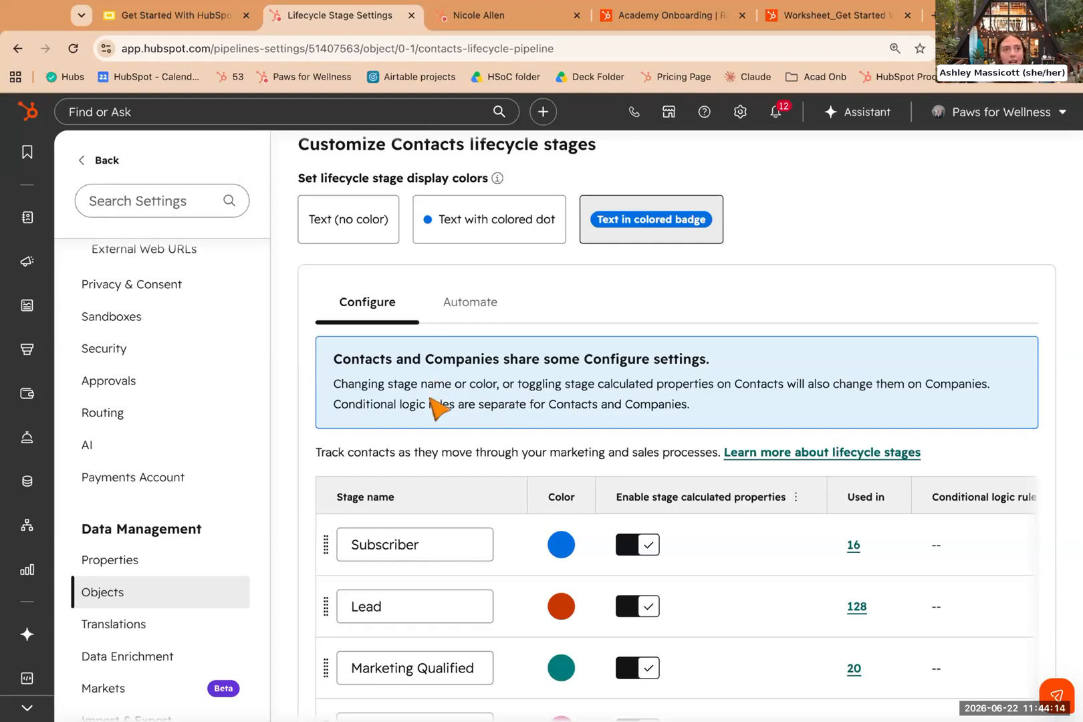
Start a new contact property with the full set of options and label it "Pet Sizze".
{"action": "left_click", "coordinate": [165, 565]}
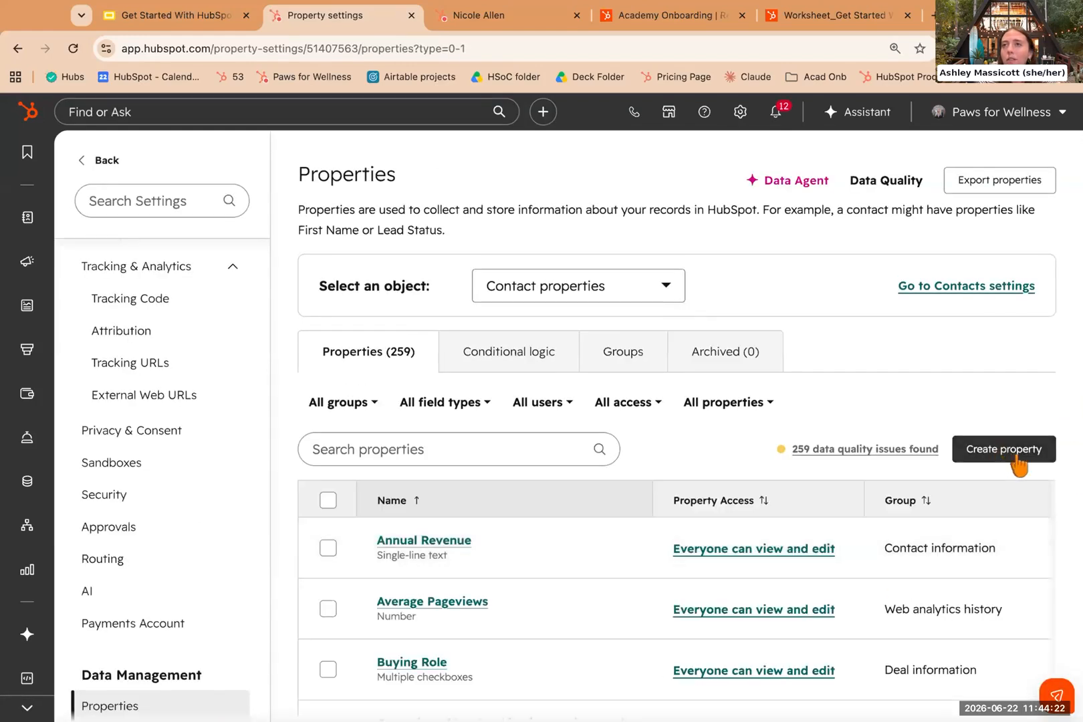
{"action": "left_click", "coordinate": [989, 452]}
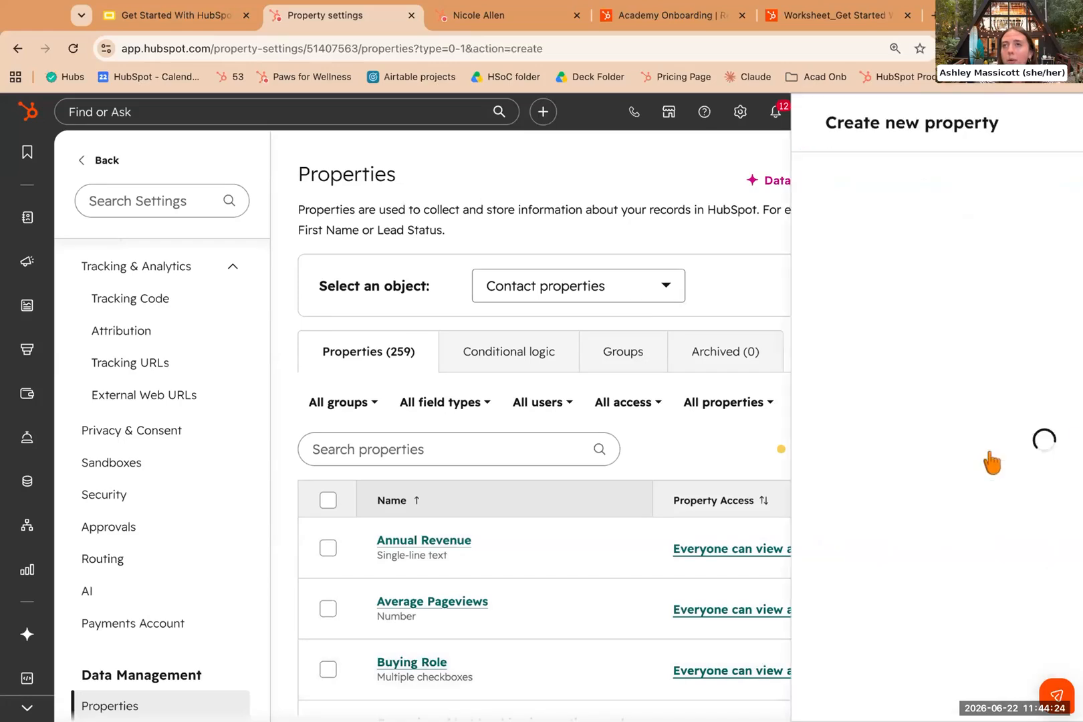
{"action": "left_click", "coordinate": [1052, 123]}
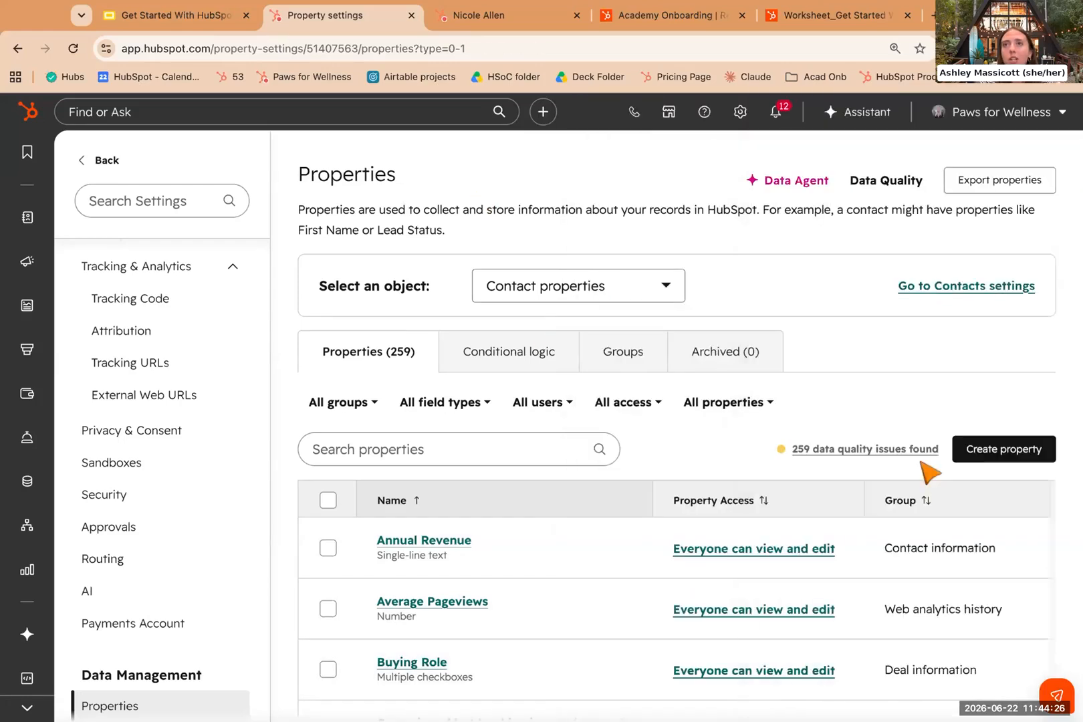
{"action": "left_click", "coordinate": [988, 455]}
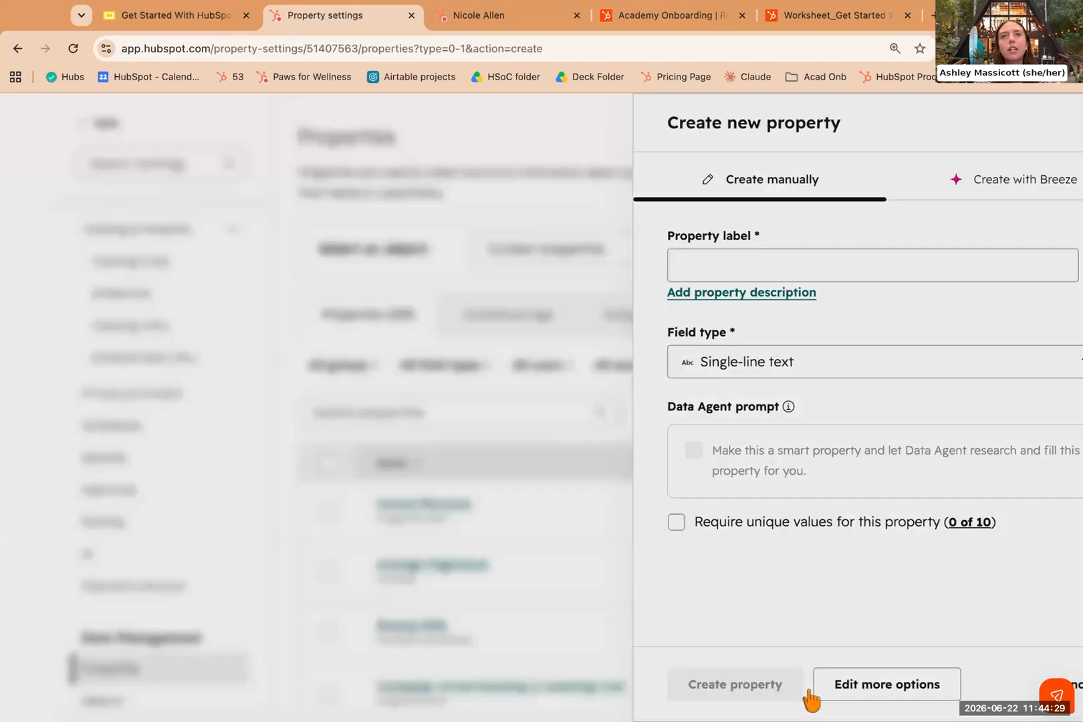
{"action": "left_click", "coordinate": [816, 691]}
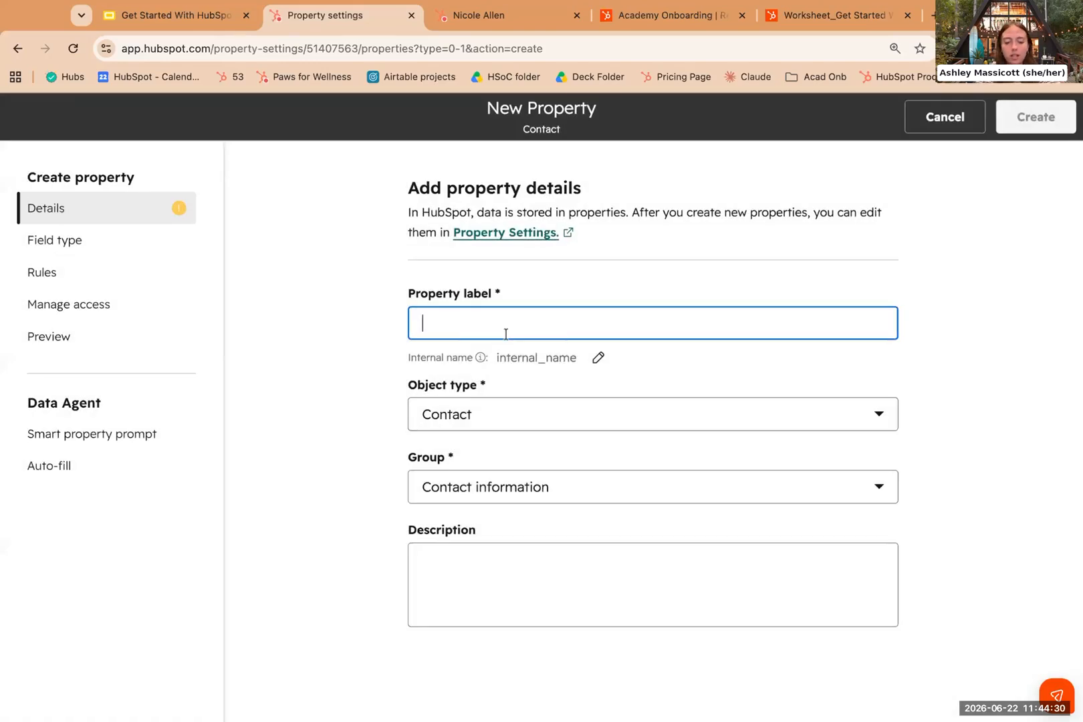
{"action": "type", "text": "Pet Size"}
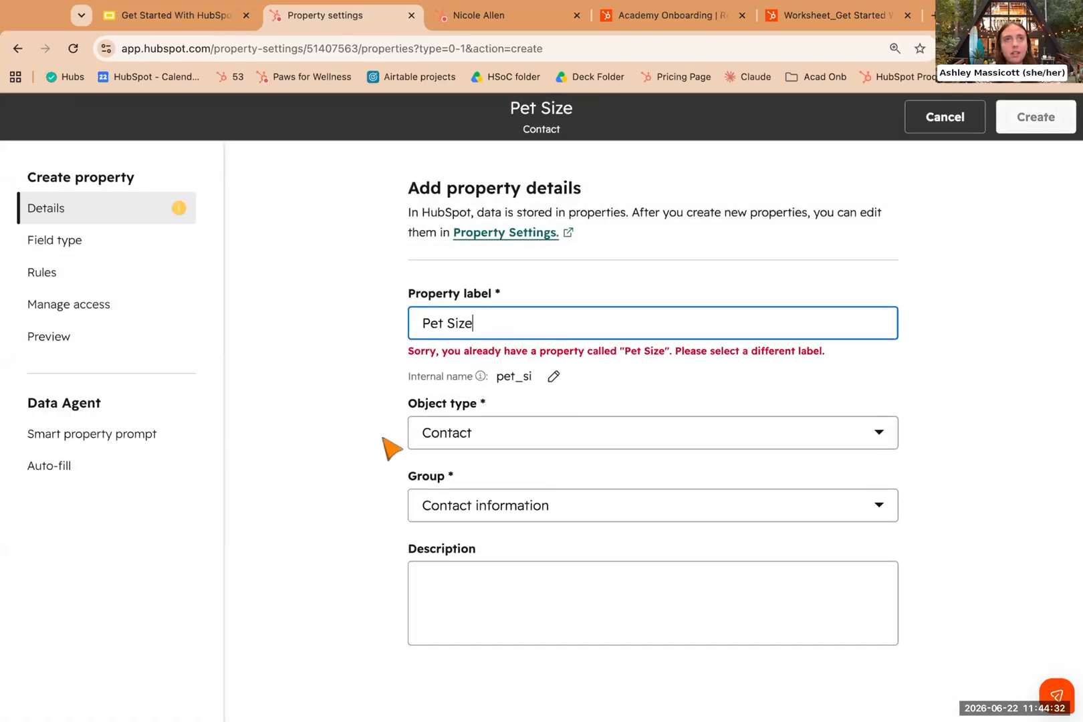
{"action": "key", "text": "BackSpace"}
{"action": "type", "text": "ze"}
Set the property's field type to Dropdown select and label its first option "Large".
{"action": "left_click", "coordinate": [66, 248]}
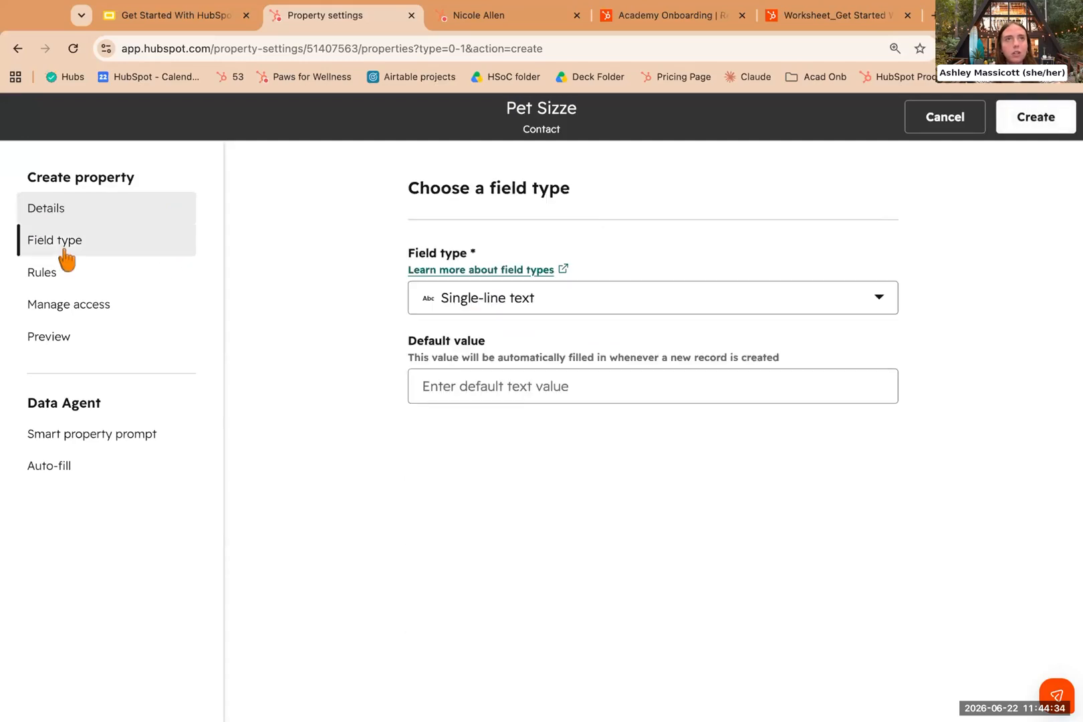
{"action": "left_click", "coordinate": [481, 304]}
{"action": "scroll", "coordinate": [501, 514], "scroll_direction": "down", "scroll_amount": 3}
{"action": "left_click", "coordinate": [505, 531]}
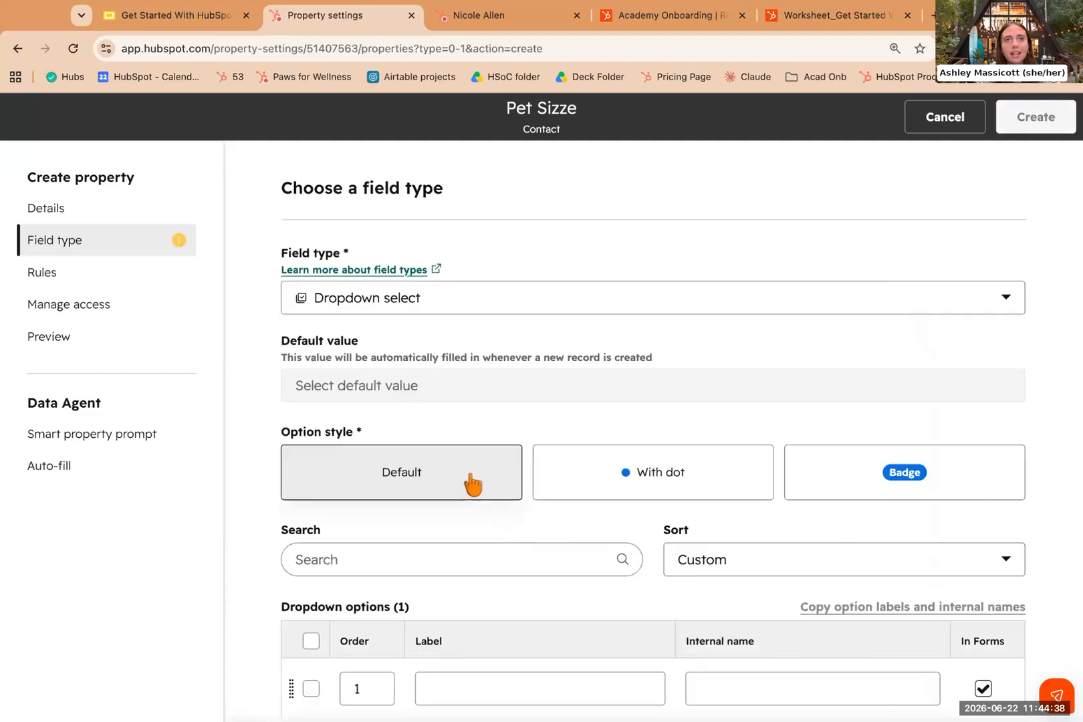
{"action": "scroll", "coordinate": [472, 484], "scroll_direction": "down", "scroll_amount": 1}
{"action": "left_click", "coordinate": [461, 634]}
{"action": "type", "text": "D"}
{"action": "key", "text": "BackSpace"}
{"action": "type", "text": "Large"}
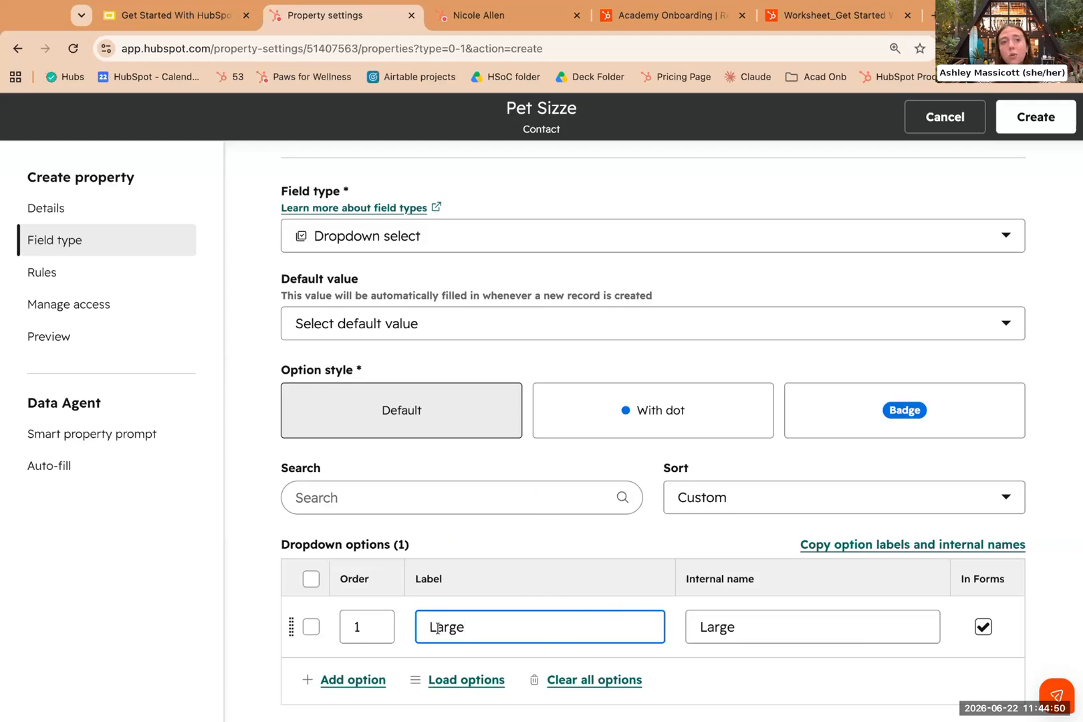
View the preset and paste-your-own ways of loading dropdown options, and close them without loading anything.
{"action": "left_click", "coordinate": [460, 681]}
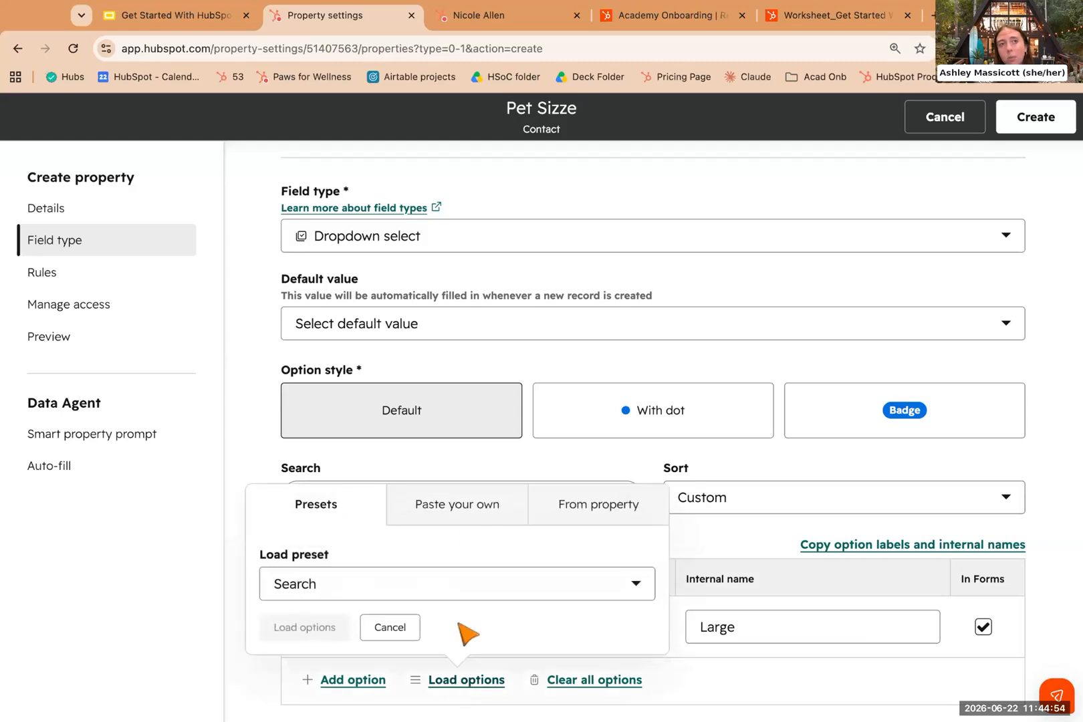
{"action": "left_click", "coordinate": [471, 514]}
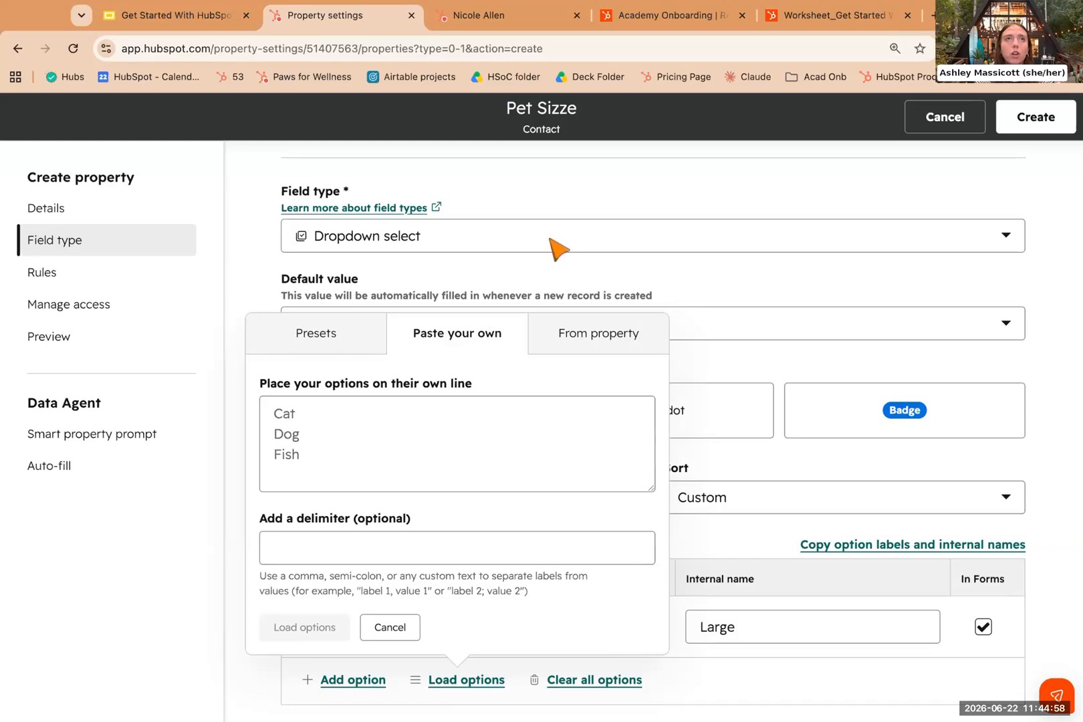
{"action": "left_click", "coordinate": [854, 321]}
{"action": "left_click", "coordinate": [854, 321]}
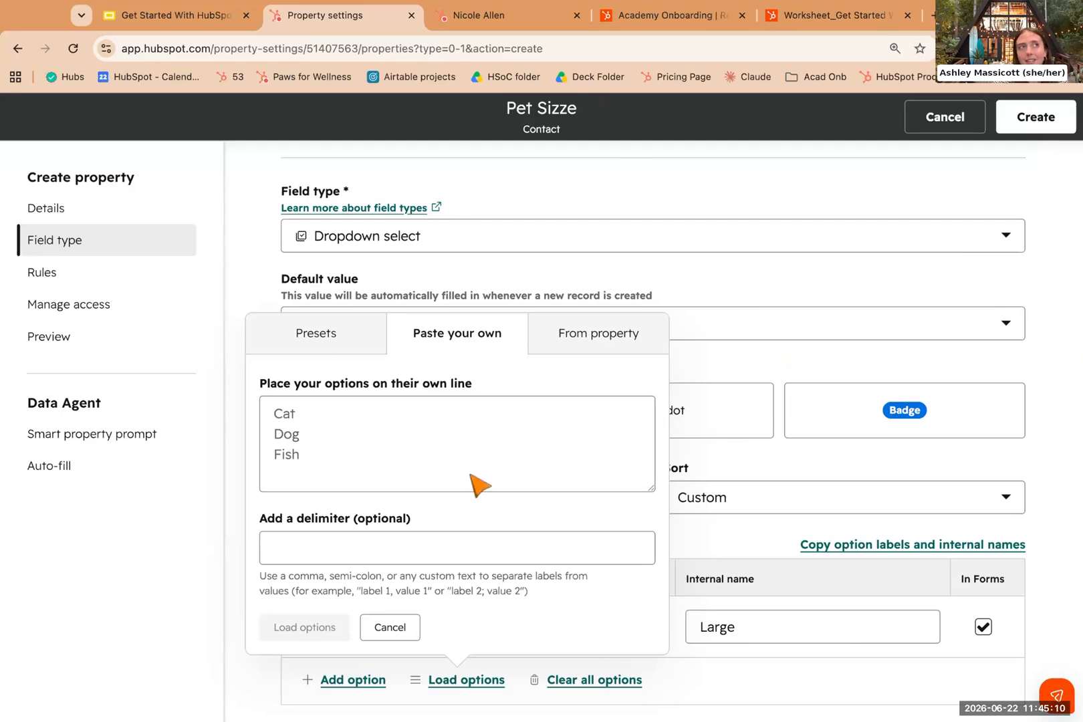
{"action": "left_click", "coordinate": [389, 628]}
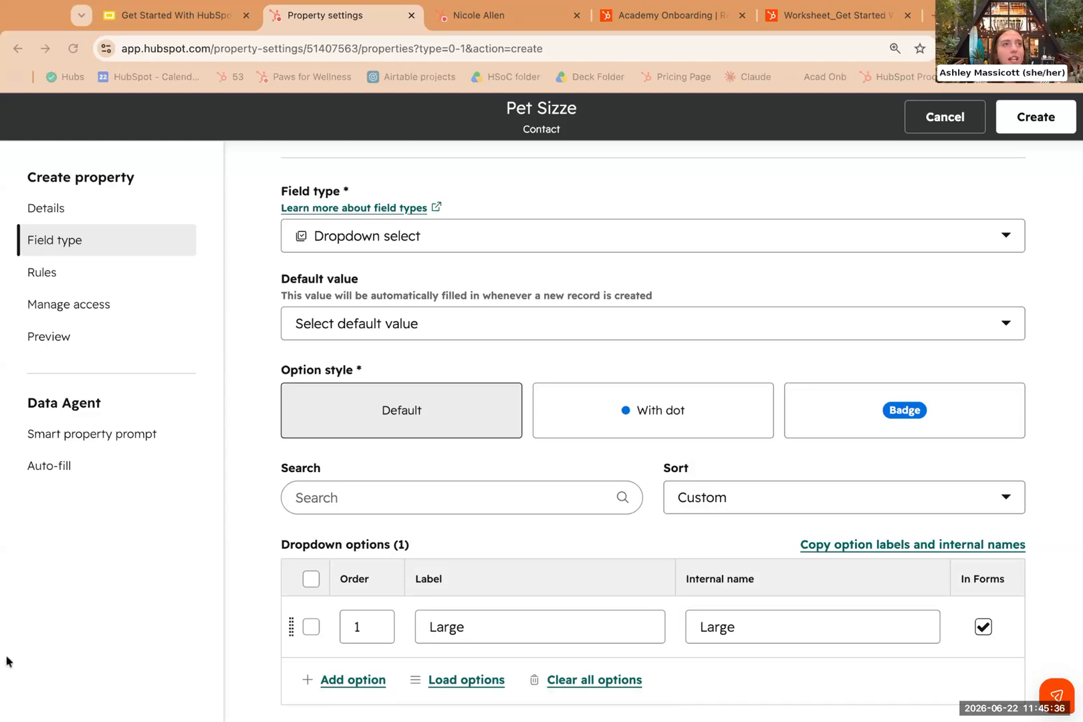
Enable filling the property using Data Agent to view its prompt settings, and discard the unsaved property.
{"action": "left_click", "coordinate": [110, 484]}
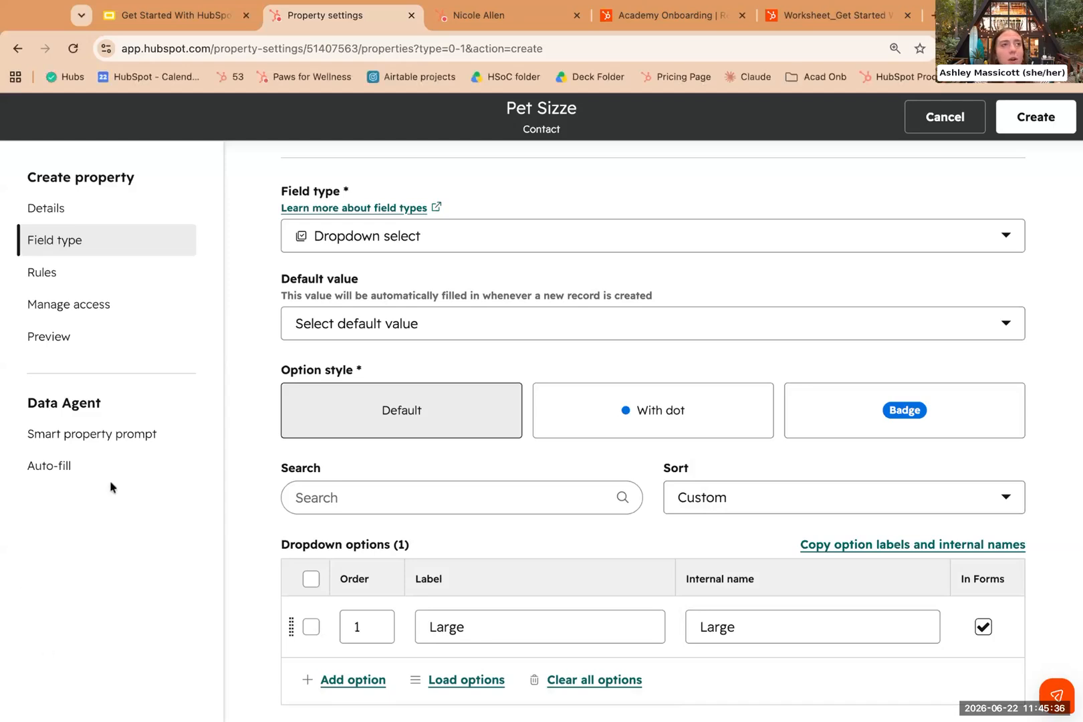
{"action": "triple_click", "coordinate": [28, 406]}
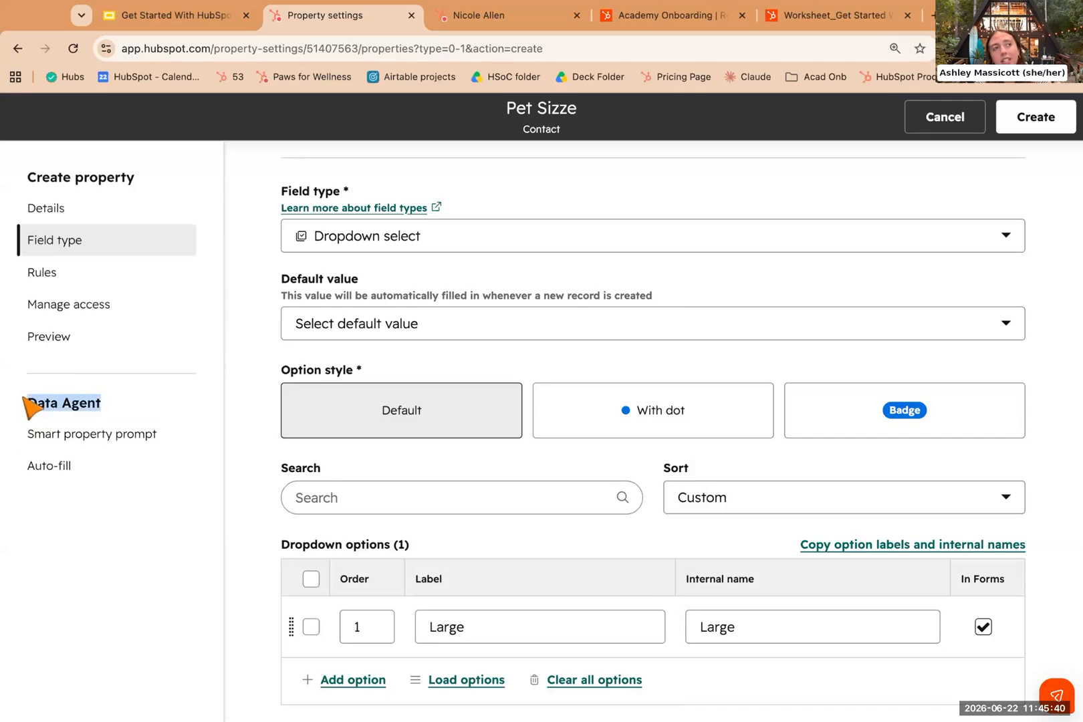
{"action": "left_click", "coordinate": [127, 440]}
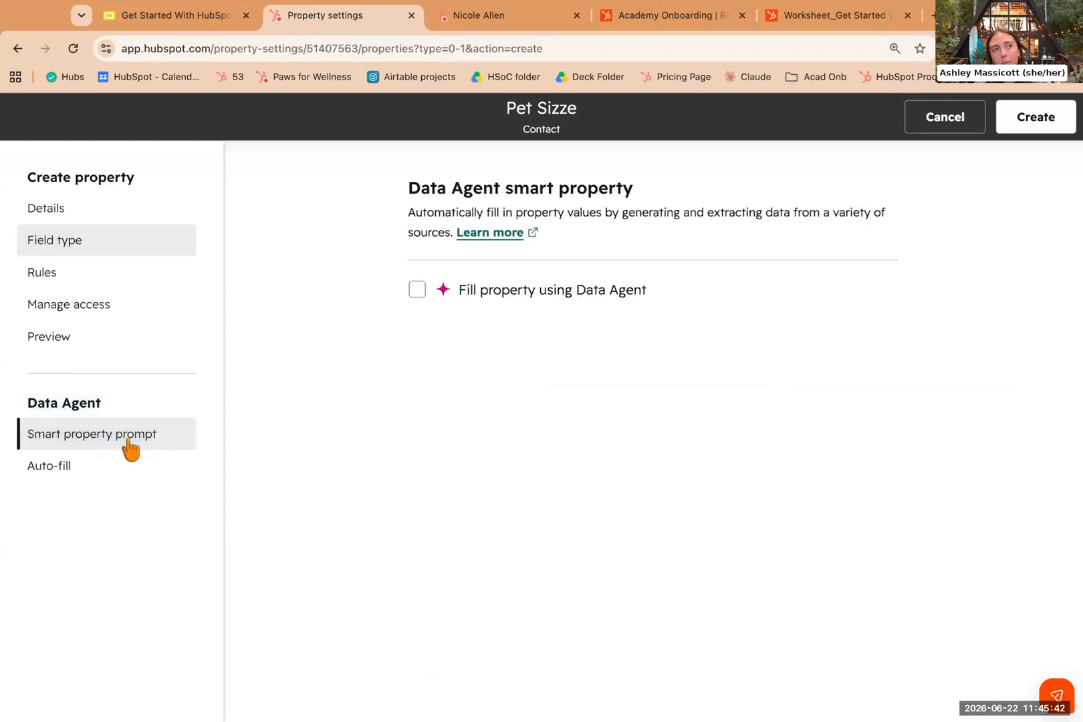
{"action": "left_click_drag", "start_coordinate": [538, 230], "coordinate": [392, 179]}
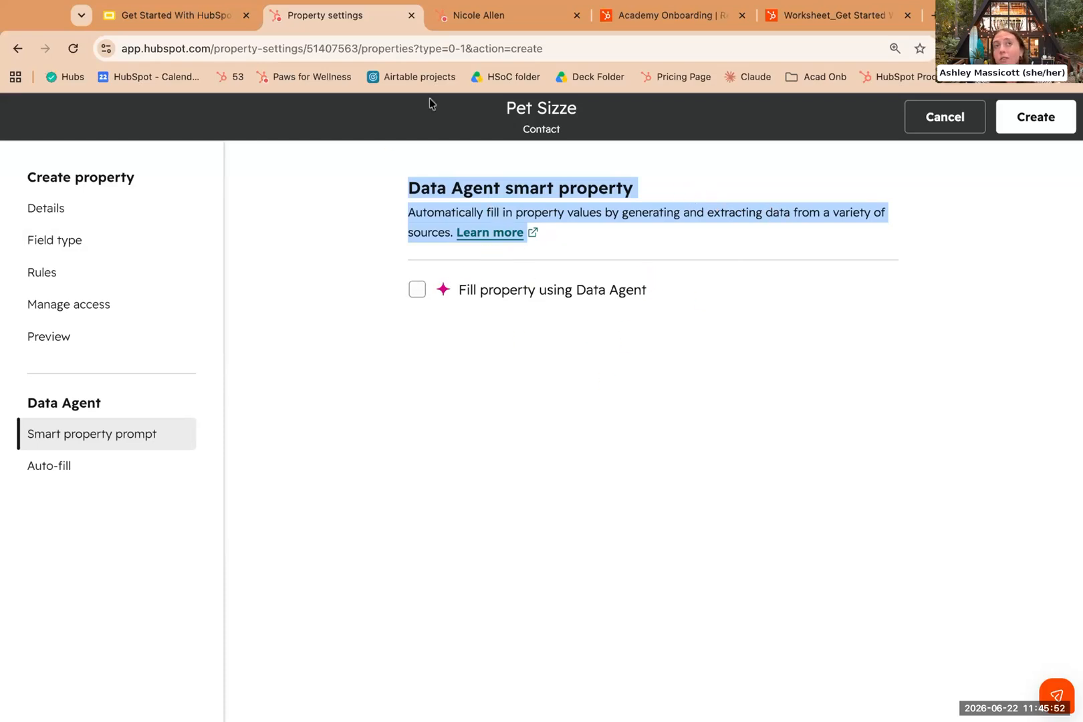
{"action": "left_click", "coordinate": [416, 290]}
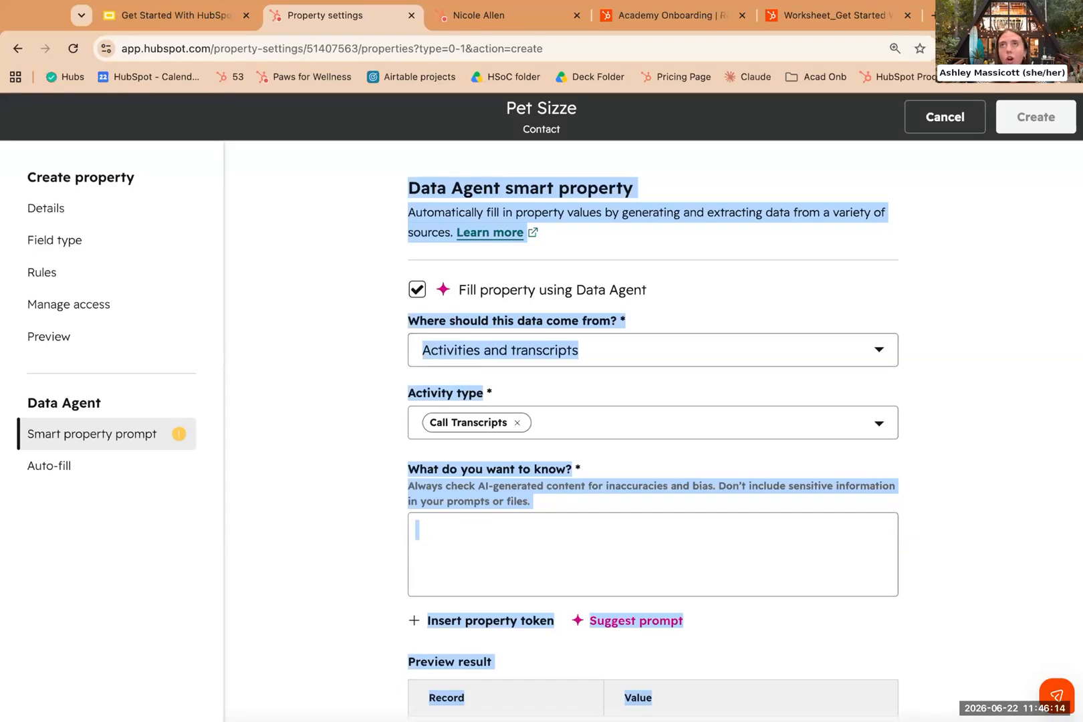
{"action": "left_click", "coordinate": [929, 127]}
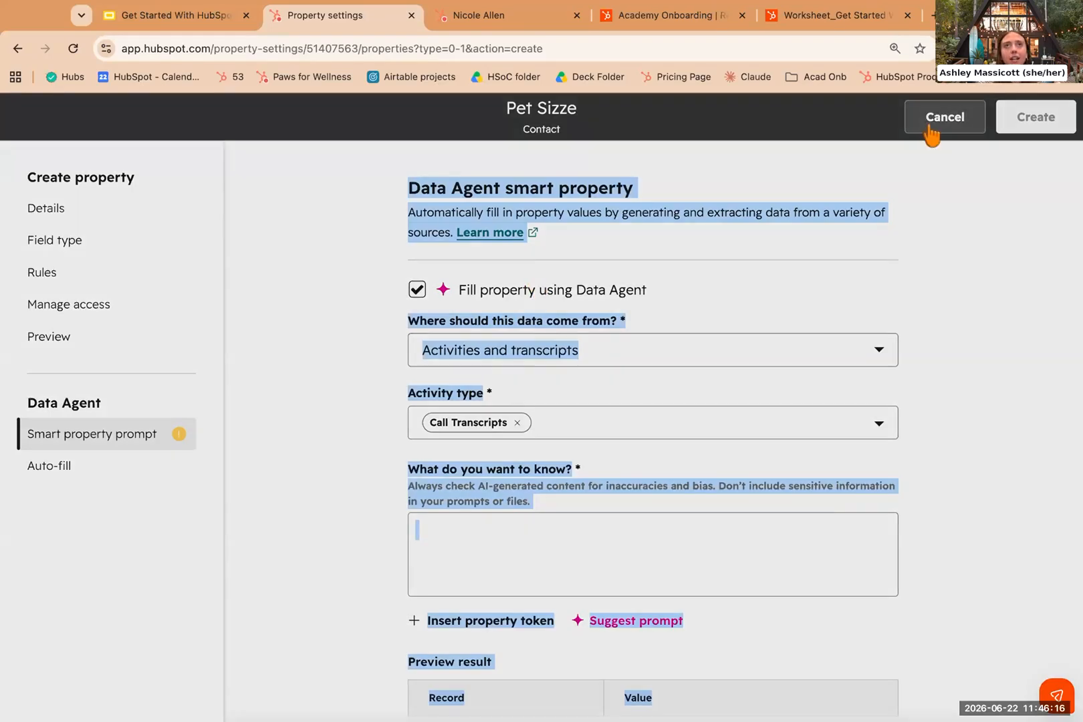
{"action": "left_click", "coordinate": [389, 375]}
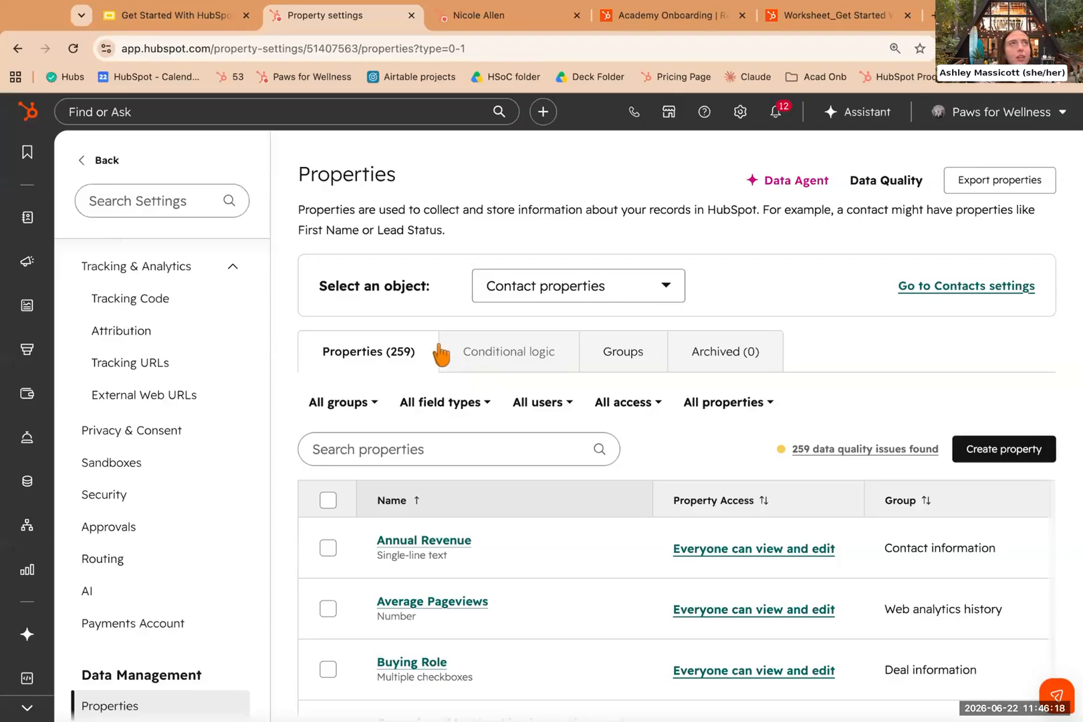
Show the "Activity 3: Import records" slide in the presentation and return to the contact property settings.
{"action": "left_click", "coordinate": [214, 22]}
{"action": "key", "text": "Right"}
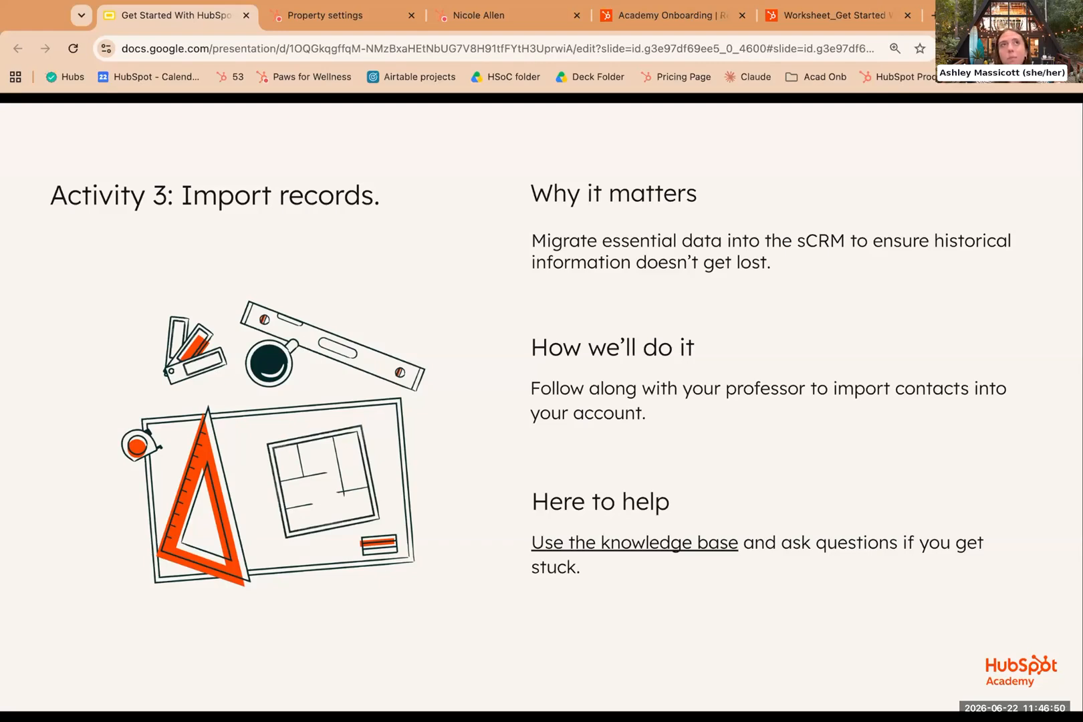
{"action": "left_click", "coordinate": [393, 19]}
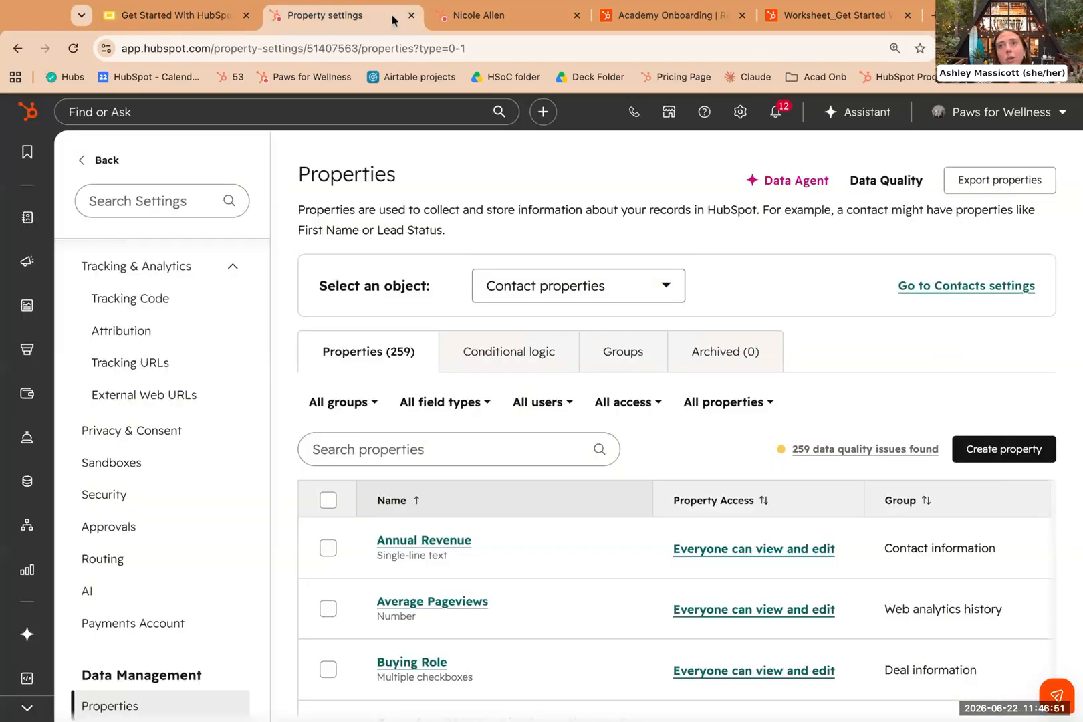
Start a new contact property with the full set of options and label it "$100 More".
{"action": "left_click", "coordinate": [981, 450]}
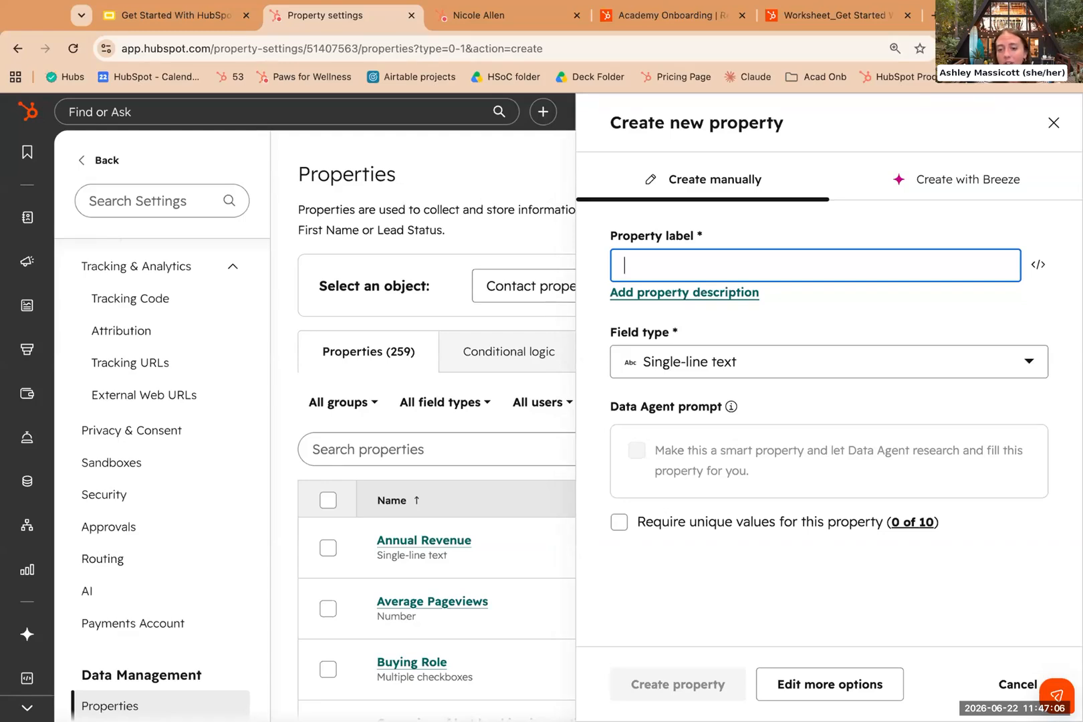
{"action": "left_click", "coordinate": [816, 685]}
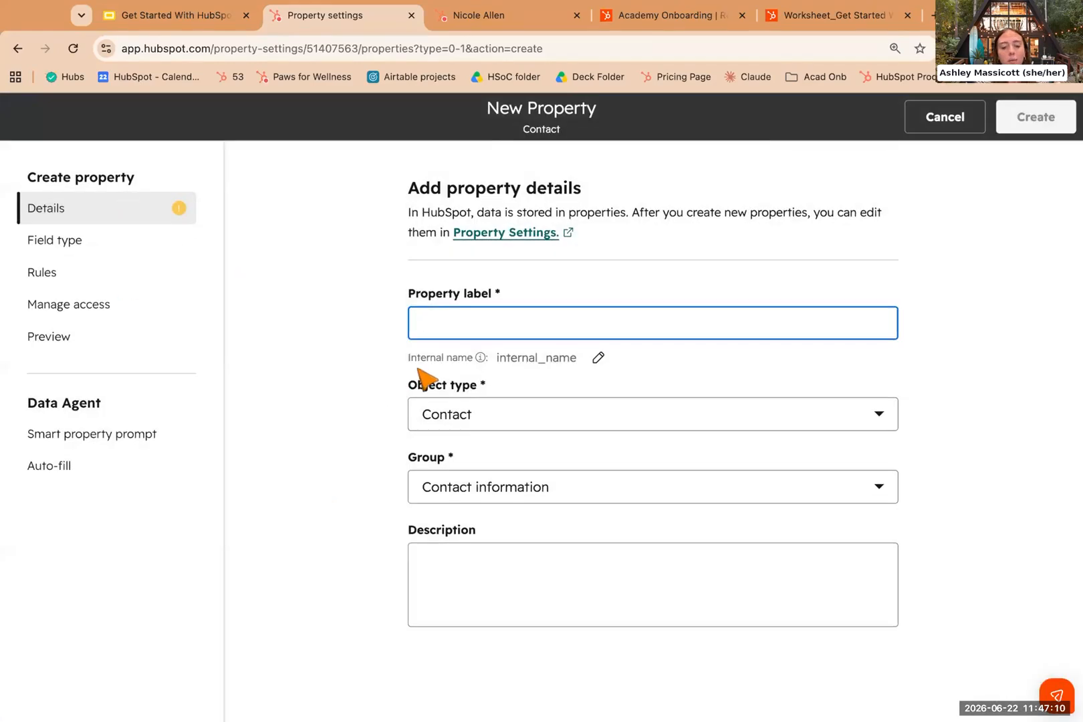
{"action": "type", "text": "$"}
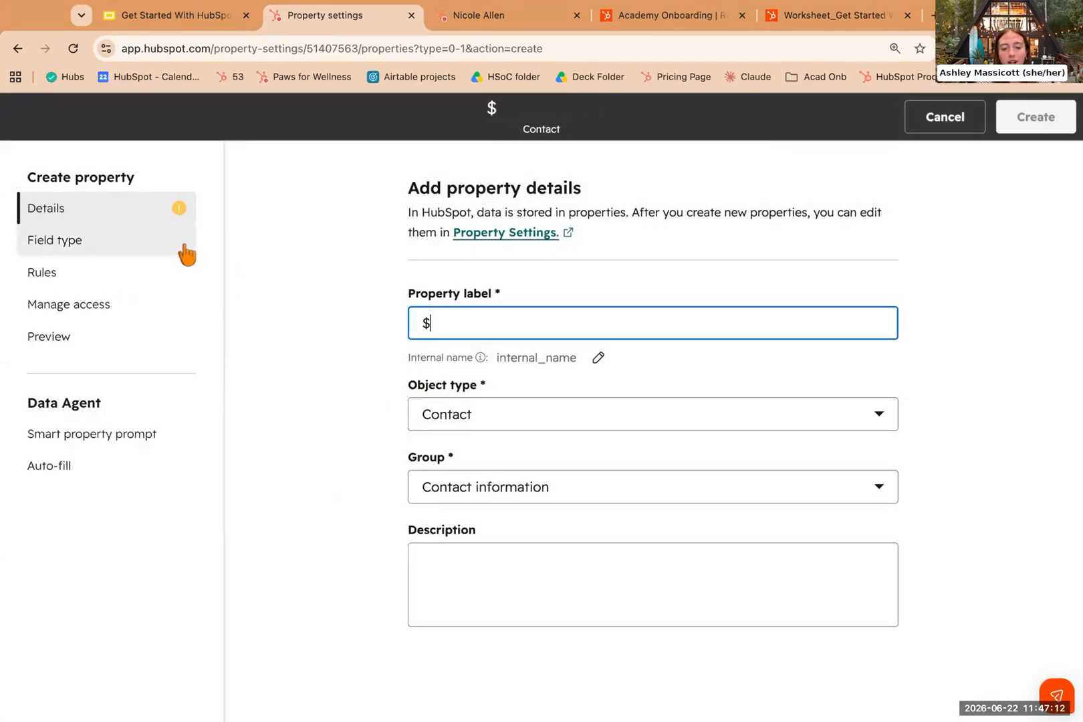
{"action": "type", "text": "100 More"}
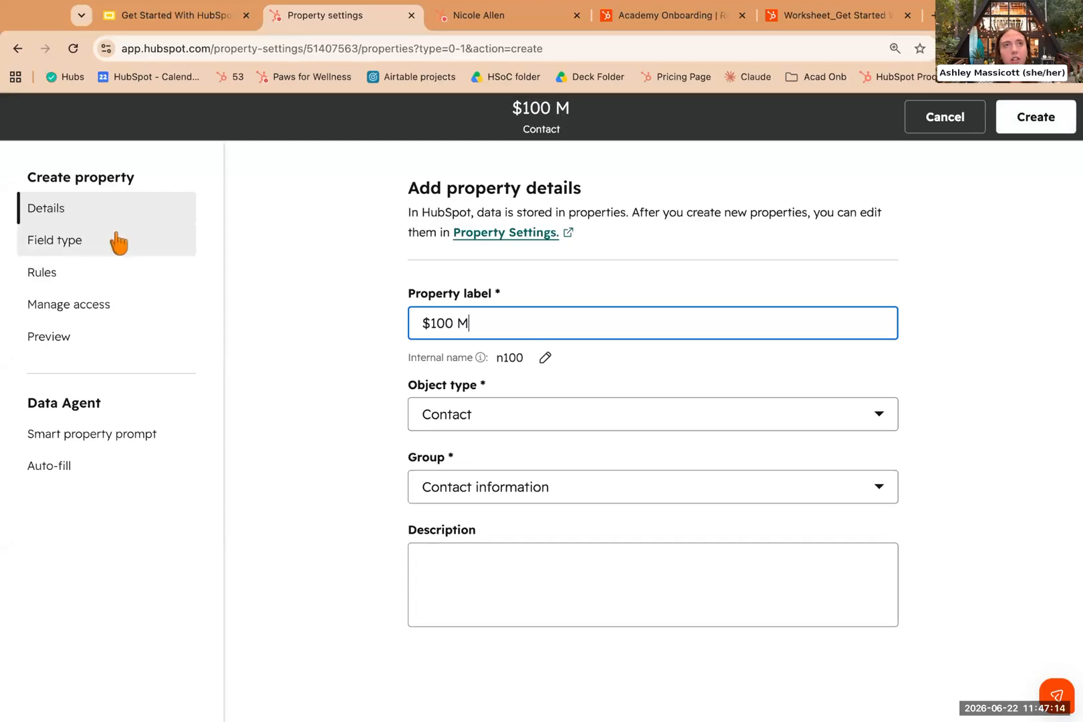
Look through the available field types and set the property's field type to Multiple checkboxes.
{"action": "left_click", "coordinate": [58, 253]}
{"action": "left_click", "coordinate": [549, 315]}
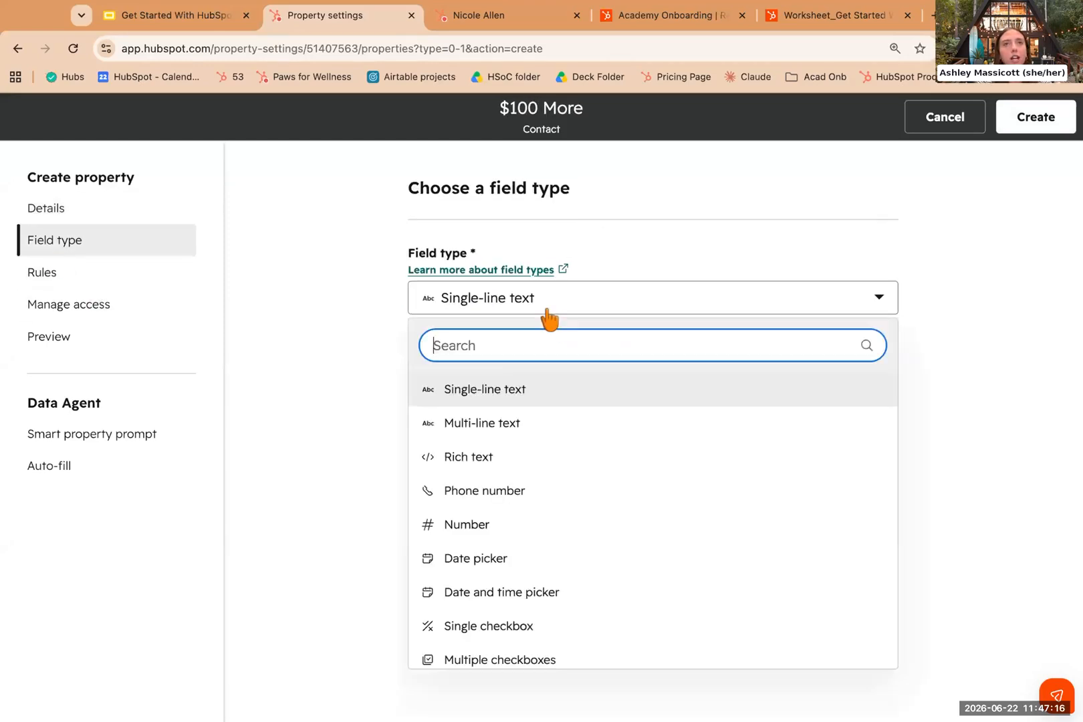
{"action": "scroll", "coordinate": [531, 506], "scroll_direction": "down", "scroll_amount": 1}
{"action": "scroll", "coordinate": [533, 508], "scroll_direction": "down", "scroll_amount": 3}
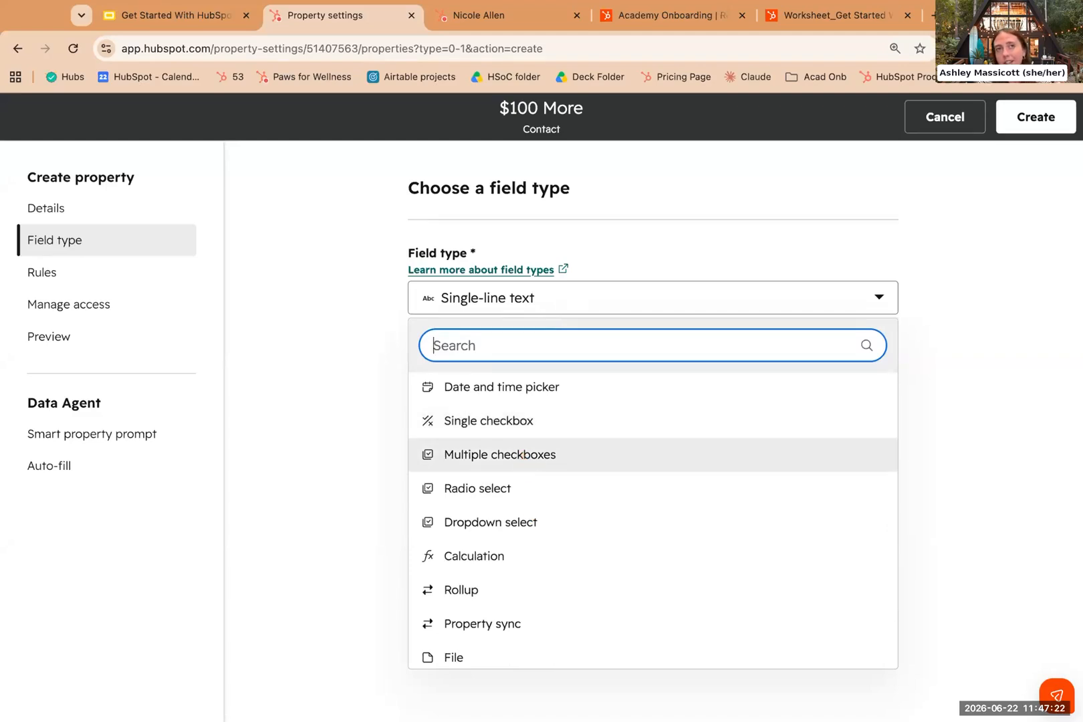
{"action": "scroll", "coordinate": [652, 522], "scroll_direction": "down", "scroll_amount": 3}
{"action": "scroll", "coordinate": [652, 521], "scroll_direction": "up", "scroll_amount": 4}
{"action": "scroll", "coordinate": [653, 521], "scroll_direction": "up", "scroll_amount": 5}
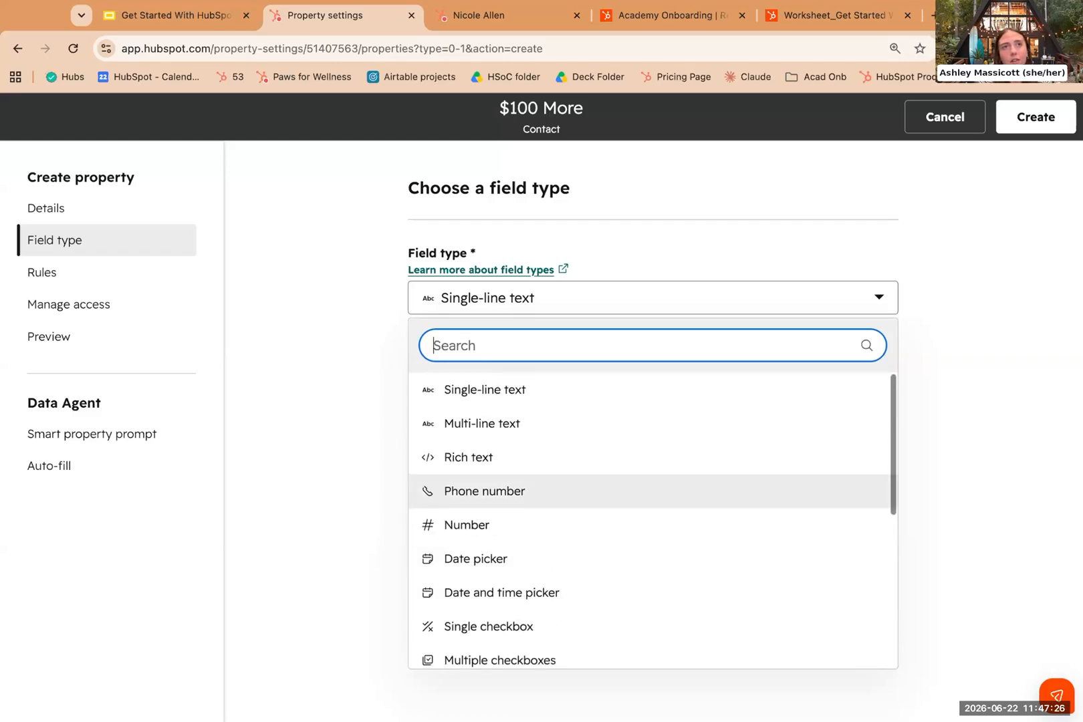
{"action": "scroll", "coordinate": [527, 508], "scroll_direction": "down", "scroll_amount": 6}
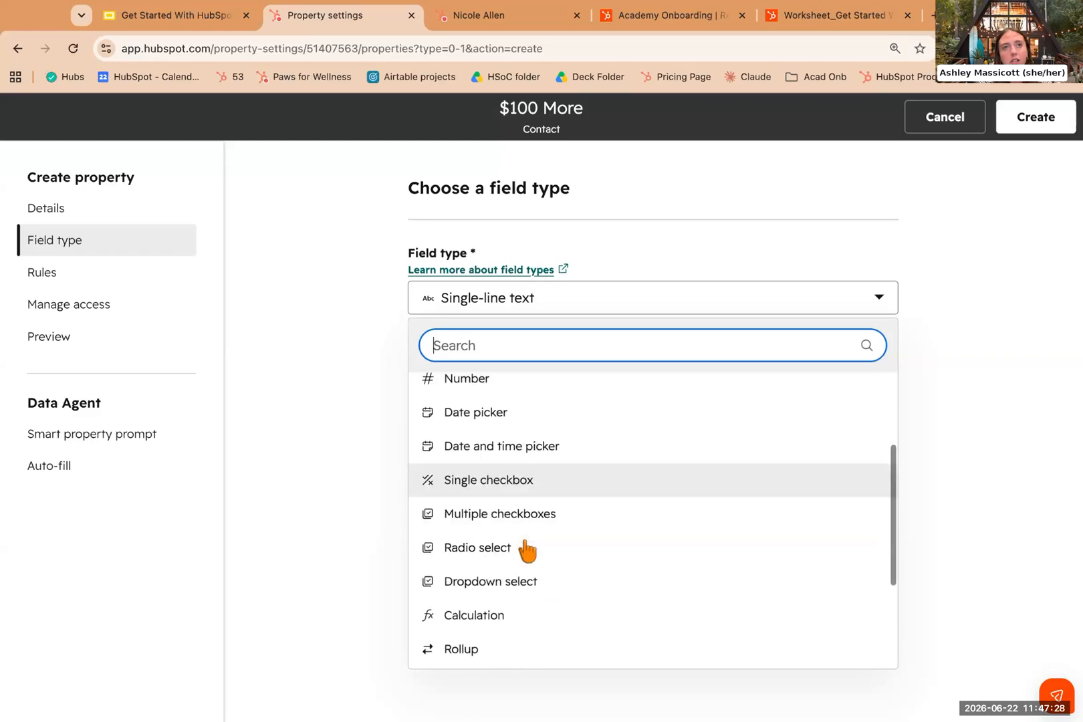
{"action": "scroll", "coordinate": [527, 550], "scroll_direction": "down", "scroll_amount": 4}
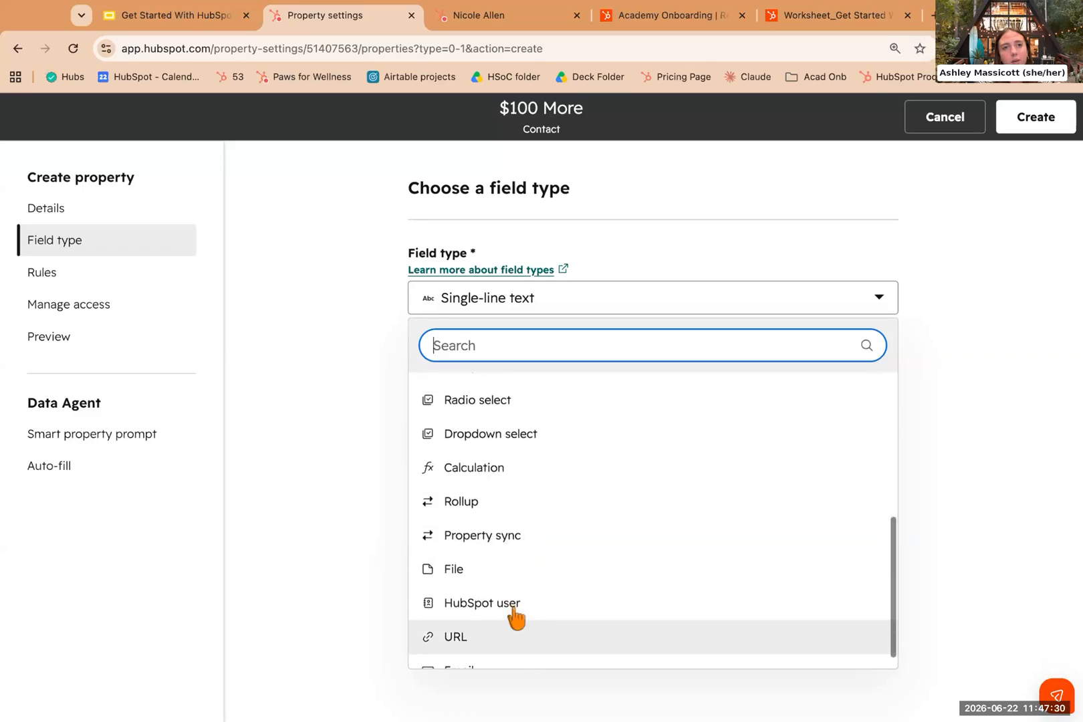
{"action": "scroll", "coordinate": [515, 616], "scroll_direction": "up", "scroll_amount": 4}
{"action": "scroll", "coordinate": [548, 520], "scroll_direction": "up", "scroll_amount": 1}
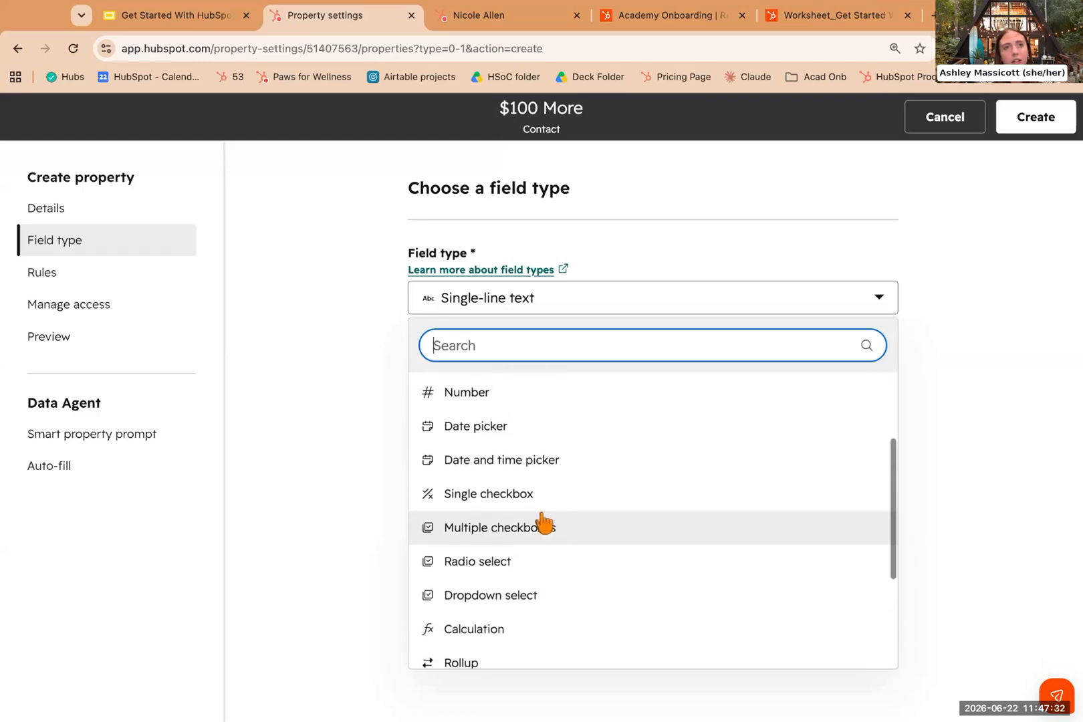
{"action": "left_click", "coordinate": [546, 522]}
Label the first checkbox option "YES" and discard the unsaved "$100 More" property.
{"action": "scroll", "coordinate": [375, 522], "scroll_direction": "down", "scroll_amount": 1}
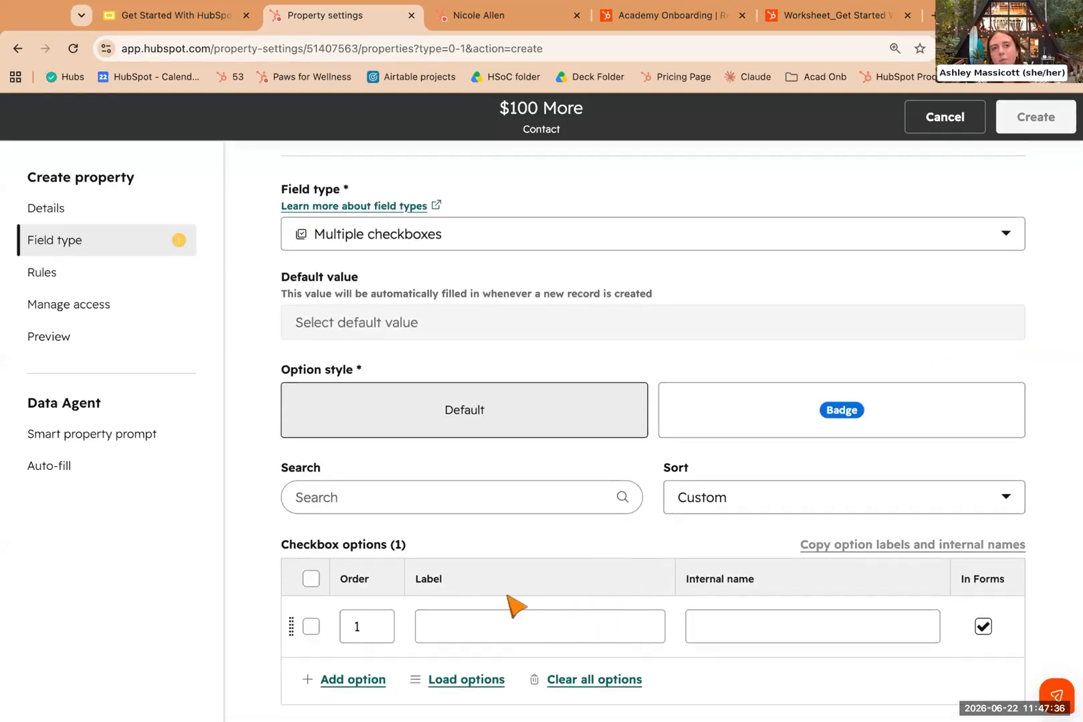
{"action": "left_click", "coordinate": [455, 618]}
{"action": "type", "text": "YES"}
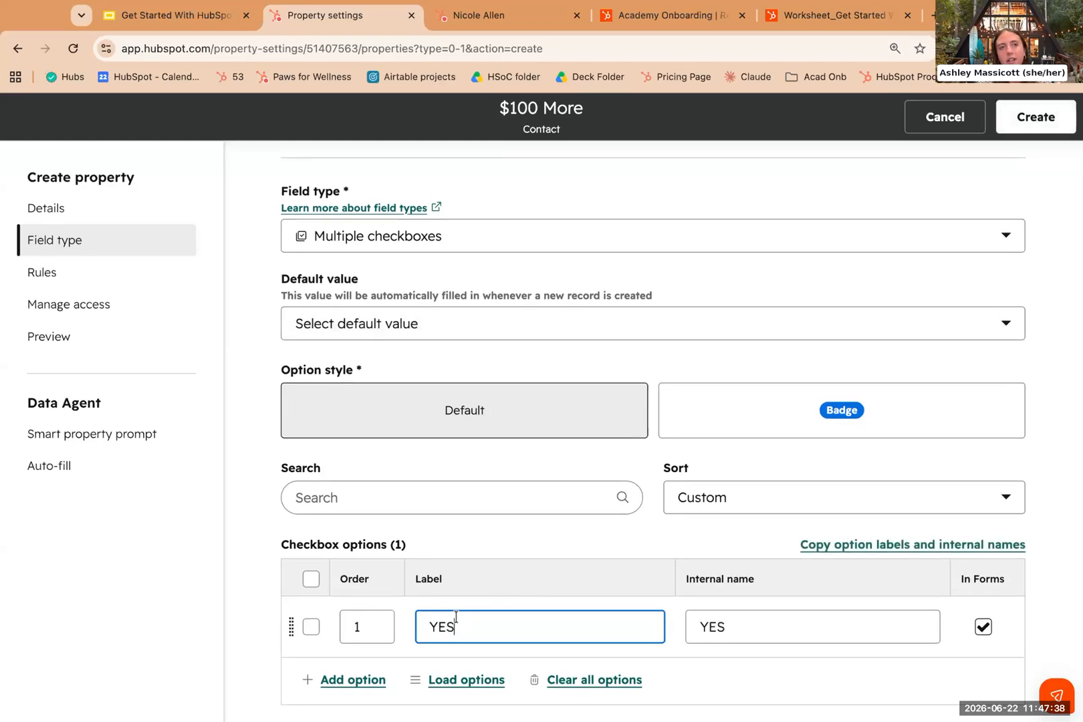
{"action": "left_click", "coordinate": [516, 520]}
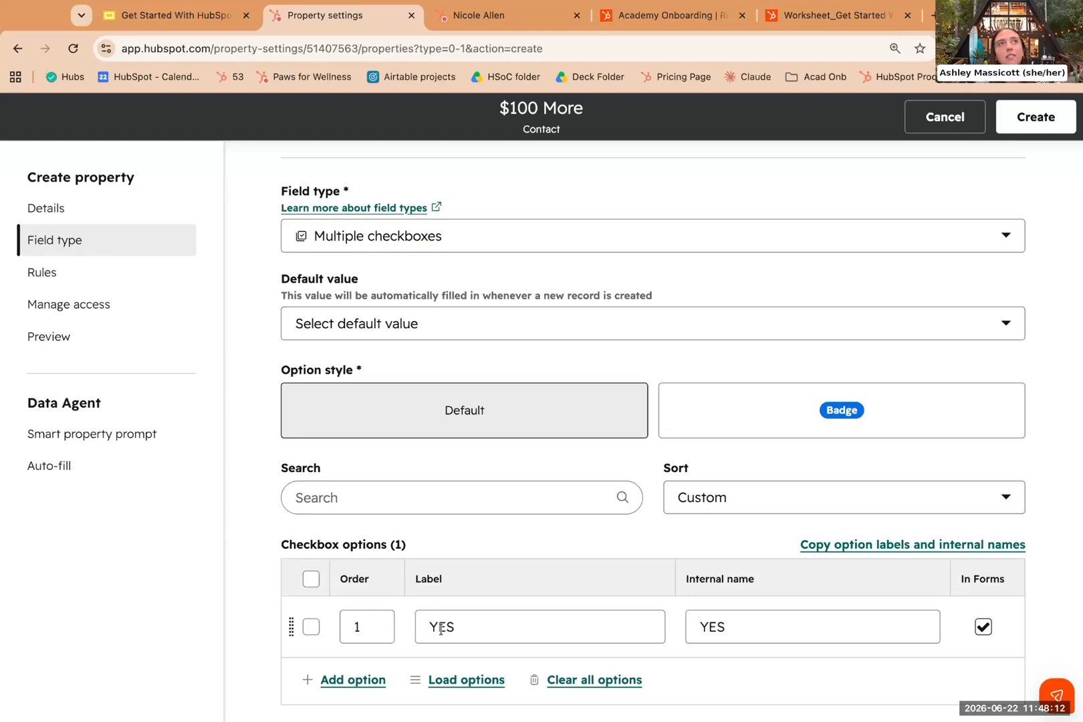
{"action": "left_click", "coordinate": [931, 127]}
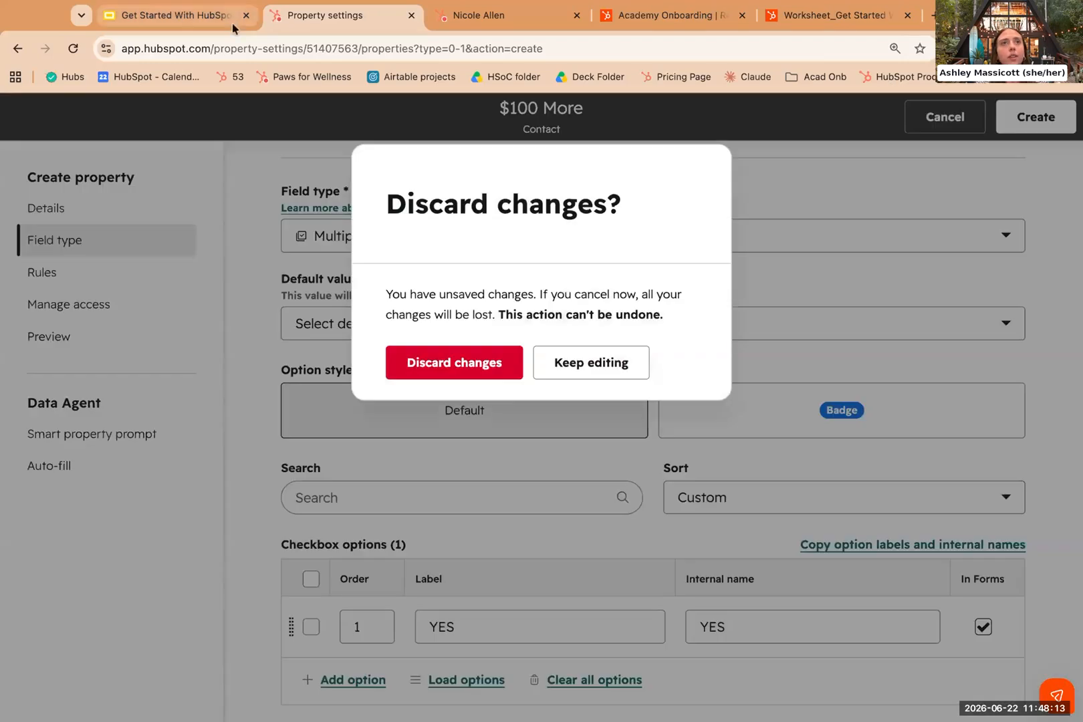
{"action": "left_click", "coordinate": [482, 371]}
Revisit the import activity slide and the Academy onboarding page, and return to the HubSpot property settings.
{"action": "left_click", "coordinate": [185, 17]}
{"action": "key", "text": "Left"}
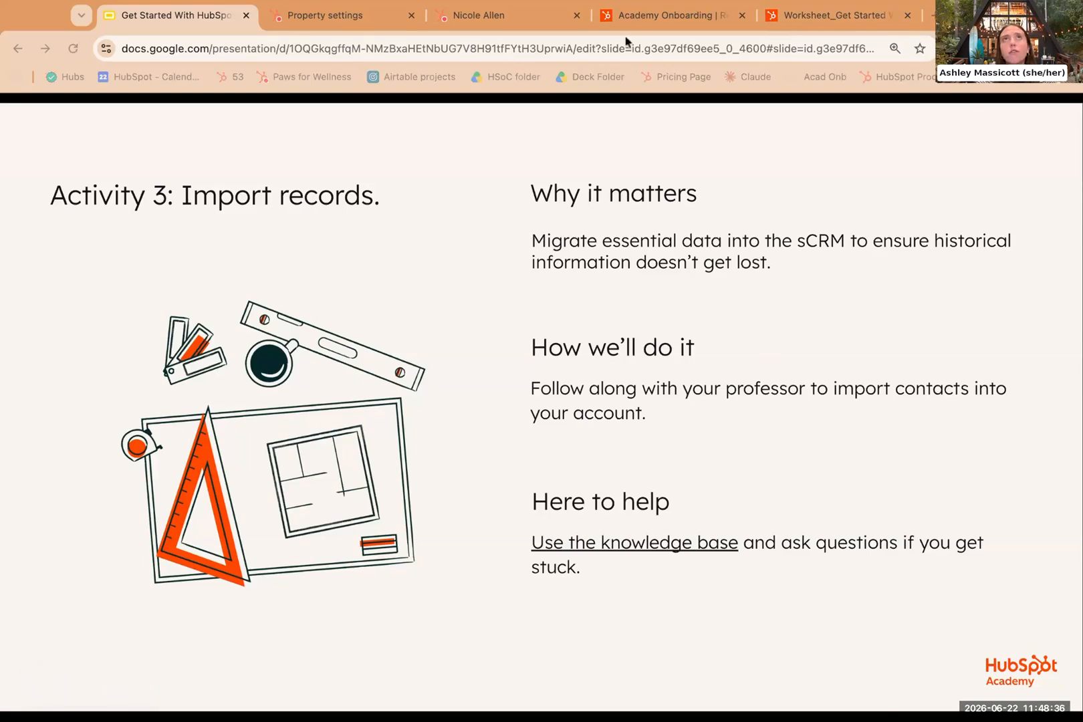
{"action": "left_click", "coordinate": [605, 16]}
{"action": "left_click", "coordinate": [307, 16]}
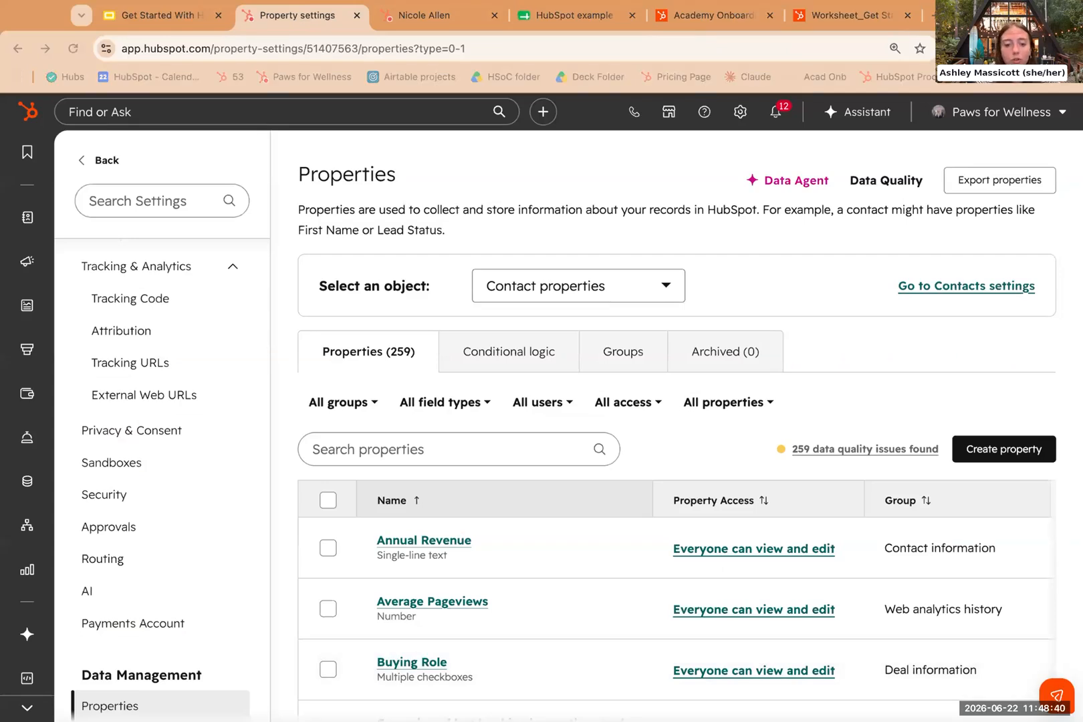
{"action": "left_click", "coordinate": [277, 384]}
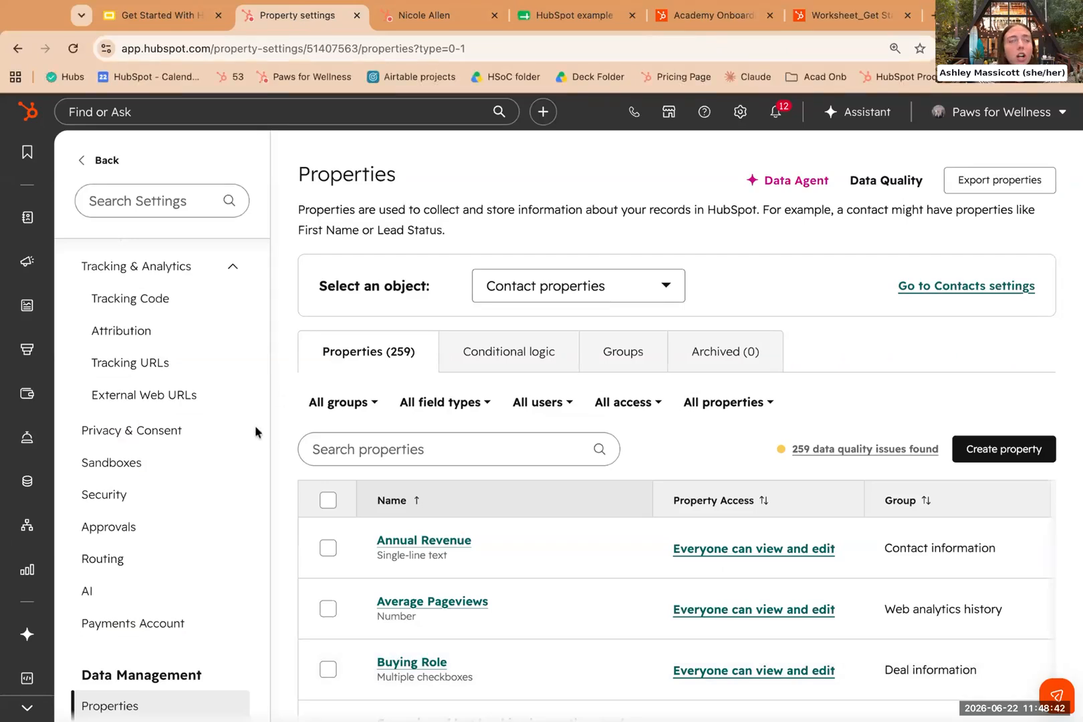
Go to the contacts list and start a contact import from a file, up to the choice of import type.
{"action": "mouse_move", "coordinate": [27, 217]}
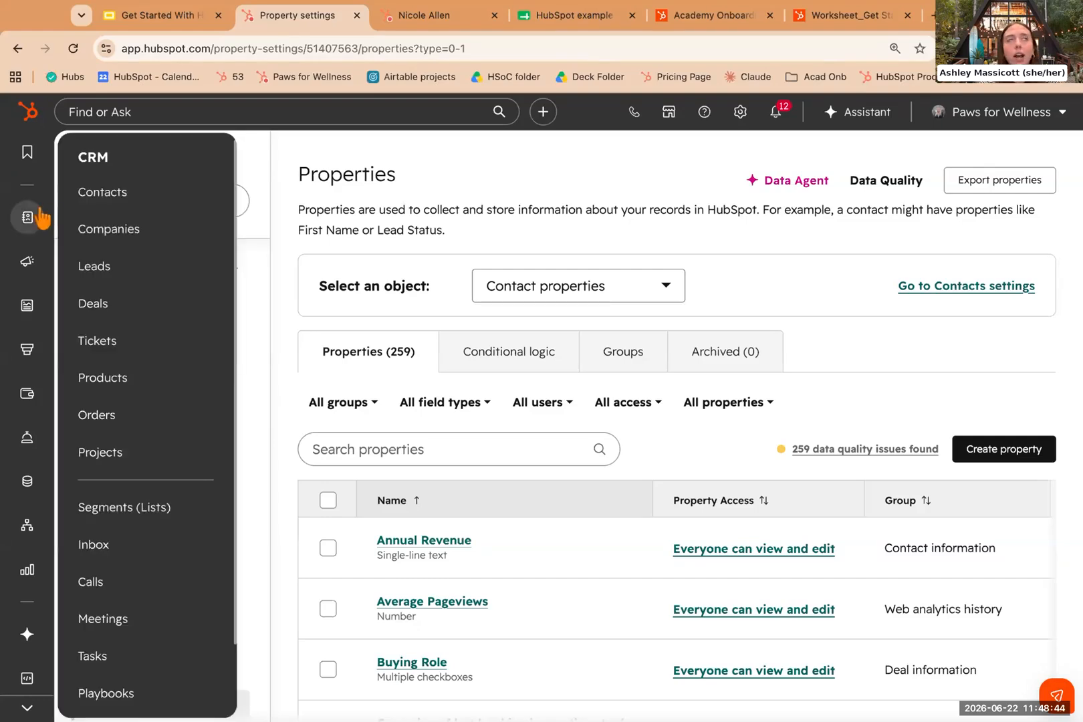
{"action": "left_click", "coordinate": [118, 195]}
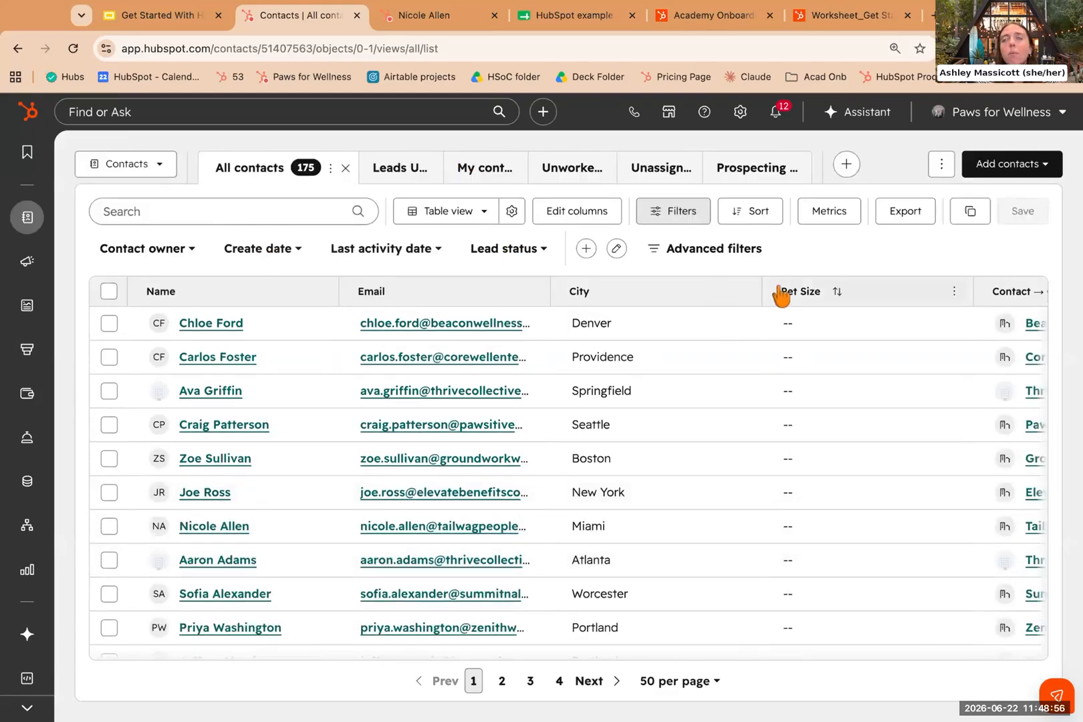
{"action": "left_click", "coordinate": [999, 176]}
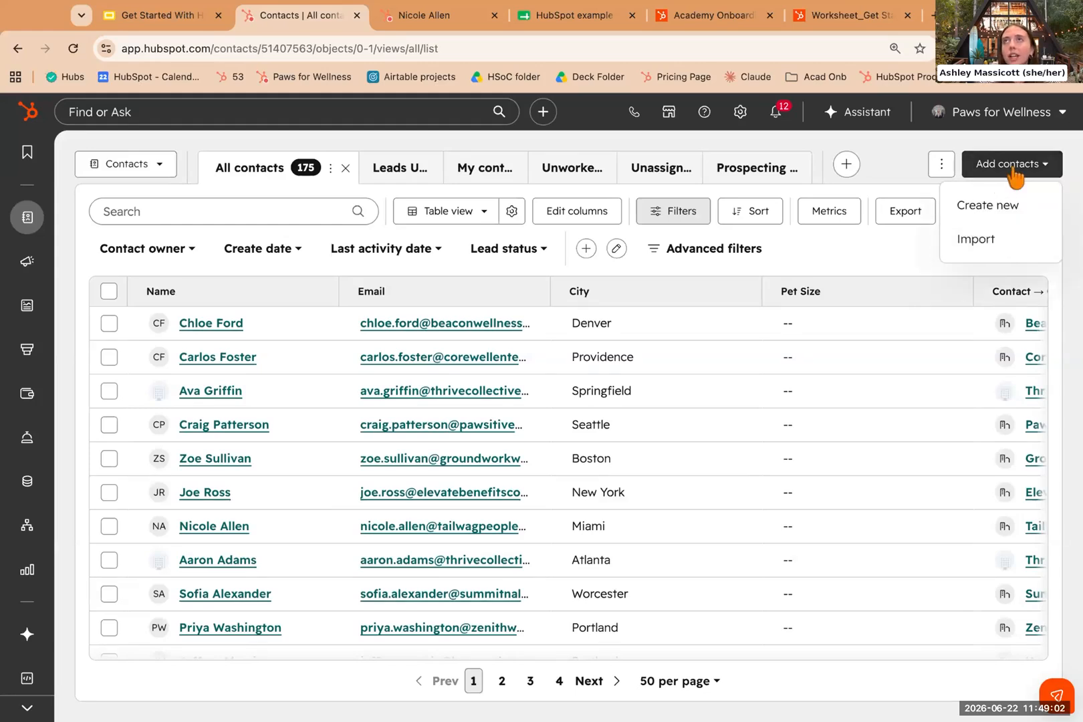
{"action": "left_click", "coordinate": [990, 248]}
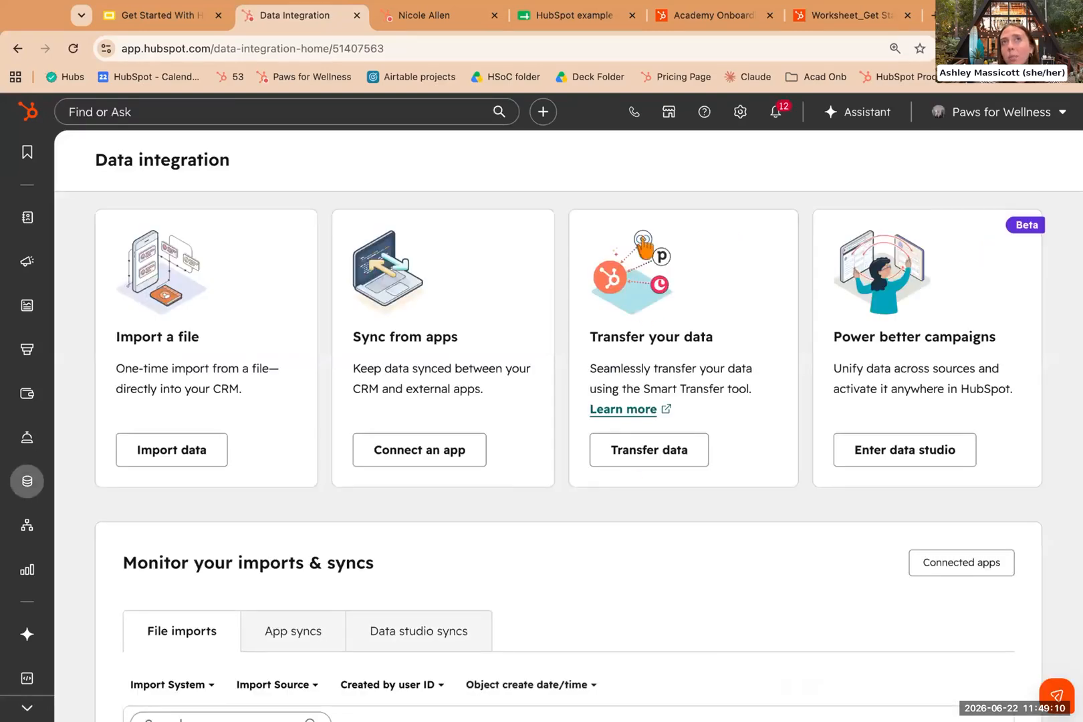
{"action": "triple_click", "coordinate": [584, 336]}
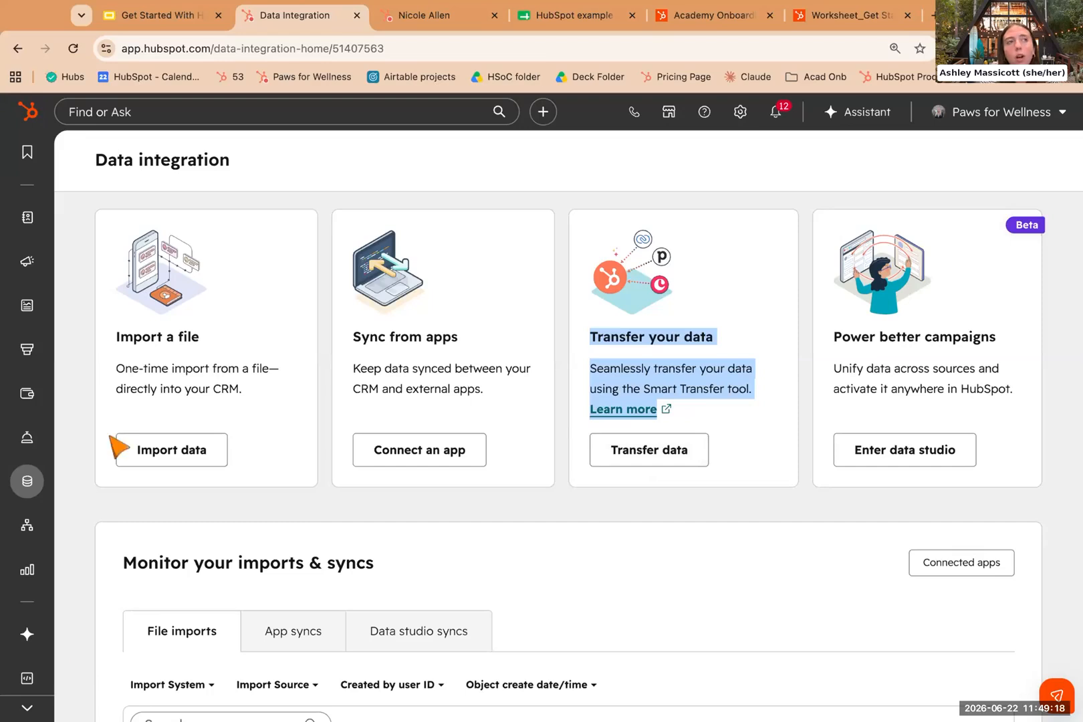
{"action": "left_click", "coordinate": [180, 473]}
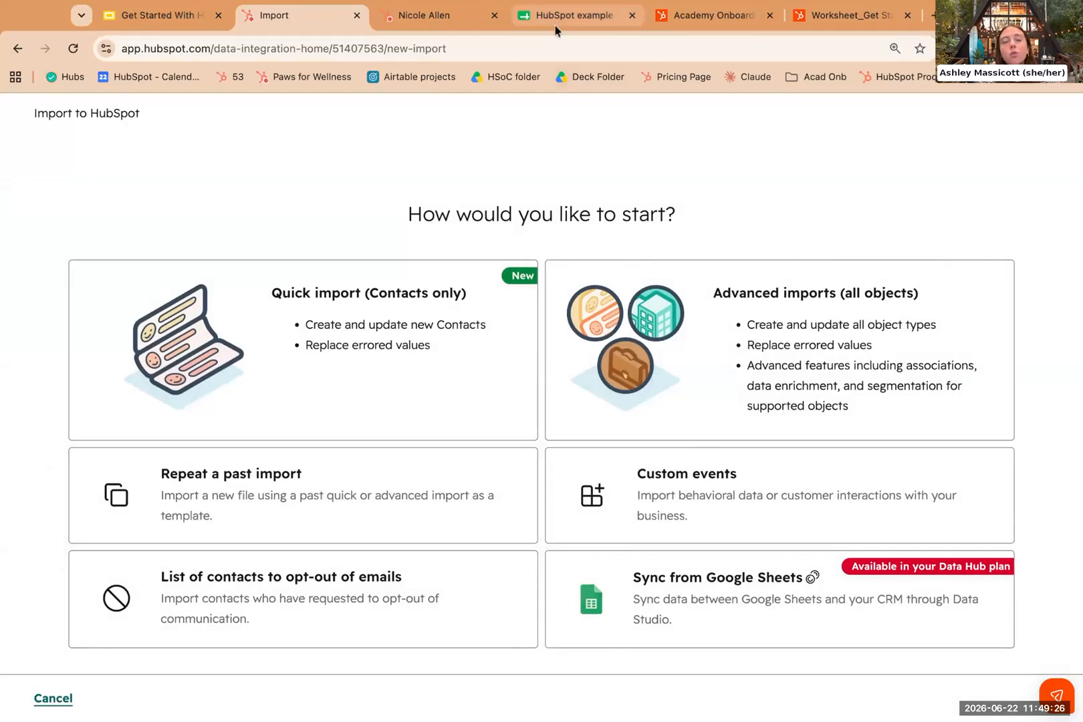
Switch to the HubSpot example contacts spreadsheet and select all the contacts' email addresses in C2:C26.
{"action": "left_click", "coordinate": [573, 15]}
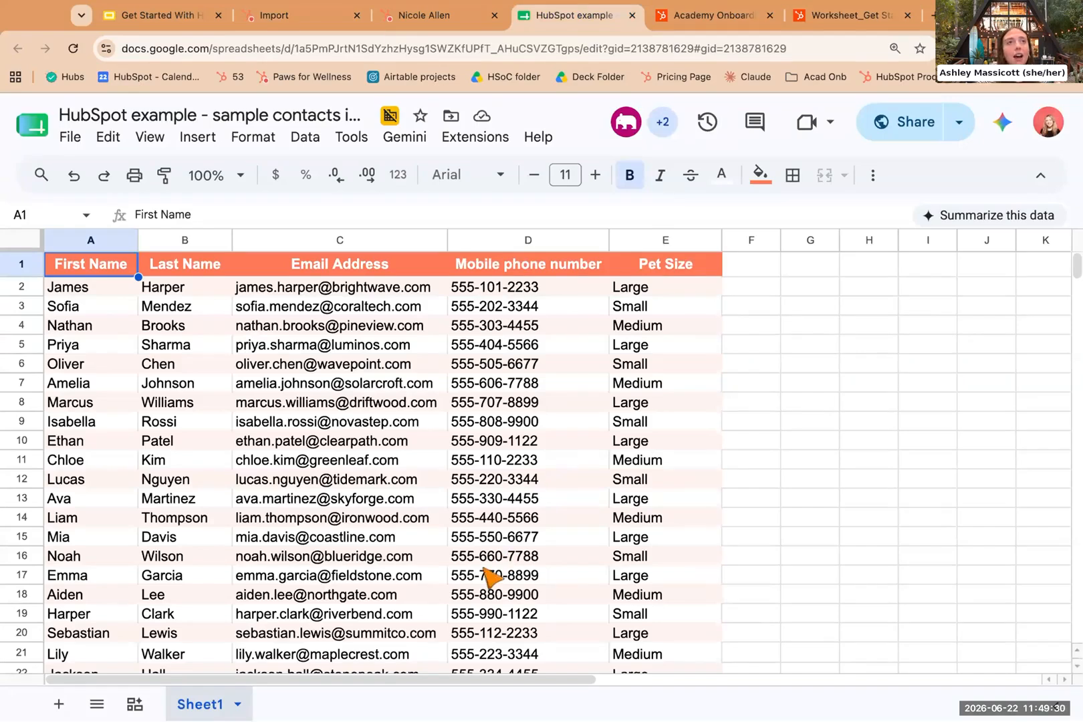
{"action": "left_click_drag", "start_coordinate": [425, 289], "coordinate": [425, 518]}
{"action": "key", "text": "shift+Down"}
{"action": "key", "text": "shift+Down"}
{"action": "key", "text": "shift+Down"}
{"action": "key", "text": "shift+Down"}
{"action": "key", "text": "shift+Down"}
{"action": "key", "text": "shift+Down"}
{"action": "key", "text": "shift+Down"}
{"action": "key", "text": "shift+Down"}
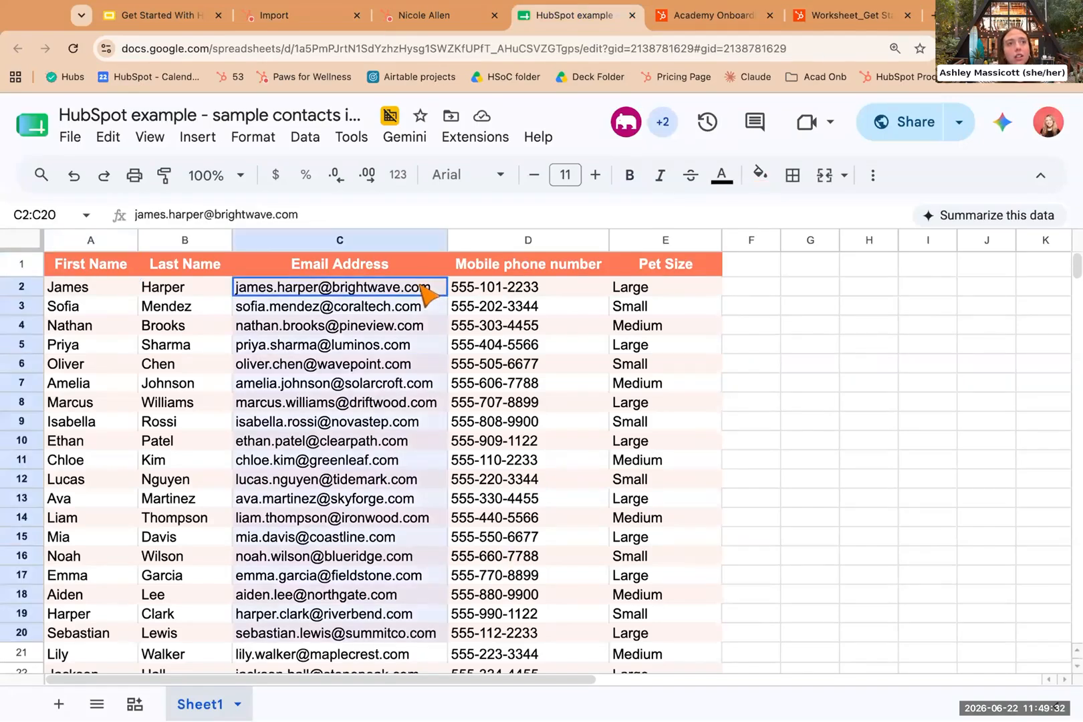
{"action": "key", "text": "shift+Down"}
{"action": "key", "text": "shift+Down"}
{"action": "key", "text": "shift+Down"}
{"action": "key", "text": "shift+Down"}
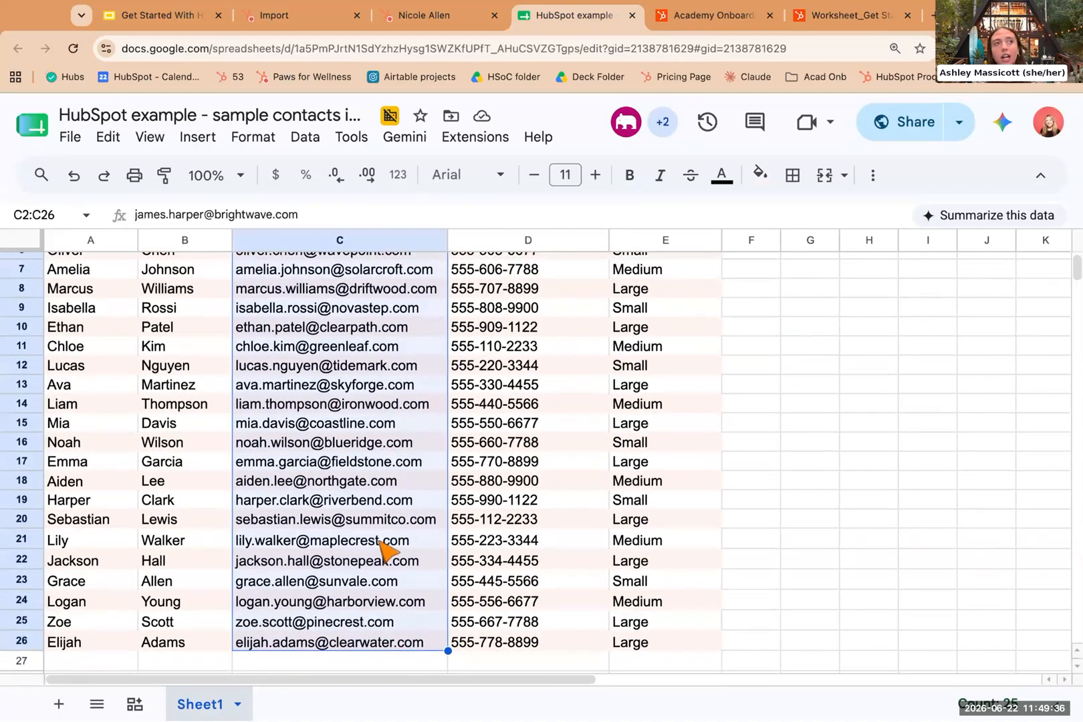
Inspect the first name and email cells of the sample contacts in rows 18 and 19 of the spreadsheet.
{"action": "left_click", "coordinate": [102, 500]}
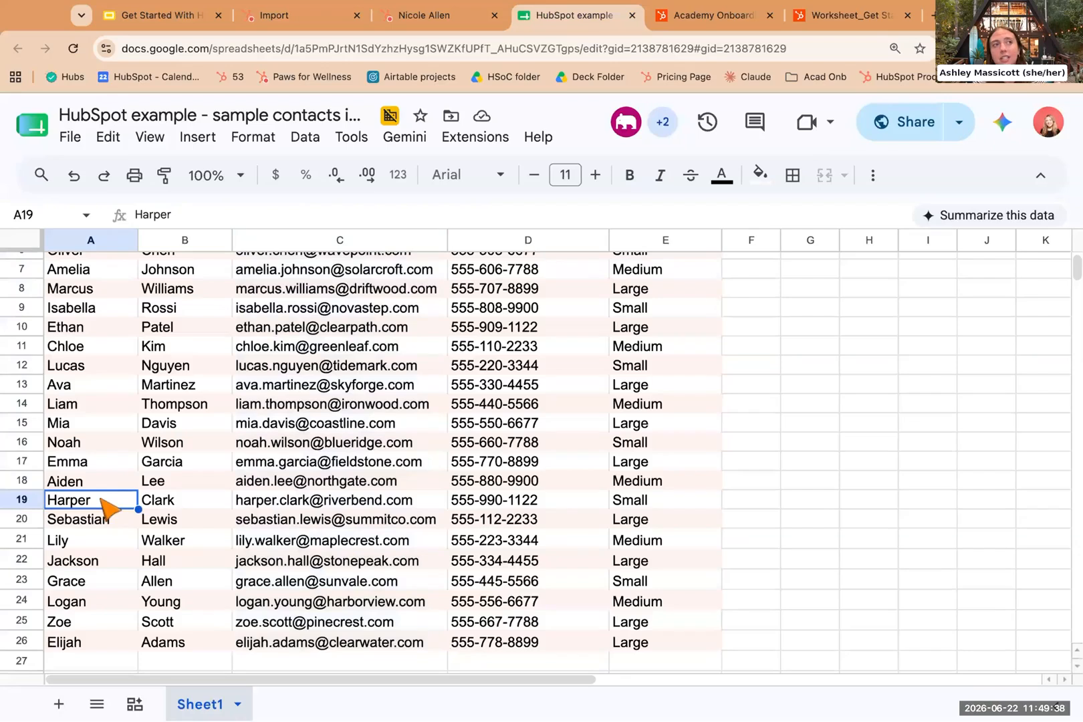
{"action": "left_click", "coordinate": [102, 480]}
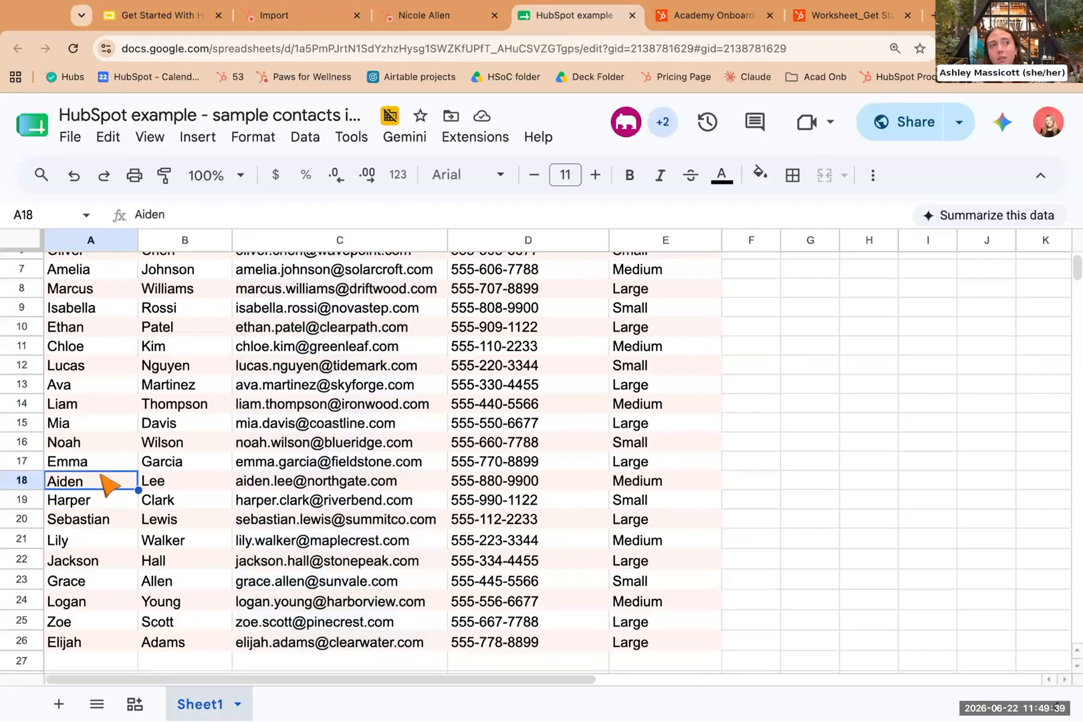
{"action": "left_click", "coordinate": [268, 505]}
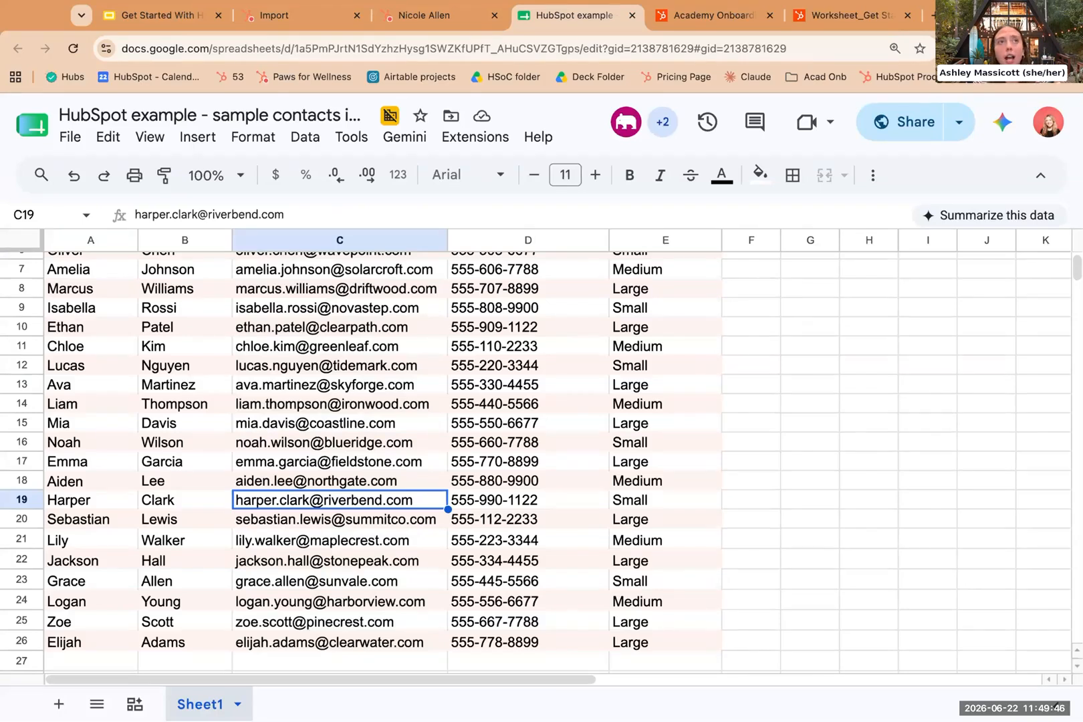
{"action": "scroll", "coordinate": [359, 349], "scroll_direction": "up", "scroll_amount": 3}
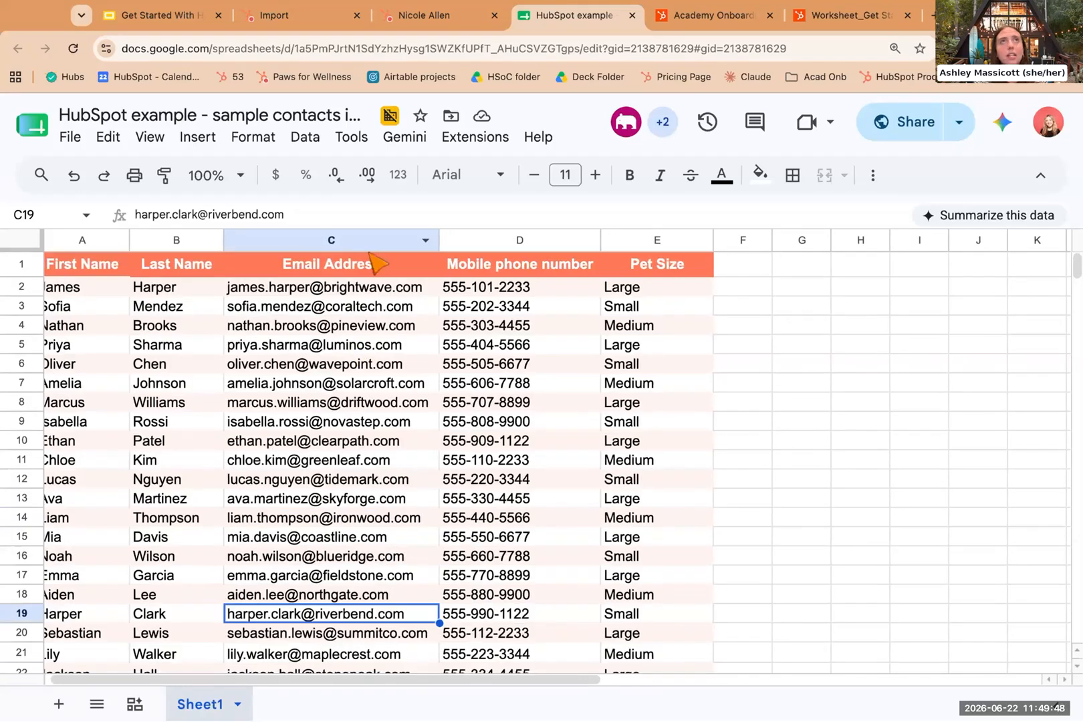
Switch back to the HubSpot import, start a quick contacts import, and upload "HubSpot example - sample contacts import file - Sheet1.csv" to reach property matching.
{"action": "left_click", "coordinate": [303, 32]}
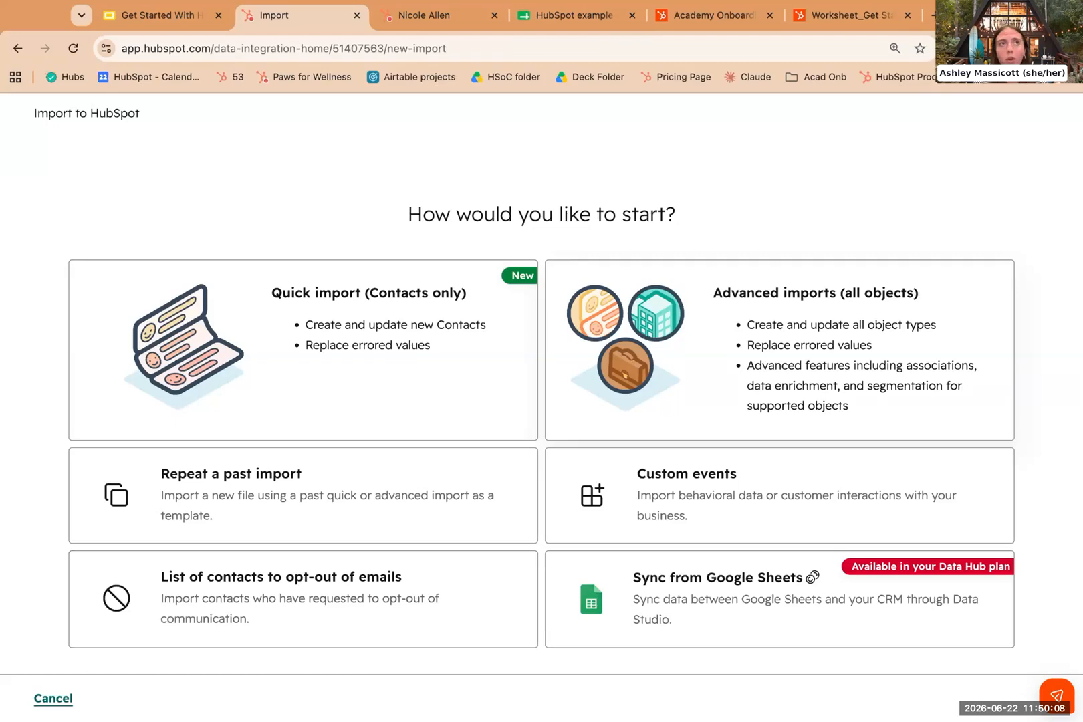
{"action": "left_click", "coordinate": [403, 361]}
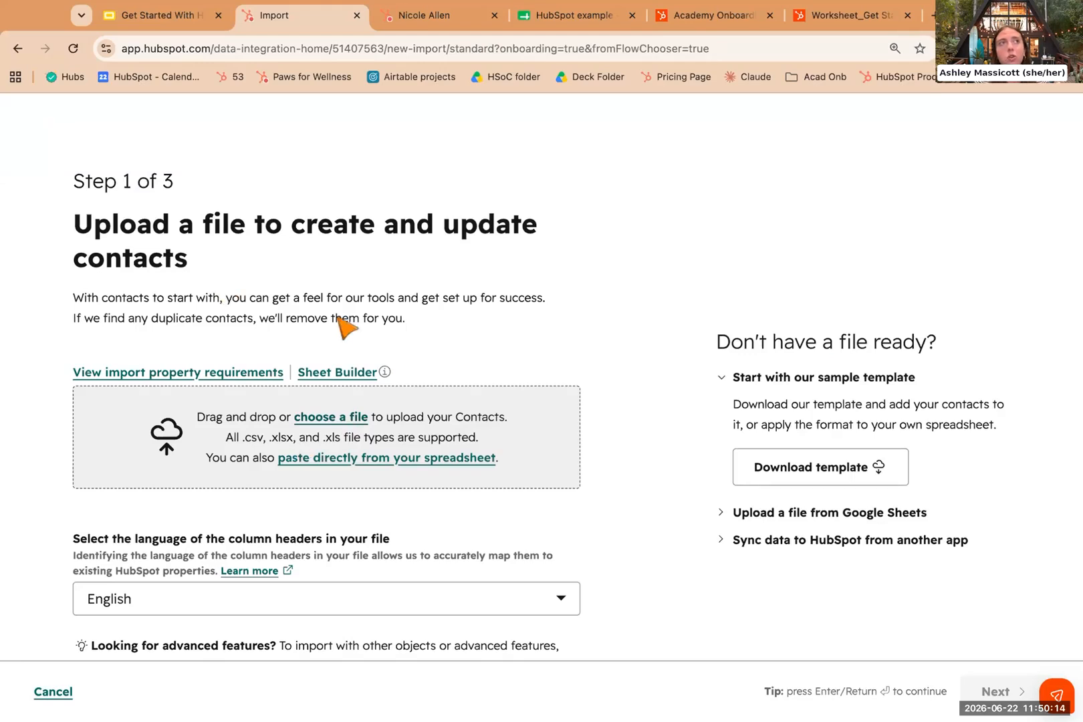
{"action": "left_click", "coordinate": [332, 420]}
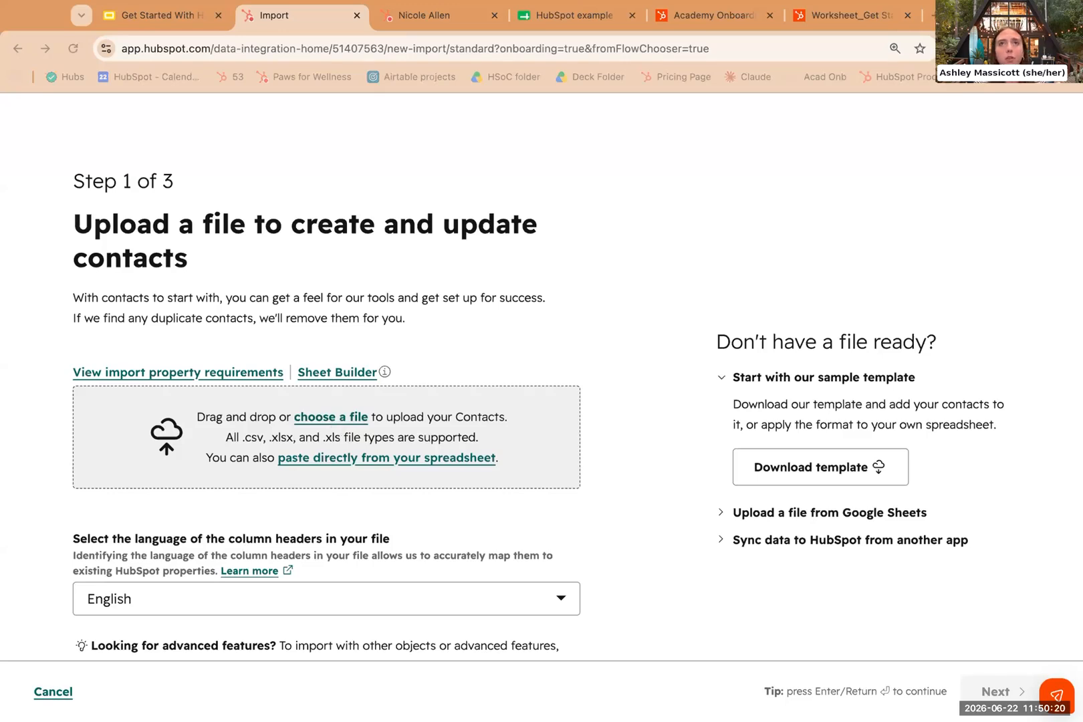
{"action": "left_click", "coordinate": [871, 598]}
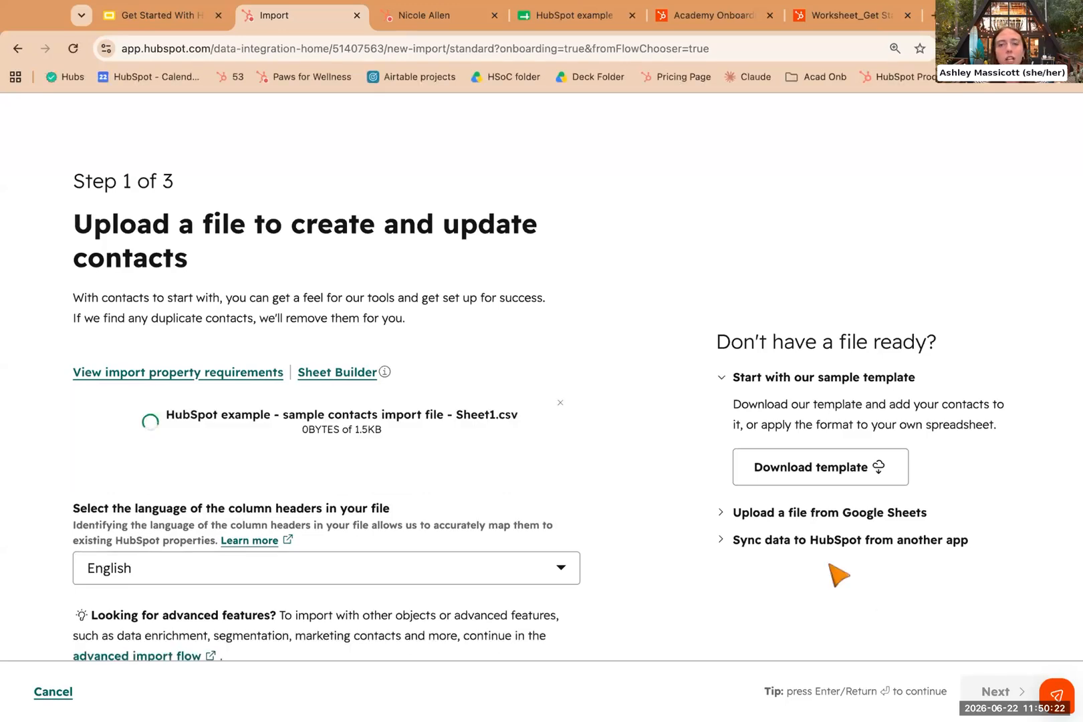
{"action": "scroll", "coordinate": [841, 641], "scroll_direction": "down", "scroll_amount": 1}
{"action": "left_click", "coordinate": [991, 692]}
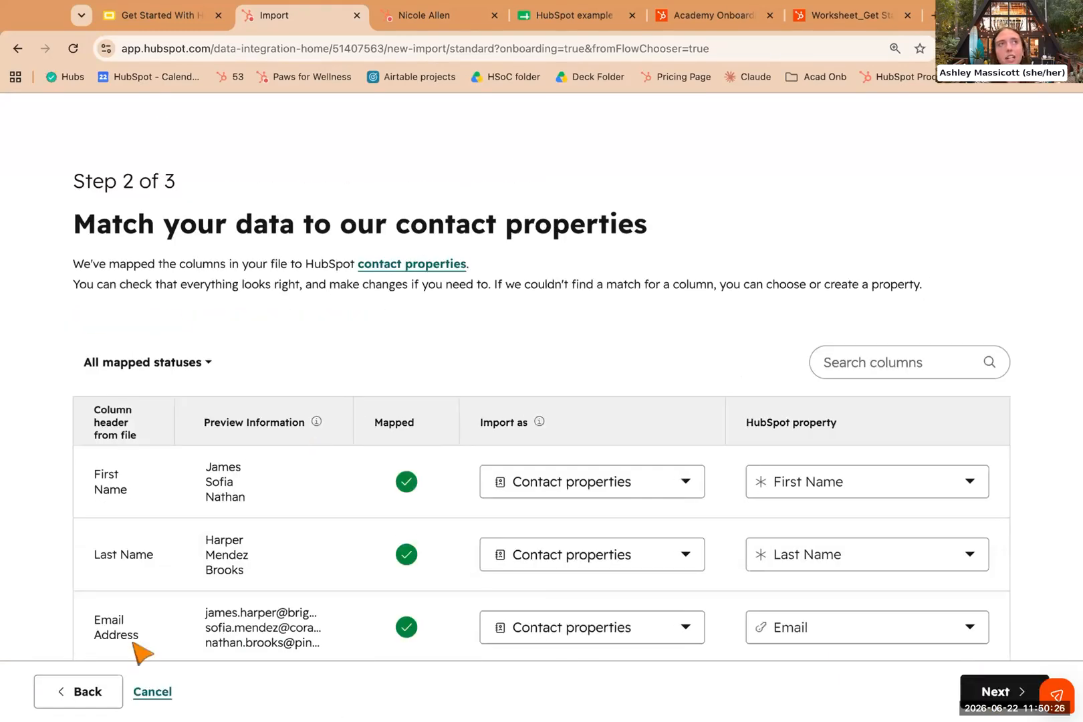
Check the spreadsheet's column headers from First Name to Pet Size against the import's property matching page.
{"action": "triple_click", "coordinate": [77, 185]}
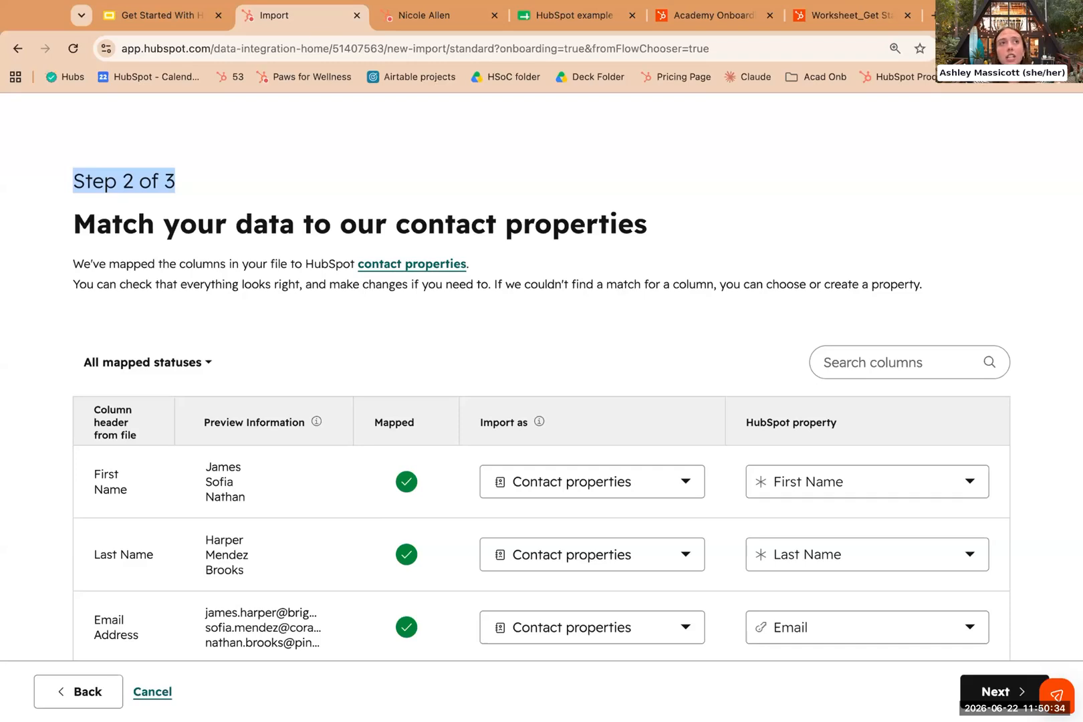
{"action": "left_click", "coordinate": [573, 15]}
{"action": "left_click", "coordinate": [78, 271]}
{"action": "left_click", "coordinate": [192, 261]}
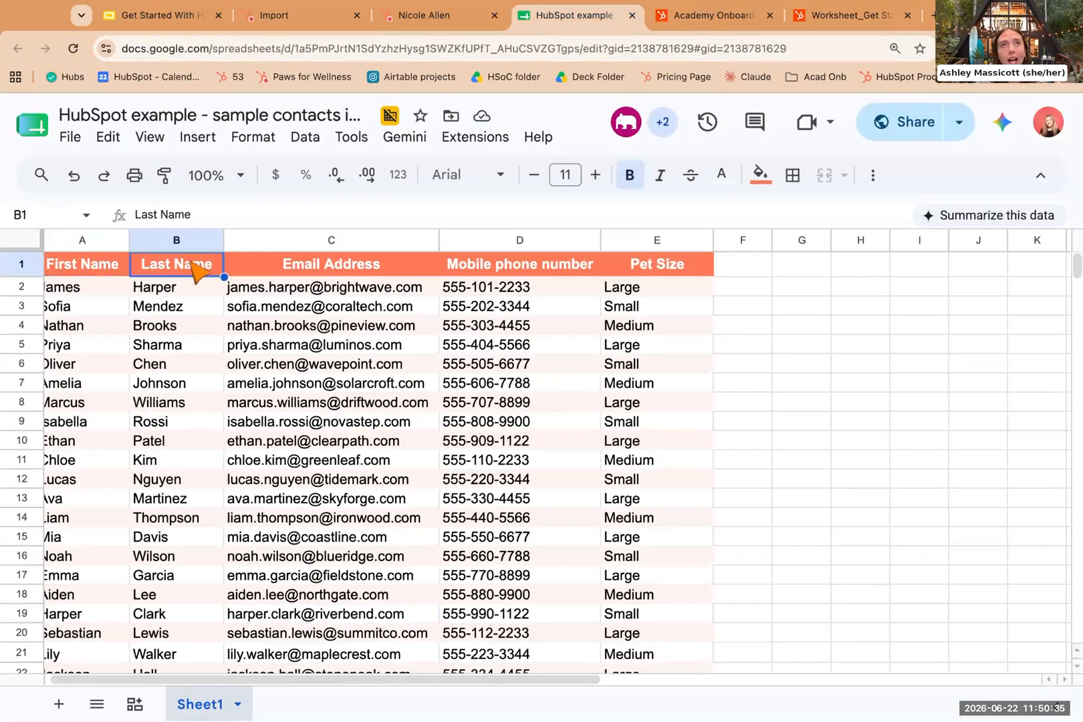
{"action": "left_click", "coordinate": [311, 269]}
{"action": "left_click", "coordinate": [526, 272]}
{"action": "left_click", "coordinate": [651, 274]}
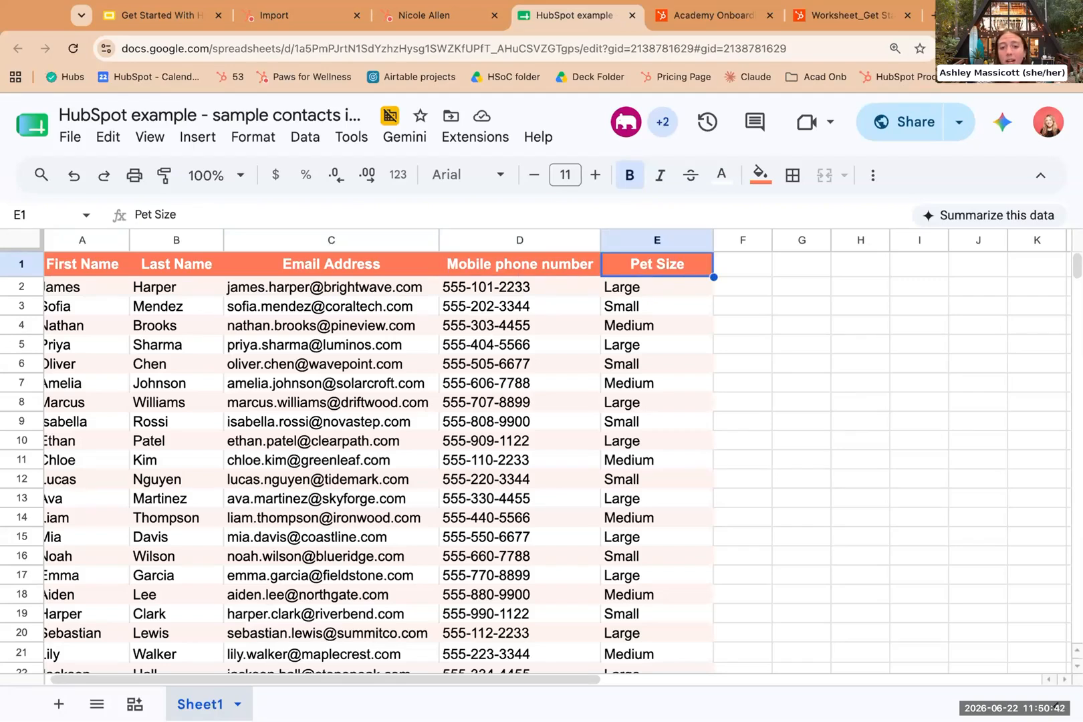
{"action": "left_click", "coordinate": [553, 268]}
{"action": "left_click", "coordinate": [362, 266]}
{"action": "left_click", "coordinate": [200, 266]}
{"action": "left_click", "coordinate": [101, 267]}
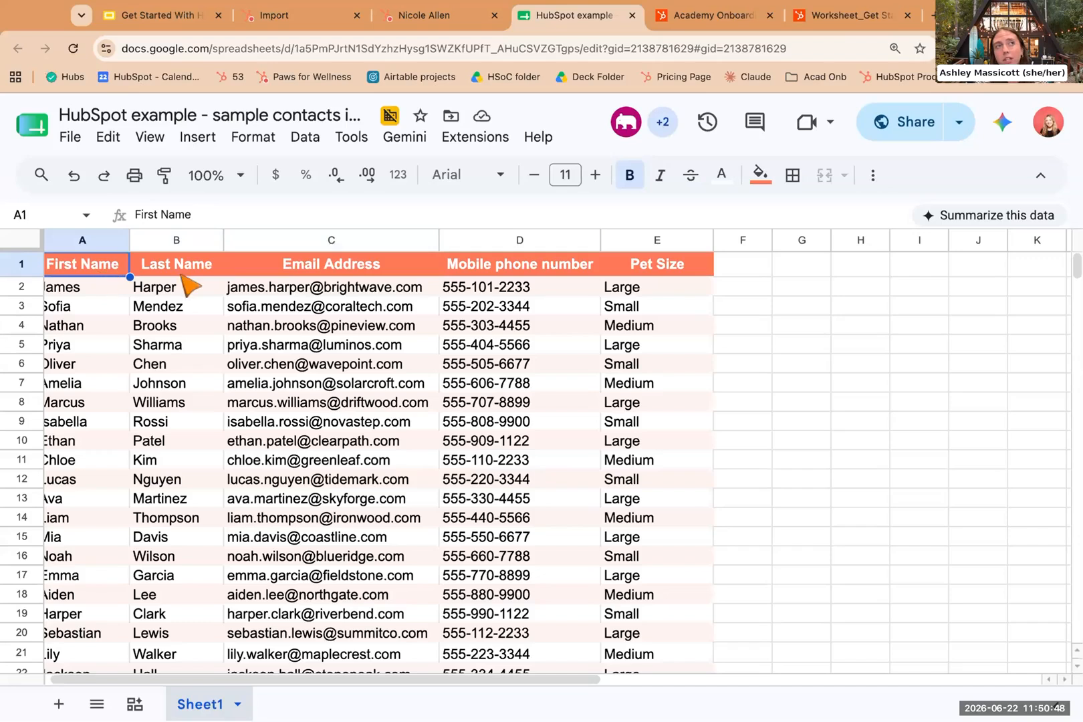
{"action": "left_click", "coordinate": [291, 19]}
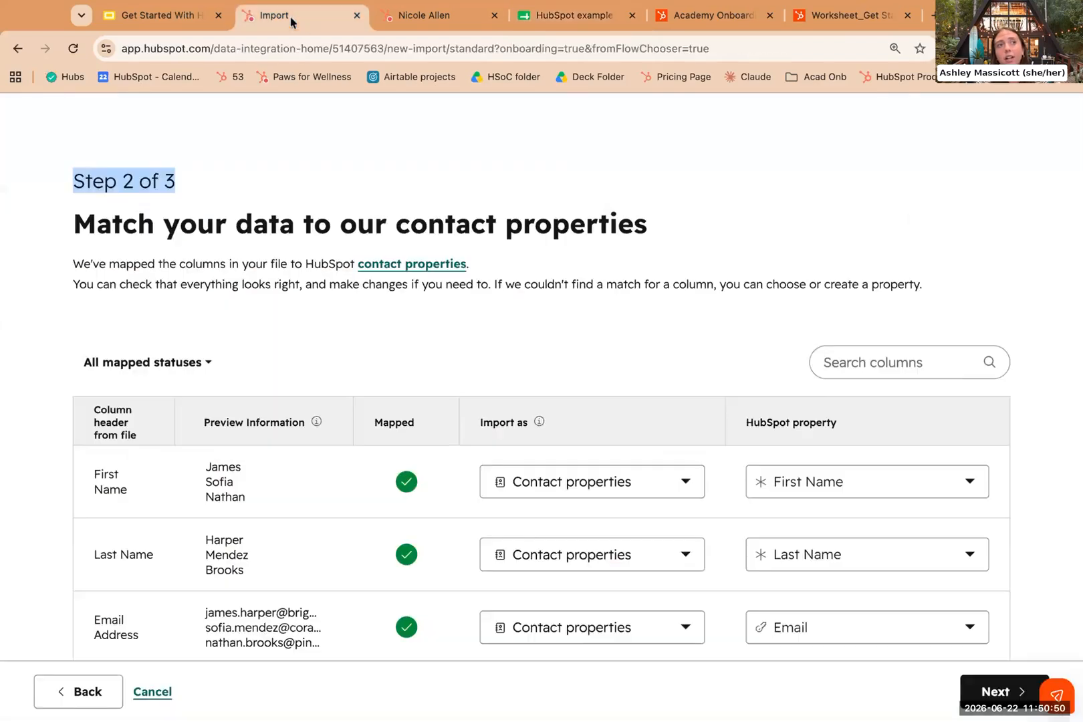
Review the column-to-property mapping and preview creating a new Pet Size property from its column, leaving without creating it.
{"action": "scroll", "coordinate": [261, 460], "scroll_direction": "down", "scroll_amount": 3}
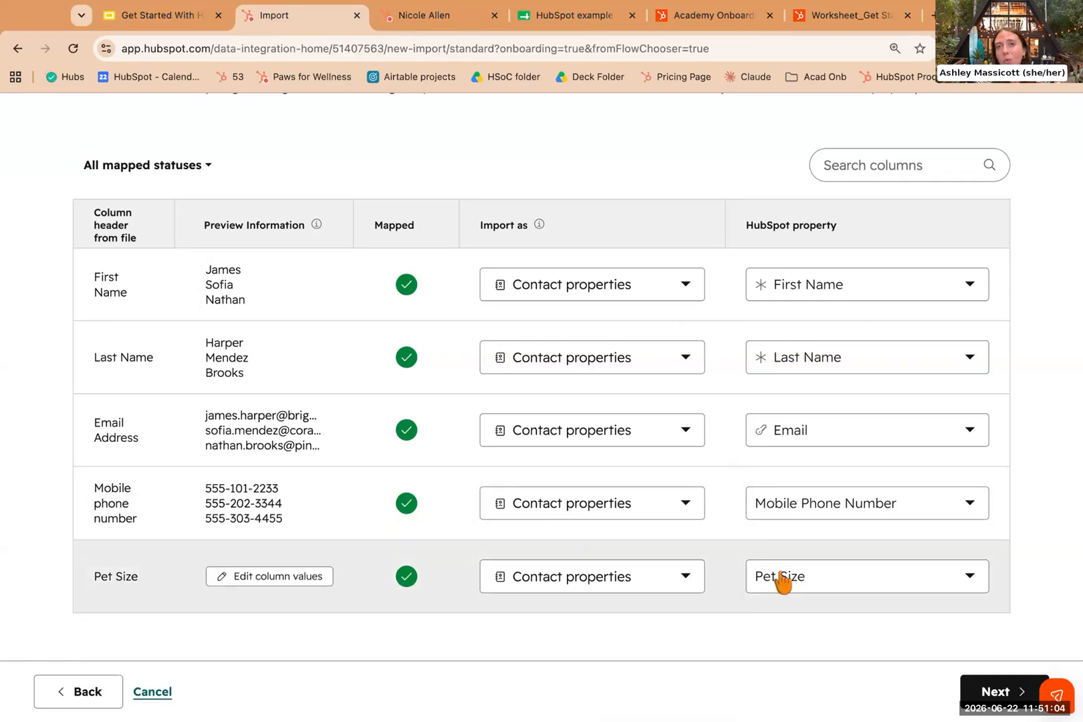
{"action": "triple_click", "coordinate": [744, 227]}
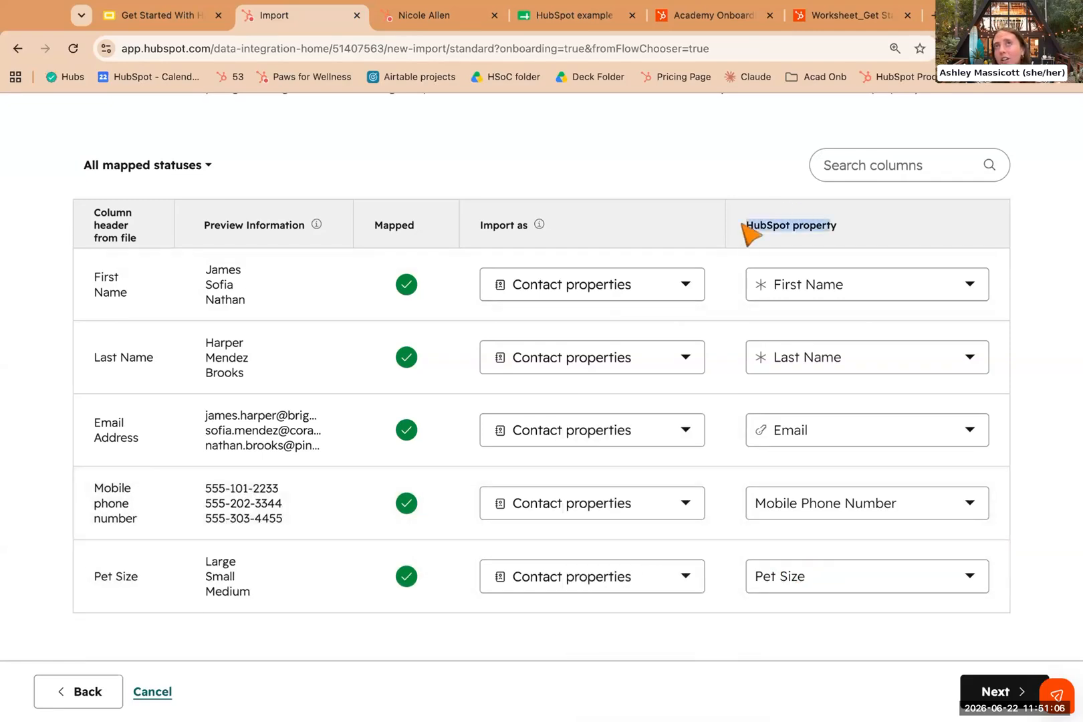
{"action": "left_click", "coordinate": [790, 585]}
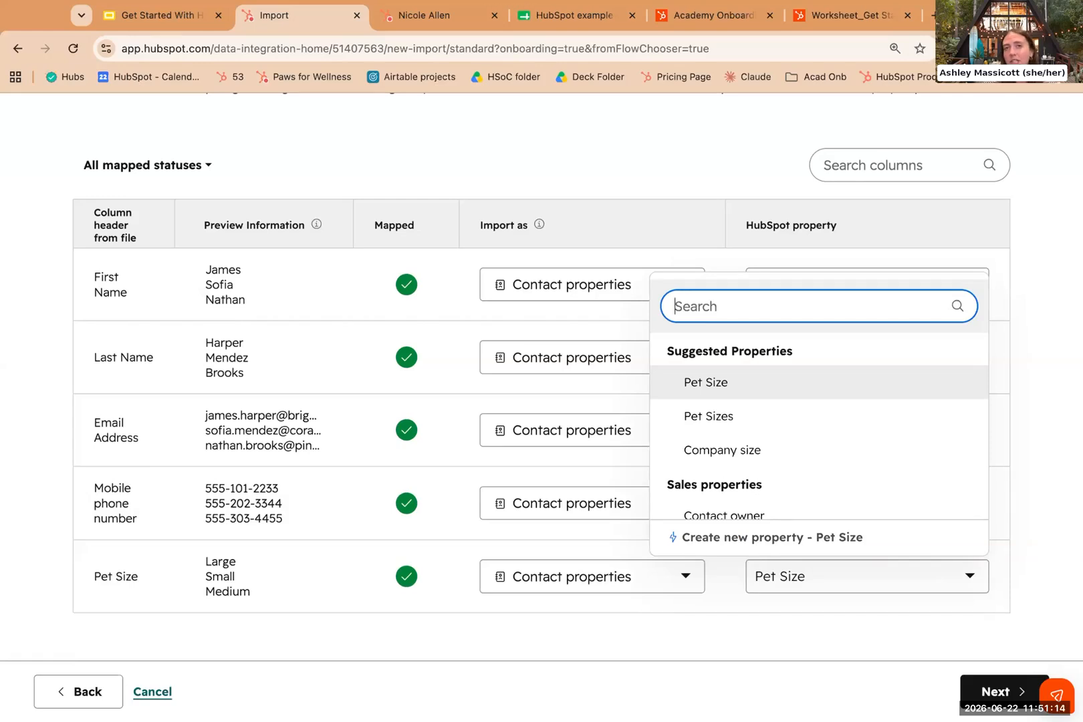
{"action": "left_click", "coordinate": [772, 537]}
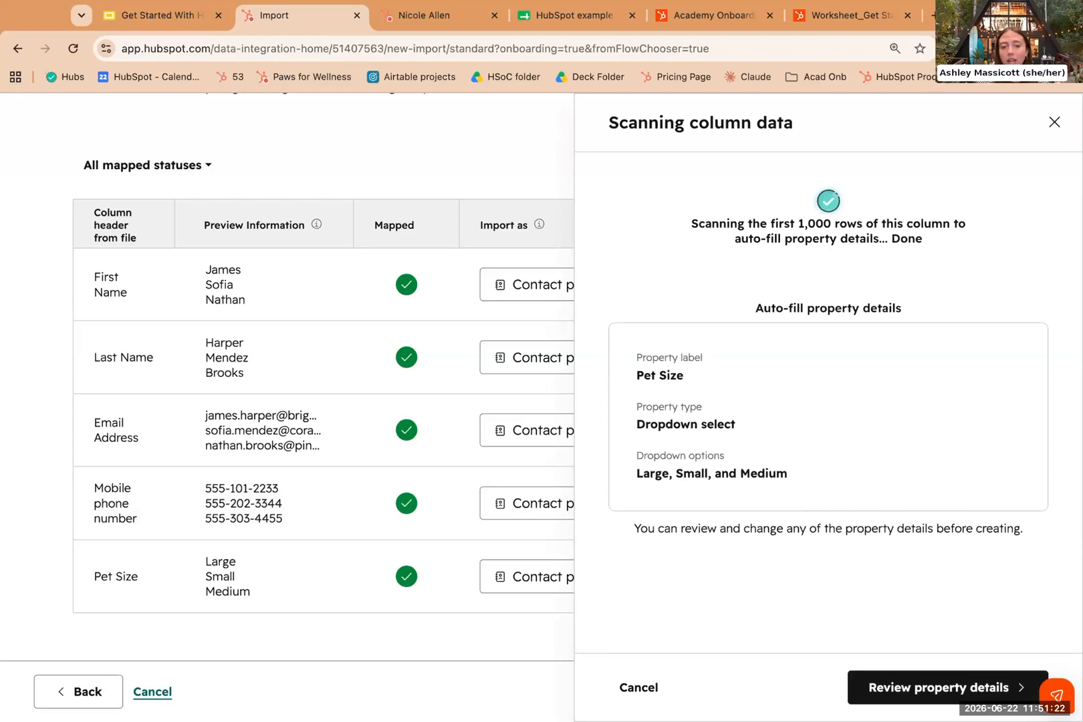
{"action": "left_click", "coordinate": [1054, 123]}
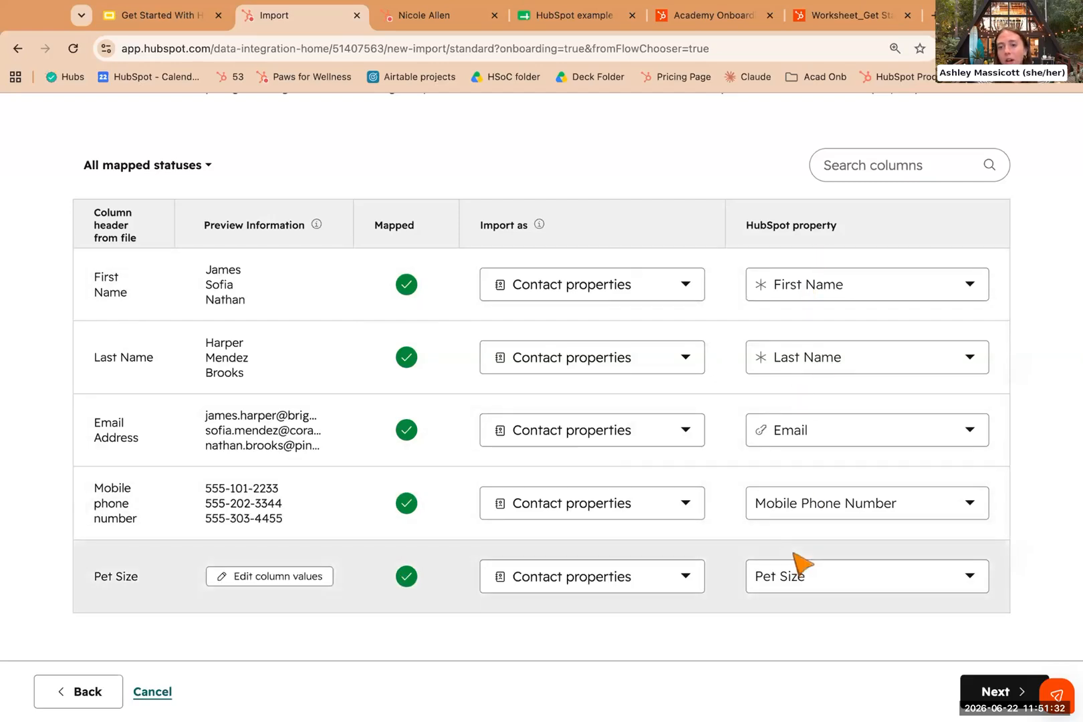
Accept the column mapping, agree that the contacts expect to hear from the organization, and finish the import under its default name.
{"action": "left_click", "coordinate": [989, 691]}
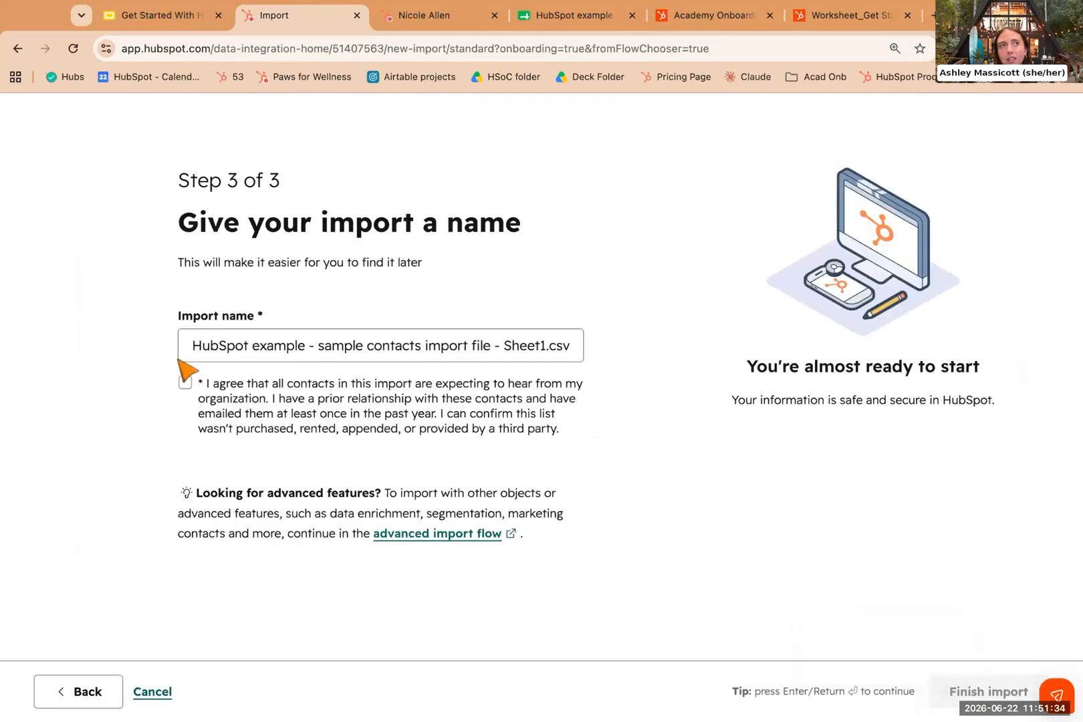
{"action": "left_click", "coordinate": [185, 382]}
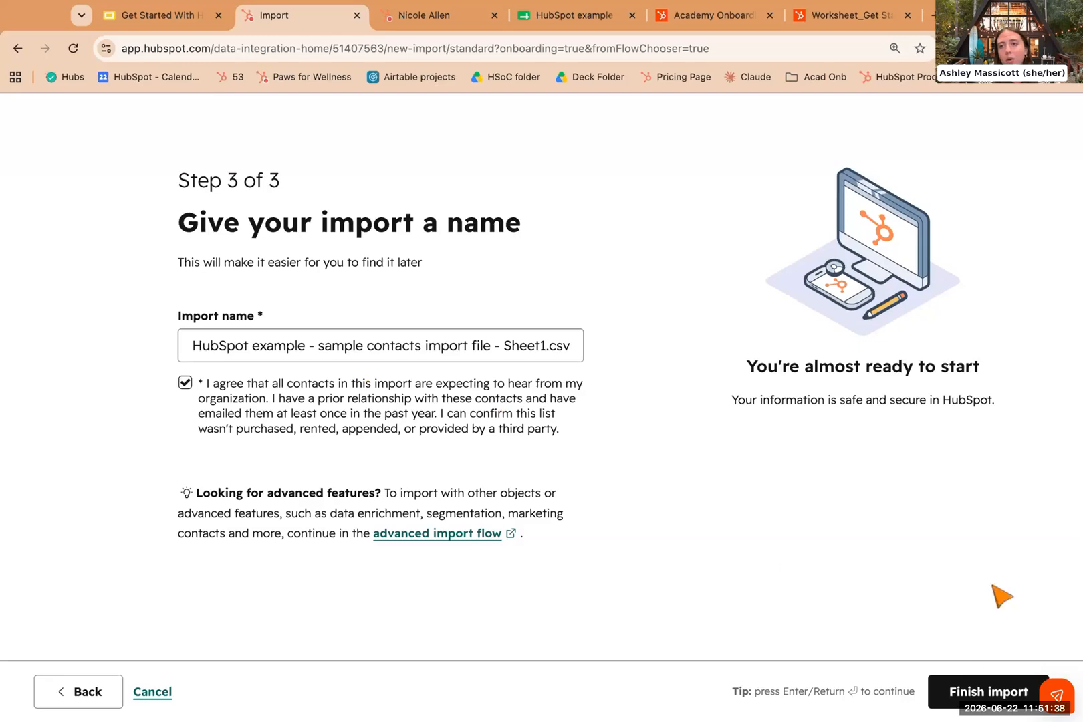
{"action": "left_click", "coordinate": [955, 689]}
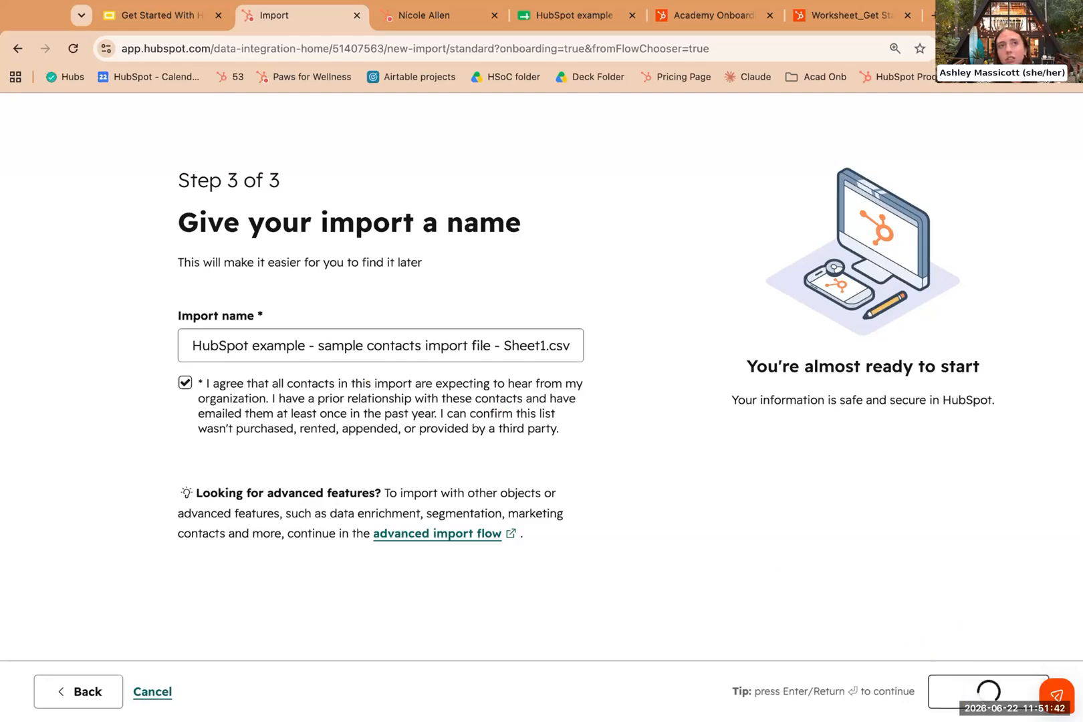
{"action": "scroll", "coordinate": [508, 442], "scroll_direction": "down", "scroll_amount": 2}
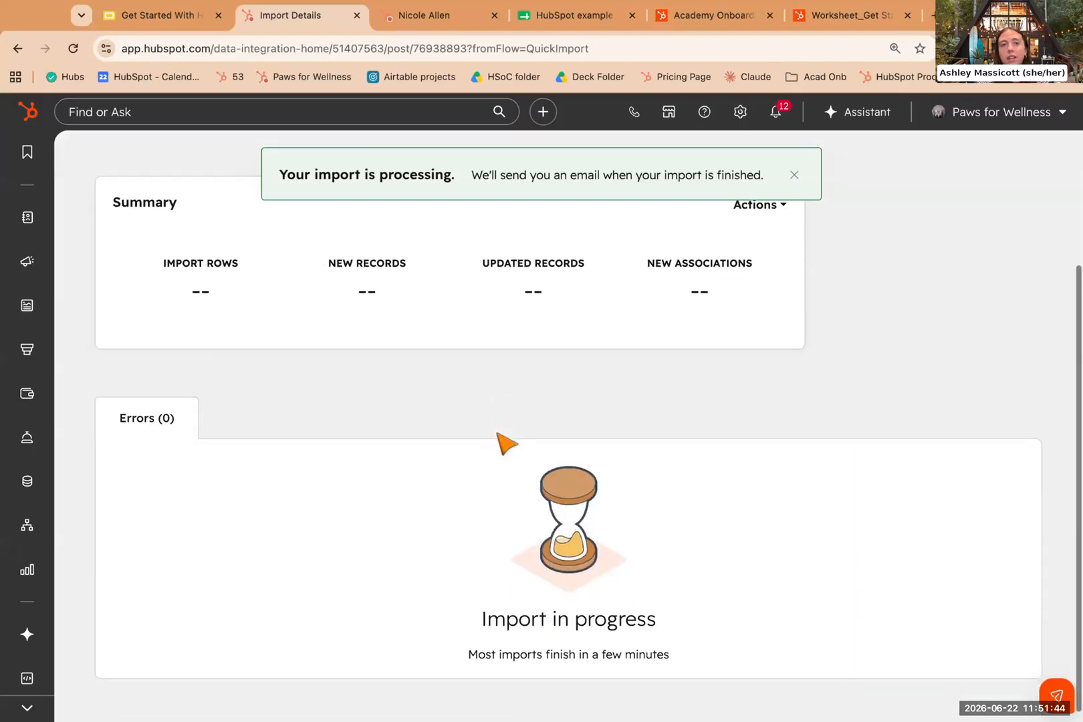
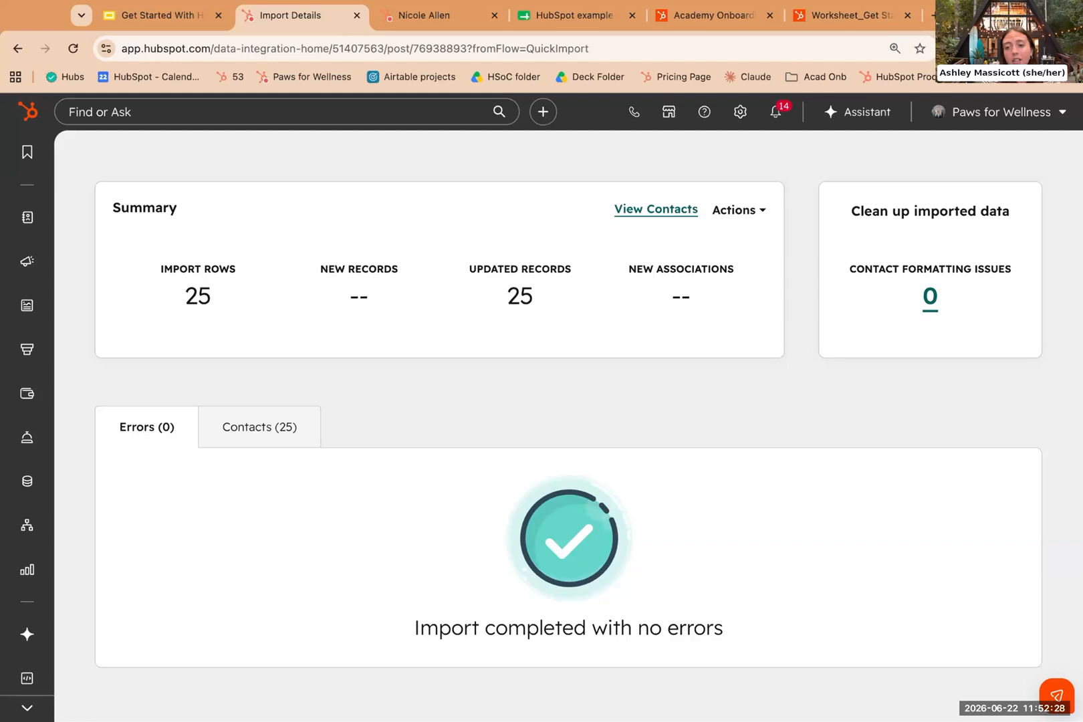
Open the list of contacts from the completed import and reload the page to view their records.
{"action": "left_click", "coordinate": [230, 429]}
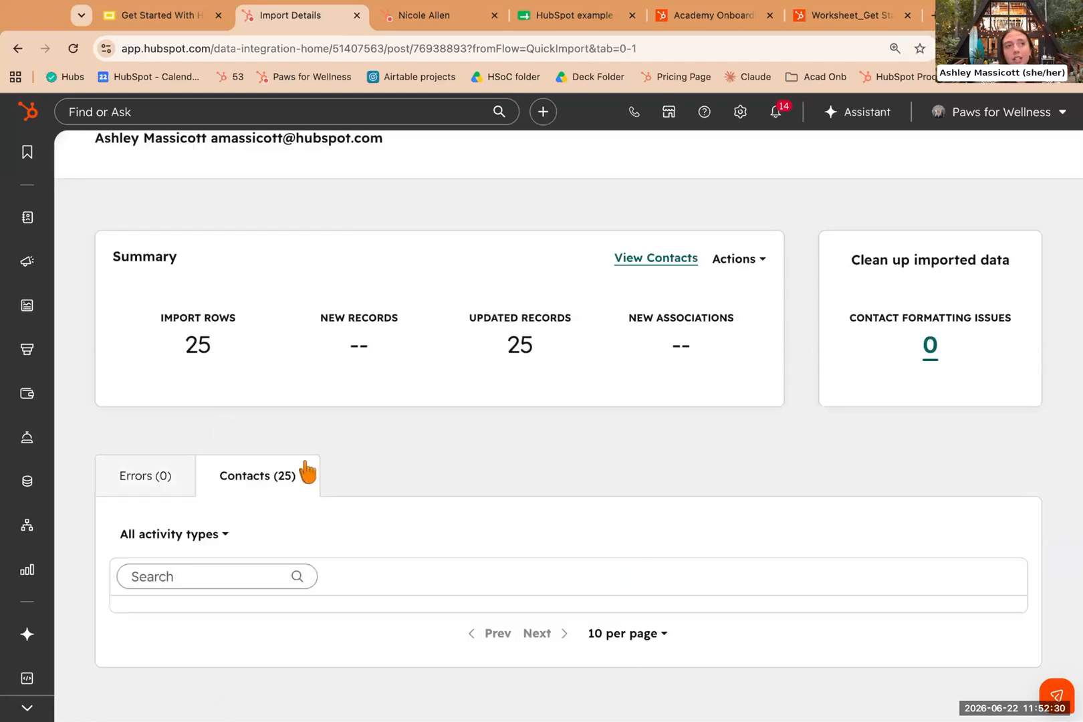
{"action": "left_click", "coordinate": [73, 49]}
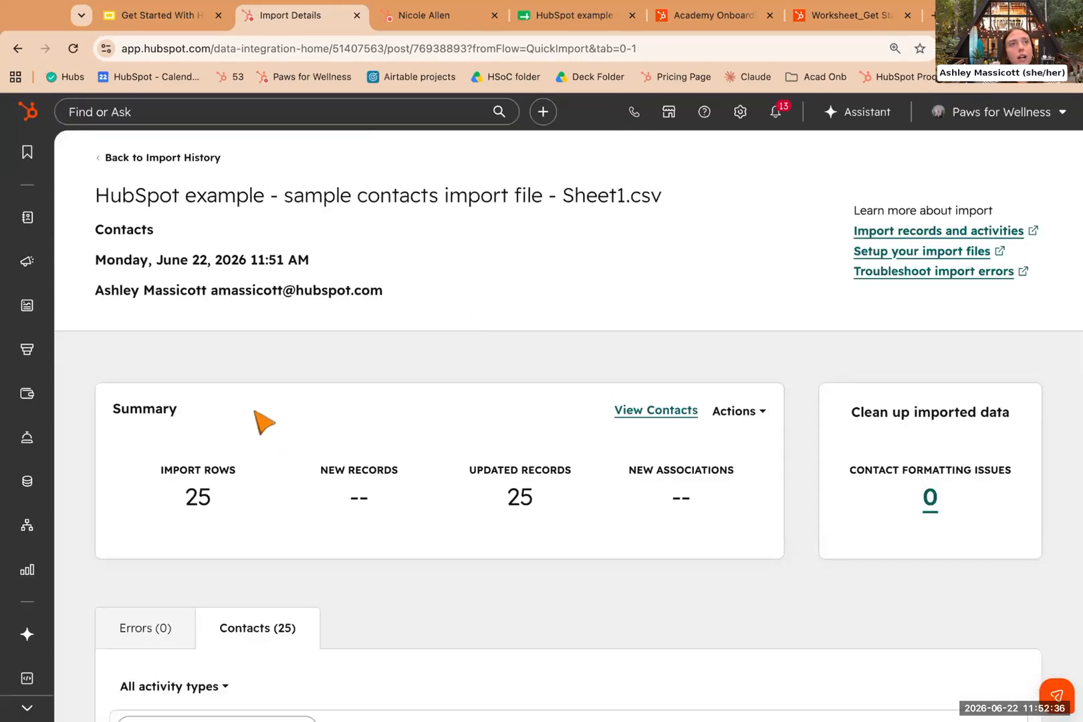
{"action": "scroll", "coordinate": [205, 382], "scroll_direction": "down", "scroll_amount": 5}
{"action": "scroll", "coordinate": [232, 665], "scroll_direction": "down", "scroll_amount": 4}
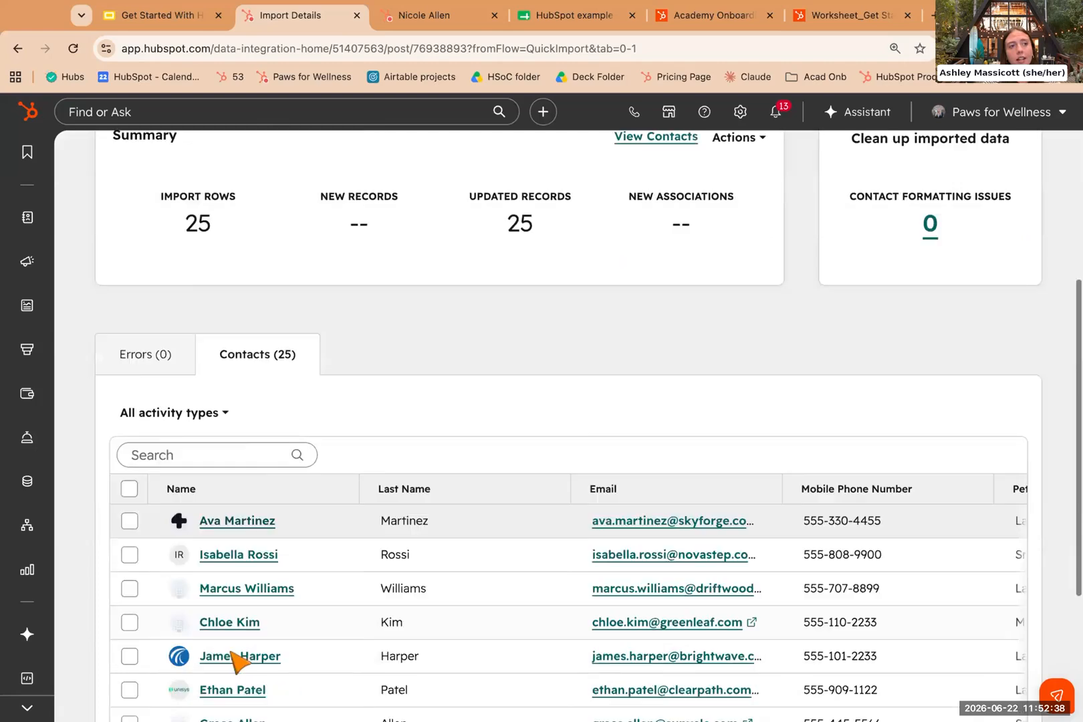
Select all imported contacts shown on the page and examine the additional bulk actions available for them.
{"action": "left_click", "coordinate": [129, 382]}
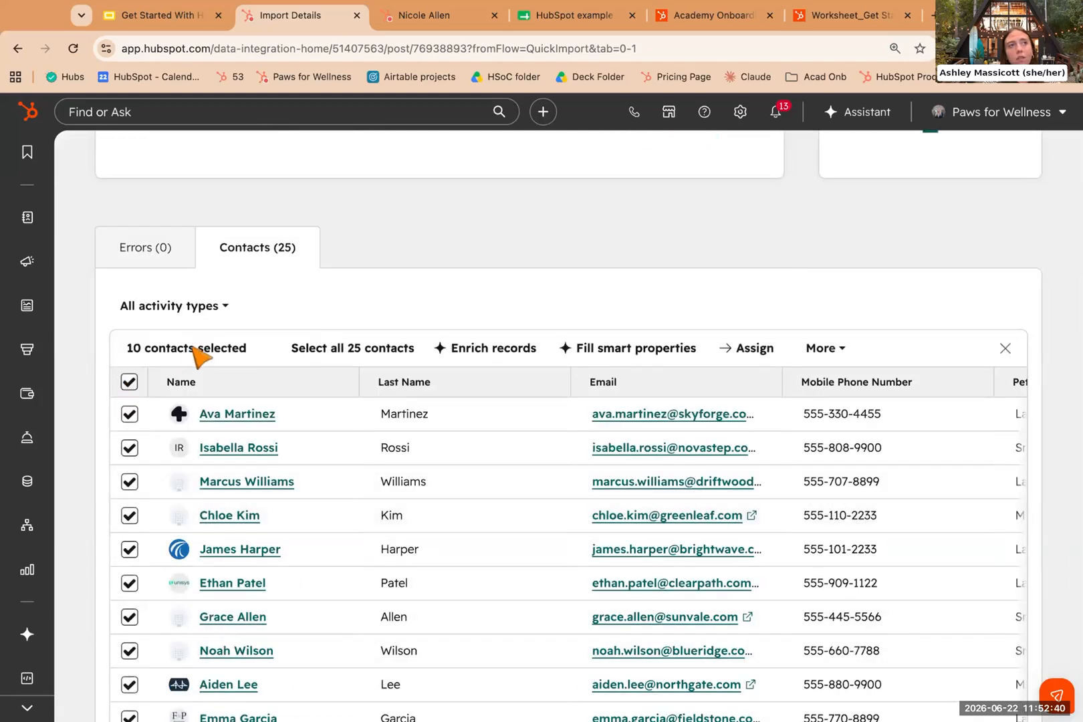
{"action": "left_click", "coordinate": [823, 348]}
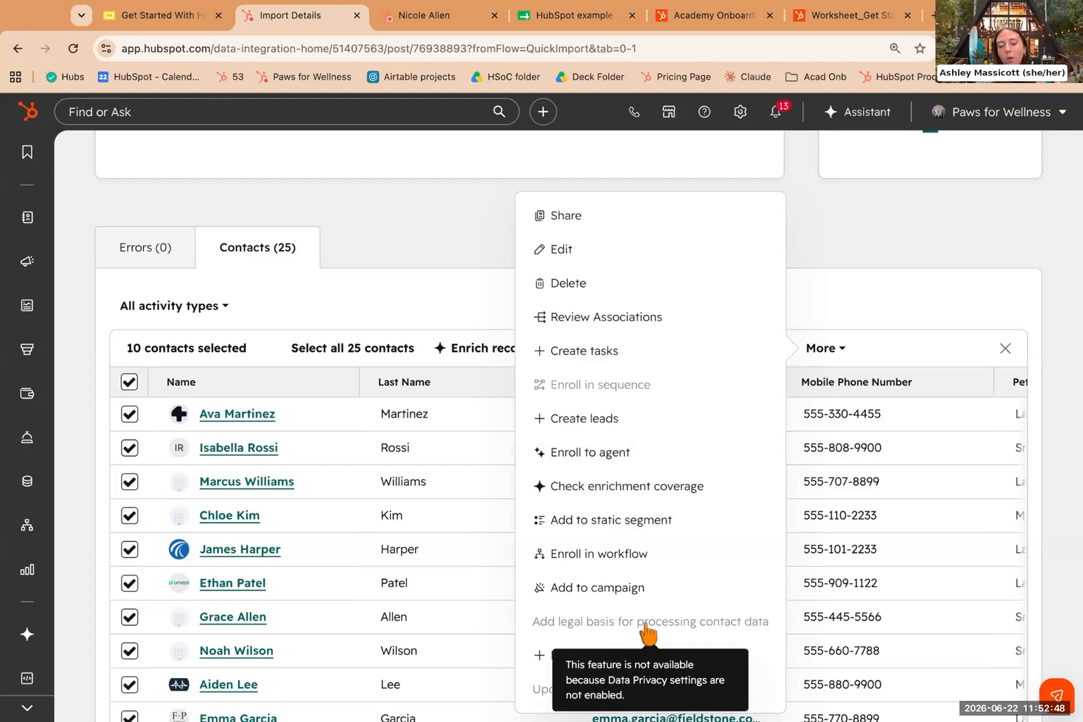
{"action": "left_click", "coordinate": [852, 298]}
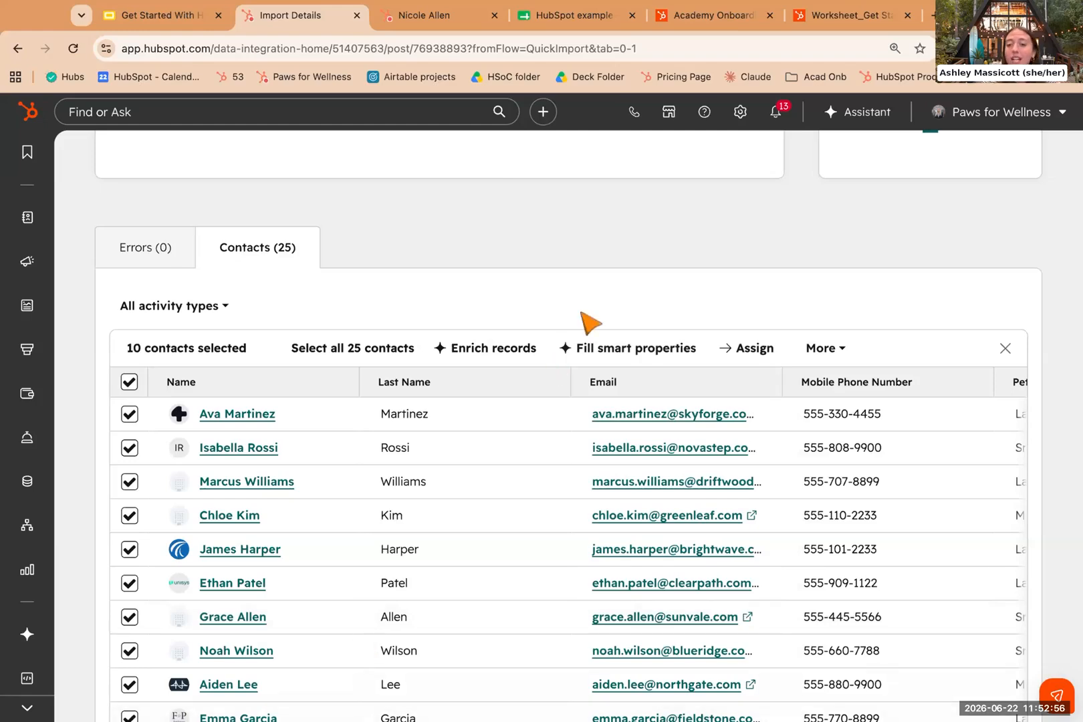
Open the Help Center and highlight the support phone number.
{"action": "left_click", "coordinate": [704, 118]}
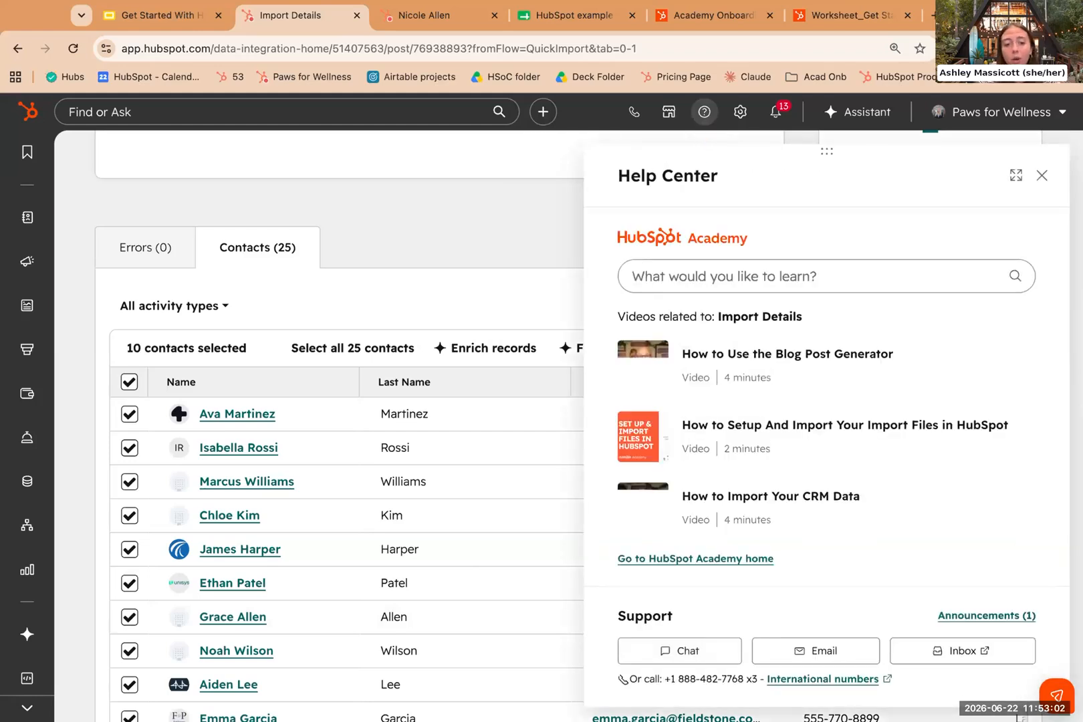
{"action": "left_click_drag", "start_coordinate": [664, 678], "coordinate": [759, 679]}
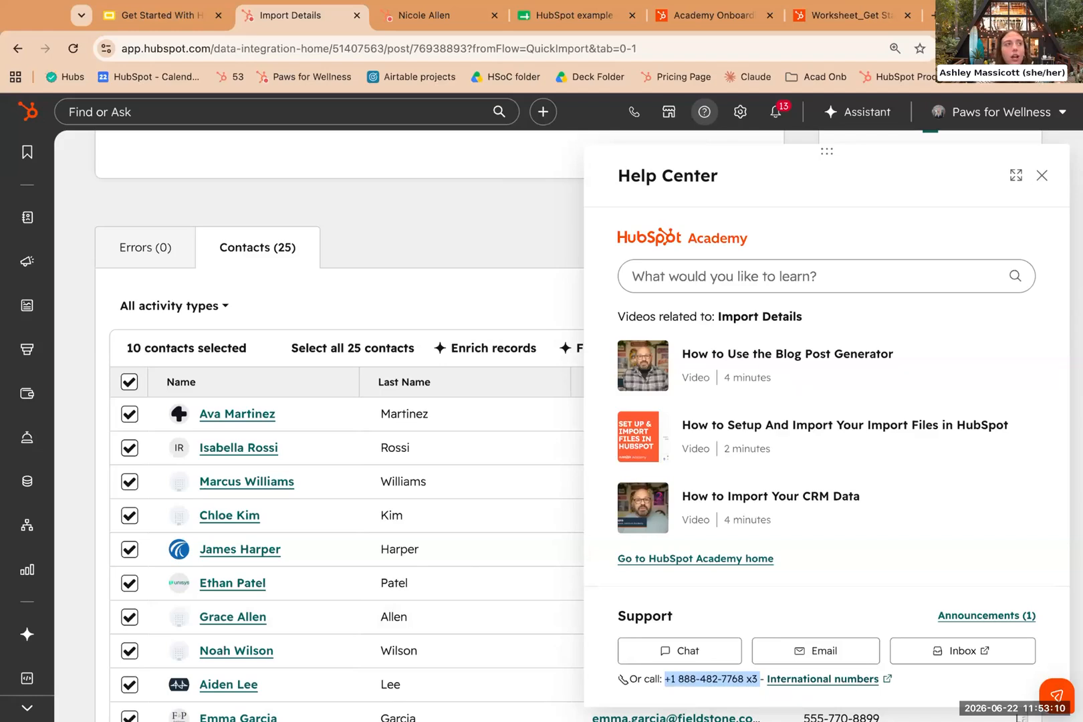
Switch to the slide deck, advance to the "Part 1 recap" slide, and return to the HubSpot import details.
{"action": "left_click", "coordinate": [188, 26]}
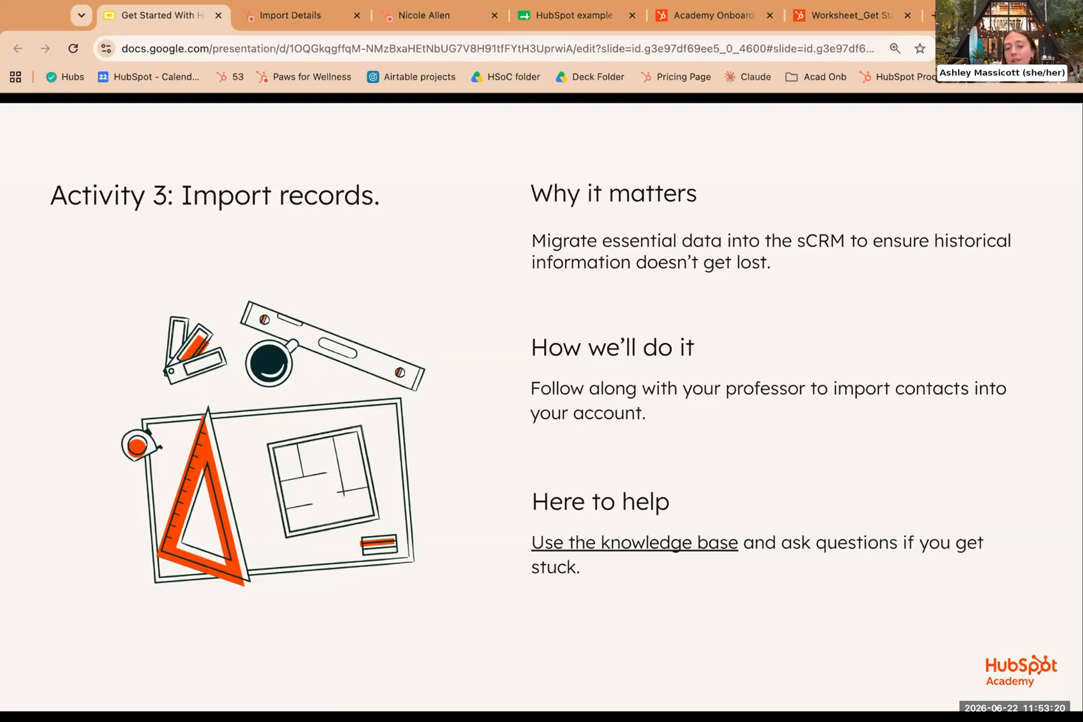
{"action": "key", "text": "Right"}
{"action": "key", "text": "Right"}
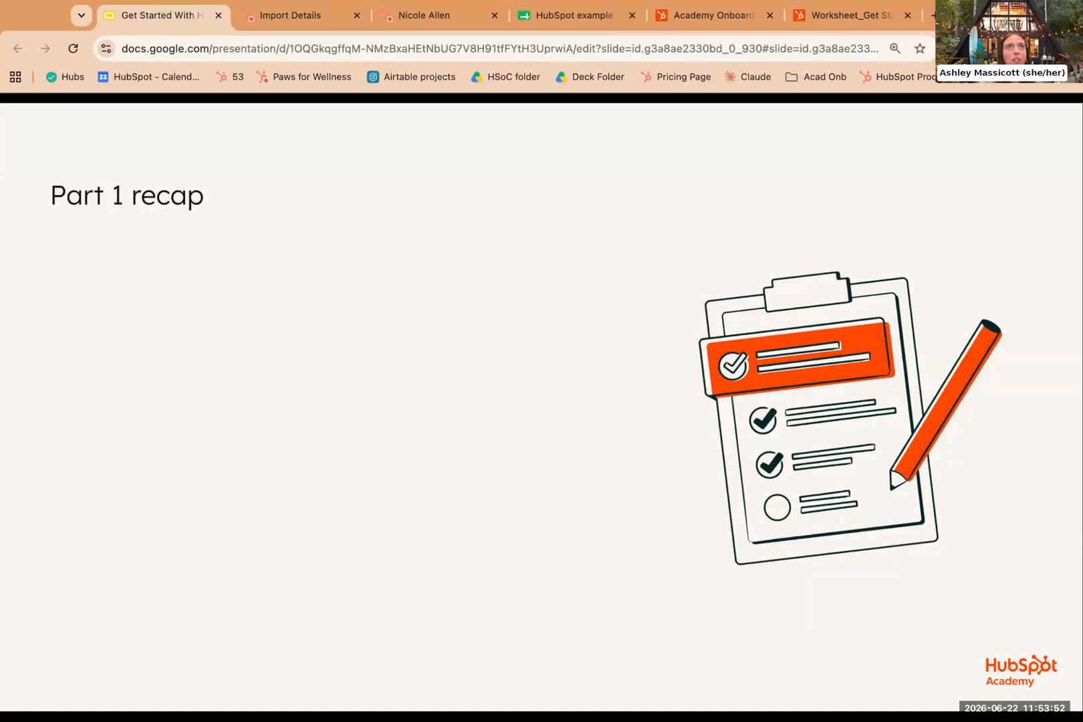
{"action": "left_click", "coordinate": [269, 28]}
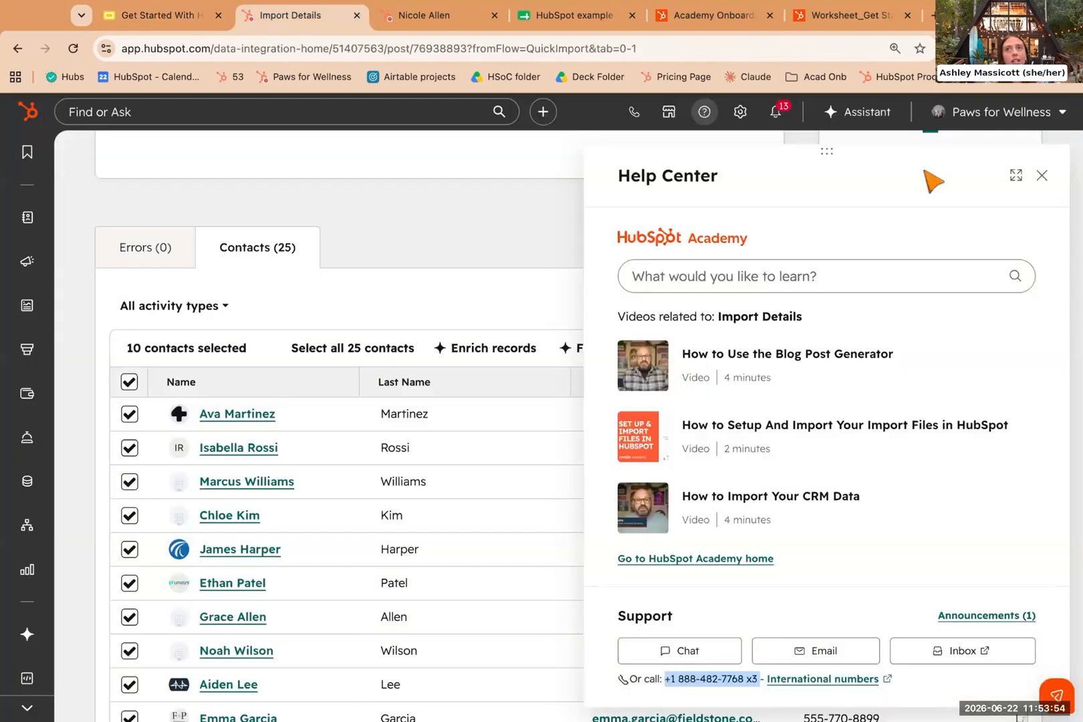
Close the Help Center and open the CRM's contacts list.
{"action": "left_click", "coordinate": [1041, 175]}
{"action": "mouse_move", "coordinate": [28, 220]}
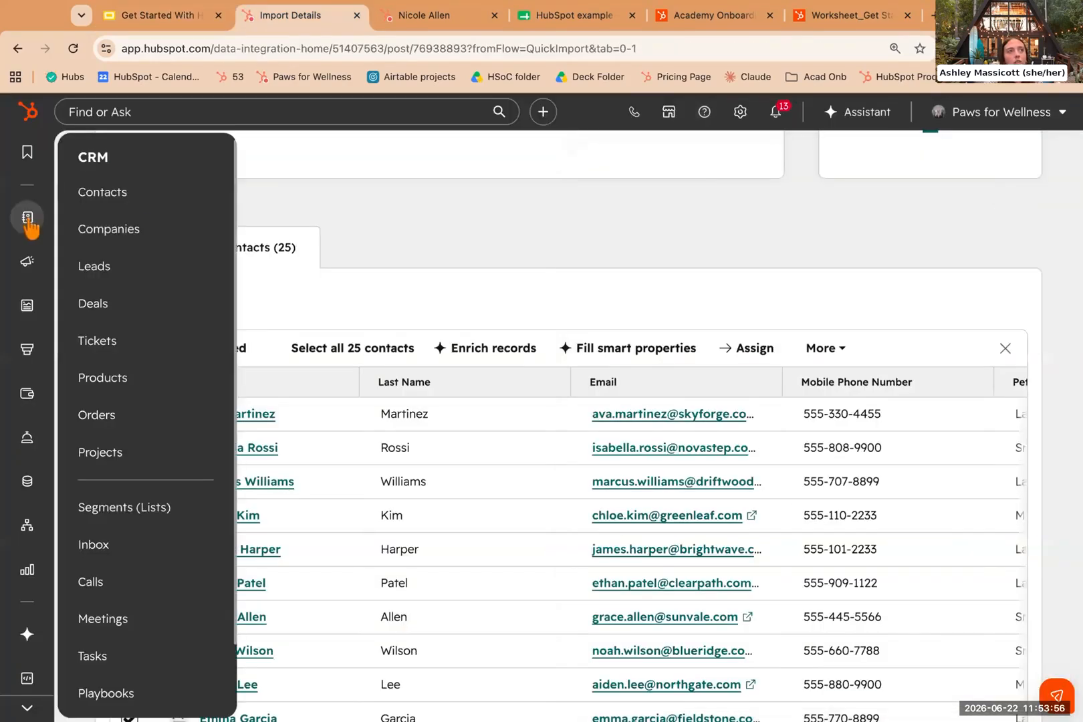
{"action": "left_click", "coordinate": [146, 195]}
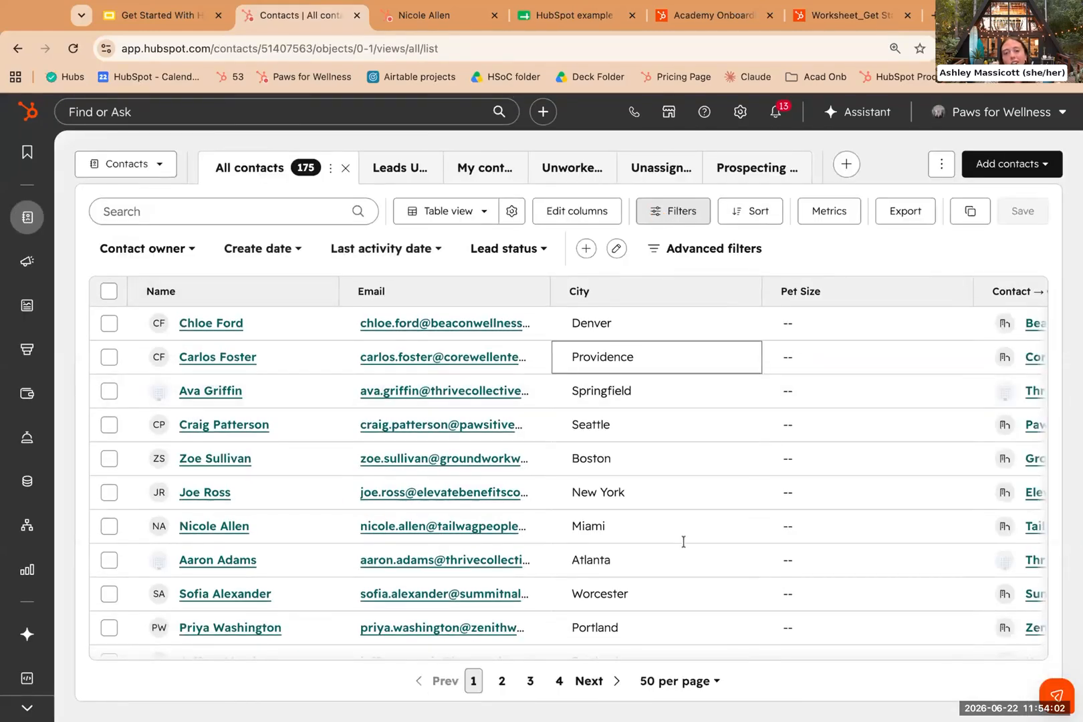
Open the form for manually creating a new contact and close it without entering any details.
{"action": "left_click", "coordinate": [1023, 166]}
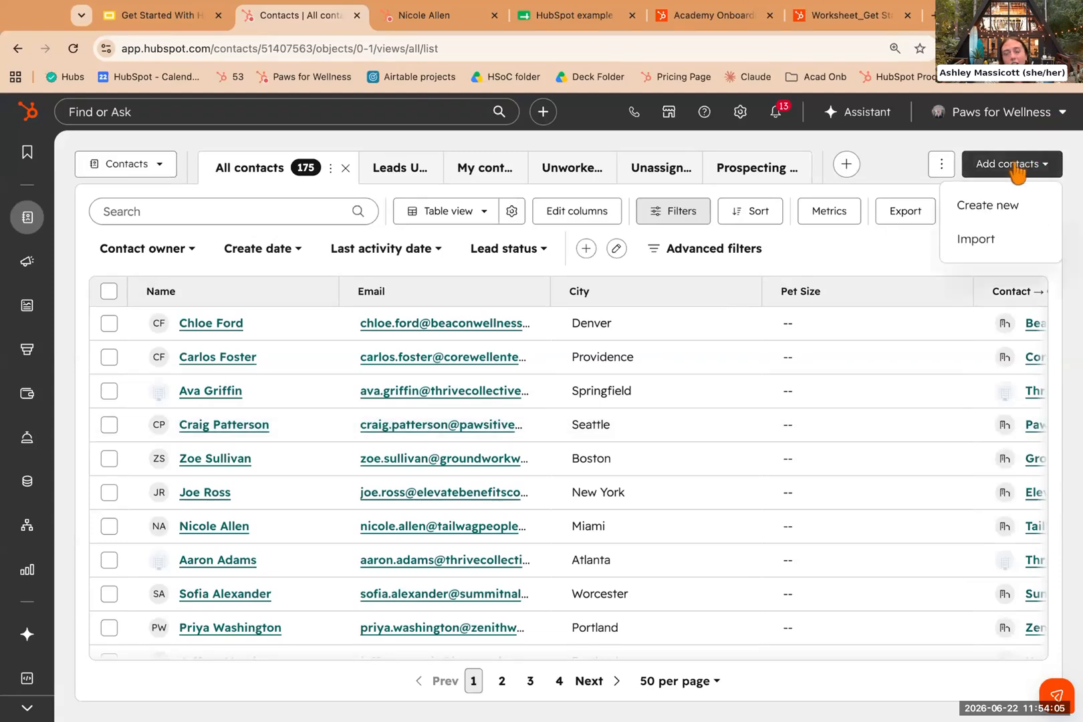
{"action": "left_click", "coordinate": [1011, 208]}
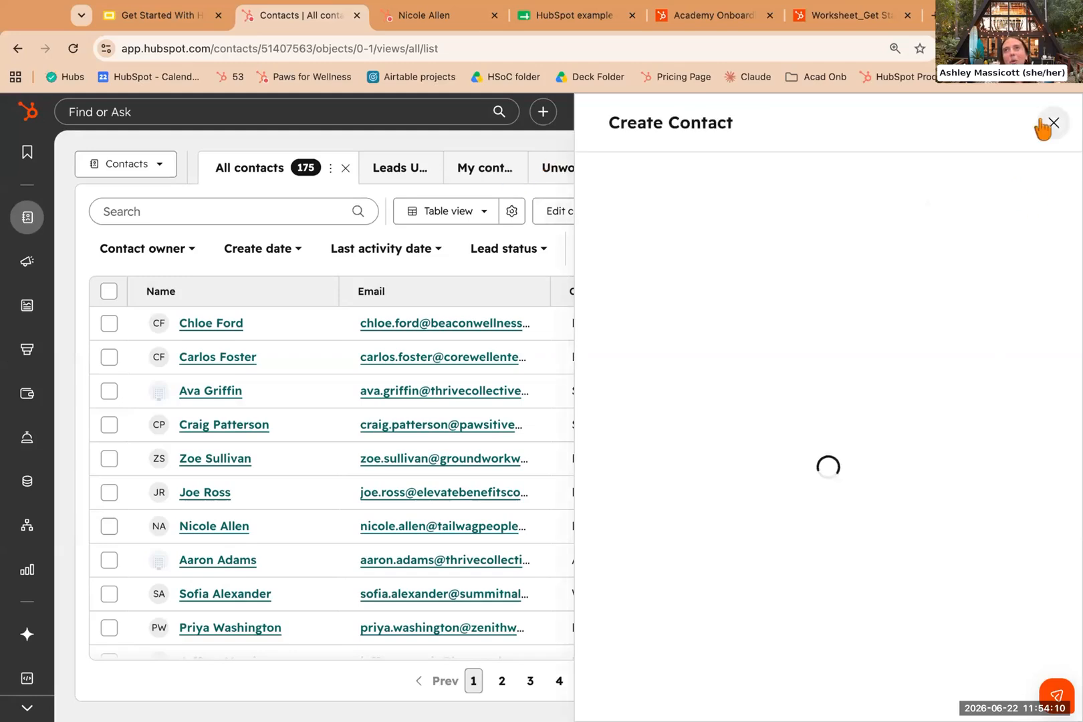
{"action": "left_click", "coordinate": [1051, 122]}
Start a new file import of contacts using the "Quick import (Contacts only)" option.
{"action": "left_click", "coordinate": [1009, 171]}
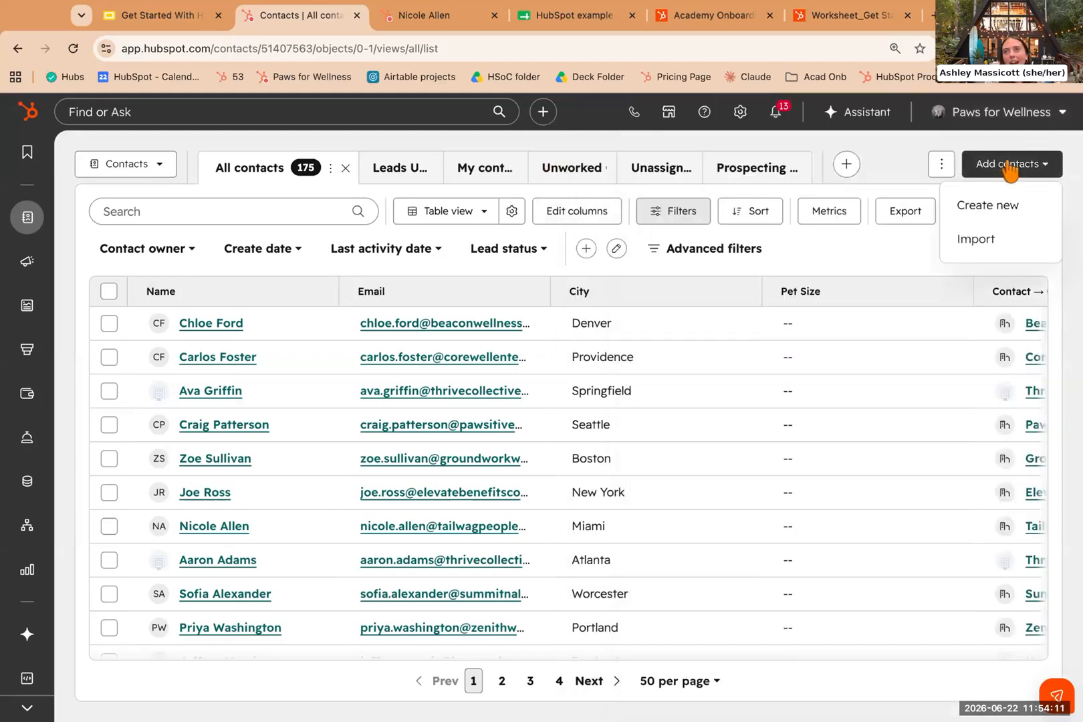
{"action": "left_click", "coordinate": [995, 242]}
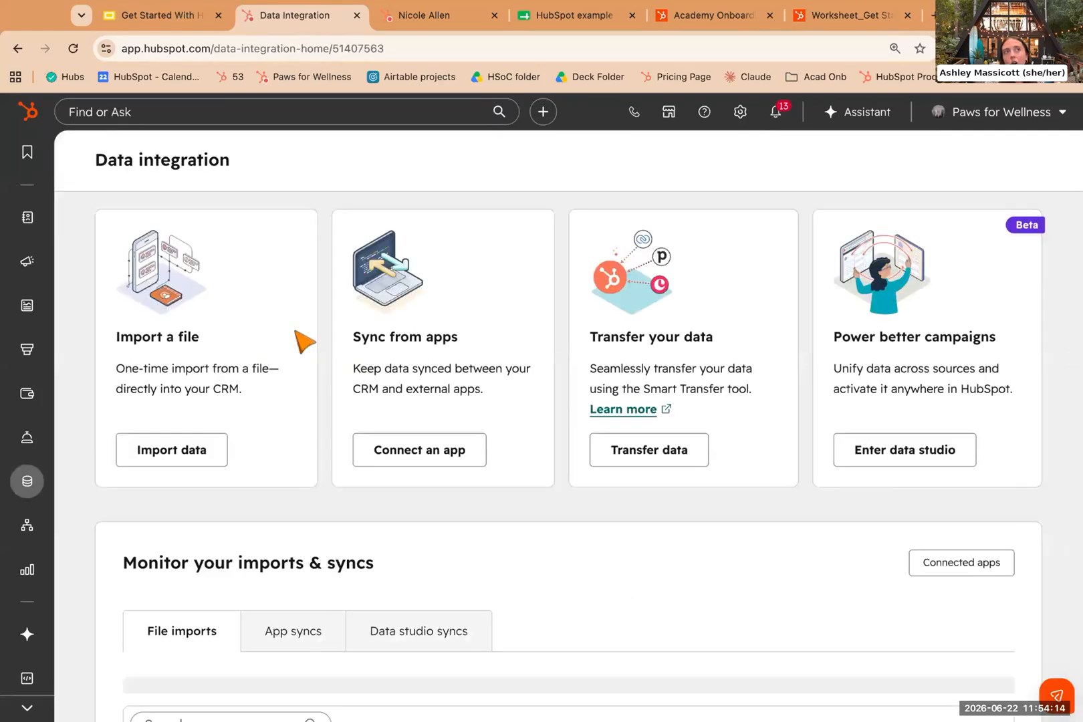
{"action": "triple_click", "coordinate": [117, 338]}
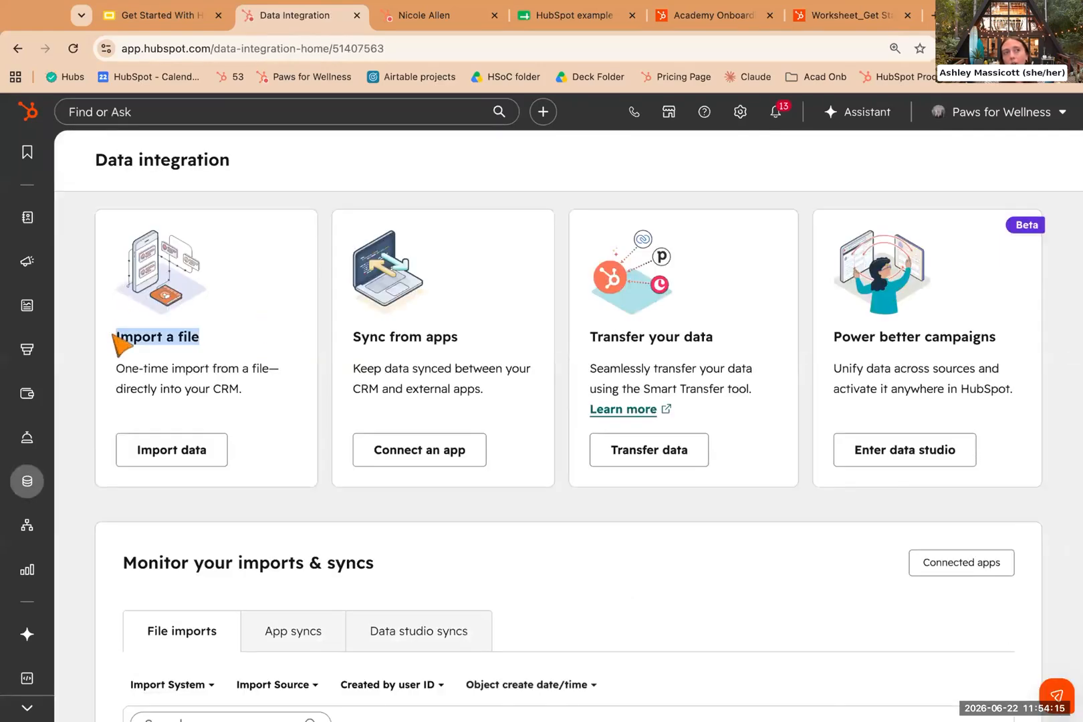
{"action": "left_click", "coordinate": [195, 458]}
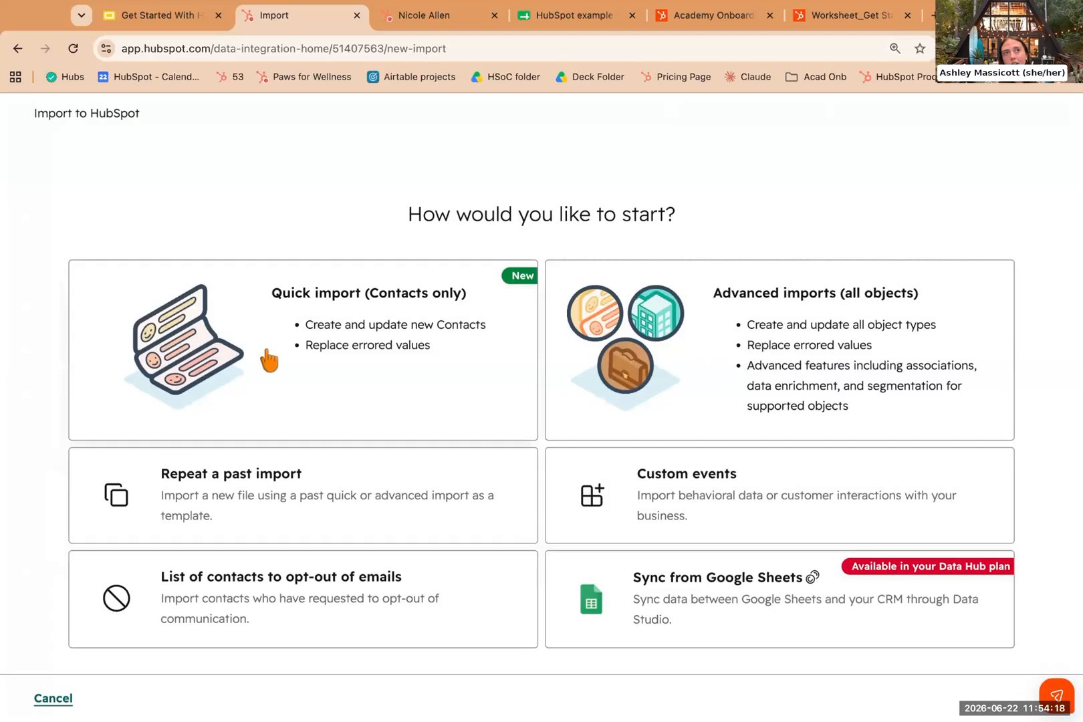
{"action": "left_click", "coordinate": [267, 359]}
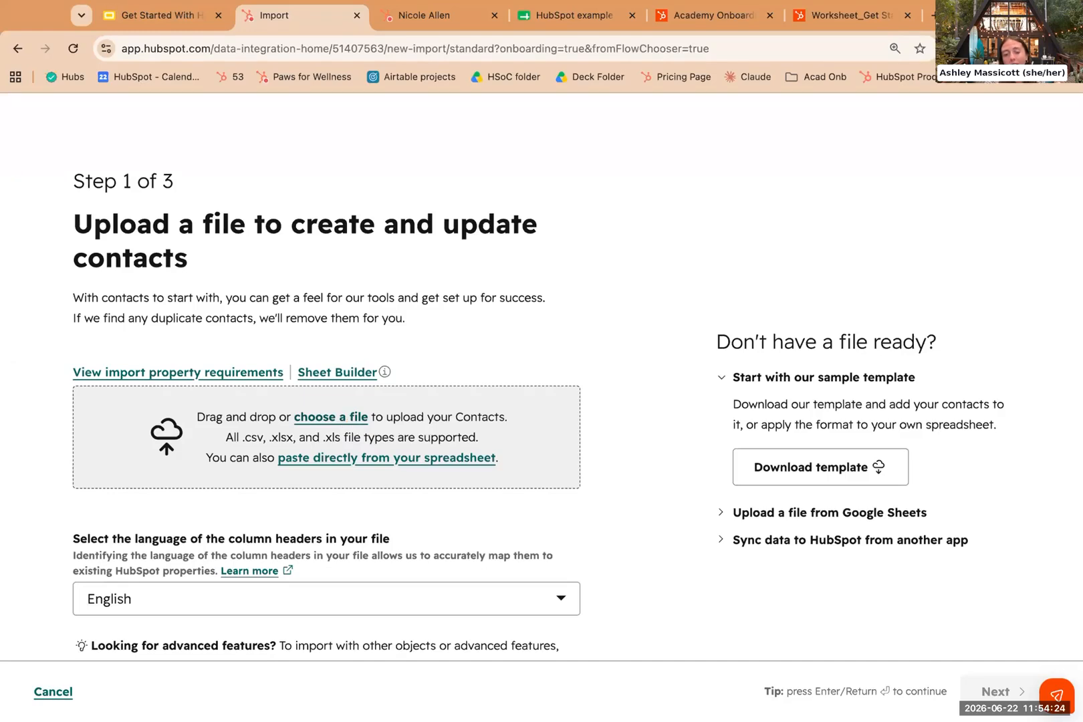
Upload the sample contacts file with pet sizes and review how its columns are matched to contact properties.
{"action": "left_click", "coordinate": [313, 417]}
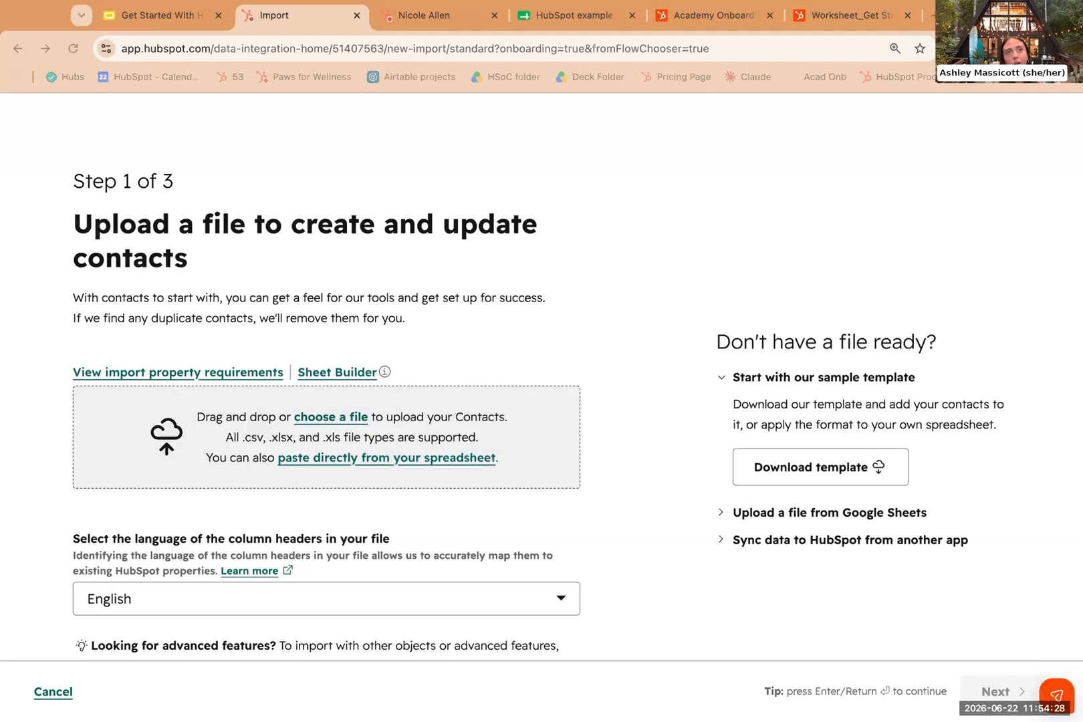
{"action": "left_click", "coordinate": [879, 593]}
{"action": "left_click", "coordinate": [962, 681]}
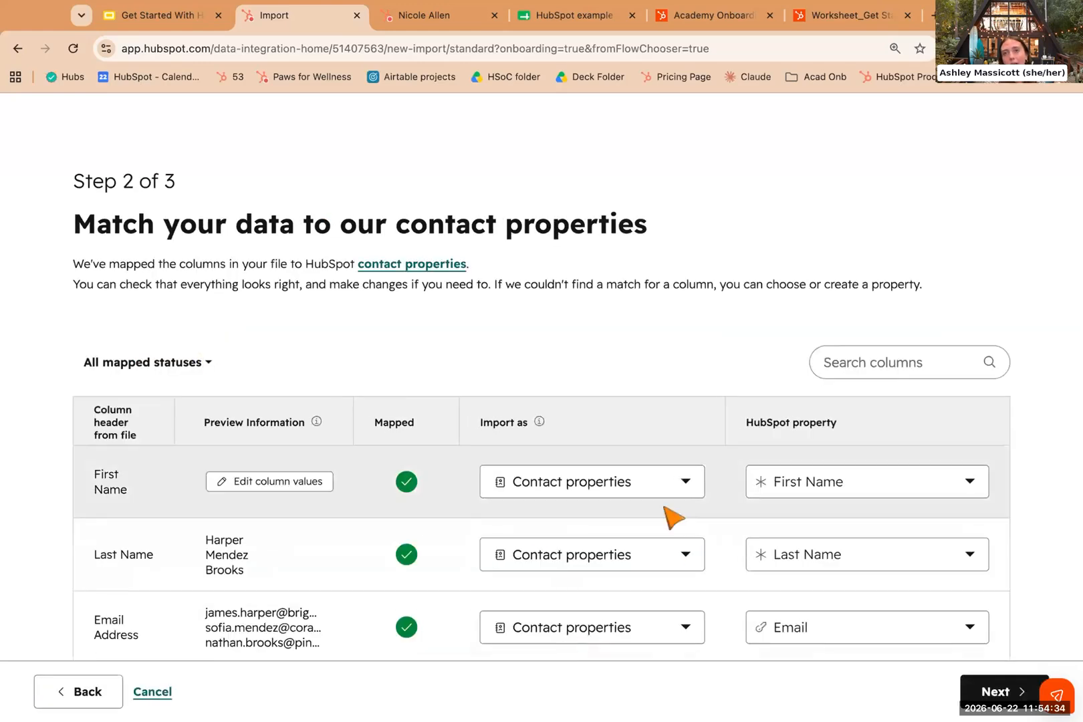
{"action": "scroll", "coordinate": [672, 515], "scroll_direction": "down", "scroll_amount": 3}
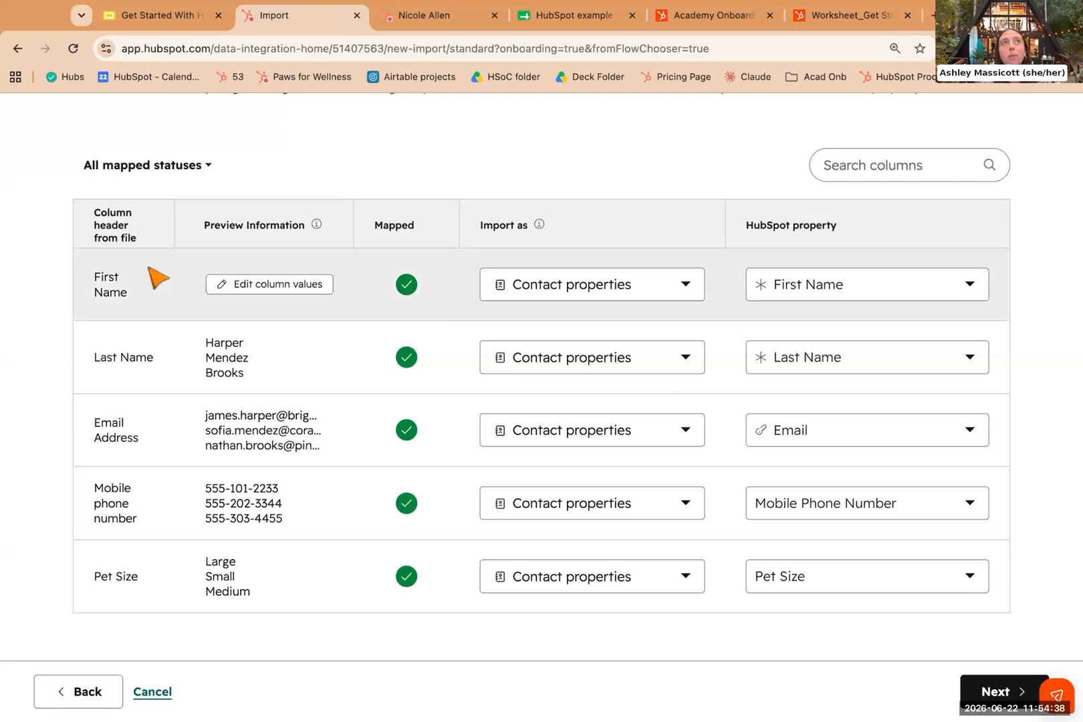
Switch to the slide deck in Google Slides showing the "Part 1 recap" slide.
{"action": "left_click", "coordinate": [155, 20]}
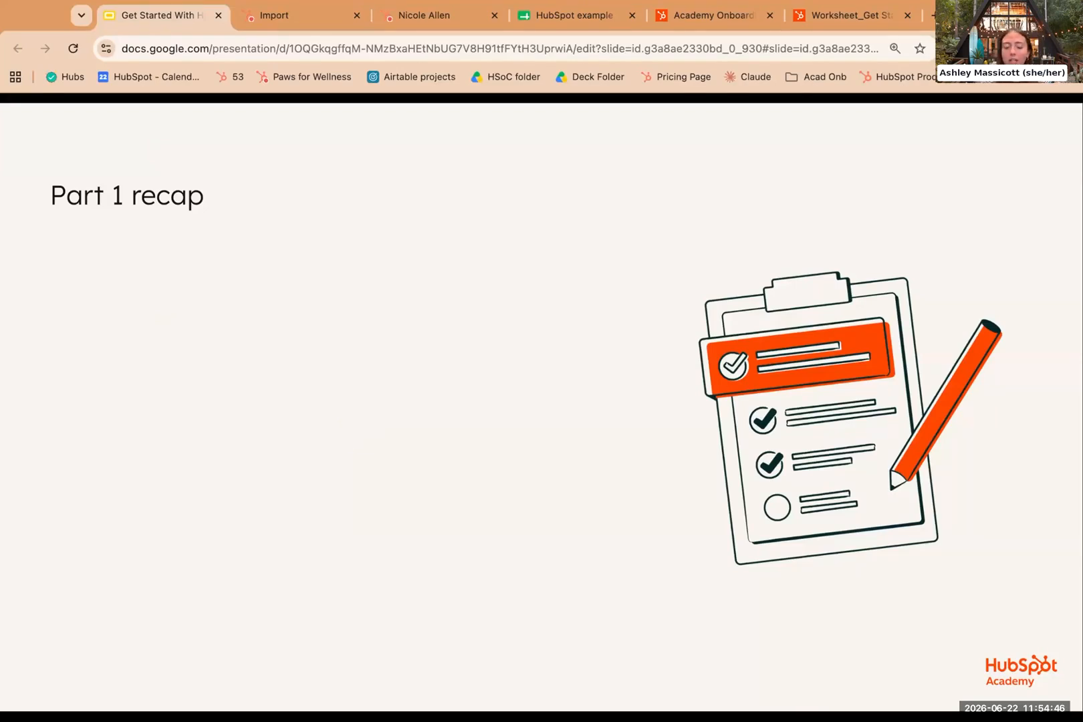
Advance the slideshow through all the Part 1 recap points to the "Customize, connect, & report." slide.
{"action": "key", "text": "Right"}
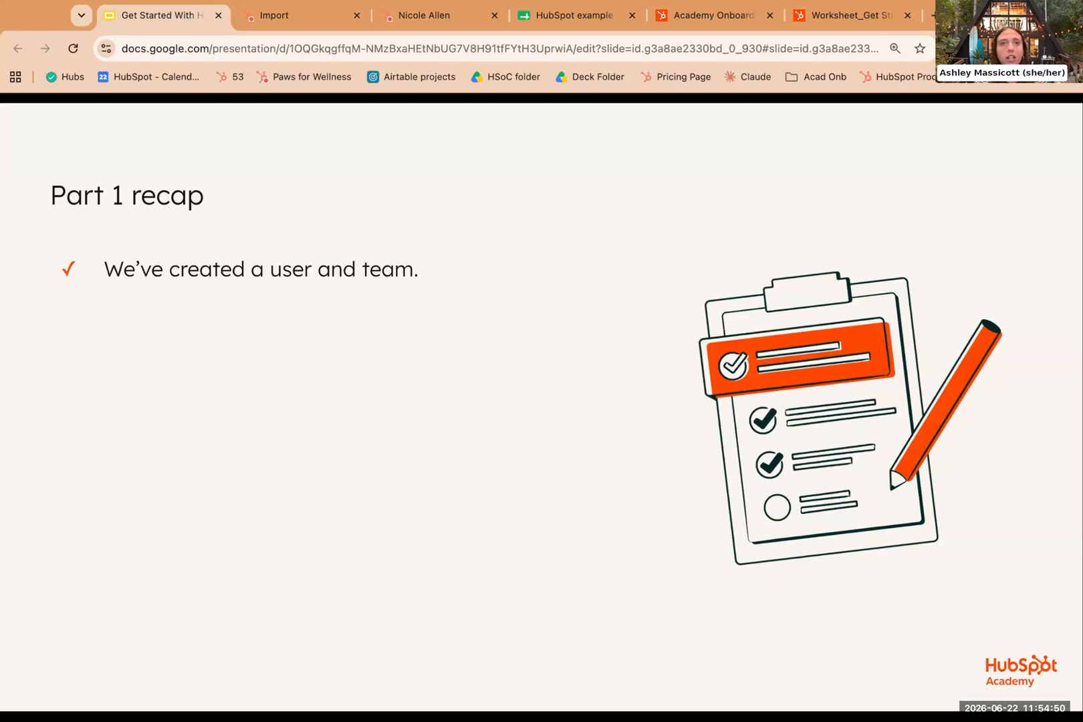
{"action": "key", "text": "Right"}
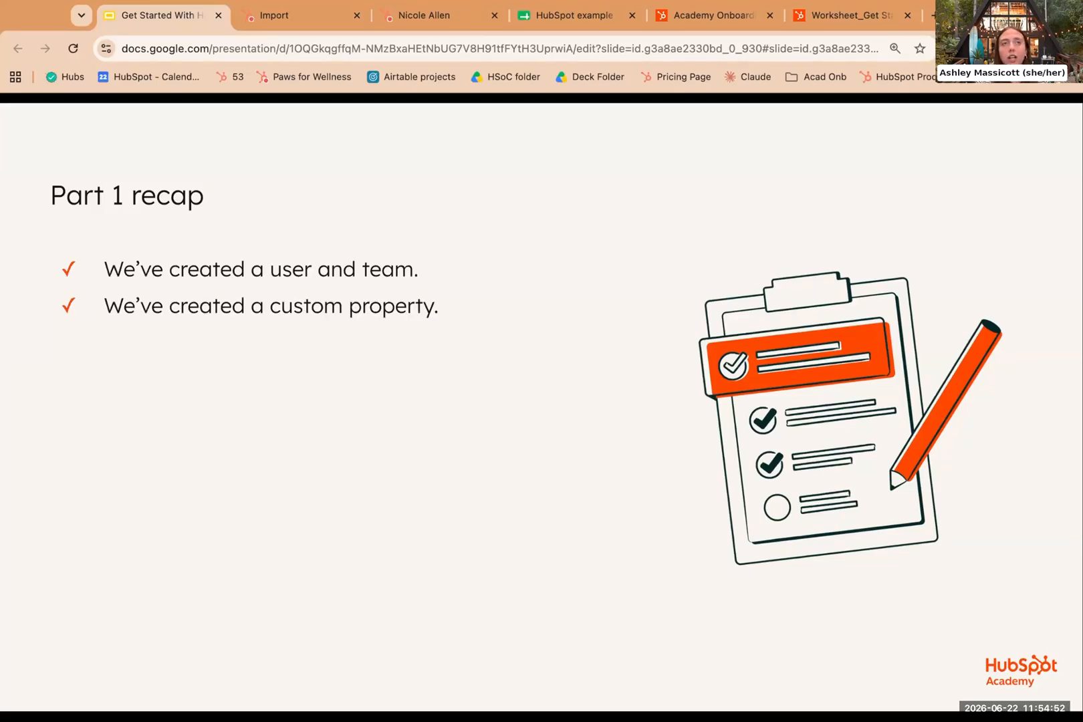
{"action": "key", "text": "Right"}
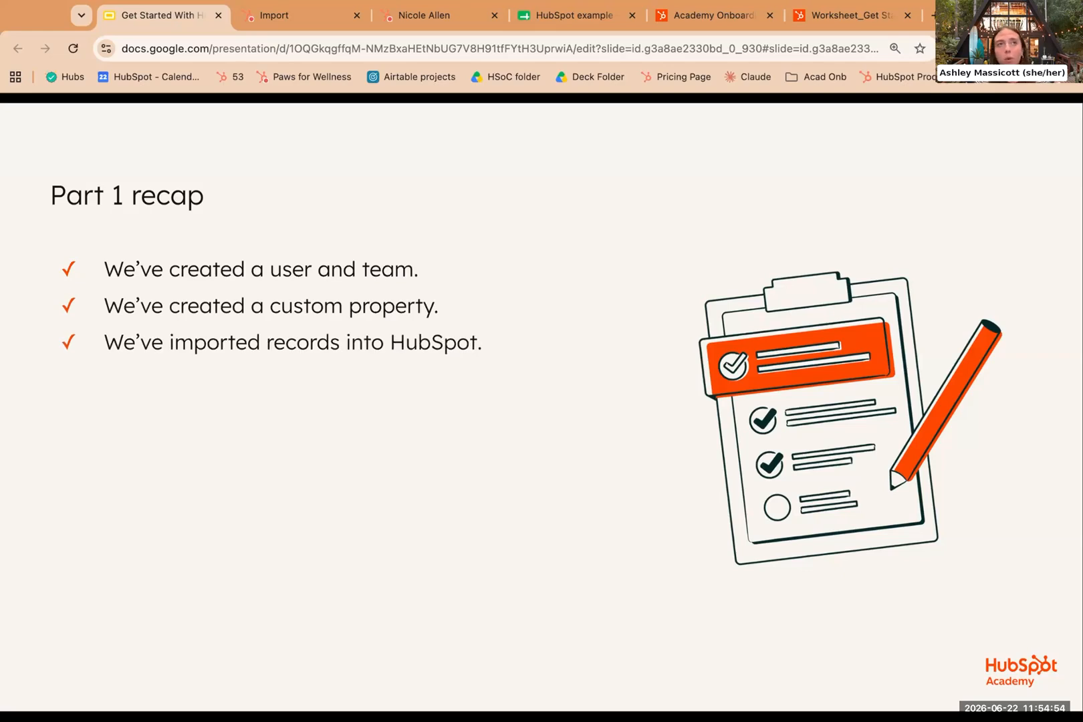
{"action": "key", "text": "Right"}
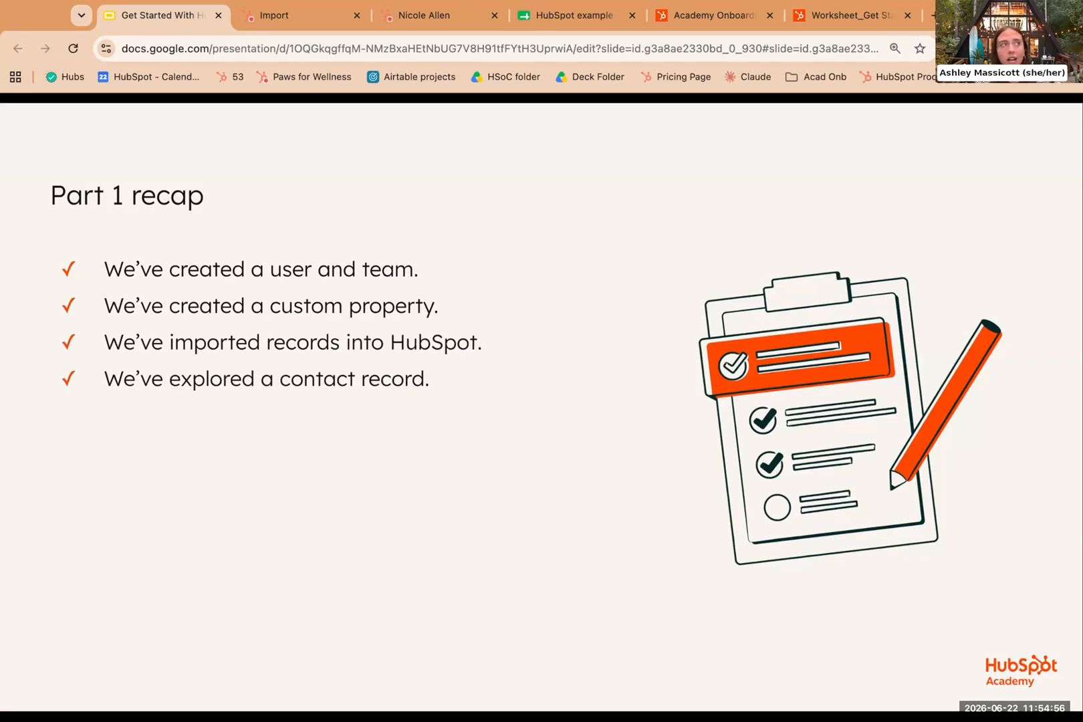
{"action": "key", "text": "Right"}
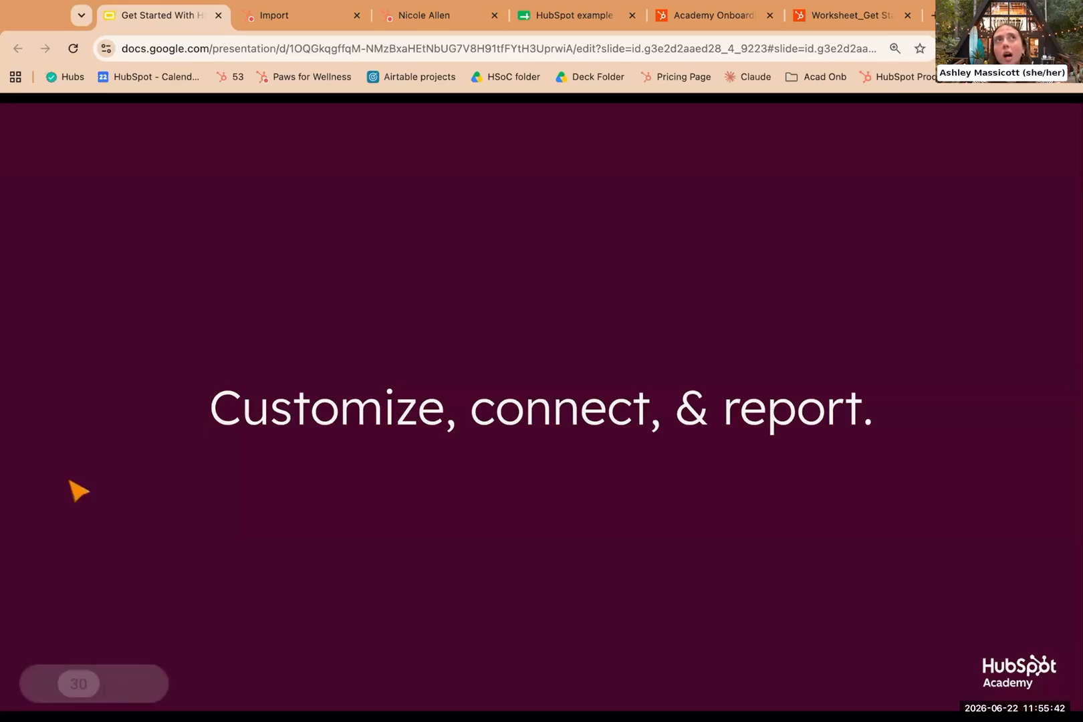
Switch to the HubSpot import and cancel it at the column mapping stage.
{"action": "left_click", "coordinate": [296, 16]}
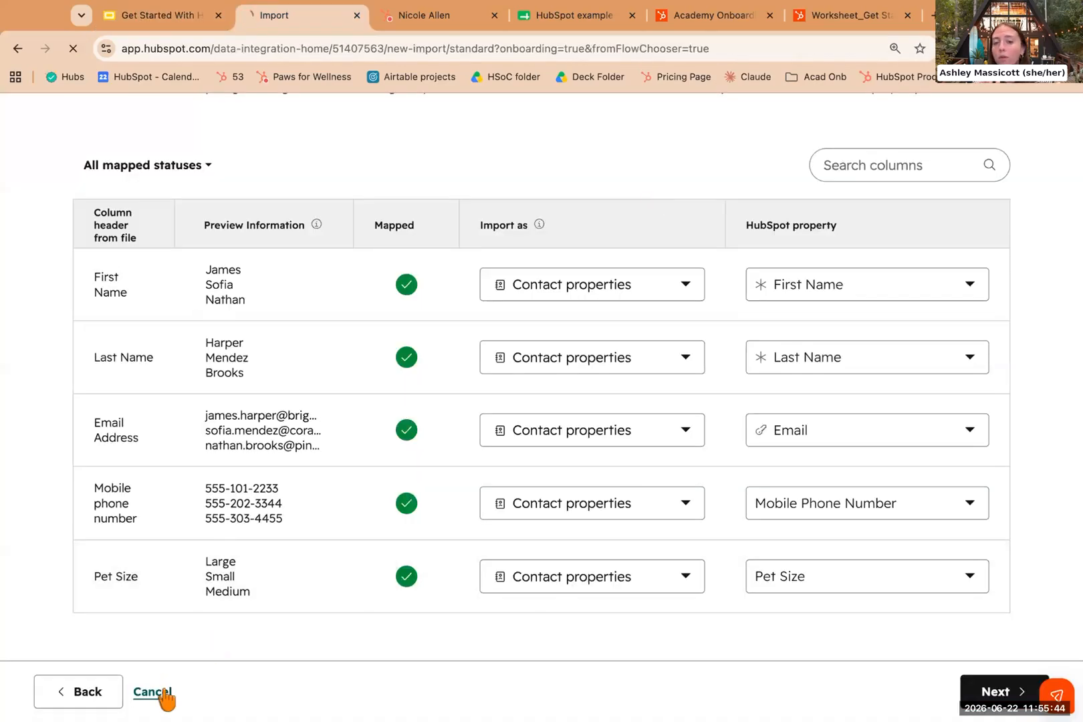
{"action": "left_click", "coordinate": [160, 694]}
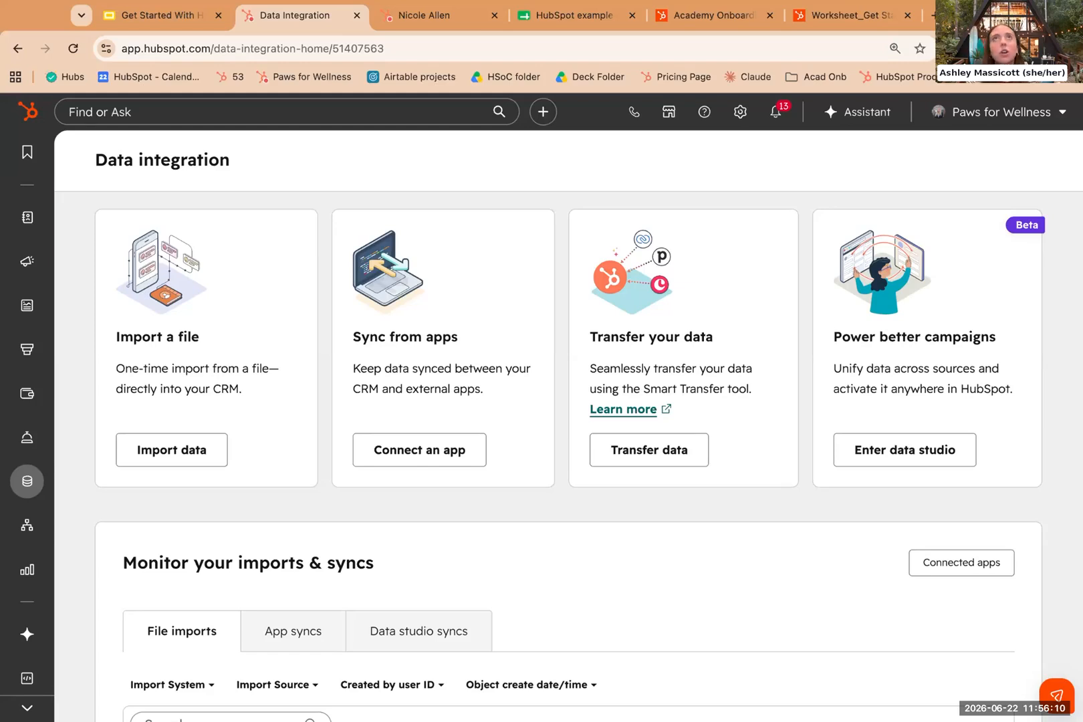
Review the email address column in the sample contacts spreadsheet and select the empty header cell F1.
{"action": "left_click", "coordinate": [585, 27]}
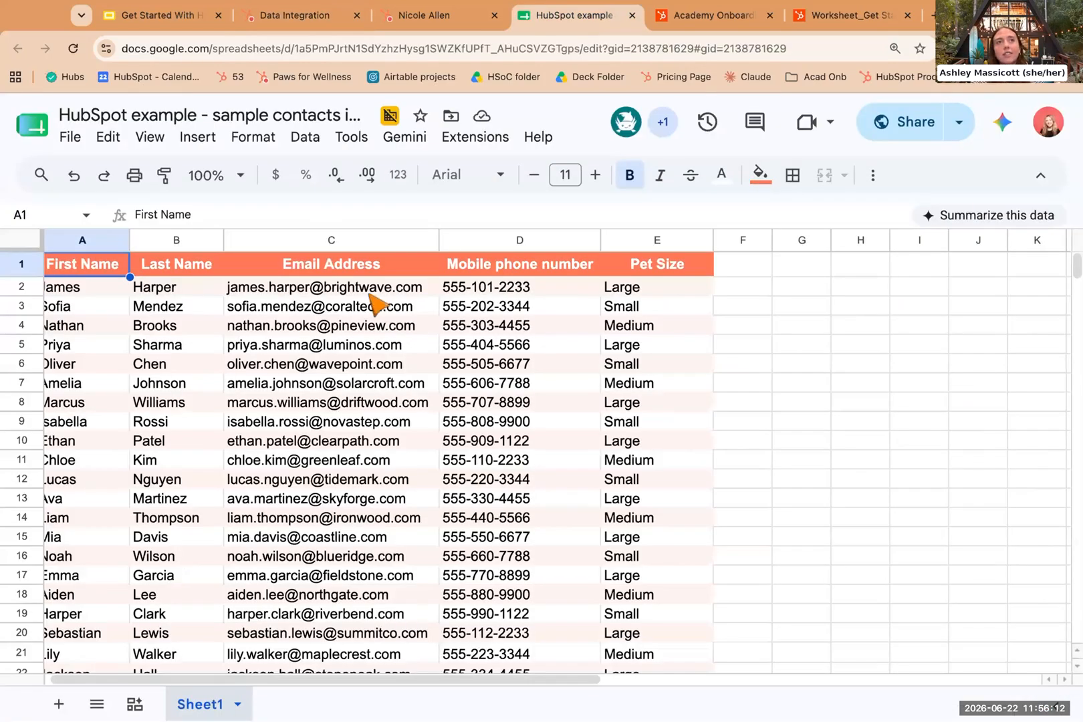
{"action": "left_click_drag", "start_coordinate": [371, 286], "coordinate": [372, 577]}
{"action": "scroll", "coordinate": [371, 577], "scroll_direction": "up", "scroll_amount": 1}
{"action": "scroll", "coordinate": [762, 267], "scroll_direction": "up", "scroll_amount": 2}
{"action": "left_click", "coordinate": [764, 265]}
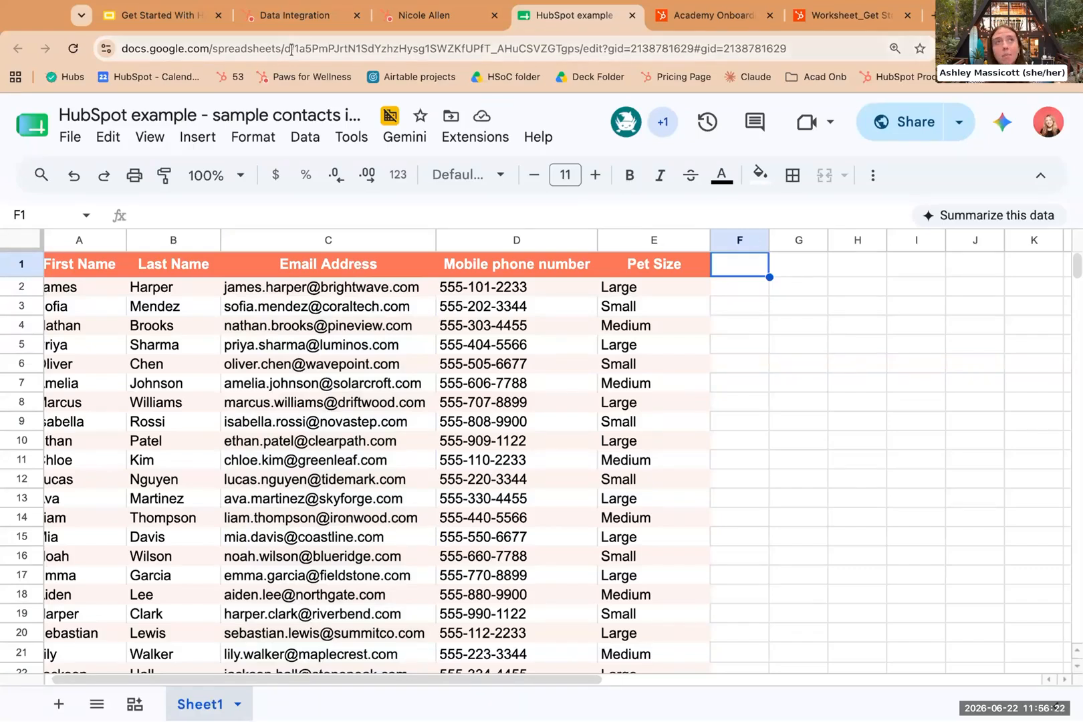
Switch to HubSpot and start a new file import for Contacts and Companies, continuing to the upload stage.
{"action": "left_click", "coordinate": [272, 23]}
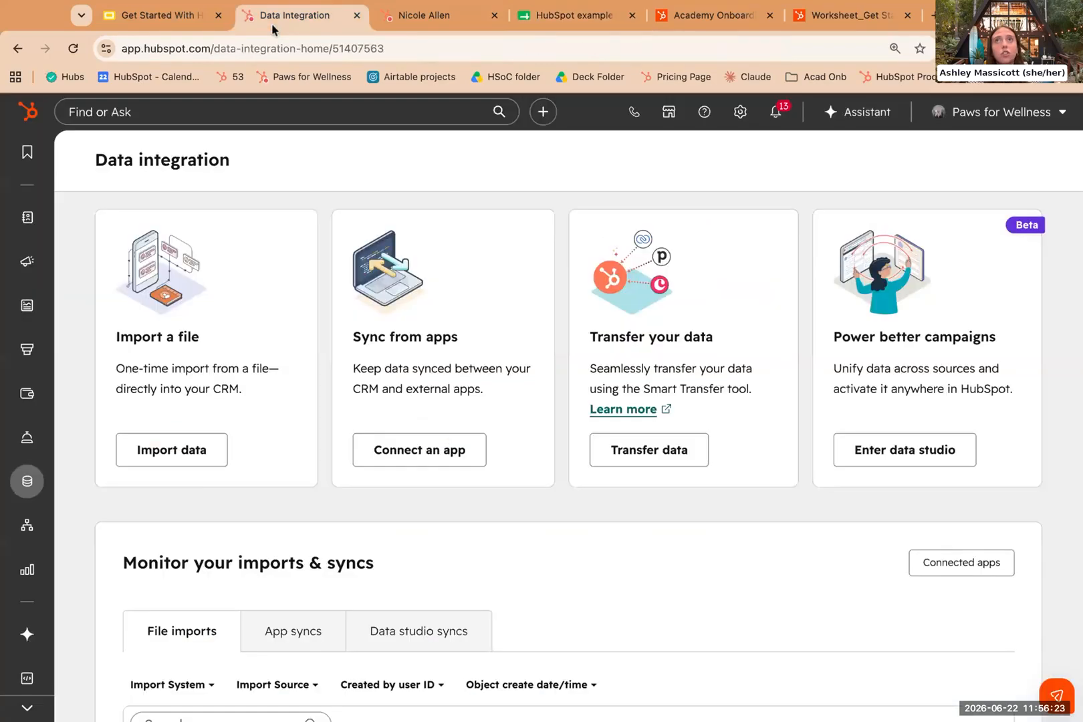
{"action": "left_click", "coordinate": [182, 472]}
{"action": "left_click", "coordinate": [821, 361]}
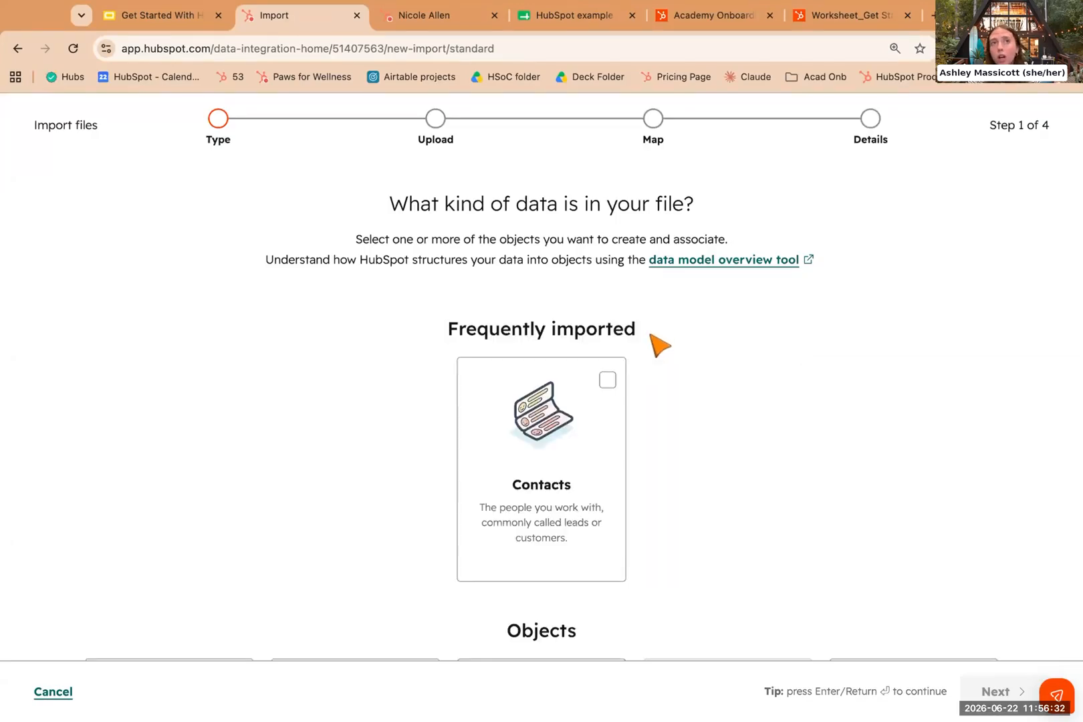
{"action": "left_click", "coordinate": [607, 386]}
{"action": "scroll", "coordinate": [604, 386], "scroll_direction": "down", "scroll_amount": 4}
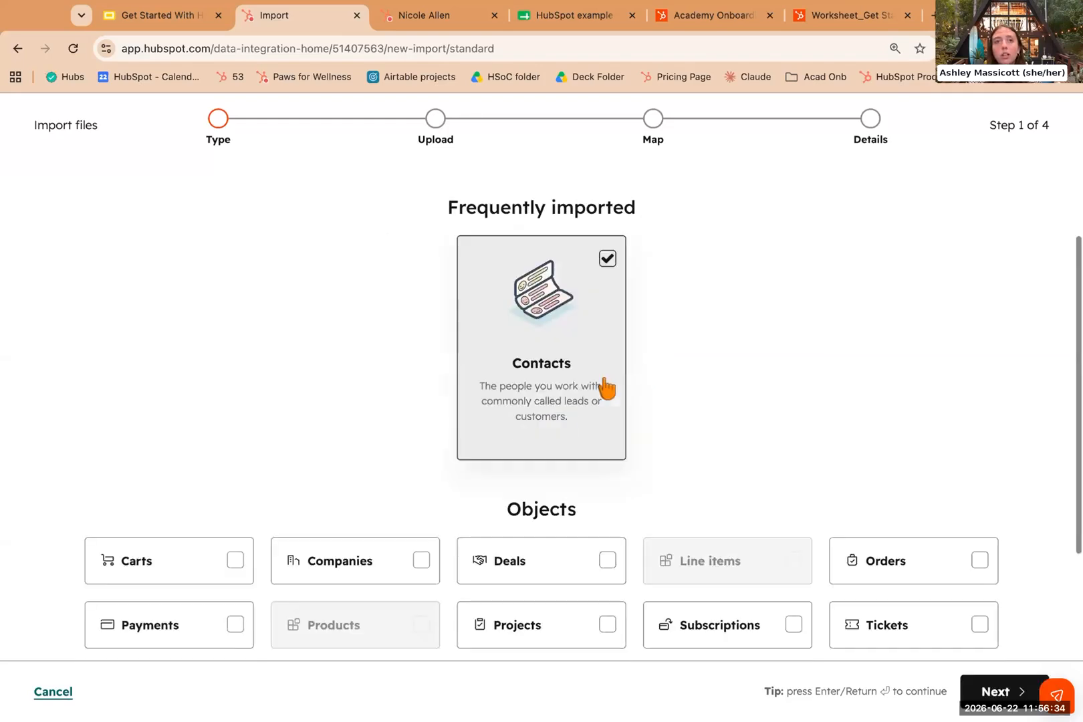
{"action": "left_click", "coordinate": [367, 438]}
{"action": "left_click", "coordinate": [1023, 695]}
Review the upload options and set the Contacts and Companies data to come from multiple files.
{"action": "scroll", "coordinate": [529, 568], "scroll_direction": "down", "scroll_amount": 3}
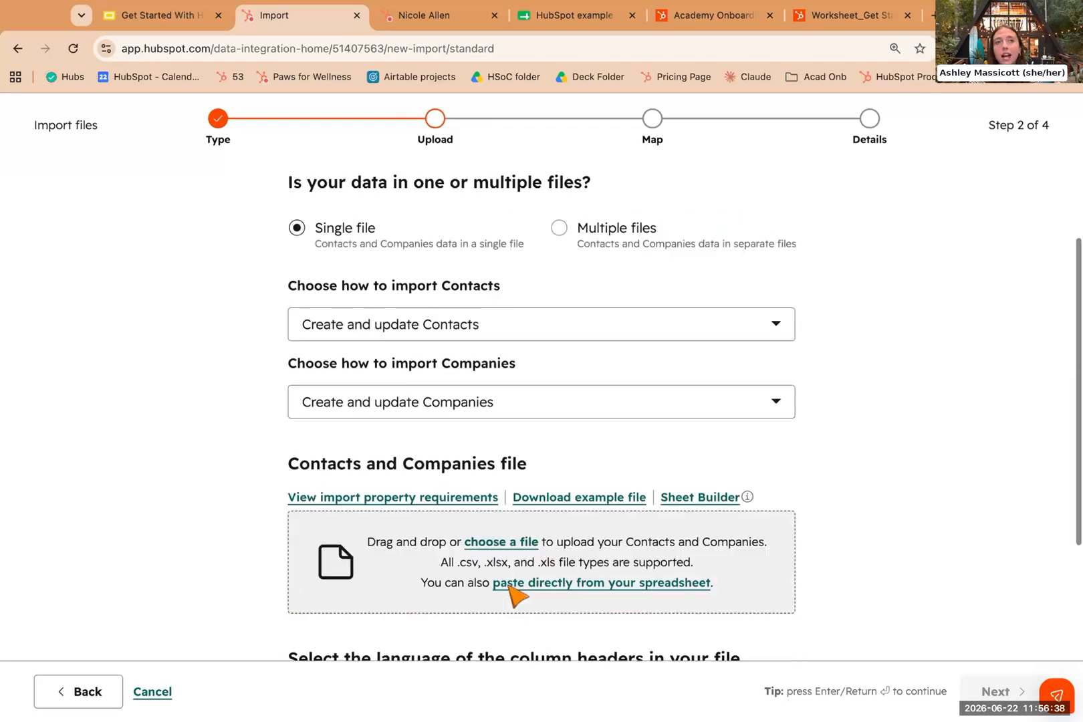
{"action": "scroll", "coordinate": [418, 588], "scroll_direction": "down", "scroll_amount": 2}
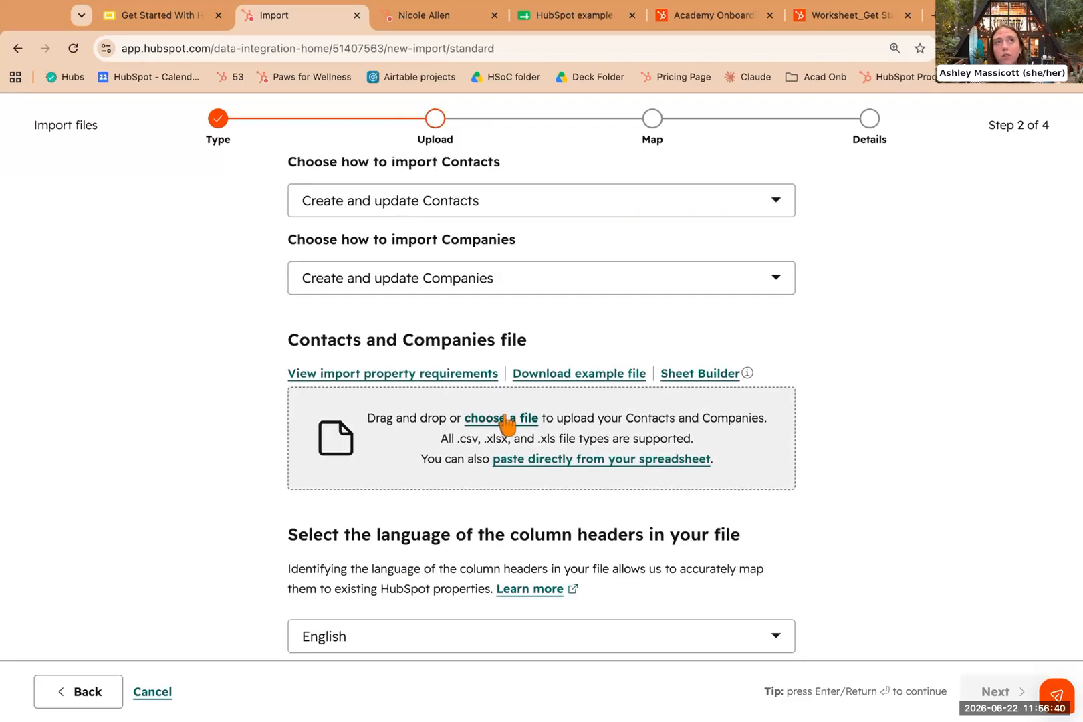
{"action": "scroll", "coordinate": [506, 423], "scroll_direction": "up", "scroll_amount": 2}
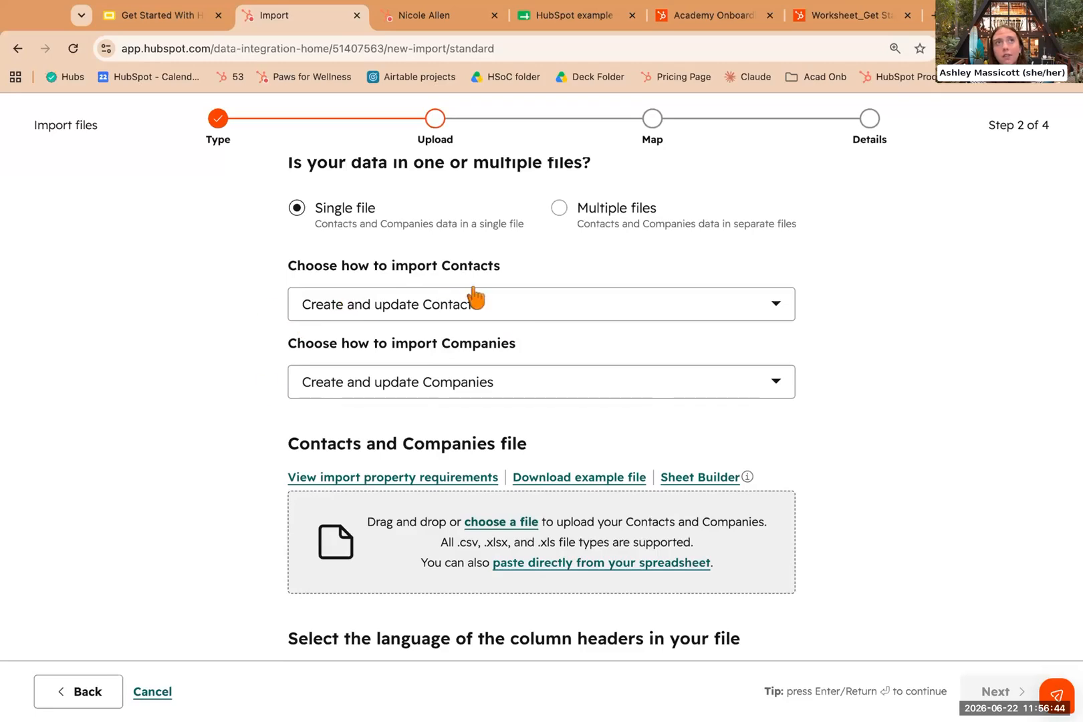
{"action": "left_click", "coordinate": [527, 529]}
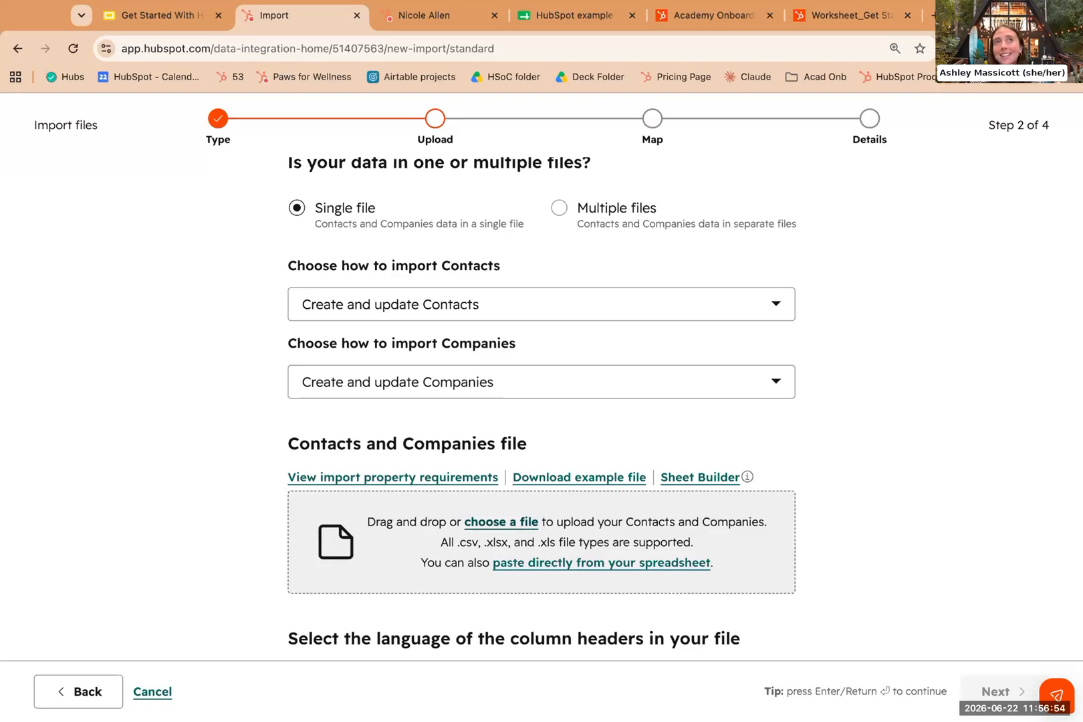
{"action": "scroll", "coordinate": [521, 541], "scroll_direction": "up", "scroll_amount": 2}
{"action": "left_click", "coordinate": [573, 264]}
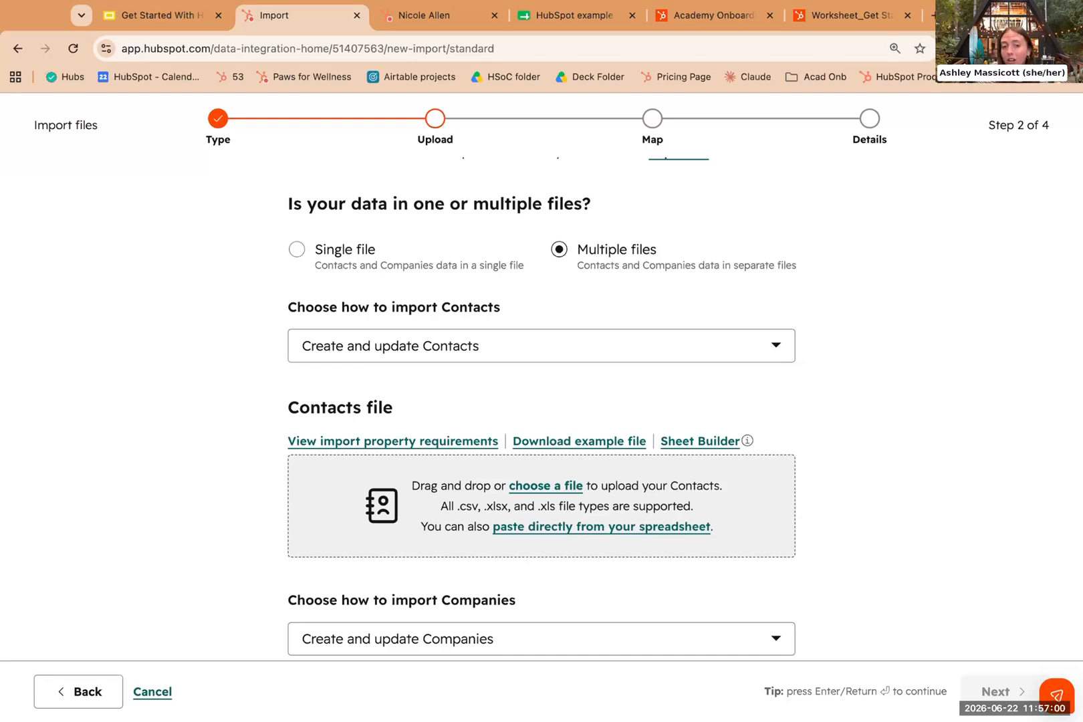
Switch to the sample contacts spreadsheet, widen the empty columns F and G, and select cell F1.
{"action": "left_click", "coordinate": [587, 25]}
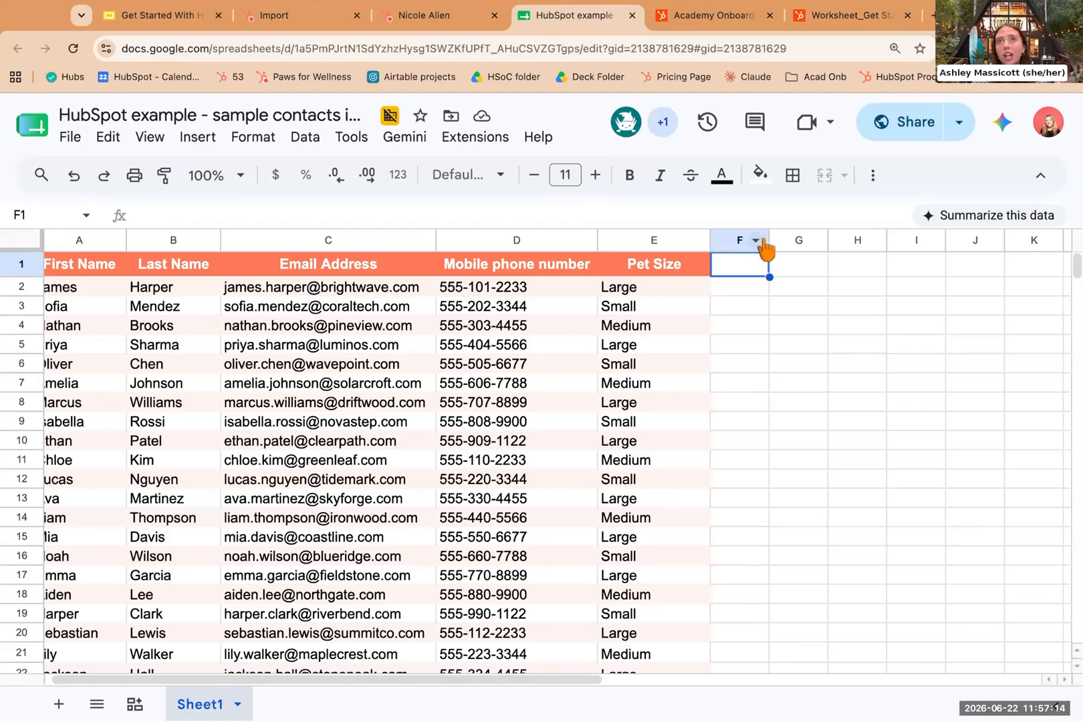
{"action": "left_click_drag", "start_coordinate": [769, 240], "coordinate": [860, 241]}
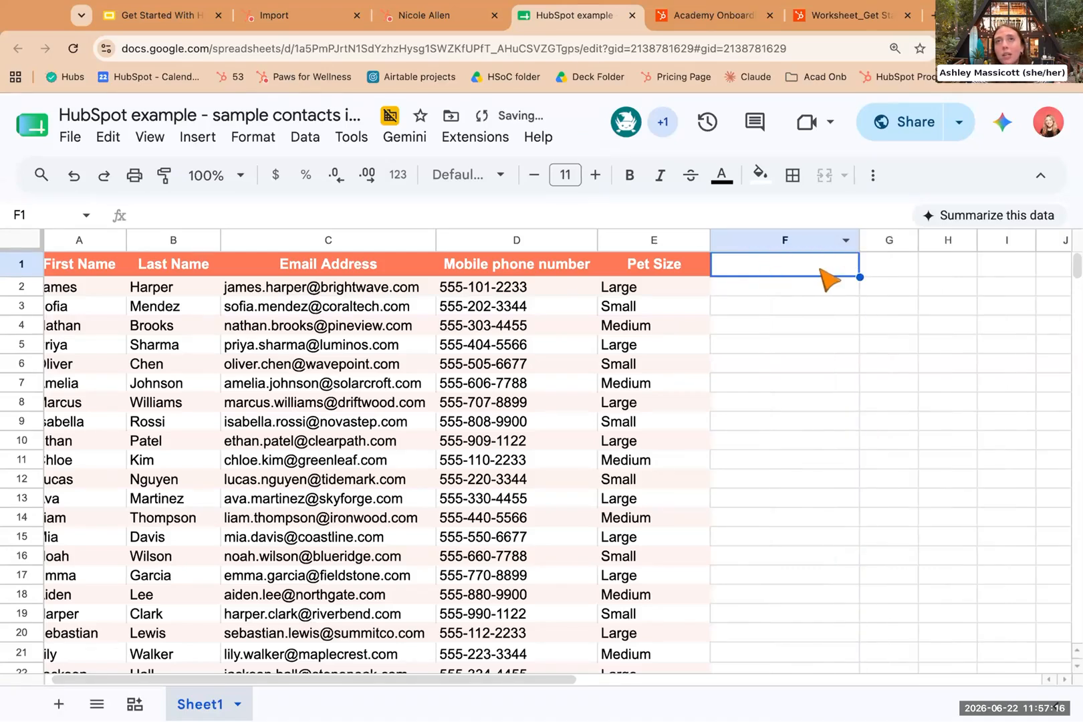
{"action": "scroll", "coordinate": [818, 268], "scroll_direction": "right", "scroll_amount": 3}
{"action": "left_click_drag", "start_coordinate": [742, 239], "coordinate": [847, 240]}
{"action": "scroll", "coordinate": [669, 314], "scroll_direction": "left", "scroll_amount": 3}
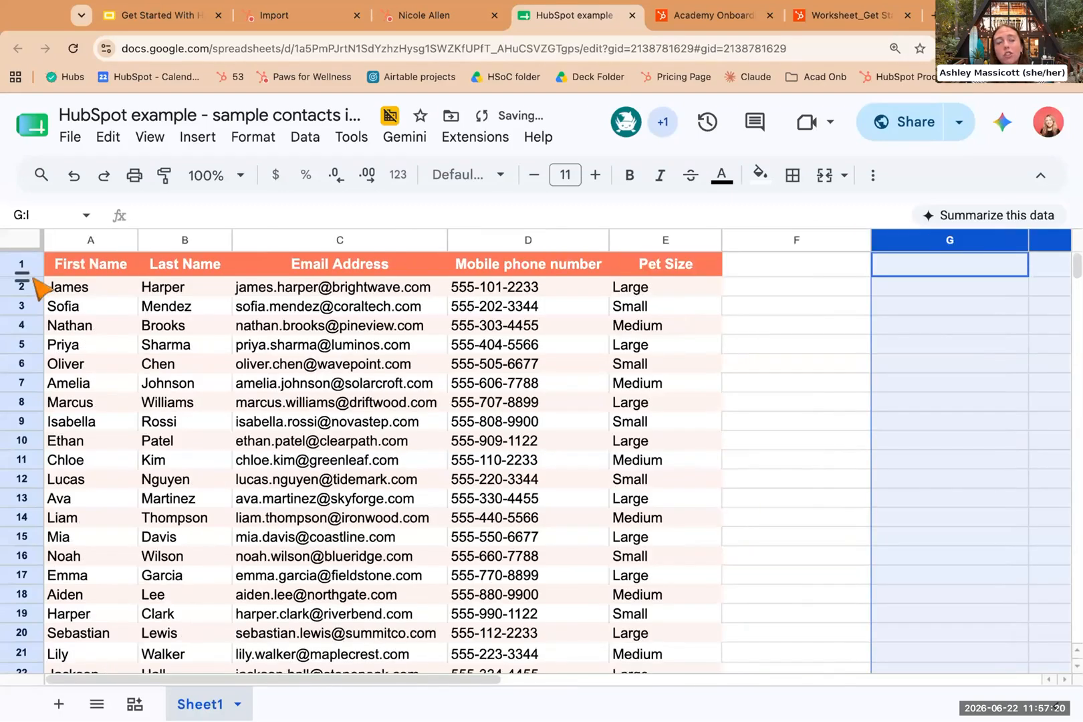
{"action": "left_click", "coordinate": [91, 286]}
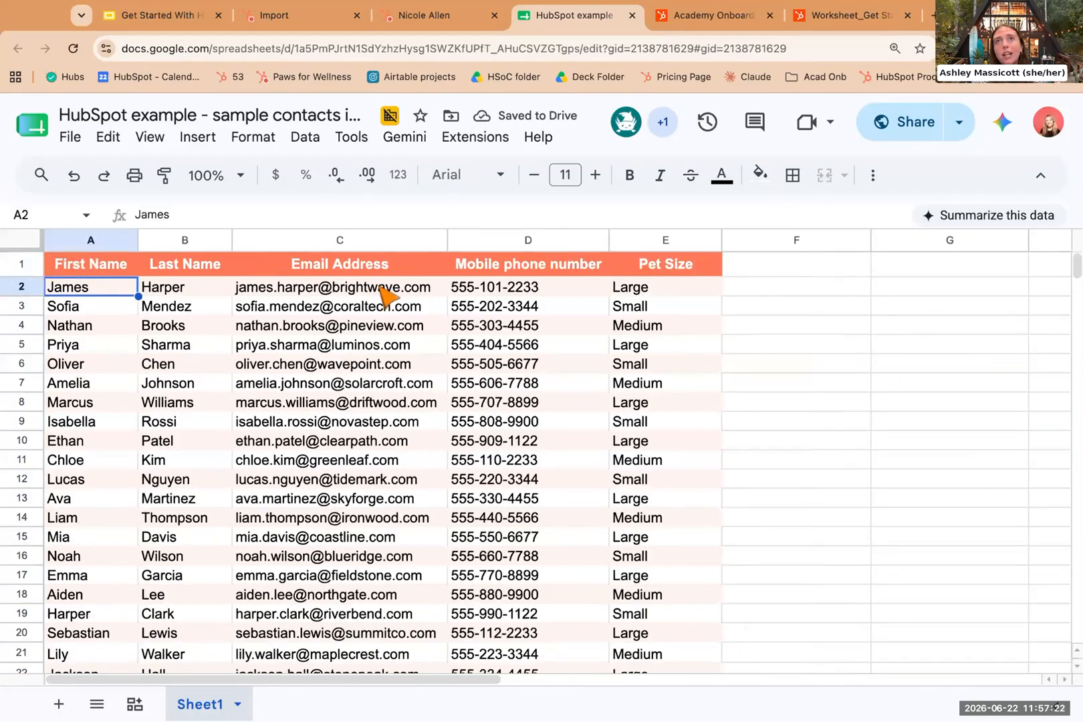
{"action": "left_click", "coordinate": [827, 267]}
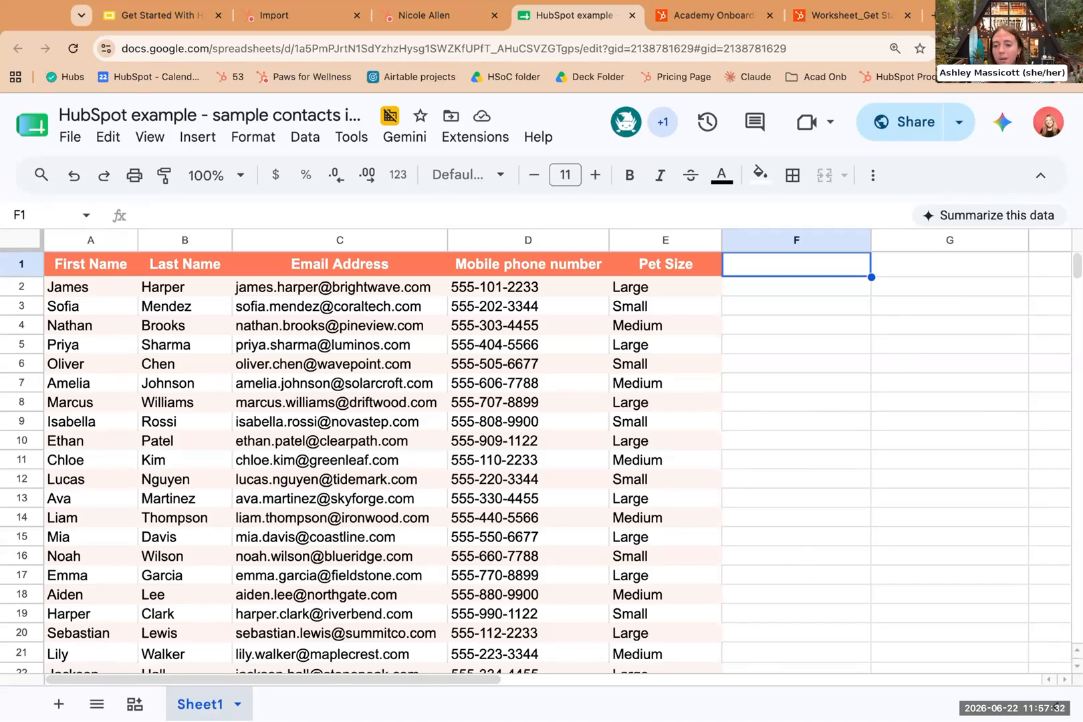
Return to the slideshow and advance to the Index page point on the Smart CRM customization slide.
{"action": "left_click", "coordinate": [176, 24]}
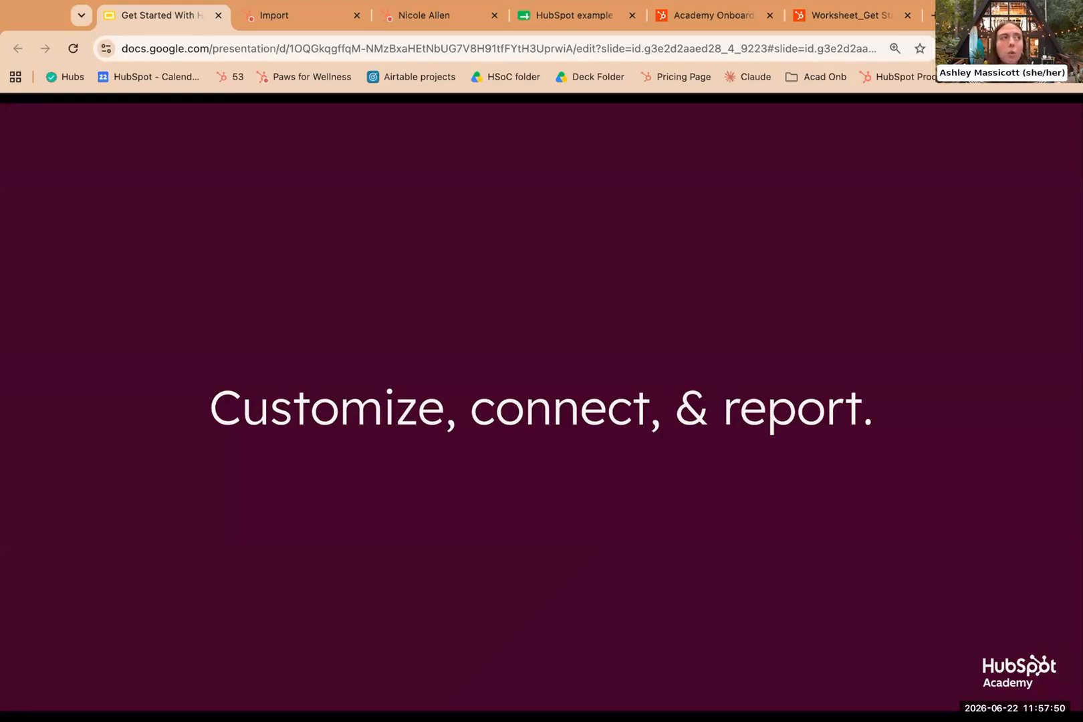
{"action": "key", "text": "Right"}
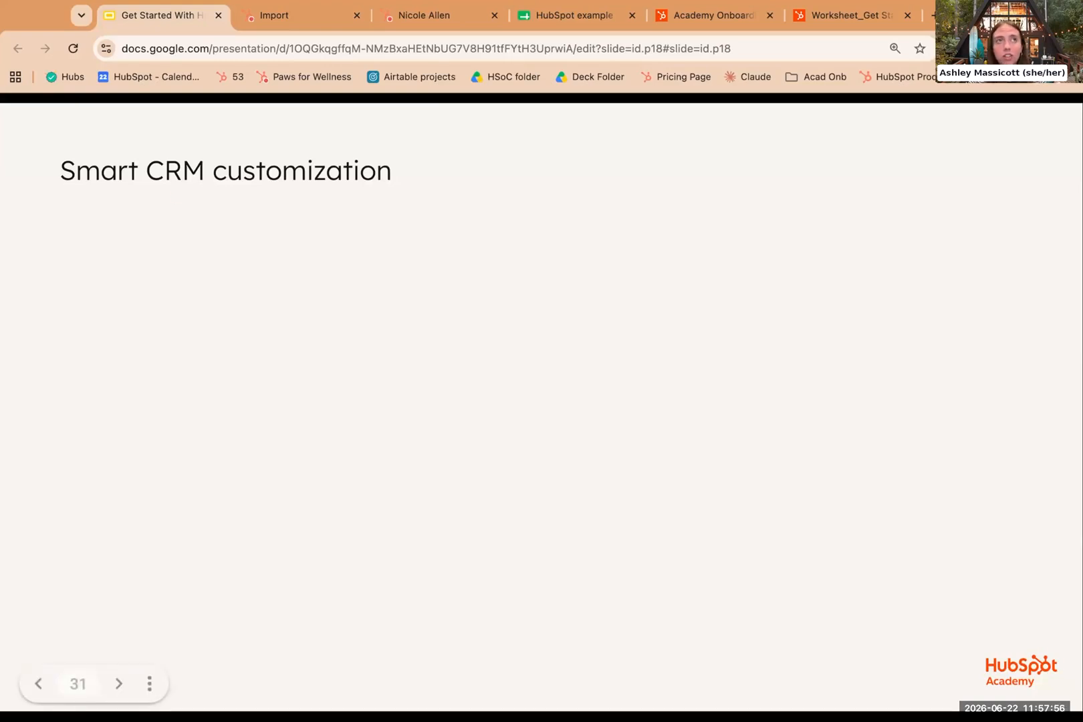
{"action": "key", "text": "Right"}
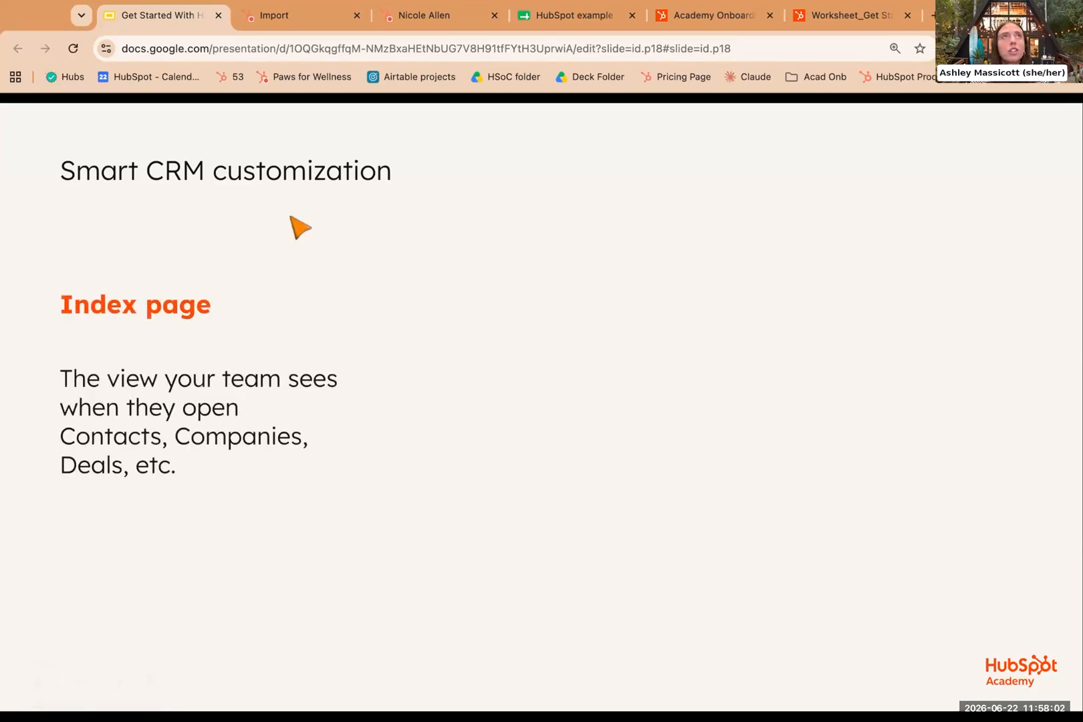
Switch to HubSpot, cancel the pending file import and open the Contacts index page.
{"action": "left_click", "coordinate": [296, 16]}
{"action": "left_click", "coordinate": [153, 693]}
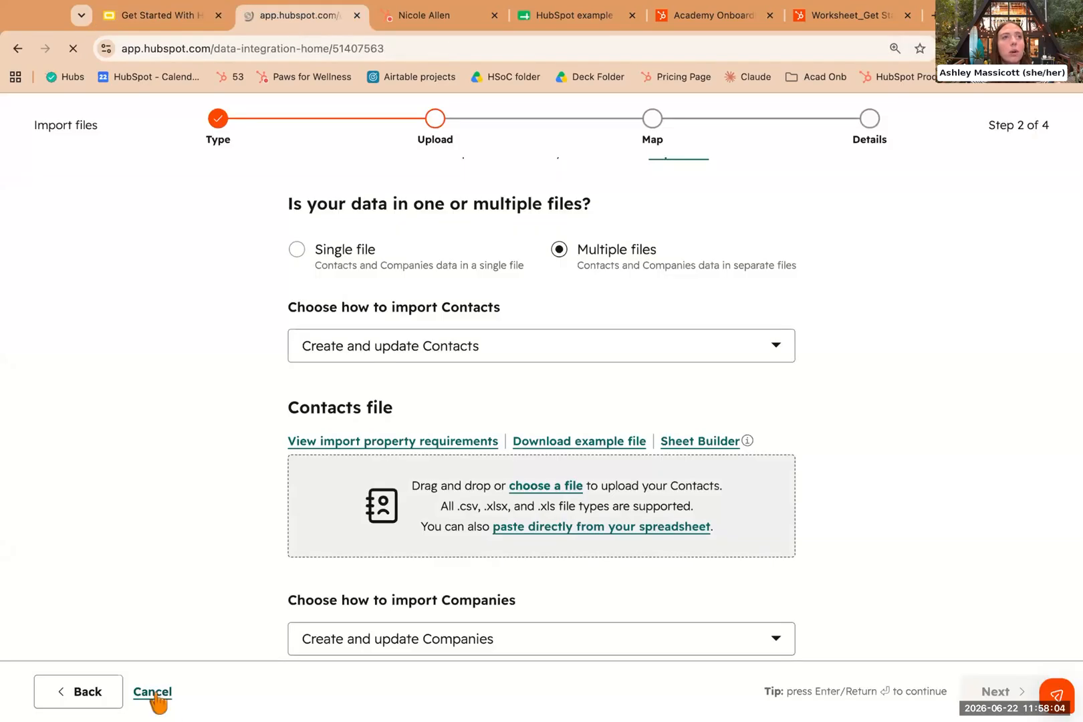
{"action": "mouse_move", "coordinate": [31, 223]}
{"action": "left_click", "coordinate": [79, 199]}
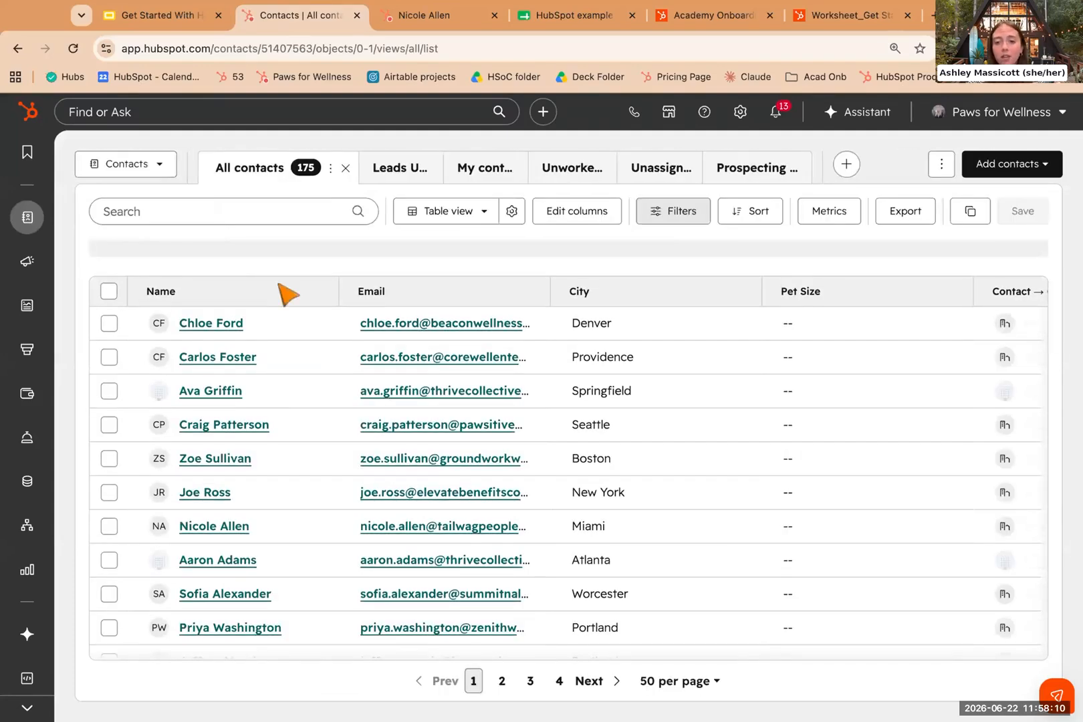
Return to the slideshow and present the Record layout and Creation form points, ending with all three customization areas shown.
{"action": "left_click", "coordinate": [166, 16]}
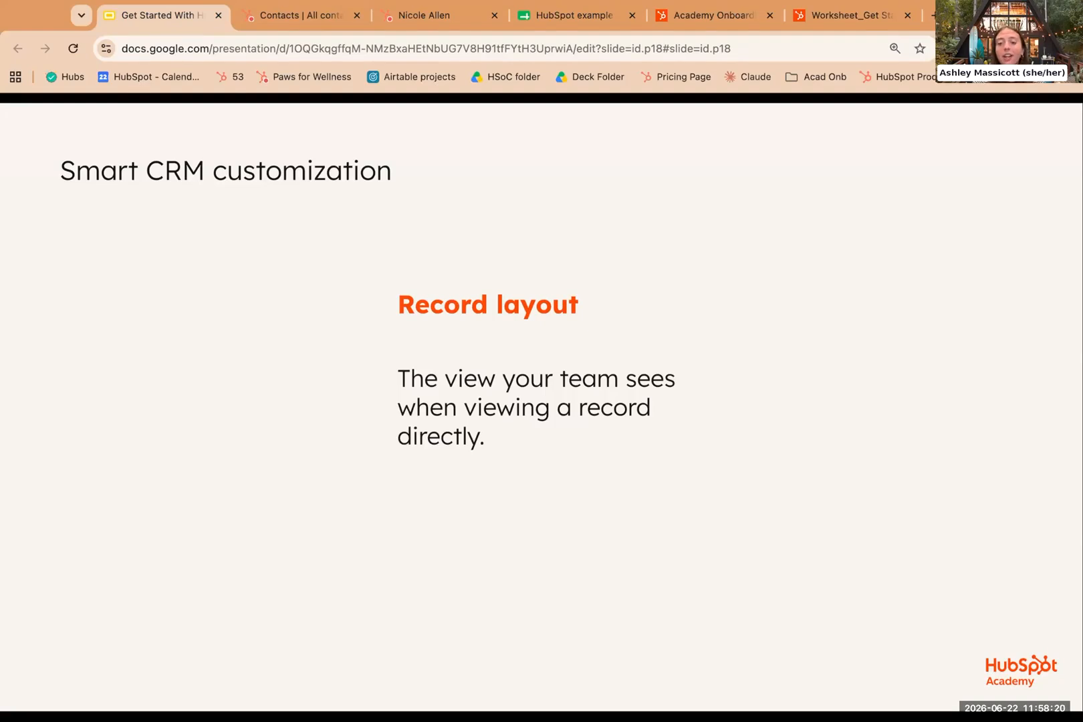
{"action": "key", "text": "Right"}
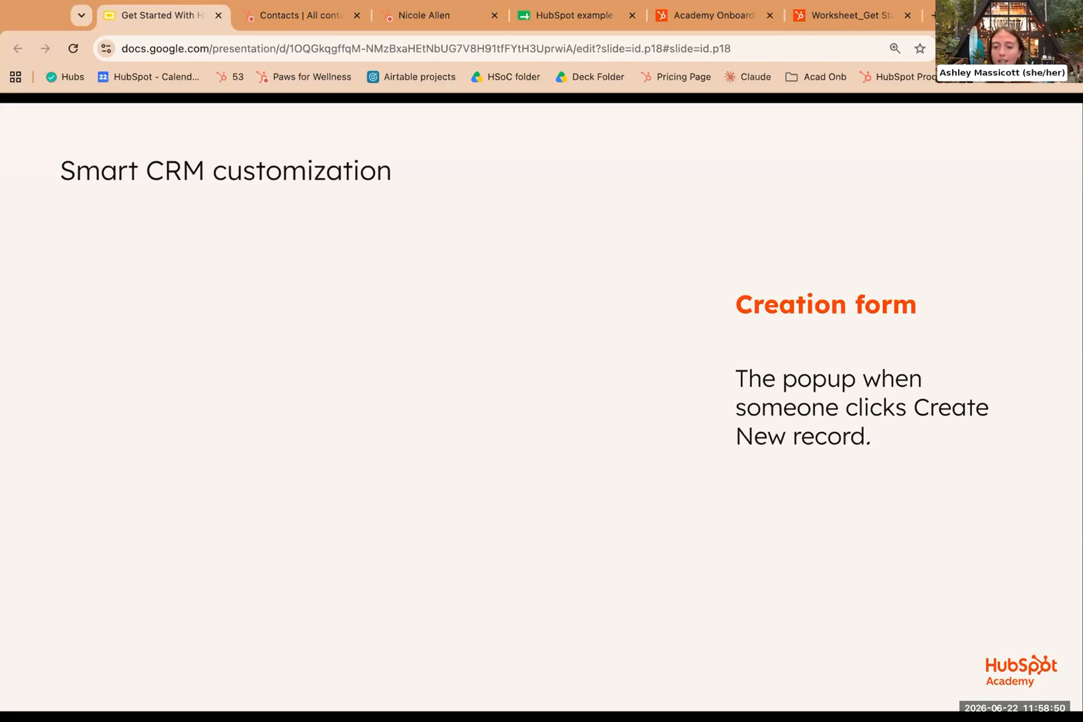
{"action": "key", "text": "Right"}
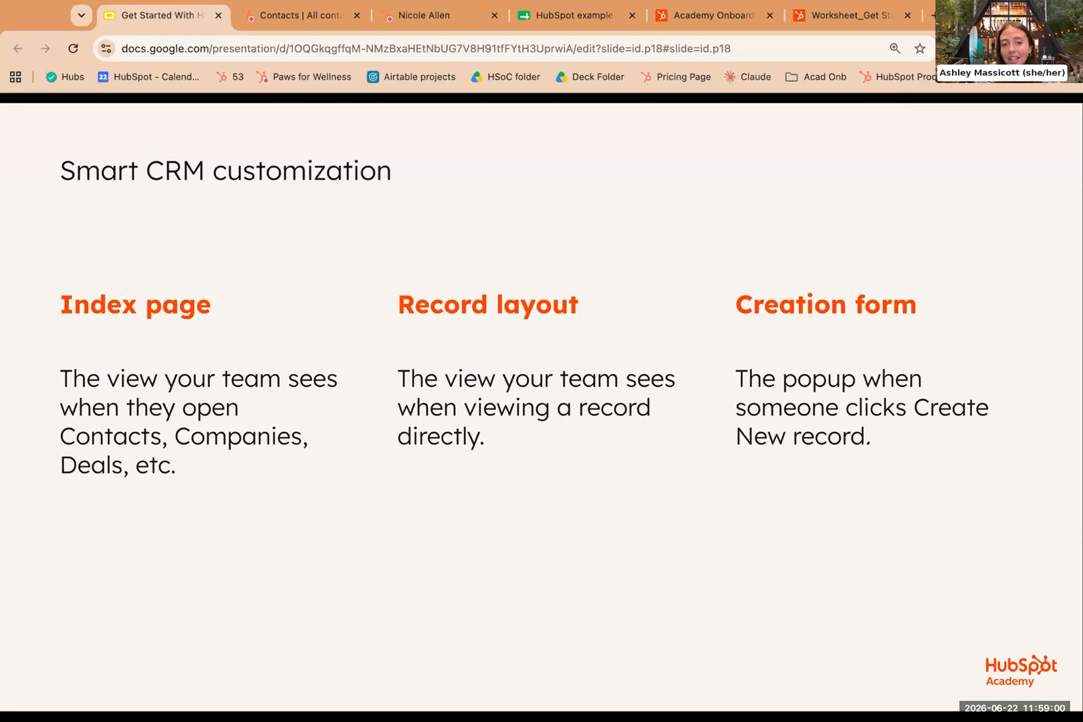
Switch to HubSpot, open the object settings from the Contacts index page and select Companies as the object.
{"action": "left_click", "coordinate": [309, 16]}
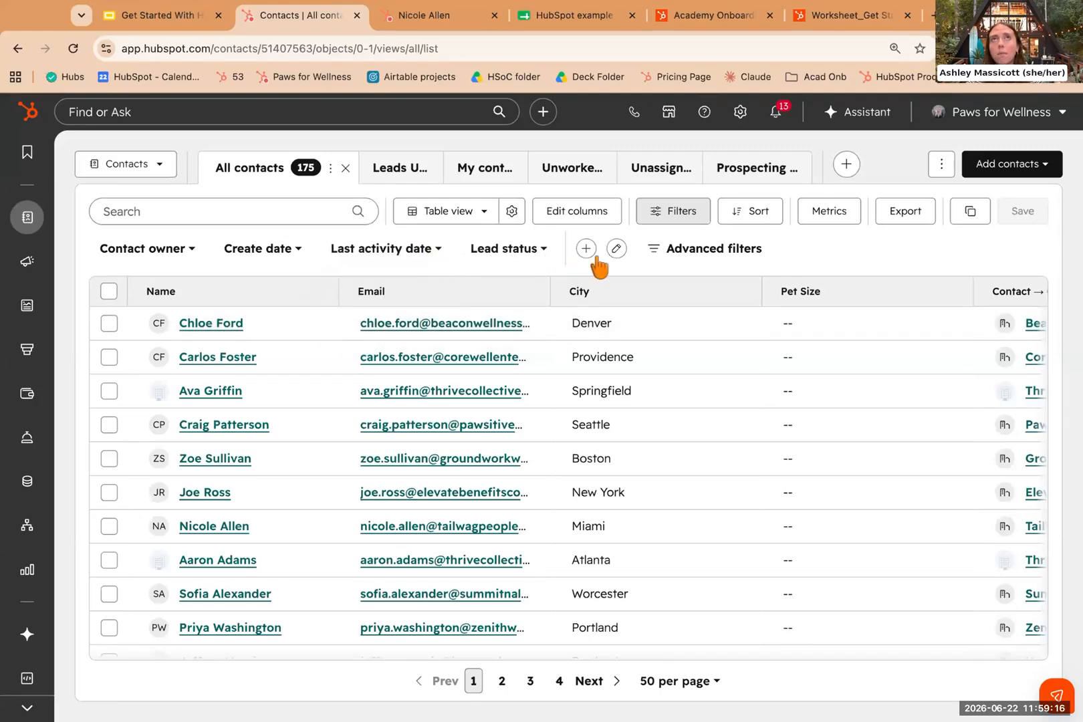
{"action": "left_click", "coordinate": [739, 114]}
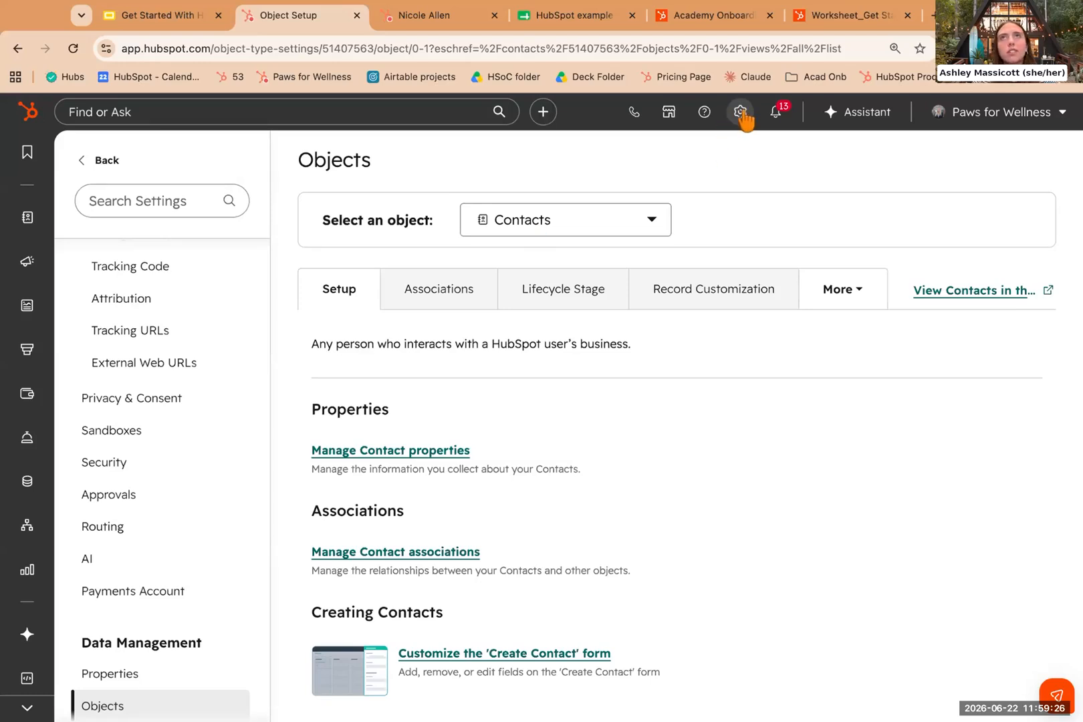
{"action": "scroll", "coordinate": [116, 652], "scroll_direction": "down", "scroll_amount": 3}
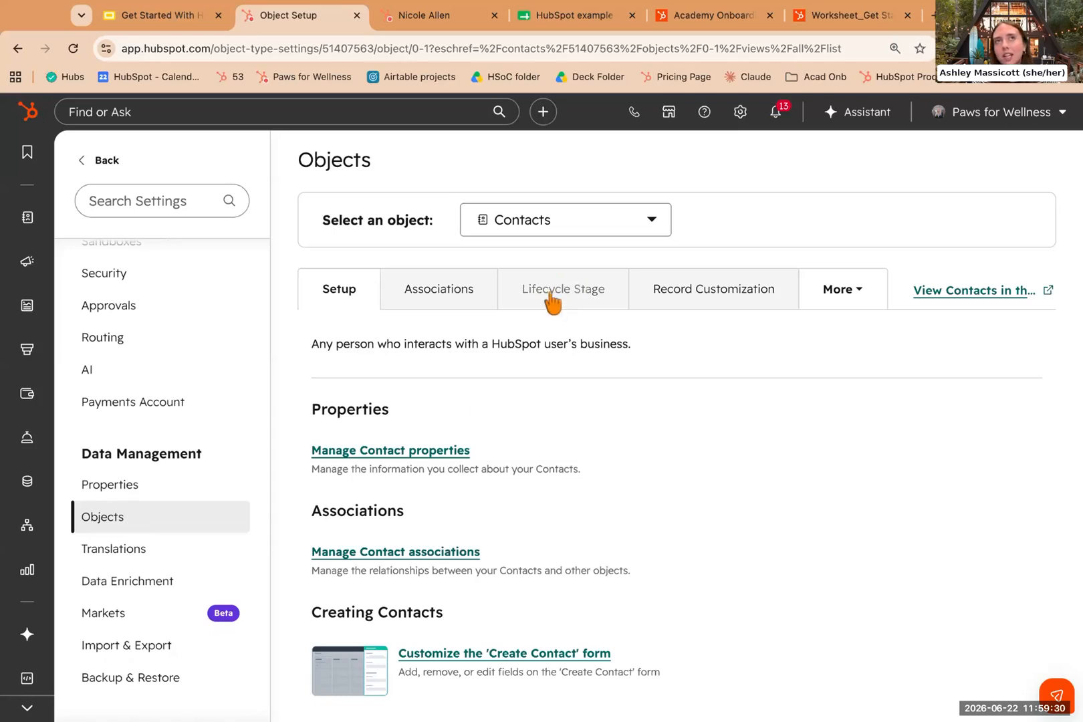
{"action": "left_click", "coordinate": [542, 228]}
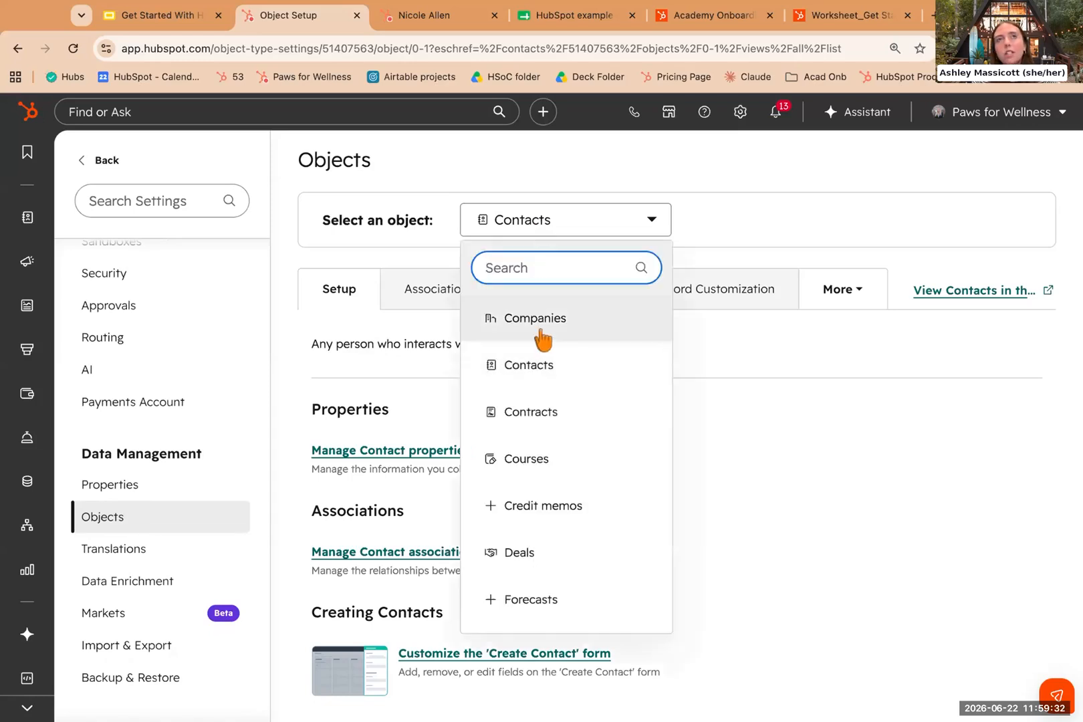
{"action": "left_click", "coordinate": [543, 331]}
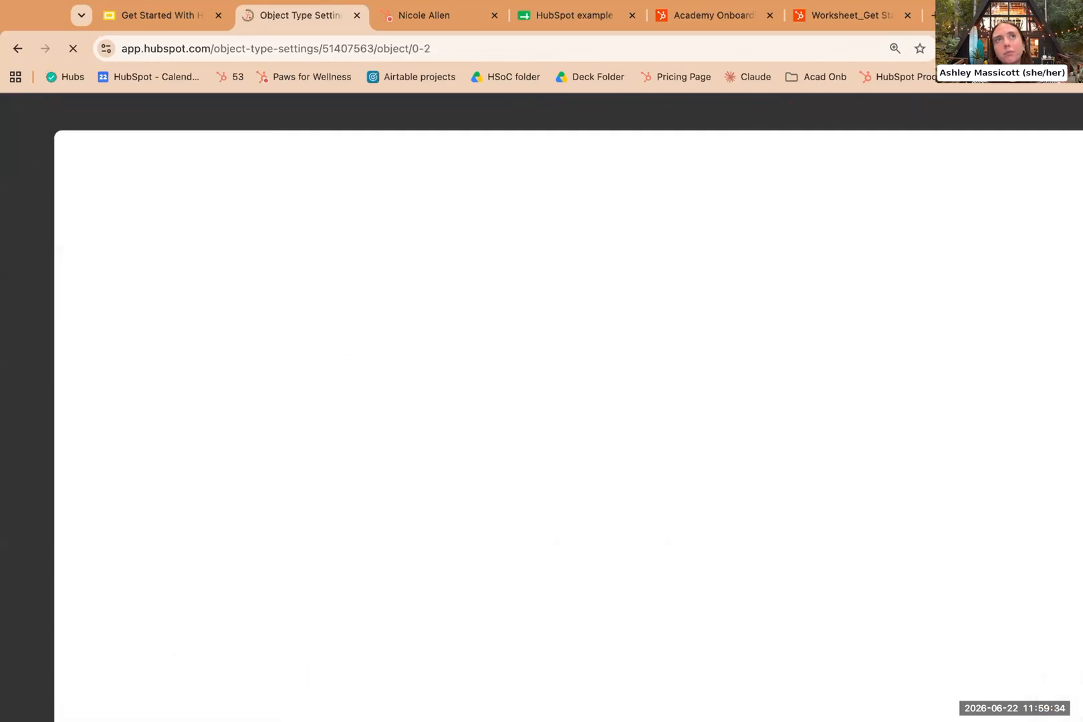
Open the setup settings for the Companies object and examine the Automation option that creates and associates Companies with Contacts.
{"action": "scroll", "coordinate": [219, 594], "scroll_direction": "down", "scroll_amount": 2}
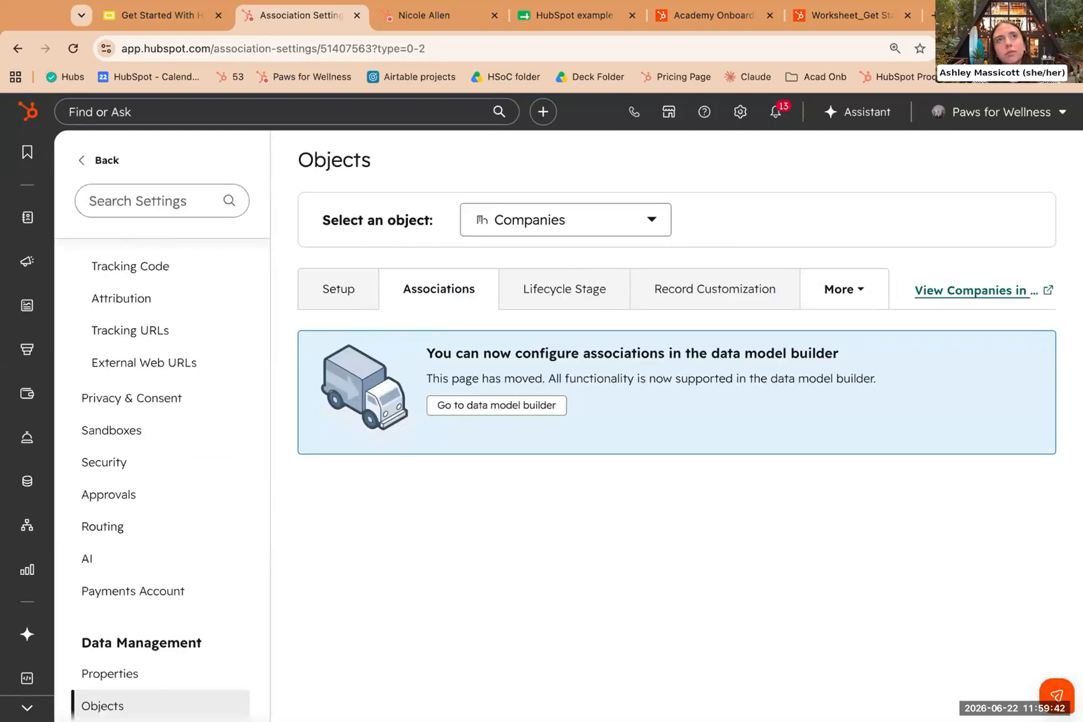
{"action": "left_click", "coordinate": [338, 282]}
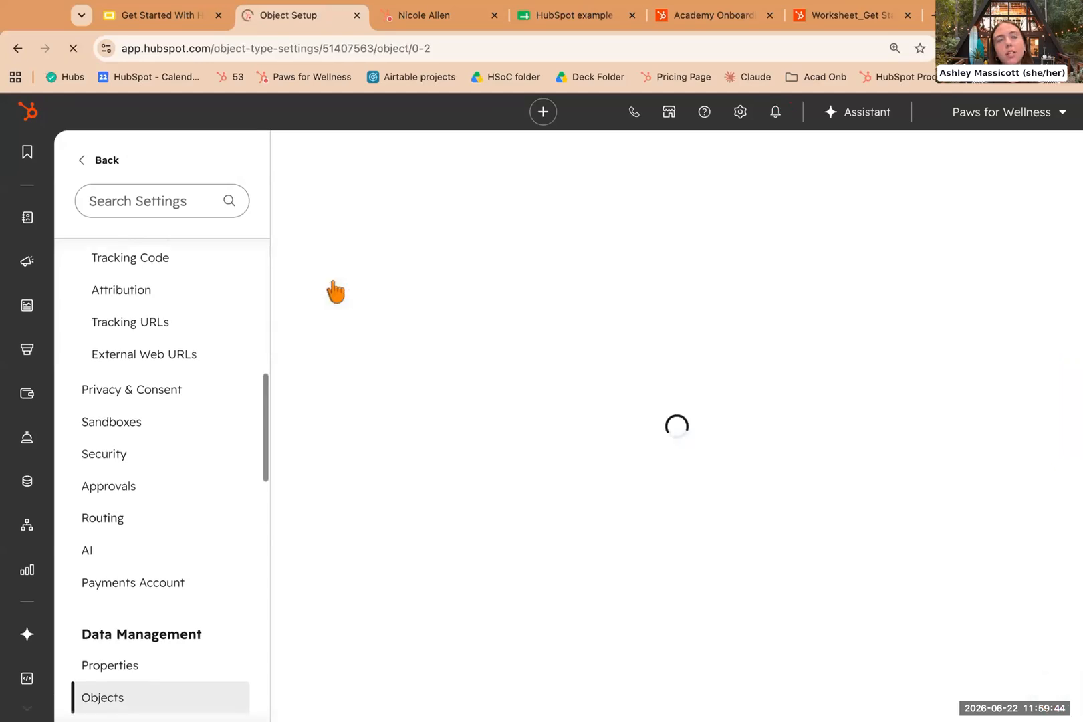
{"action": "scroll", "coordinate": [401, 568], "scroll_direction": "down", "scroll_amount": 1}
{"action": "scroll", "coordinate": [376, 515], "scroll_direction": "down", "scroll_amount": 2}
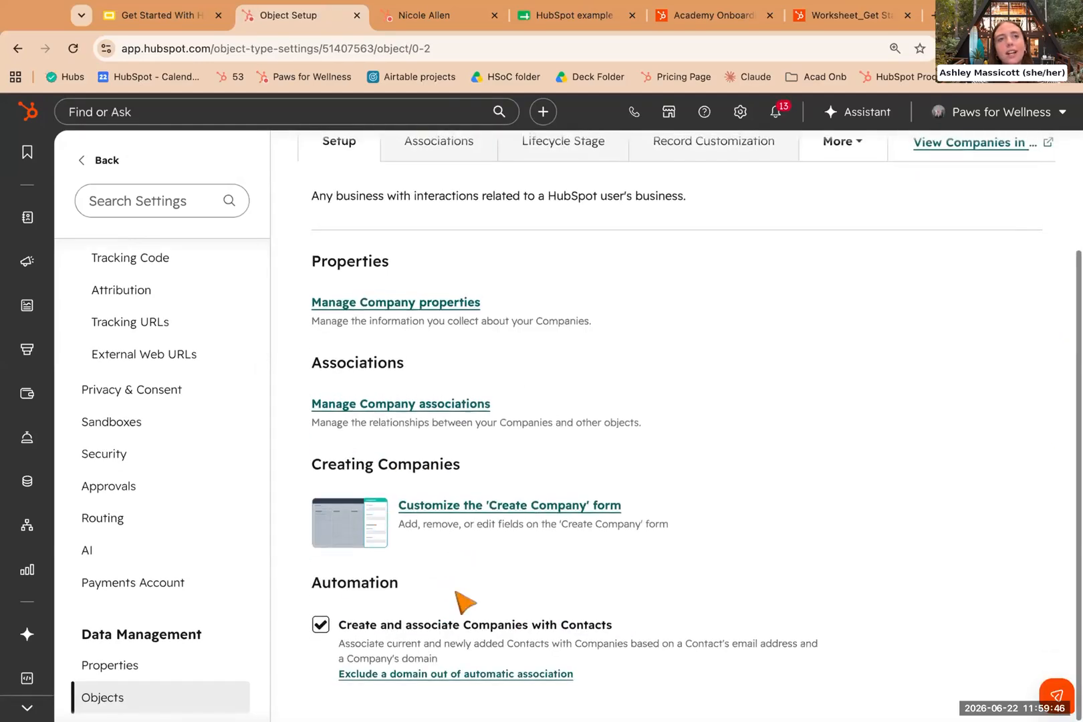
{"action": "triple_click", "coordinate": [309, 584]}
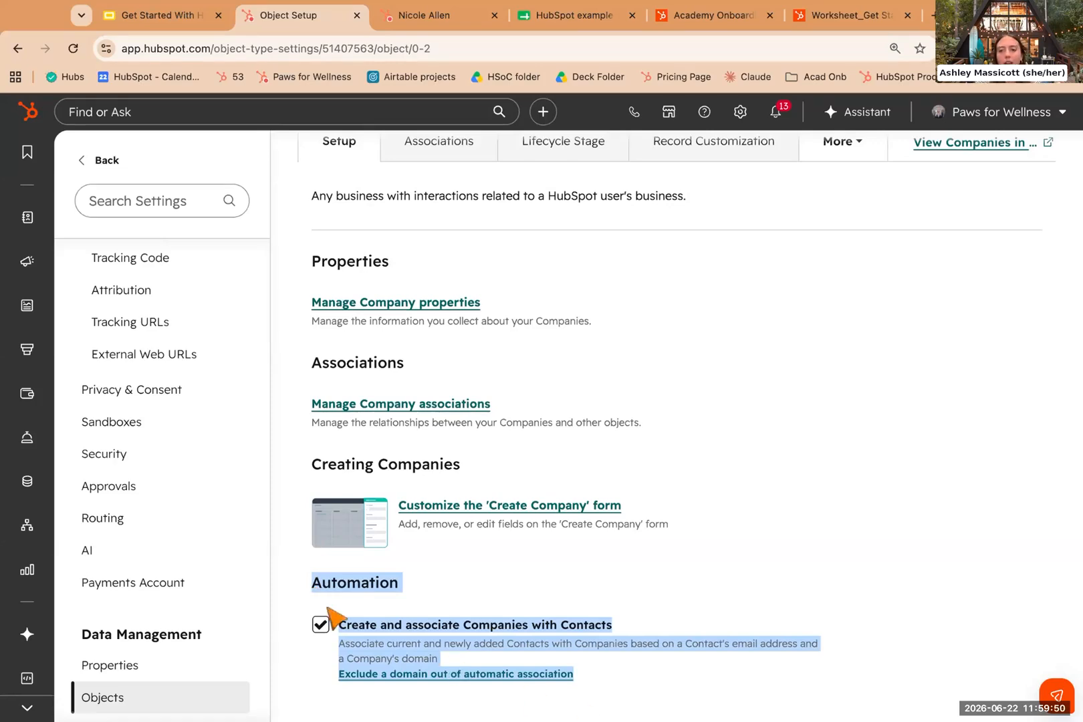
{"action": "scroll", "coordinate": [178, 585], "scroll_direction": "down", "scroll_amount": 3}
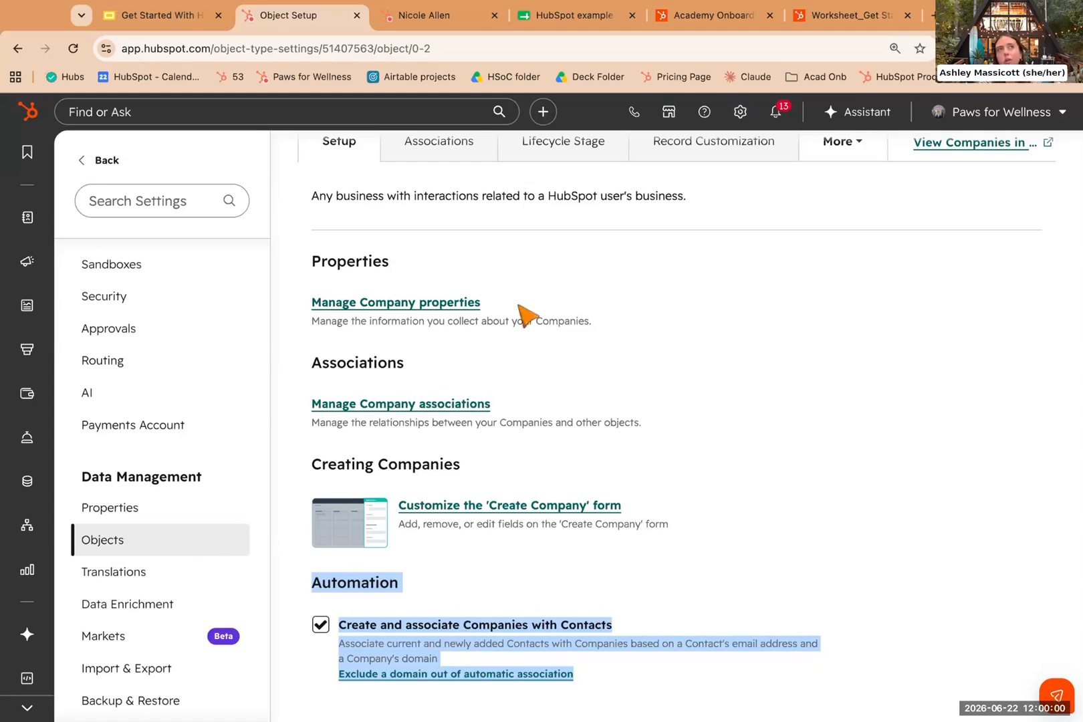
Switch to the slideshow, advance to the Activity 5 slide, and open the worksheet at Exercise 5: Customize your CRM layout.
{"action": "left_click", "coordinate": [196, 17]}
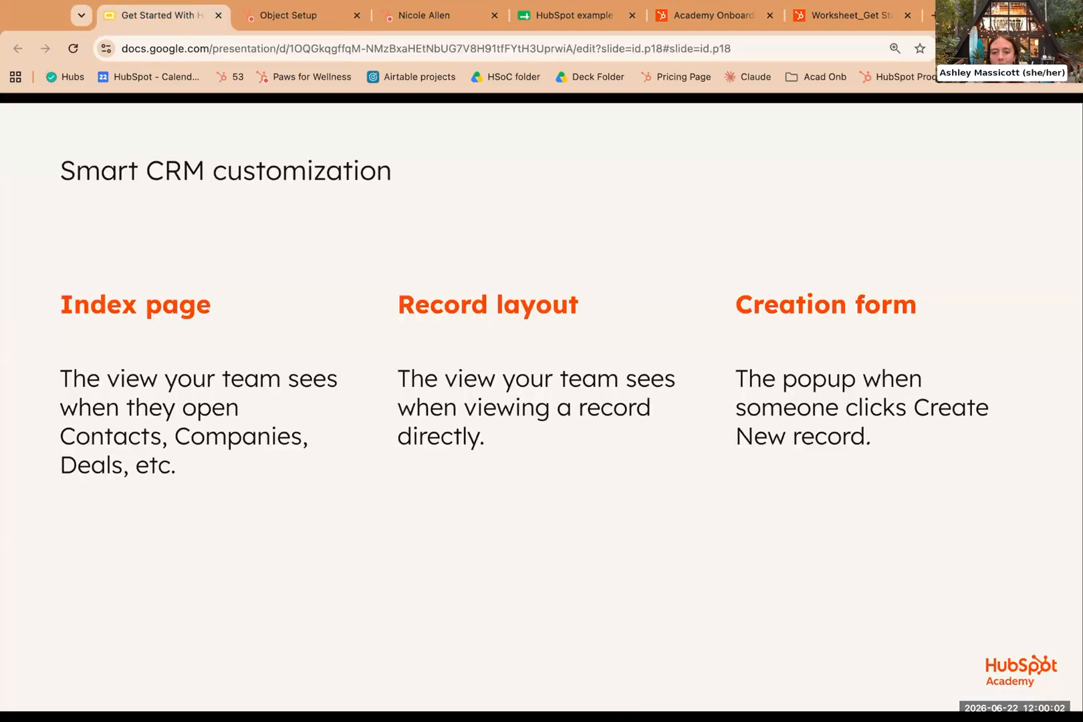
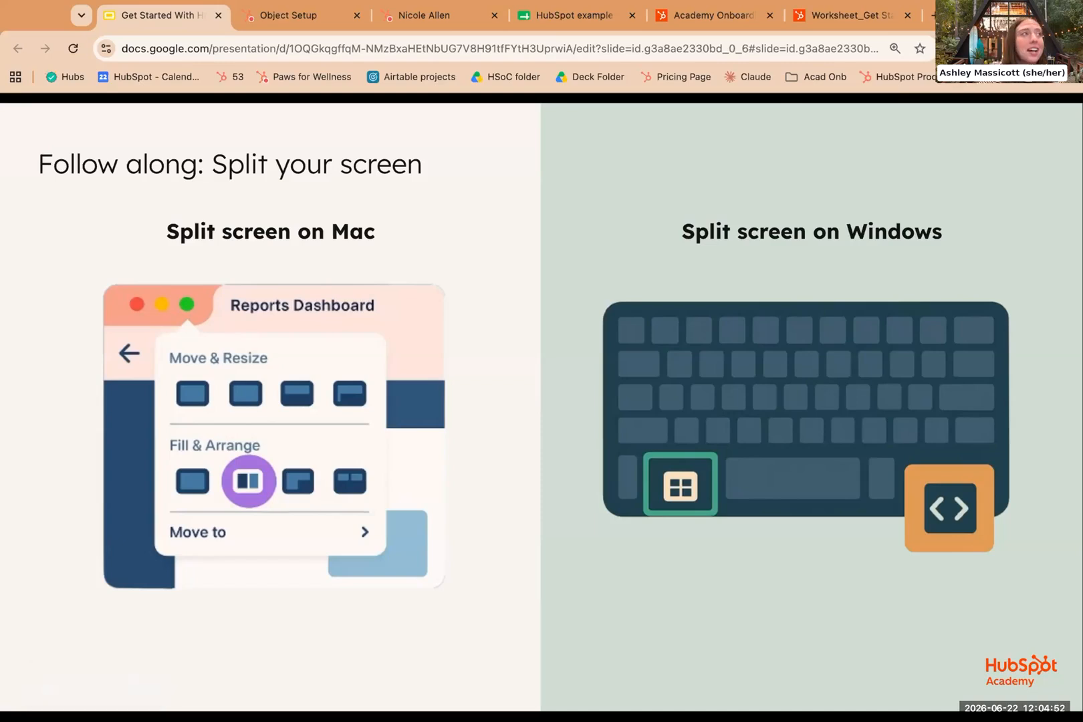
{"action": "key", "text": "Right"}
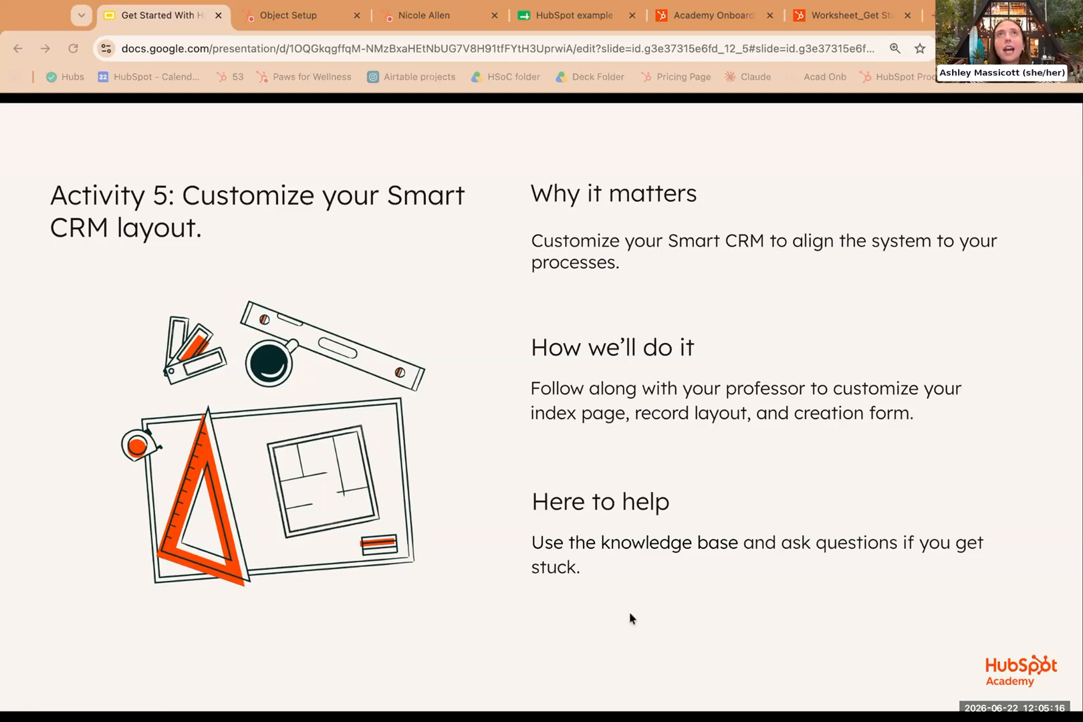
{"action": "left_click", "coordinate": [835, 19]}
{"action": "scroll", "coordinate": [441, 574], "scroll_direction": "down", "scroll_amount": 3}
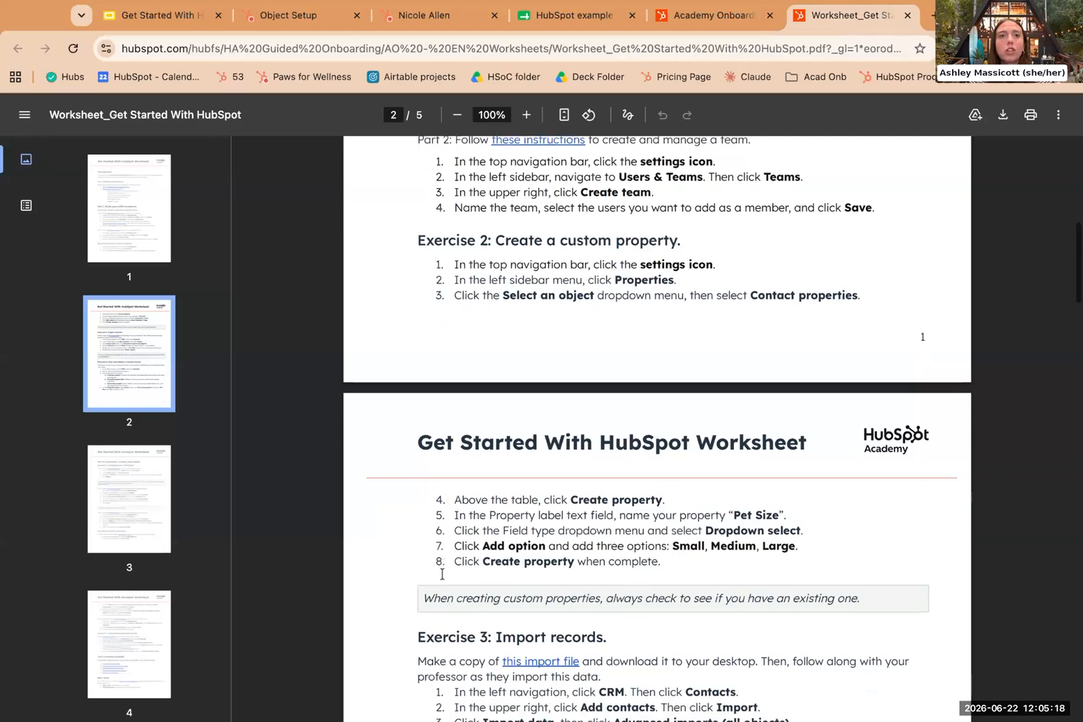
{"action": "scroll", "coordinate": [442, 574], "scroll_direction": "down", "scroll_amount": 8}
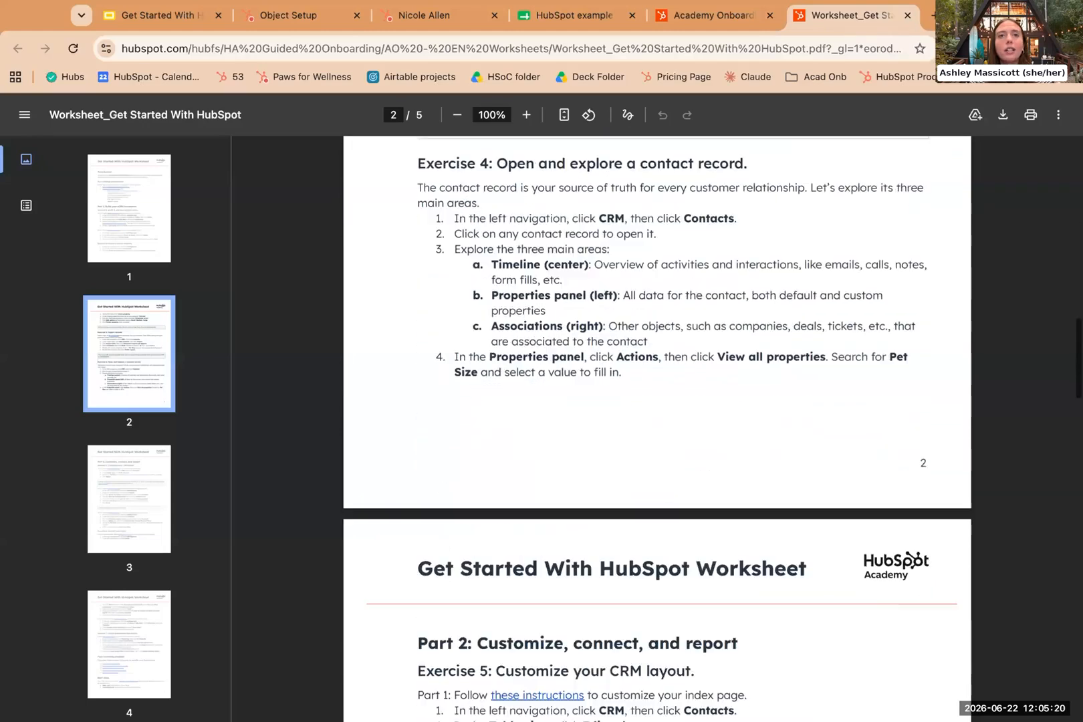
{"action": "scroll", "coordinate": [441, 573], "scroll_direction": "down", "scroll_amount": 6}
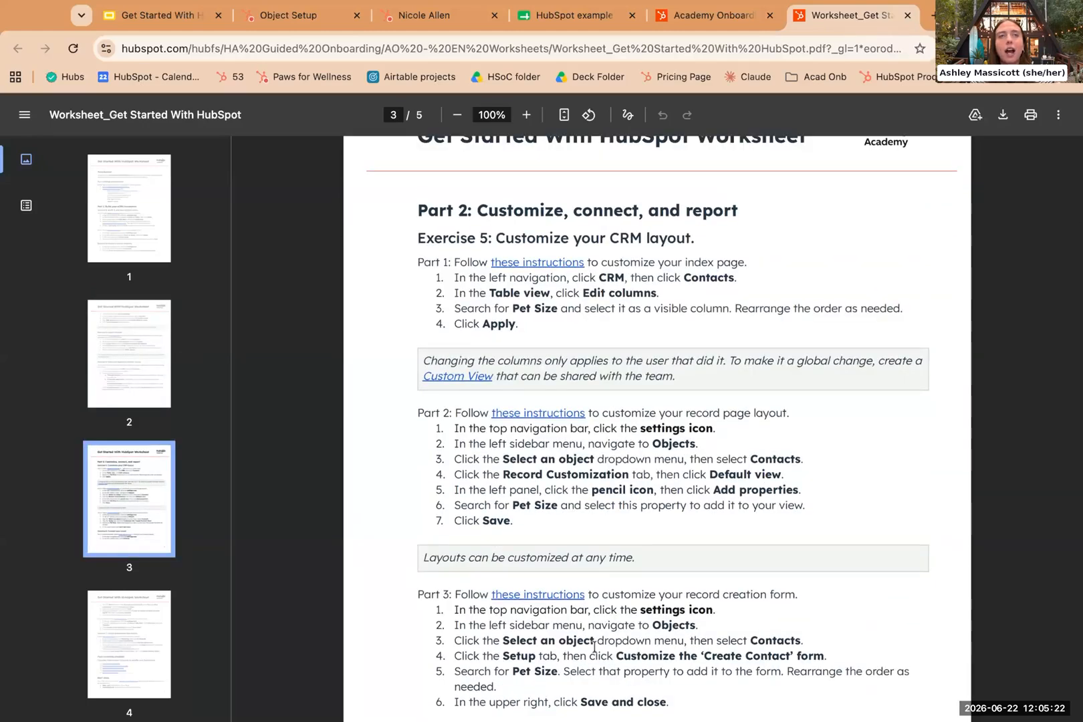
{"action": "scroll", "coordinate": [522, 488], "scroll_direction": "down", "scroll_amount": 1}
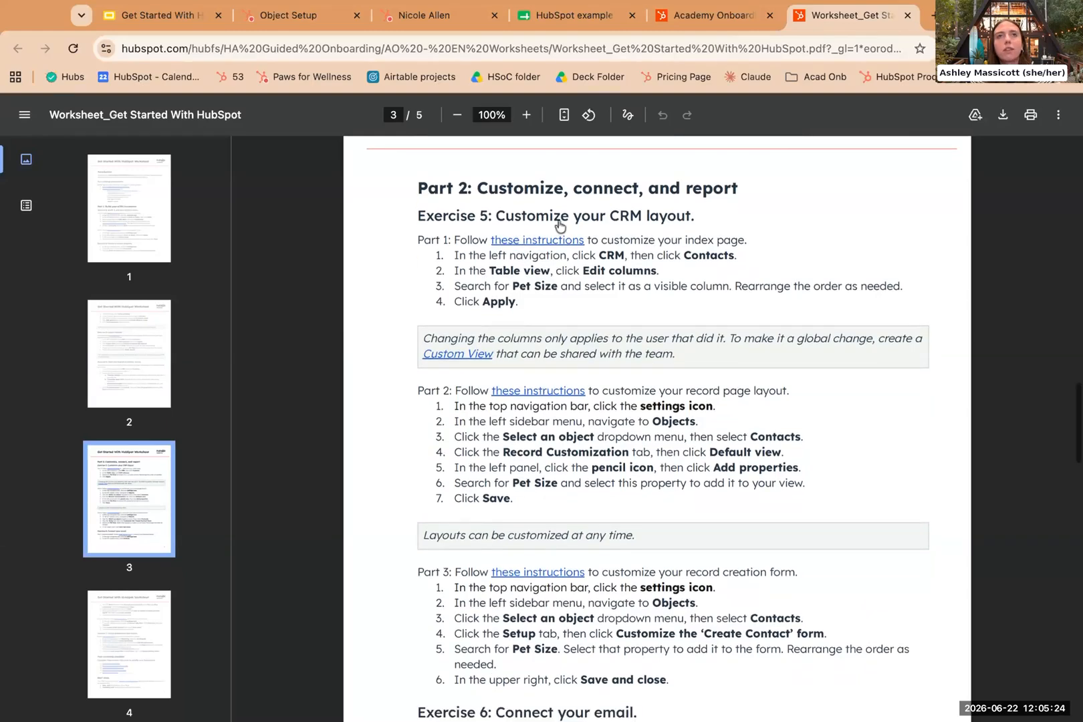
Switch to HubSpot, open the Contacts index page and dismiss the flexible views enrollment banner.
{"action": "left_click", "coordinate": [272, 22]}
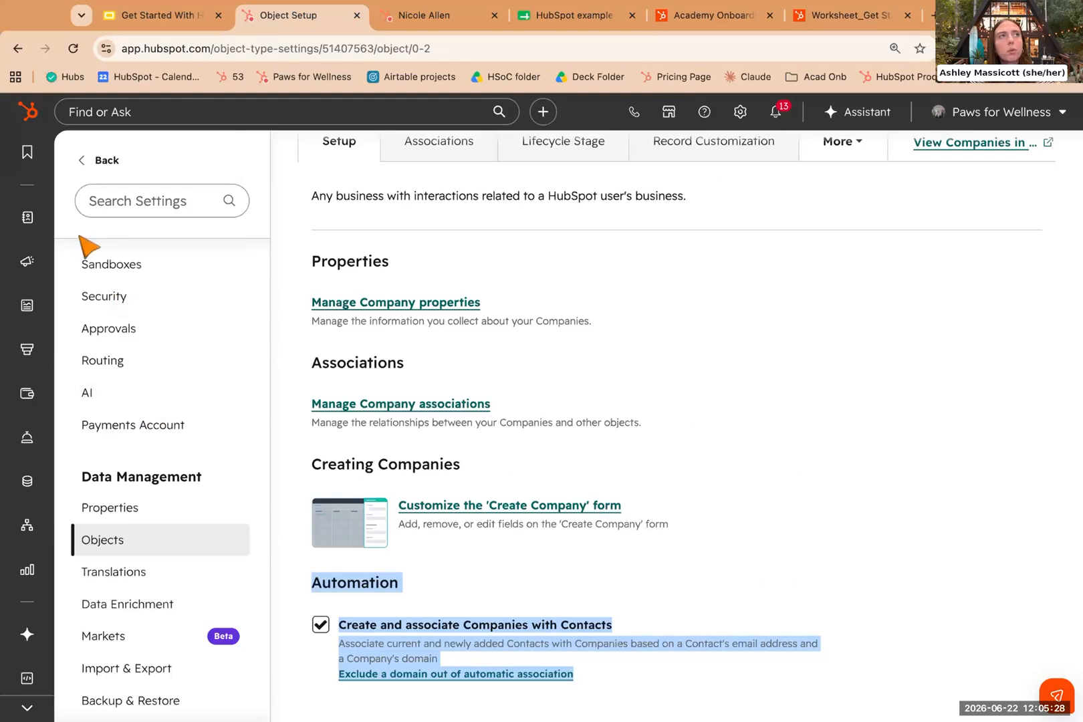
{"action": "mouse_move", "coordinate": [26, 217]}
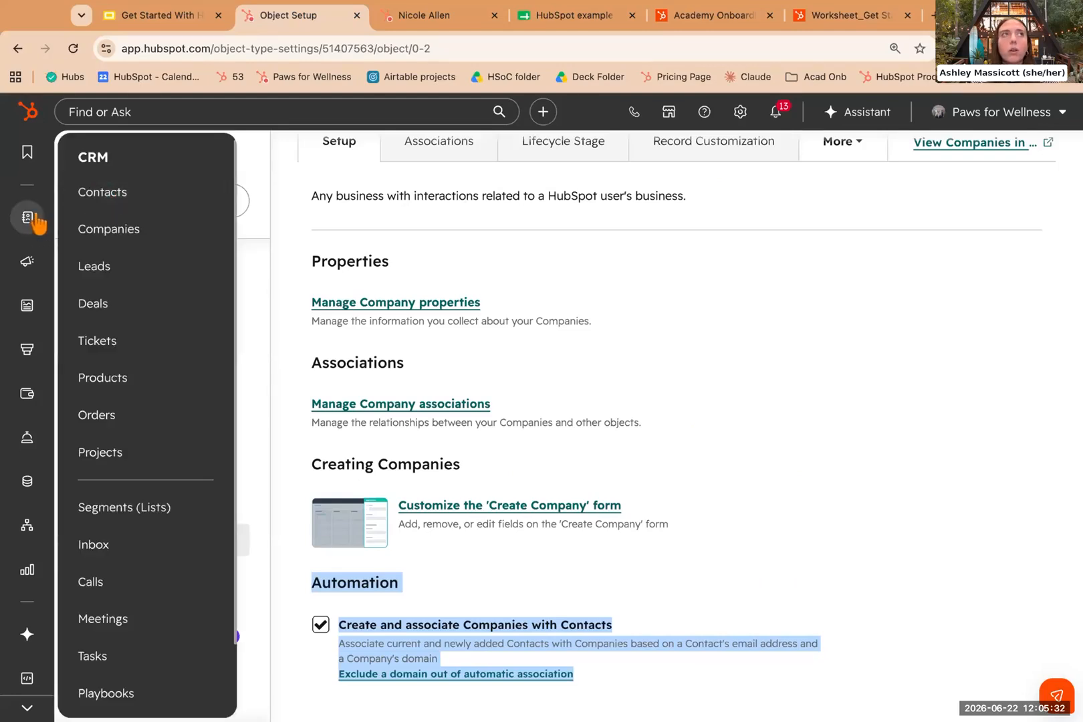
{"action": "left_click", "coordinate": [112, 201]}
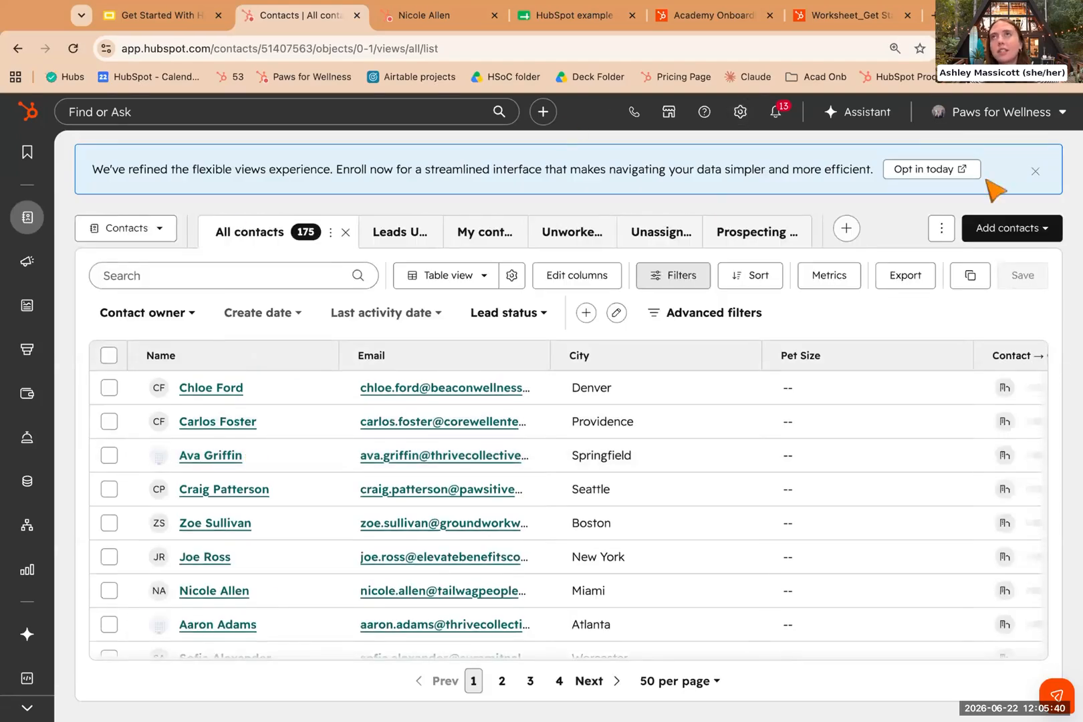
{"action": "left_click", "coordinate": [1035, 171]}
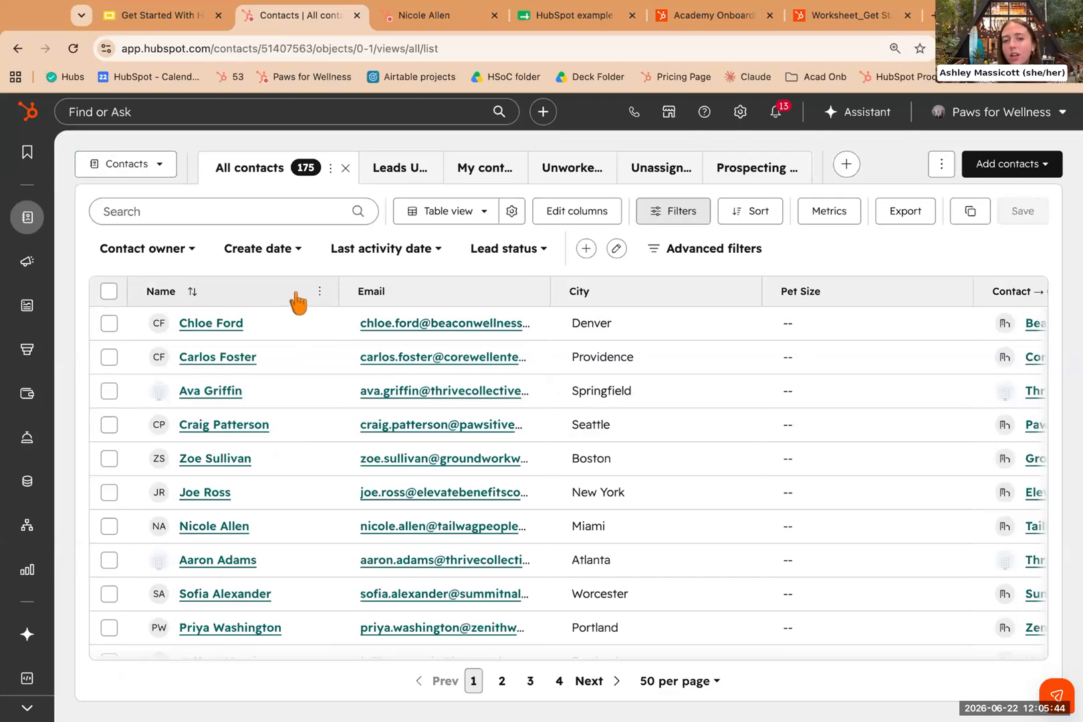
Review the columns of the All contacts table and remove the City column.
{"action": "scroll", "coordinate": [435, 304], "scroll_direction": "right", "scroll_amount": 1}
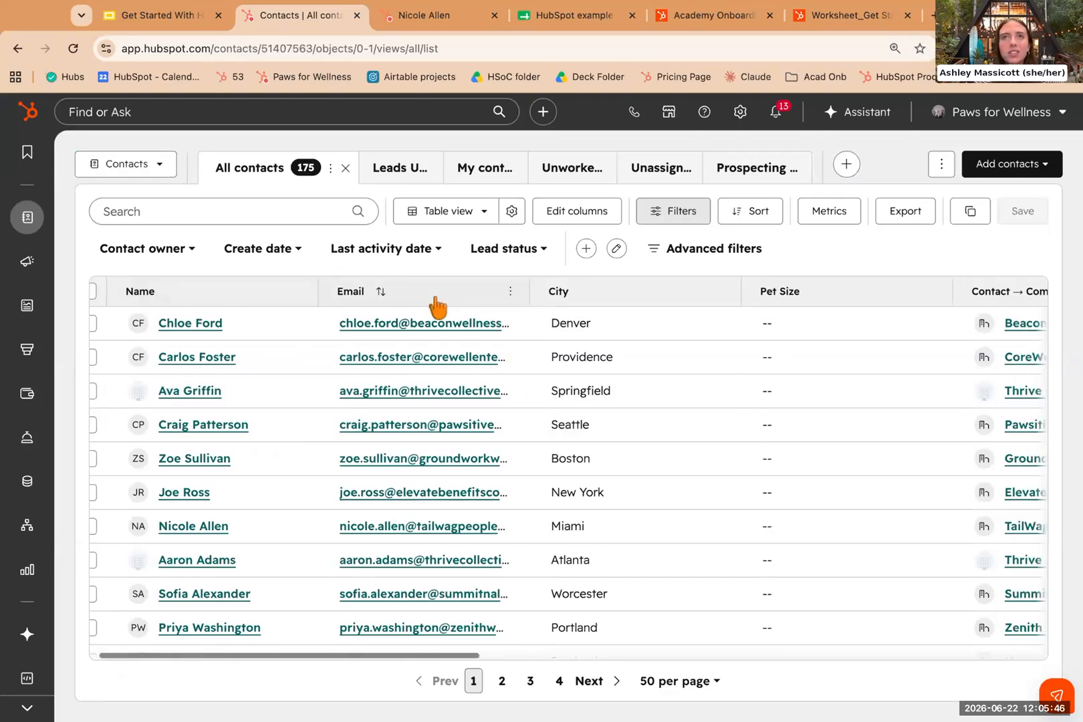
{"action": "scroll", "coordinate": [792, 307], "scroll_direction": "right", "scroll_amount": 2}
{"action": "scroll", "coordinate": [793, 306], "scroll_direction": "right", "scroll_amount": 3}
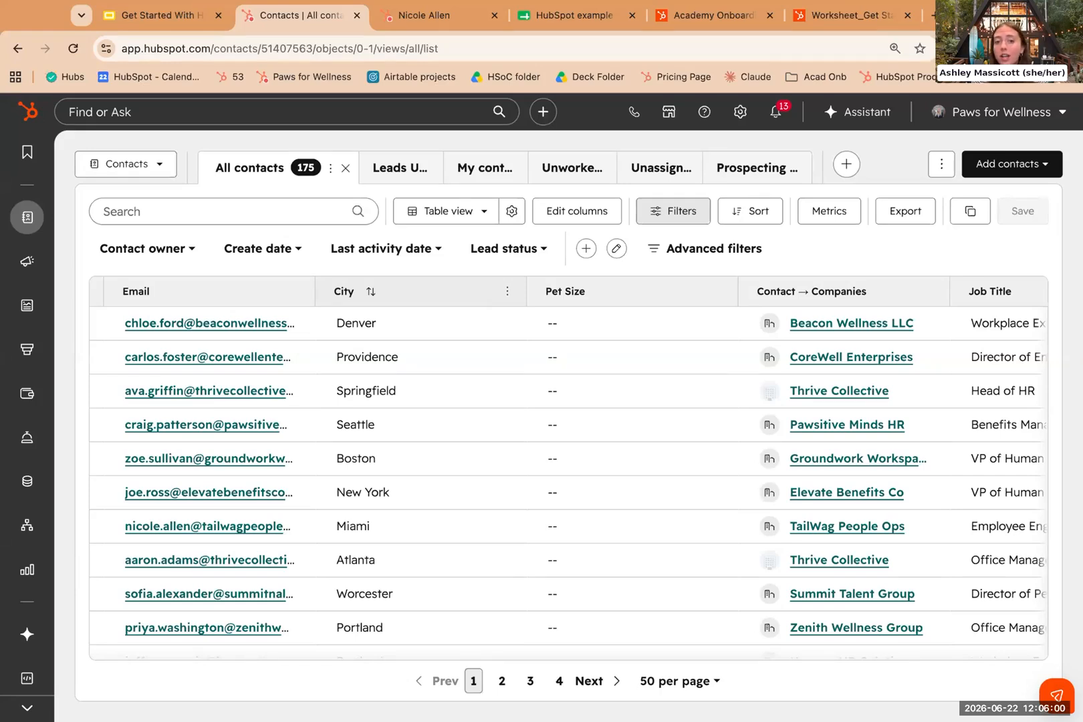
{"action": "scroll", "coordinate": [575, 468], "scroll_direction": "left", "scroll_amount": 5}
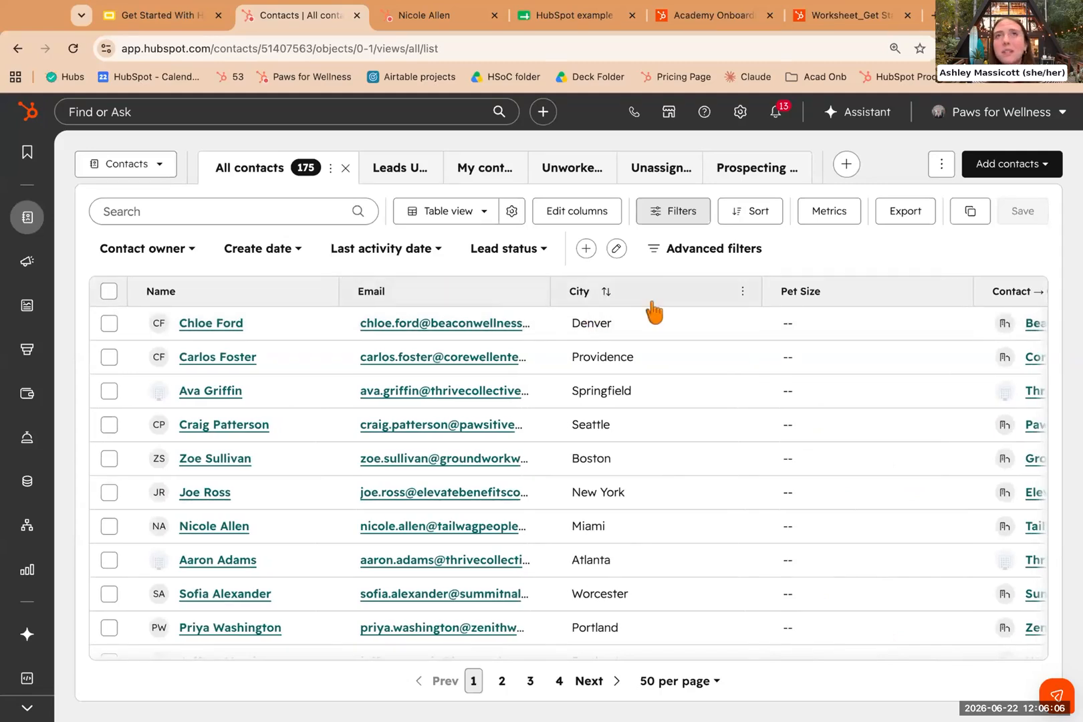
{"action": "left_click", "coordinate": [742, 292]}
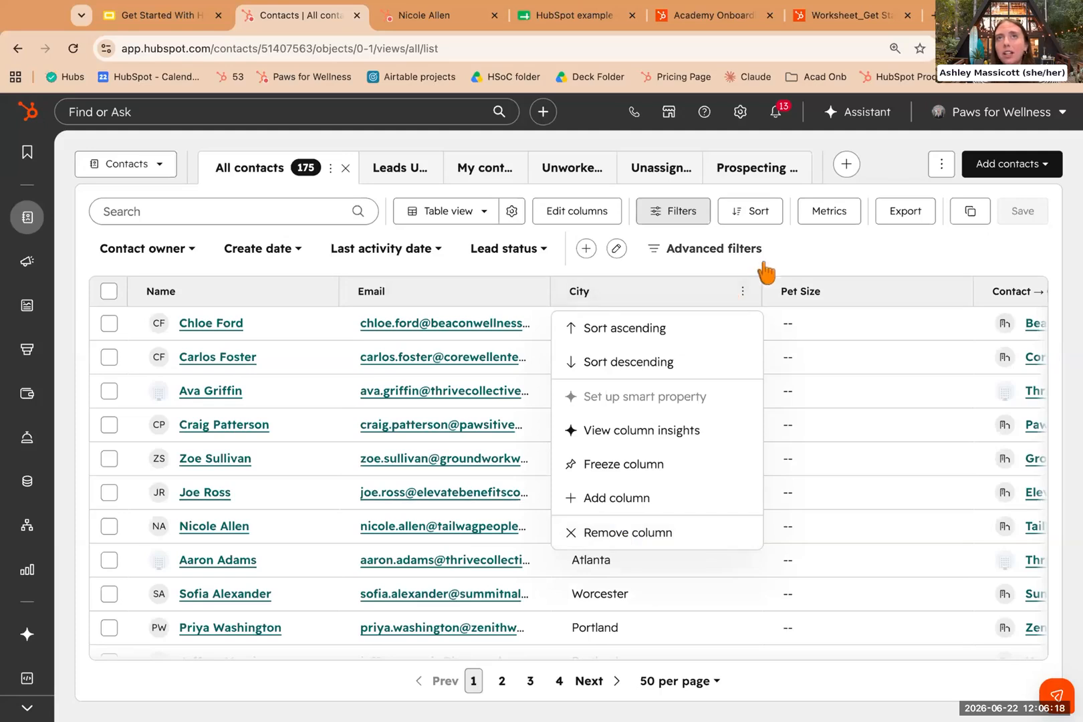
{"action": "left_click", "coordinate": [645, 533]}
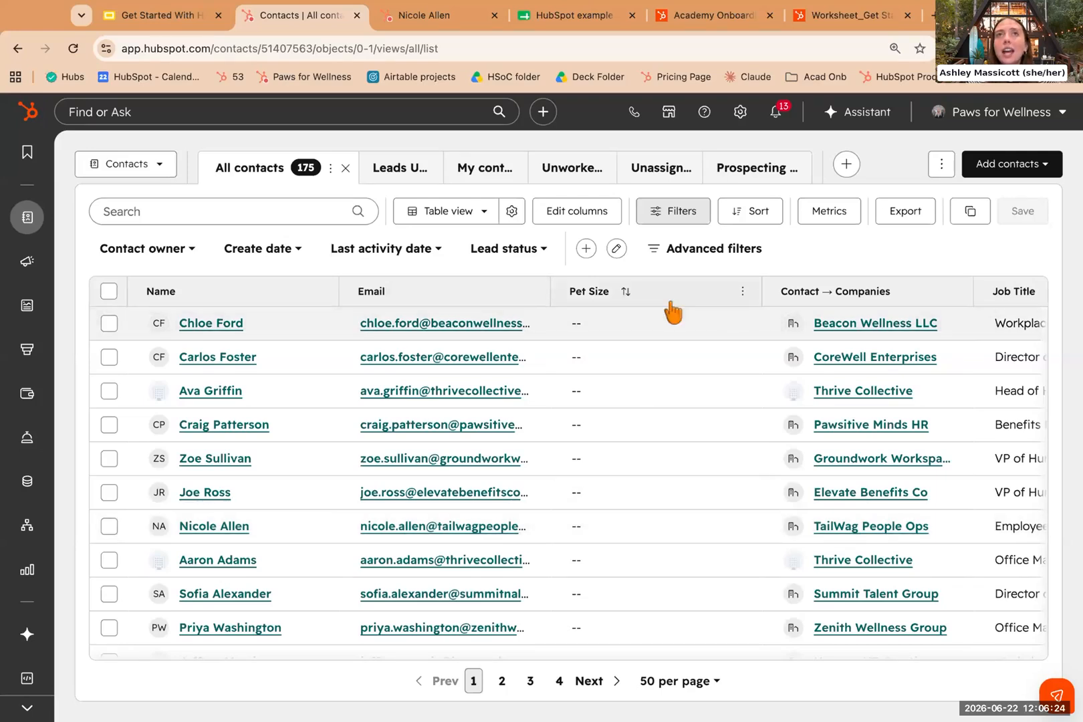
Add a Company size column next to Pet Size in the contacts table and move it ahead of Pet Size.
{"action": "left_click", "coordinate": [743, 294]}
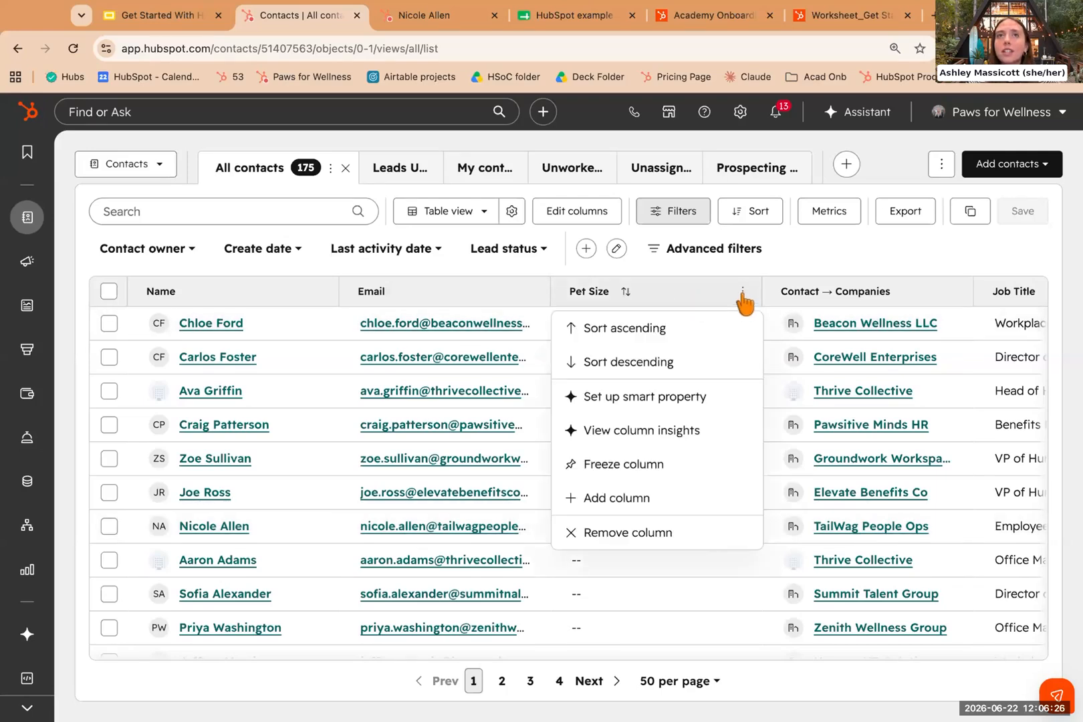
{"action": "left_click", "coordinate": [683, 498]}
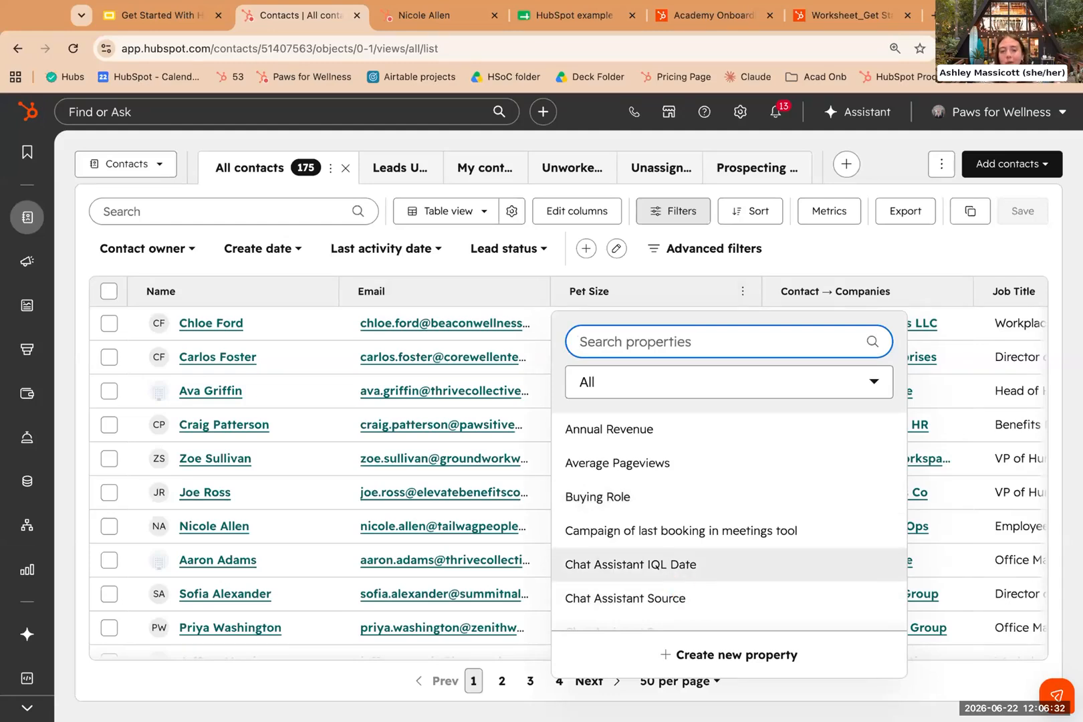
{"action": "scroll", "coordinate": [667, 565], "scroll_direction": "down", "scroll_amount": 3}
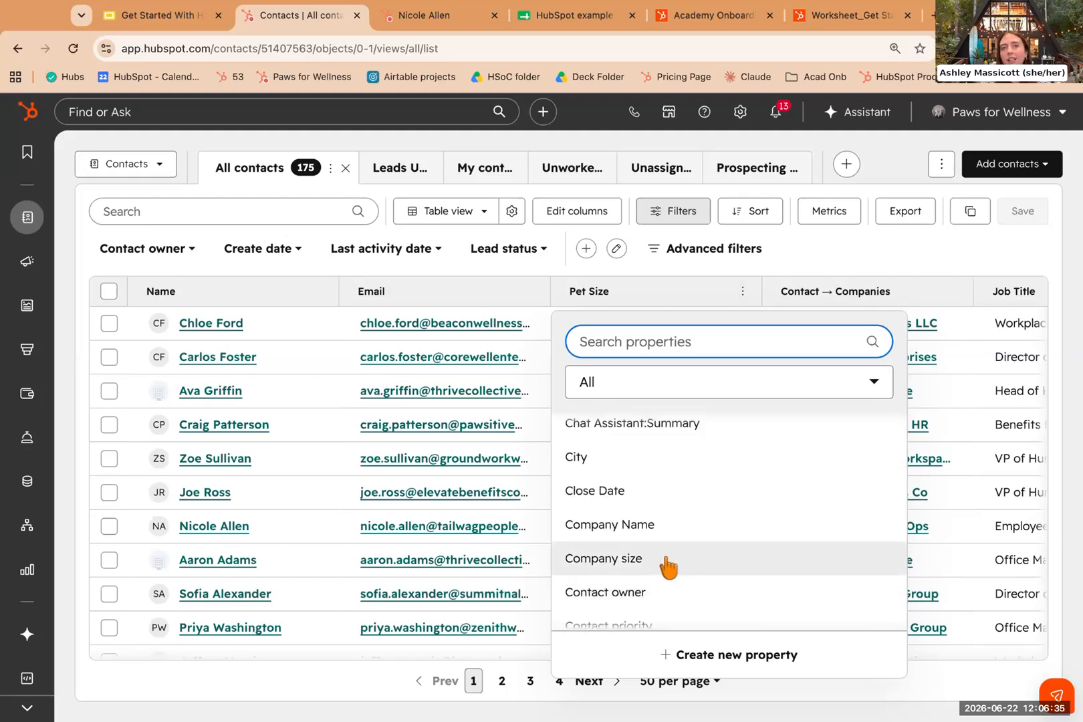
{"action": "left_click", "coordinate": [627, 560]}
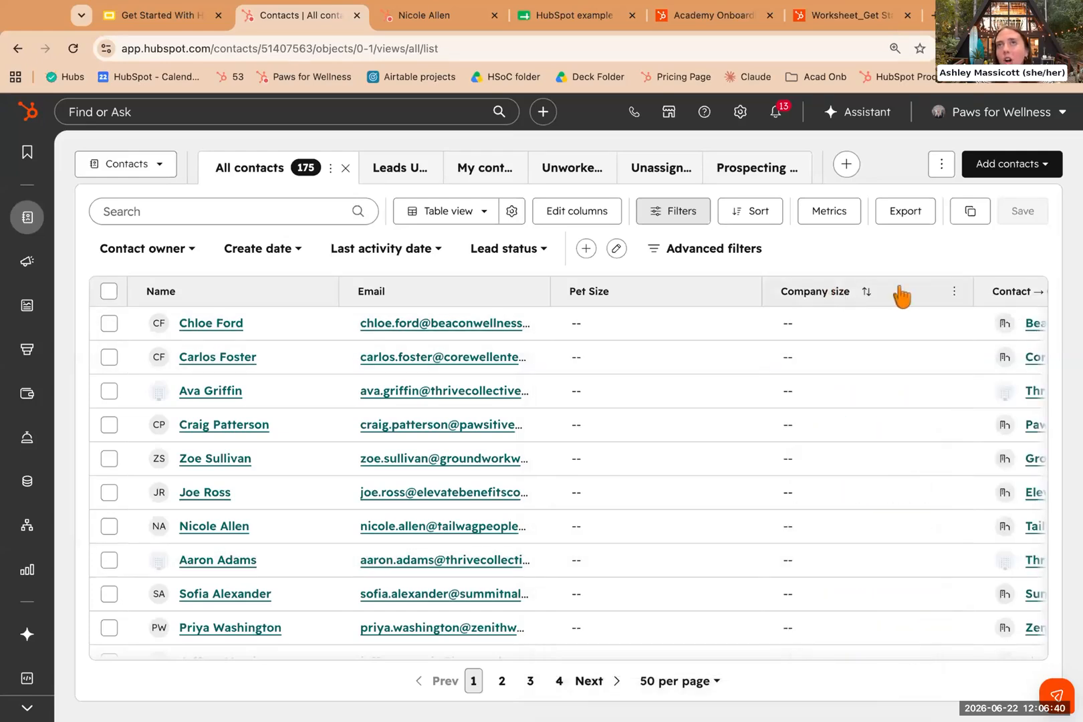
{"action": "scroll", "coordinate": [908, 292], "scroll_direction": "right", "scroll_amount": 2}
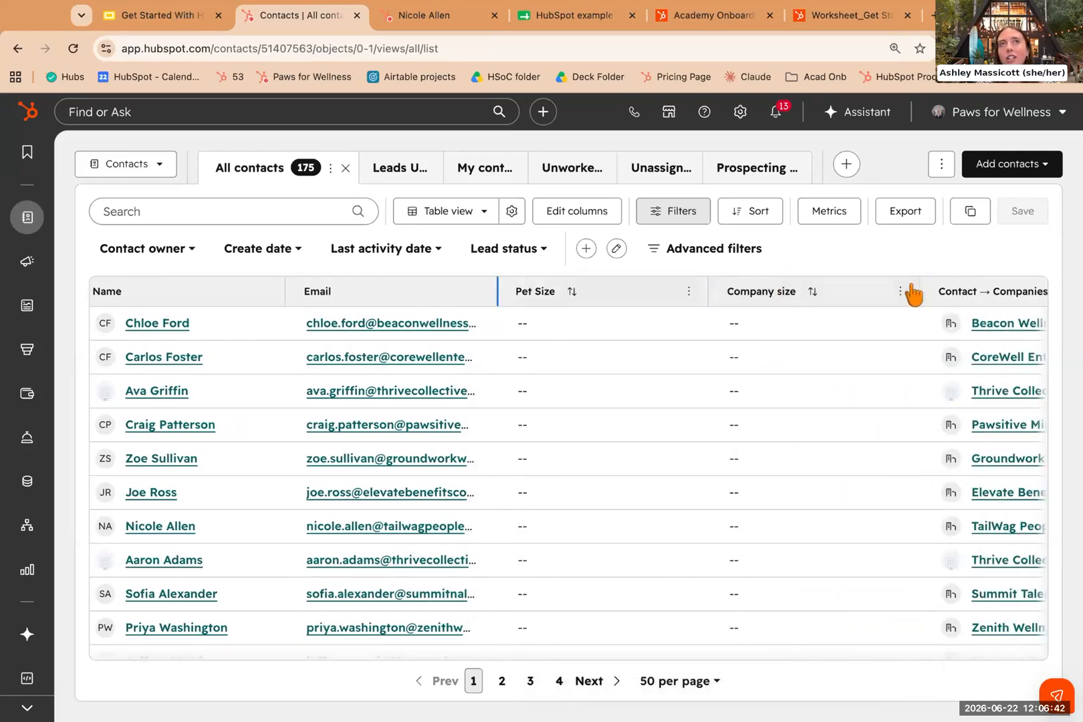
{"action": "scroll", "coordinate": [805, 290], "scroll_direction": "right", "scroll_amount": 10}
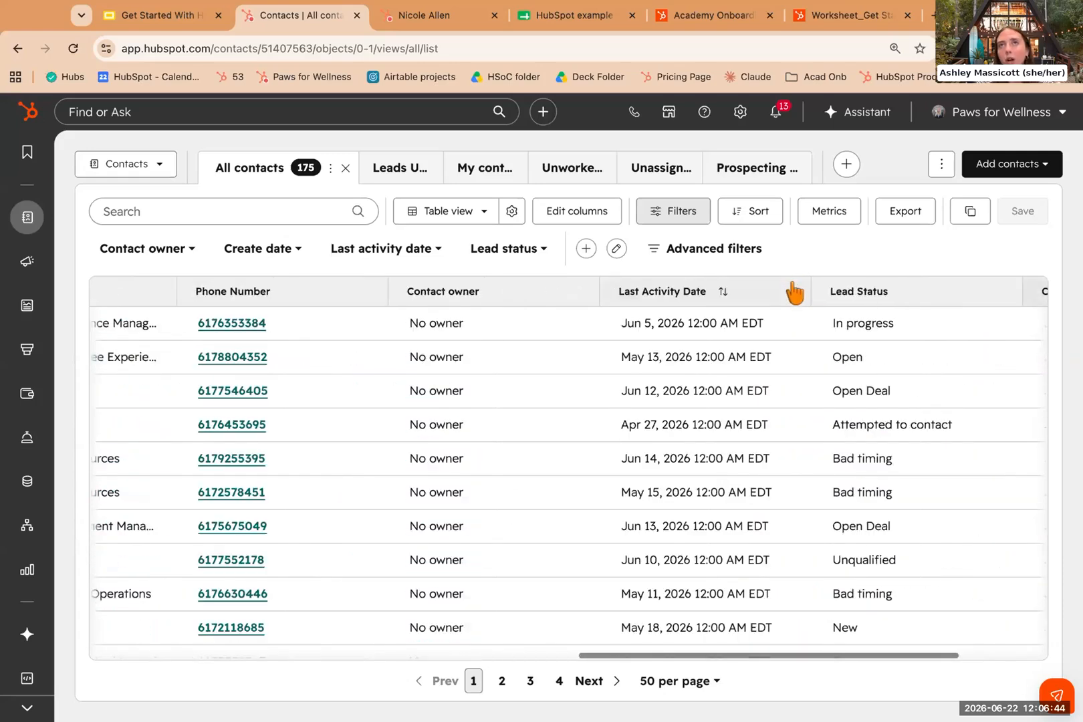
Reopen the Contacts index page from the Companies object settings.
{"action": "scroll", "coordinate": [793, 292], "scroll_direction": "left", "scroll_amount": 15}
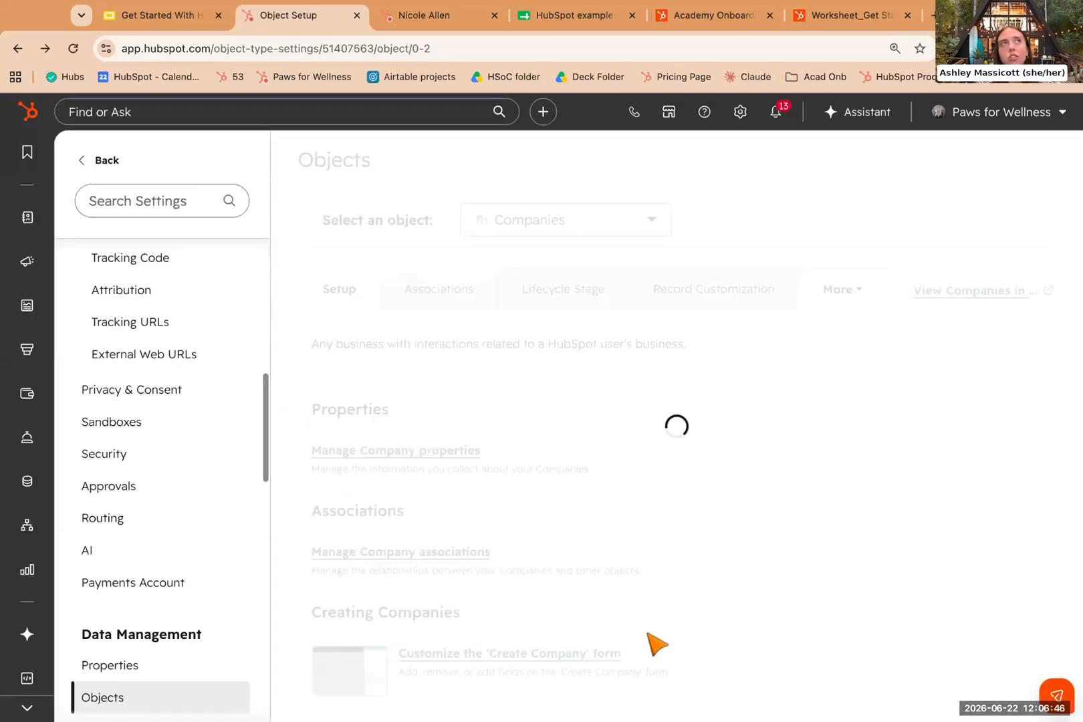
{"action": "left_click", "coordinate": [500, 591]}
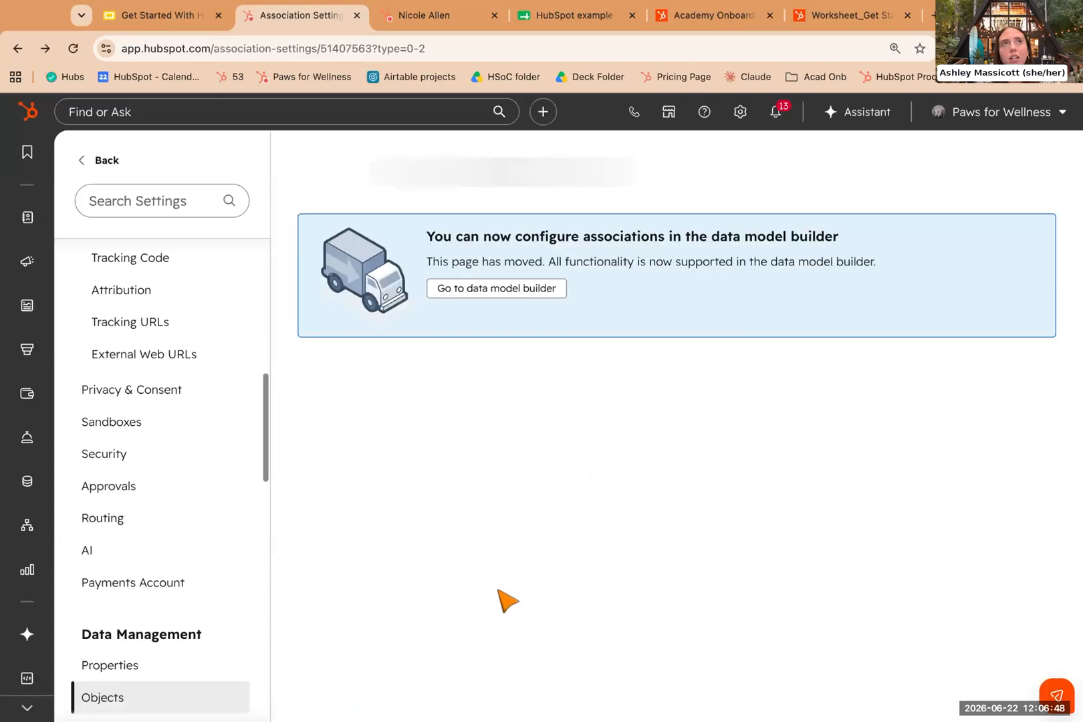
{"action": "mouse_move", "coordinate": [34, 218]}
{"action": "left_click", "coordinate": [105, 204]}
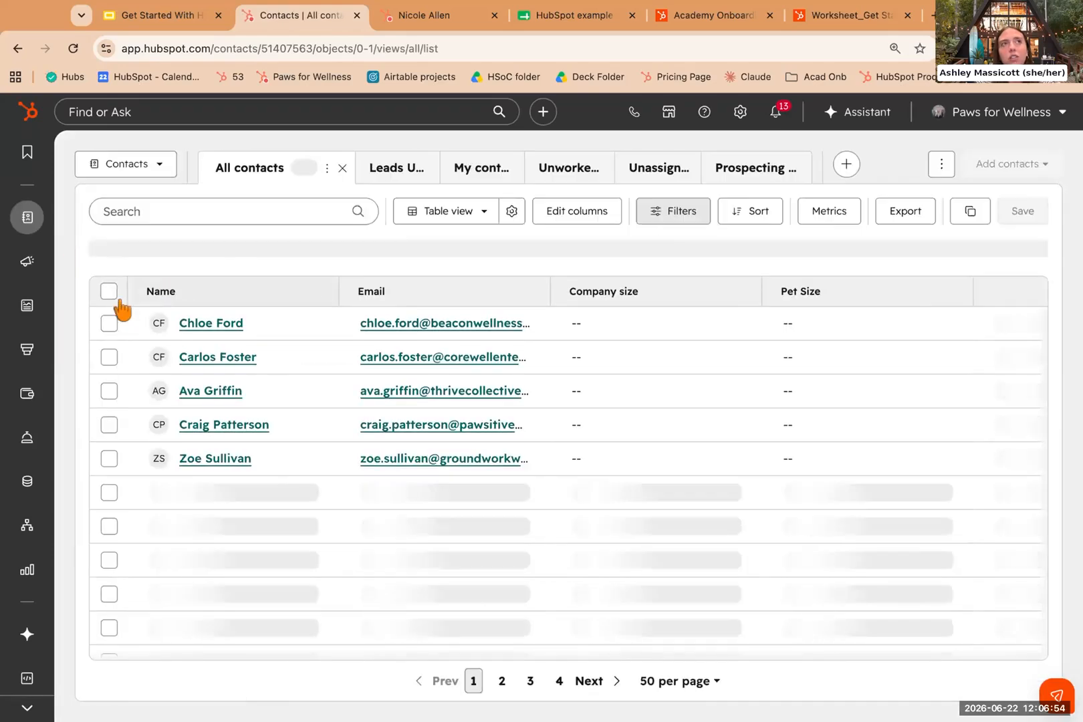
Look across the contacts table, and select all contacts on the page to show the bulk actions before clearing the selection.
{"action": "scroll", "coordinate": [695, 304], "scroll_direction": "right", "scroll_amount": 10}
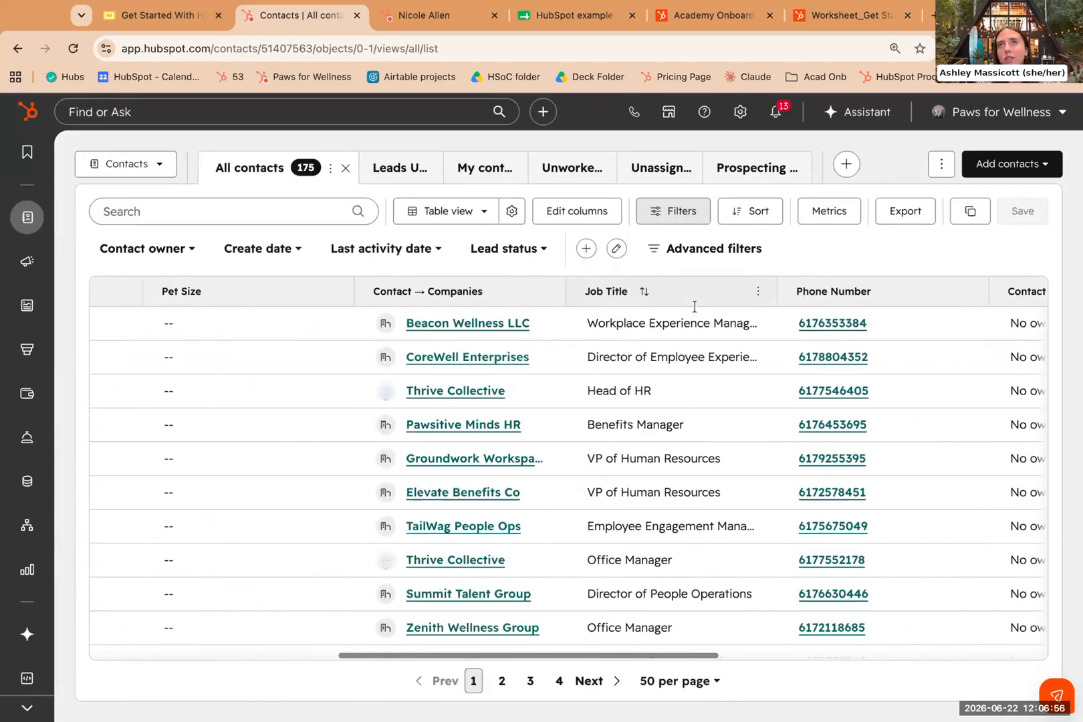
{"action": "scroll", "coordinate": [695, 304], "scroll_direction": "right", "scroll_amount": 5}
{"action": "scroll", "coordinate": [694, 302], "scroll_direction": "left", "scroll_amount": 12}
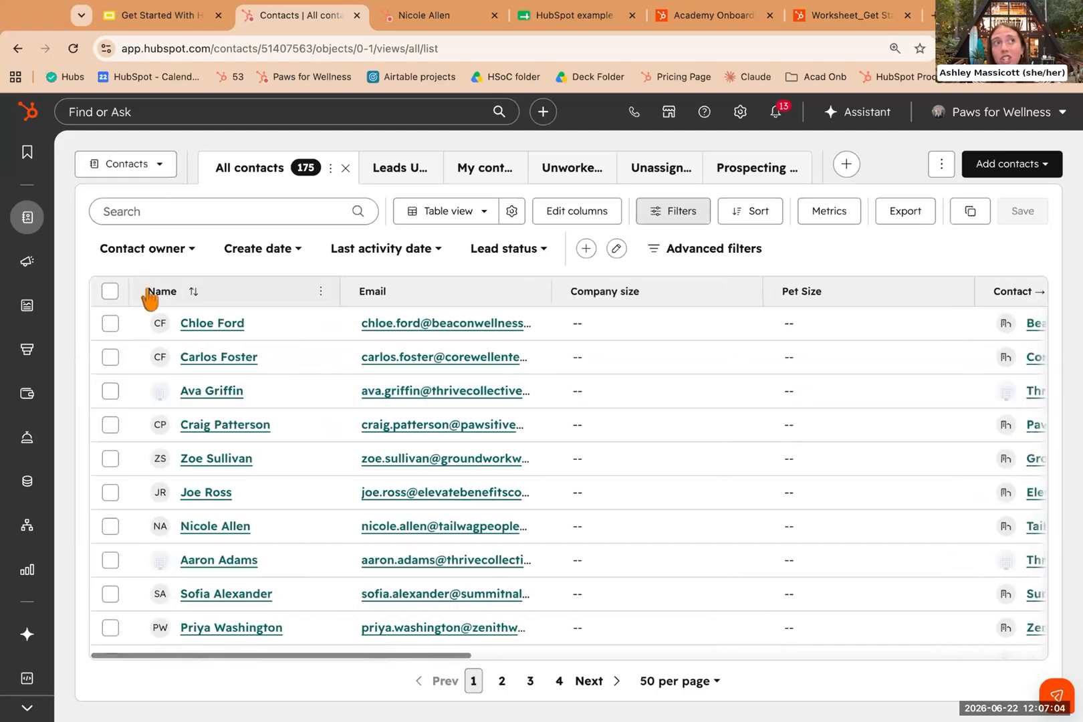
{"action": "left_click", "coordinate": [110, 291]}
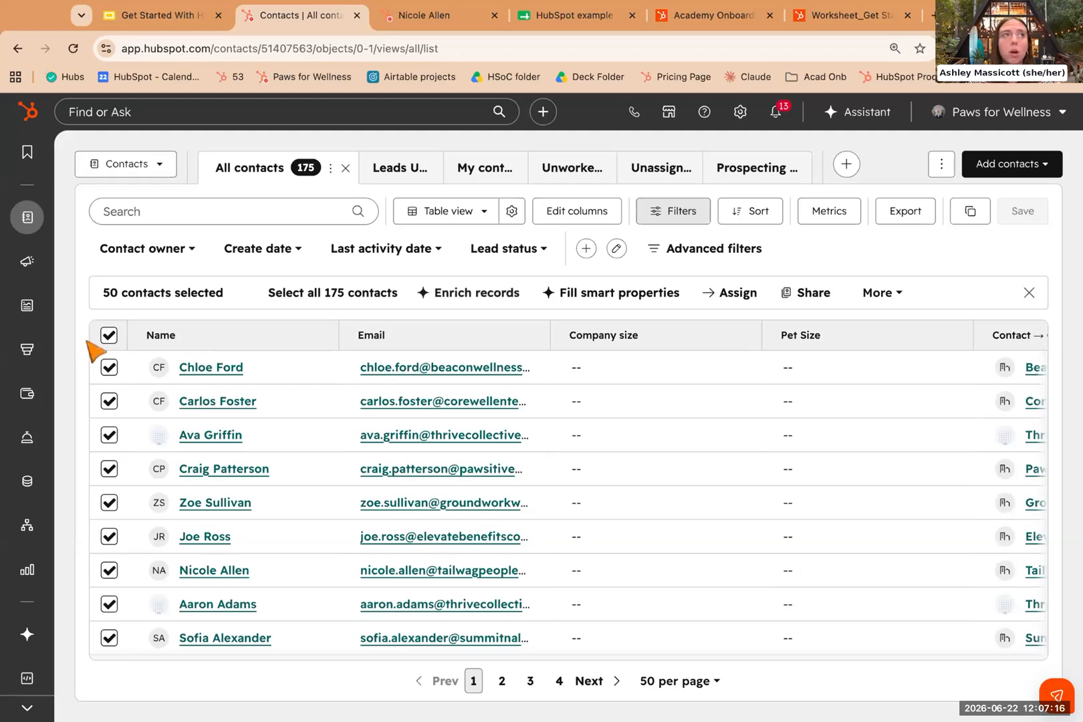
{"action": "left_click", "coordinate": [107, 335]}
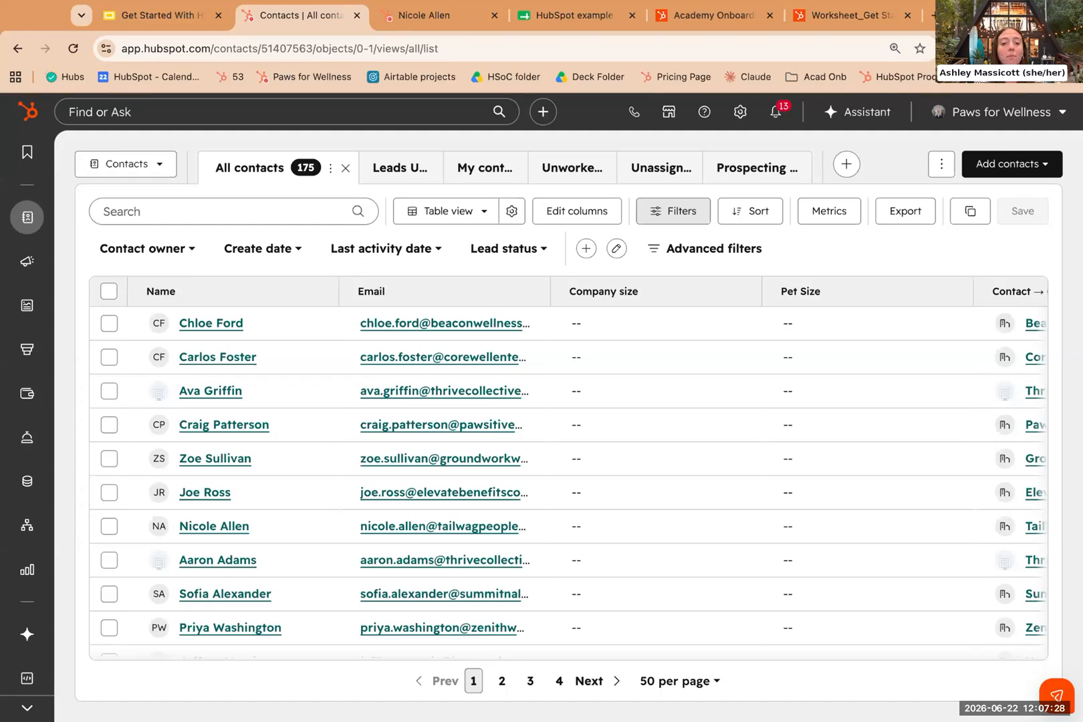
Create a new table view of contacts named Unworked.
{"action": "left_click", "coordinate": [846, 163]}
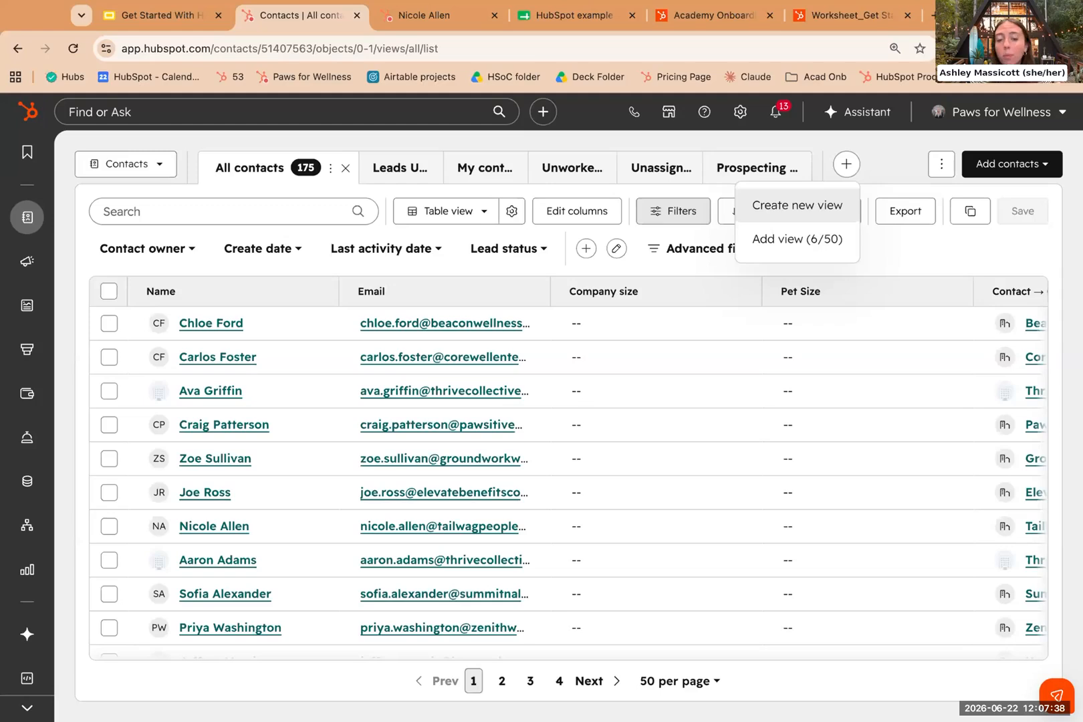
{"action": "left_click", "coordinate": [795, 205]}
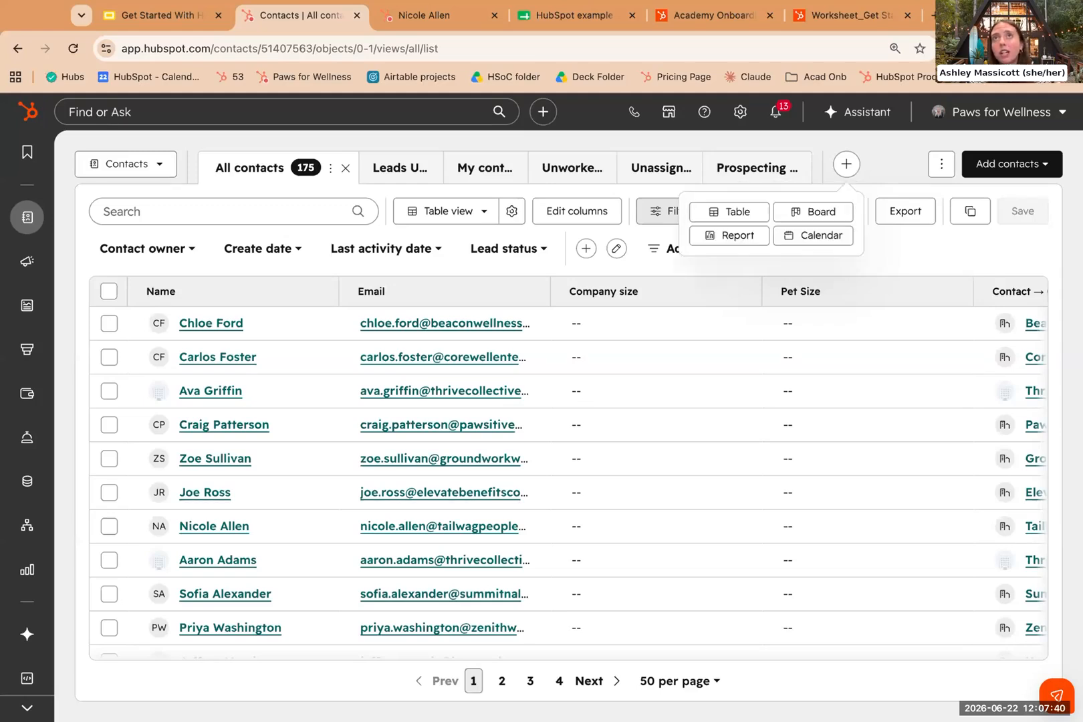
{"action": "left_click", "coordinate": [747, 213]}
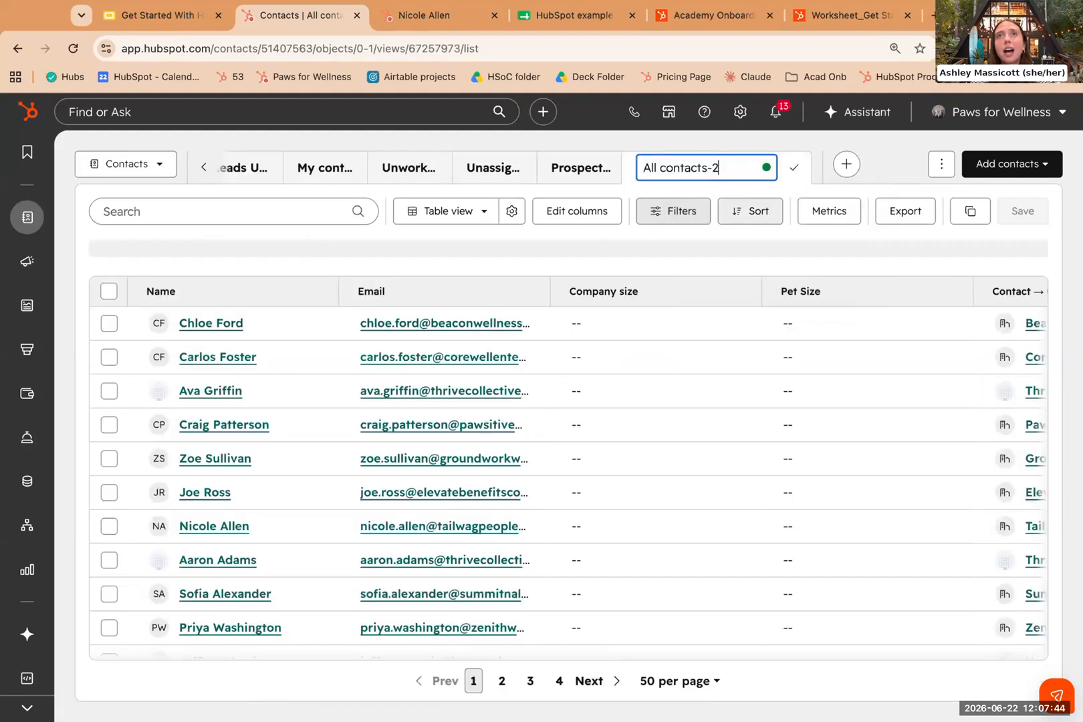
{"action": "triple_click", "coordinate": [715, 171]}
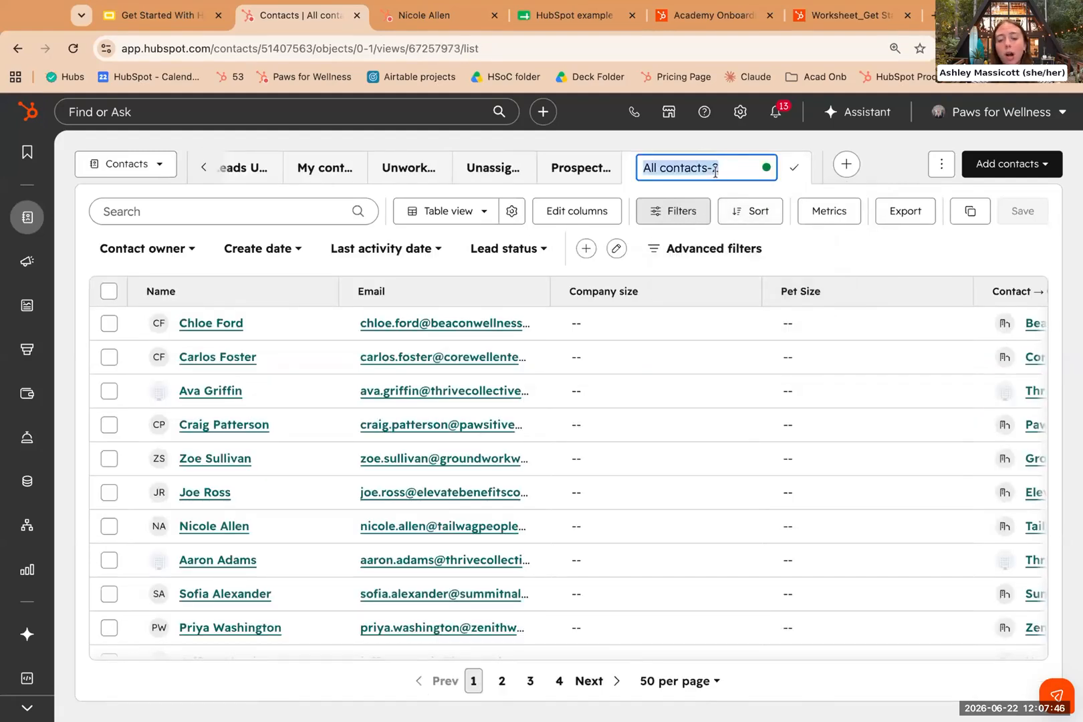
{"action": "type", "text": "Unworked"}
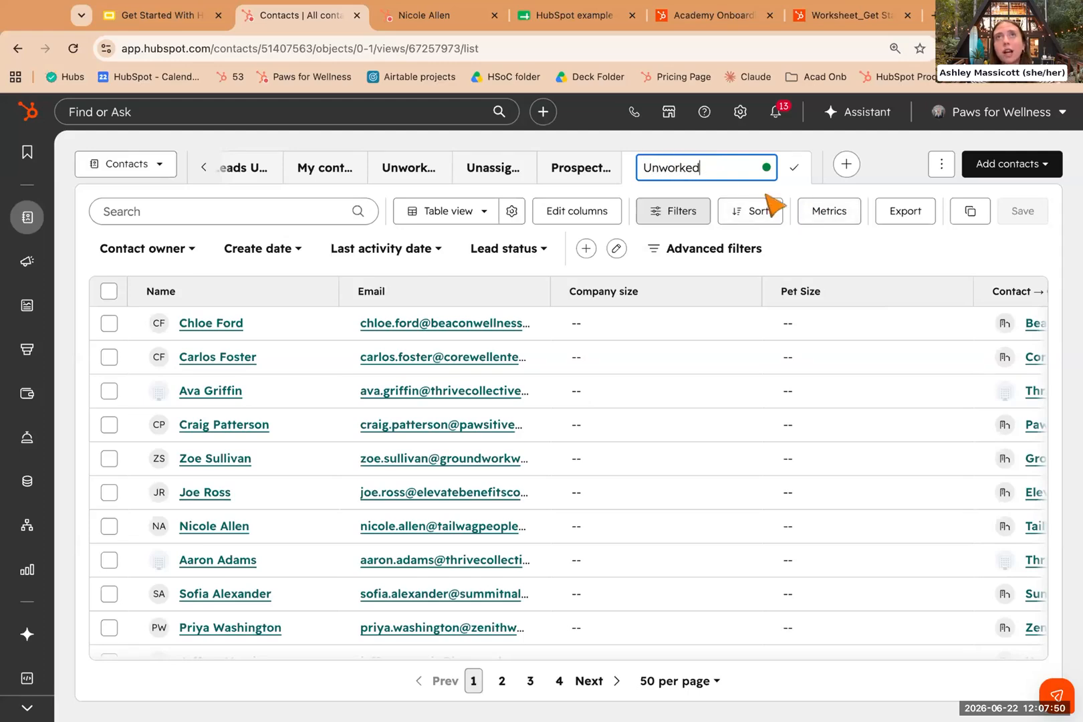
{"action": "left_click", "coordinate": [794, 167]}
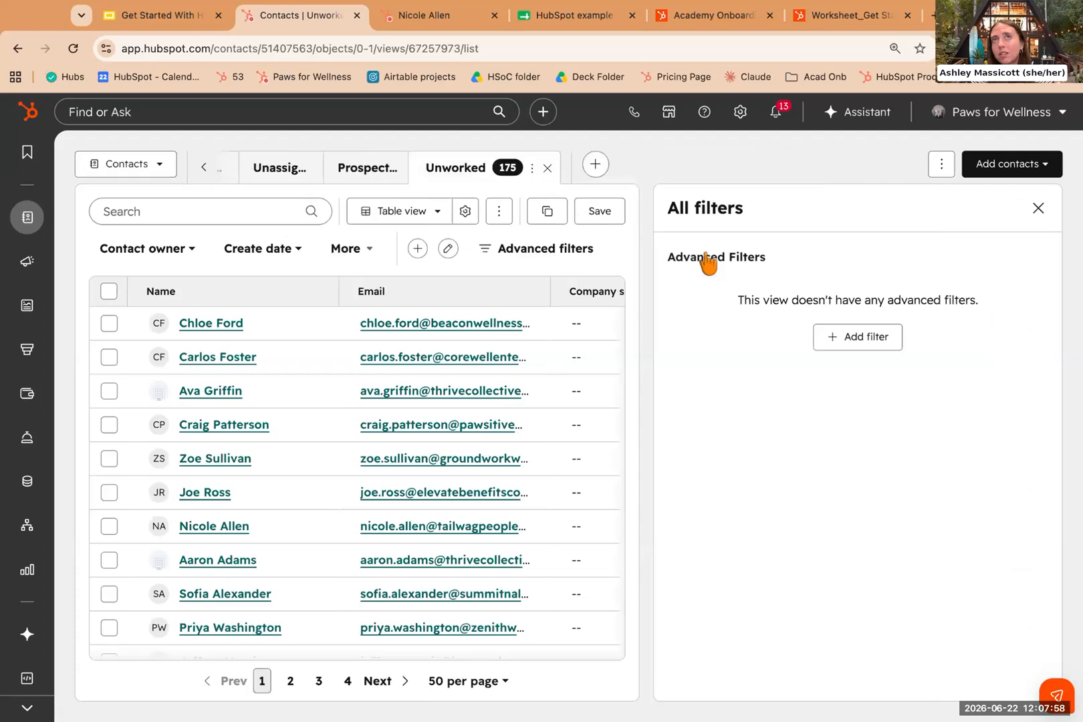
Add an advanced filter to the Unworked view for Contact owner is any of Me.
{"action": "left_click", "coordinate": [863, 338]}
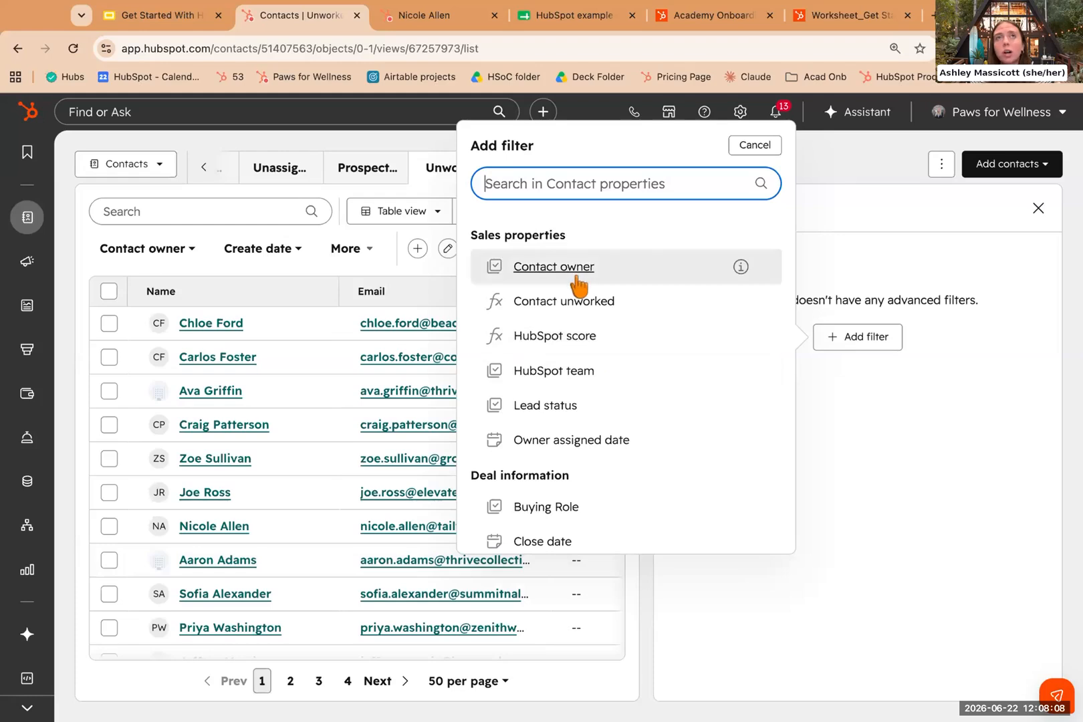
{"action": "left_click", "coordinate": [554, 268]}
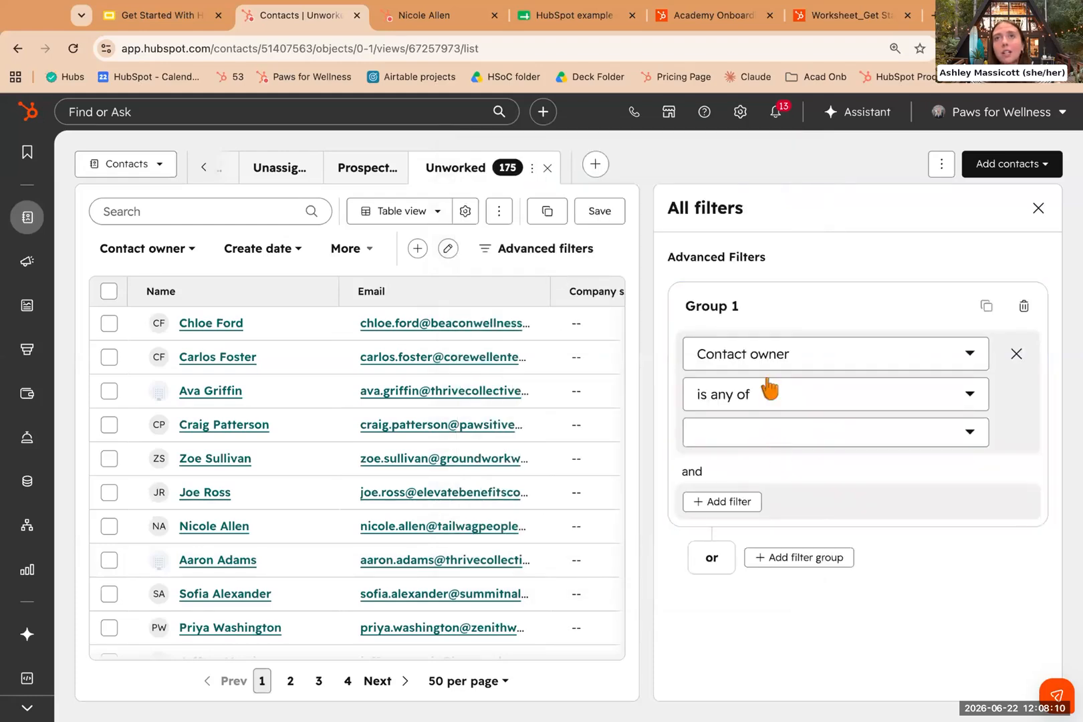
{"action": "left_click", "coordinate": [772, 438]}
{"action": "left_click", "coordinate": [709, 189]}
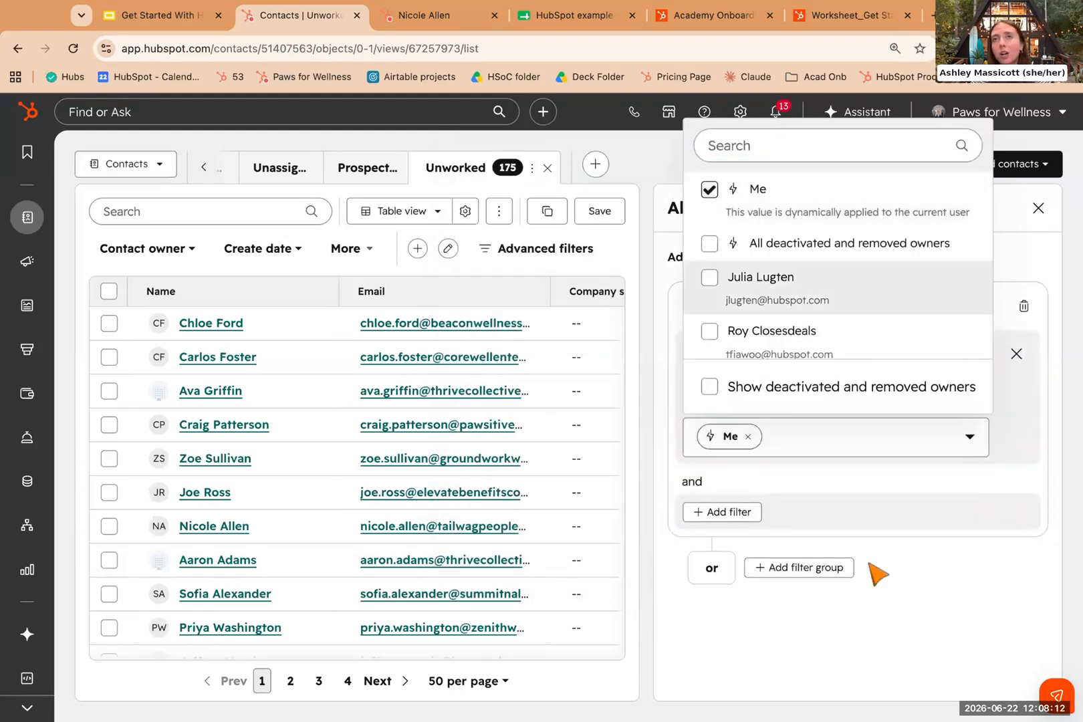
{"action": "left_click", "coordinate": [906, 532]}
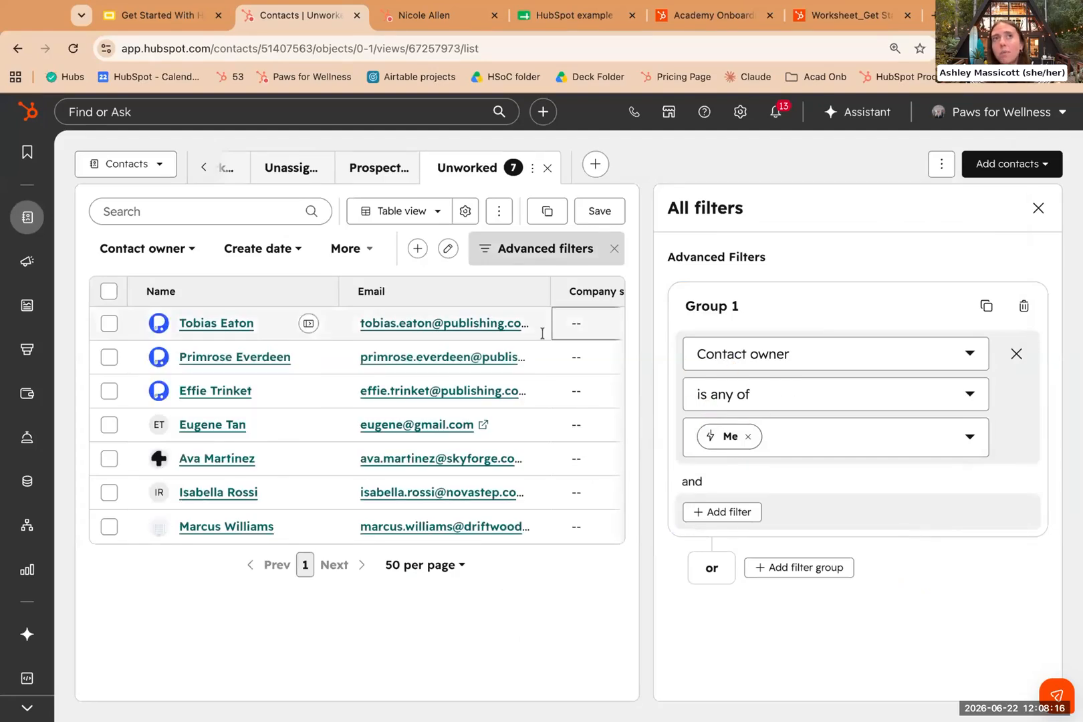
Add a second filter to the same group for Contact unworked is equal to True and close the filters.
{"action": "scroll", "coordinate": [532, 342], "scroll_direction": "right", "scroll_amount": 5}
{"action": "scroll", "coordinate": [532, 342], "scroll_direction": "right", "scroll_amount": 1}
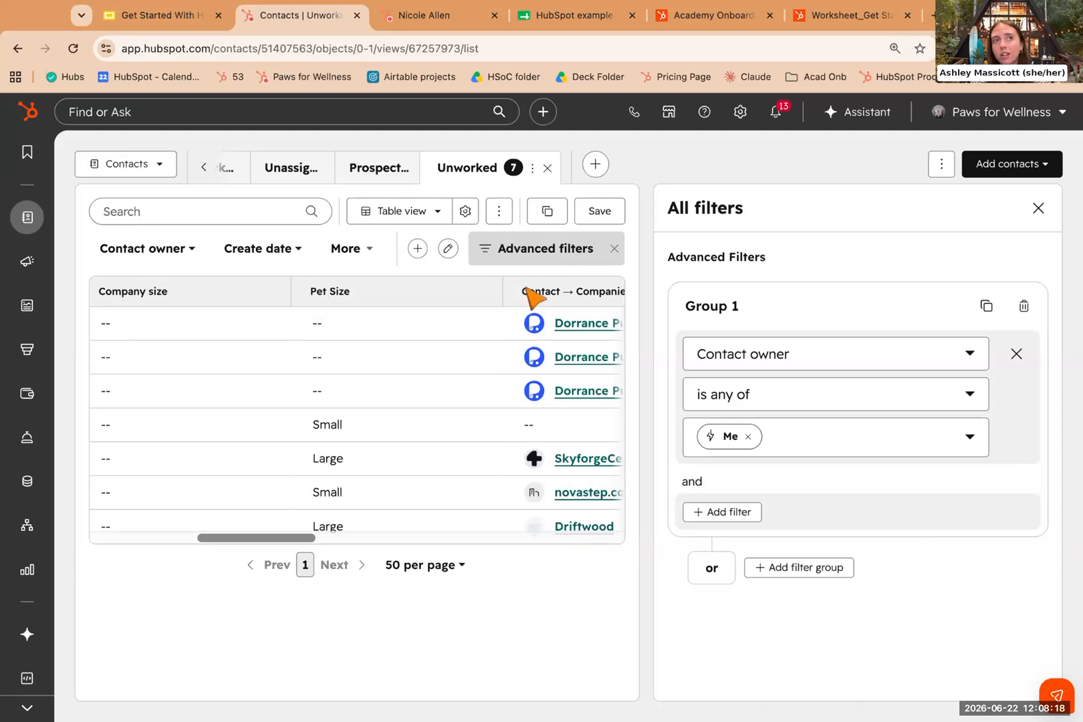
{"action": "left_click", "coordinate": [714, 512]}
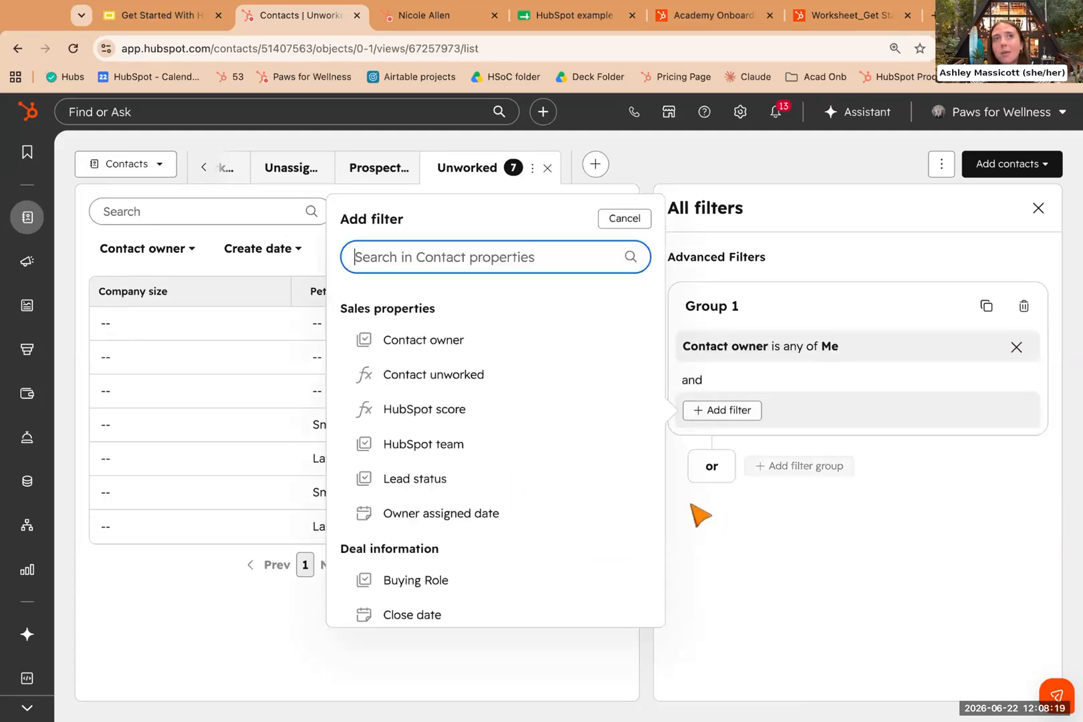
{"action": "left_click", "coordinate": [460, 382]}
{"action": "left_click", "coordinate": [715, 498]}
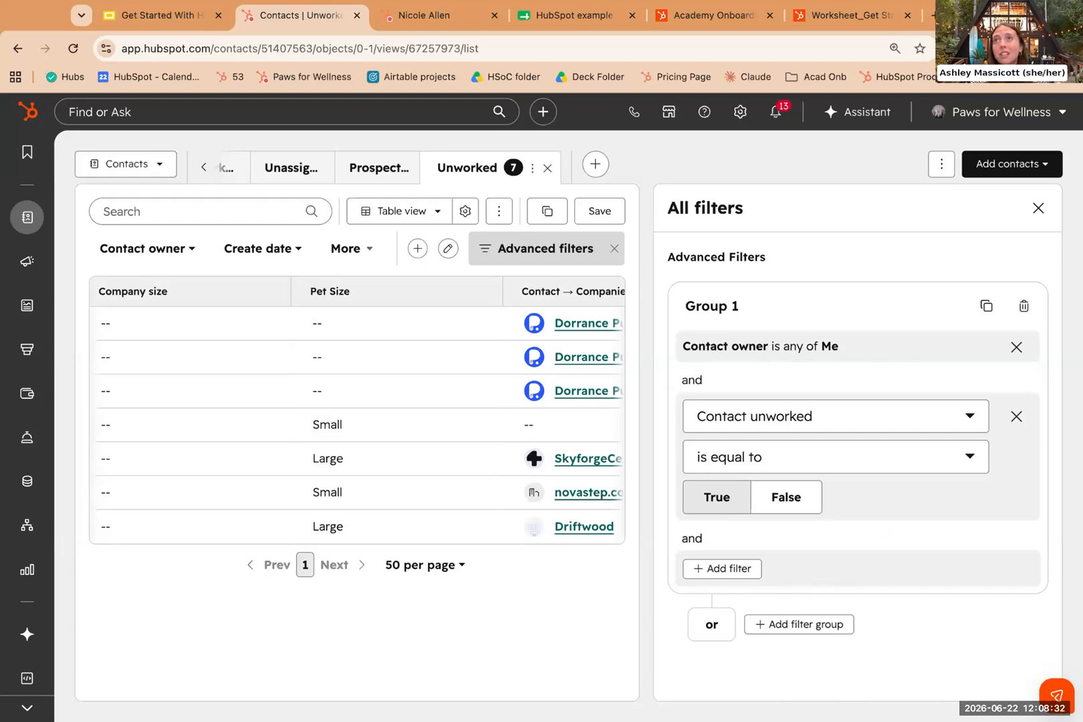
{"action": "left_click", "coordinate": [1038, 208]}
Move the Unworked view directly after the All contacts view.
{"action": "left_click", "coordinate": [737, 170]}
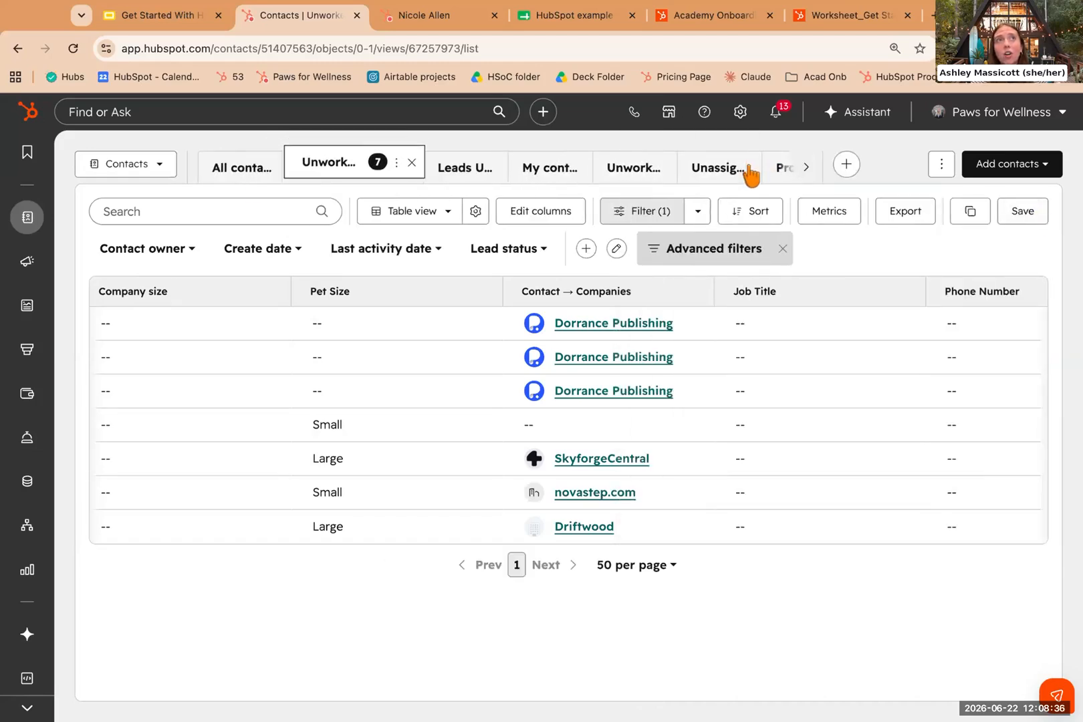
{"action": "left_click", "coordinate": [242, 169]}
{"action": "left_click", "coordinate": [377, 168]}
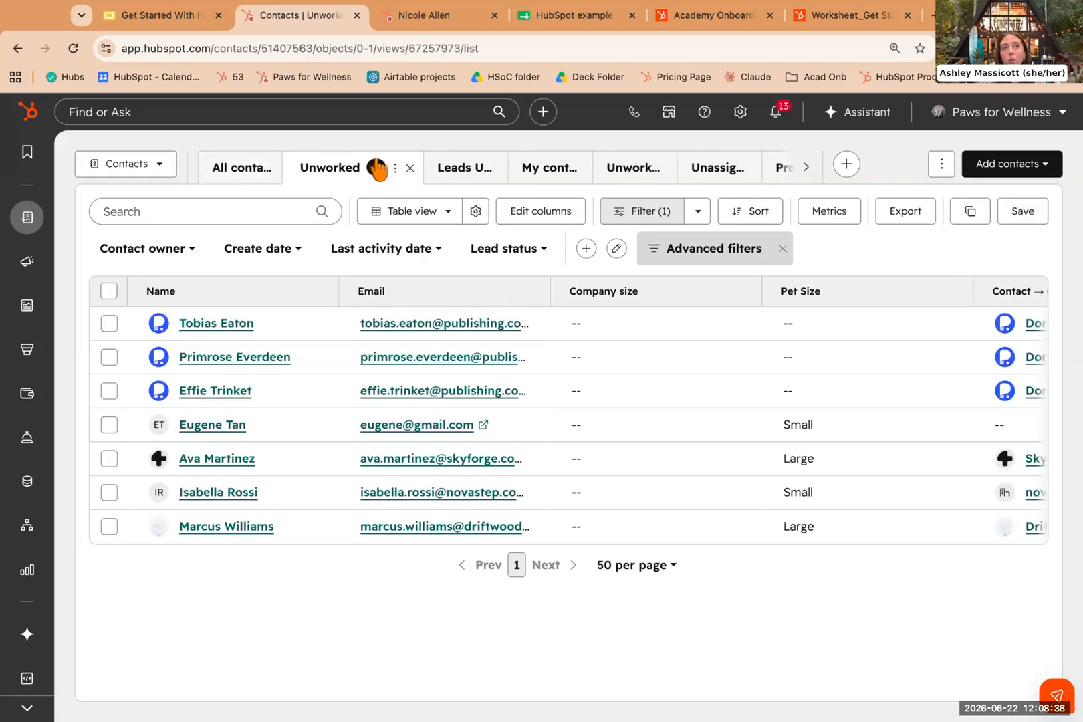
Select all contacts in the Unworked view, review the additional bulk actions, and clear the selection.
{"action": "left_click", "coordinate": [109, 291]}
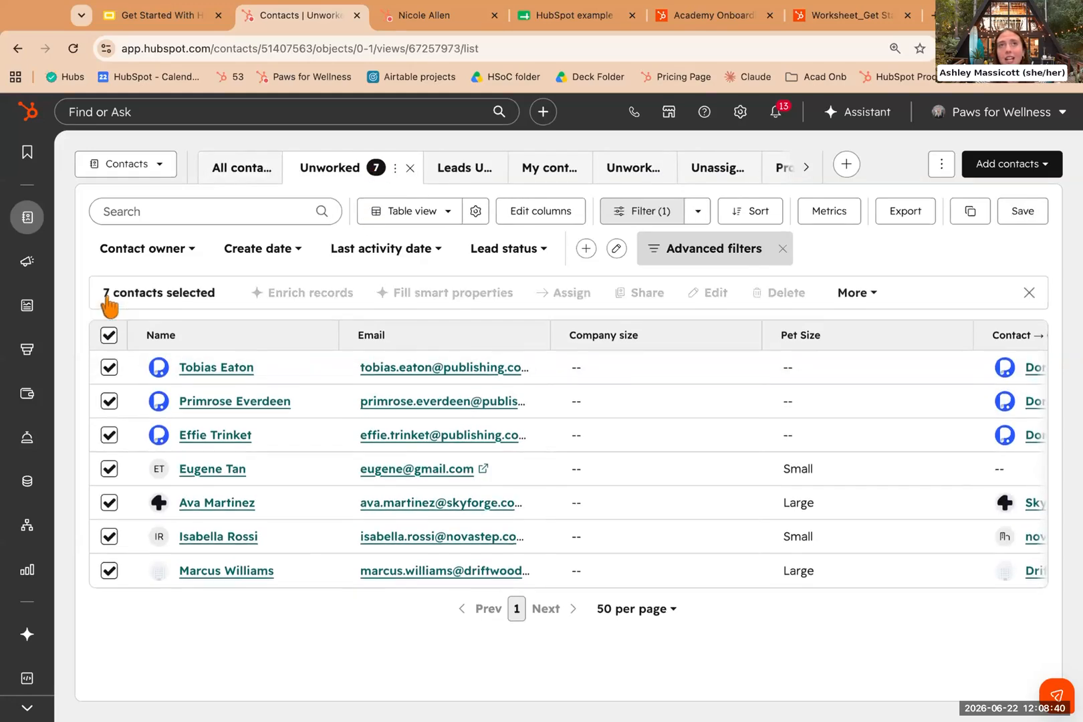
{"action": "left_click", "coordinate": [860, 302]}
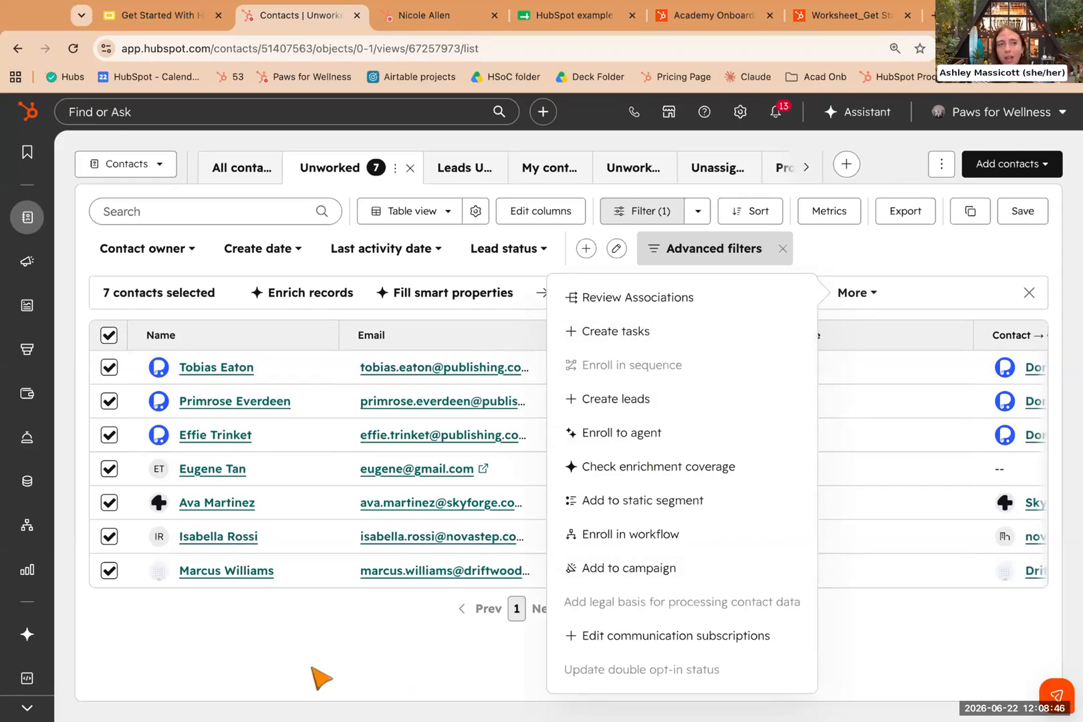
{"action": "left_click", "coordinate": [347, 669]}
{"action": "left_click", "coordinate": [109, 335]}
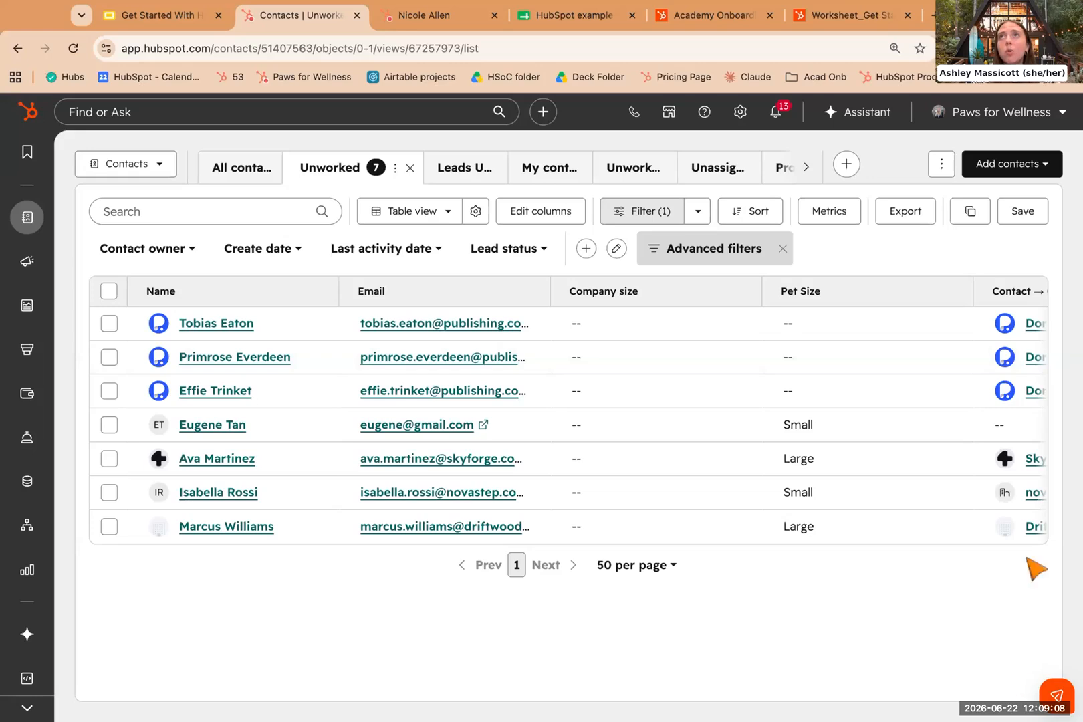
Open the form for creating a new contact.
{"action": "left_click", "coordinate": [1003, 175]}
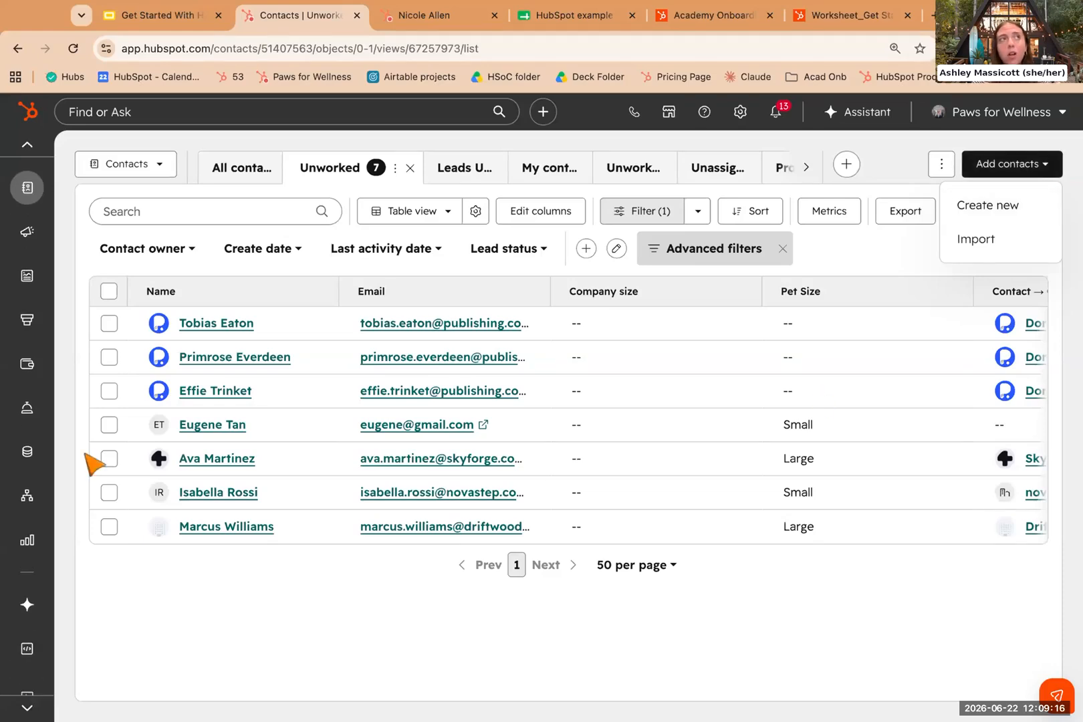
{"action": "mouse_move", "coordinate": [27, 217]}
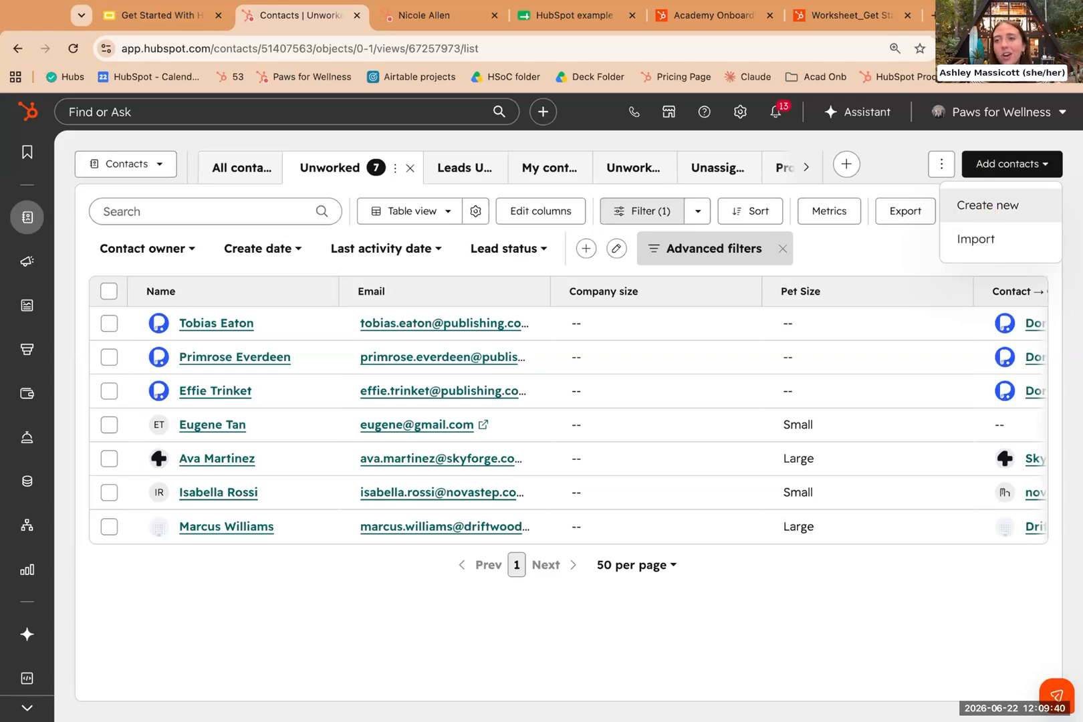
{"action": "left_click", "coordinate": [987, 205]}
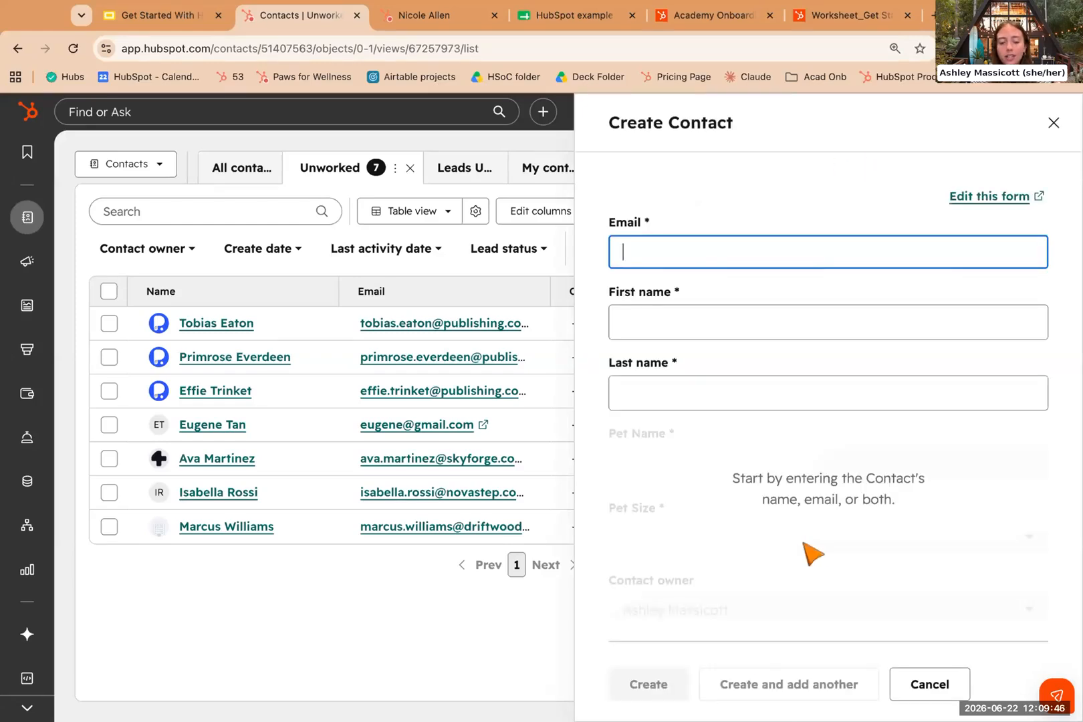
{"action": "type", "text": "As"}
{"action": "key", "text": "BackSpace"}
{"action": "key", "text": "BackSpace"}
{"action": "type", "text": "amss"}
{"action": "key", "text": "BackSpace"}
{"action": "key", "text": "BackSpace"}
{"action": "key", "text": "BackSpace"}
{"action": "key", "text": "BackSpace"}
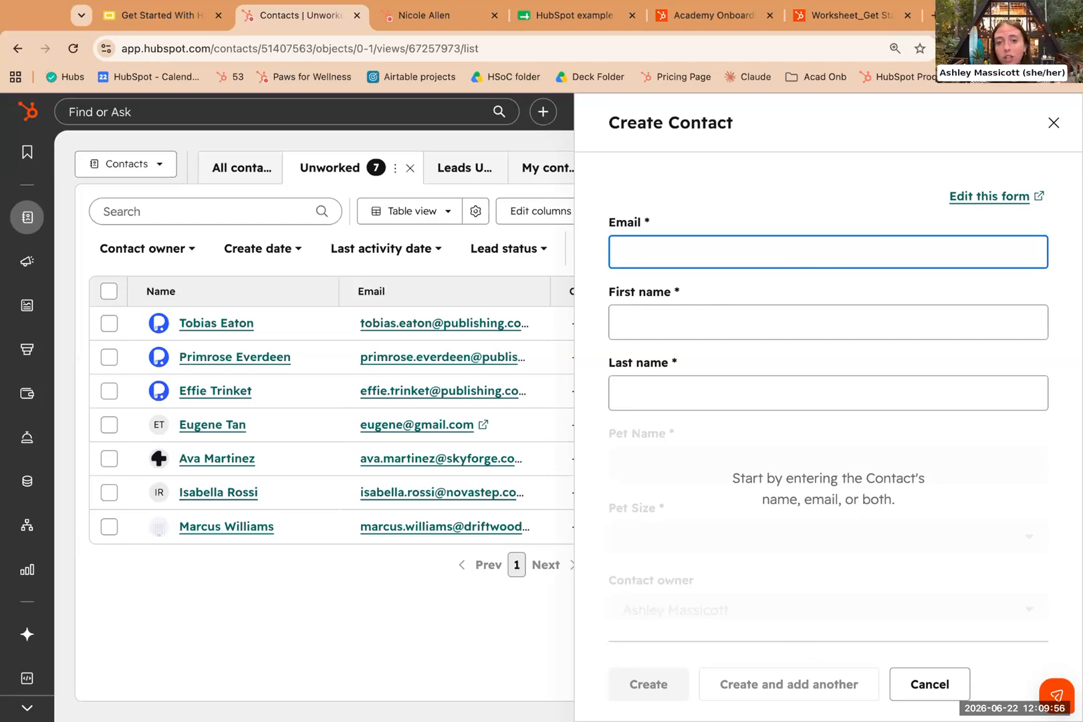
Open the contact creation form for editing and review its fields down to Lead status.
{"action": "left_click", "coordinate": [981, 200]}
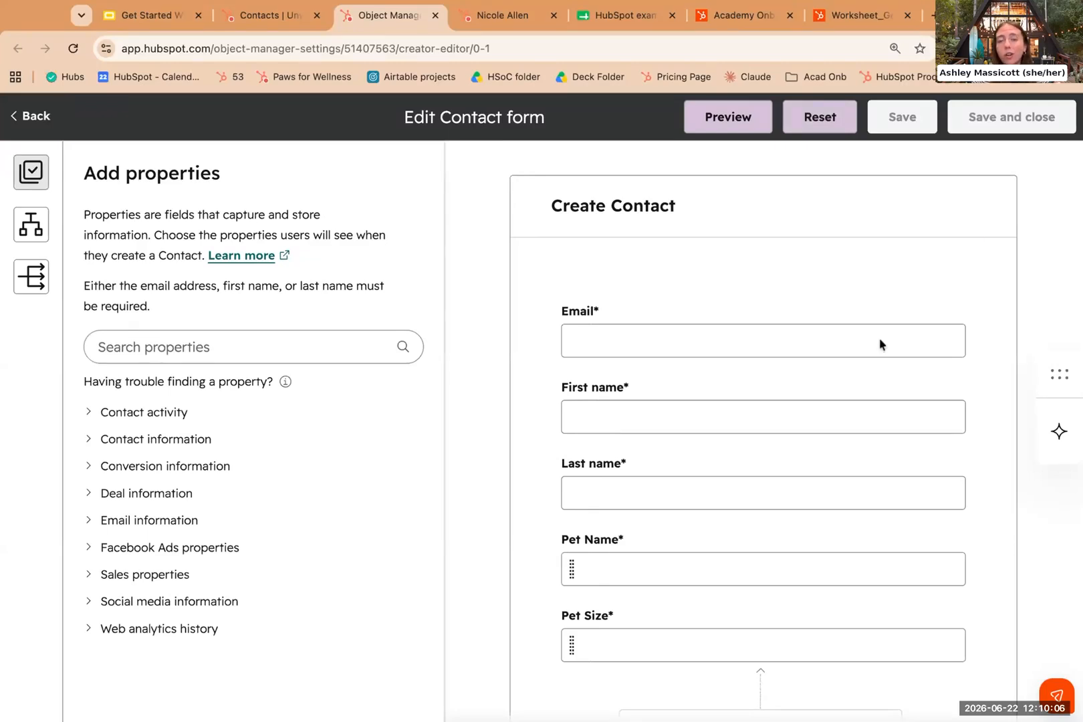
{"action": "scroll", "coordinate": [779, 461], "scroll_direction": "down", "scroll_amount": 3}
{"action": "scroll", "coordinate": [773, 535], "scroll_direction": "down", "scroll_amount": 5}
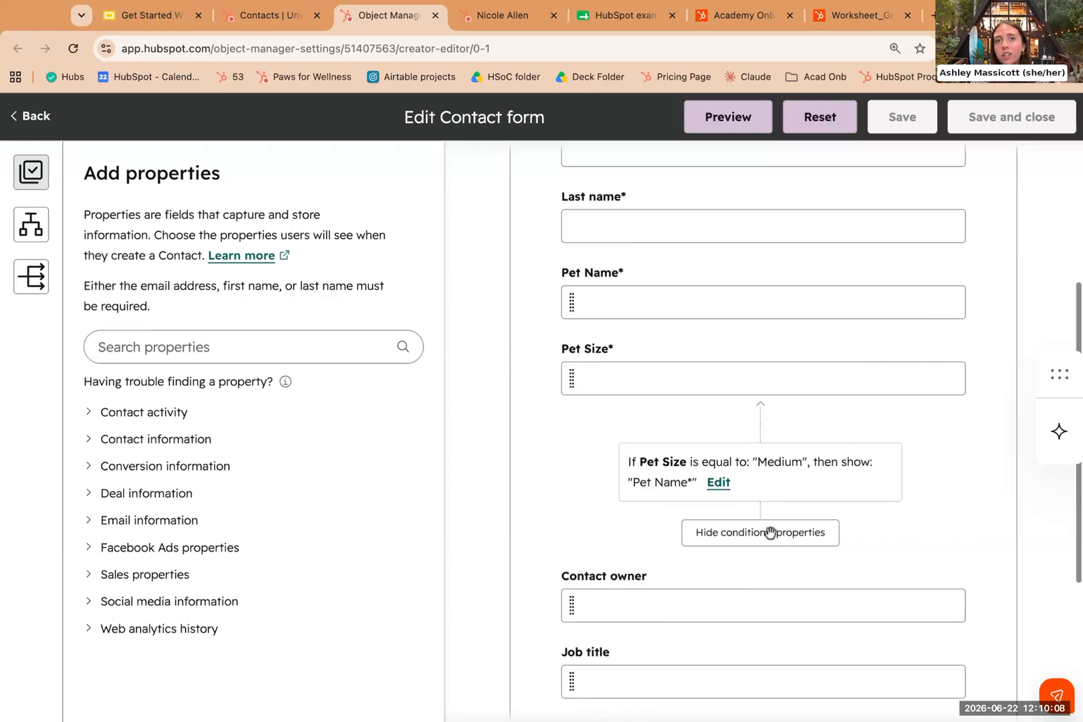
{"action": "mouse_move", "coordinate": [764, 652]}
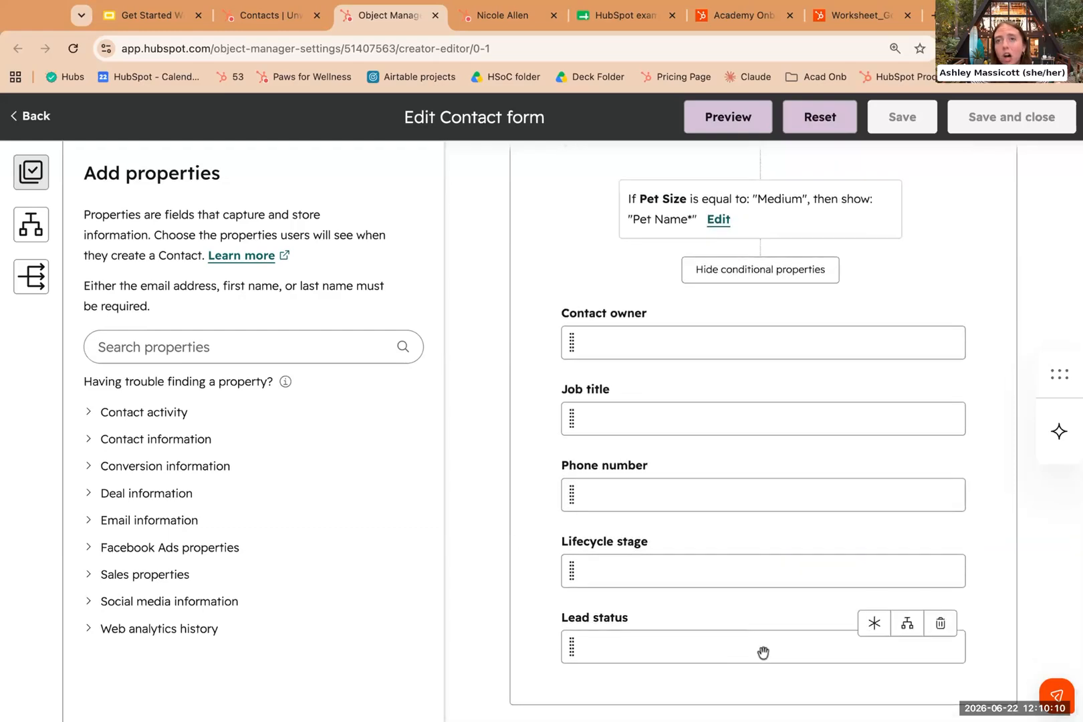
{"action": "left_click", "coordinate": [941, 625]}
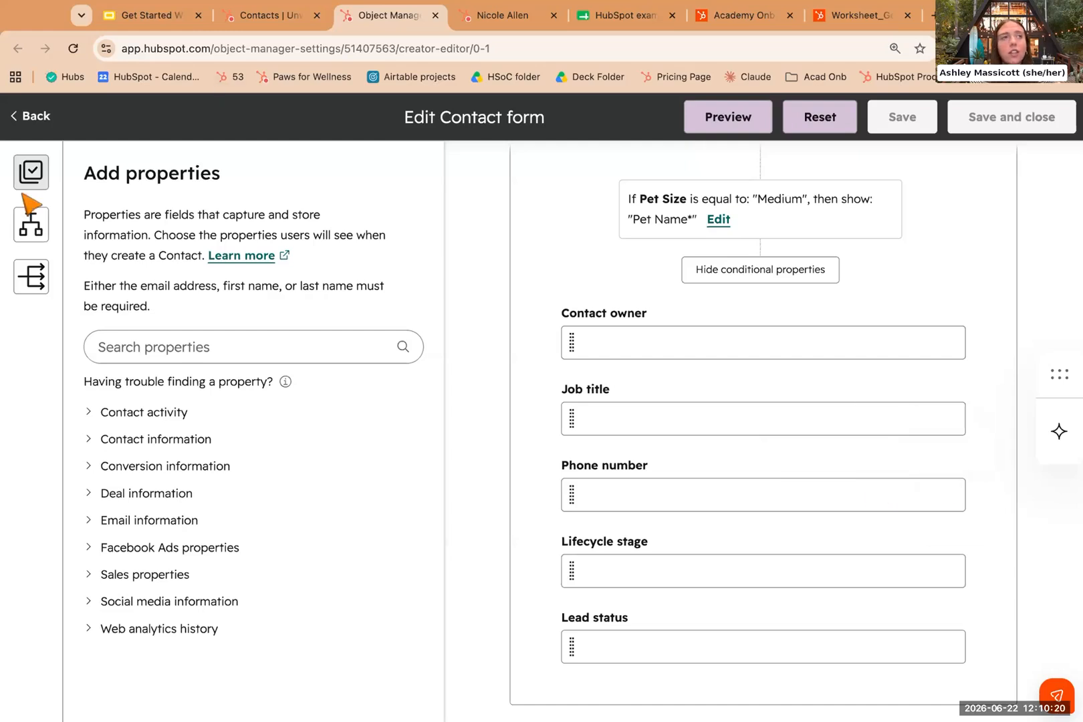
Find the Pet Sizes property with the search term "pet", add it to the contact form, and place it above Lifecycle stage.
{"action": "left_click", "coordinate": [154, 347]}
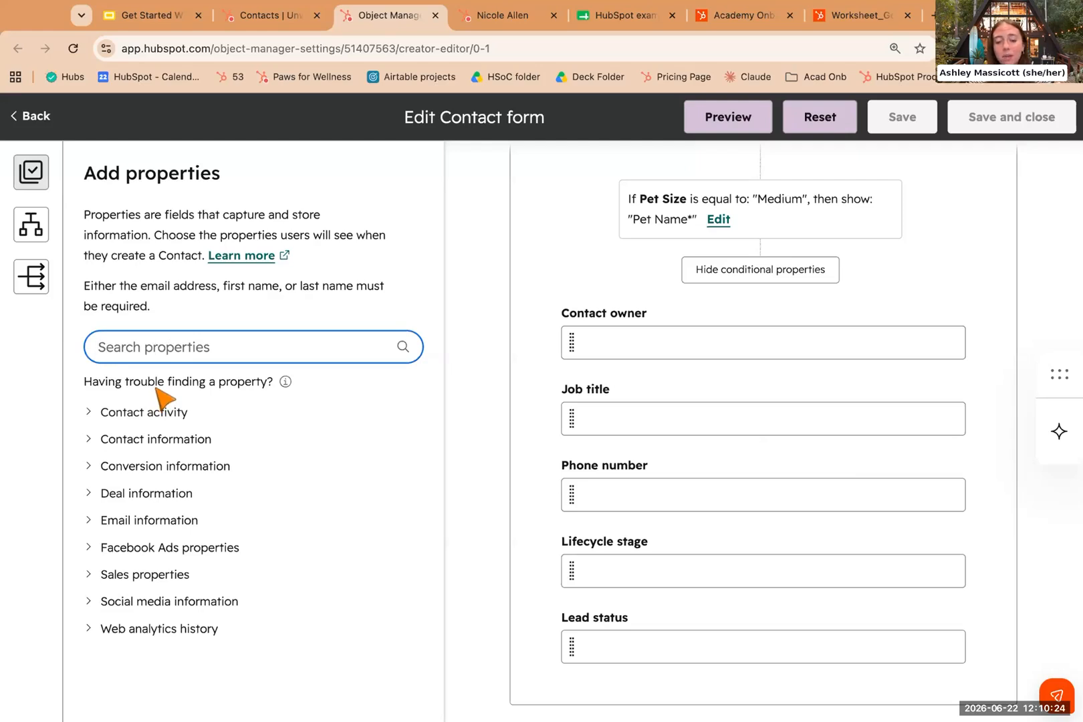
{"action": "type", "text": "pet"}
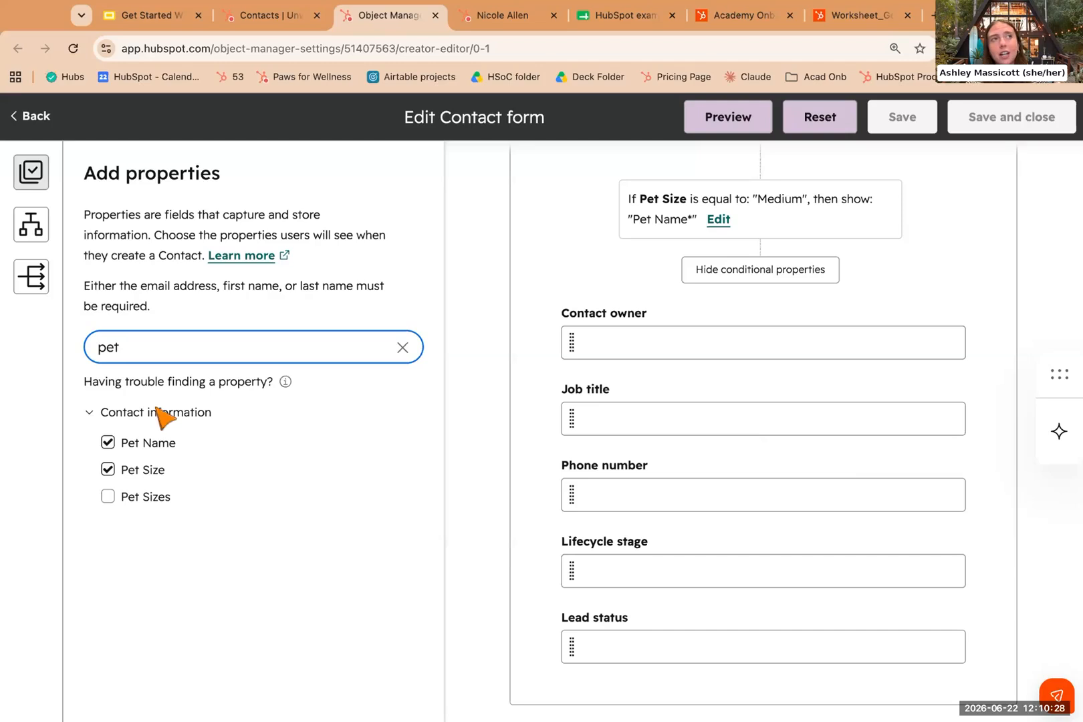
{"action": "left_click", "coordinate": [108, 498]}
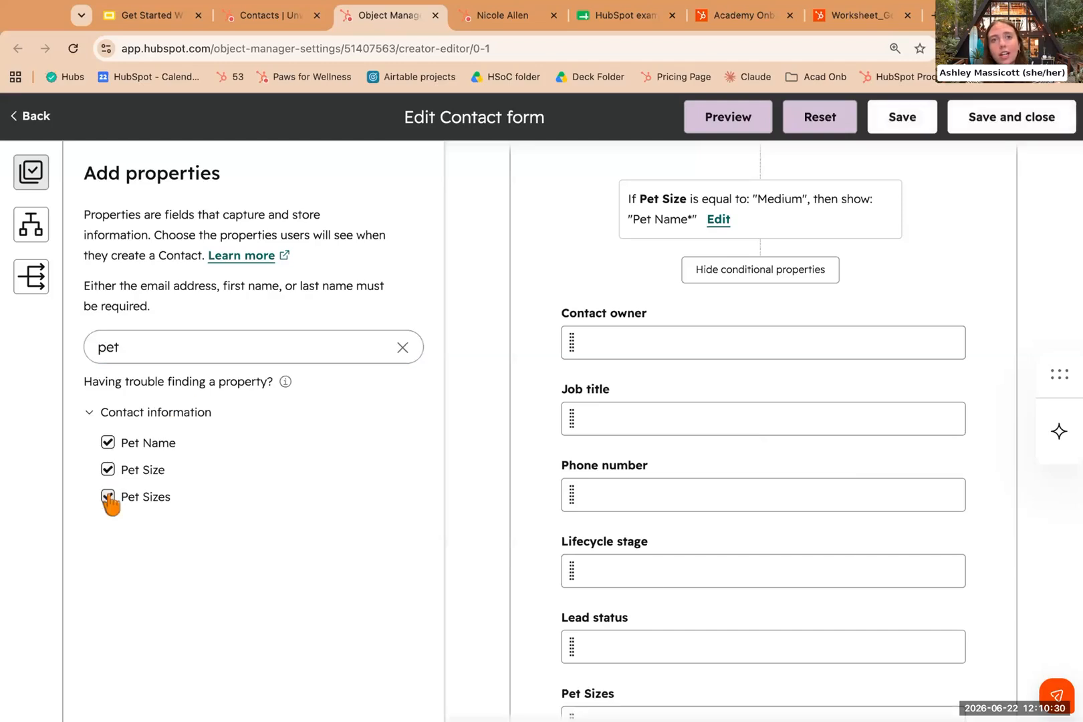
{"action": "scroll", "coordinate": [652, 582], "scroll_direction": "down", "scroll_amount": 2}
{"action": "mouse_move", "coordinate": [574, 646]}
{"action": "left_mouse_down"}
{"action": "mouse_move", "coordinate": [576, 582]}
{"action": "mouse_move", "coordinate": [574, 648]}
{"action": "left_mouse_up"}
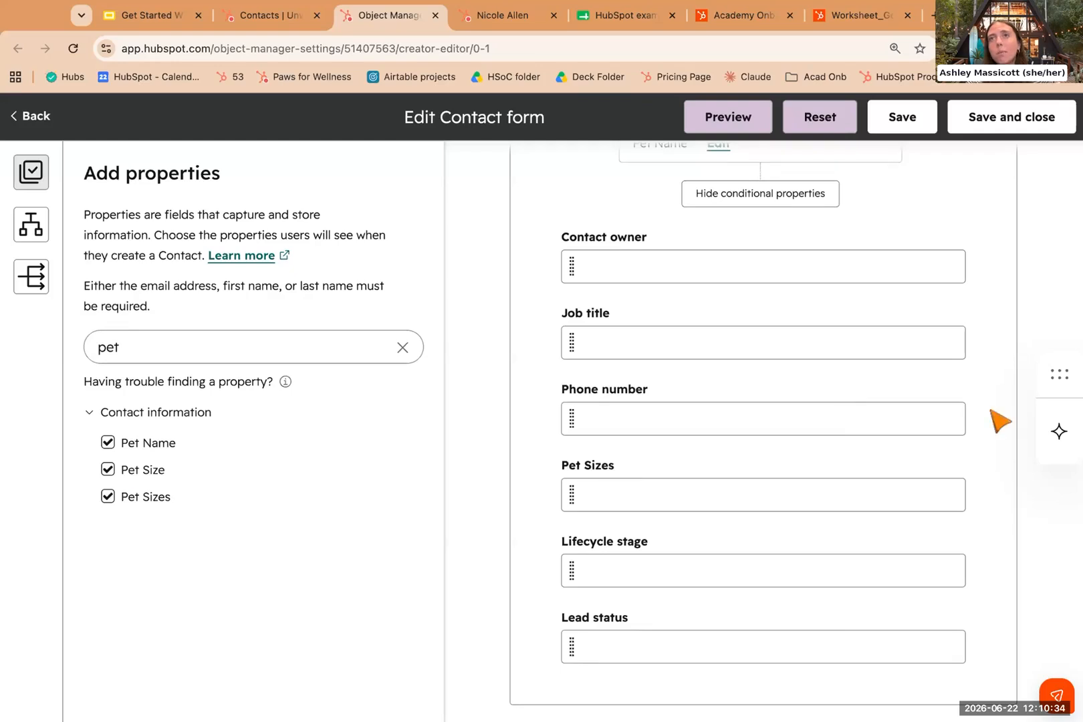
Remove the Phone number field from the contact form and make Pet Sizes required.
{"action": "mouse_move", "coordinate": [926, 431]}
{"action": "left_click", "coordinate": [940, 396]}
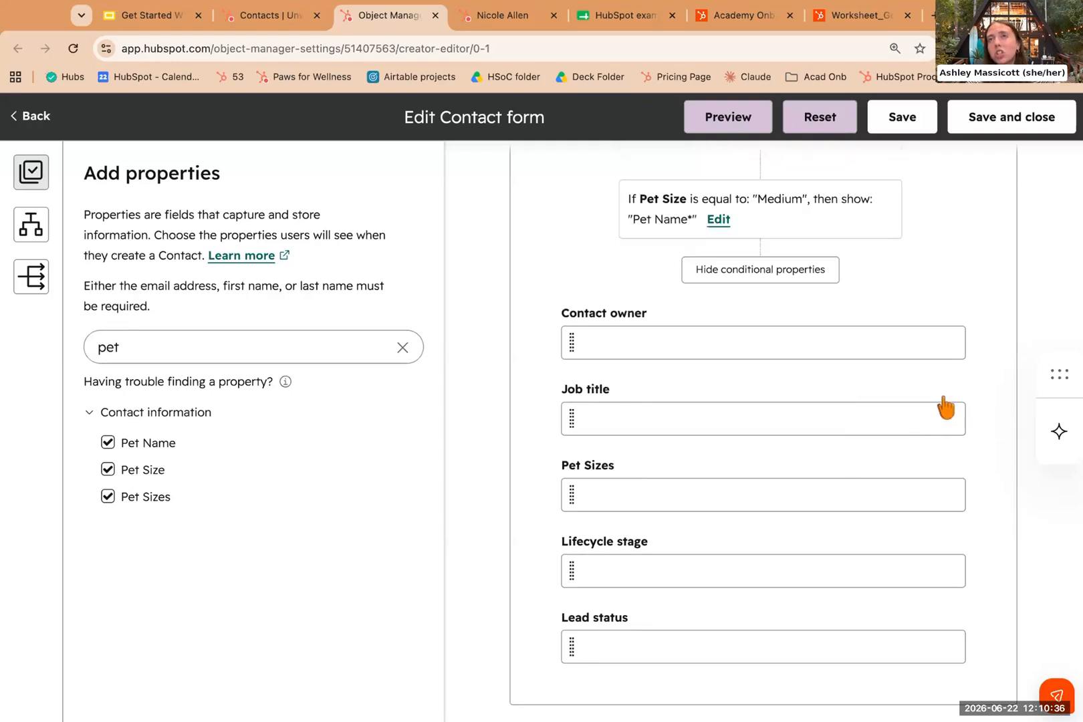
{"action": "left_click", "coordinate": [874, 471]}
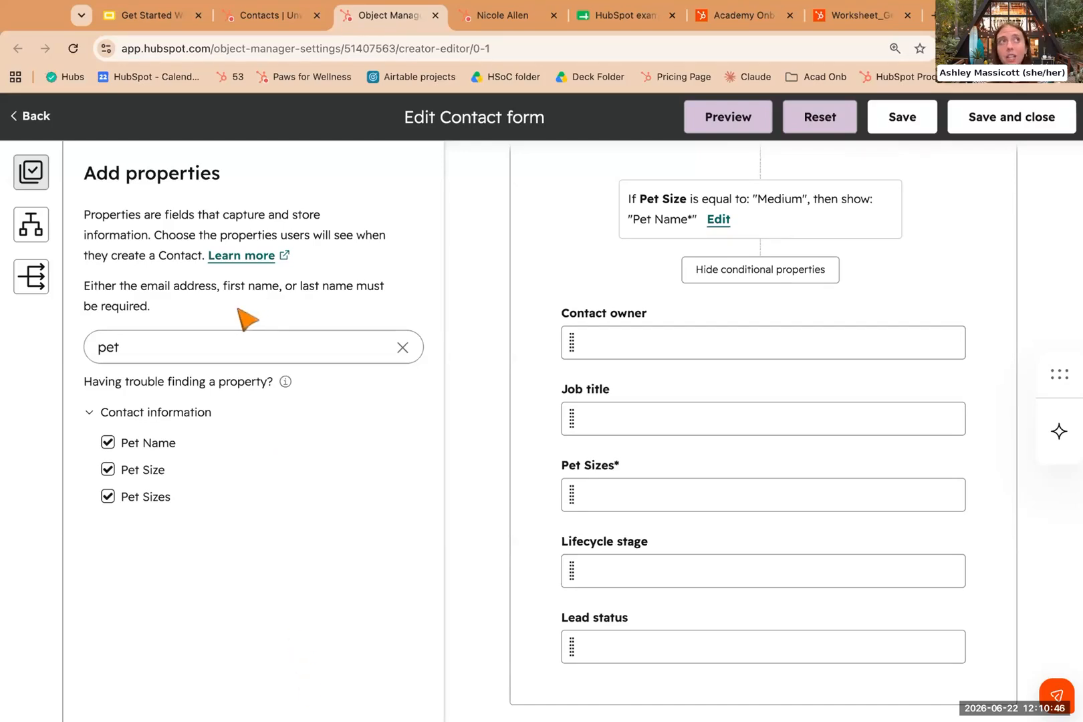
Add the Companies association to the contact form and check its section below the properties.
{"action": "left_click", "coordinate": [28, 228]}
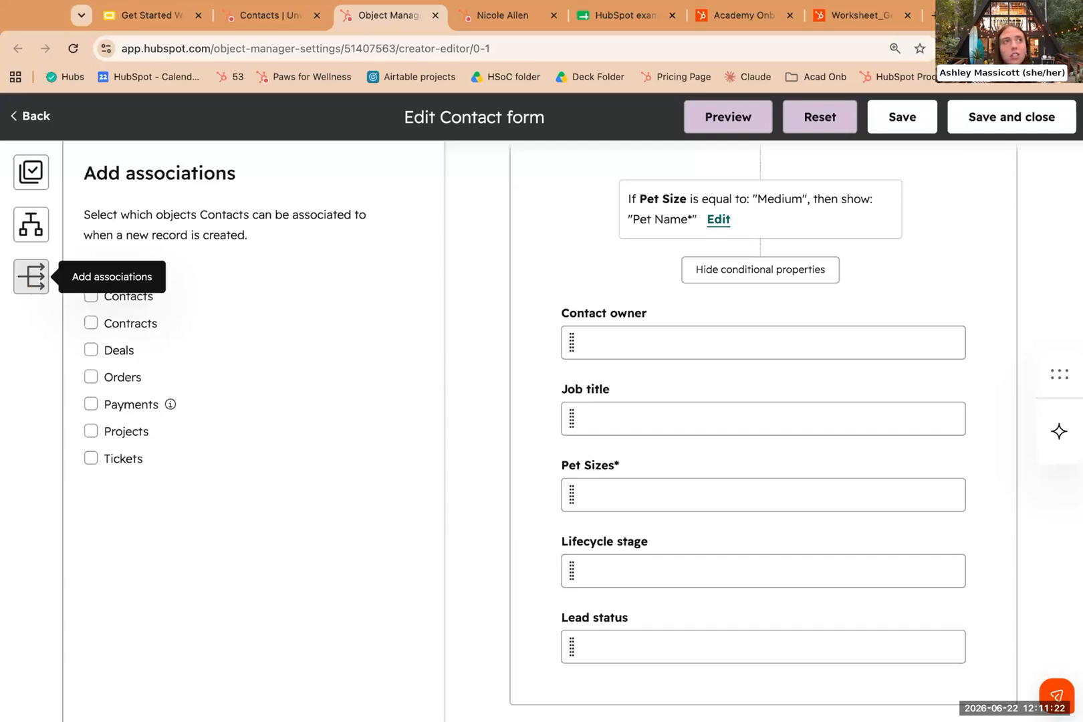
{"action": "left_click", "coordinate": [91, 324]}
{"action": "left_click", "coordinate": [91, 323]}
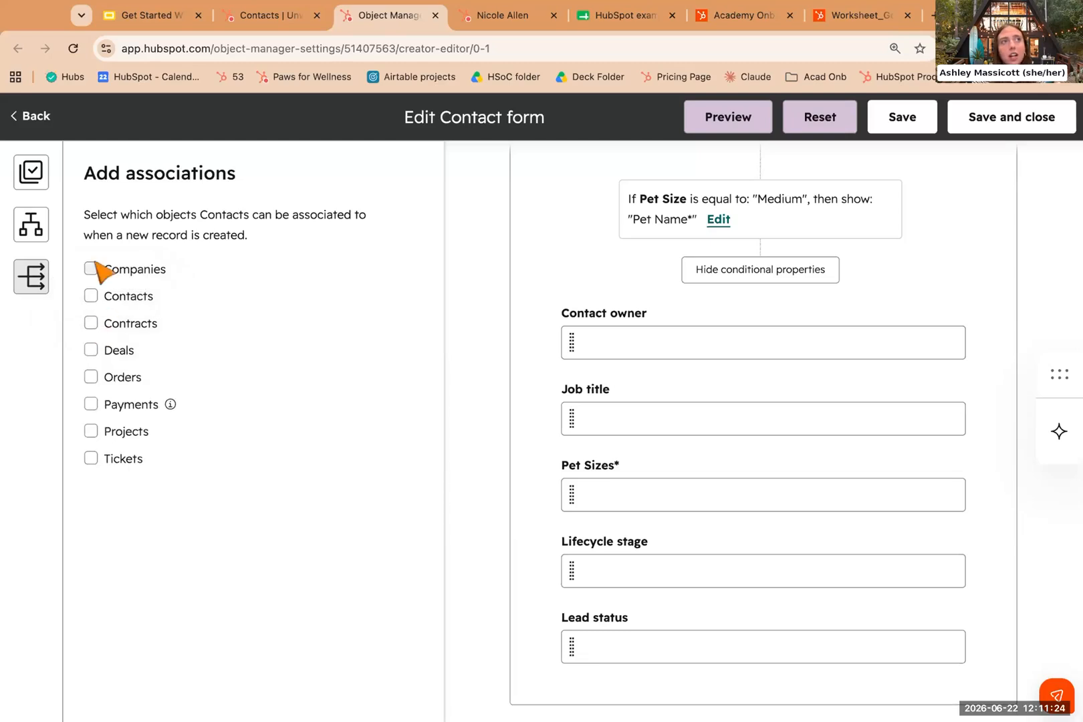
{"action": "left_click", "coordinate": [91, 268]}
{"action": "scroll", "coordinate": [576, 467], "scroll_direction": "down", "scroll_amount": 5}
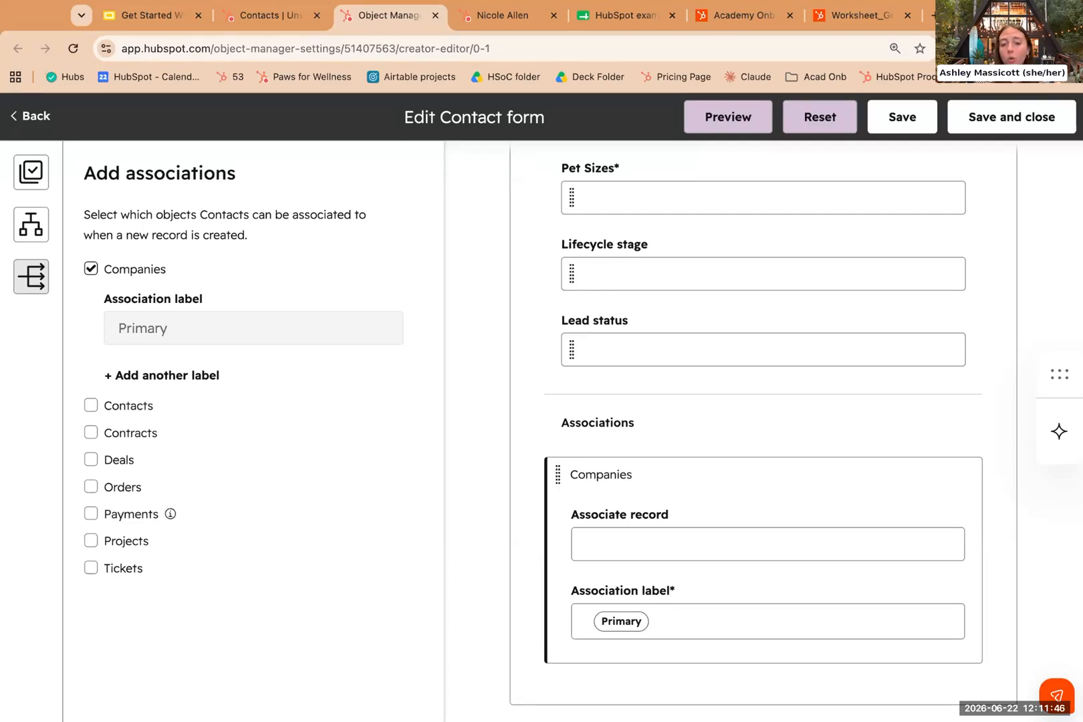
Leave the contact form editor and discard the unsaved form changes.
{"action": "mouse_move", "coordinate": [641, 542]}
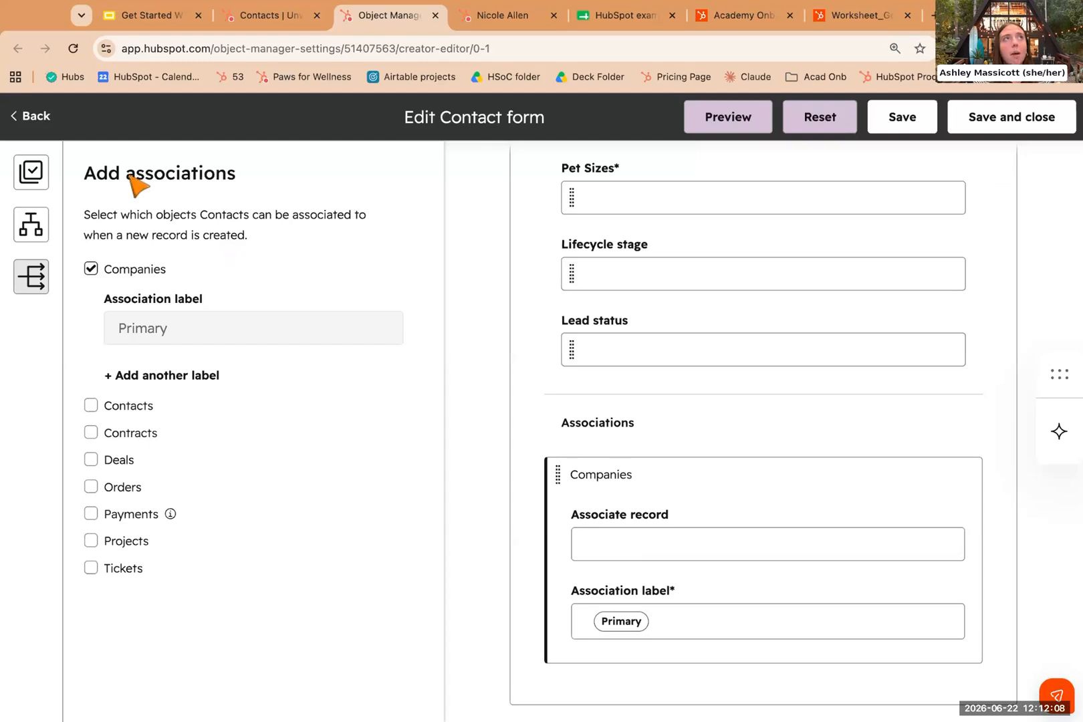
{"action": "left_click", "coordinate": [39, 119]}
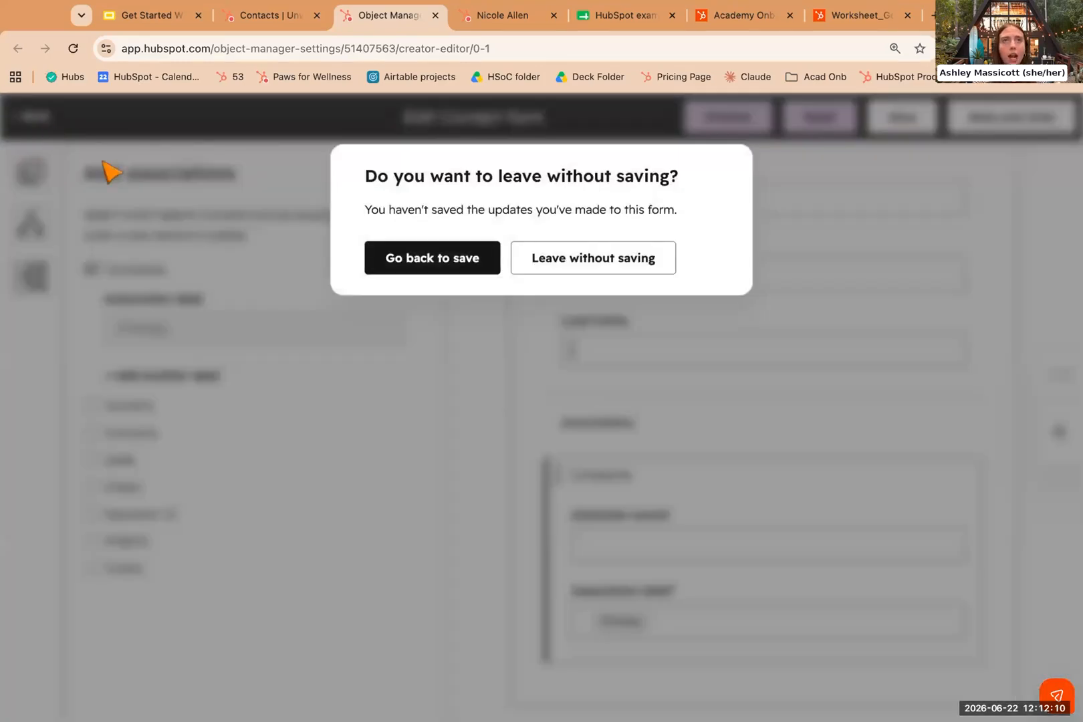
{"action": "left_click", "coordinate": [440, 264]}
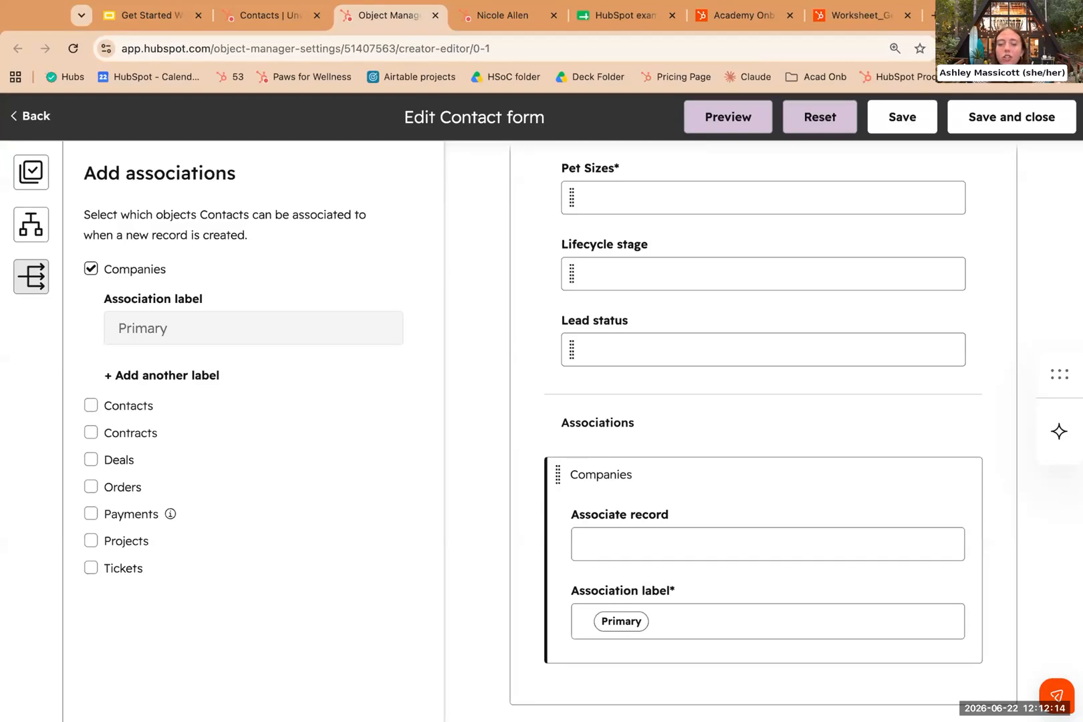
{"action": "left_click", "coordinate": [37, 119]}
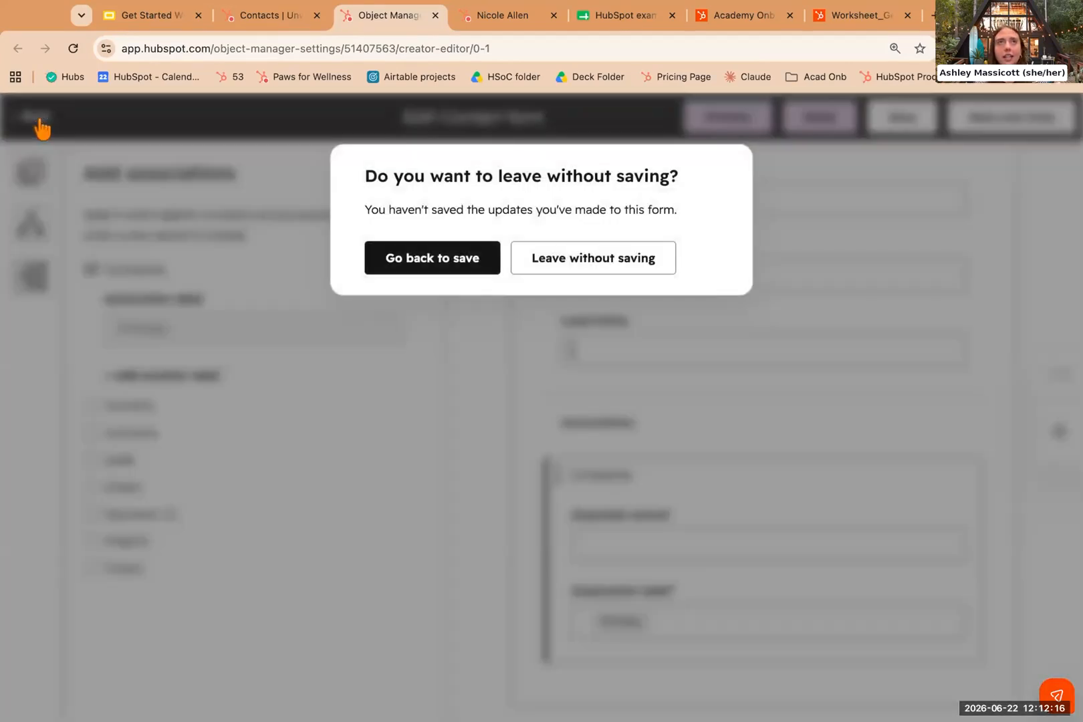
{"action": "left_click", "coordinate": [549, 258]}
Go to the Tickets page, start creating a new ticket, and open the ticket creation form for editing.
{"action": "mouse_move", "coordinate": [44, 224]}
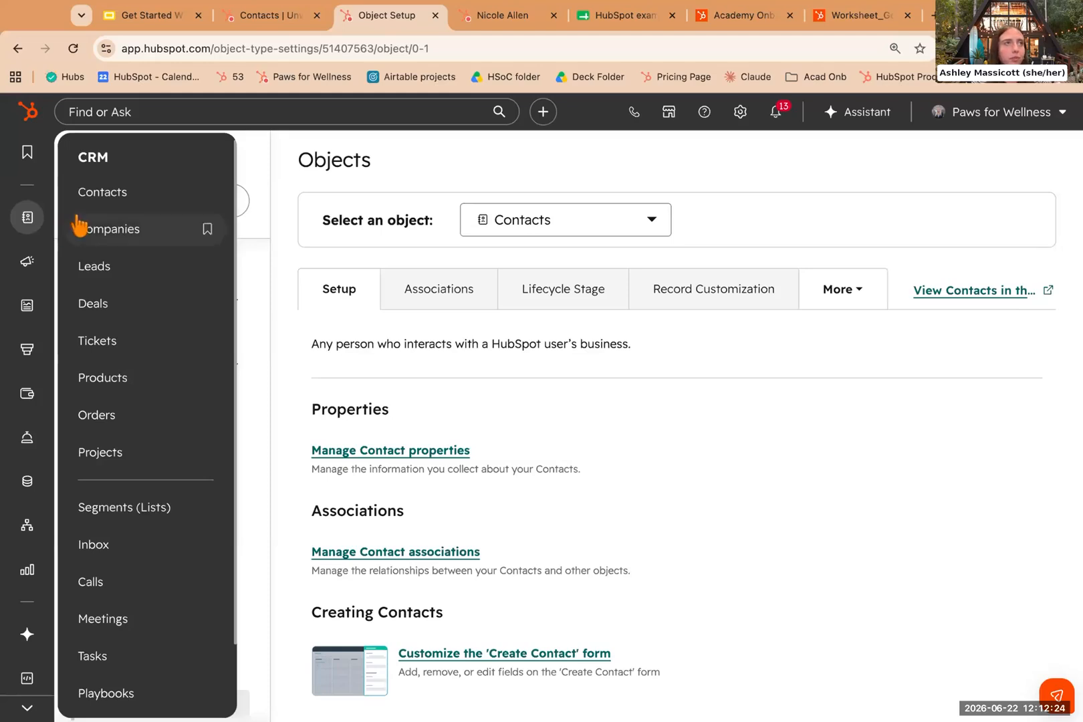
{"action": "left_click", "coordinate": [110, 334]}
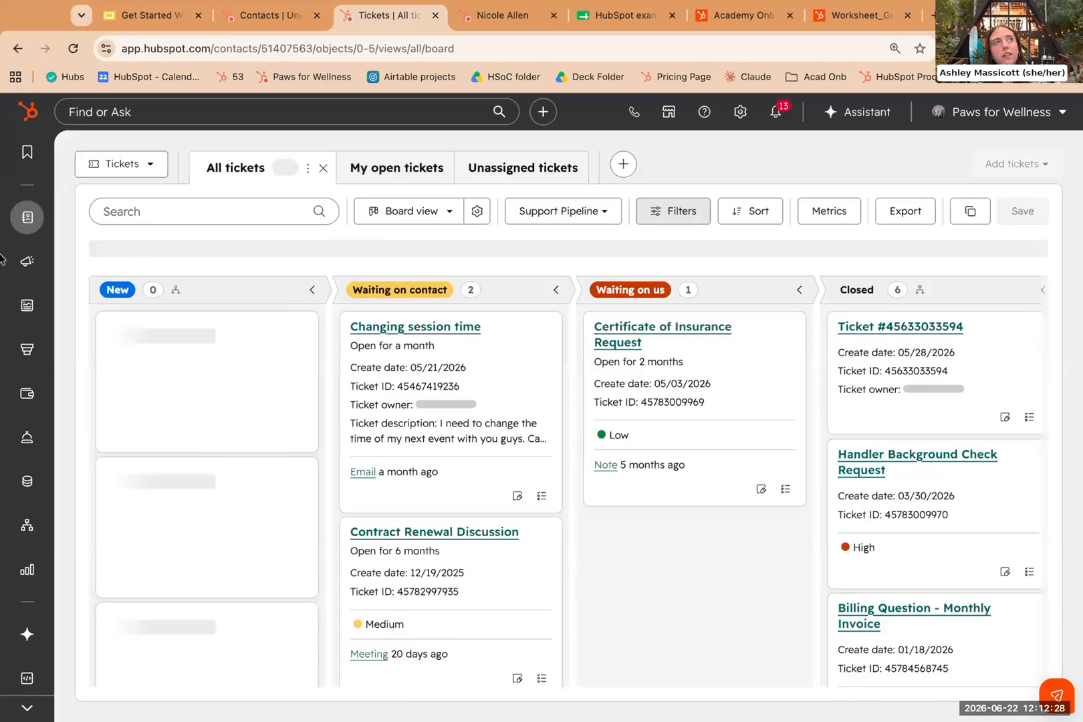
{"action": "mouse_move", "coordinate": [40, 227]}
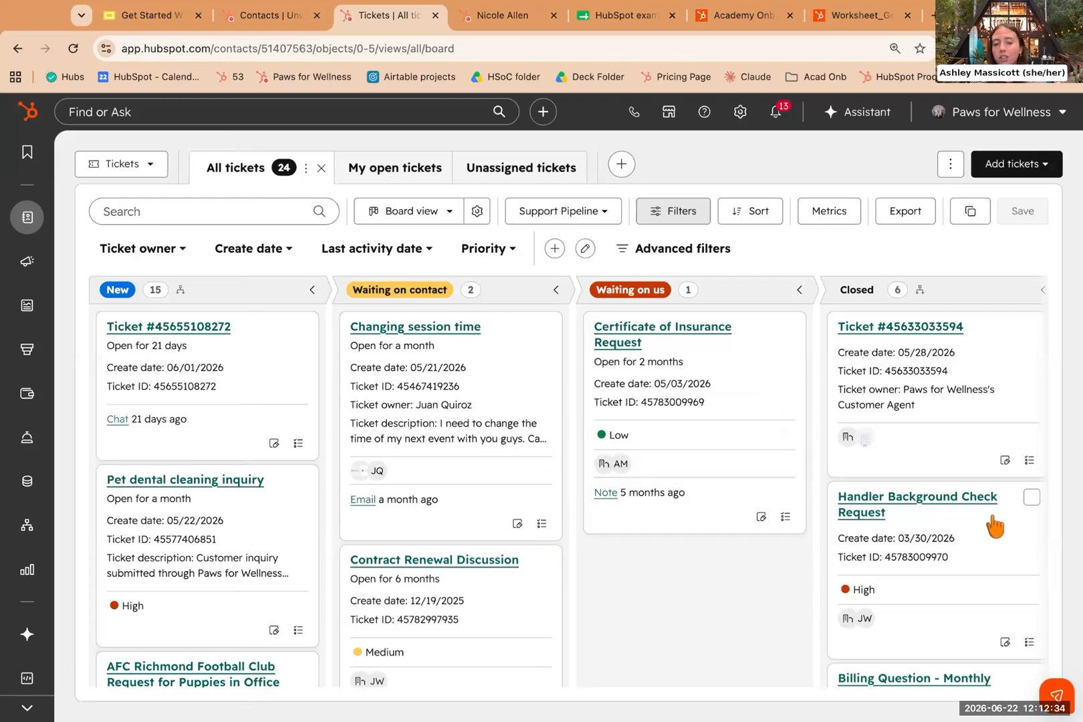
{"action": "left_click", "coordinate": [995, 172]}
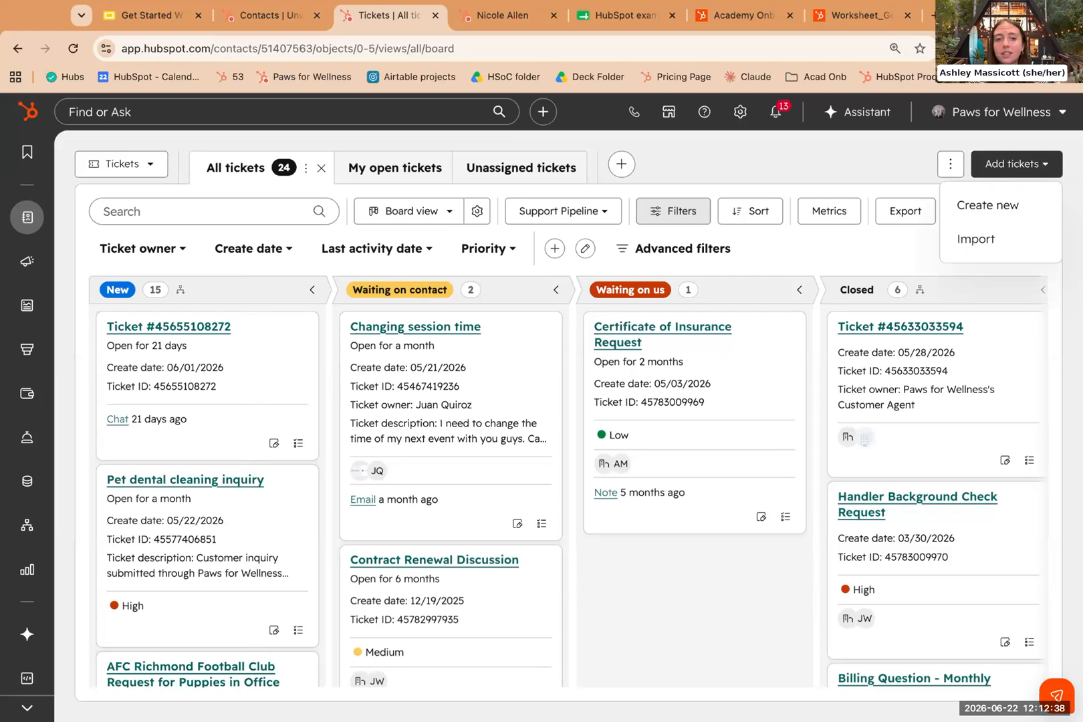
{"action": "left_click", "coordinate": [997, 208]}
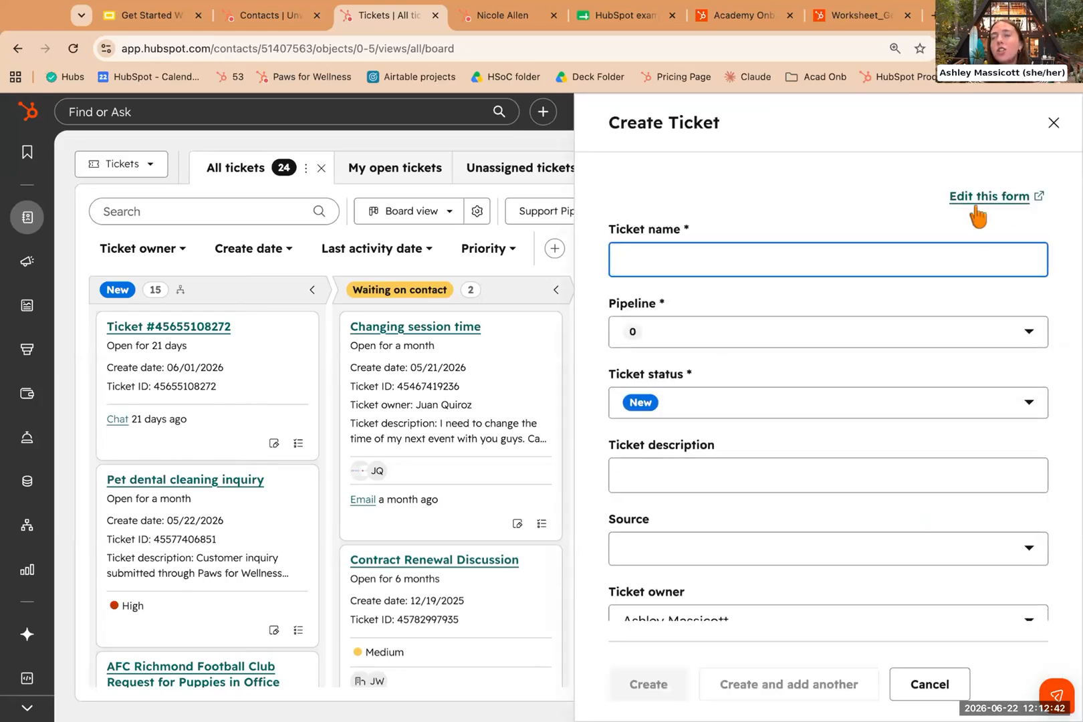
{"action": "left_click", "coordinate": [979, 199]}
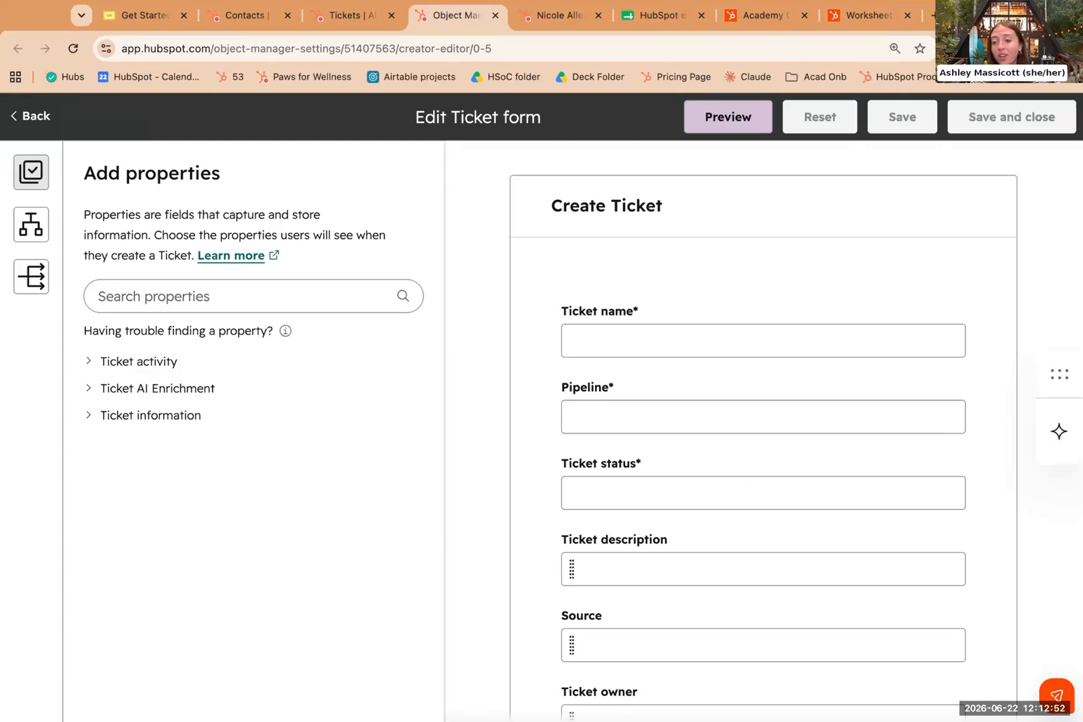
Close the ticket form editor, reopen the Create Ticket form to check its edit link, and close it without creating a ticket.
{"action": "left_click", "coordinate": [495, 15]}
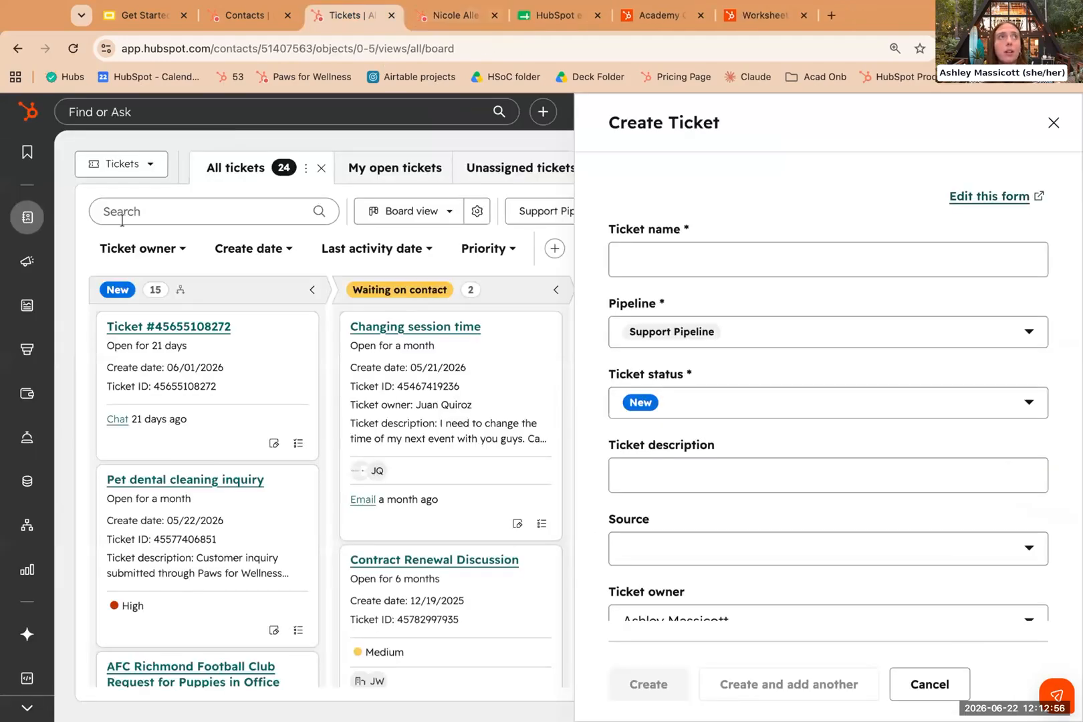
{"action": "left_click", "coordinate": [1054, 123]}
{"action": "left_click", "coordinate": [1014, 164]}
{"action": "left_click", "coordinate": [995, 207]}
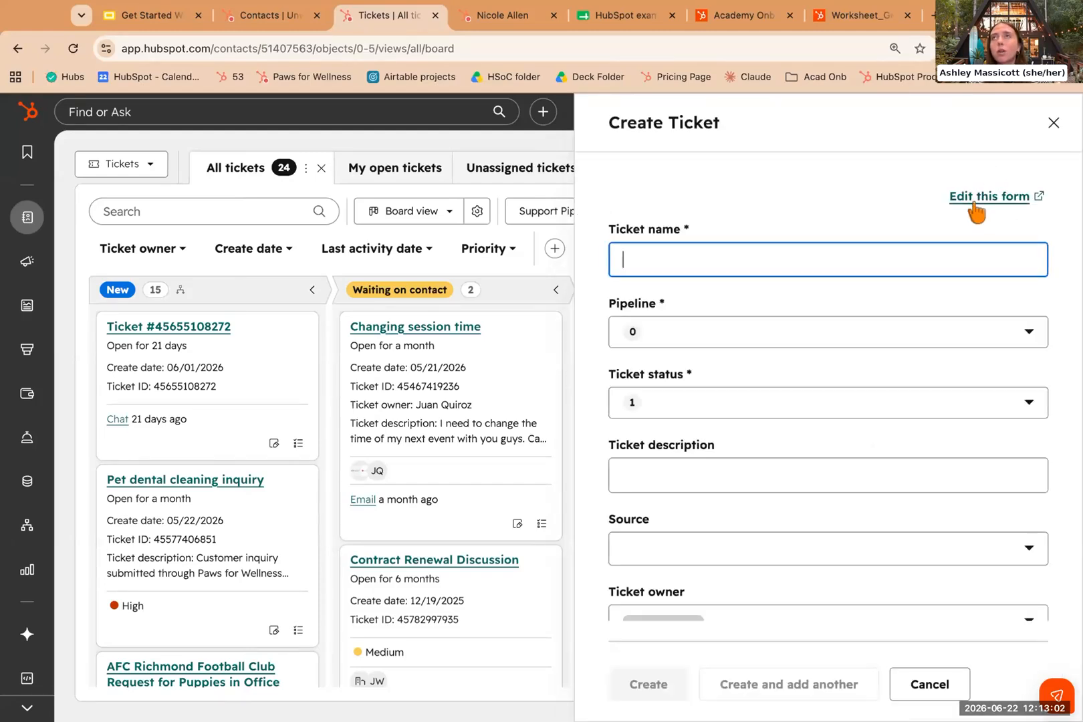
{"action": "left_click", "coordinate": [1053, 123]}
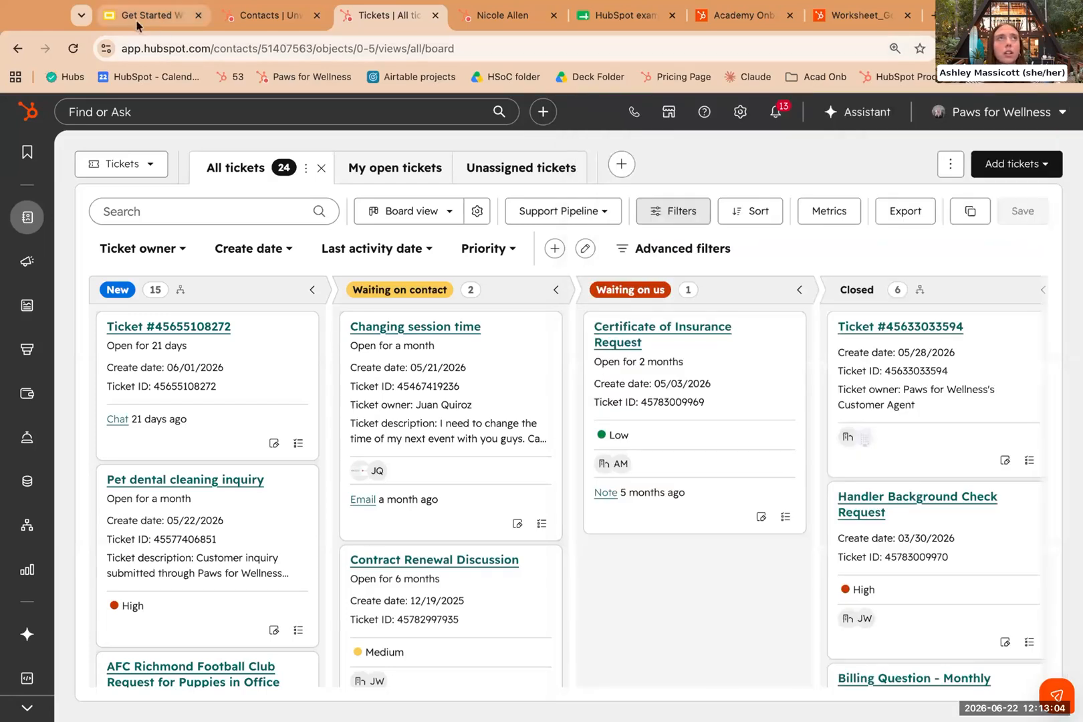
Open the TailWag People Ops contact's record from the Contacts list and open the Default view of the record layout for editing.
{"action": "left_click", "coordinate": [27, 216]}
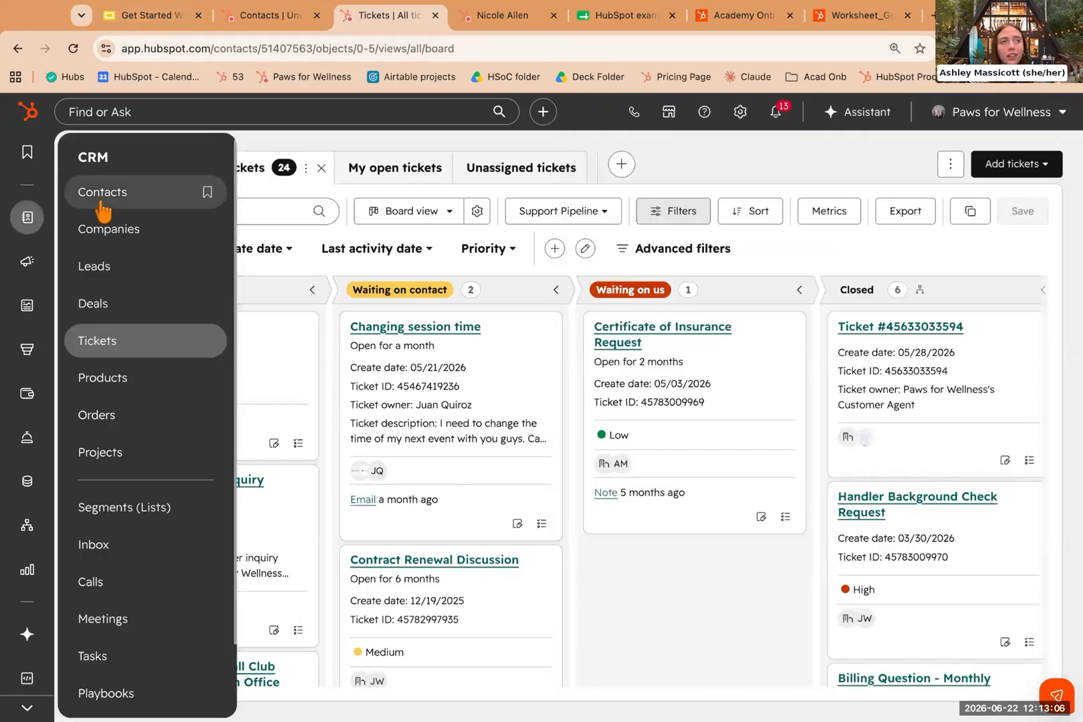
{"action": "left_click", "coordinate": [102, 194]}
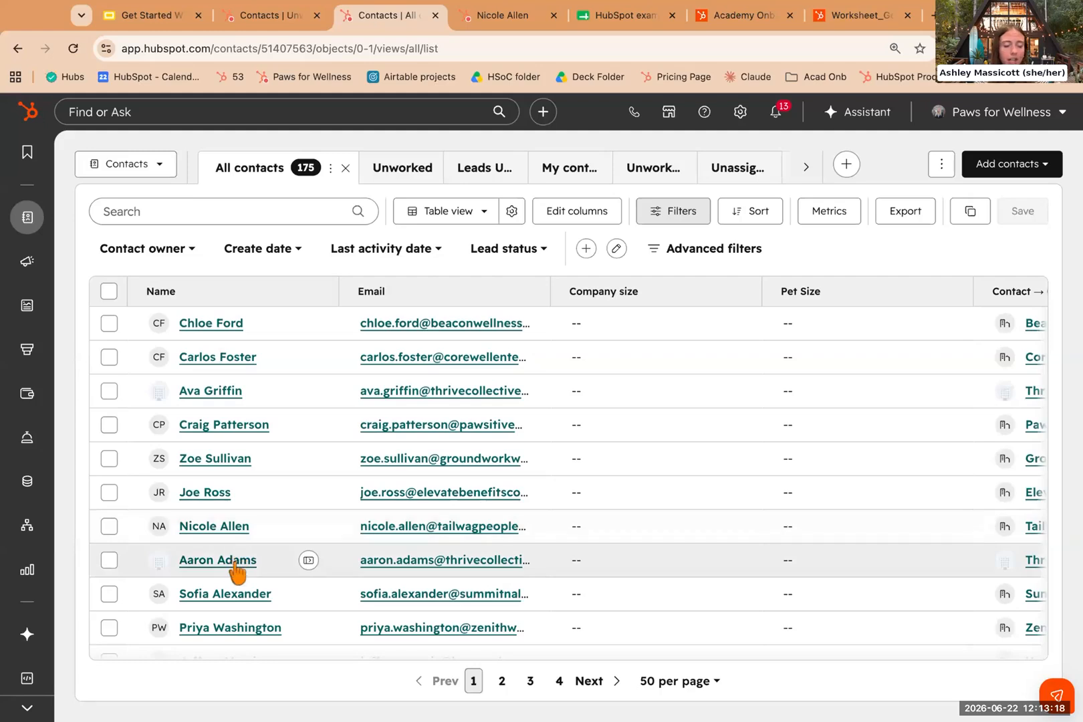
{"action": "left_click", "coordinate": [200, 529]}
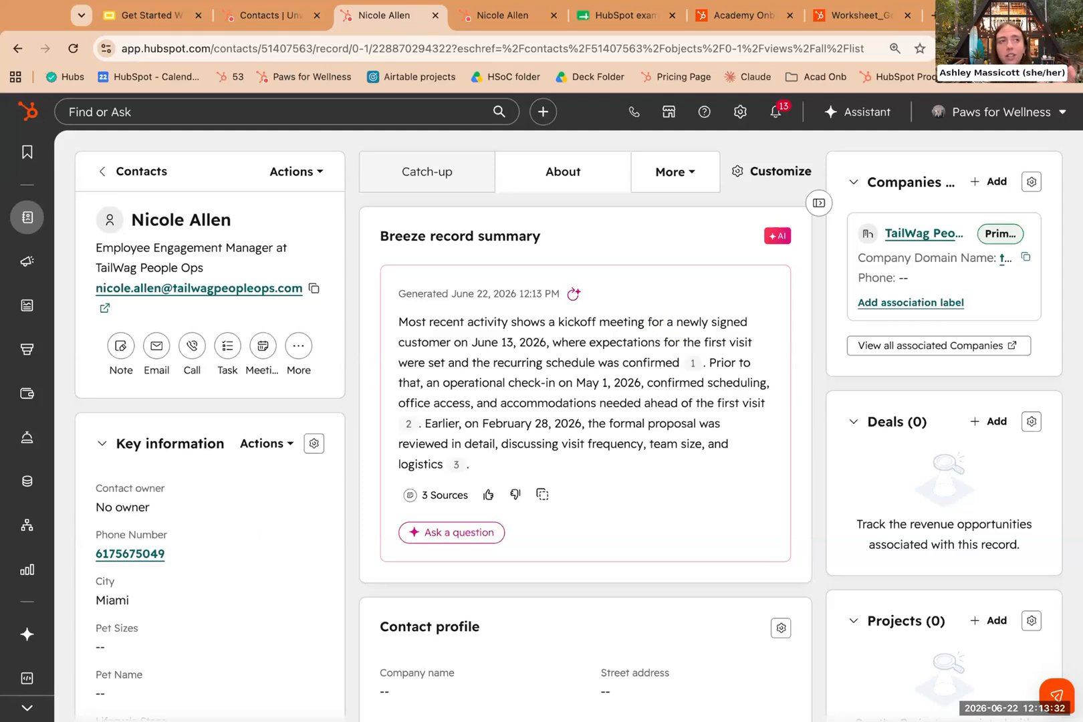
{"action": "scroll", "coordinate": [161, 427], "scroll_direction": "down", "scroll_amount": 3}
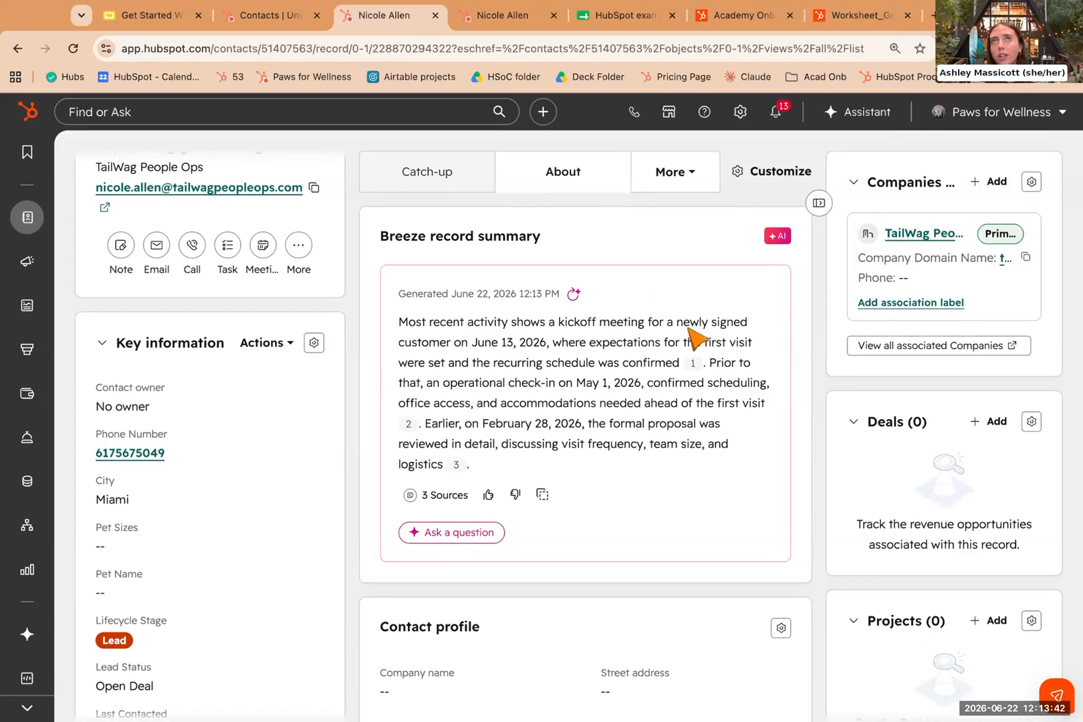
{"action": "left_click", "coordinate": [754, 171]}
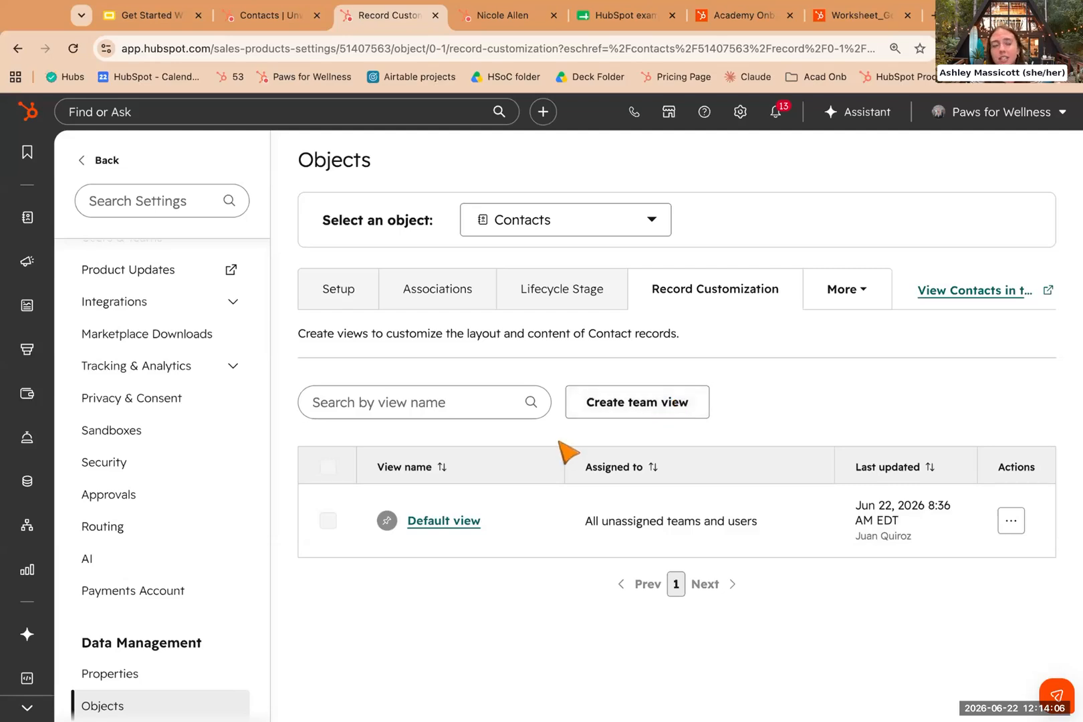
{"action": "left_click", "coordinate": [443, 524]}
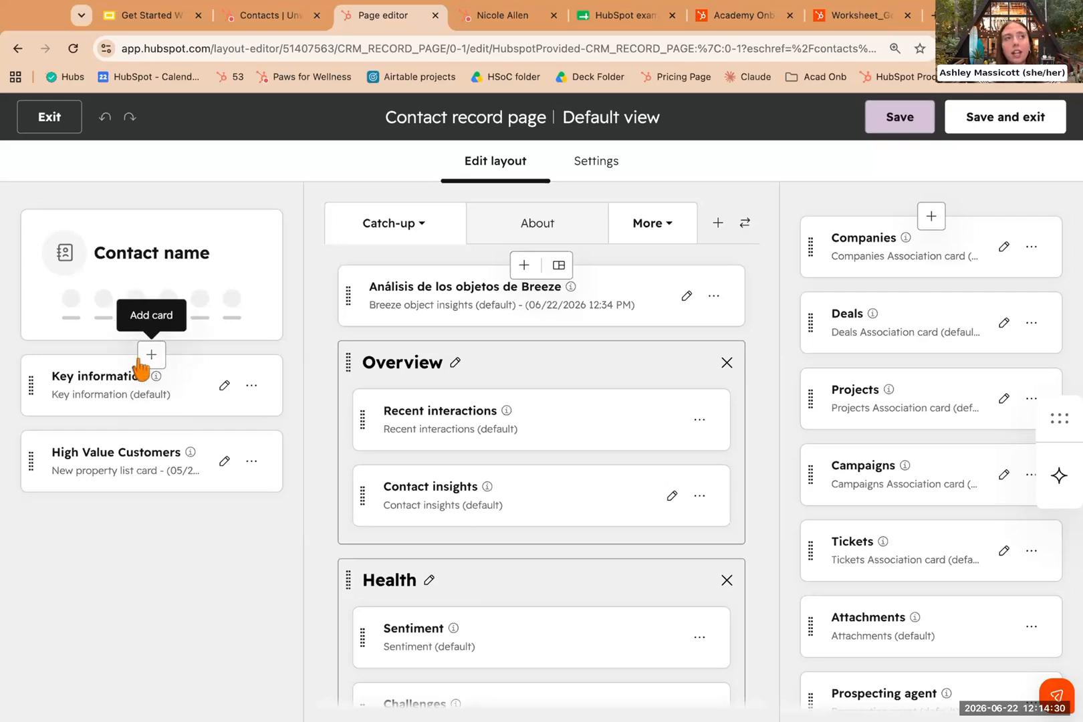
Edit the Key information card: remove Lead Status, add HubSpot Score, and save the card.
{"action": "left_click_drag", "start_coordinate": [46, 375], "coordinate": [43, 375]}
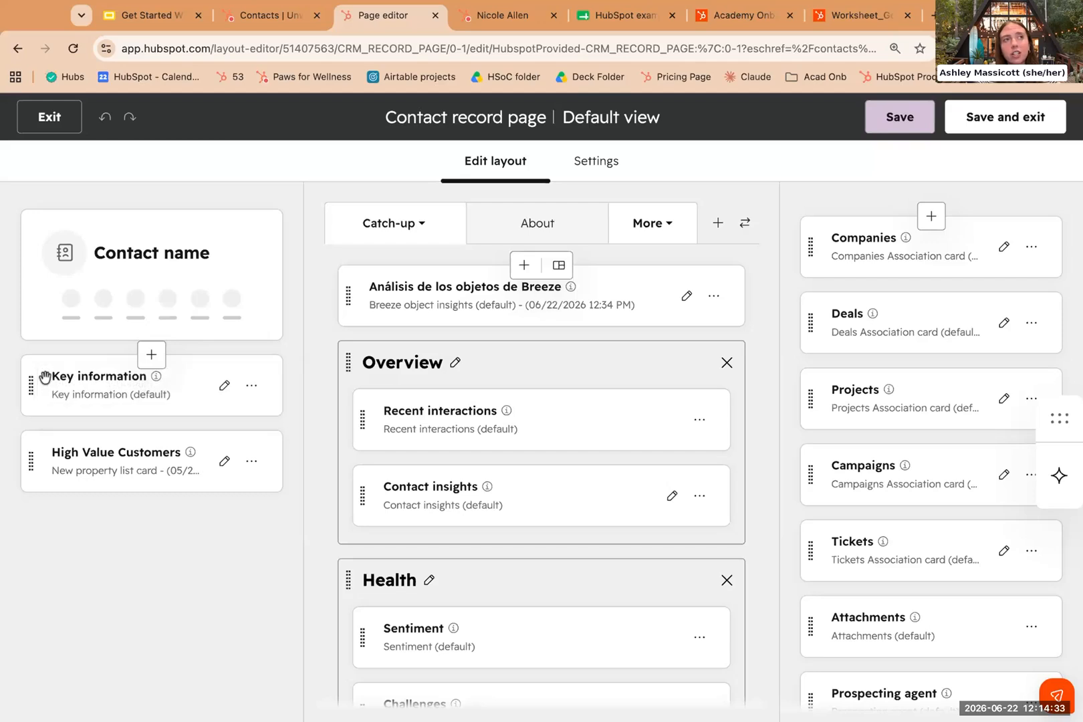
{"action": "left_click", "coordinate": [224, 386]}
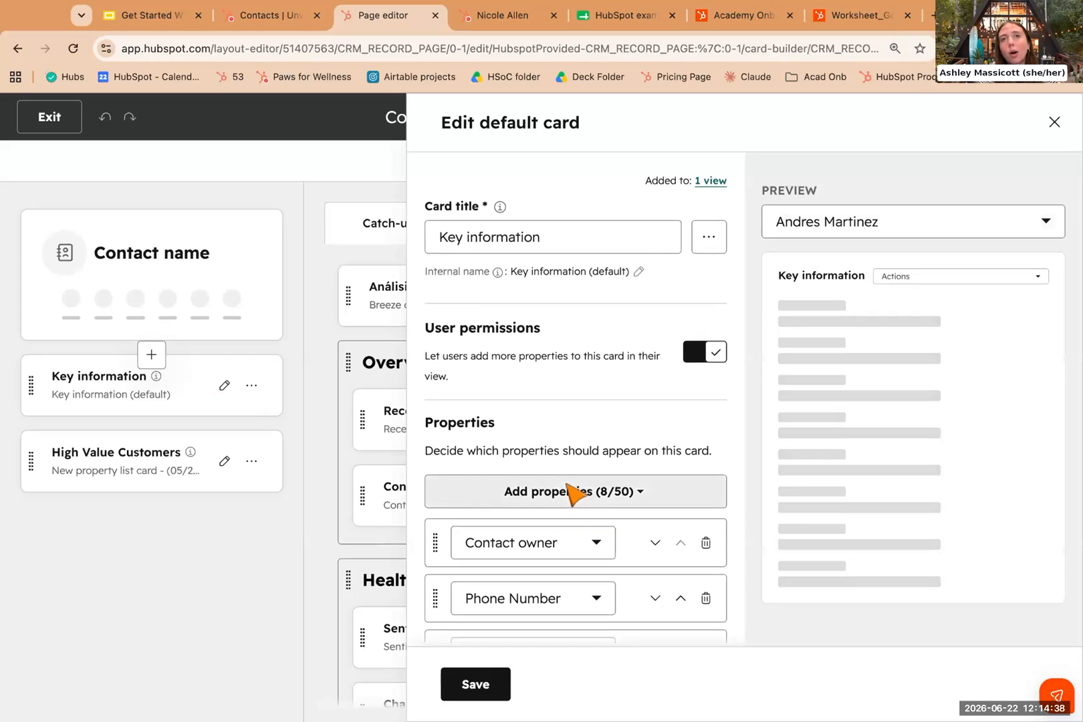
{"action": "scroll", "coordinate": [571, 468], "scroll_direction": "down", "scroll_amount": 5}
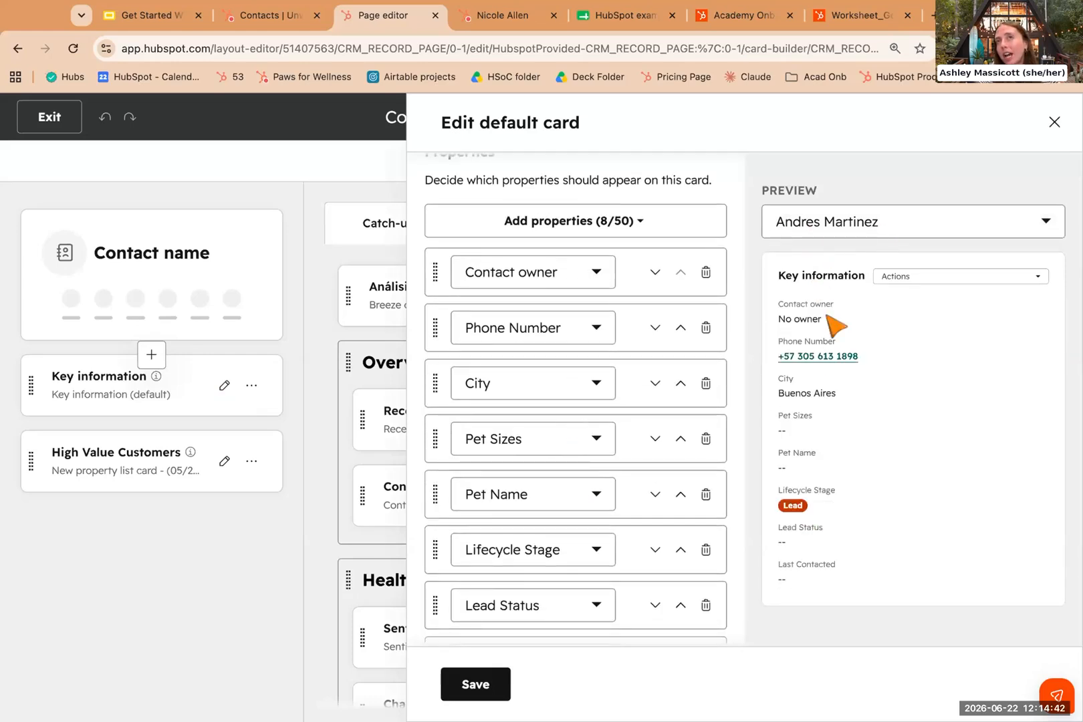
{"action": "scroll", "coordinate": [716, 567], "scroll_direction": "down", "scroll_amount": 1}
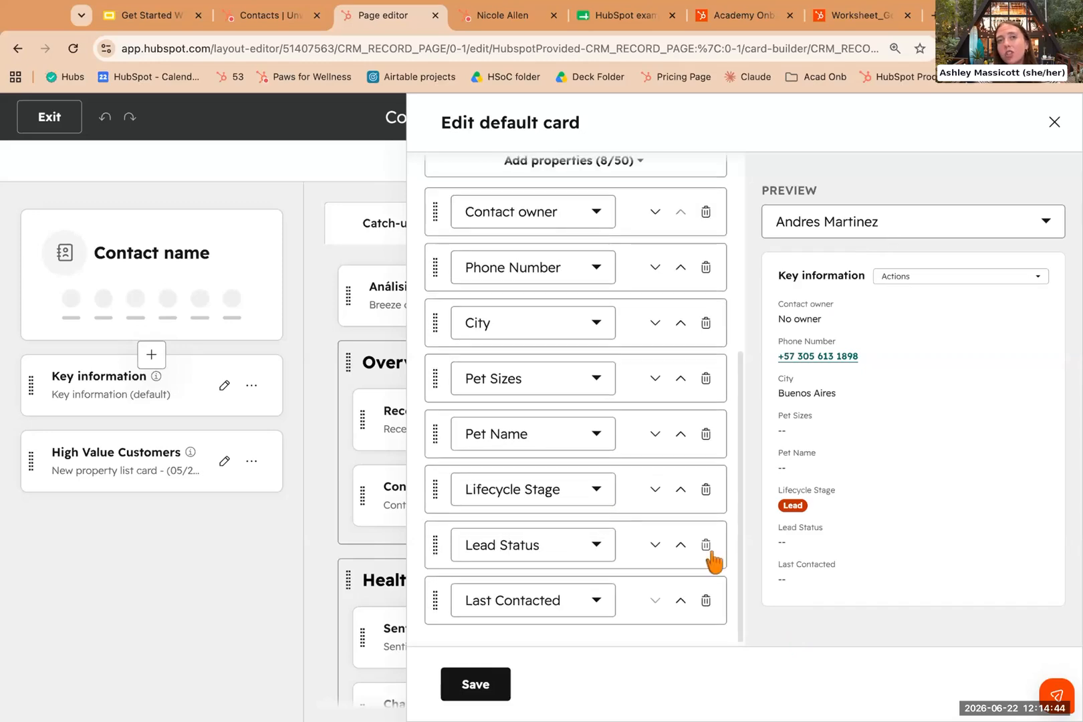
{"action": "left_click", "coordinate": [706, 545]}
{"action": "scroll", "coordinate": [707, 553], "scroll_direction": "up", "scroll_amount": 3}
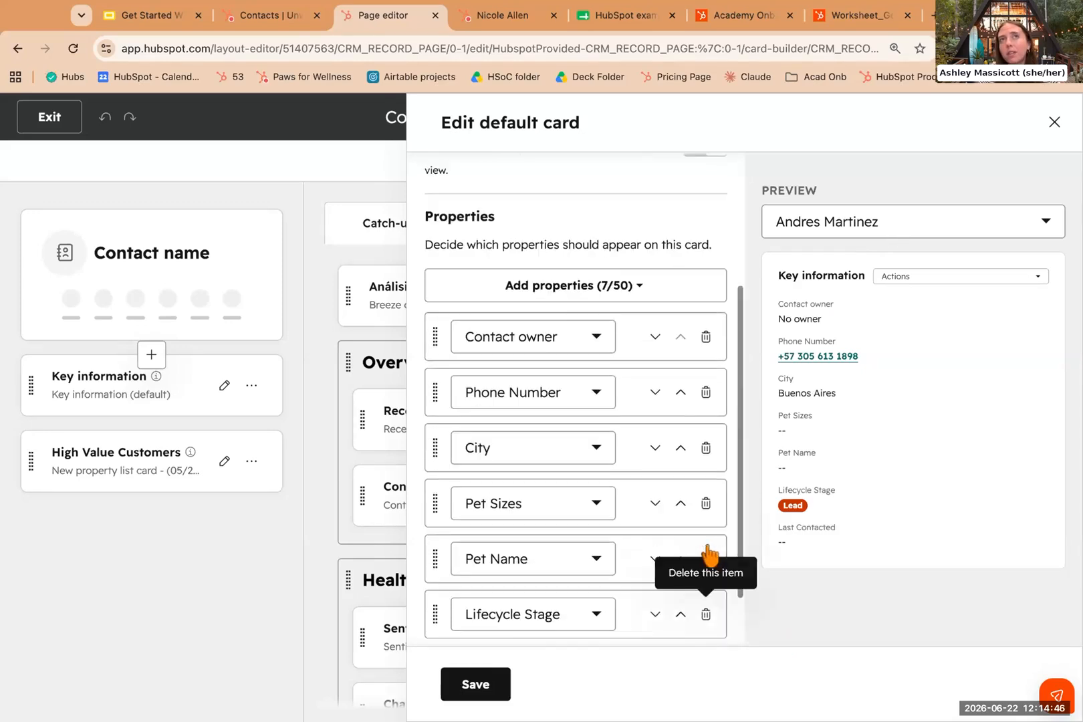
{"action": "left_click", "coordinate": [541, 300]}
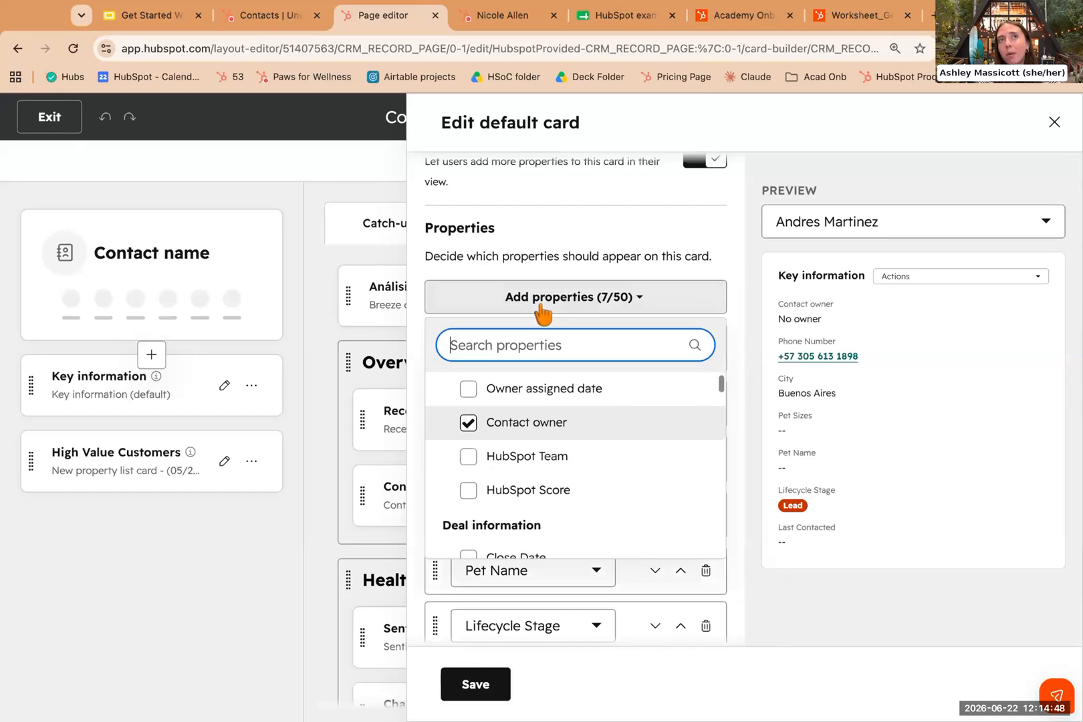
{"action": "left_click", "coordinate": [470, 493]}
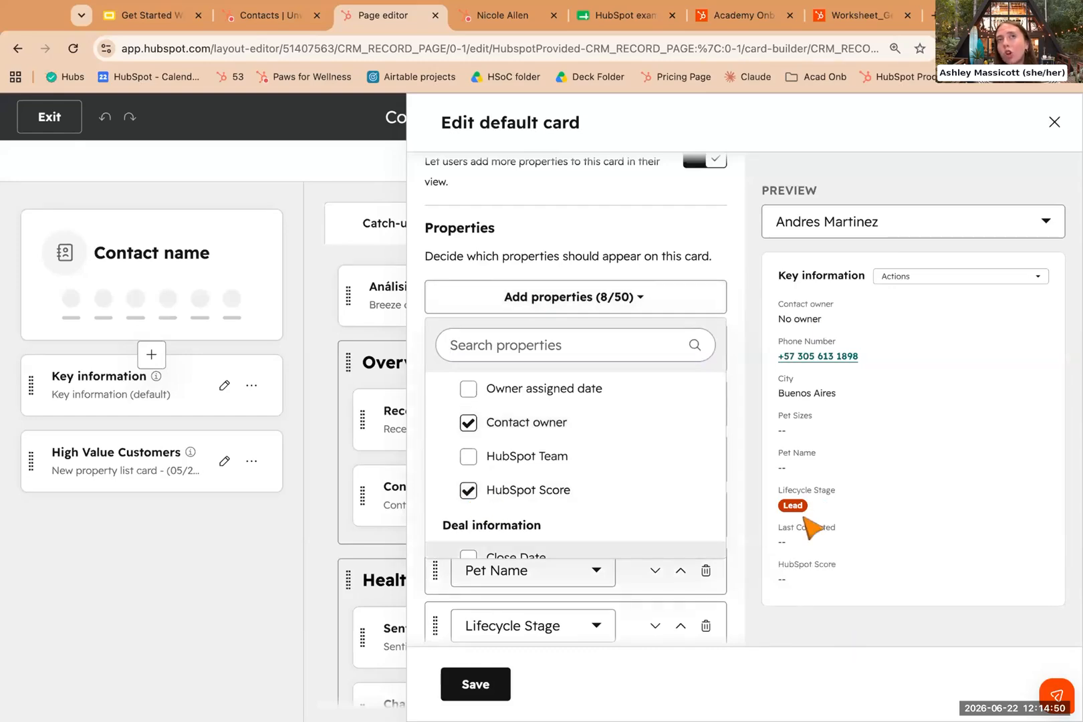
{"action": "left_click", "coordinate": [488, 682]}
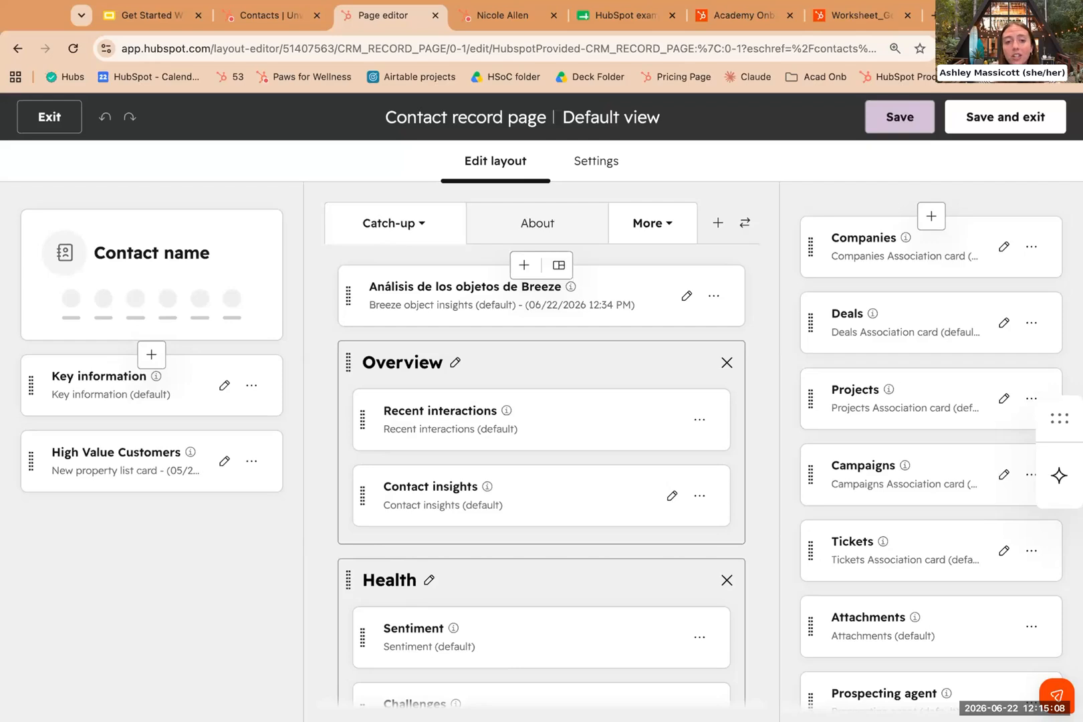
Exit the layout editor to the contact record and reopen the Default view for editing.
{"action": "left_click", "coordinate": [32, 119]}
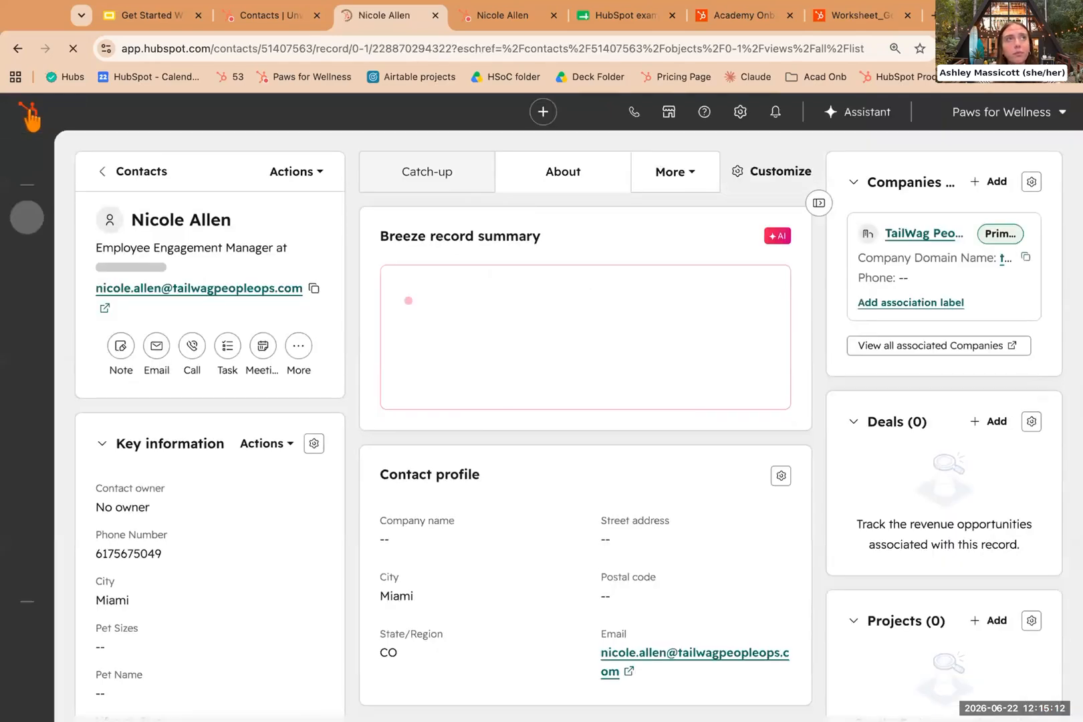
{"action": "left_click", "coordinate": [775, 174]}
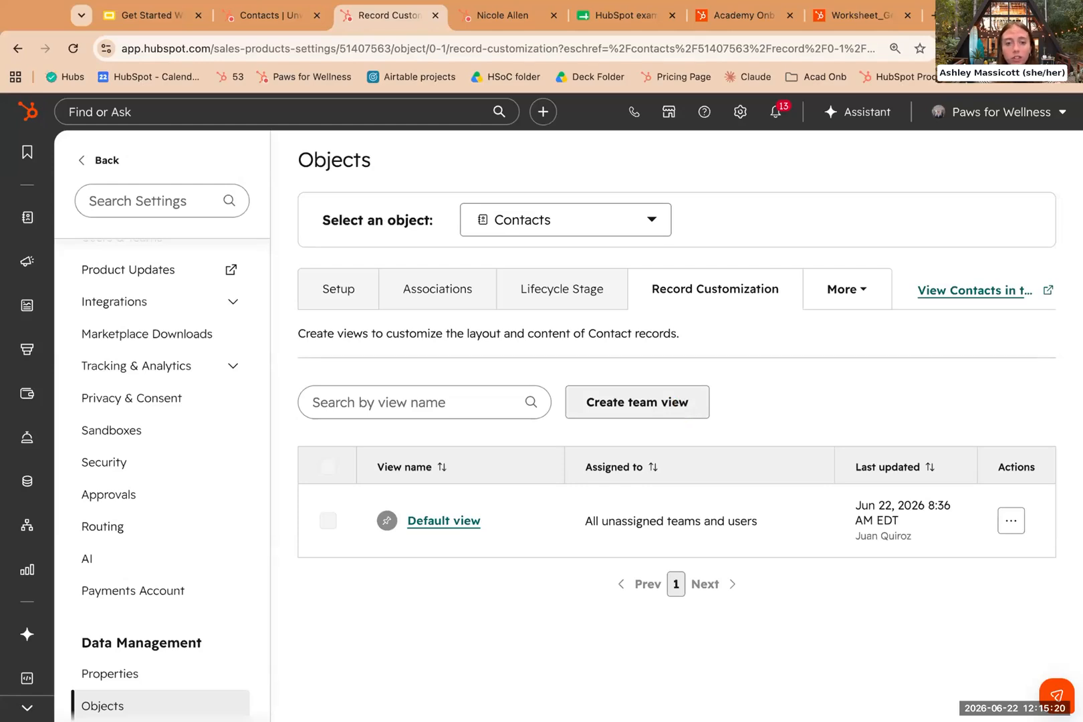
{"action": "left_click", "coordinate": [453, 523]}
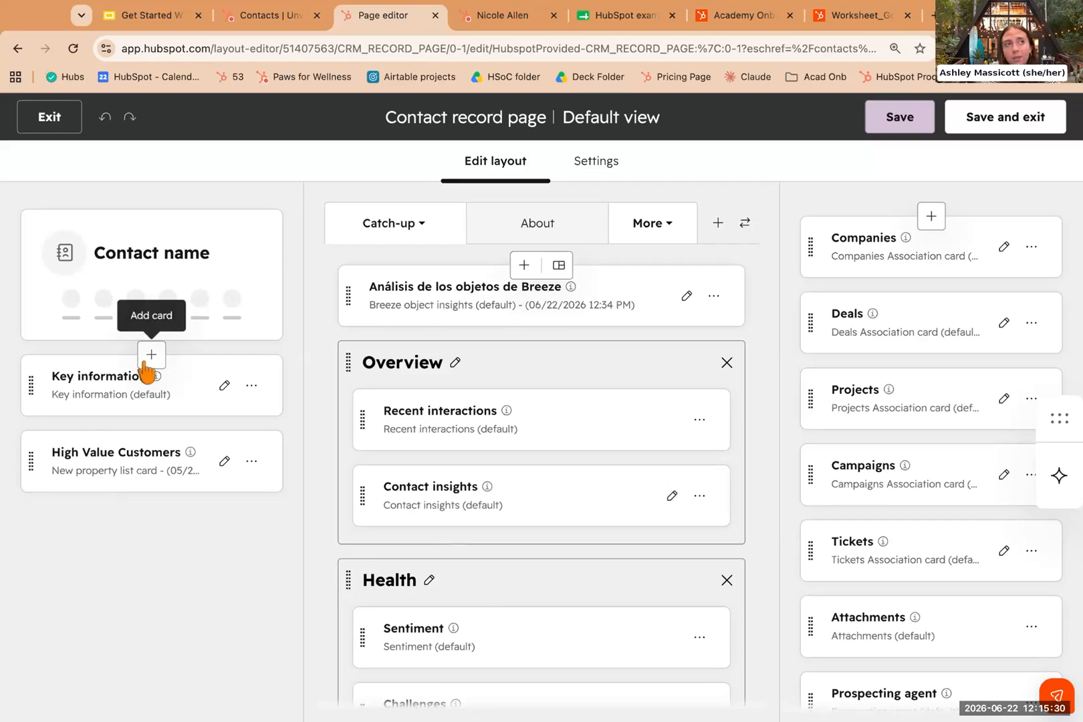
Remove the Health section from the Catch-up tab of the contact record layout.
{"action": "mouse_move", "coordinate": [575, 556]}
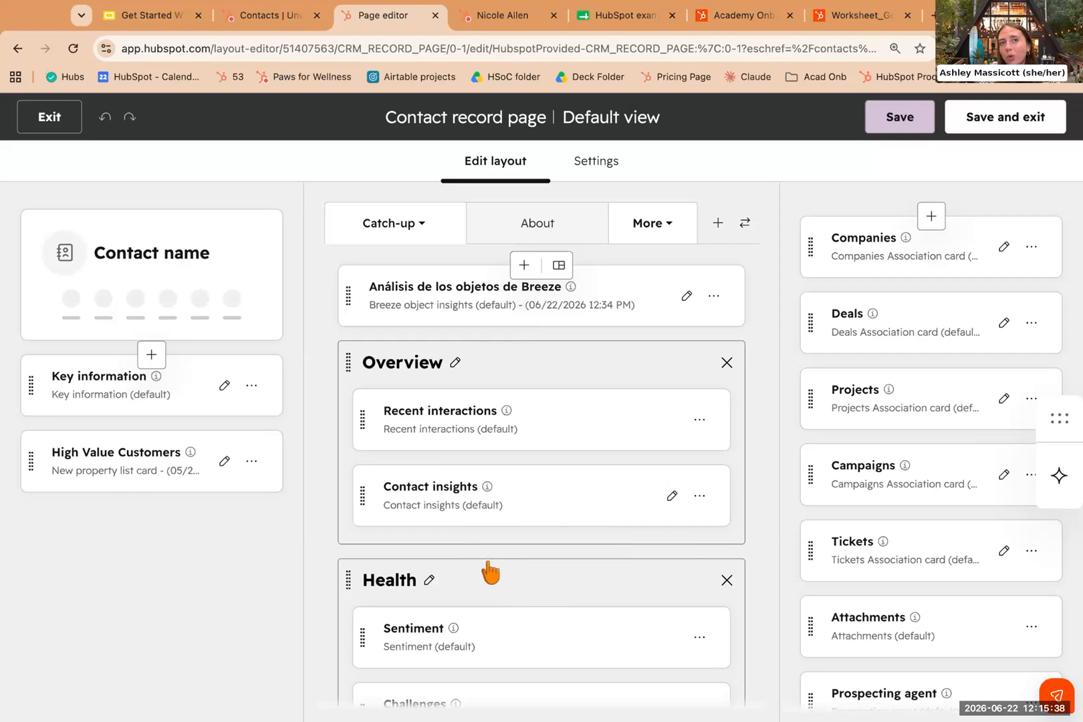
{"action": "scroll", "coordinate": [490, 572], "scroll_direction": "down", "scroll_amount": 3}
{"action": "mouse_move", "coordinate": [438, 496]}
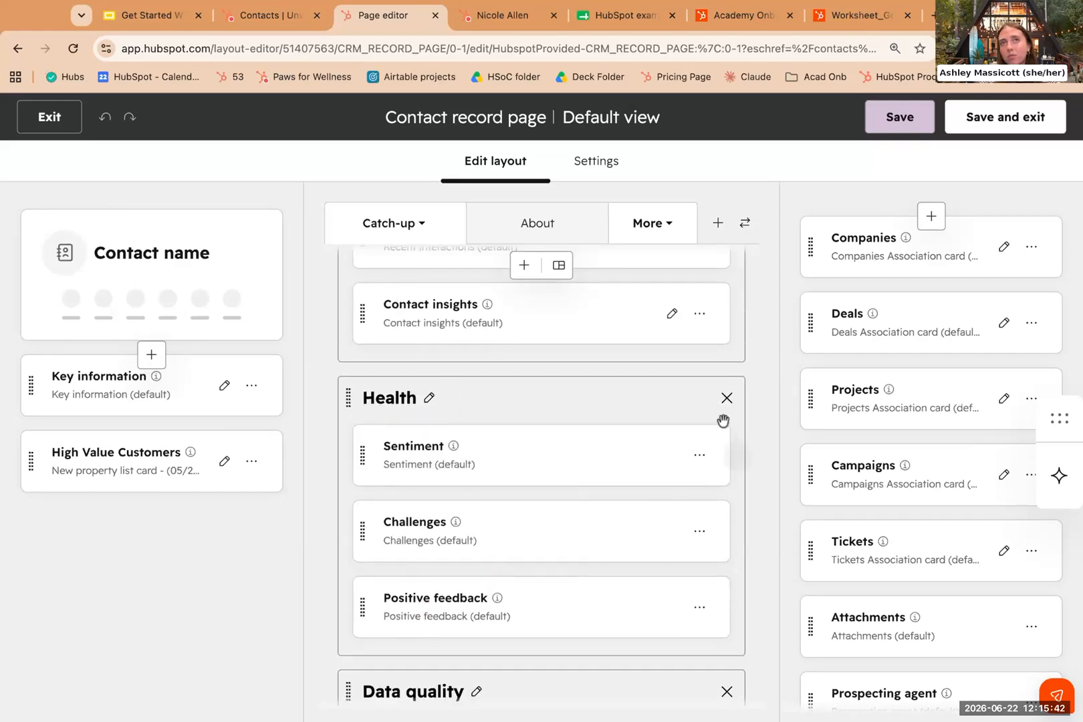
{"action": "left_click", "coordinate": [727, 399]}
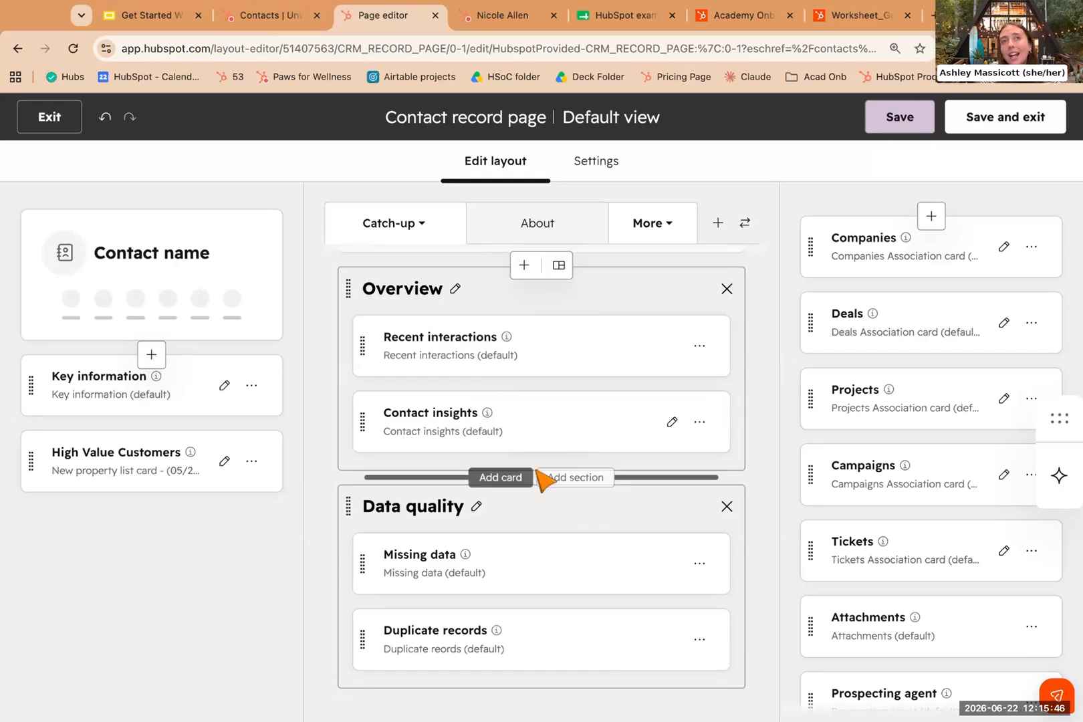
Look through the card types that can be created for the middle column between the Overview and Data quality sections.
{"action": "left_click", "coordinate": [514, 484]}
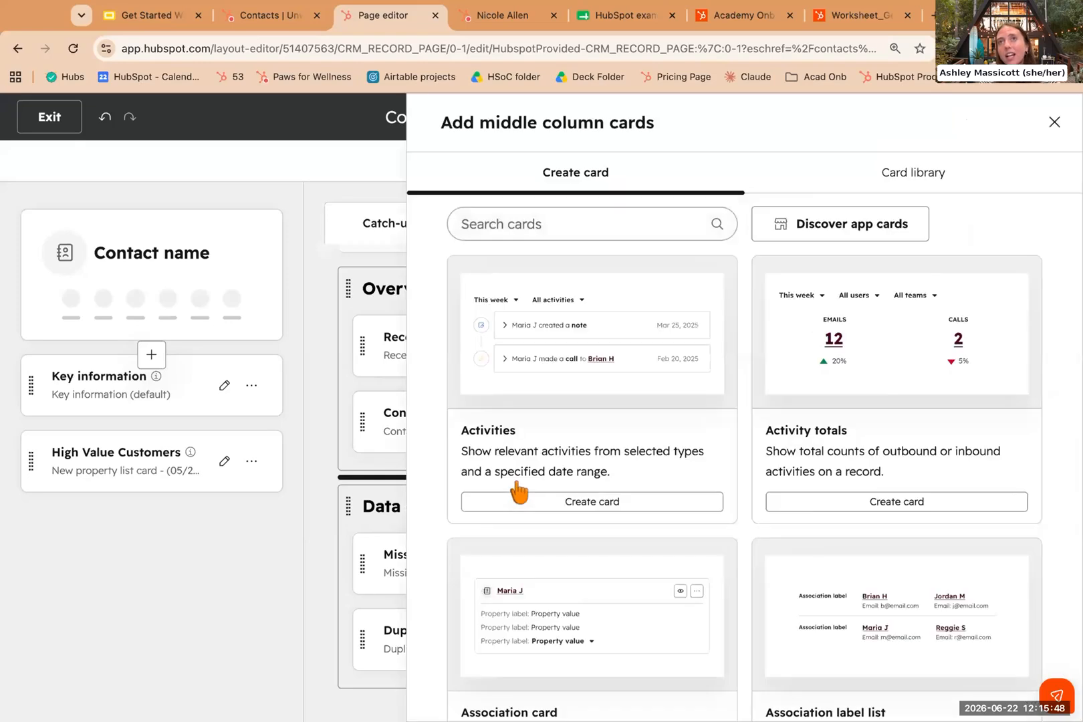
{"action": "scroll", "coordinate": [633, 479], "scroll_direction": "down", "scroll_amount": 5}
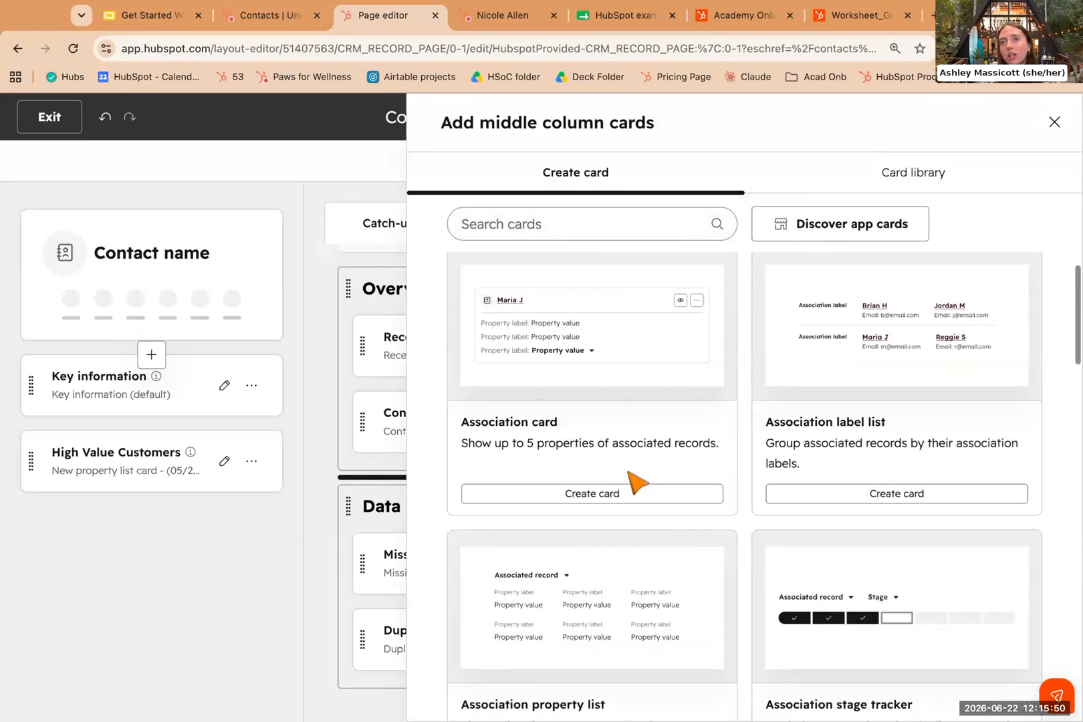
{"action": "scroll", "coordinate": [637, 481], "scroll_direction": "up", "scroll_amount": 5}
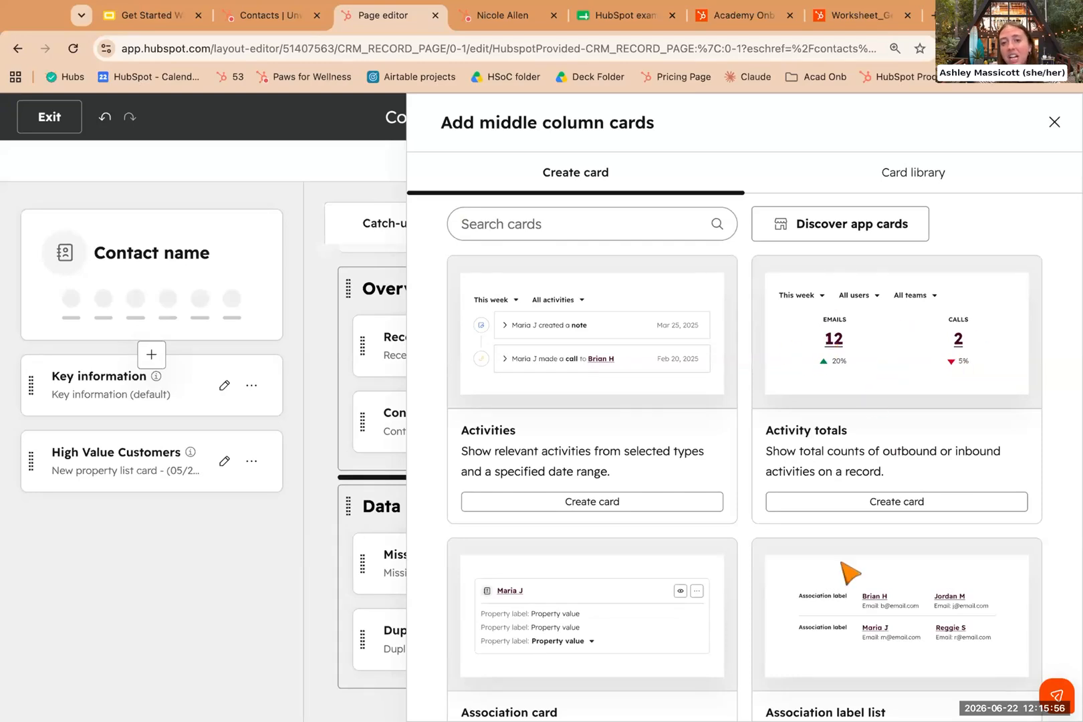
{"action": "scroll", "coordinate": [847, 572], "scroll_direction": "down", "scroll_amount": 6}
{"action": "scroll", "coordinate": [846, 573], "scroll_direction": "down", "scroll_amount": 5}
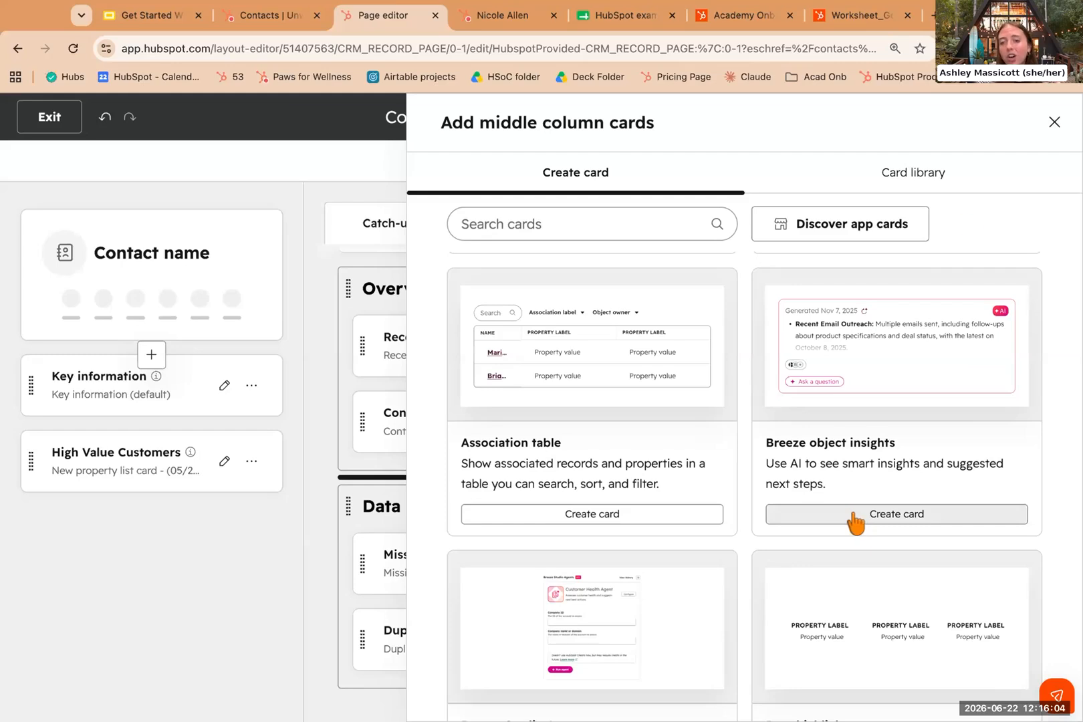
{"action": "left_click", "coordinate": [1054, 122]}
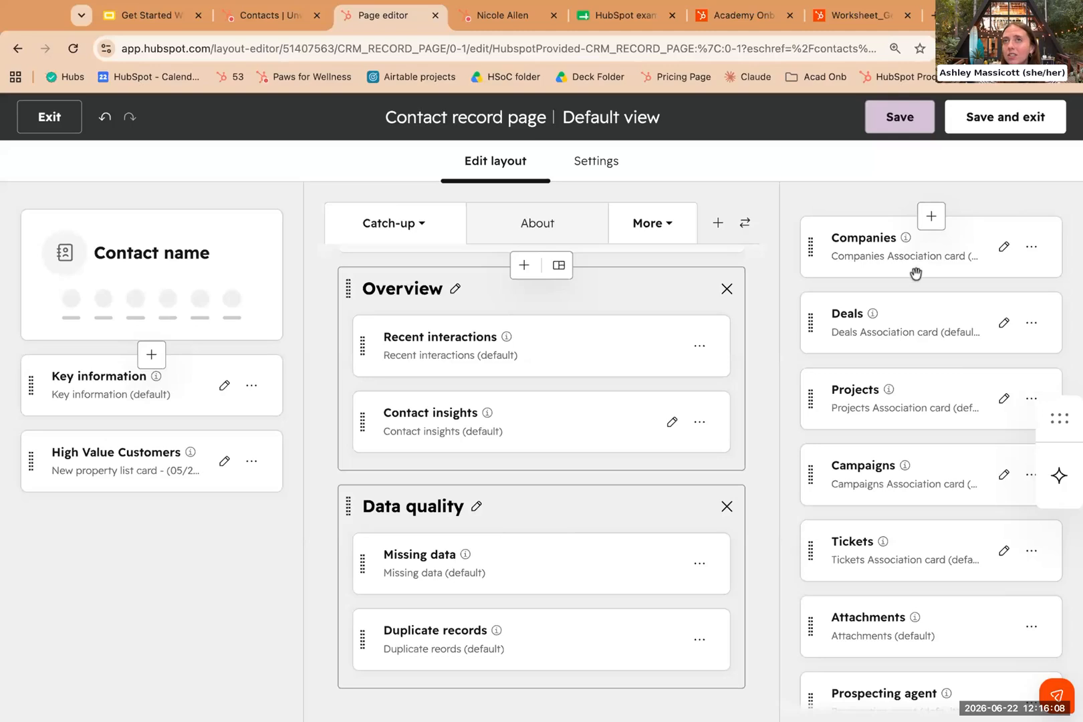
Examine the right sidebar's cards, their options and the card library, and try to move the Attachments card above Tickets.
{"action": "scroll", "coordinate": [888, 516], "scroll_direction": "down", "scroll_amount": 1}
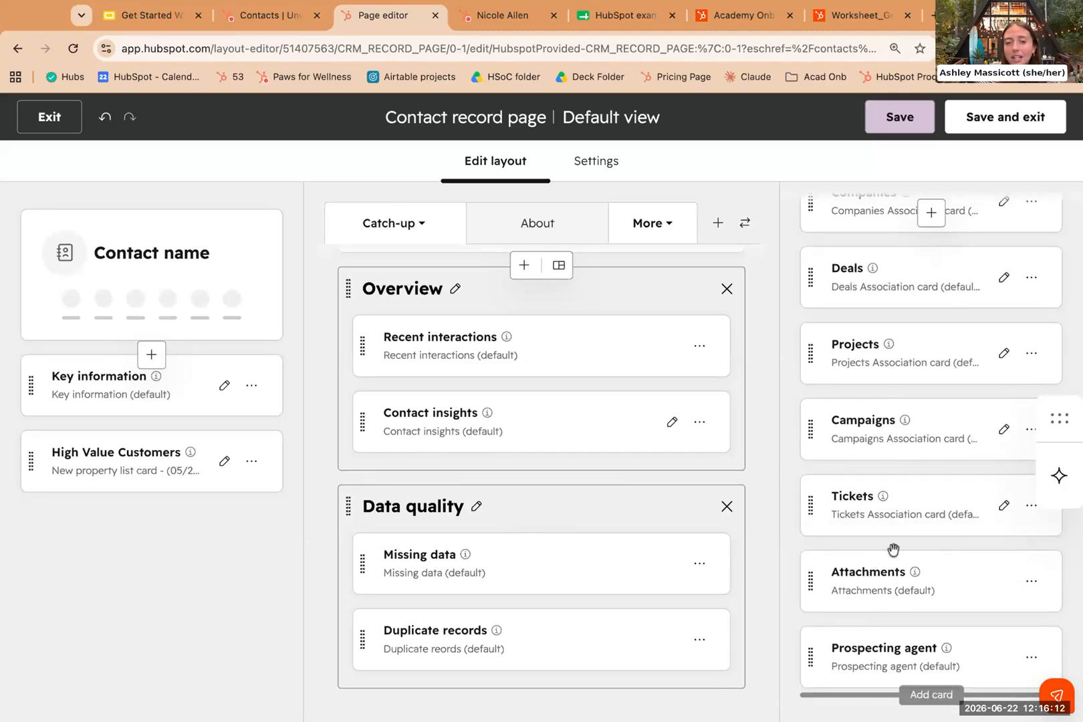
{"action": "scroll", "coordinate": [884, 599], "scroll_direction": "up", "scroll_amount": 1}
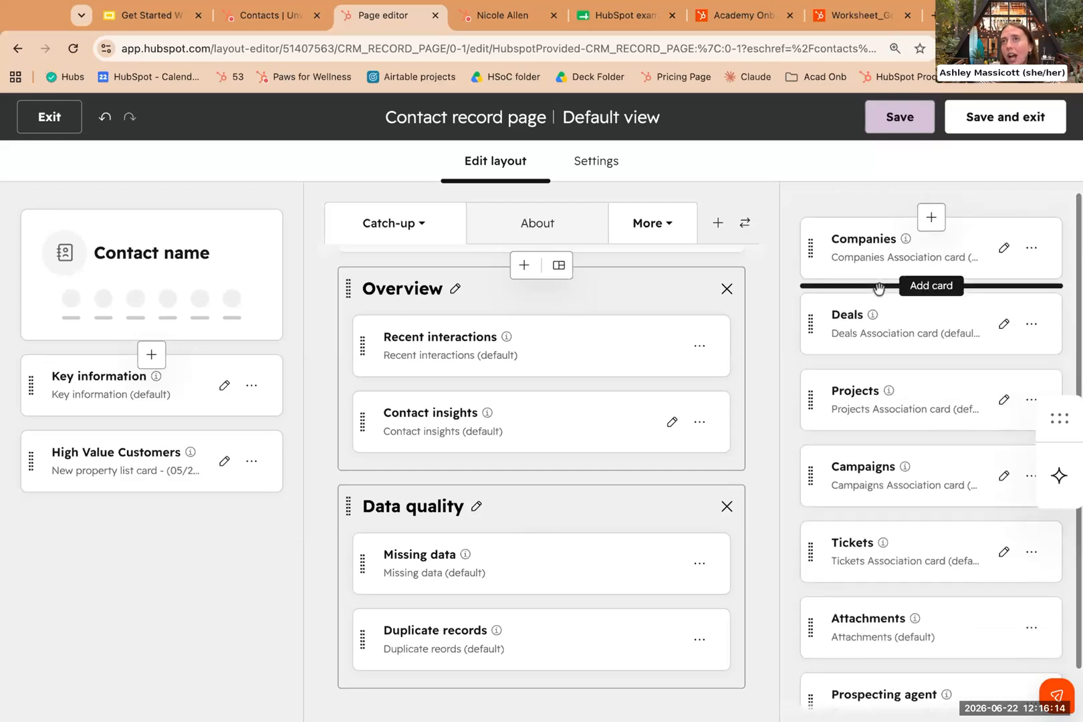
{"action": "left_click", "coordinate": [1033, 322]}
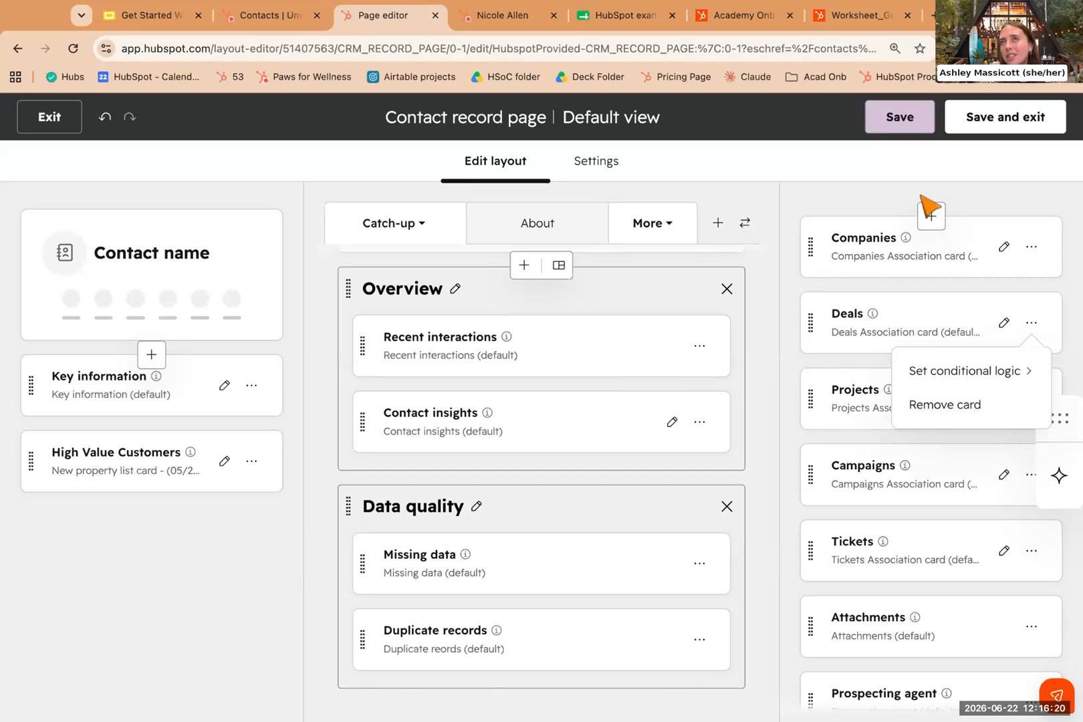
{"action": "left_click", "coordinate": [930, 217]}
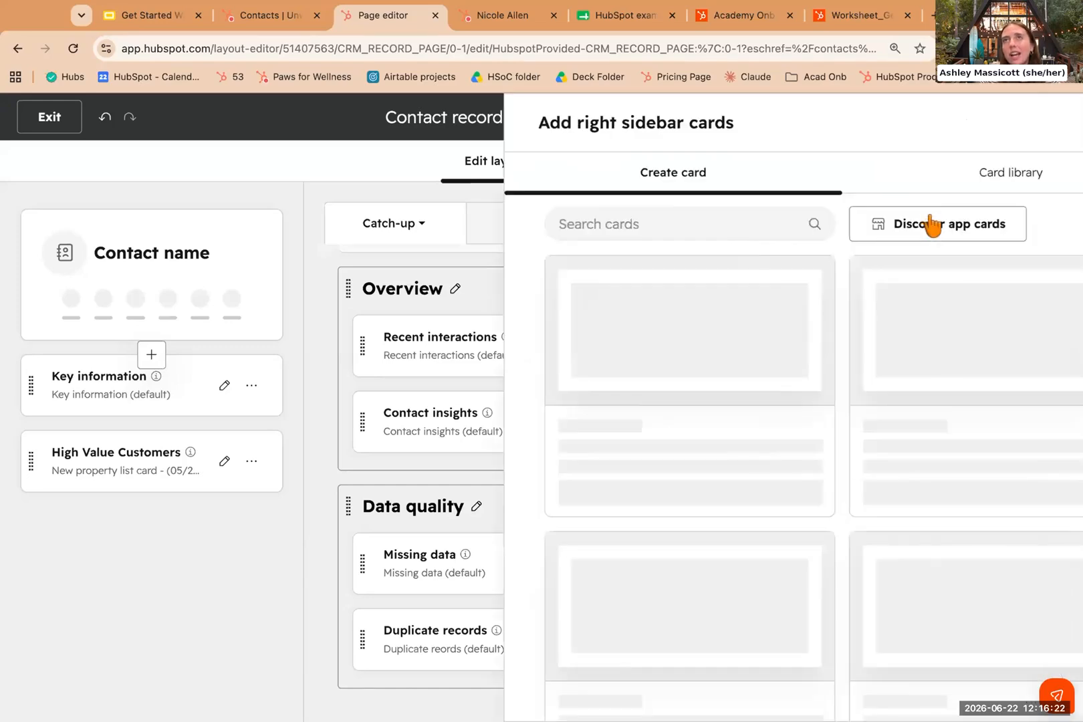
{"action": "left_click", "coordinate": [907, 182]}
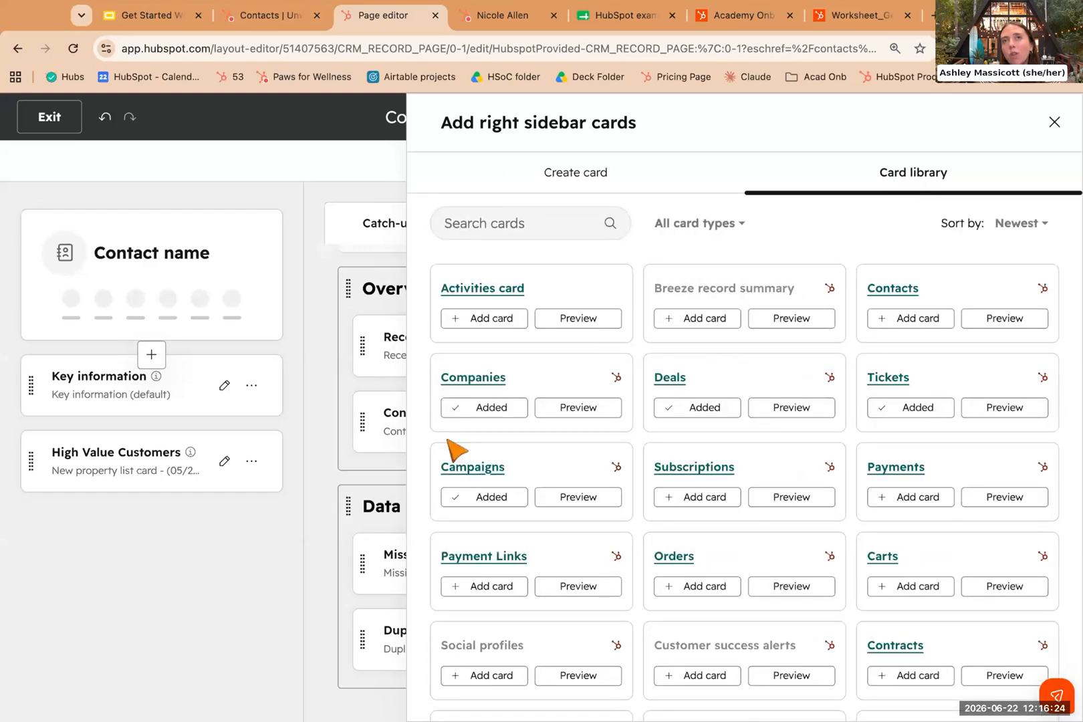
{"action": "scroll", "coordinate": [609, 346], "scroll_direction": "down", "scroll_amount": 3}
{"action": "scroll", "coordinate": [609, 345], "scroll_direction": "down", "scroll_amount": 5}
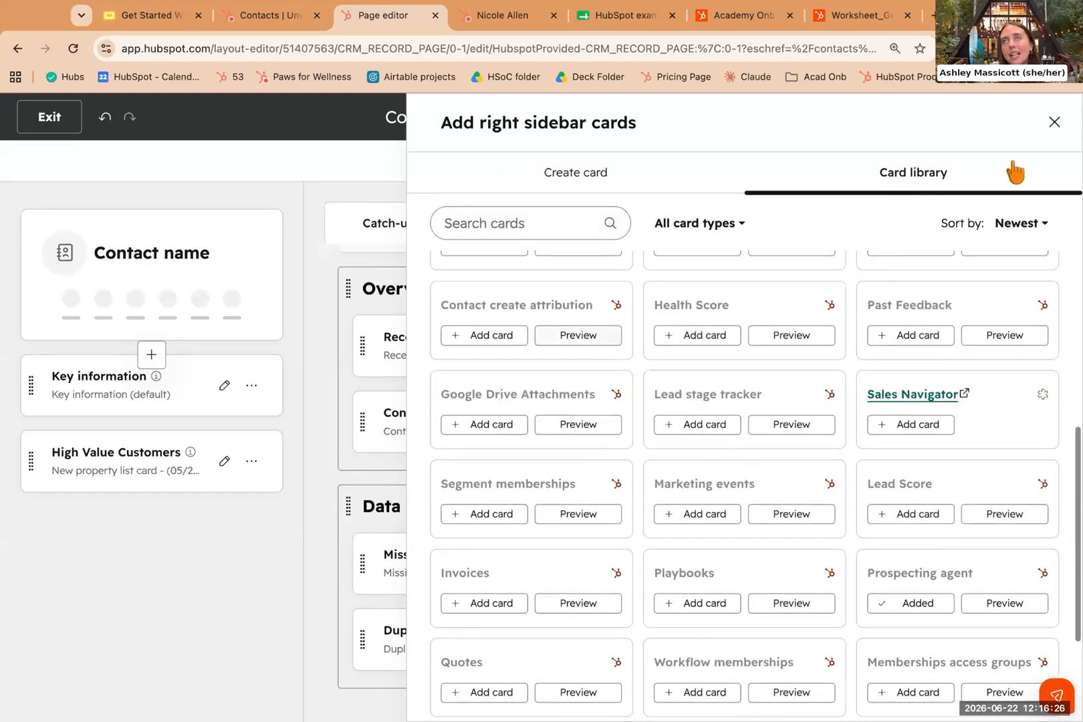
{"action": "left_click", "coordinate": [1054, 122]}
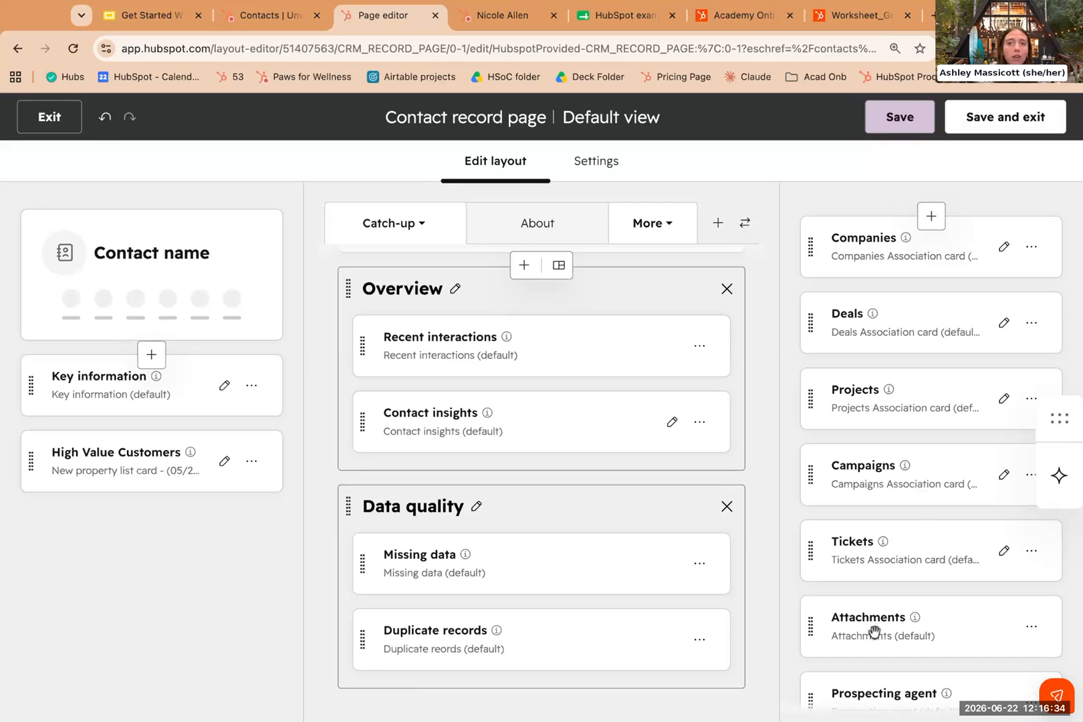
{"action": "left_click_drag", "start_coordinate": [813, 632], "coordinate": [810, 499]}
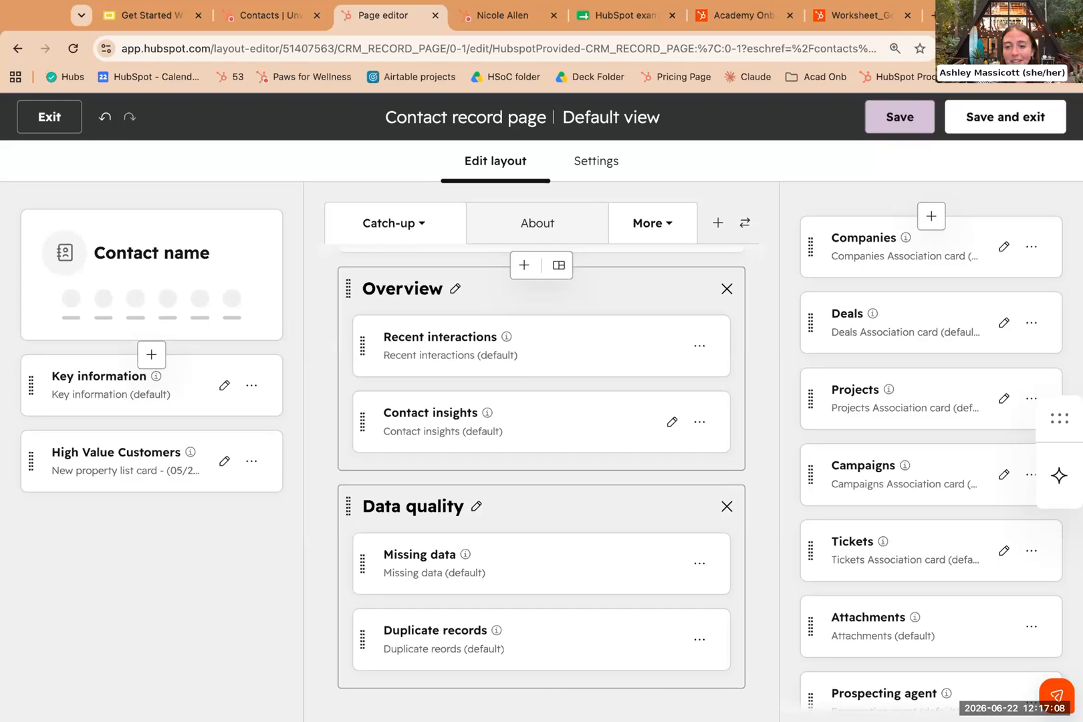
Exit the contact record layout editor without saving and advance the Get Started slide deck to the Activity 6 slide.
{"action": "left_click", "coordinate": [63, 127]}
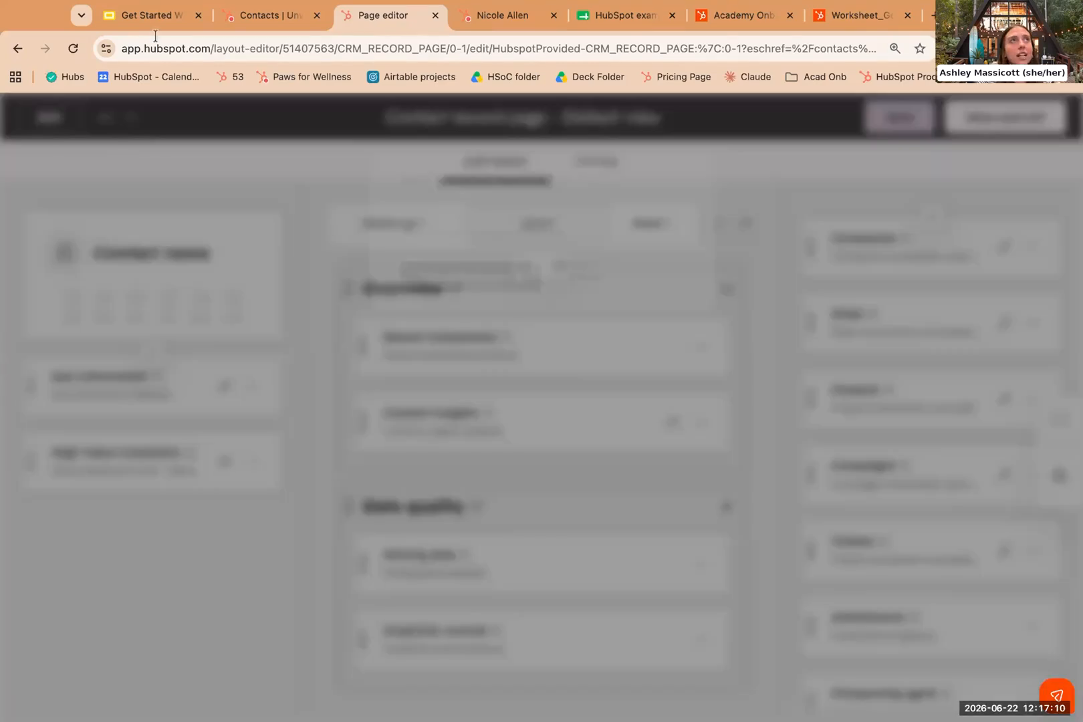
{"action": "left_click", "coordinate": [481, 306]}
{"action": "left_click", "coordinate": [167, 16]}
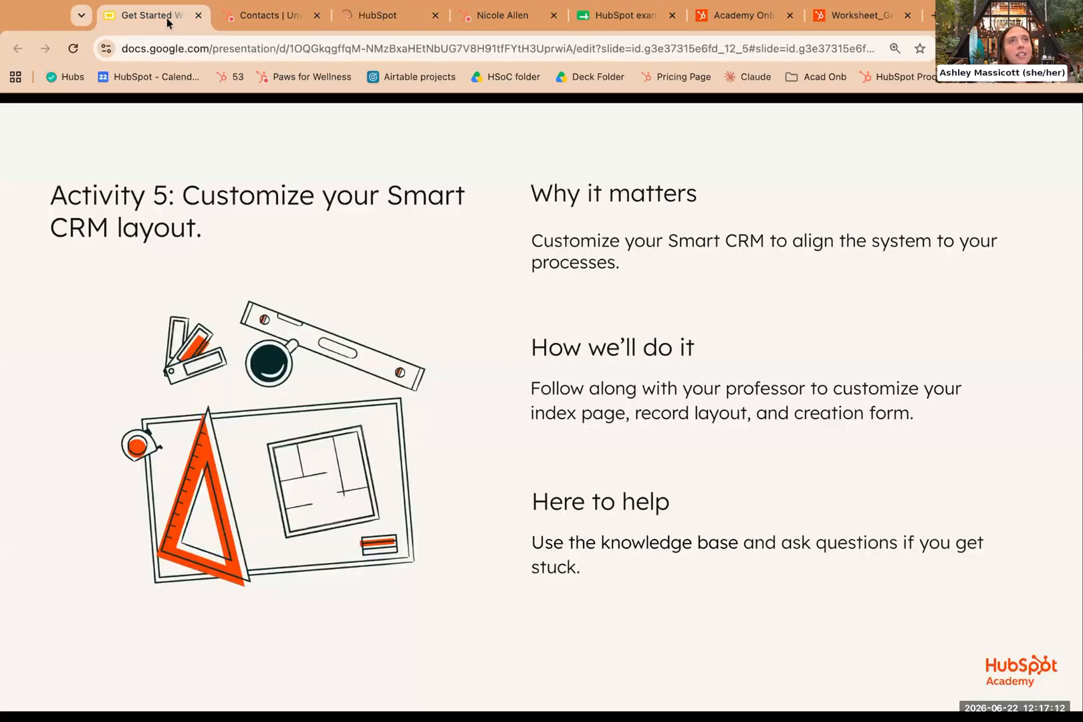
{"action": "key", "text": "Right"}
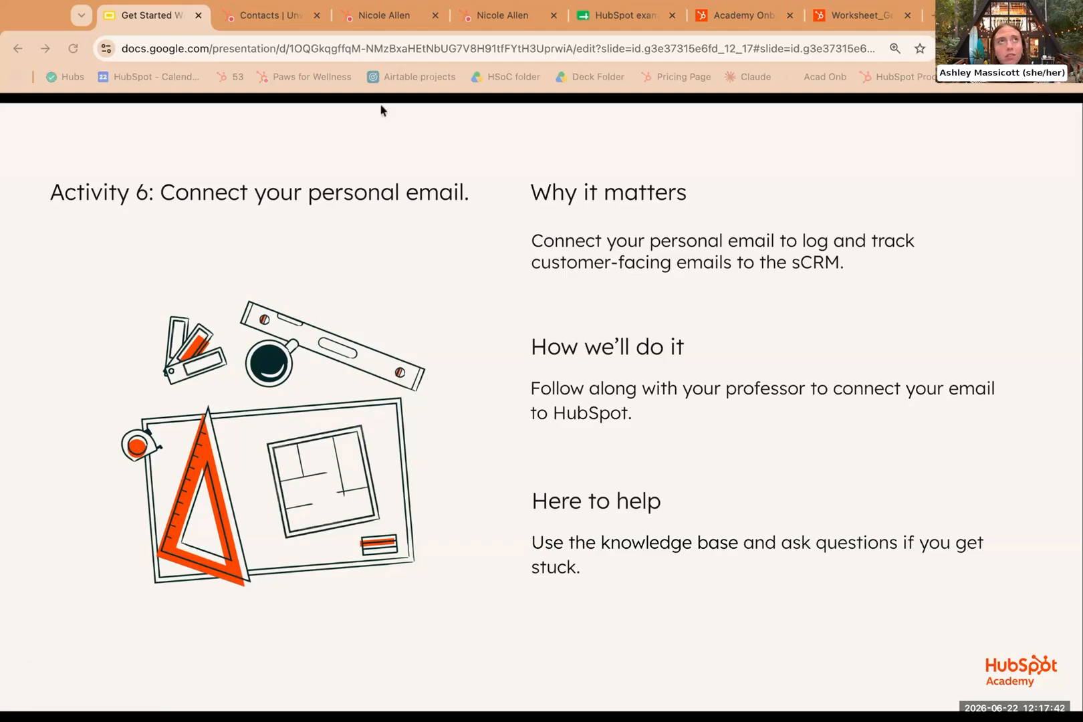
Close the Create Contact form on the Contacts page and open the Email preferences in the General user settings.
{"action": "left_click", "coordinate": [250, 20]}
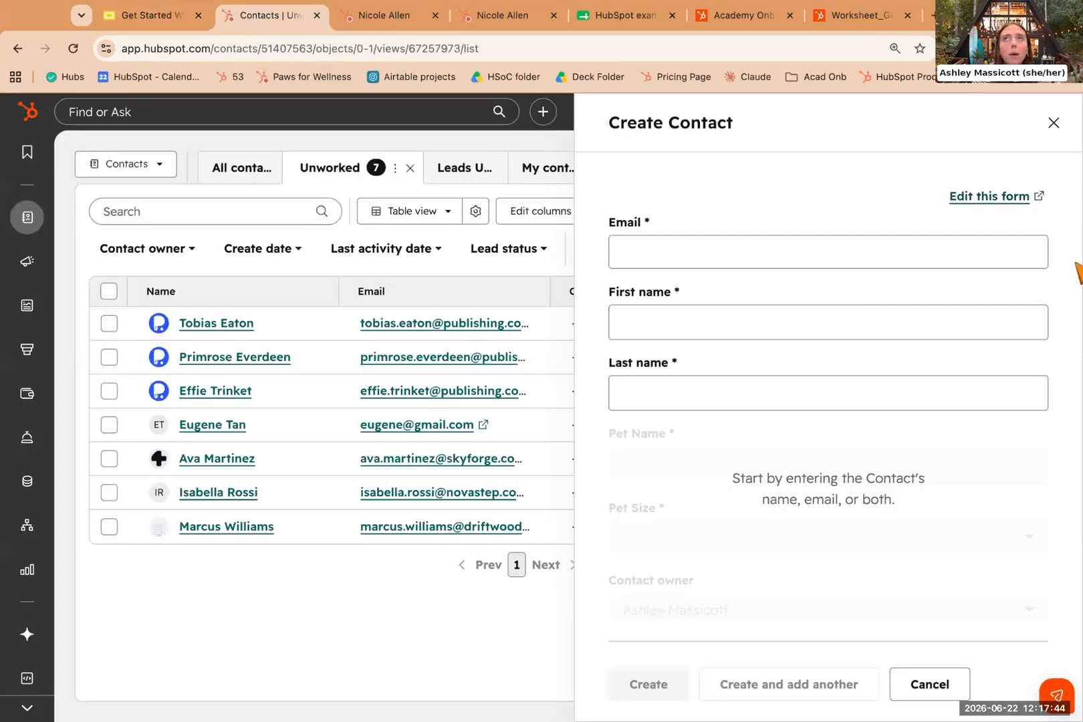
{"action": "left_click", "coordinate": [1053, 123]}
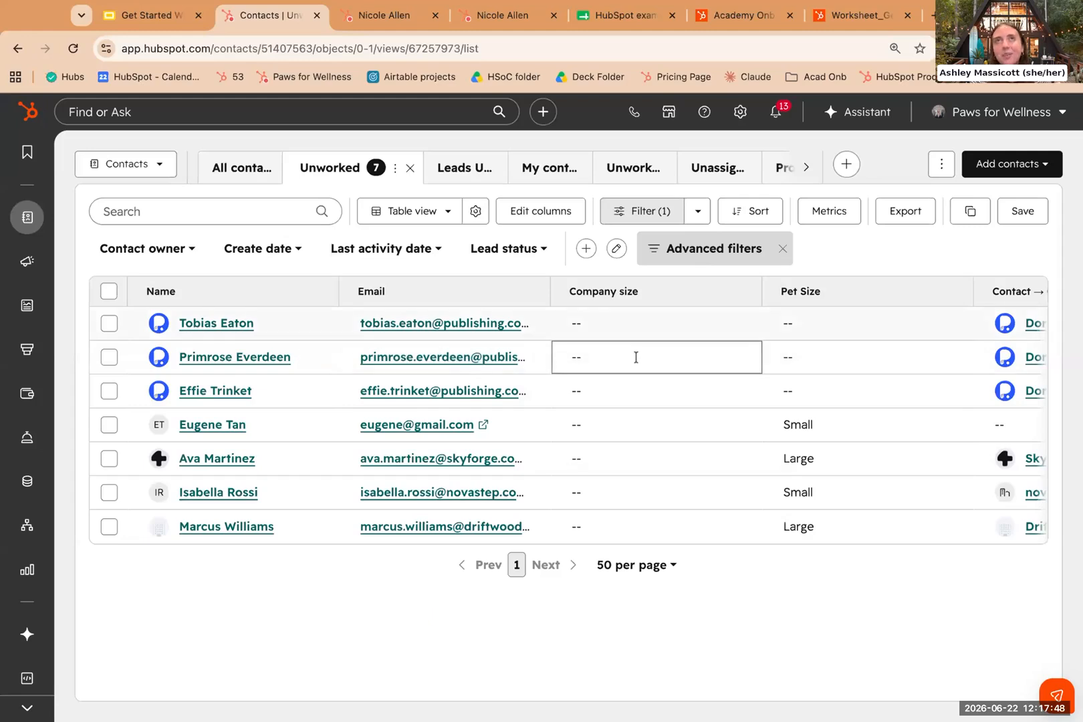
{"action": "left_click", "coordinate": [740, 112]}
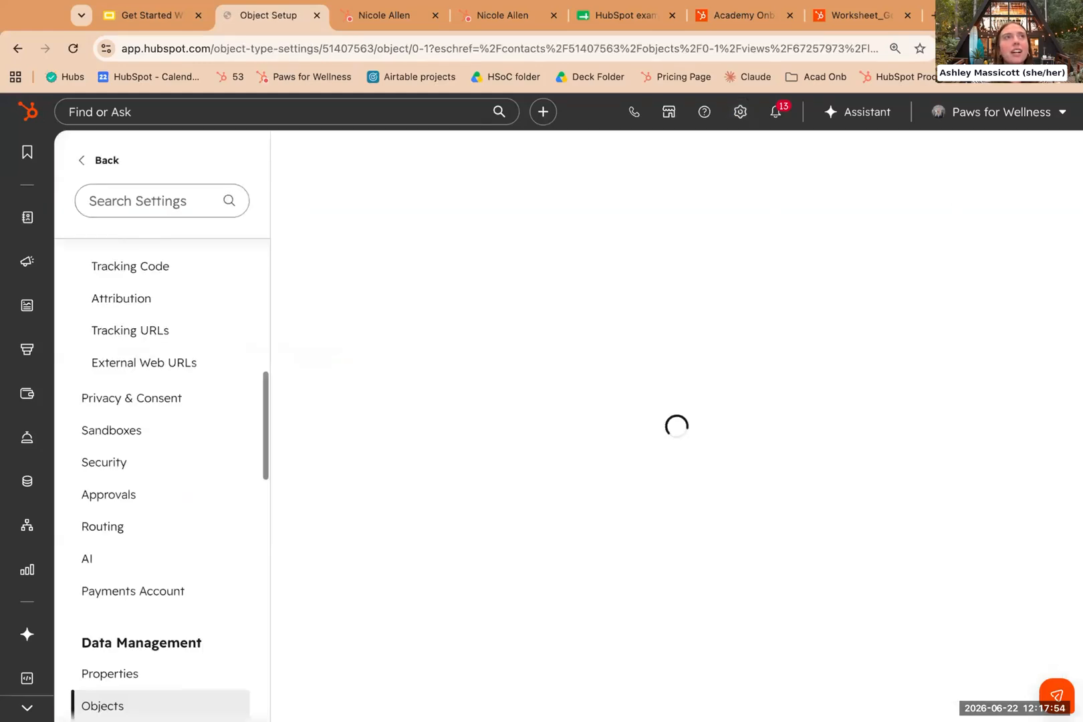
{"action": "scroll", "coordinate": [186, 445], "scroll_direction": "up", "scroll_amount": 10}
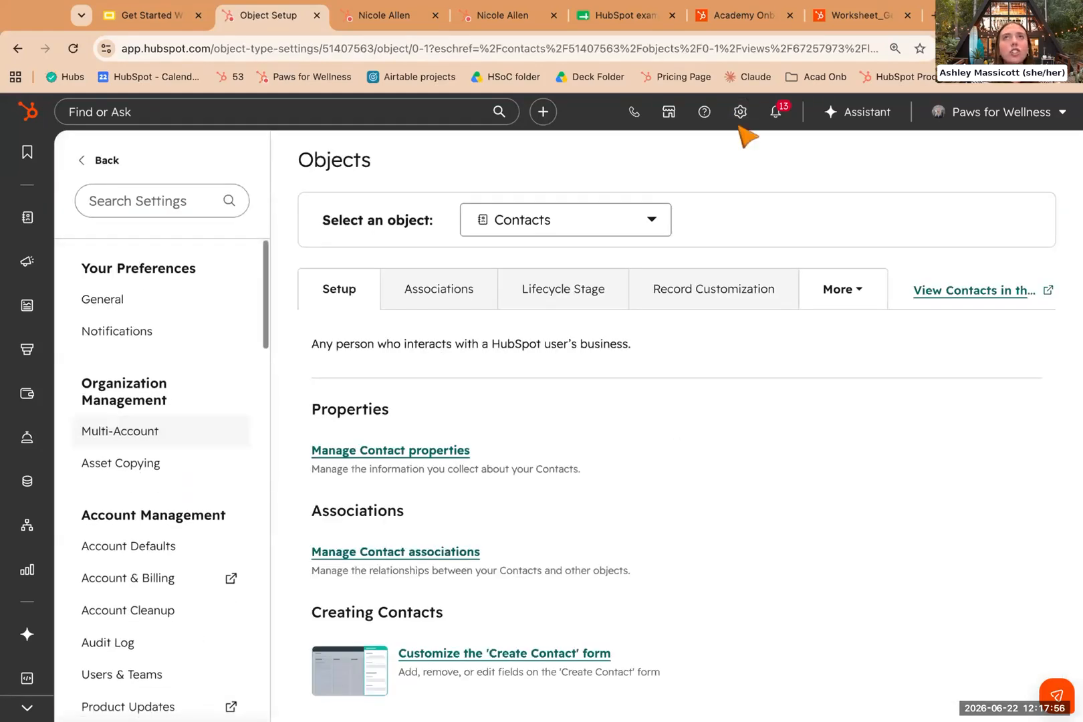
{"action": "left_click", "coordinate": [134, 298]}
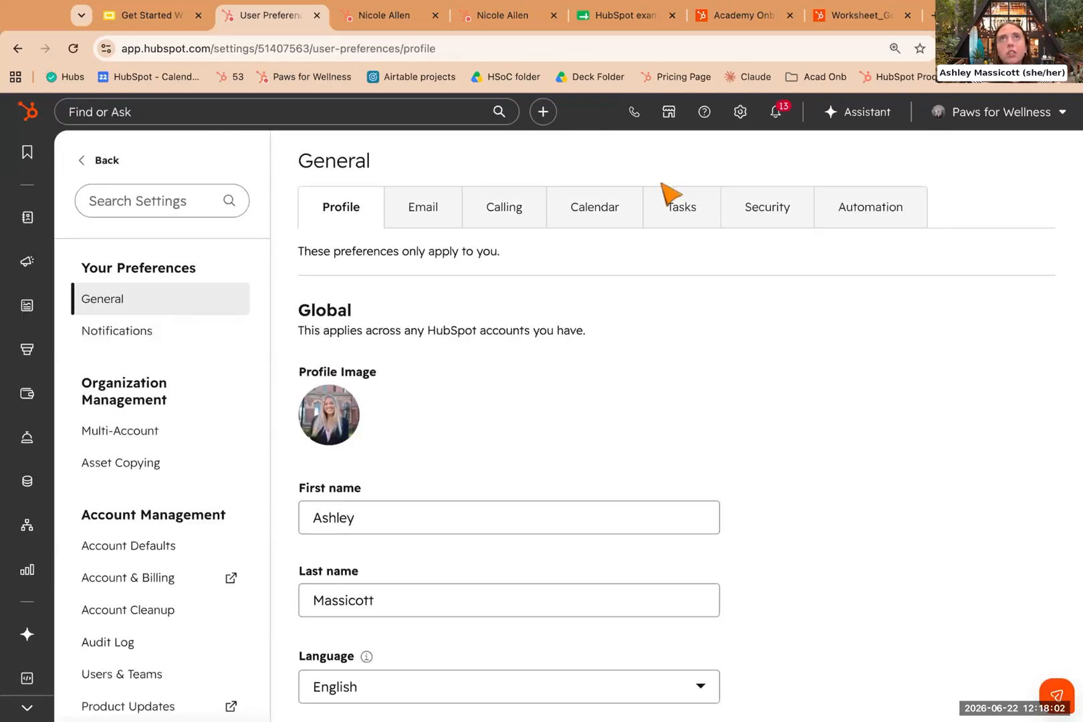
{"action": "left_click", "coordinate": [423, 208]}
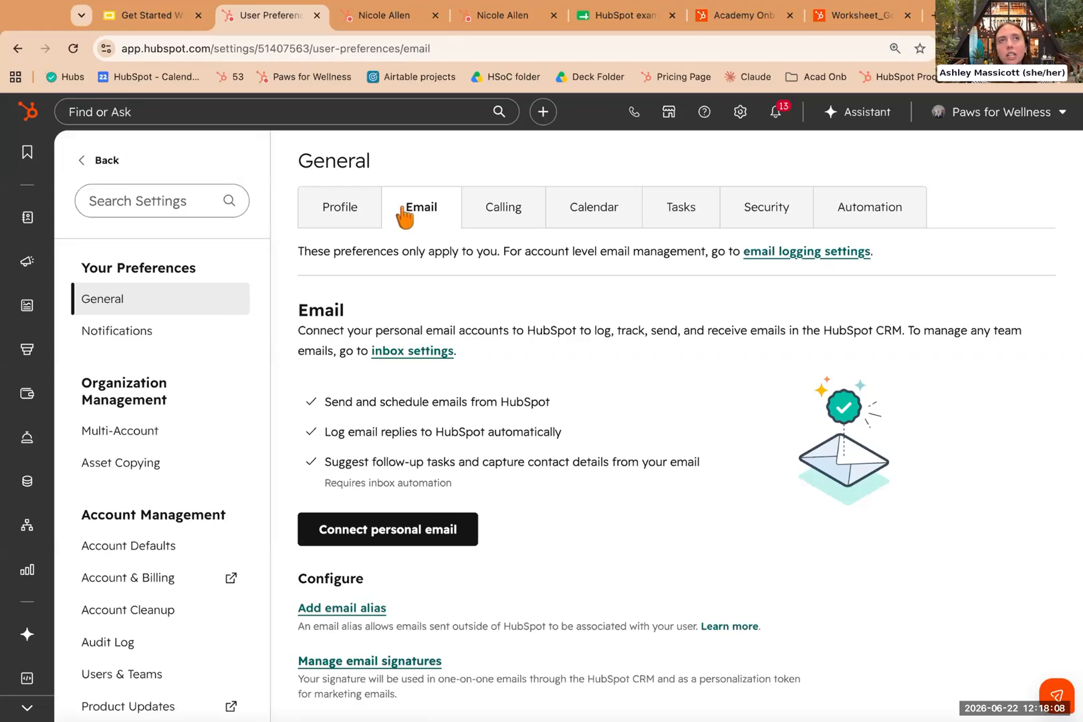
Start connecting a personal email inbox with inbox automation turned on.
{"action": "scroll", "coordinate": [381, 388], "scroll_direction": "down", "scroll_amount": 1}
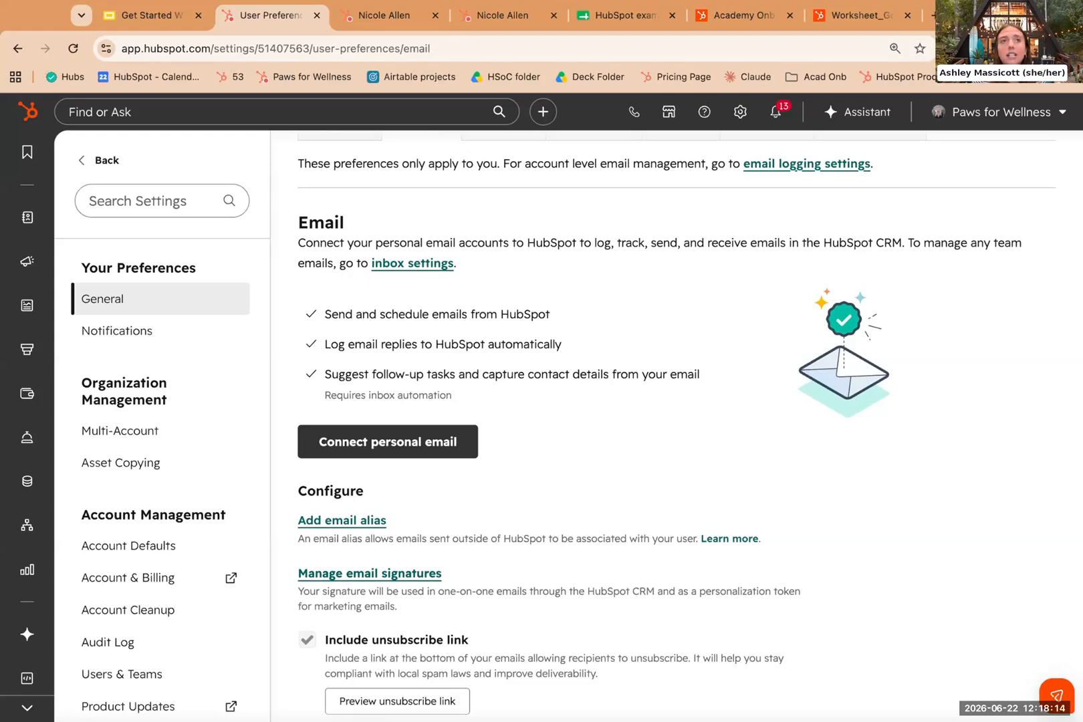
{"action": "scroll", "coordinate": [602, 434], "scroll_direction": "up", "scroll_amount": 1}
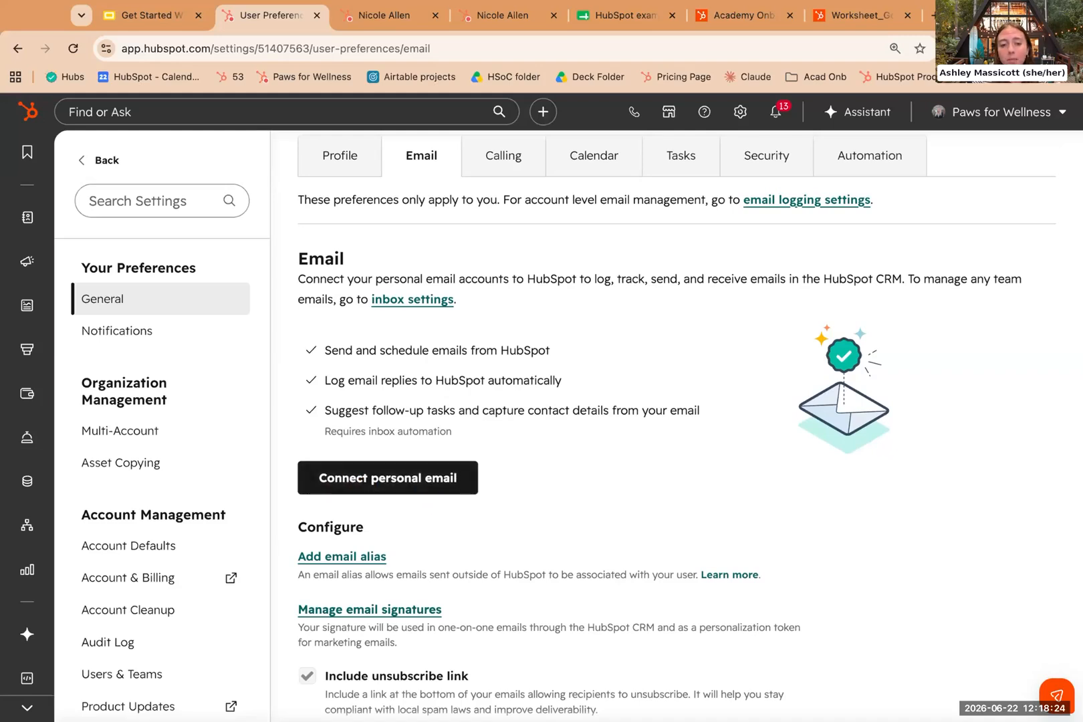
{"action": "left_click", "coordinate": [401, 477]}
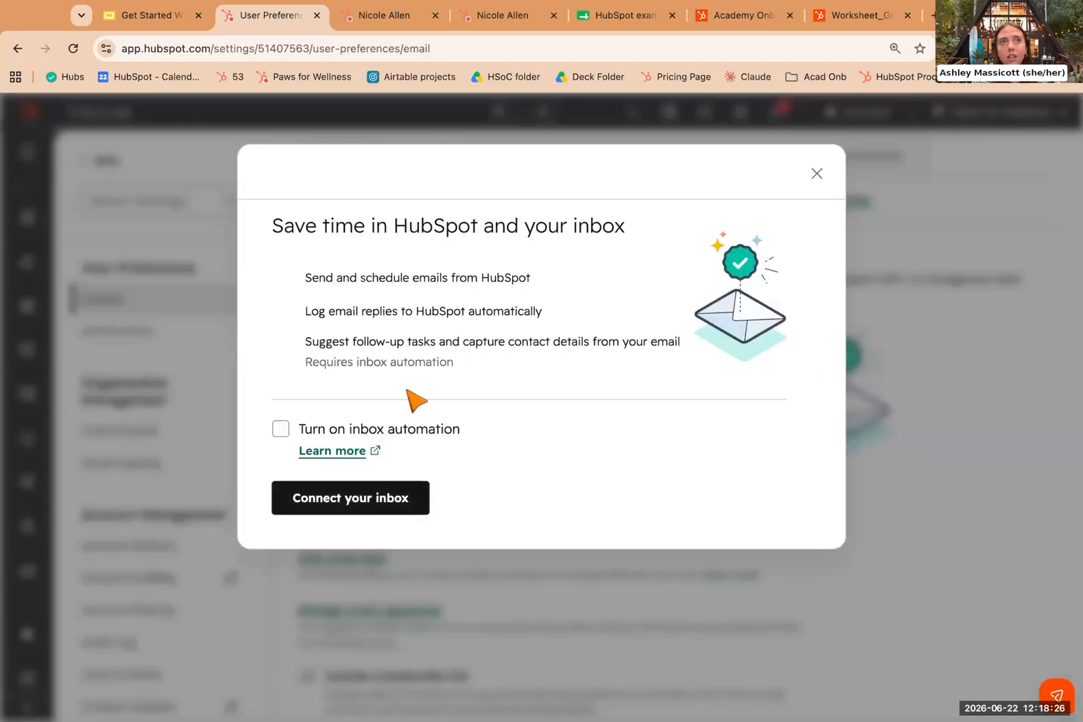
{"action": "left_click", "coordinate": [281, 433]}
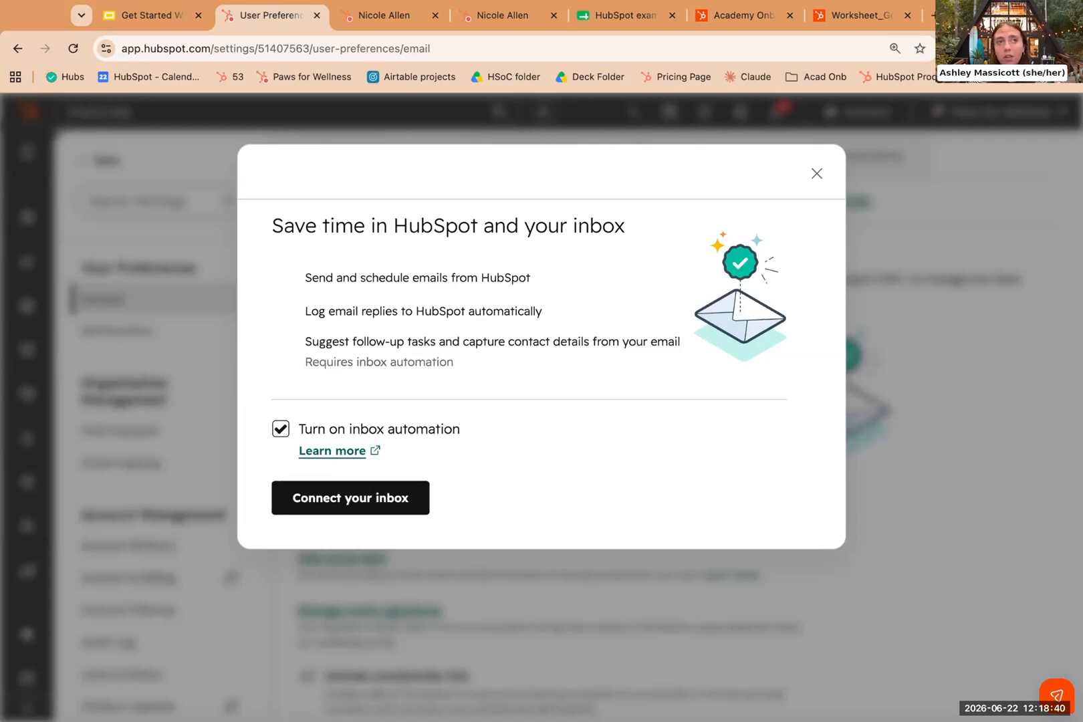
{"action": "left_click", "coordinate": [377, 498]}
Fill in the account's email address, choose to connect it to Gmail, and continue to the Google sign-in.
{"action": "left_click", "coordinate": [459, 291]}
{"action": "left_click", "coordinate": [483, 318]}
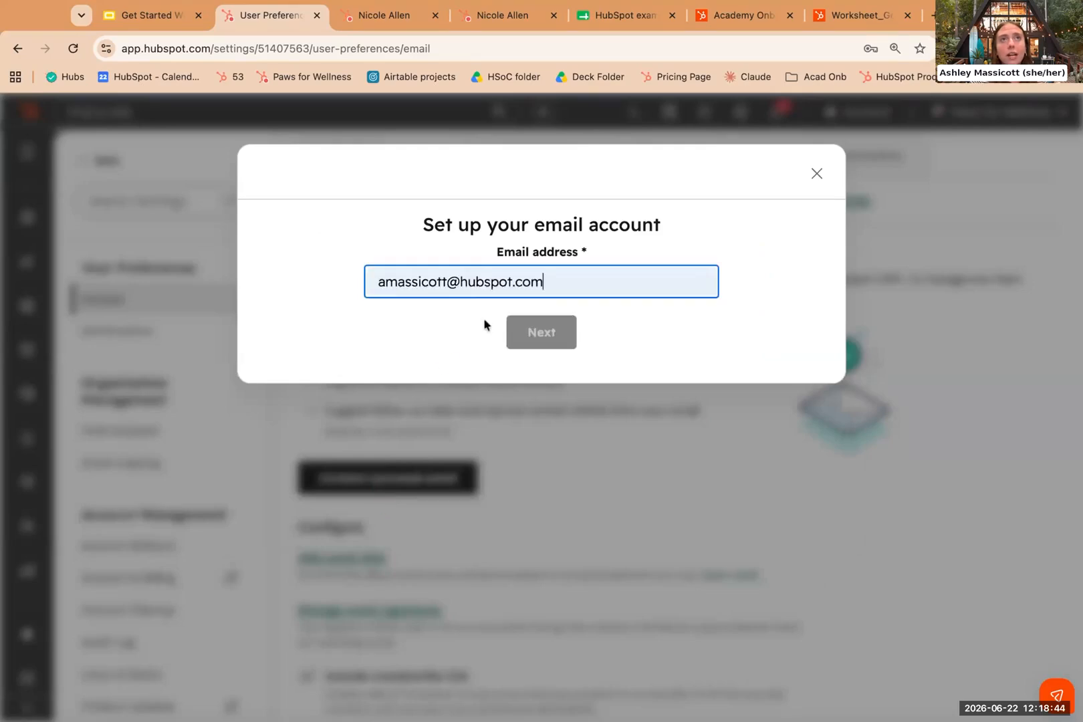
{"action": "left_click", "coordinate": [549, 344]}
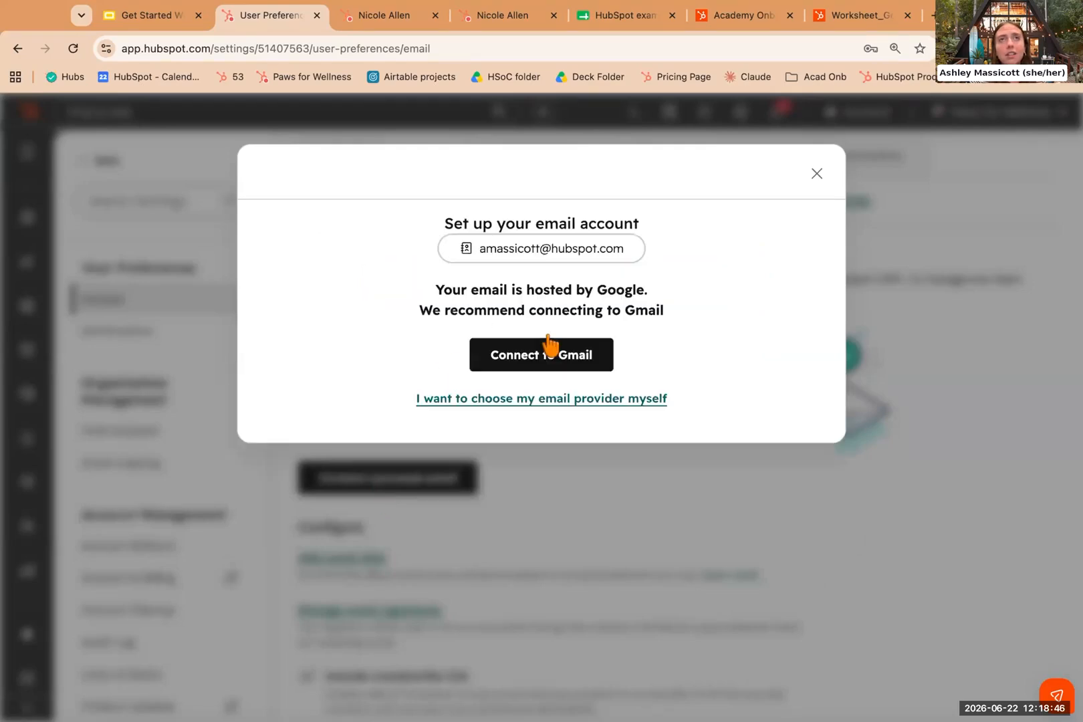
{"action": "left_click", "coordinate": [532, 364]}
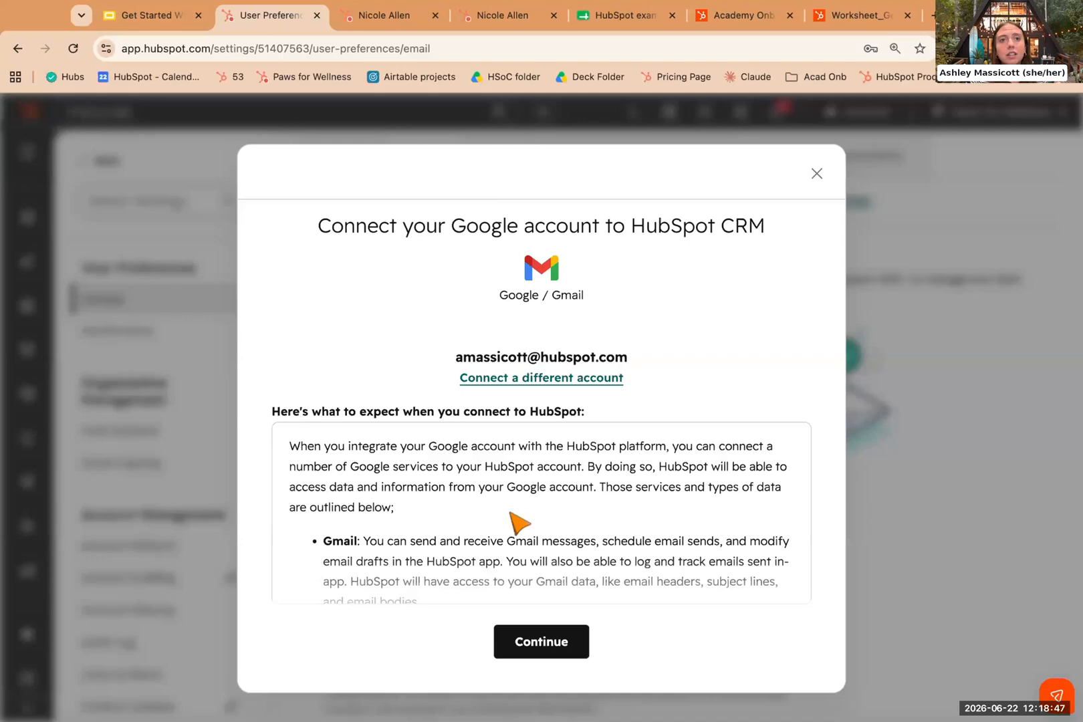
{"action": "left_click", "coordinate": [564, 643]}
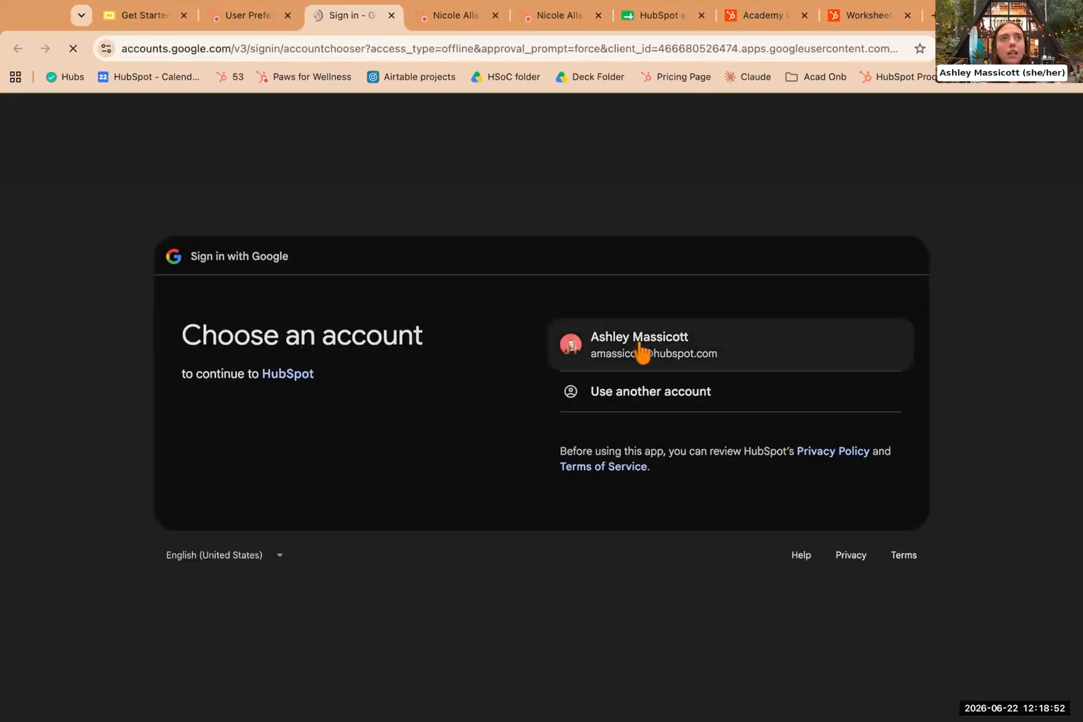
Sign in with the matching Google account, allow HubSpot access to its email and calendars, and decline the extension download.
{"action": "left_click", "coordinate": [640, 348]}
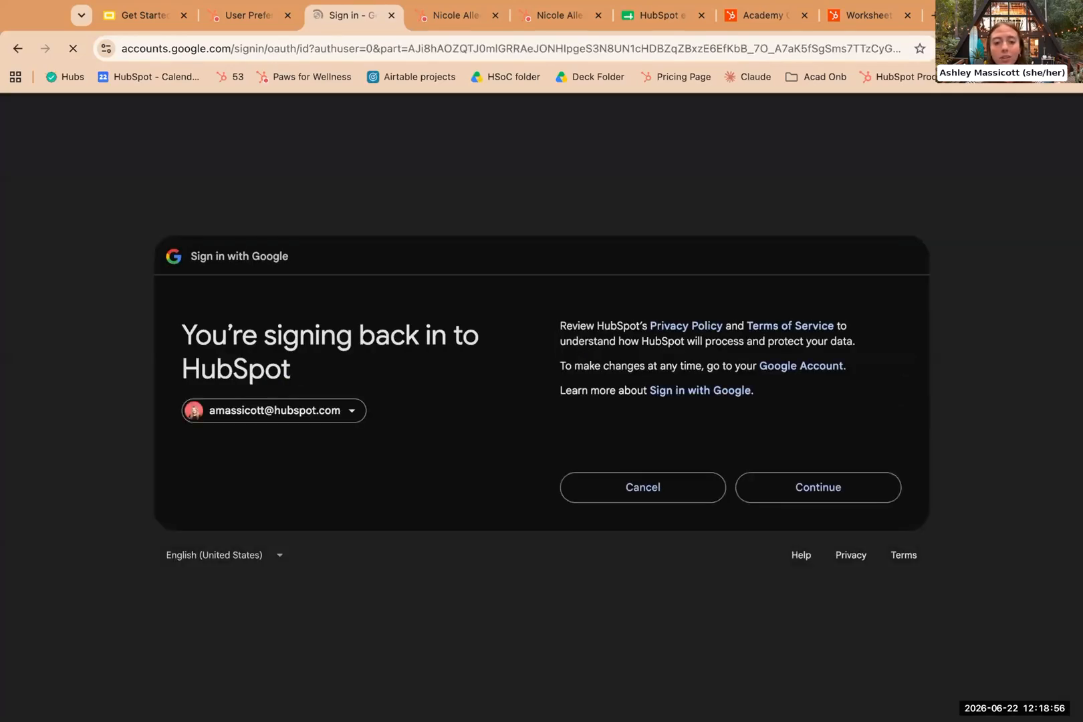
{"action": "left_click", "coordinate": [850, 492]}
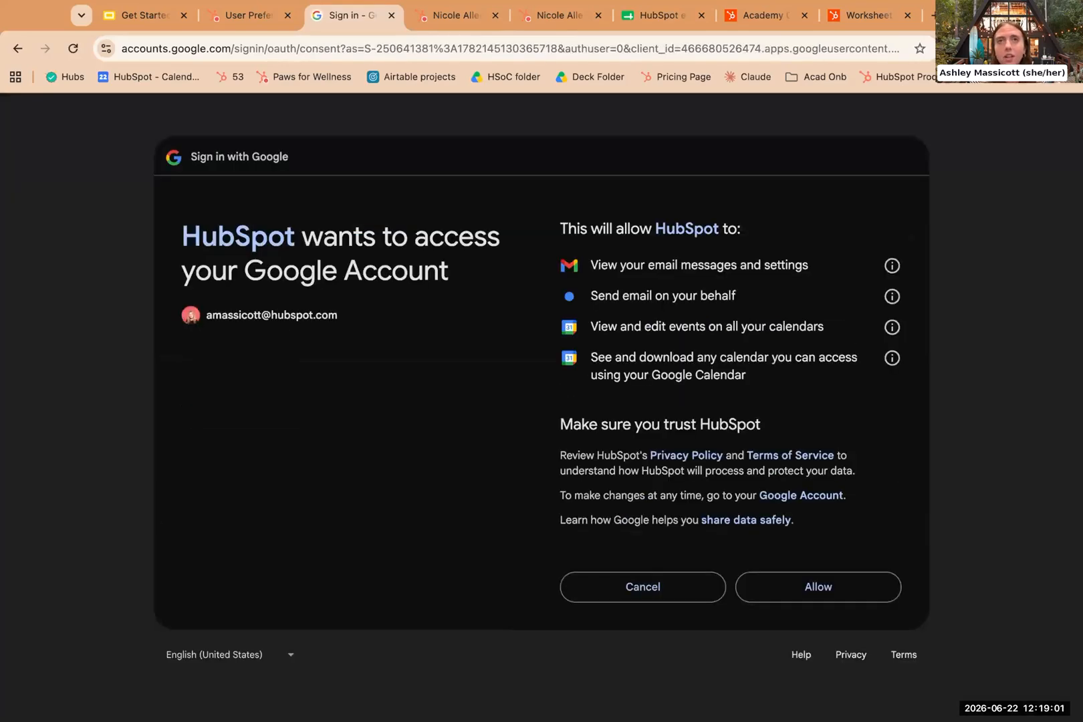
{"action": "left_click", "coordinate": [819, 597]}
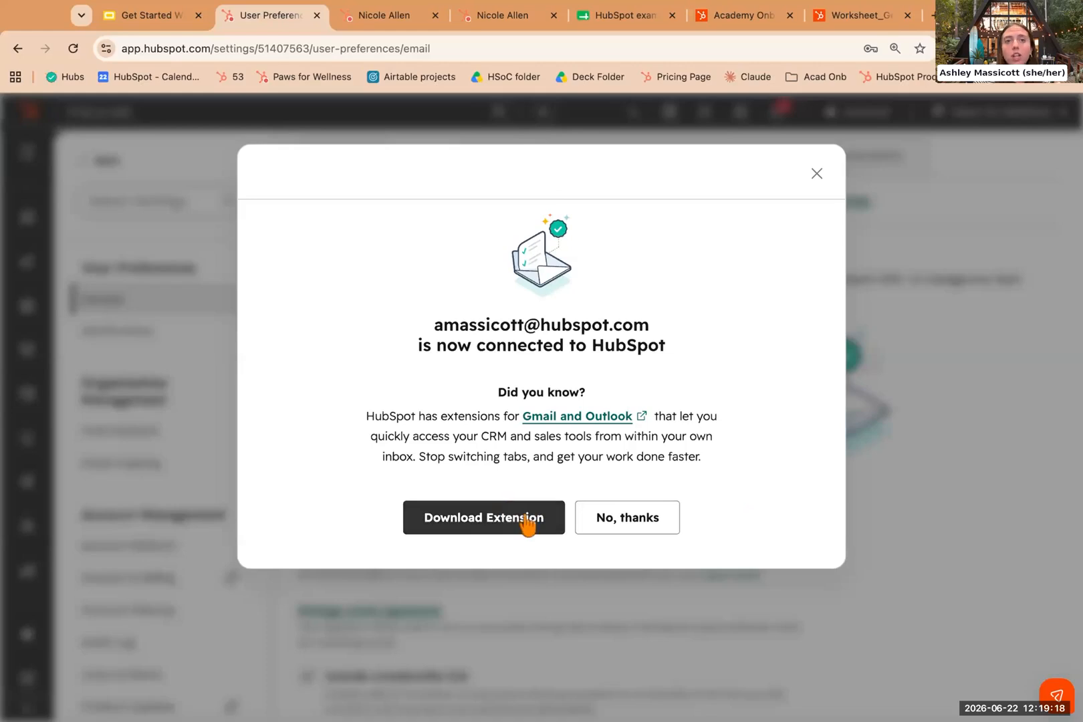
{"action": "left_click", "coordinate": [654, 528]}
Show the download options for the email extension in the Email preferences.
{"action": "scroll", "coordinate": [479, 646], "scroll_direction": "down", "scroll_amount": 15}
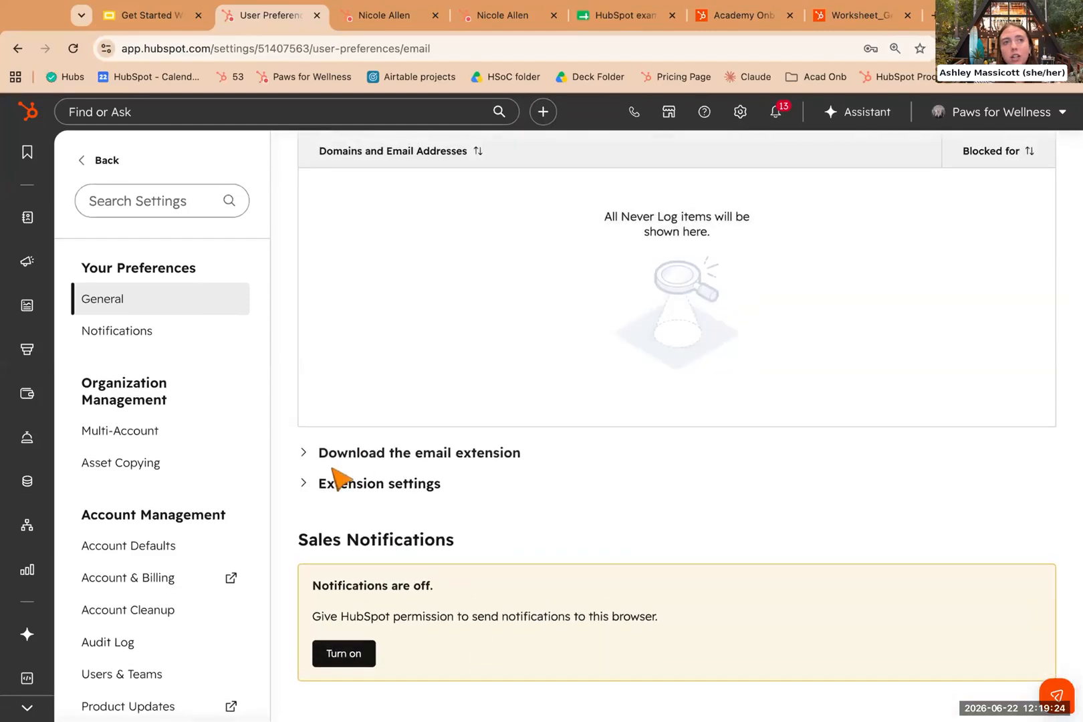
{"action": "left_click", "coordinate": [327, 455]}
{"action": "scroll", "coordinate": [387, 614], "scroll_direction": "down", "scroll_amount": 3}
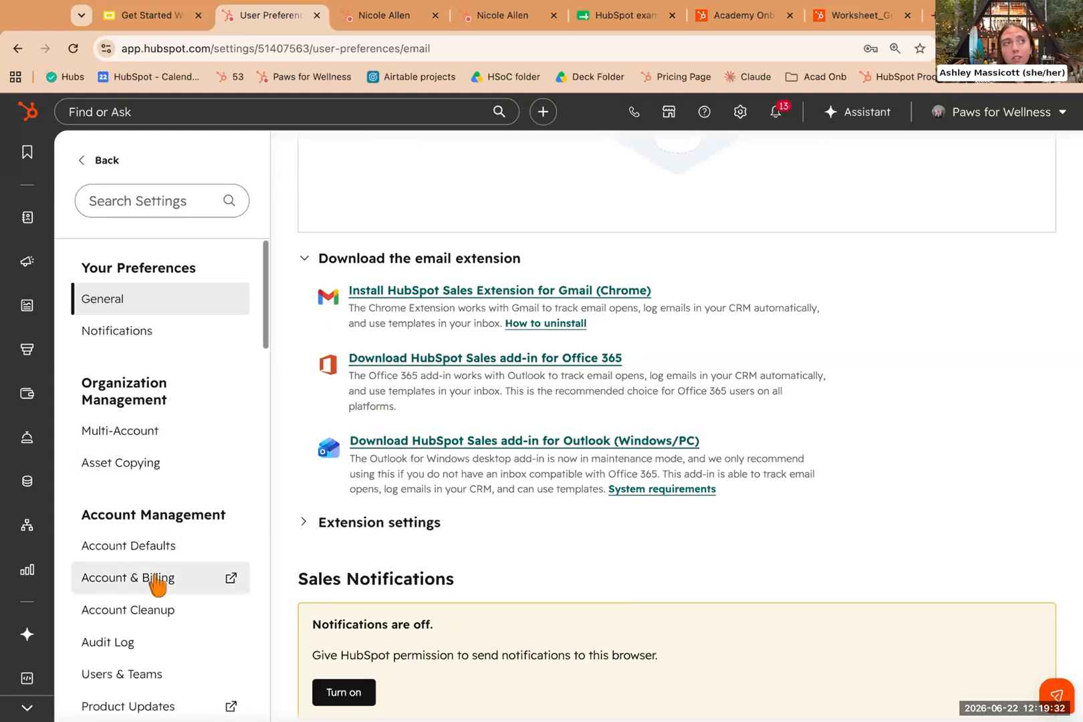
Open the Inboxes settings under Inbox & Help Desk to view the General and Help Desk team inbox options.
{"action": "scroll", "coordinate": [157, 585], "scroll_direction": "down", "scroll_amount": 2}
{"action": "scroll", "coordinate": [160, 481], "scroll_direction": "down", "scroll_amount": 11}
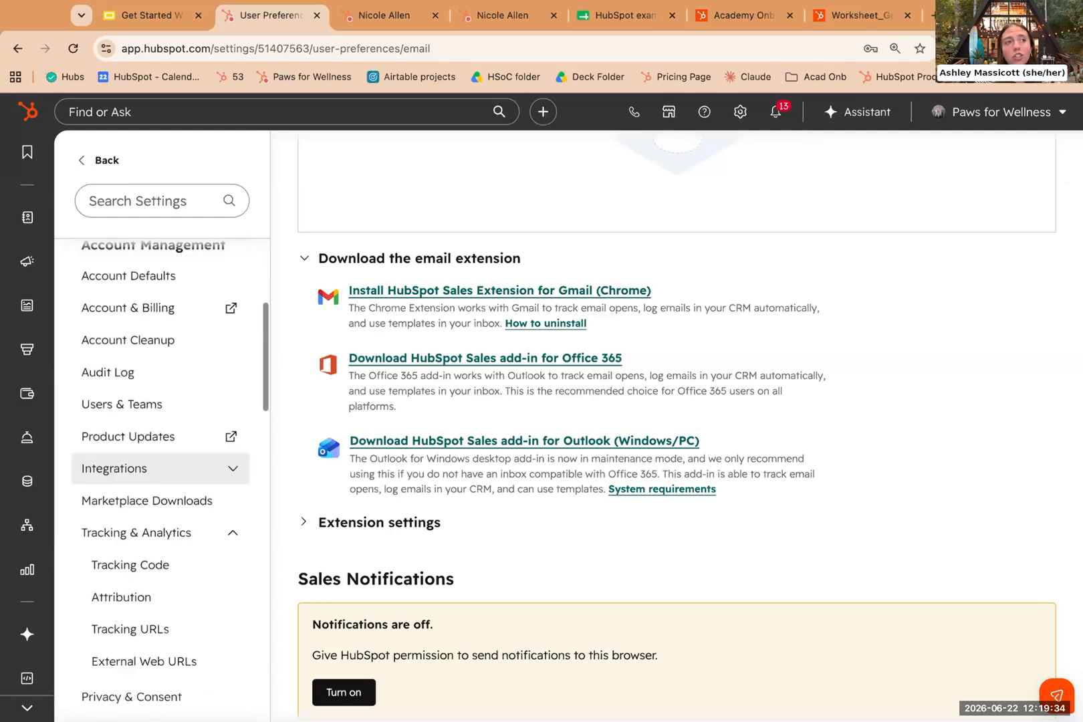
{"action": "scroll", "coordinate": [160, 585], "scroll_direction": "down", "scroll_amount": 5}
{"action": "scroll", "coordinate": [160, 452], "scroll_direction": "down", "scroll_amount": 12}
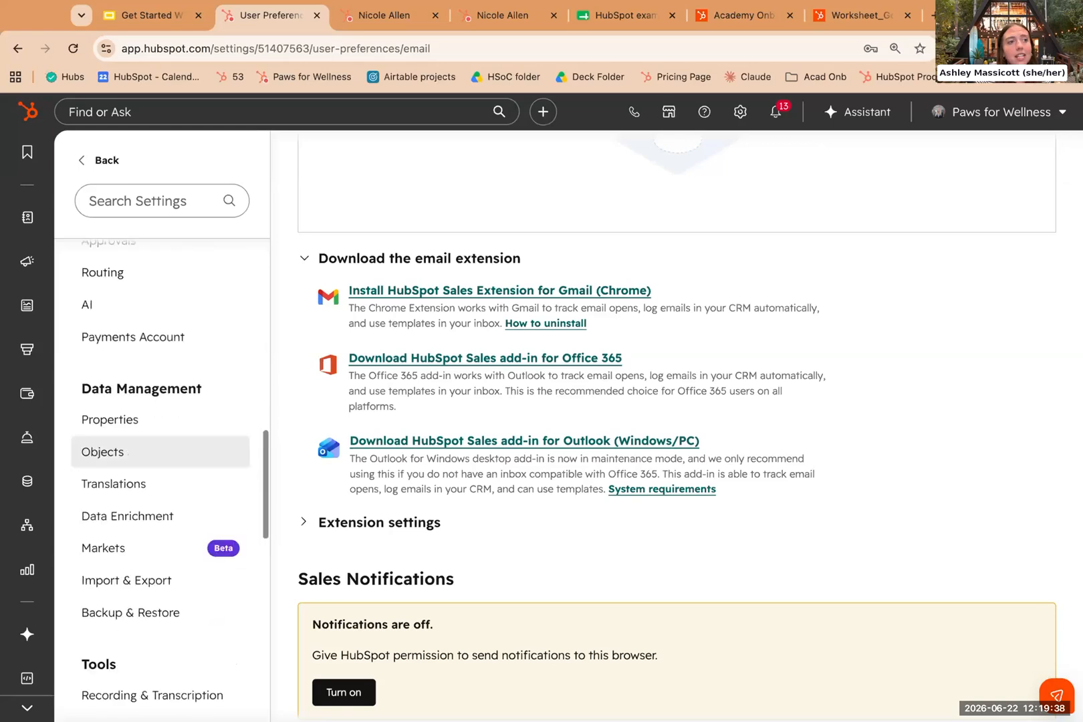
{"action": "scroll", "coordinate": [160, 451], "scroll_direction": "down", "scroll_amount": 6}
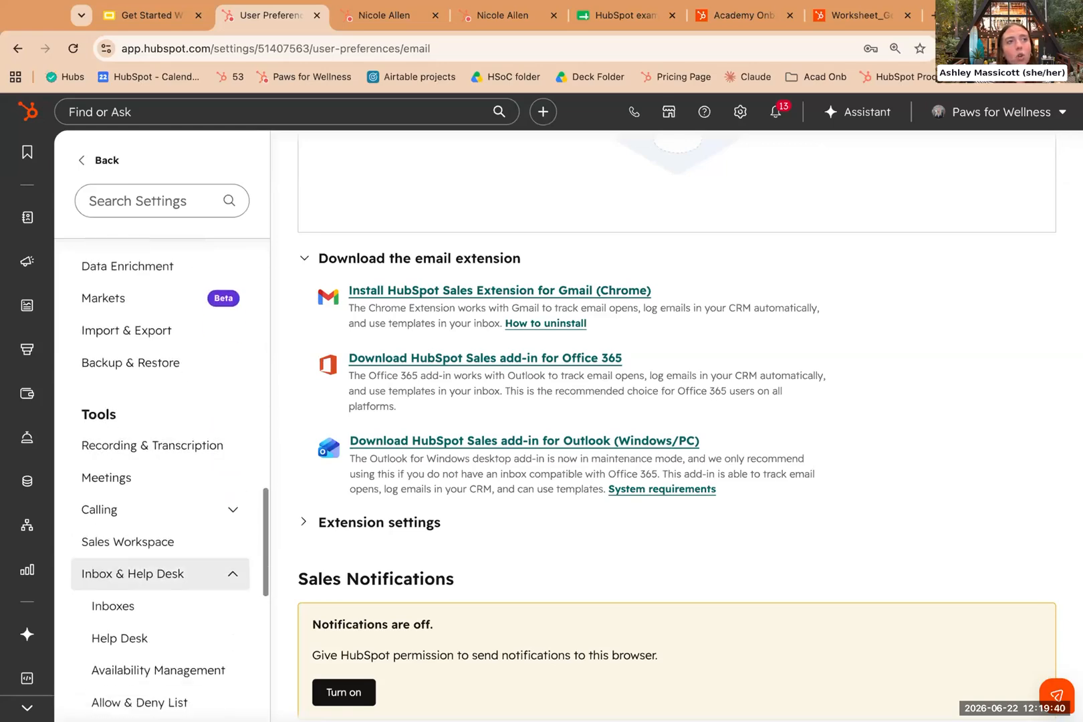
{"action": "double_click", "coordinate": [75, 337]}
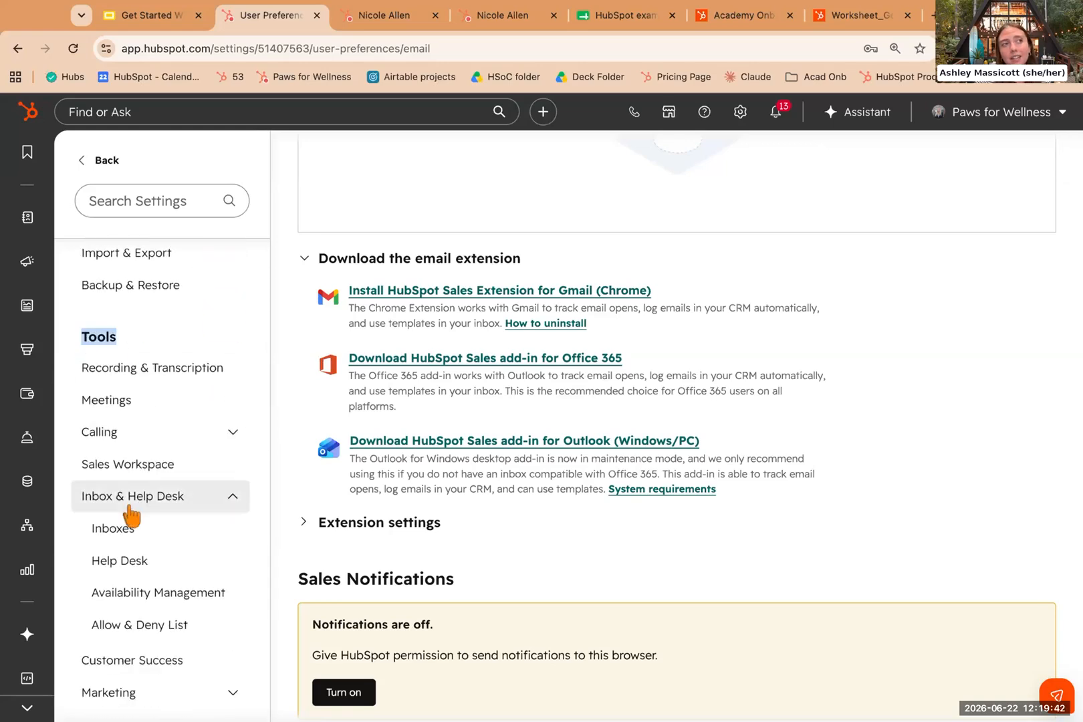
{"action": "scroll", "coordinate": [120, 461], "scroll_direction": "down", "scroll_amount": 1}
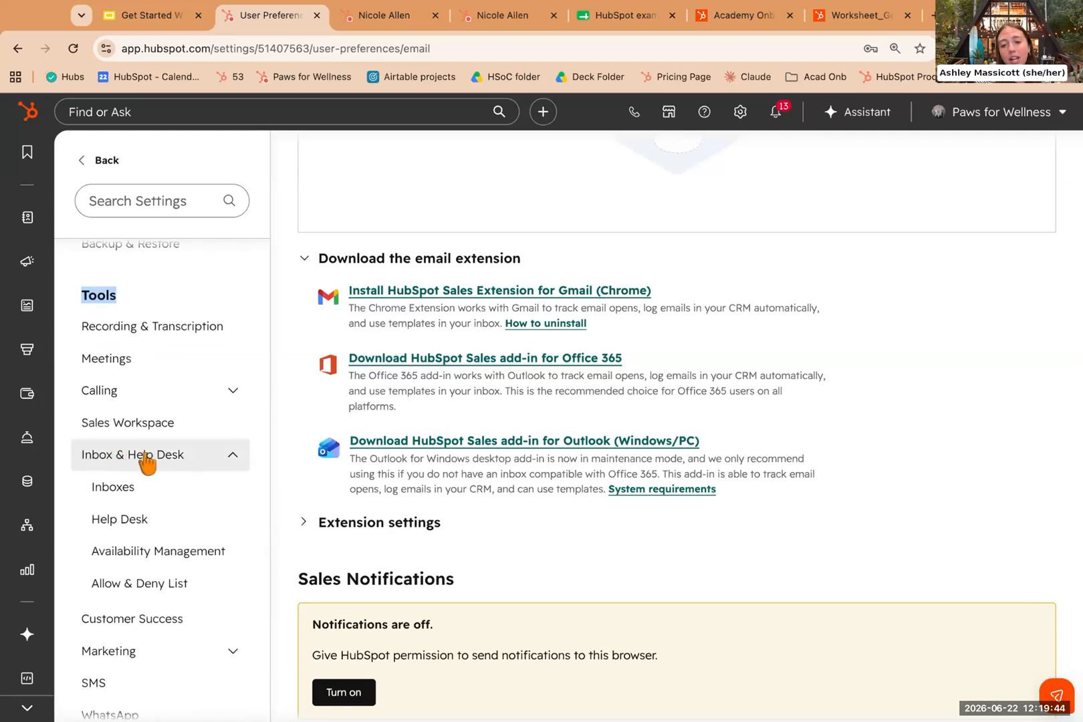
{"action": "left_click", "coordinate": [129, 490]}
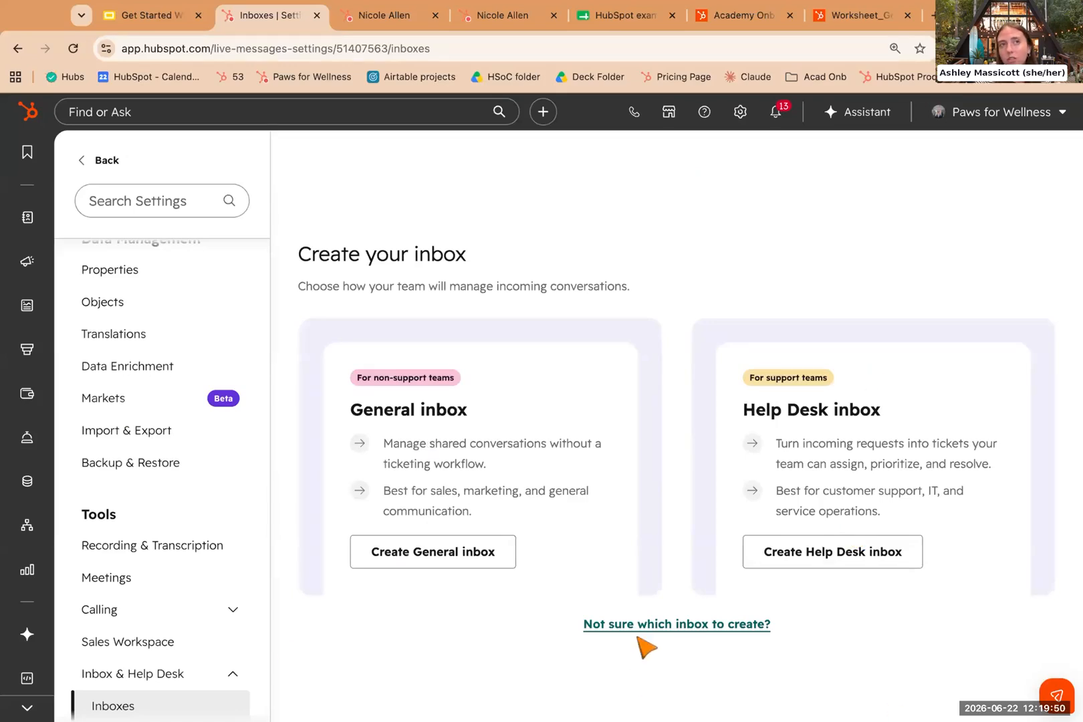
{"action": "scroll", "coordinate": [207, 514], "scroll_direction": "down", "scroll_amount": 2}
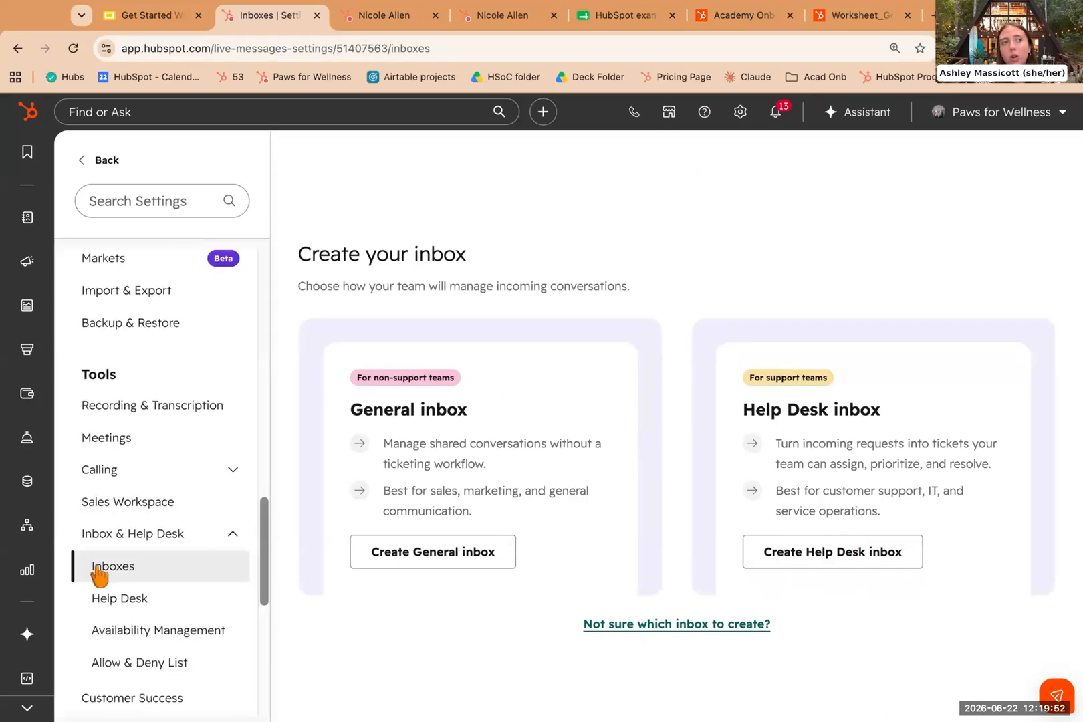
Return to the Email section of the General user preferences.
{"action": "scroll", "coordinate": [118, 476], "scroll_direction": "up", "scroll_amount": 10}
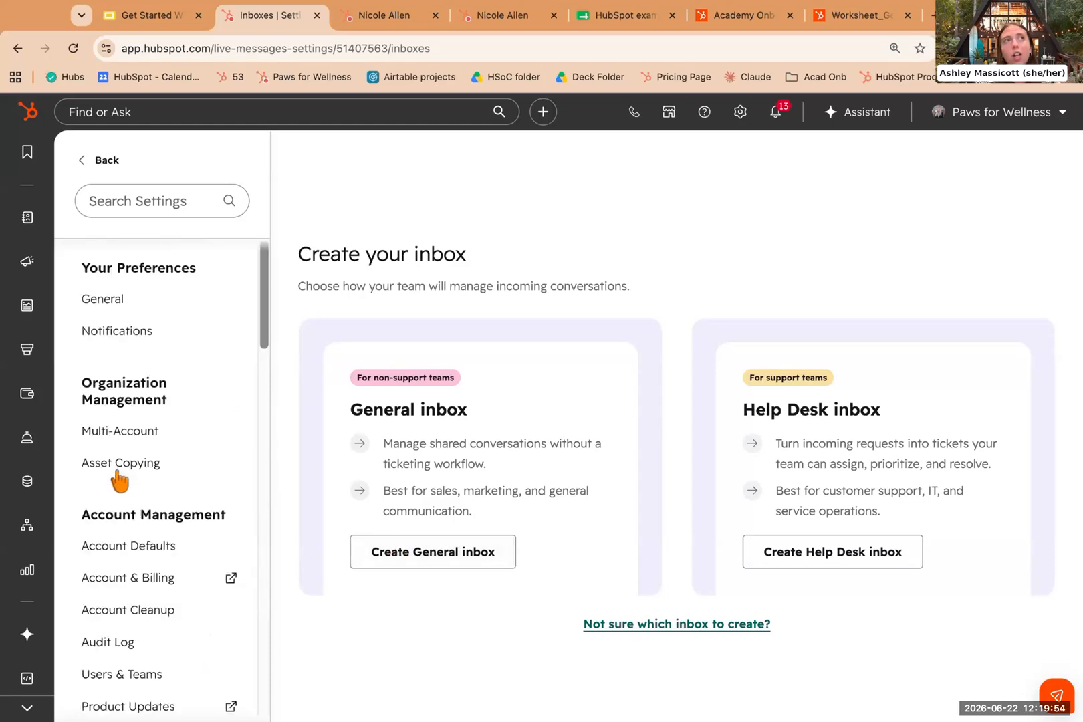
{"action": "left_click", "coordinate": [129, 299]}
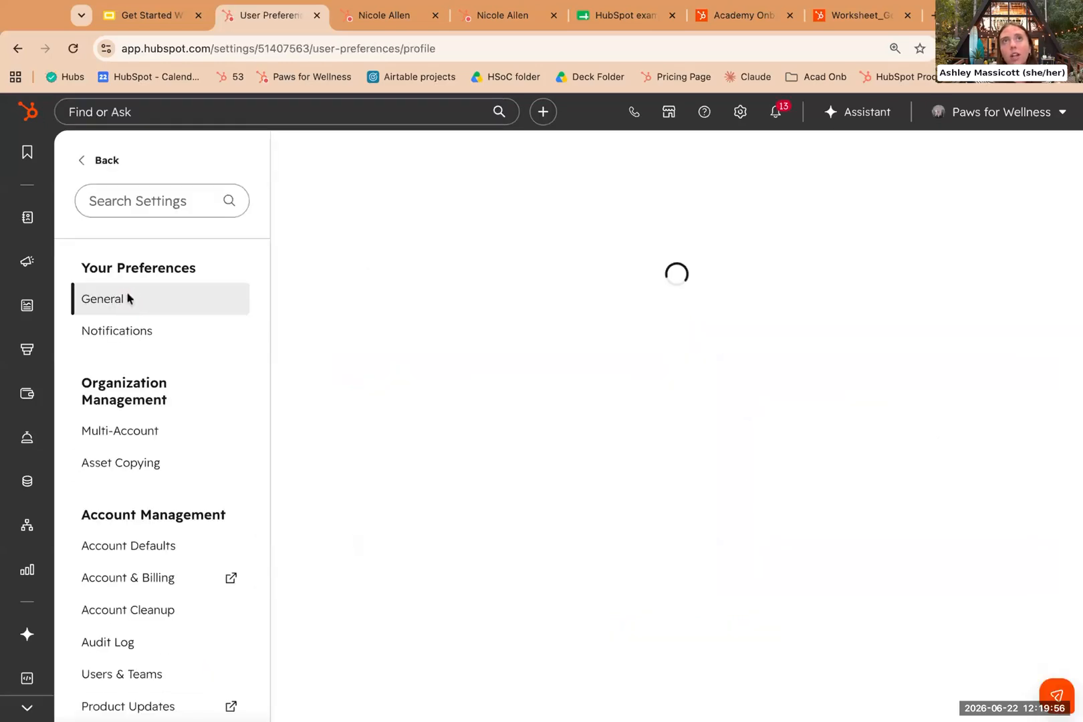
{"action": "left_click", "coordinate": [423, 217]}
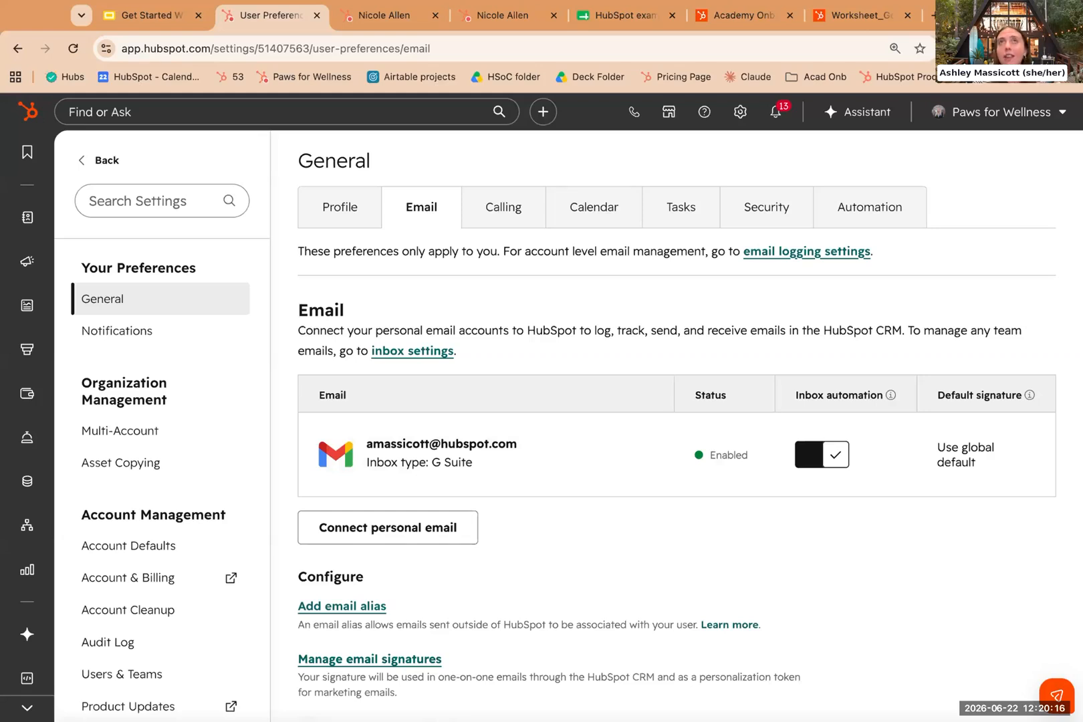
Open the Help Center to view its learning and support options, then close it.
{"action": "left_click", "coordinate": [704, 112]}
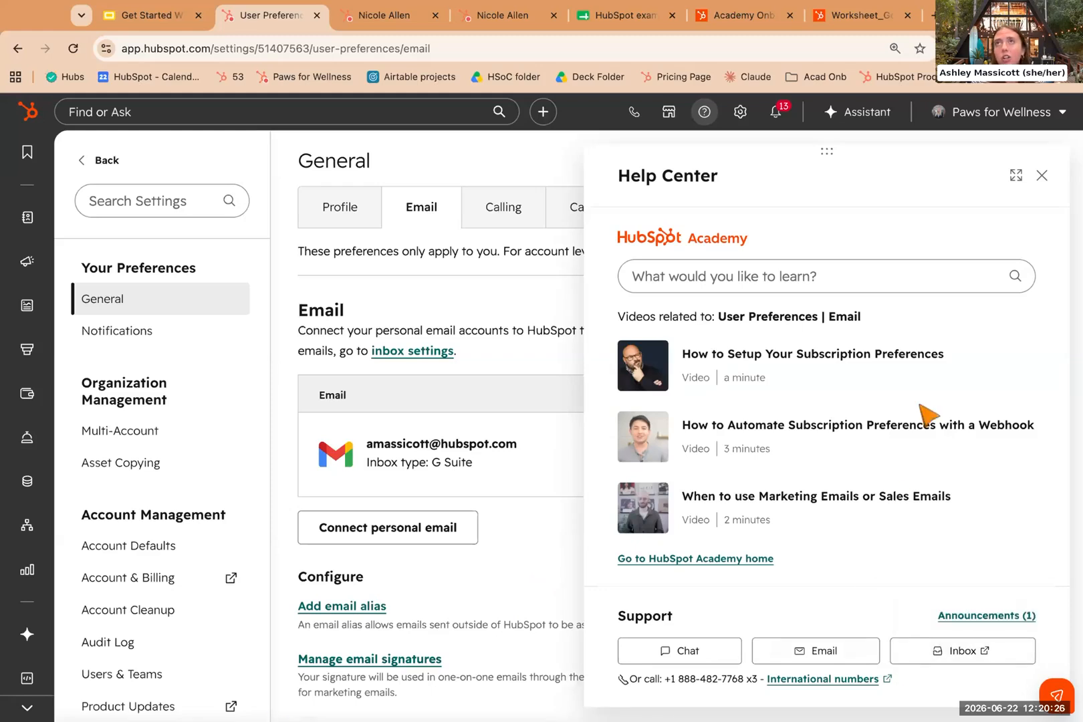
{"action": "left_click", "coordinate": [1042, 175]}
{"action": "mouse_move", "coordinate": [411, 441]}
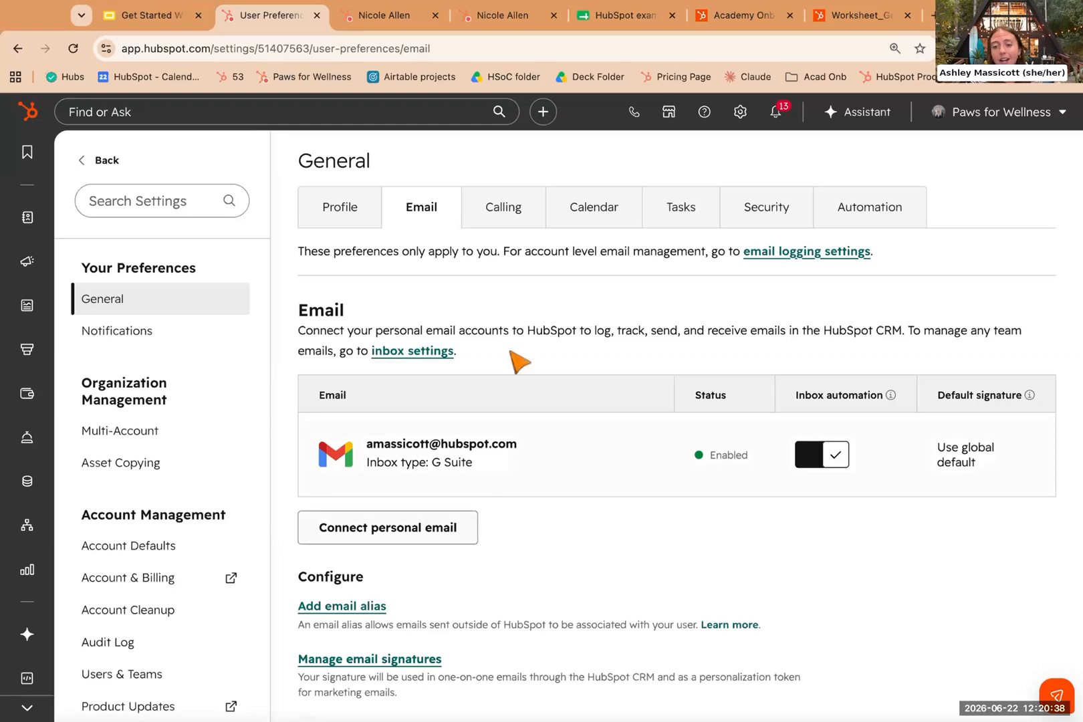
Expand the email extension downloads and highlight the options for Gmail, Office 365 and Outlook.
{"action": "scroll", "coordinate": [491, 546], "scroll_direction": "down", "scroll_amount": 8}
{"action": "scroll", "coordinate": [459, 491], "scroll_direction": "down", "scroll_amount": 6}
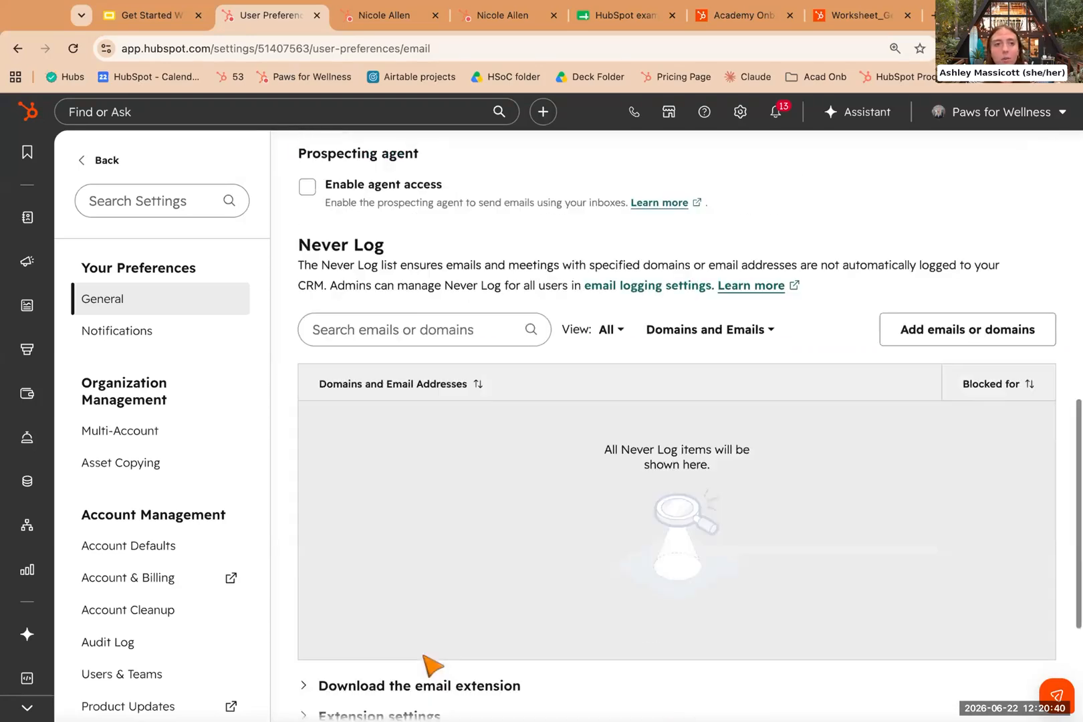
{"action": "left_click", "coordinate": [336, 454]}
{"action": "scroll", "coordinate": [336, 457], "scroll_direction": "down", "scroll_amount": 1}
{"action": "left_click_drag", "start_coordinate": [795, 612], "coordinate": [348, 387]}
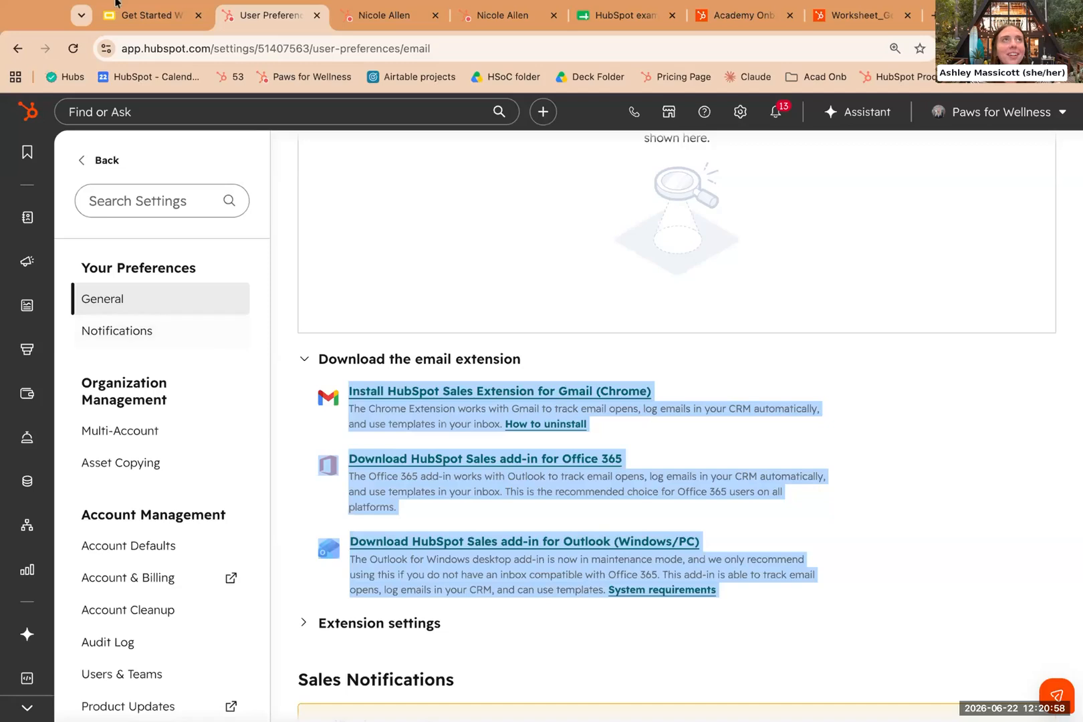
Switch to the Google Slides workshop deck and advance to the Activity 7 slide about creating a dashboard with reports.
{"action": "left_click", "coordinate": [147, 17]}
{"action": "key", "text": "Right"}
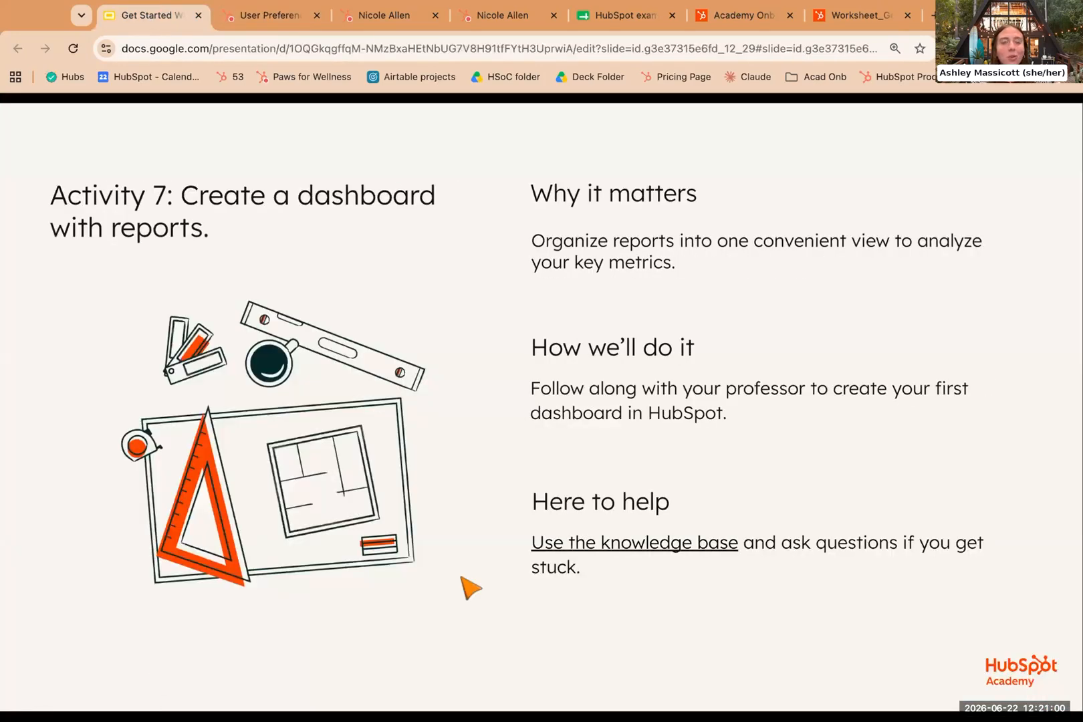
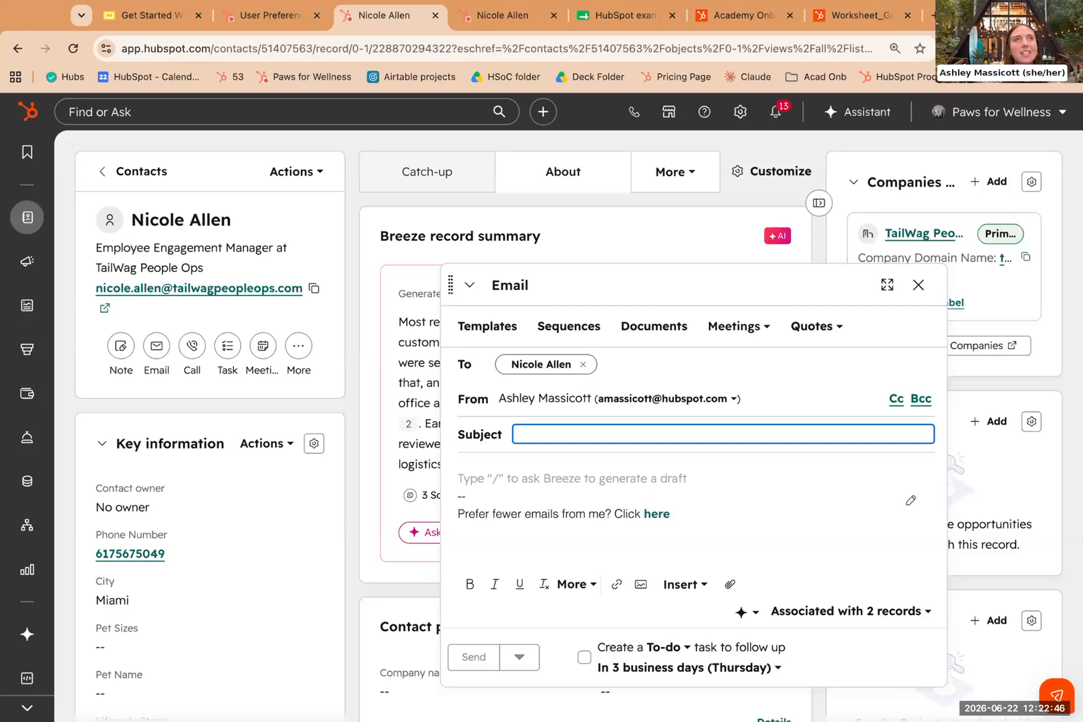
Close the email draft on the contact record and open the reporting dashboards.
{"action": "left_click", "coordinate": [918, 285]}
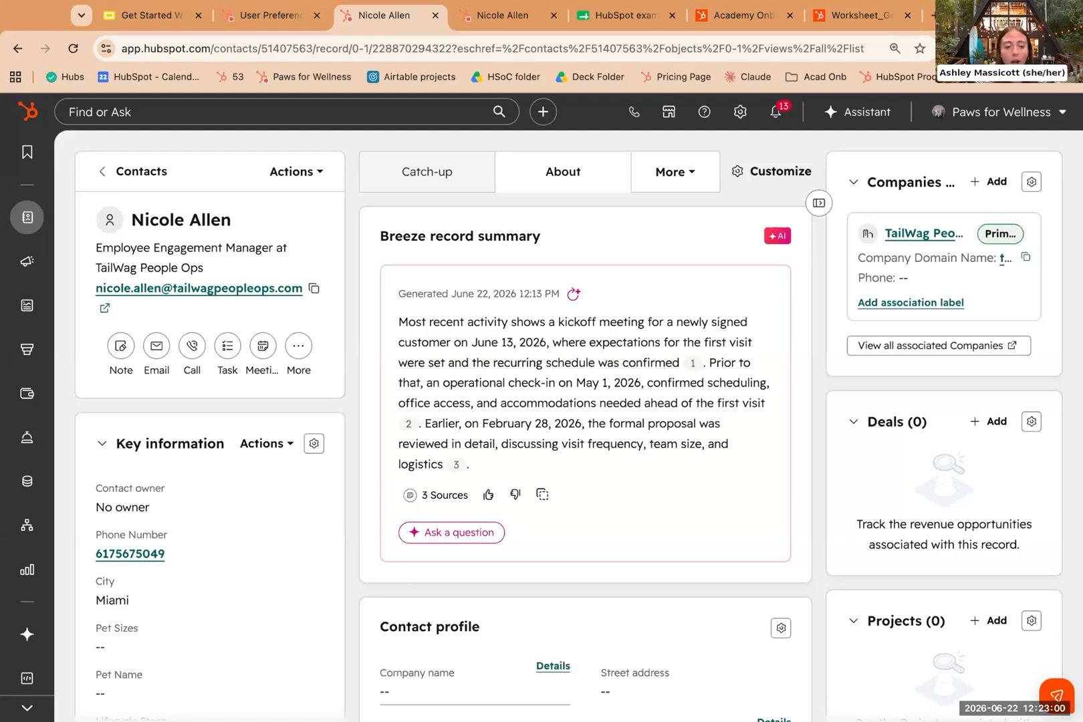
{"action": "mouse_move", "coordinate": [26, 572]}
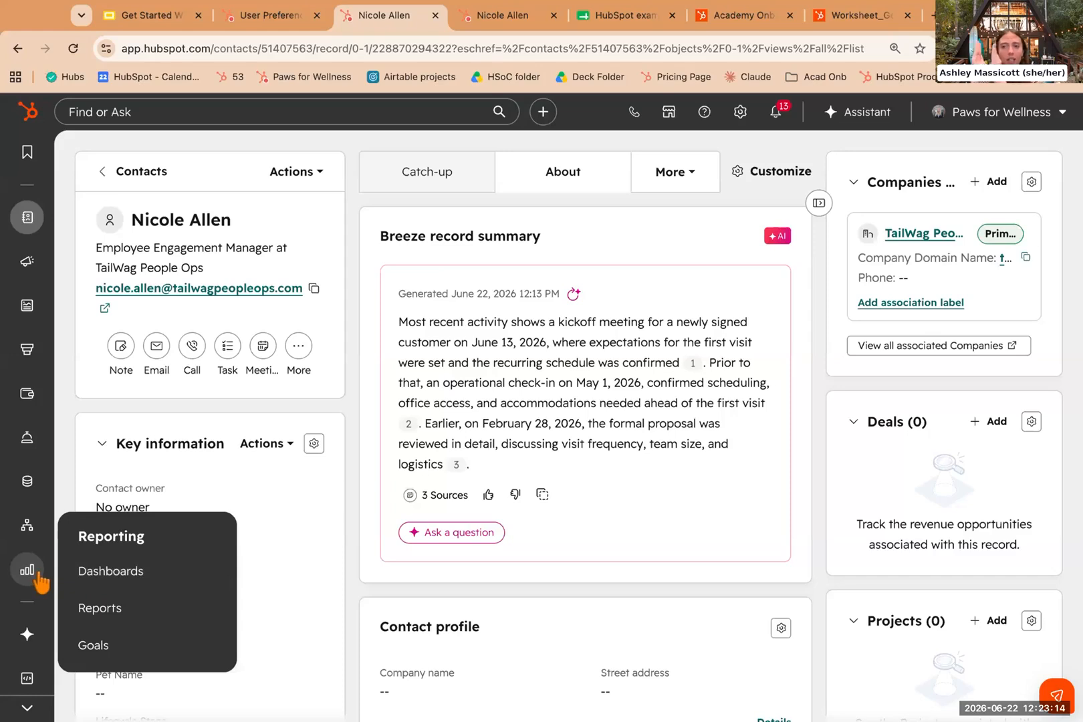
{"action": "left_click", "coordinate": [137, 576]}
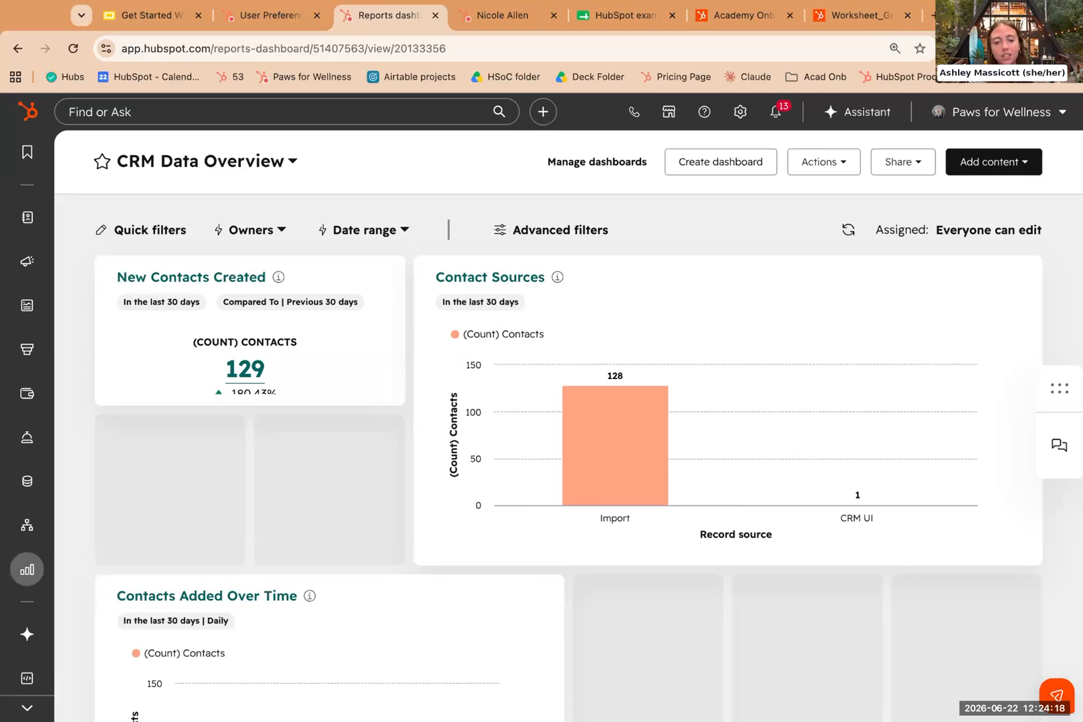
Create a dashboard from the CRM Data Overview template, keeping all its default reports and letting everyone view and edit it.
{"action": "left_click", "coordinate": [727, 173]}
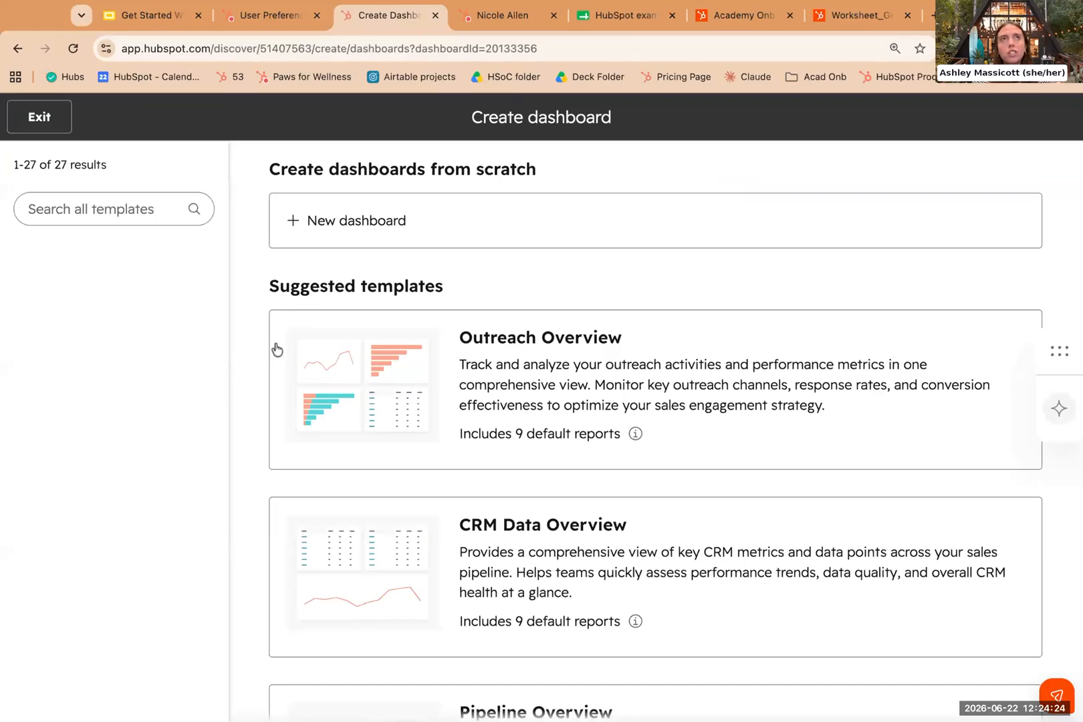
{"action": "scroll", "coordinate": [375, 480], "scroll_direction": "down", "scroll_amount": 12}
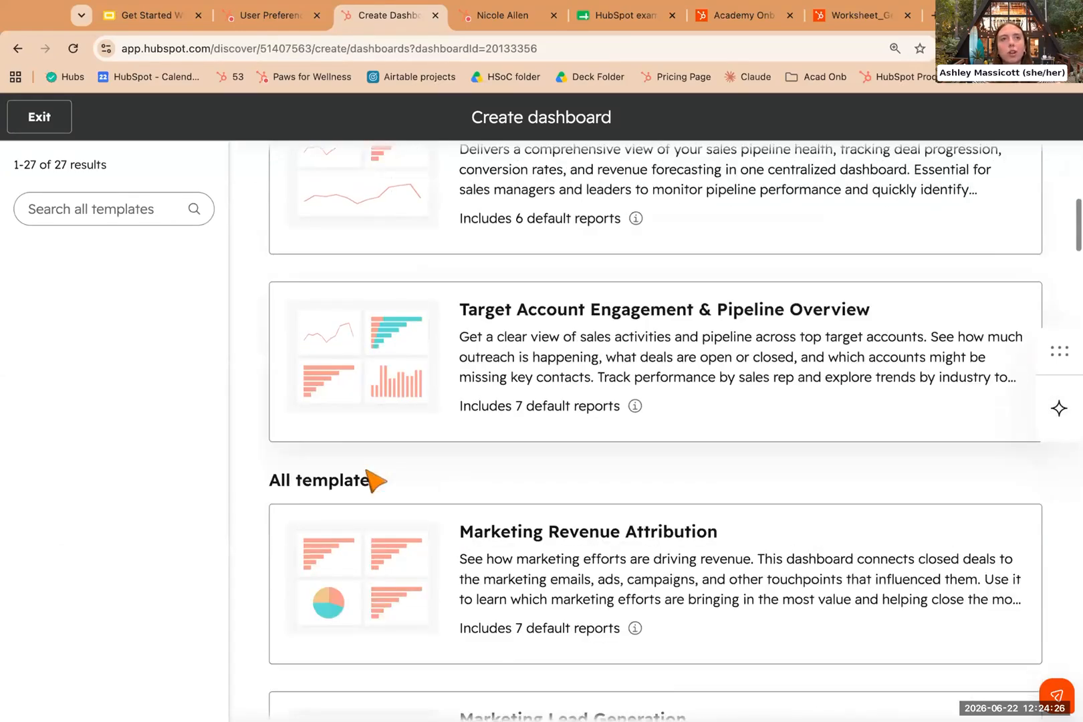
{"action": "scroll", "coordinate": [365, 569], "scroll_direction": "down", "scroll_amount": 3}
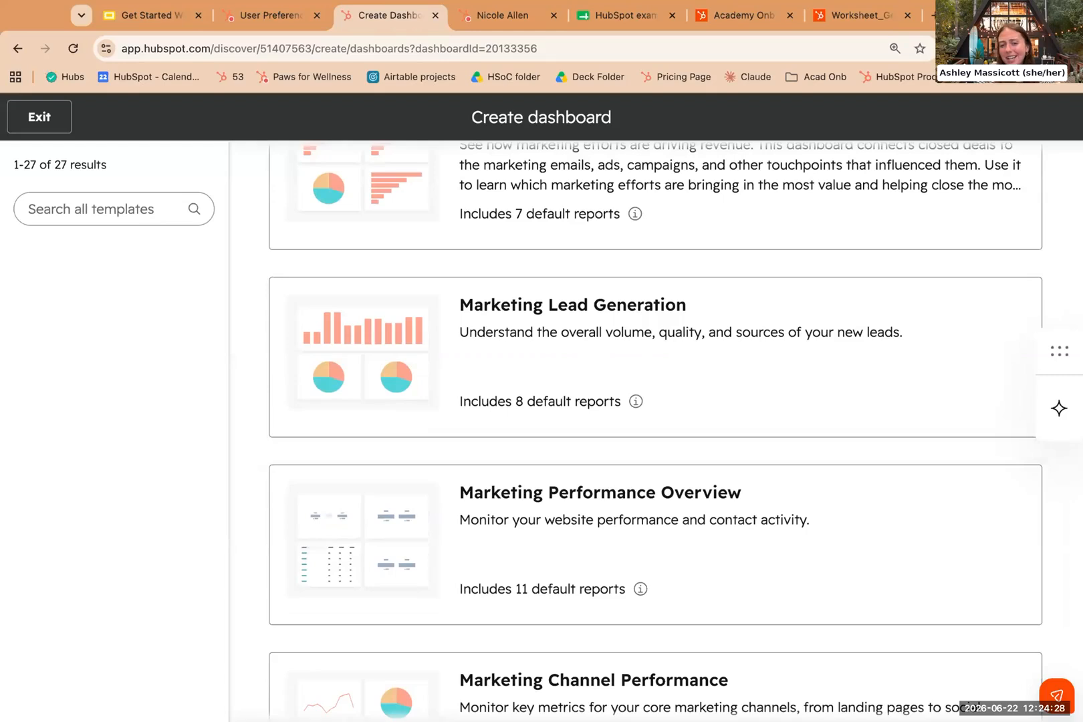
{"action": "scroll", "coordinate": [399, 468], "scroll_direction": "down", "scroll_amount": 6}
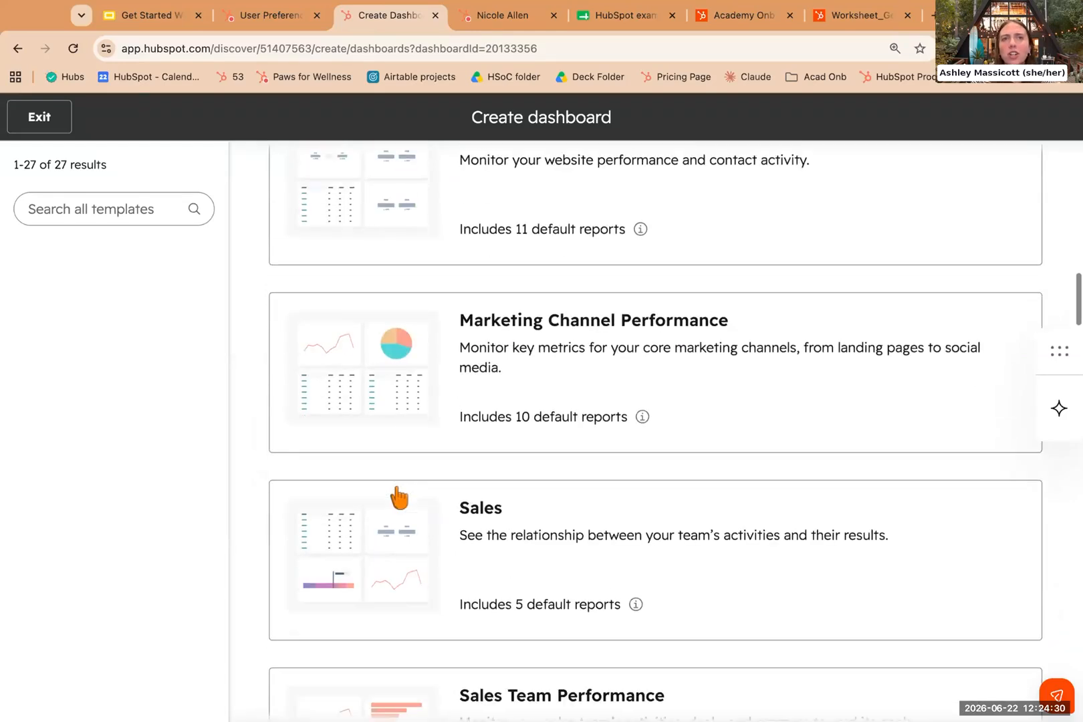
{"action": "scroll", "coordinate": [399, 497], "scroll_direction": "down", "scroll_amount": 6}
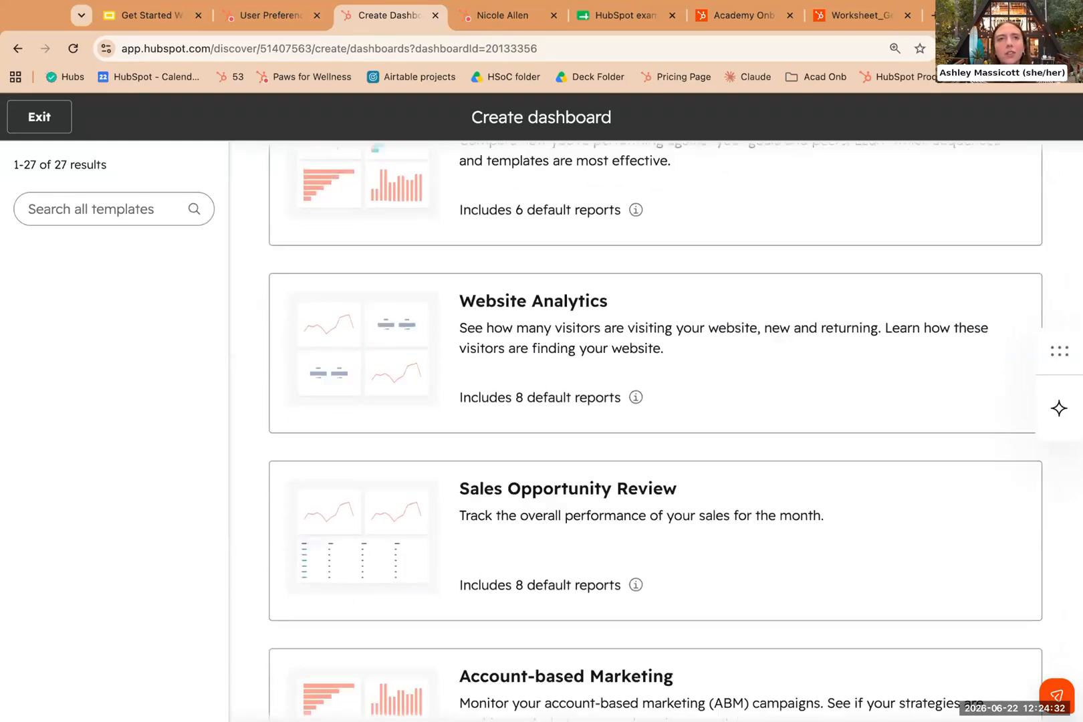
{"action": "scroll", "coordinate": [655, 431], "scroll_direction": "up", "scroll_amount": 20}
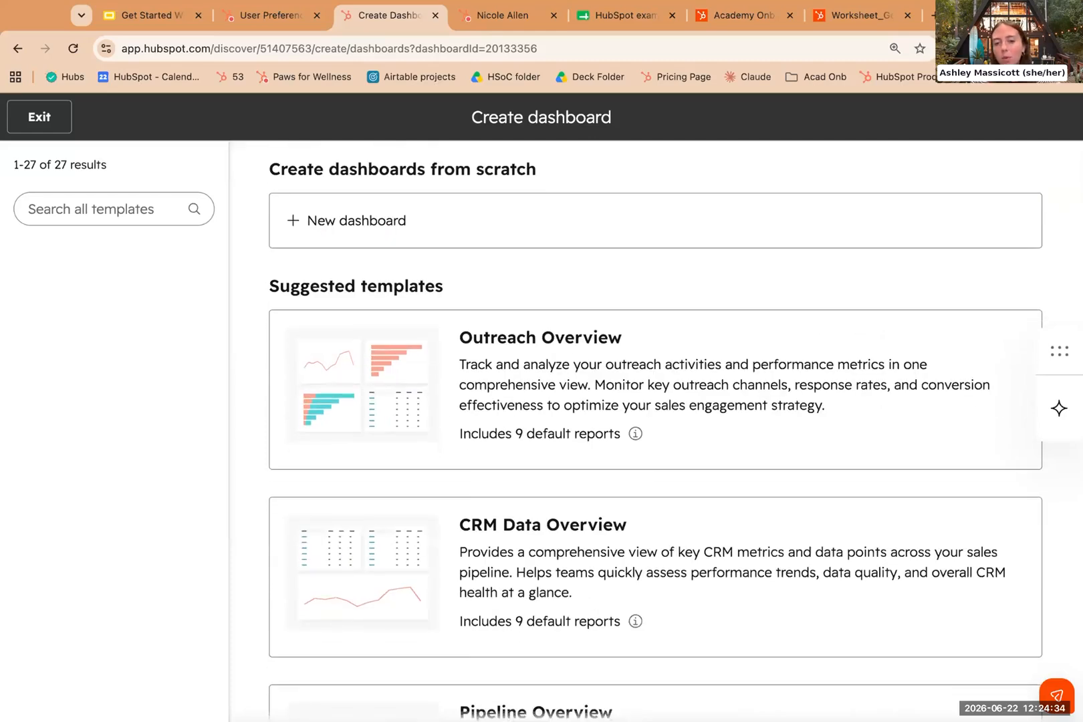
{"action": "scroll", "coordinate": [495, 374], "scroll_direction": "down", "scroll_amount": 4}
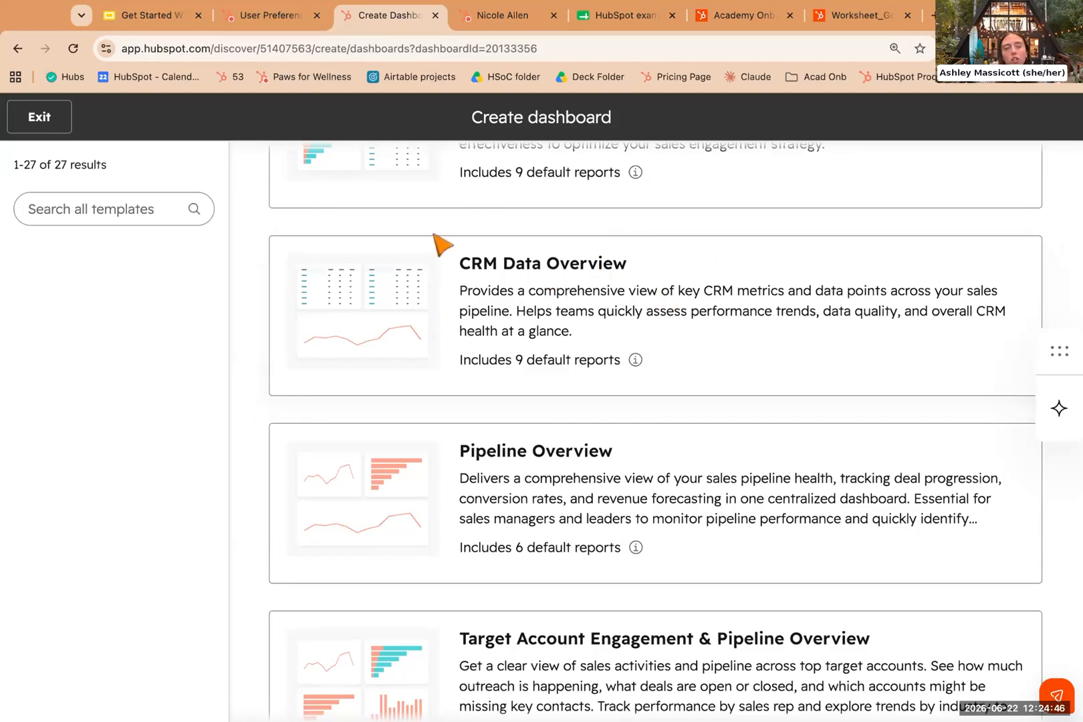
{"action": "left_click", "coordinate": [566, 312]}
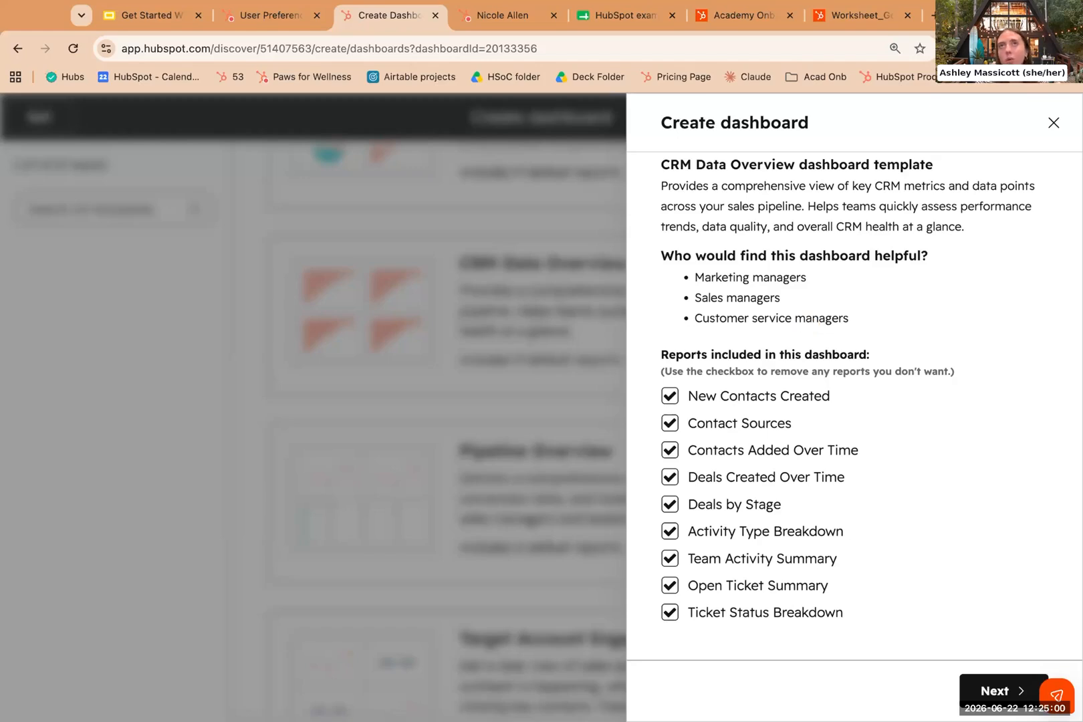
{"action": "left_click", "coordinate": [993, 691]}
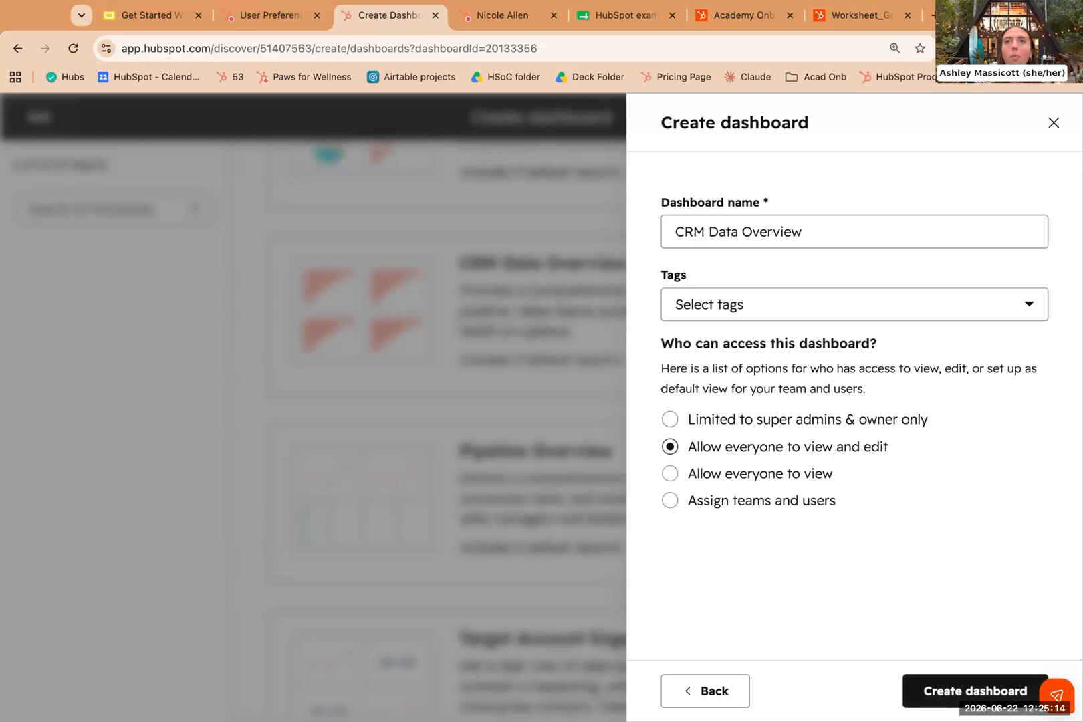
{"action": "left_click", "coordinate": [939, 690]}
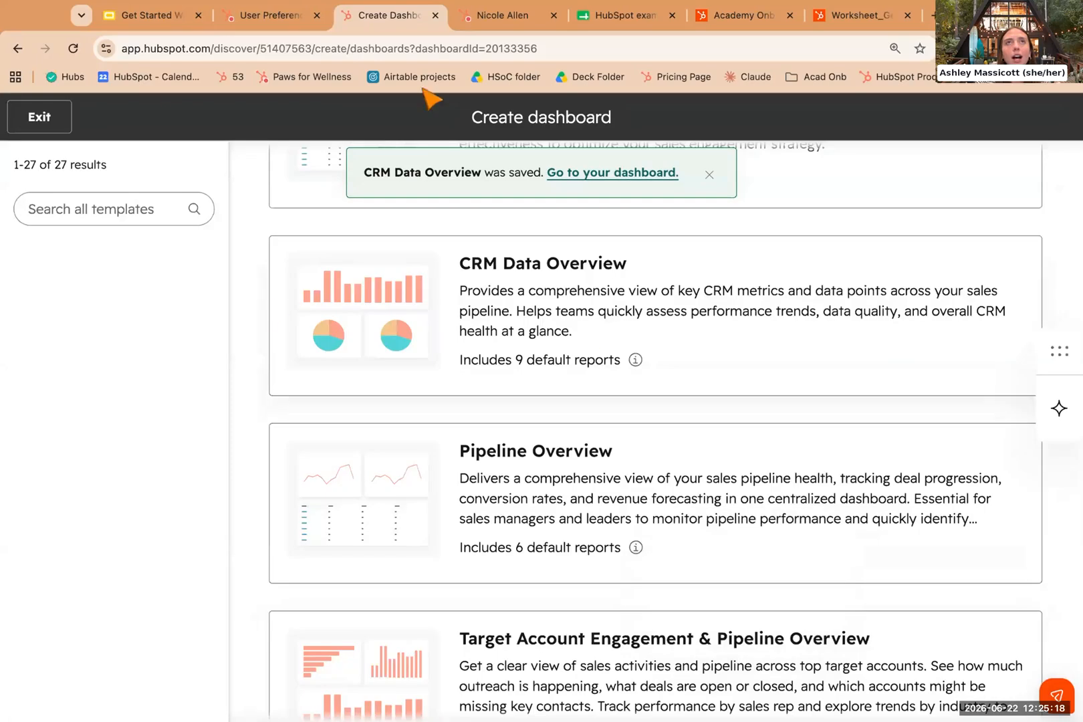
Exit the dashboard template library and switch to another CRM Data Overview dashboard in the account.
{"action": "left_click", "coordinate": [54, 130]}
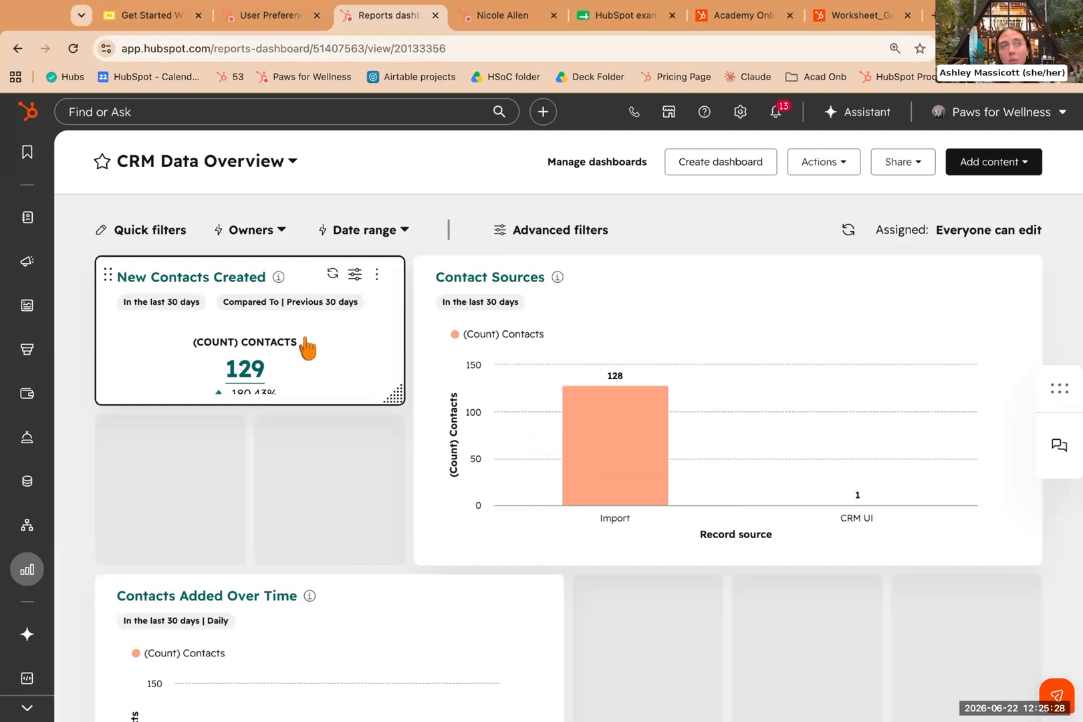
{"action": "left_click", "coordinate": [277, 164]}
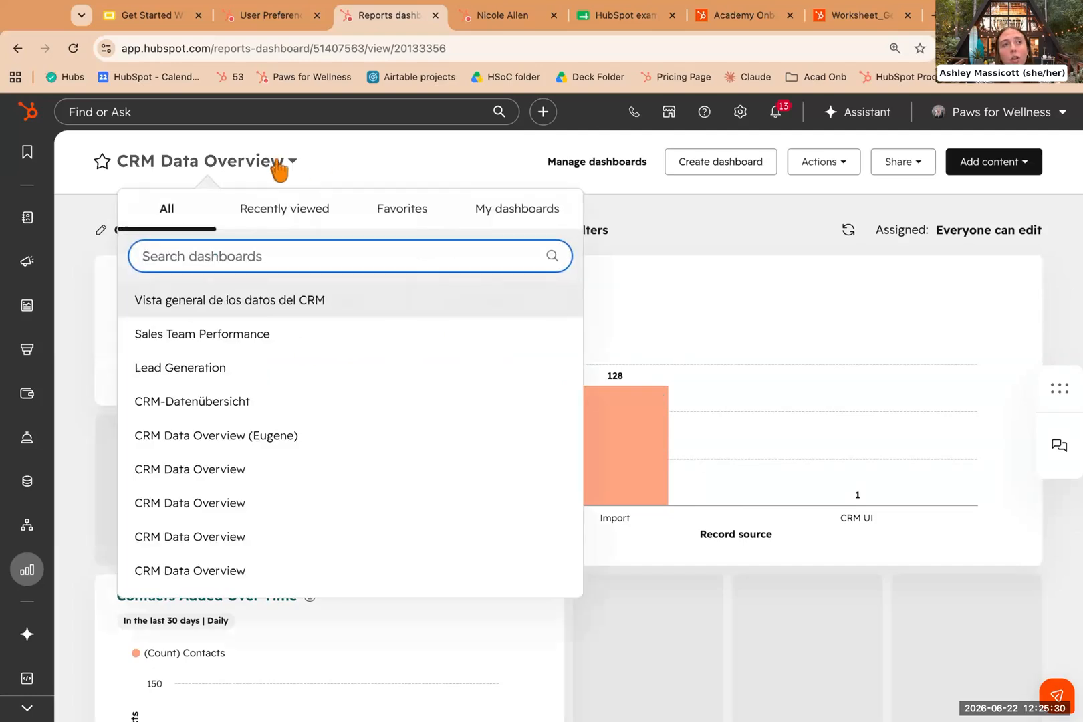
{"action": "left_click", "coordinate": [280, 503]}
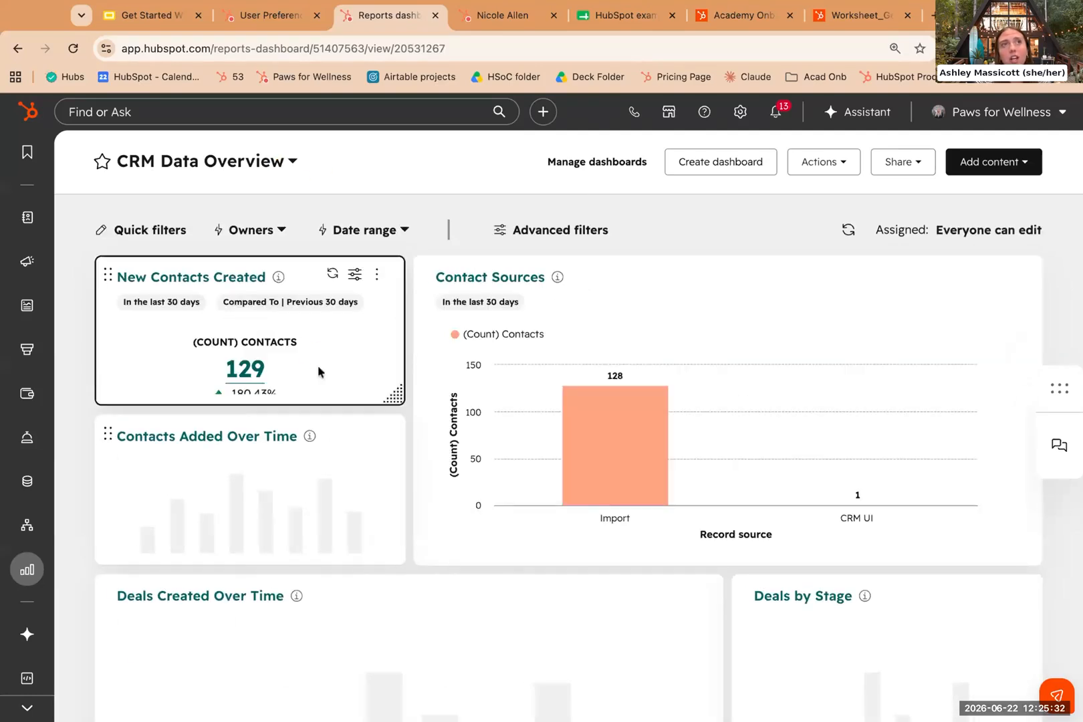
{"action": "mouse_move", "coordinate": [393, 394]}
{"action": "left_mouse_down"}
{"action": "mouse_move", "coordinate": [457, 461]}
{"action": "mouse_move", "coordinate": [396, 396]}
{"action": "left_mouse_up"}
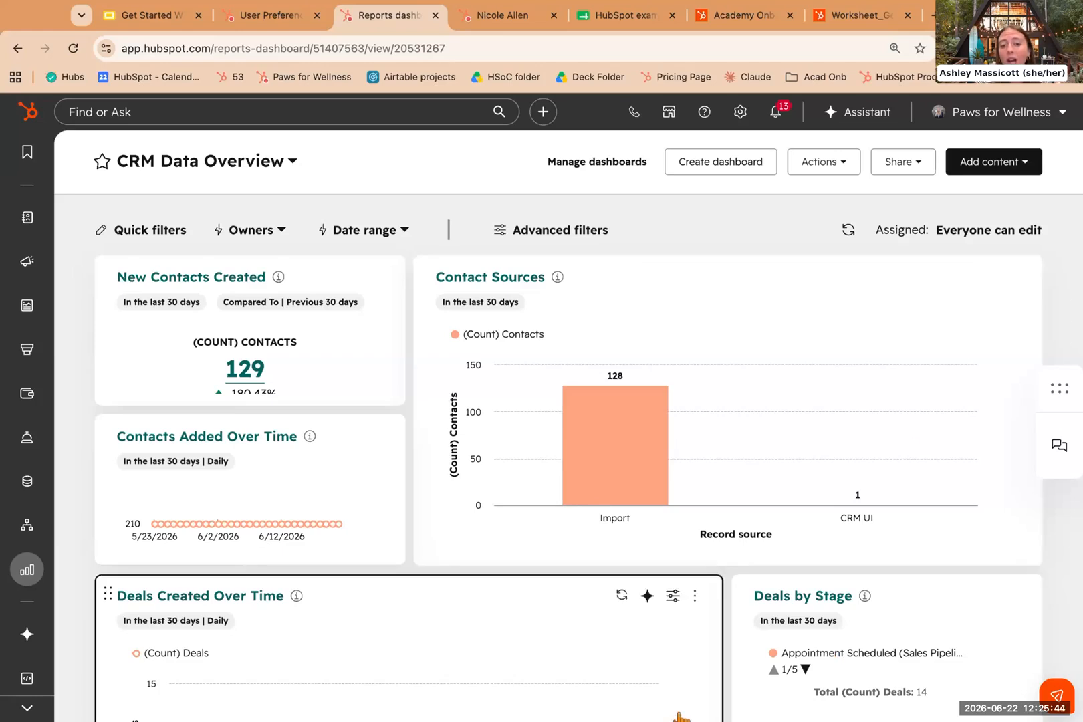
Look over the external content sources that can be added to the CRM Data Overview dashboard, and dismiss the selection.
{"action": "left_click", "coordinate": [1001, 175]}
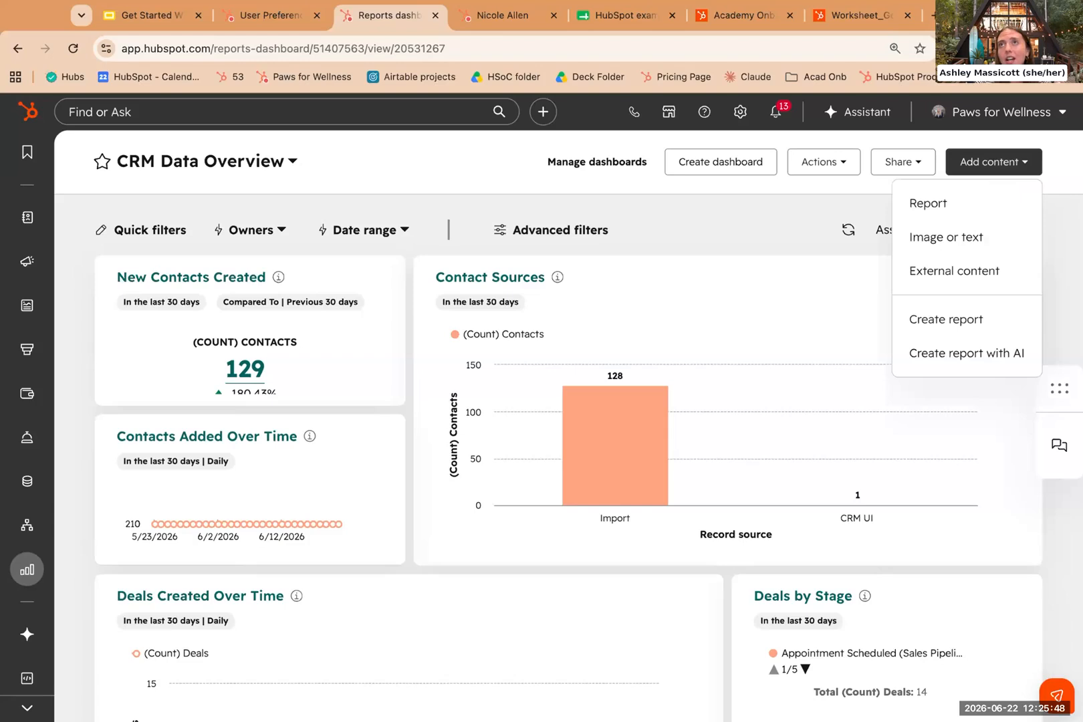
{"action": "left_click", "coordinate": [990, 284]}
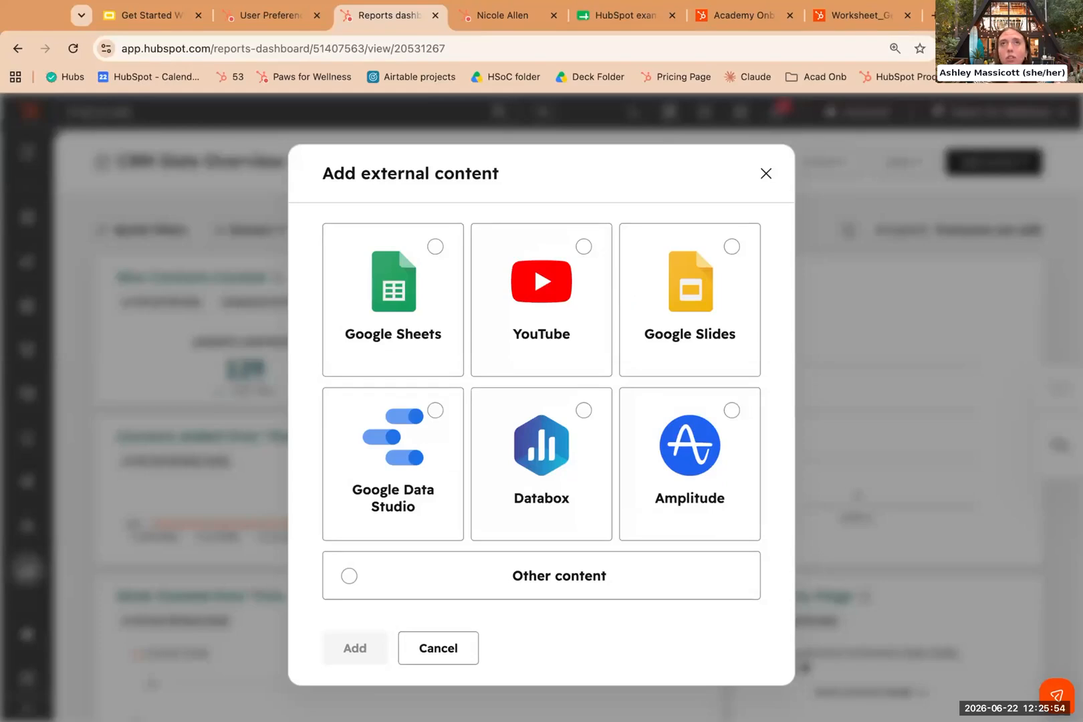
{"action": "left_click", "coordinate": [765, 173]}
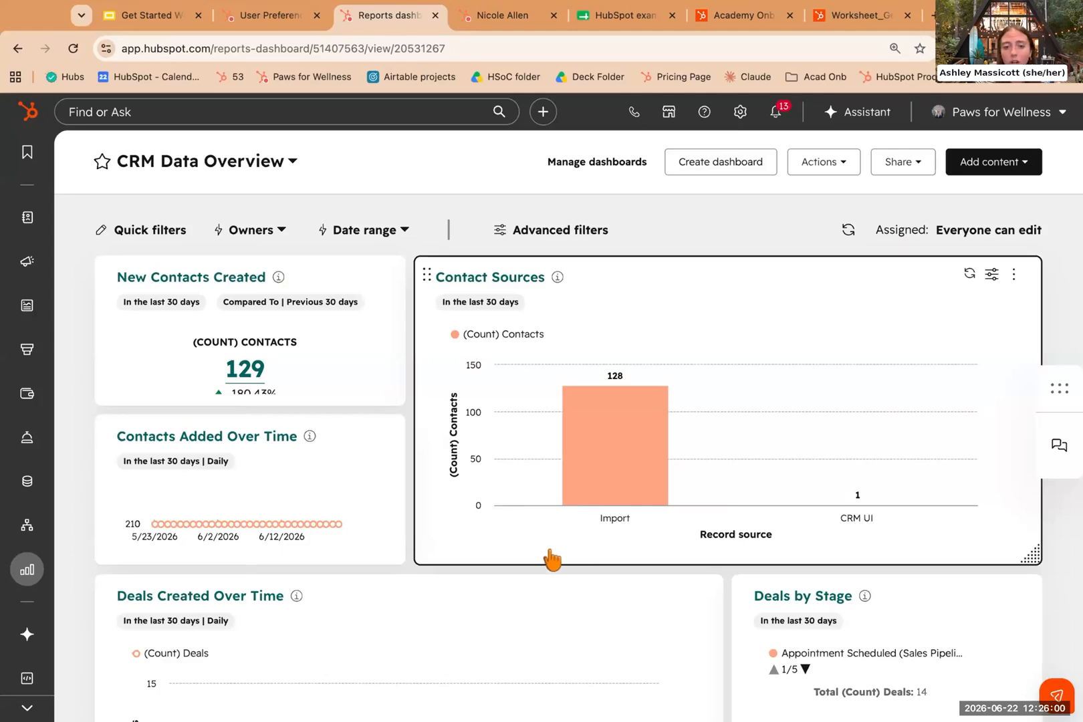
Review the deal, activity and ticket reports further down the CRM Data Overview dashboard.
{"action": "scroll", "coordinate": [552, 559], "scroll_direction": "down", "scroll_amount": 3}
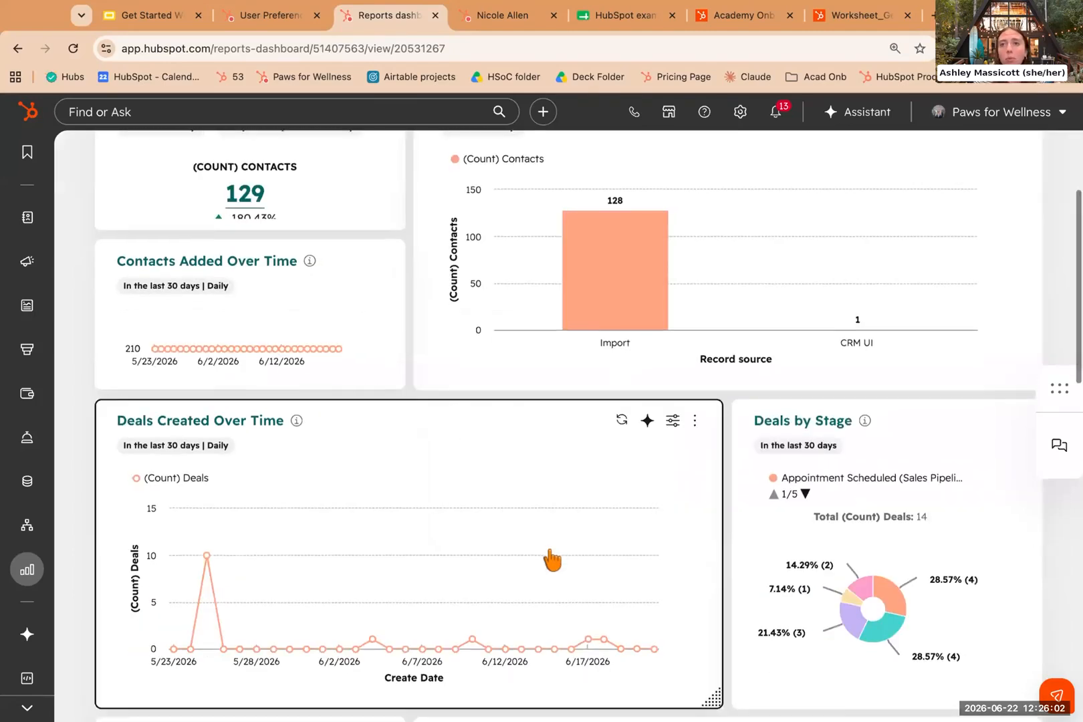
{"action": "scroll", "coordinate": [552, 559], "scroll_direction": "down", "scroll_amount": 2}
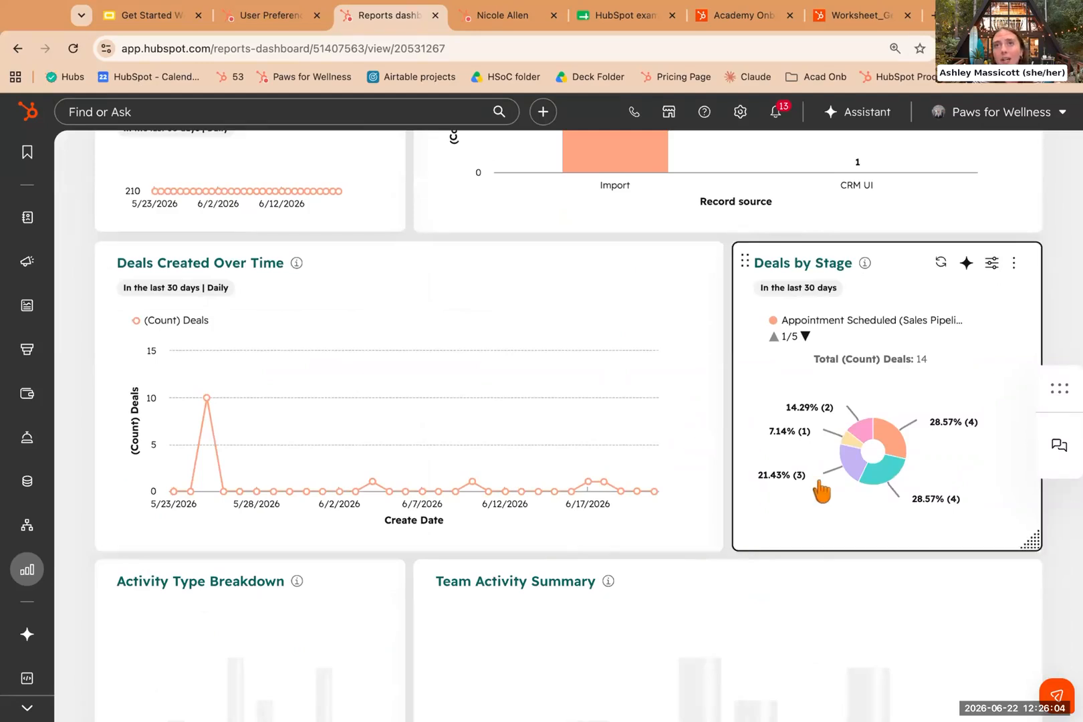
{"action": "scroll", "coordinate": [541, 404], "scroll_direction": "down", "scroll_amount": 3}
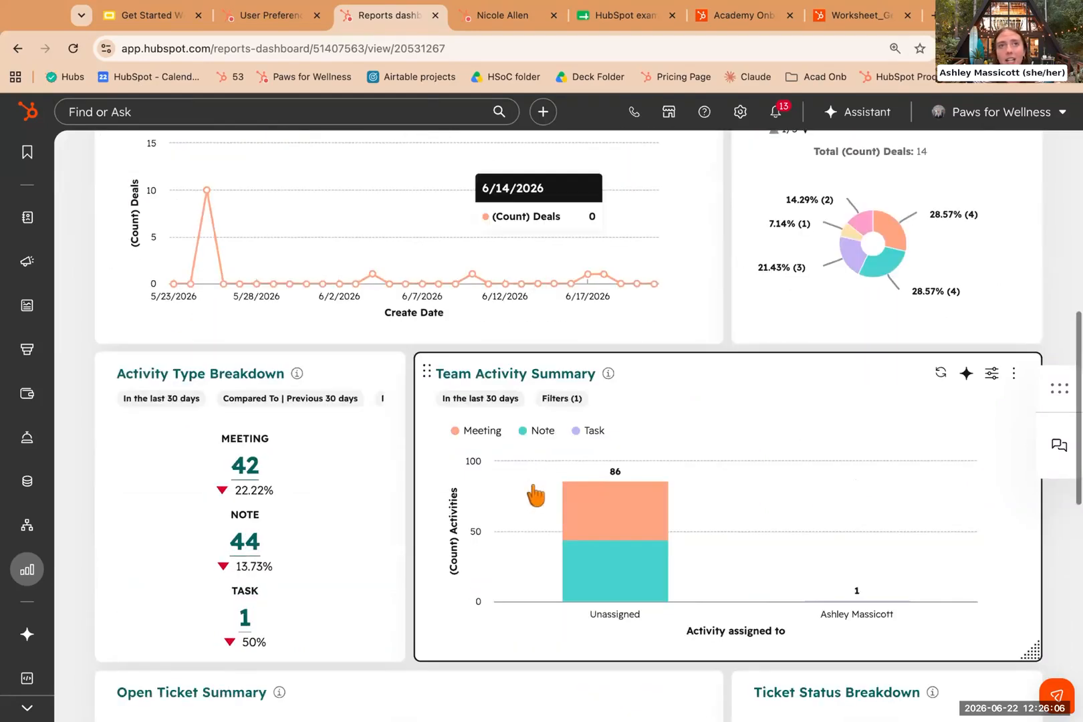
{"action": "scroll", "coordinate": [507, 547], "scroll_direction": "down", "scroll_amount": 3}
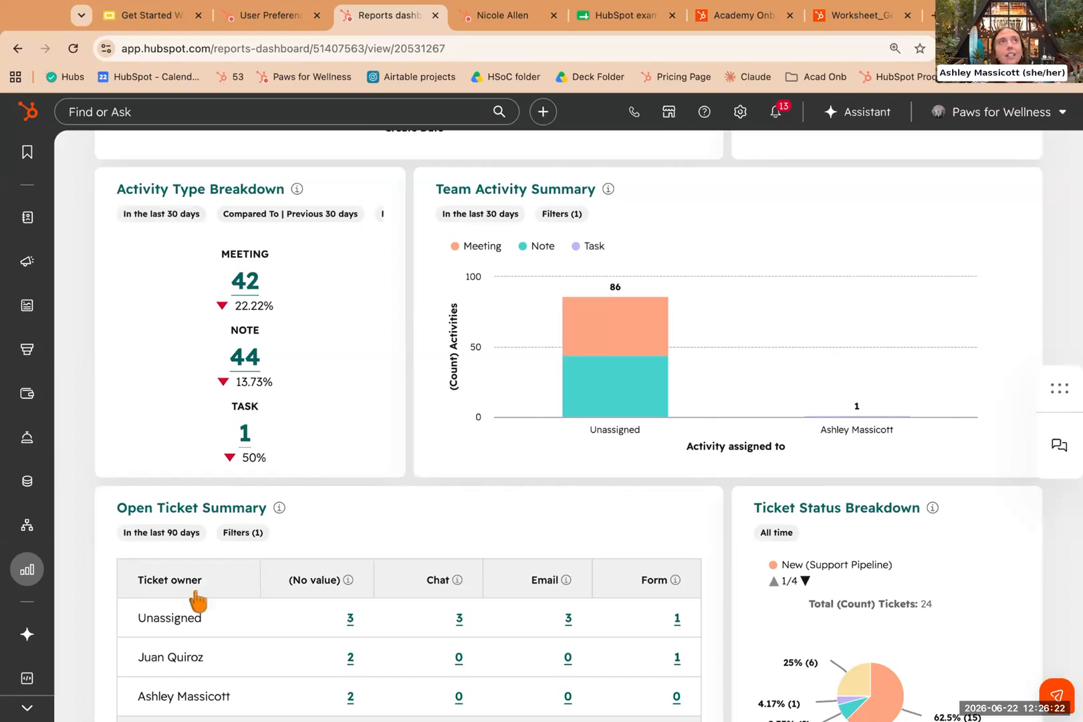
Switch to the Google Slides deck, reveal every Part 1 & 2 recap item, and advance to the Before you go slide.
{"action": "left_click", "coordinate": [158, 29]}
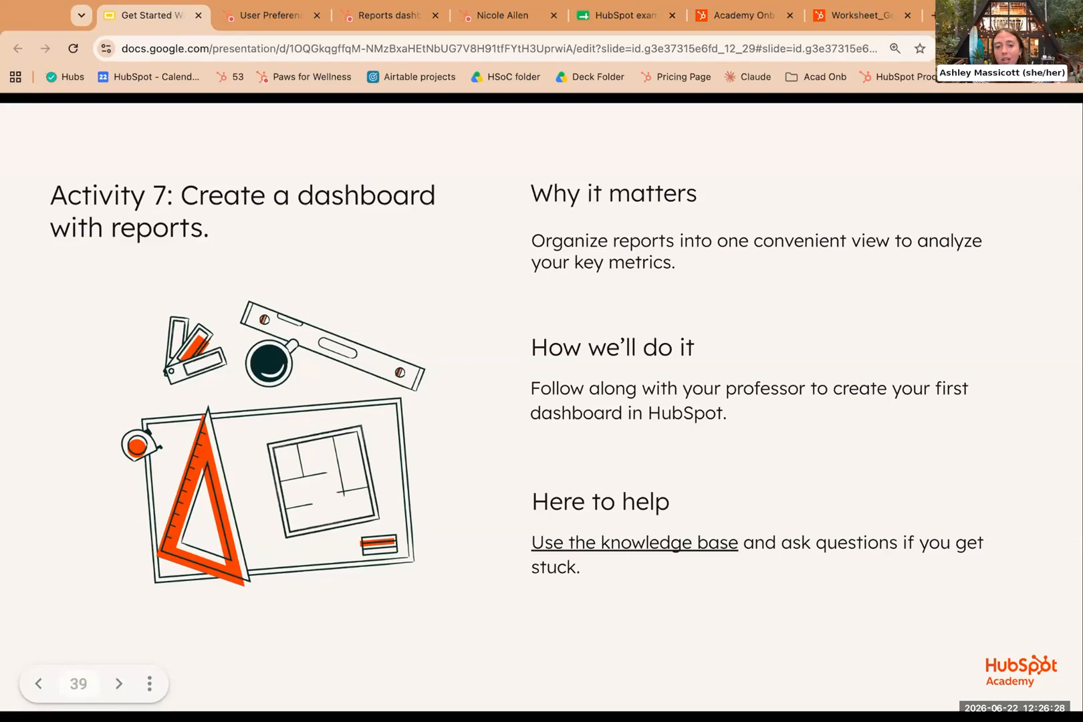
{"action": "key", "text": "Right"}
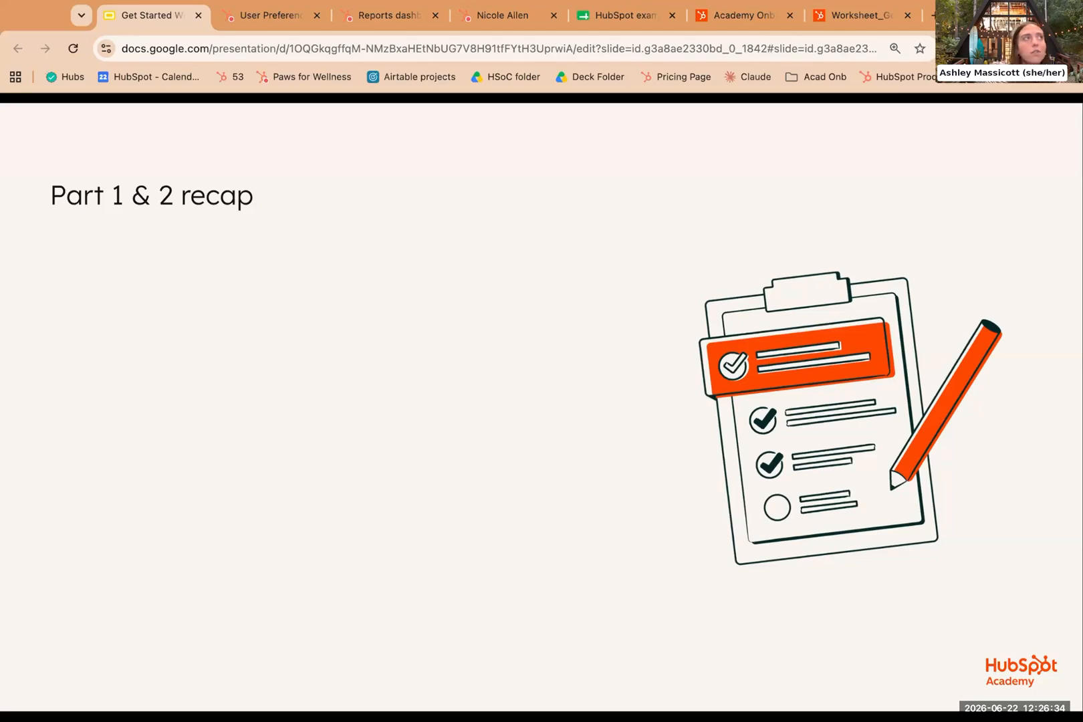
{"action": "key", "text": "Right"}
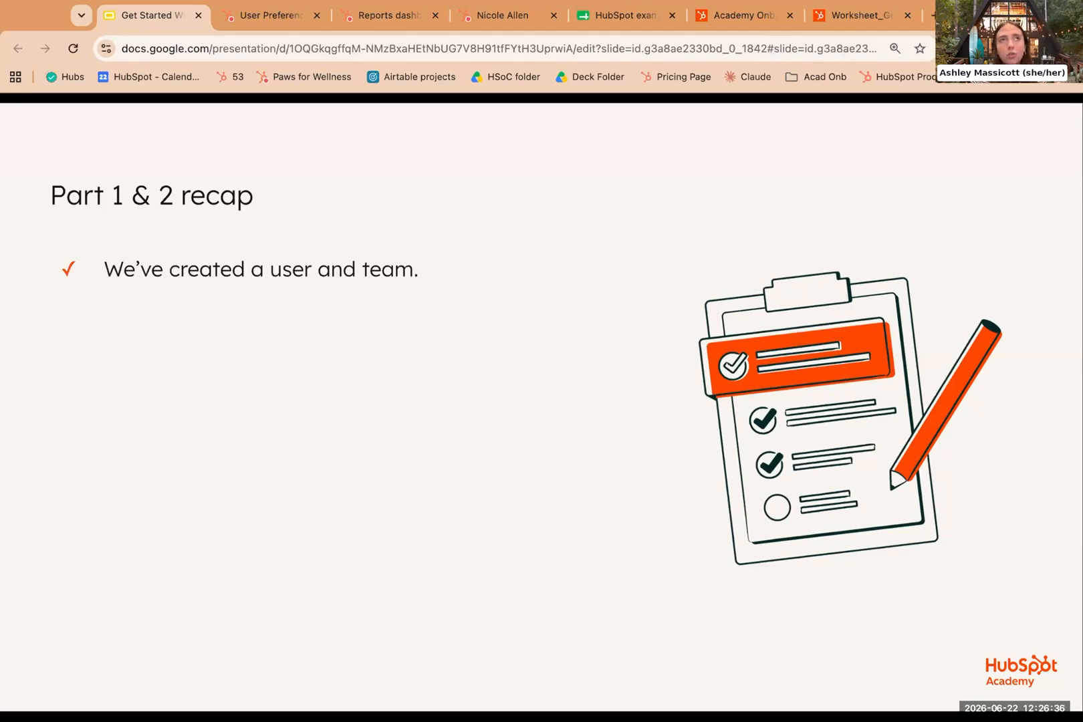
{"action": "key", "text": "Right"}
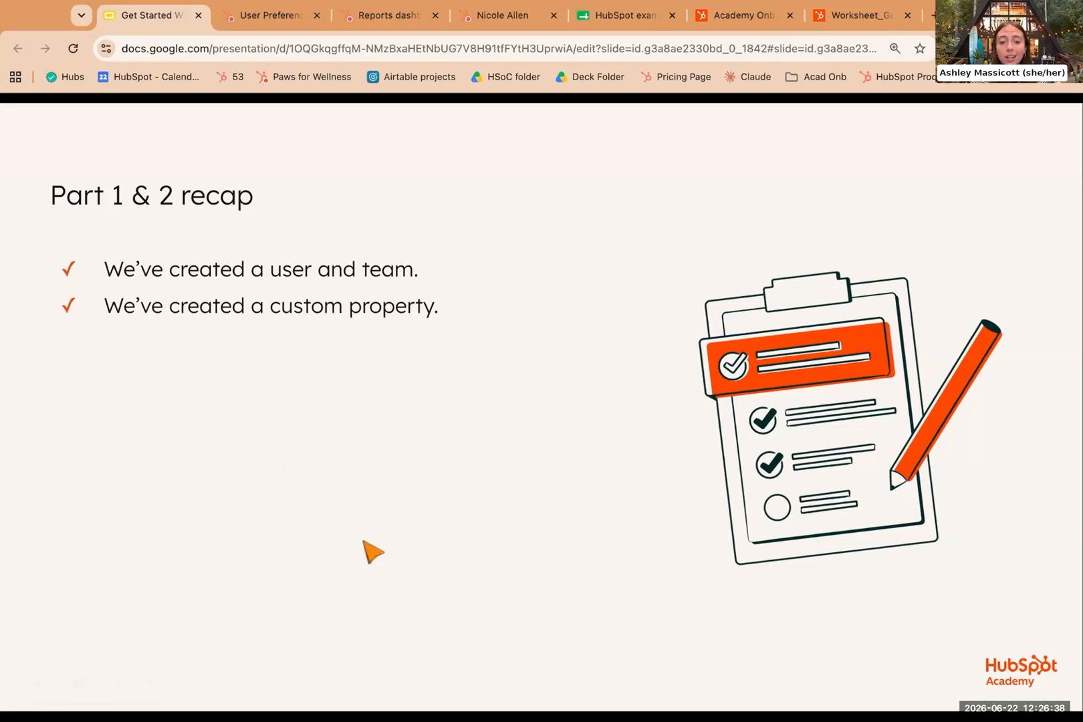
{"action": "key", "text": "Right"}
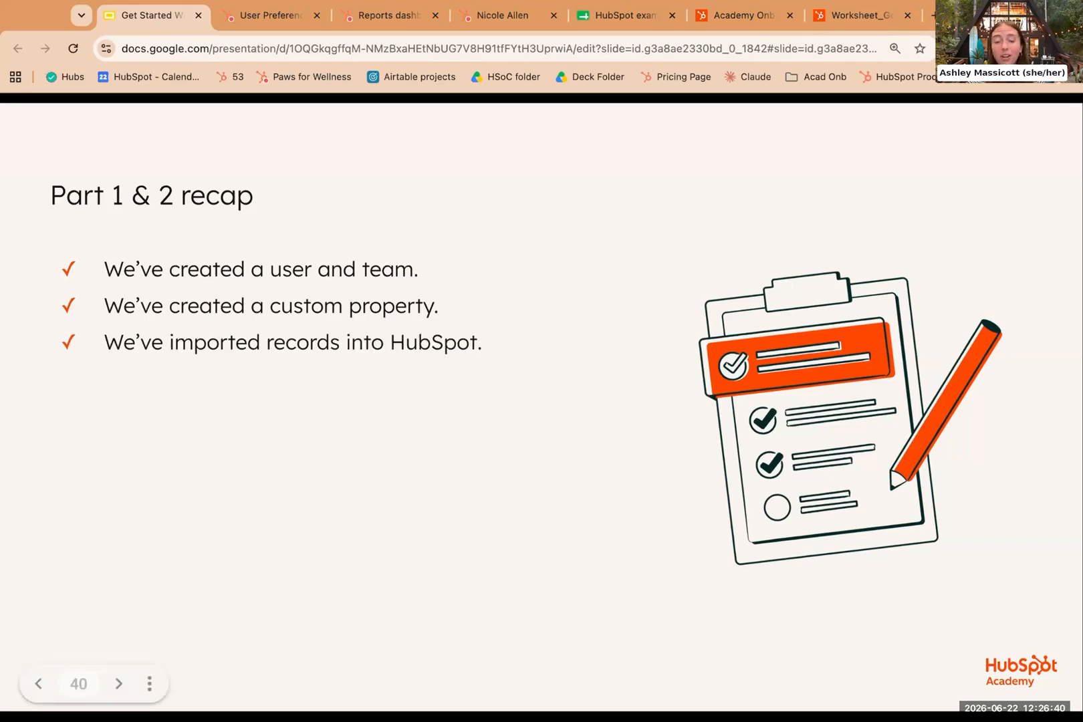
{"action": "key", "text": "Right"}
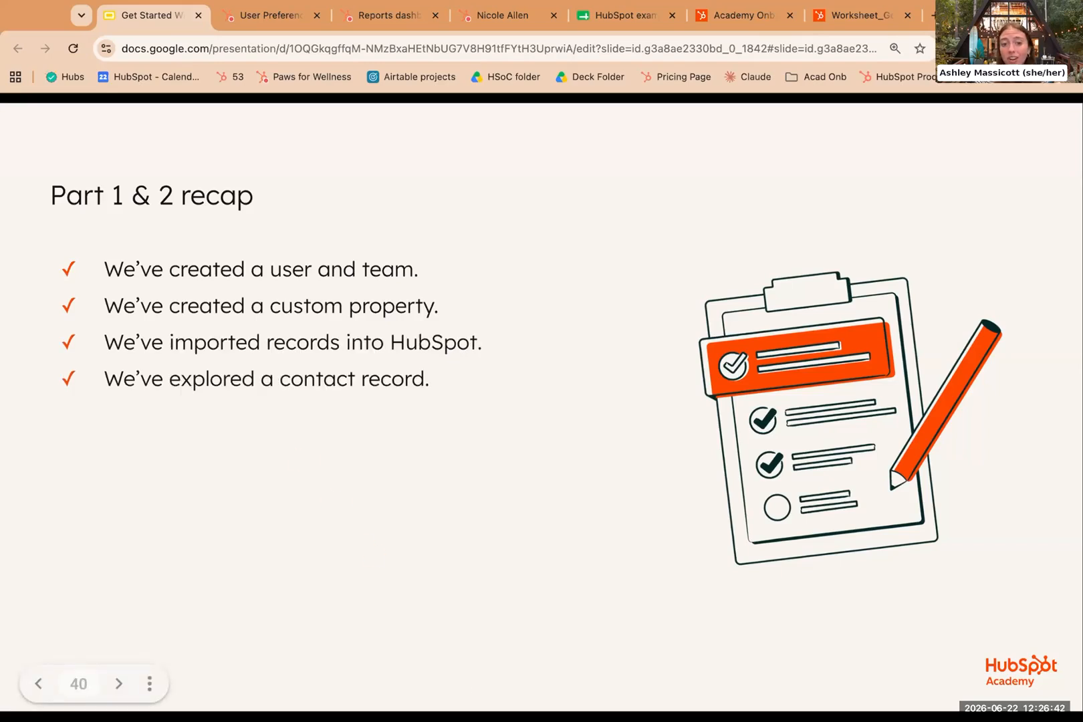
{"action": "key", "text": "Right"}
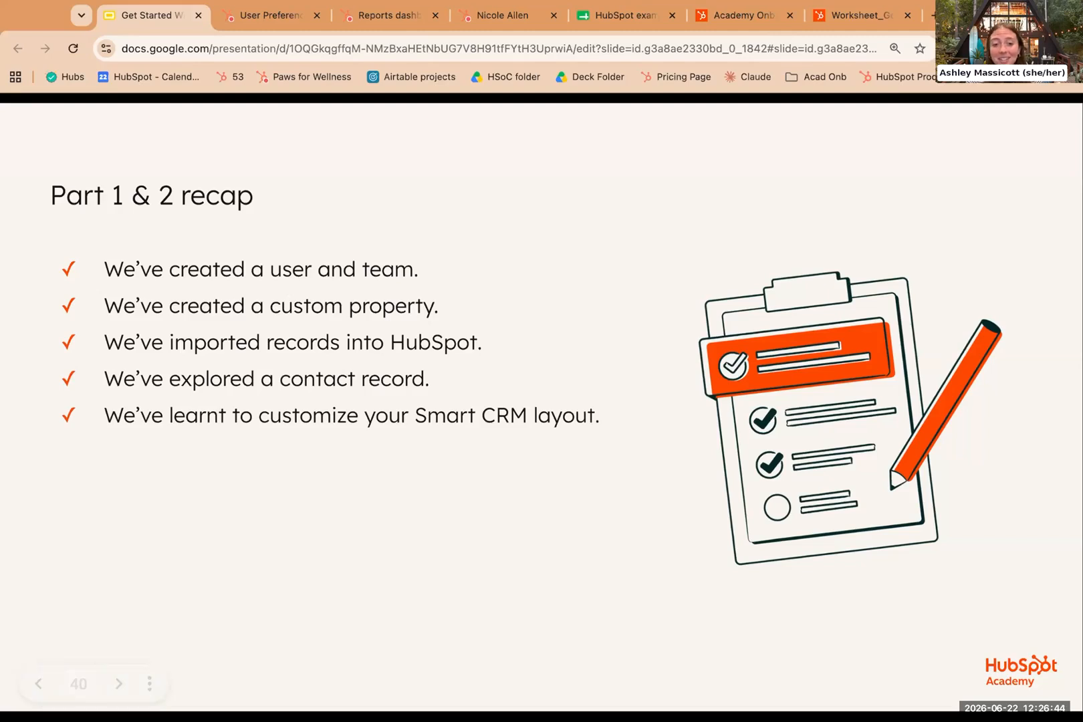
{"action": "key", "text": "Right"}
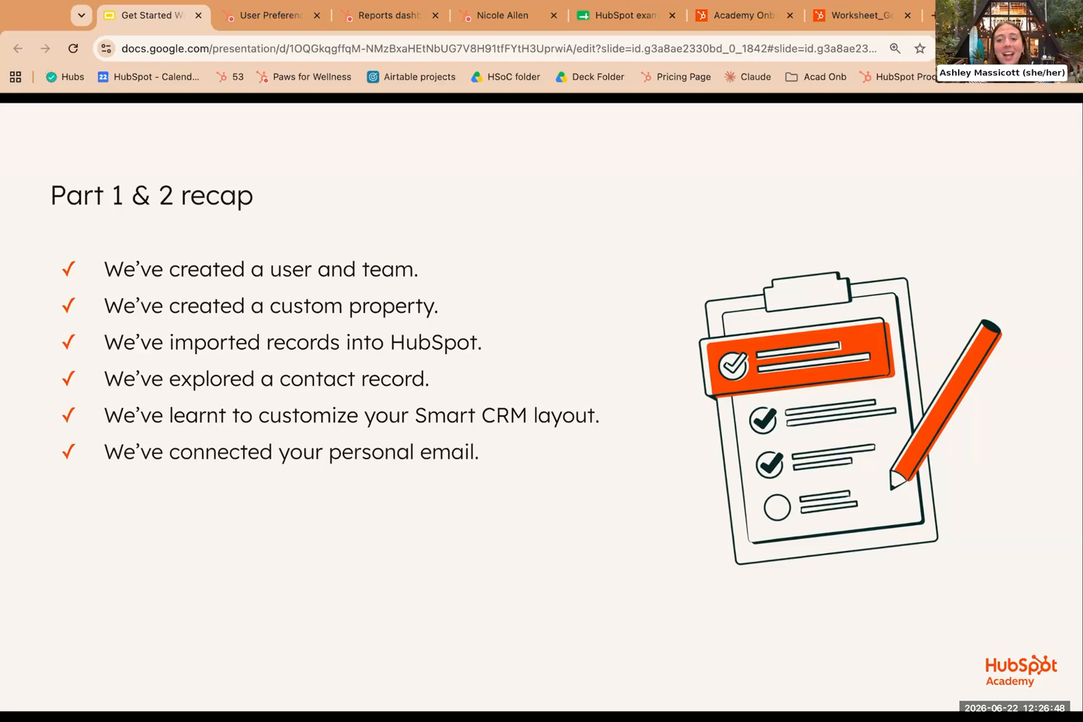
{"action": "key", "text": "Right"}
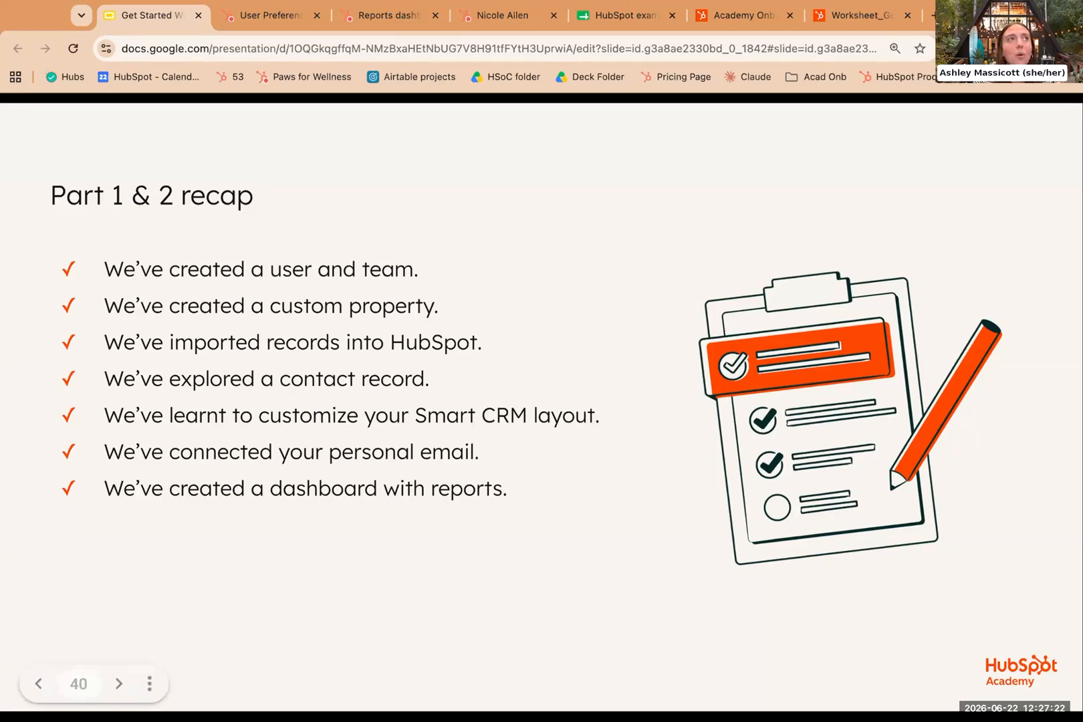
{"action": "key", "text": "Right"}
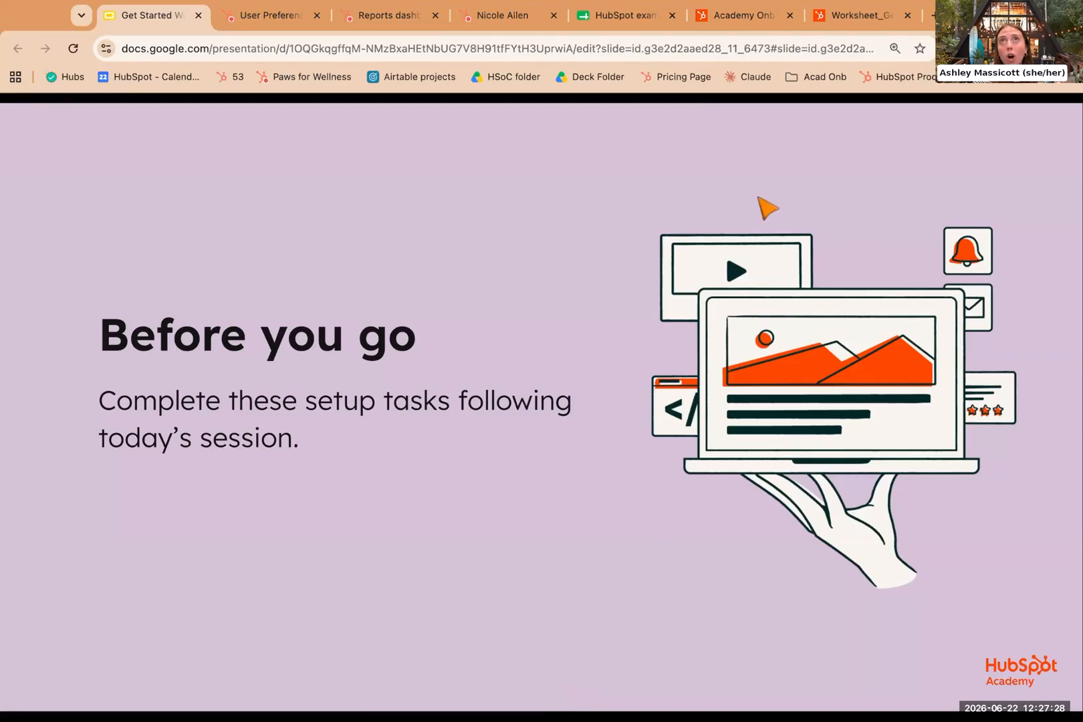
Switch to the Get Started With HubSpot worksheet PDF and bring the Post-workshop checklist on page 4 into enlarged view.
{"action": "left_click", "coordinate": [809, 19]}
{"action": "scroll", "coordinate": [549, 448], "scroll_direction": "down", "scroll_amount": 15}
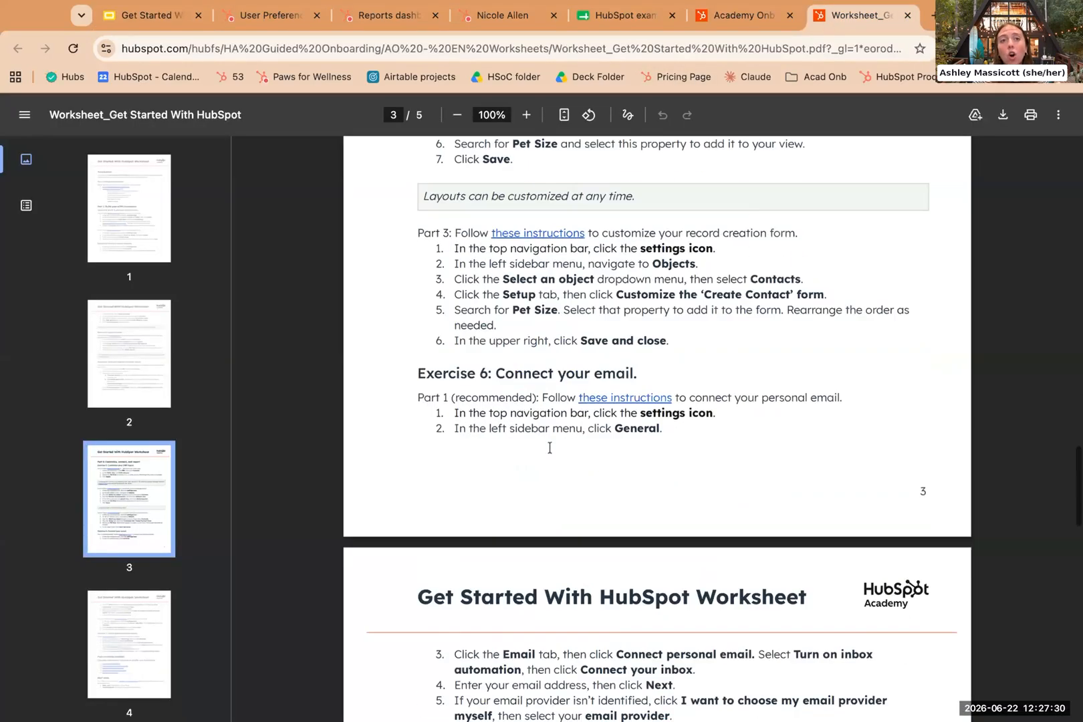
{"action": "scroll", "coordinate": [578, 429], "scroll_direction": "up", "scroll_amount": 5}
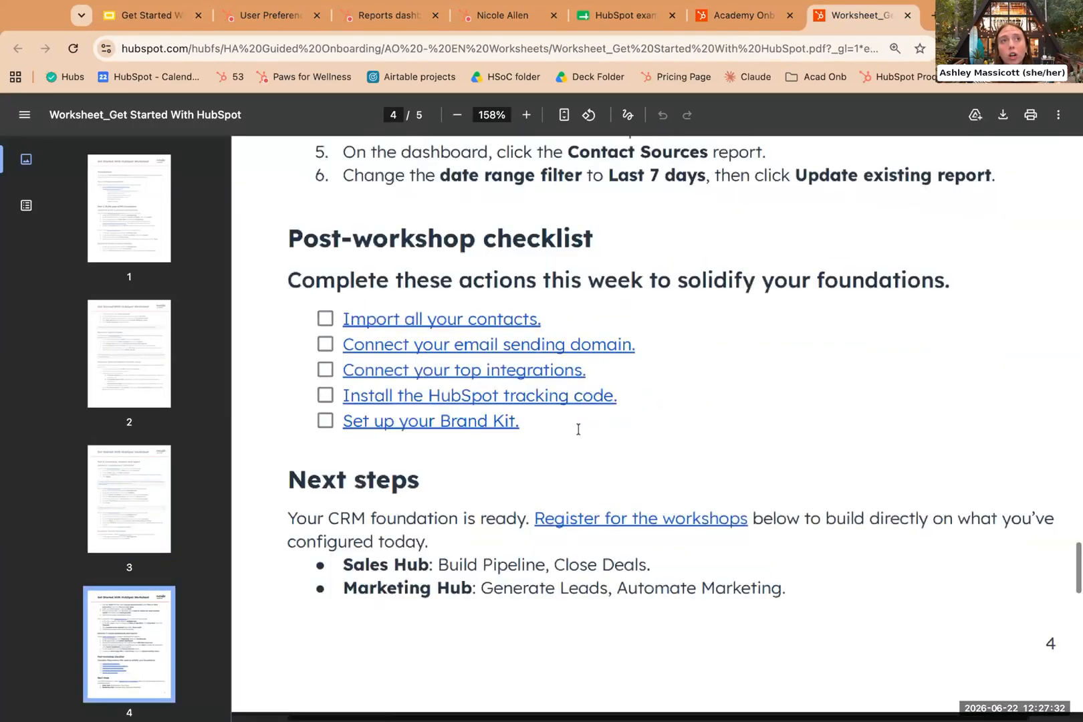
{"action": "scroll", "coordinate": [578, 429], "scroll_direction": "down", "scroll_amount": 1}
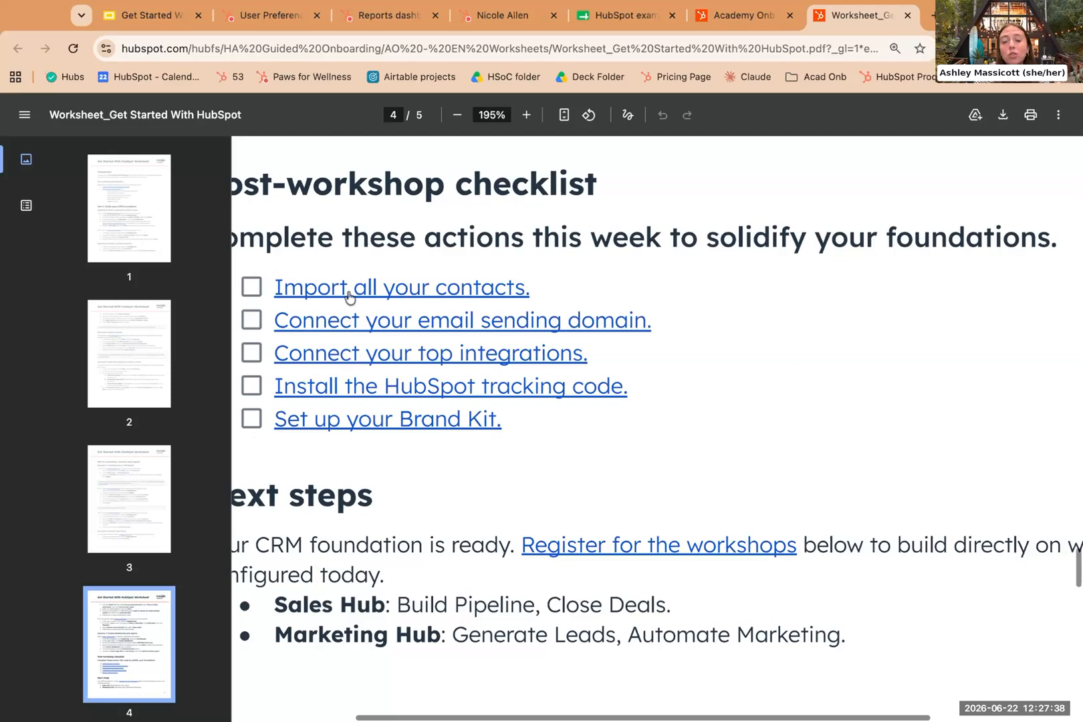
{"action": "scroll", "coordinate": [349, 295], "scroll_direction": "left", "scroll_amount": 2}
{"action": "scroll", "coordinate": [349, 296], "scroll_direction": "left", "scroll_amount": 1}
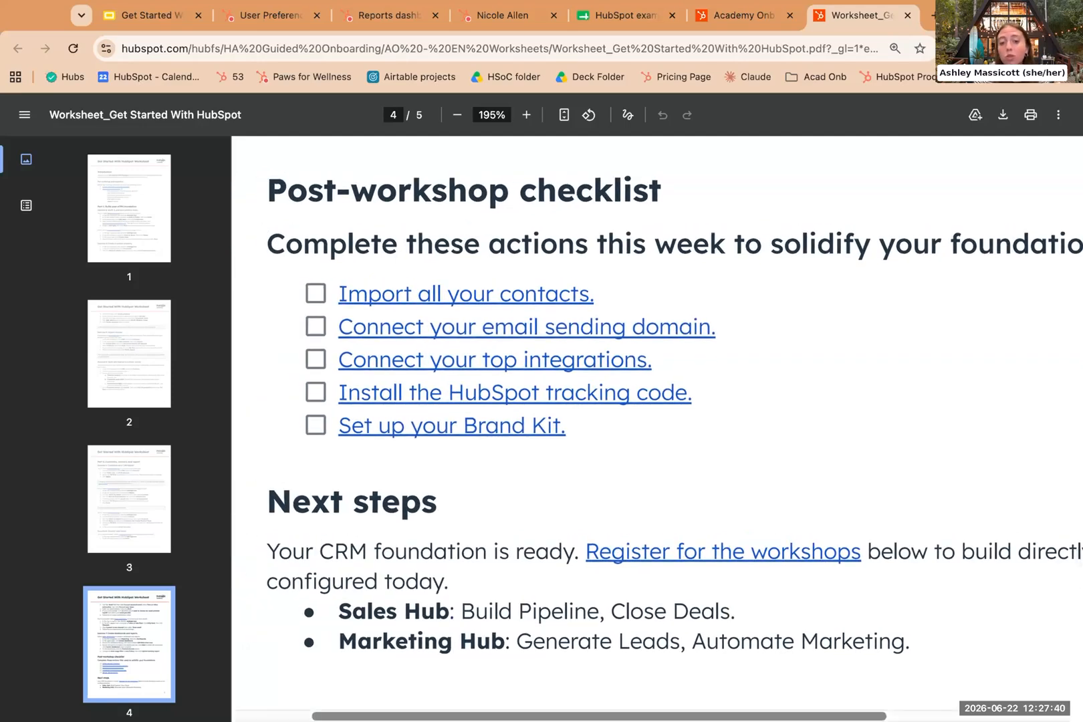
Advance the Google Slides deck through the email sending domain slide to the integrations slide, consulting the worksheet checklist in between.
{"action": "left_click", "coordinate": [140, 19]}
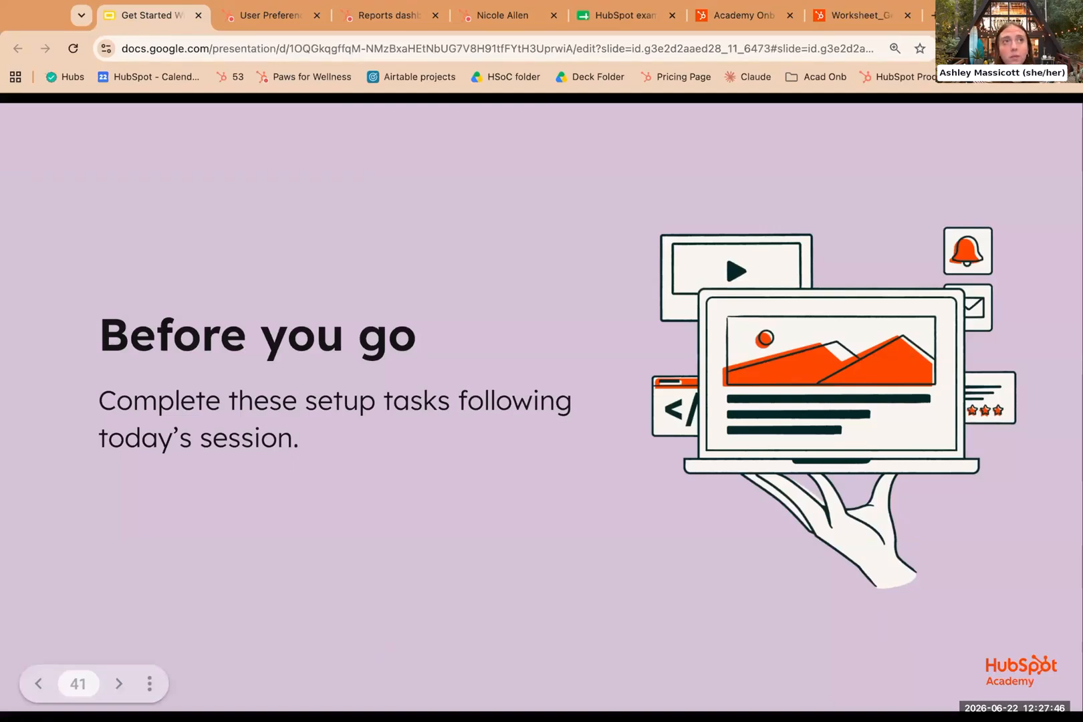
{"action": "key", "text": "Right"}
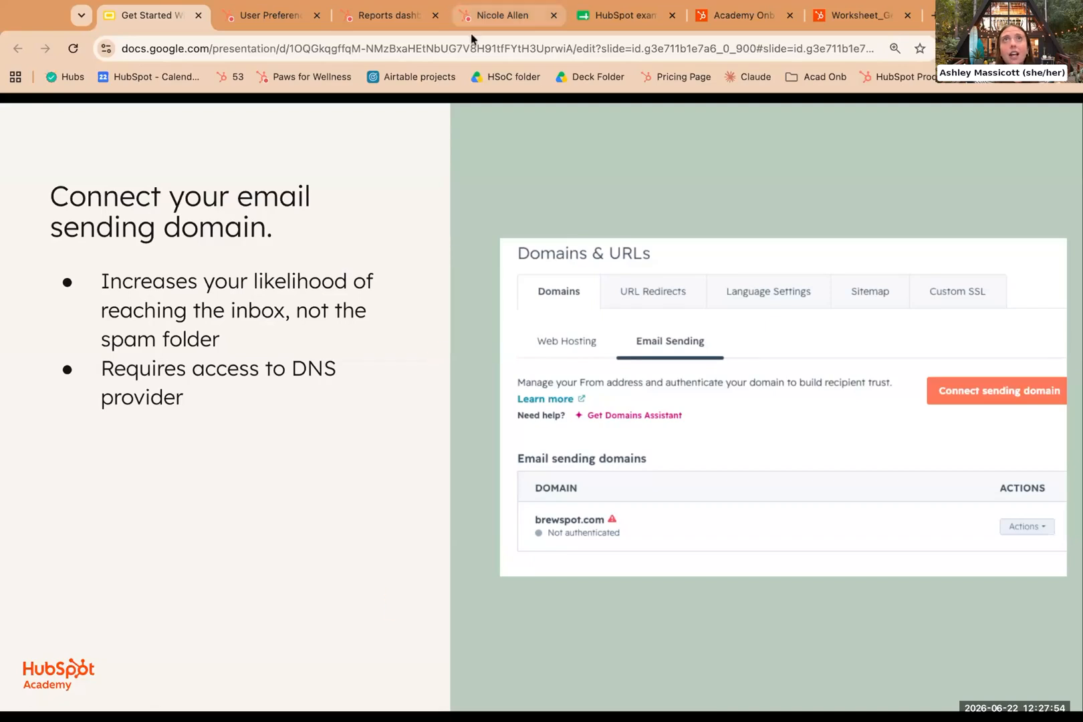
{"action": "left_click", "coordinate": [856, 15]}
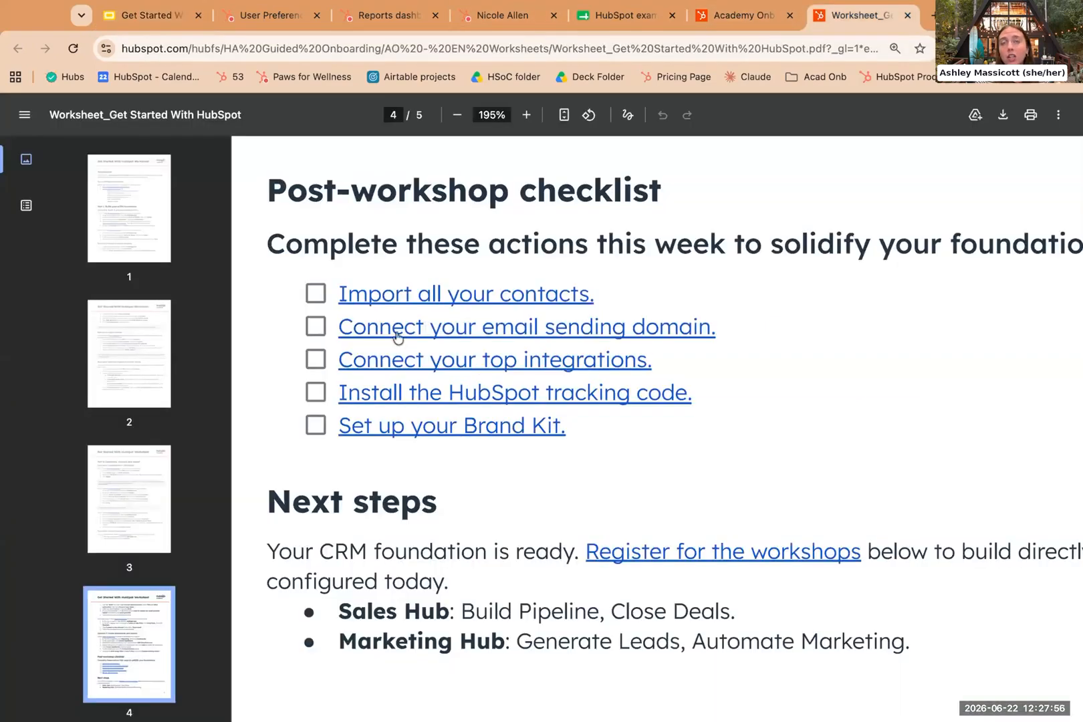
{"action": "left_click", "coordinate": [171, 16]}
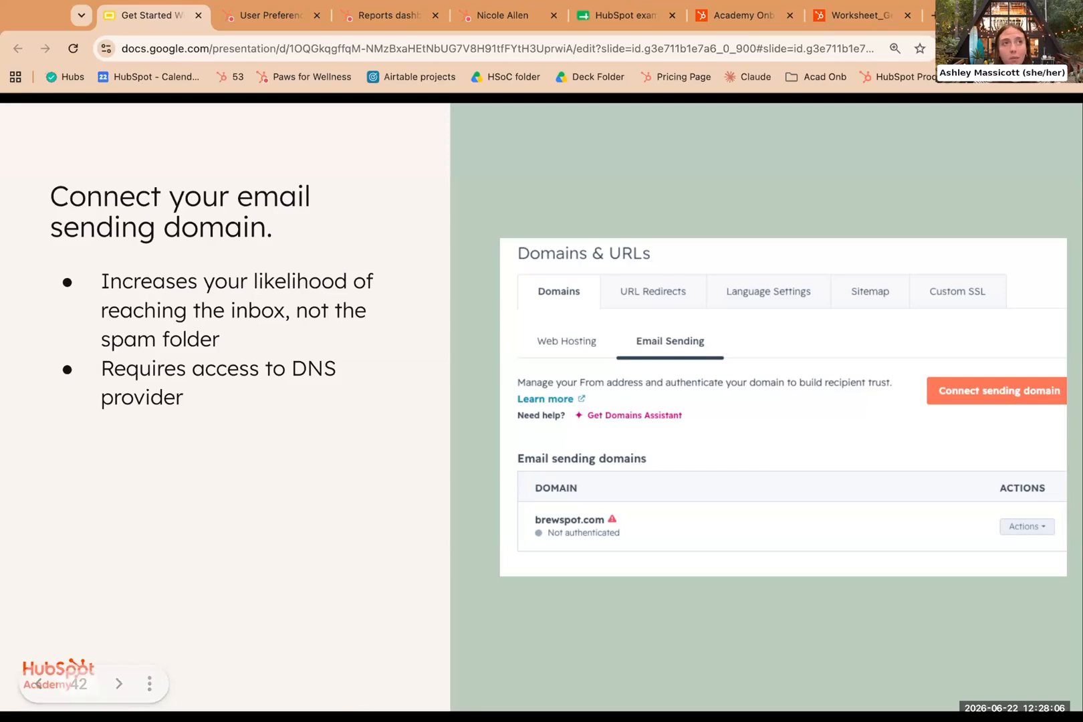
{"action": "key", "text": "Right"}
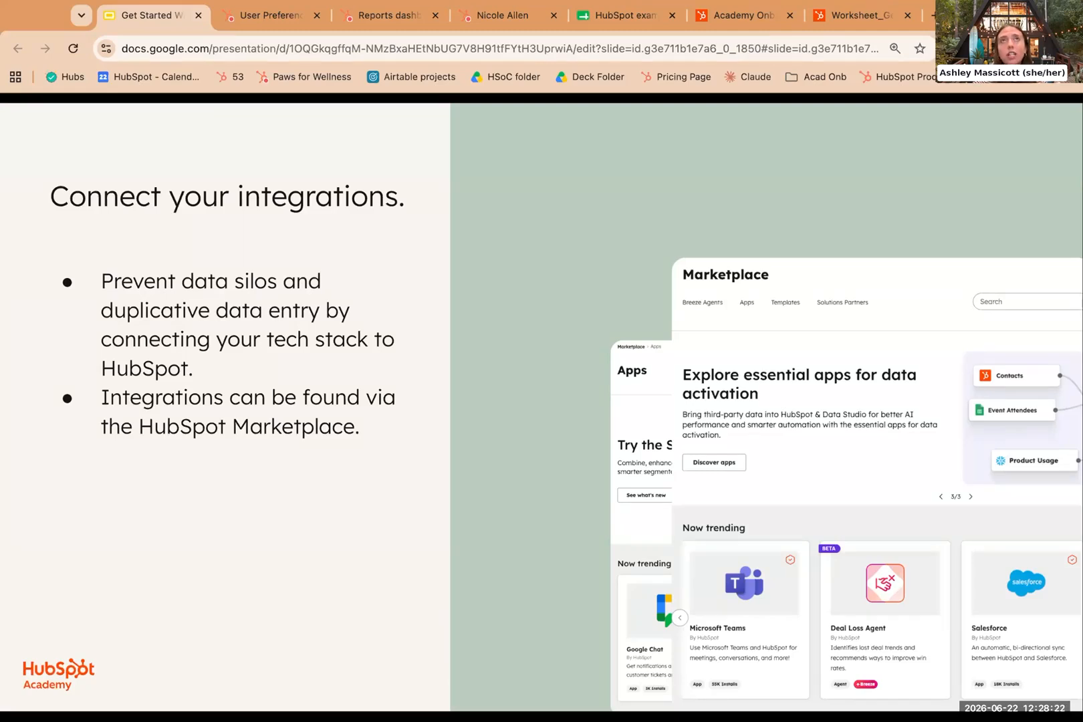
Switch to HubSpot, search the HubSpot Marketplace for "word", and open the HubSpot for WordPress app listing.
{"action": "left_click", "coordinate": [298, 25]}
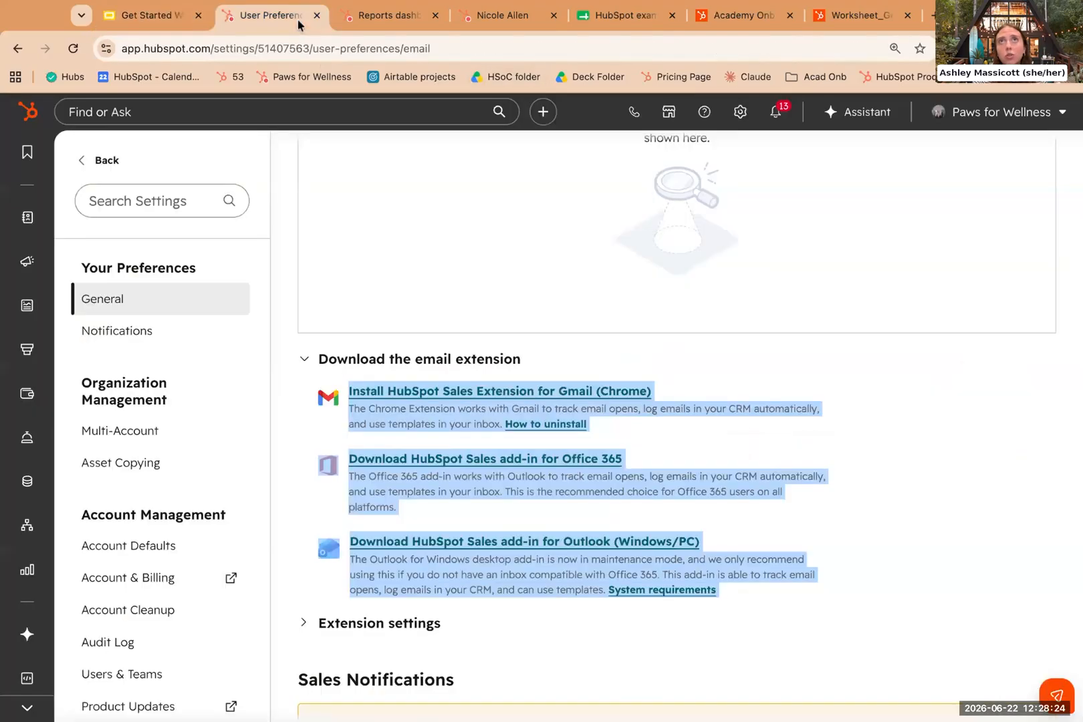
{"action": "left_click", "coordinate": [668, 115]}
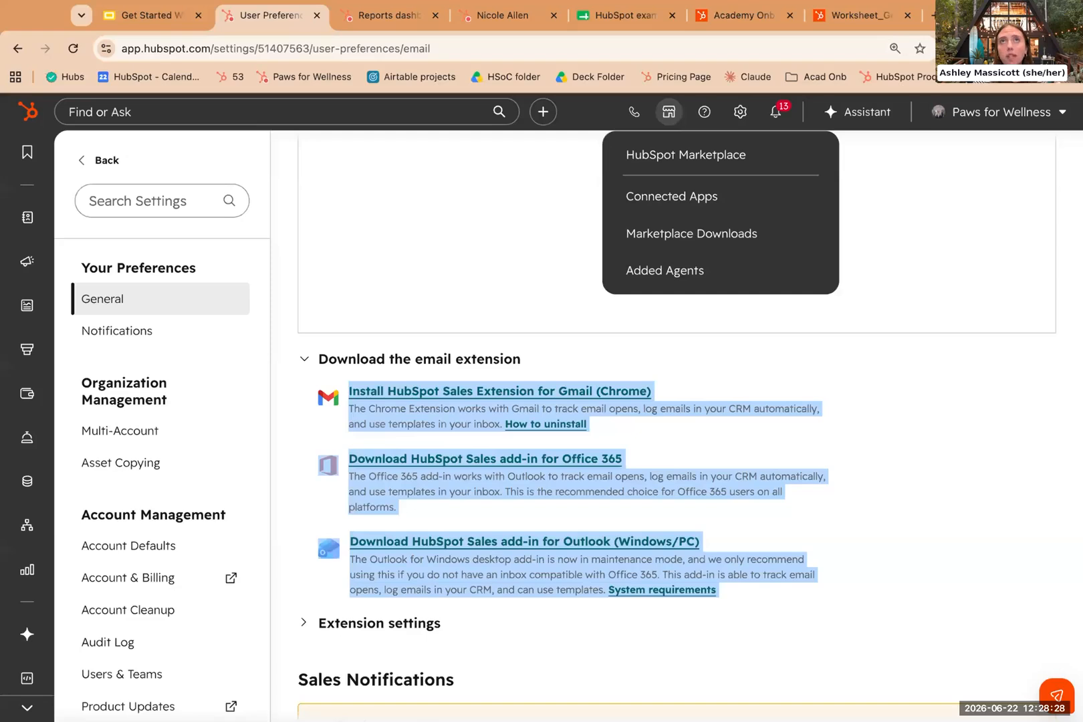
{"action": "left_click", "coordinate": [673, 156]}
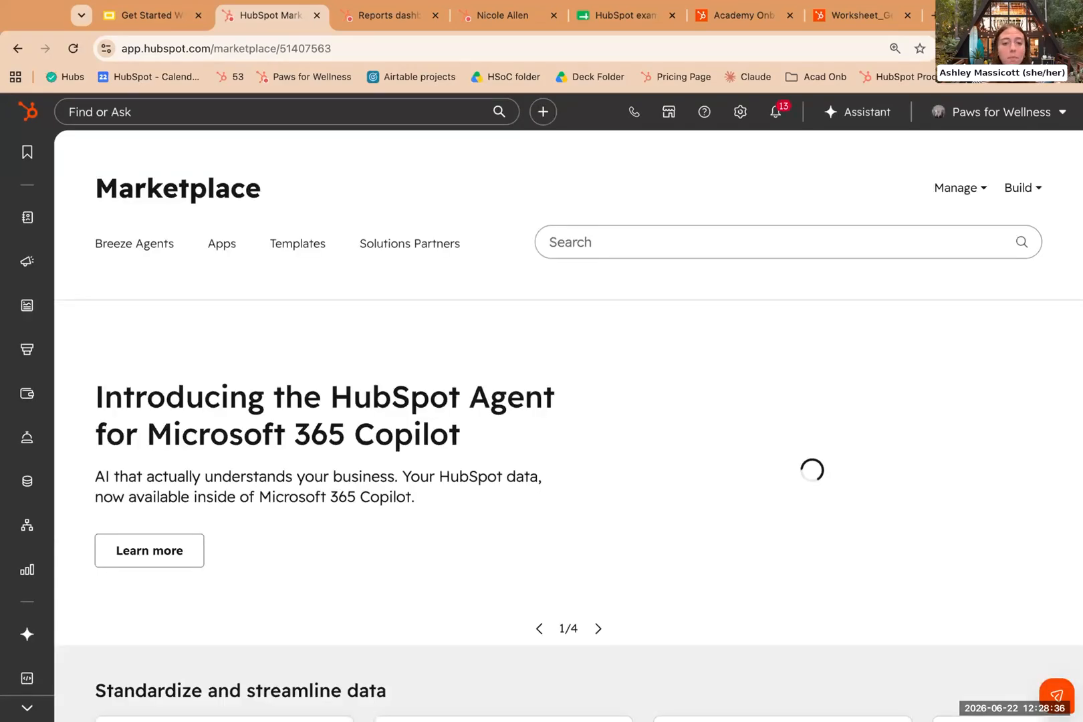
{"action": "left_click", "coordinate": [621, 244]}
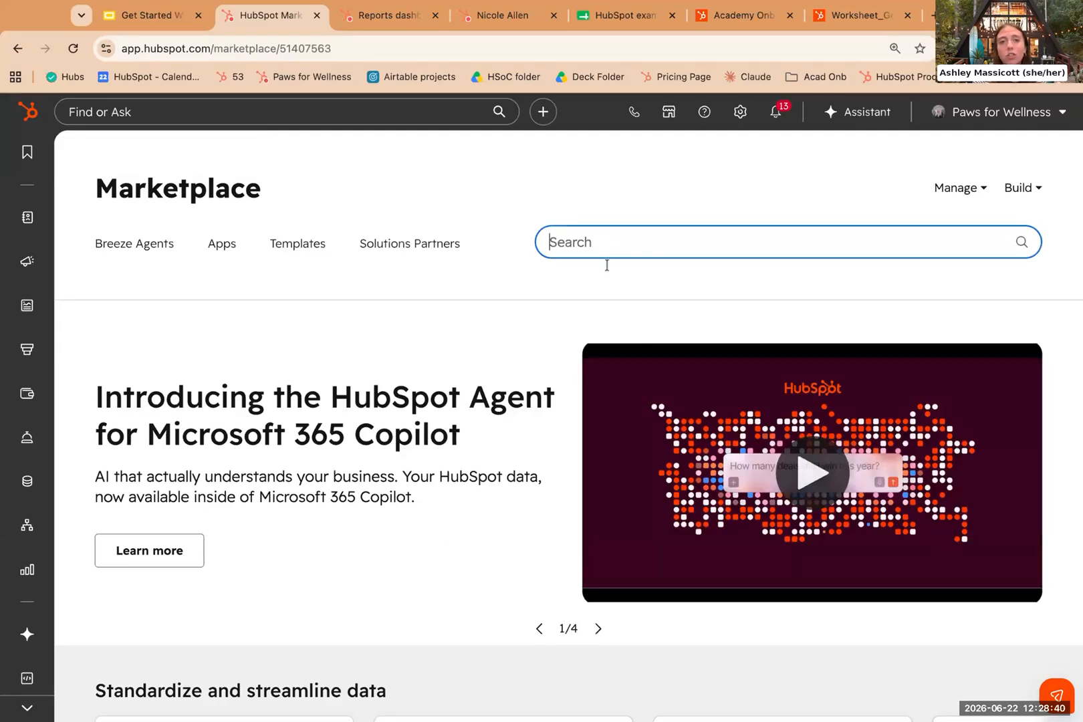
{"action": "type", "text": "word"}
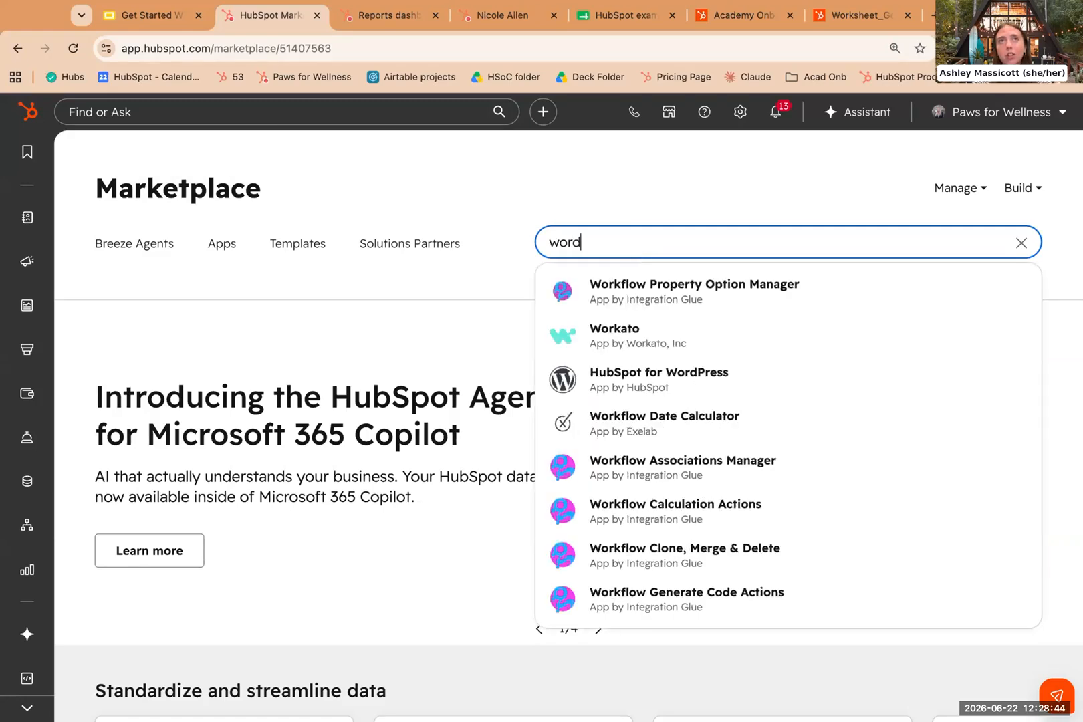
{"action": "left_click", "coordinate": [662, 305]}
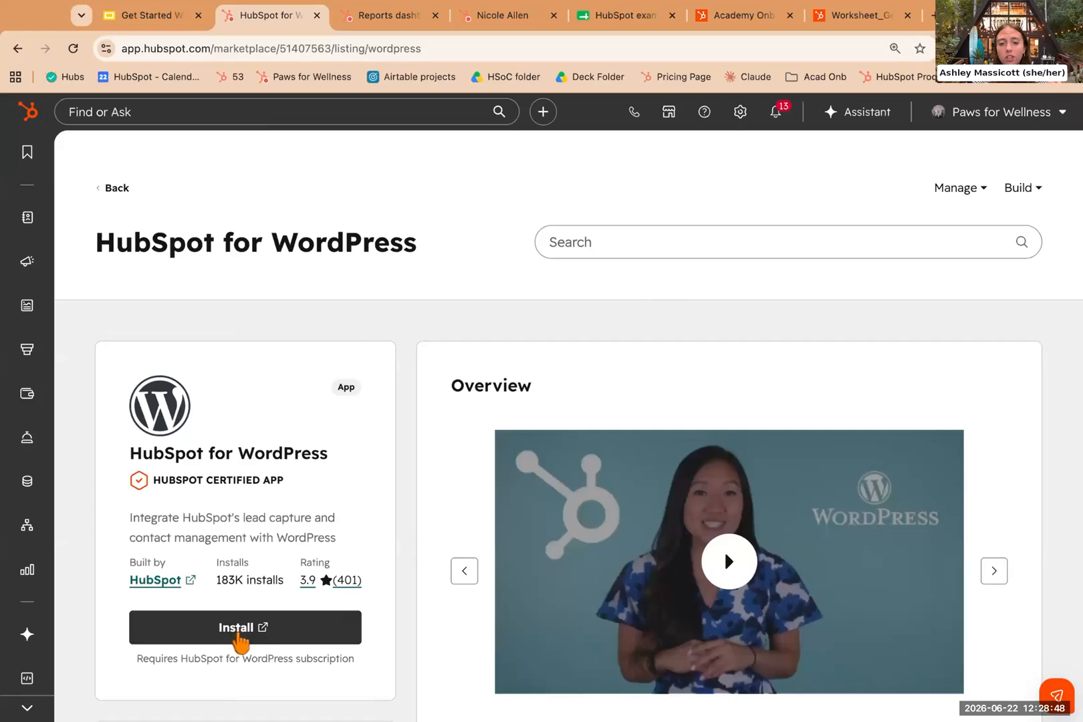
Advance the Google Slides deck to the Install the tracking code slide, and switch back to the HubSpot account.
{"action": "left_click", "coordinate": [167, 26]}
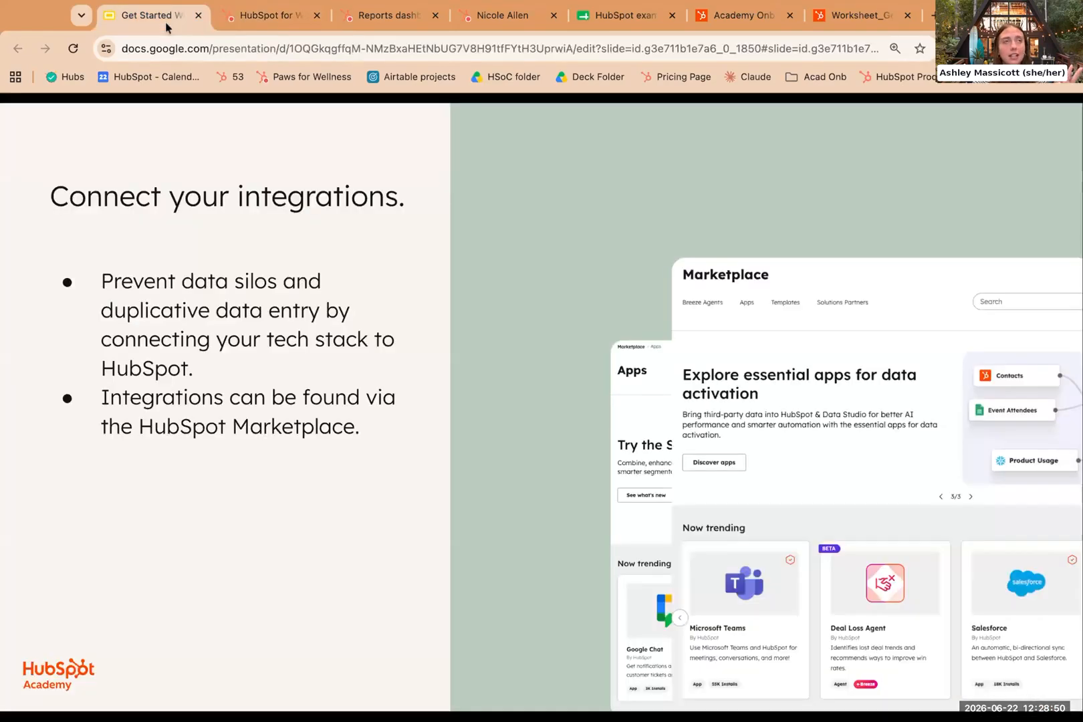
{"action": "key", "text": "Right"}
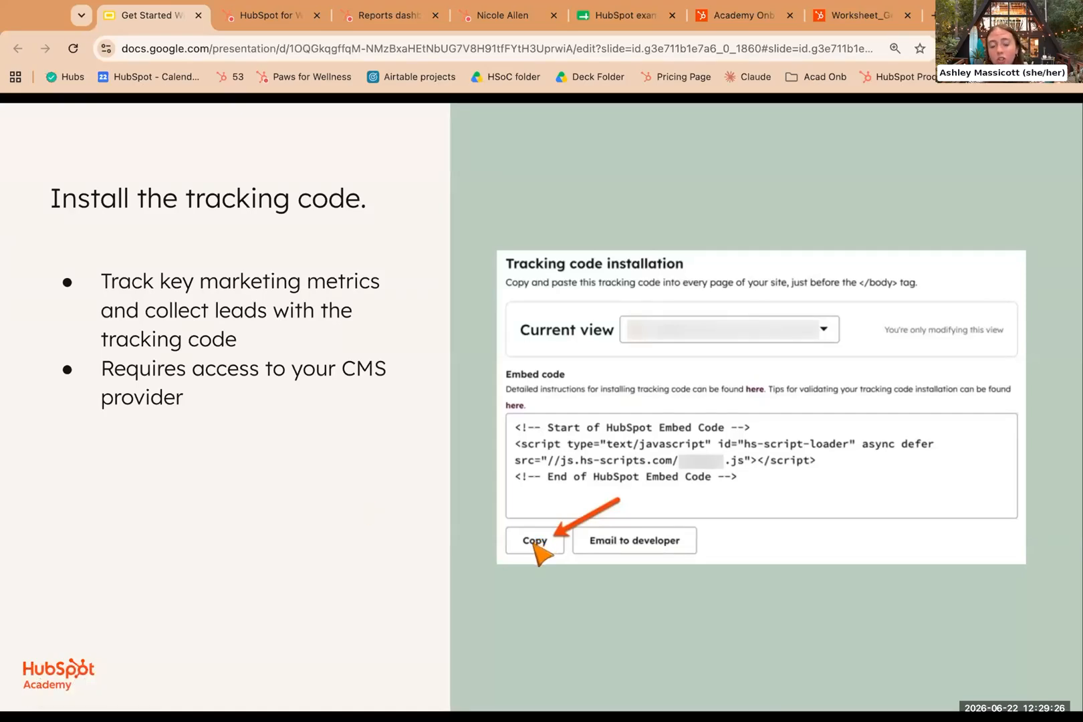
{"action": "left_click", "coordinate": [308, 32]}
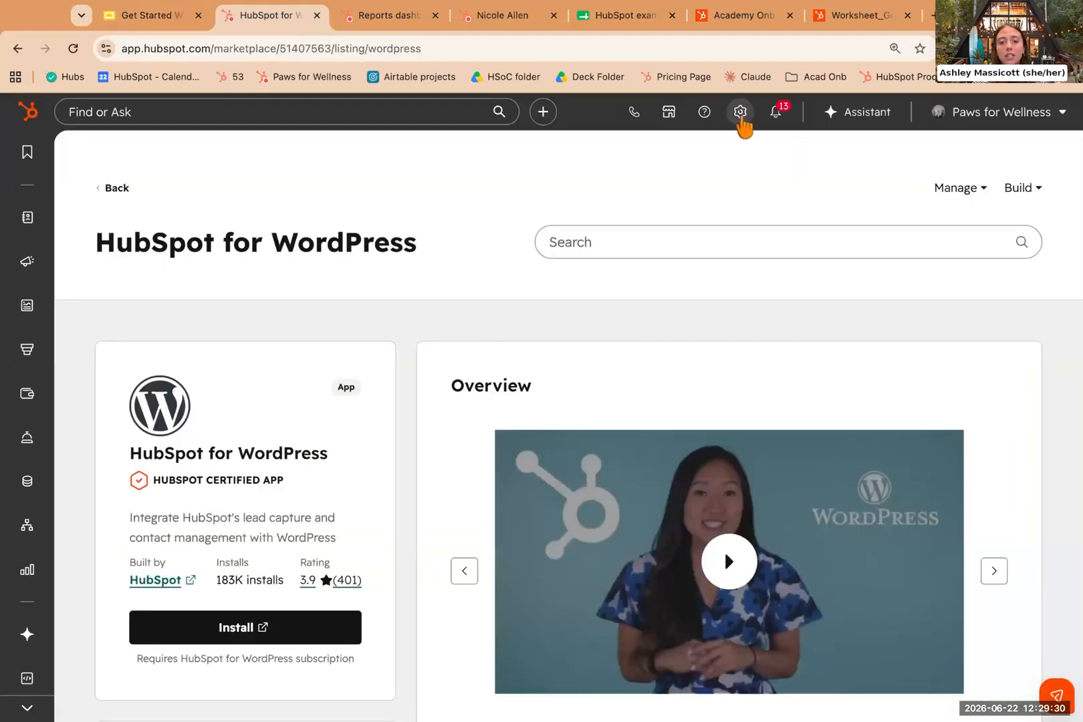
Open the Tracking Code page under Tracking & Analytics in the account settings and copy the HubSpot embed code.
{"action": "left_click", "coordinate": [740, 113]}
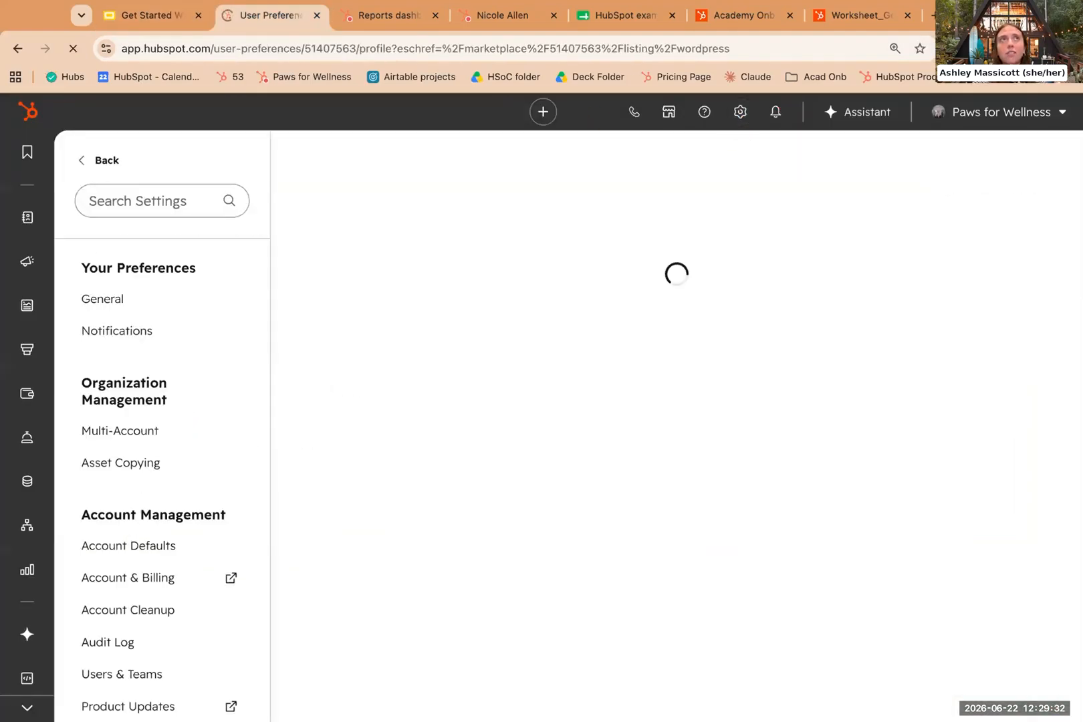
{"action": "scroll", "coordinate": [181, 411], "scroll_direction": "down", "scroll_amount": 5}
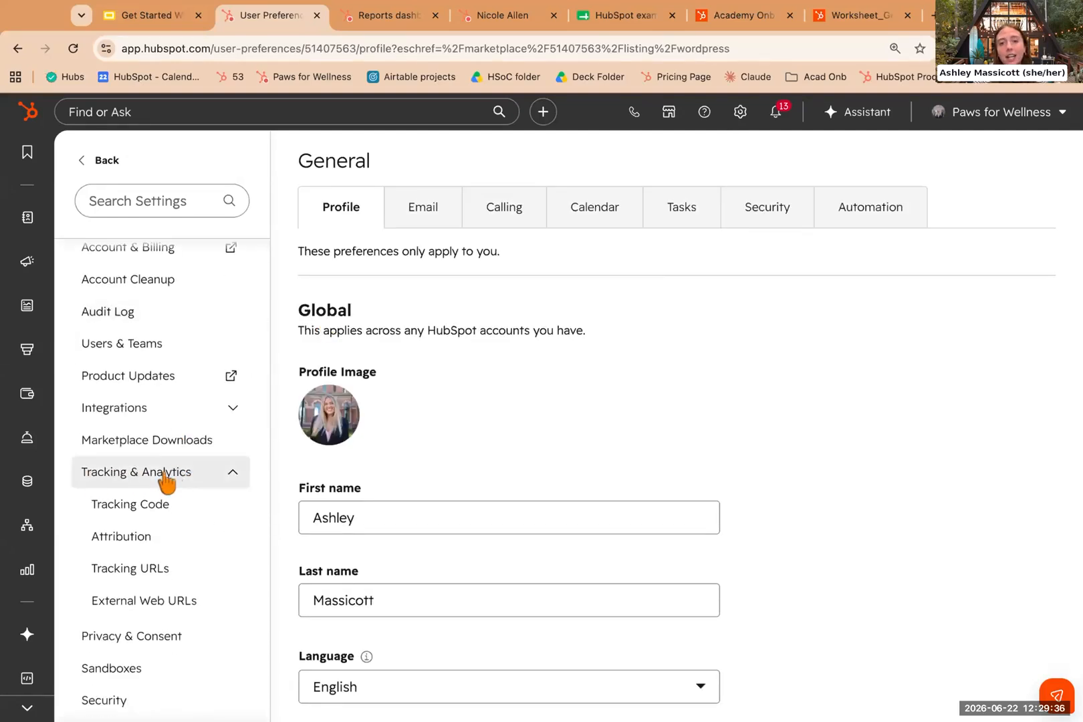
{"action": "left_click", "coordinate": [164, 506]}
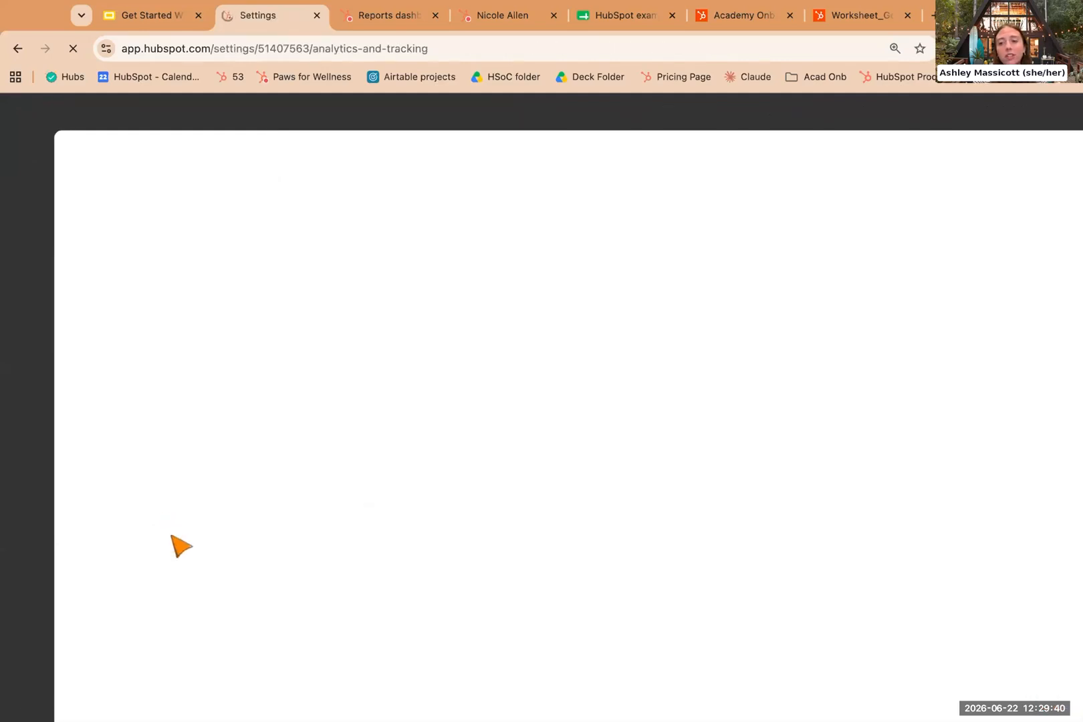
{"action": "scroll", "coordinate": [194, 518], "scroll_direction": "down", "scroll_amount": 3}
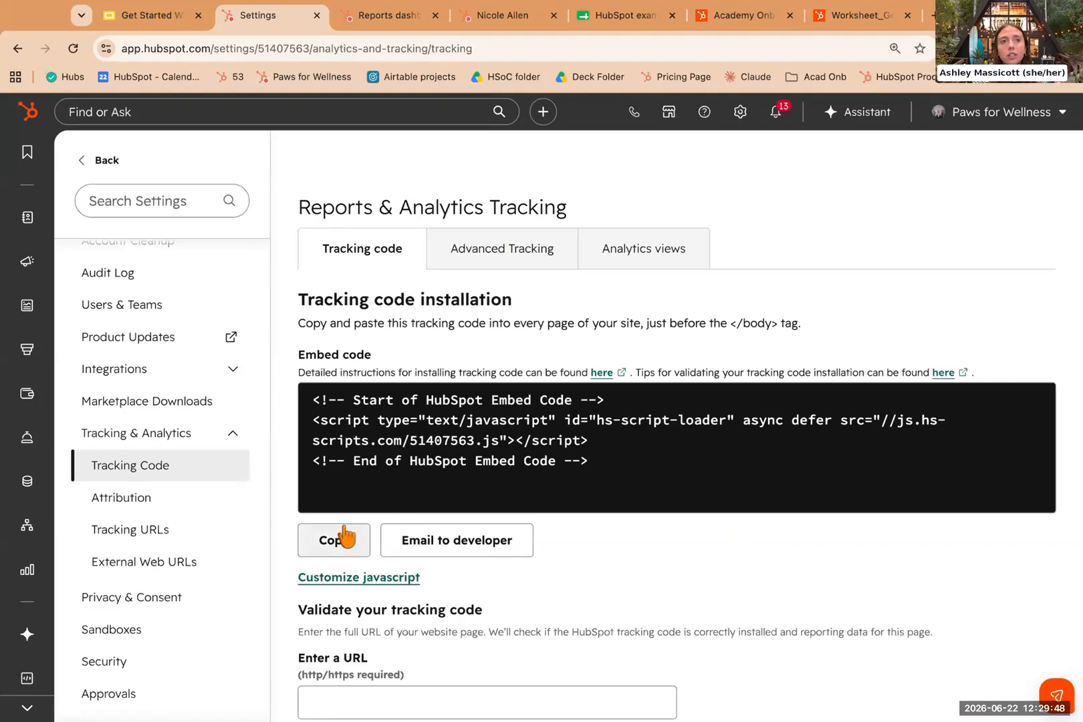
{"action": "left_click", "coordinate": [333, 540]}
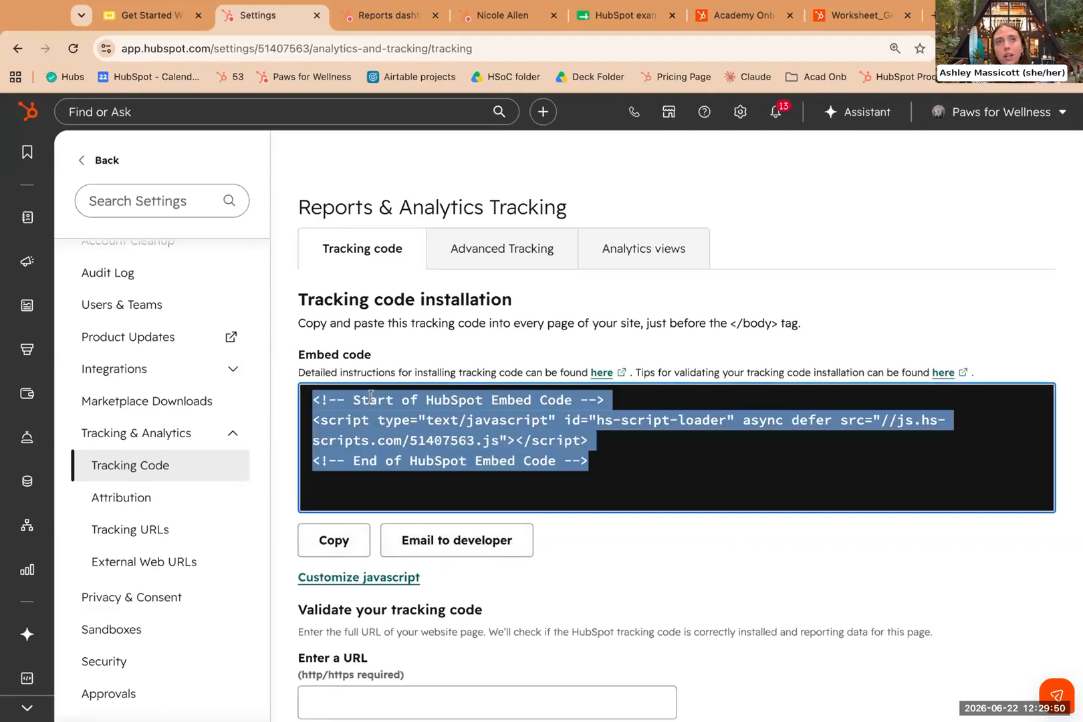
Highlight the instruction to paste the code on every page before the </body> tag, and activate the tracking code validation URL field.
{"action": "left_click_drag", "start_coordinate": [791, 324], "coordinate": [646, 324]}
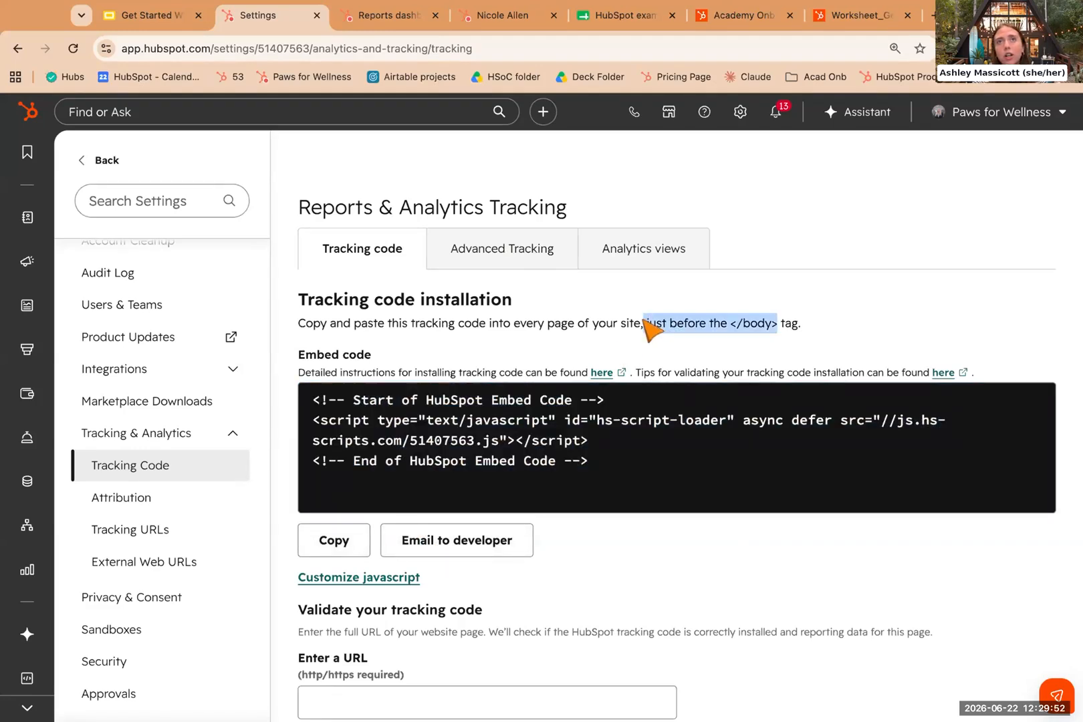
{"action": "left_click_drag", "start_coordinate": [512, 324], "coordinate": [800, 324]}
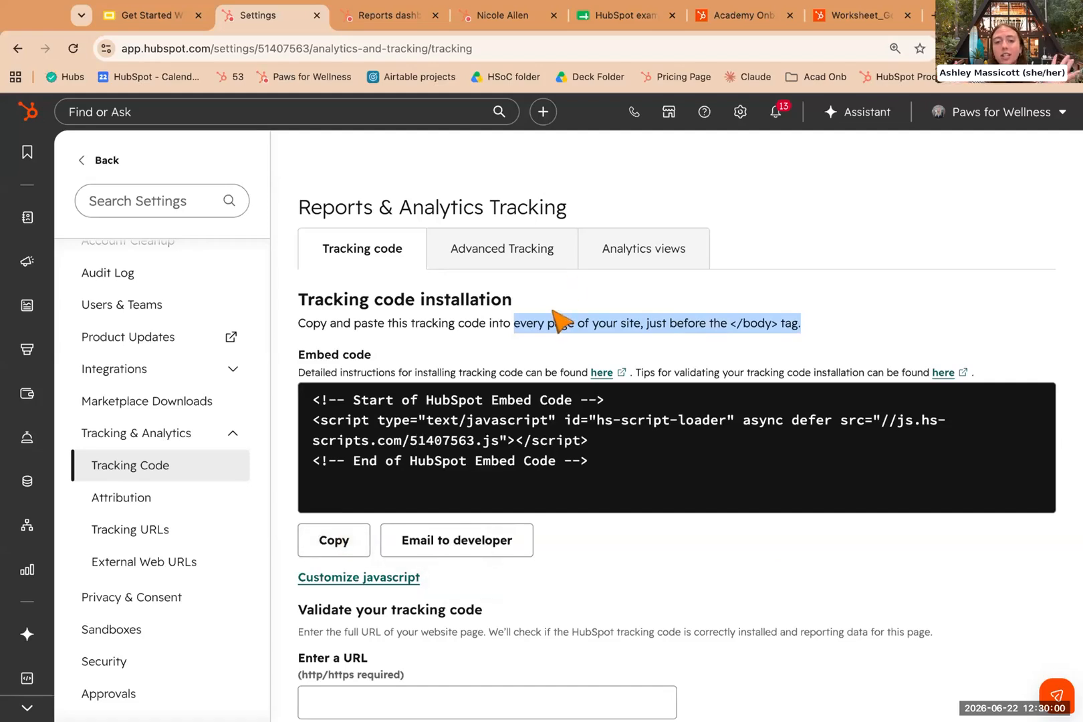
{"action": "scroll", "coordinate": [483, 671], "scroll_direction": "down", "scroll_amount": 3}
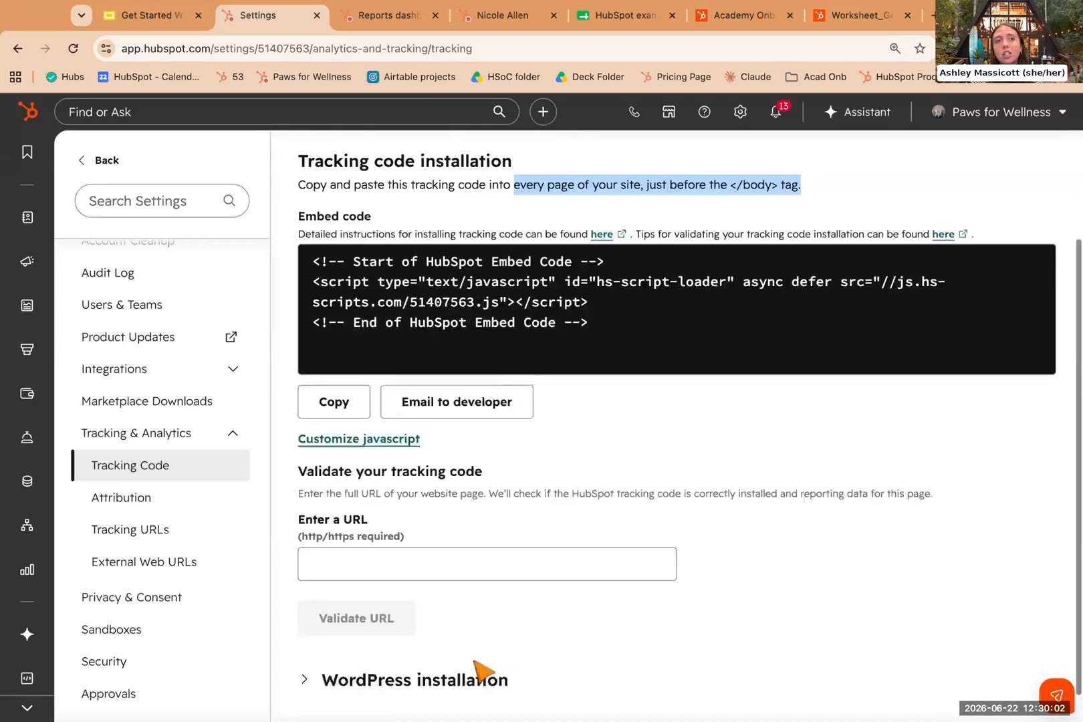
{"action": "left_click", "coordinate": [456, 530]}
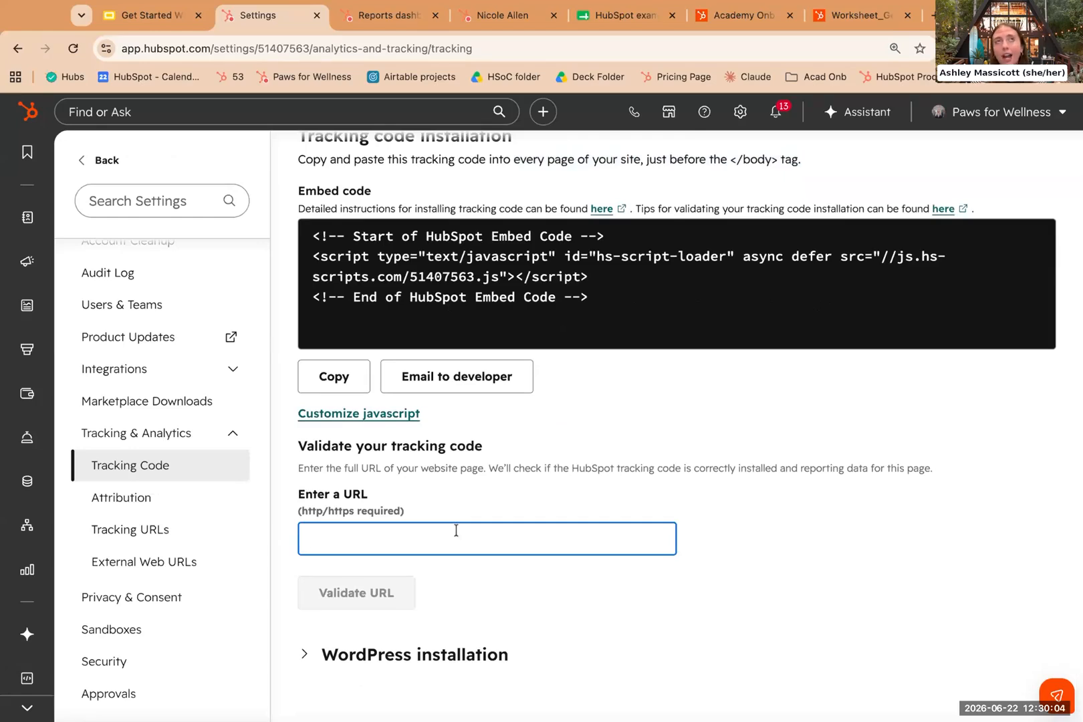
Advance the Google Slides deck to the "Set up your brand kit" slide, and switch back to the HubSpot account.
{"action": "left_click", "coordinate": [140, 28]}
{"action": "key", "text": "Down"}
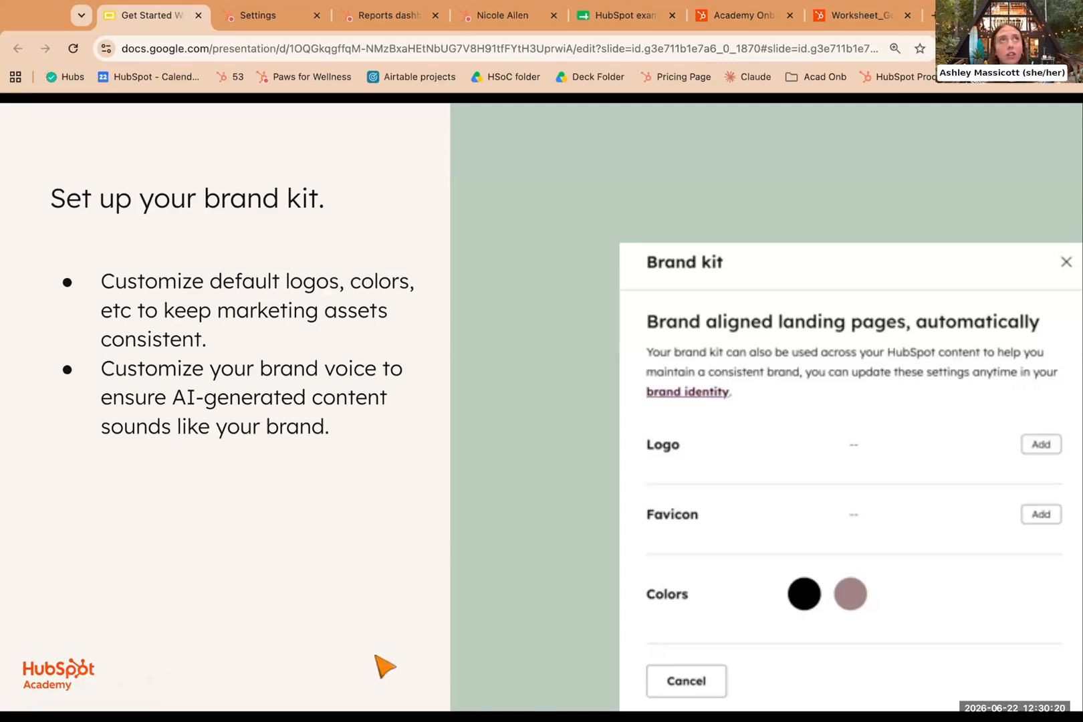
{"action": "left_click", "coordinate": [289, 16]}
Open the Brand Identity page from the Marketing tools and review the brand kit's logos, favicons, colors and theme.
{"action": "mouse_move", "coordinate": [33, 271]}
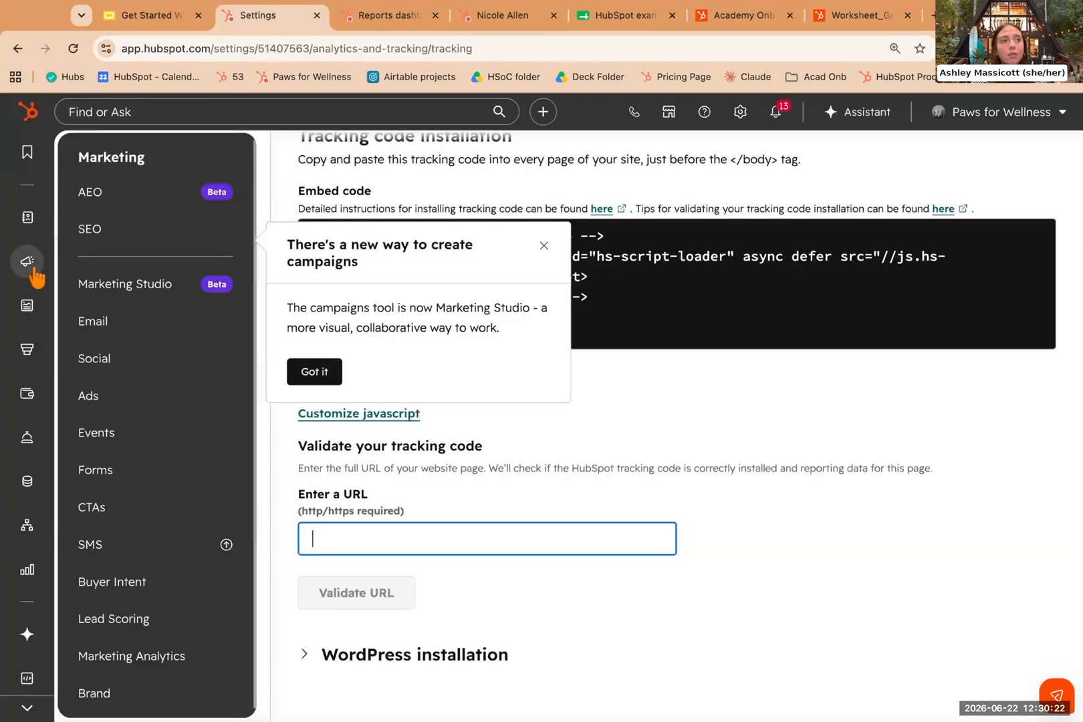
{"action": "left_click", "coordinate": [122, 695]}
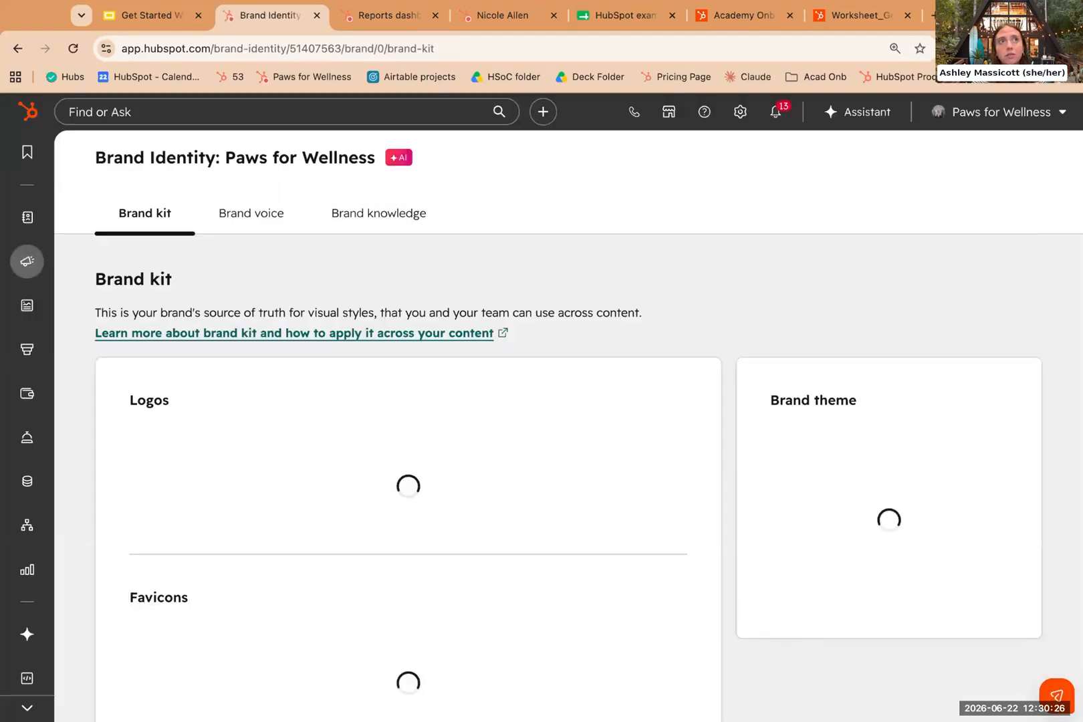
{"action": "scroll", "coordinate": [508, 455], "scroll_direction": "down", "scroll_amount": 4}
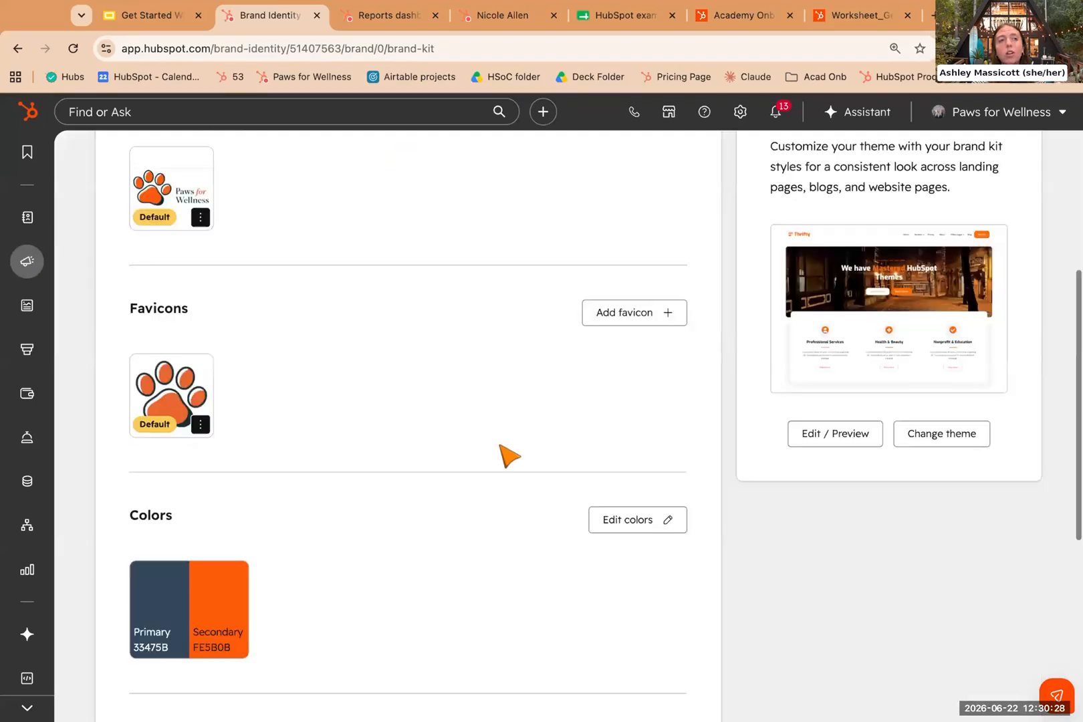
{"action": "scroll", "coordinate": [508, 456], "scroll_direction": "down", "scroll_amount": 3}
{"action": "scroll", "coordinate": [508, 455], "scroll_direction": "up", "scroll_amount": 8}
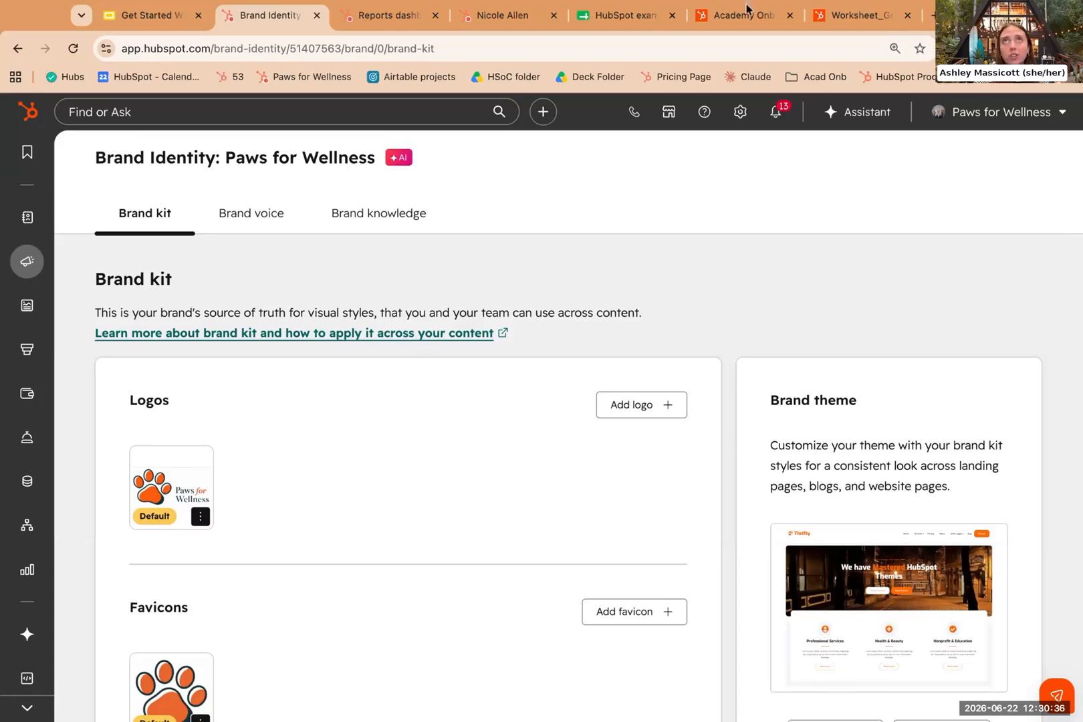
Switch to the worksheet PDF and highlight the Post-workshop checklist items from the email sending domain through the Brand Kit.
{"action": "left_click", "coordinate": [847, 24]}
{"action": "left_click_drag", "start_coordinate": [583, 440], "coordinate": [338, 323]}
{"action": "scroll", "coordinate": [330, 336], "scroll_direction": "down", "scroll_amount": 5}
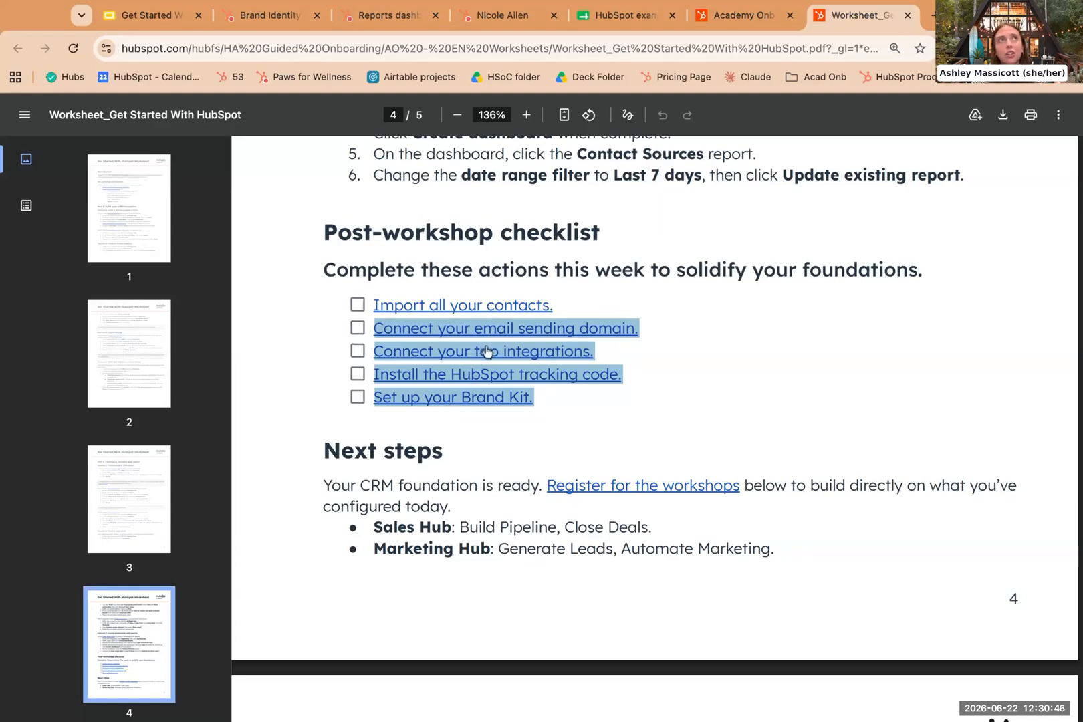
Return to the Google Slides deck and advance through the "Complete this week" slide to the "Next steps" slide.
{"action": "left_click", "coordinate": [123, 14]}
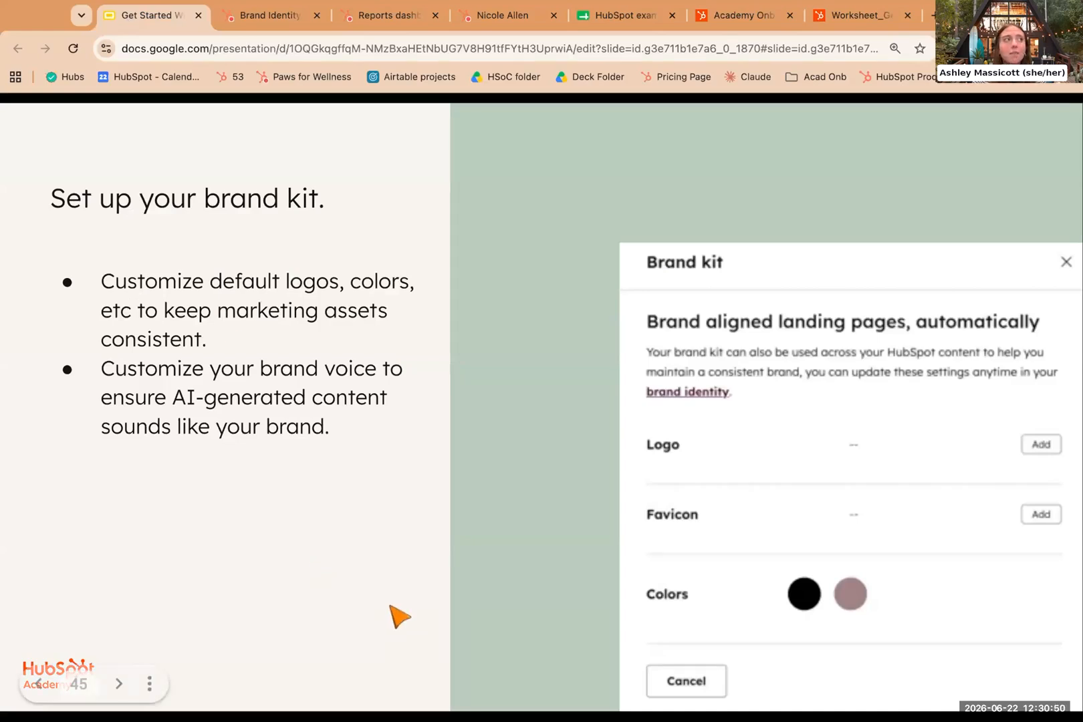
{"action": "key", "text": "Right"}
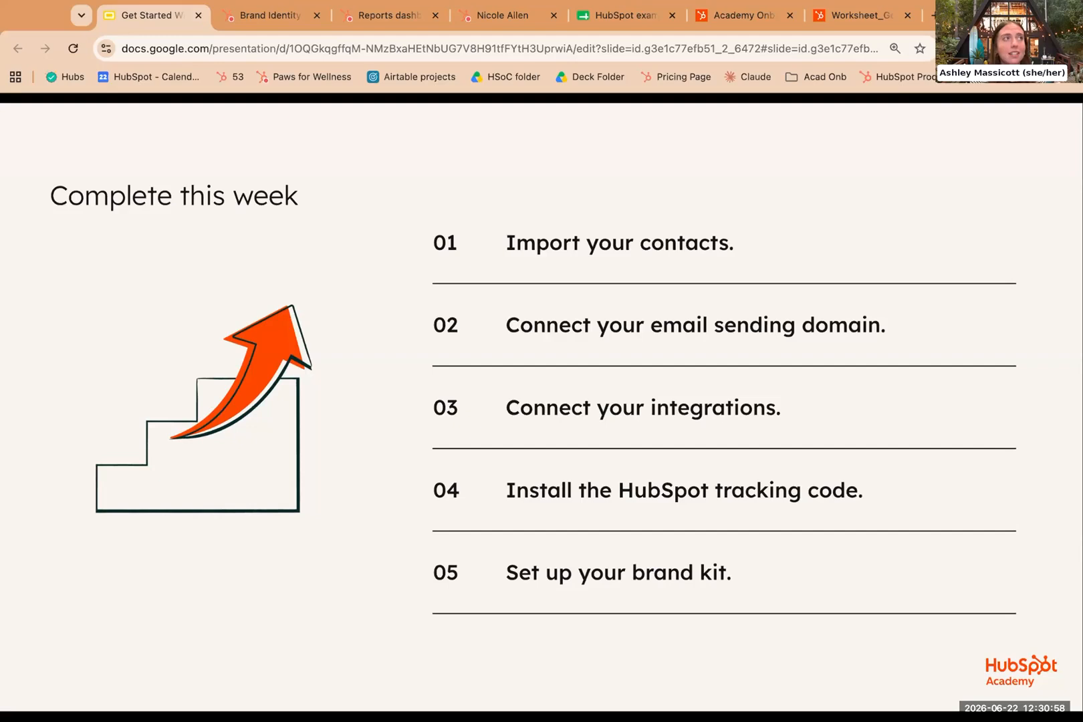
{"action": "key", "text": "Right"}
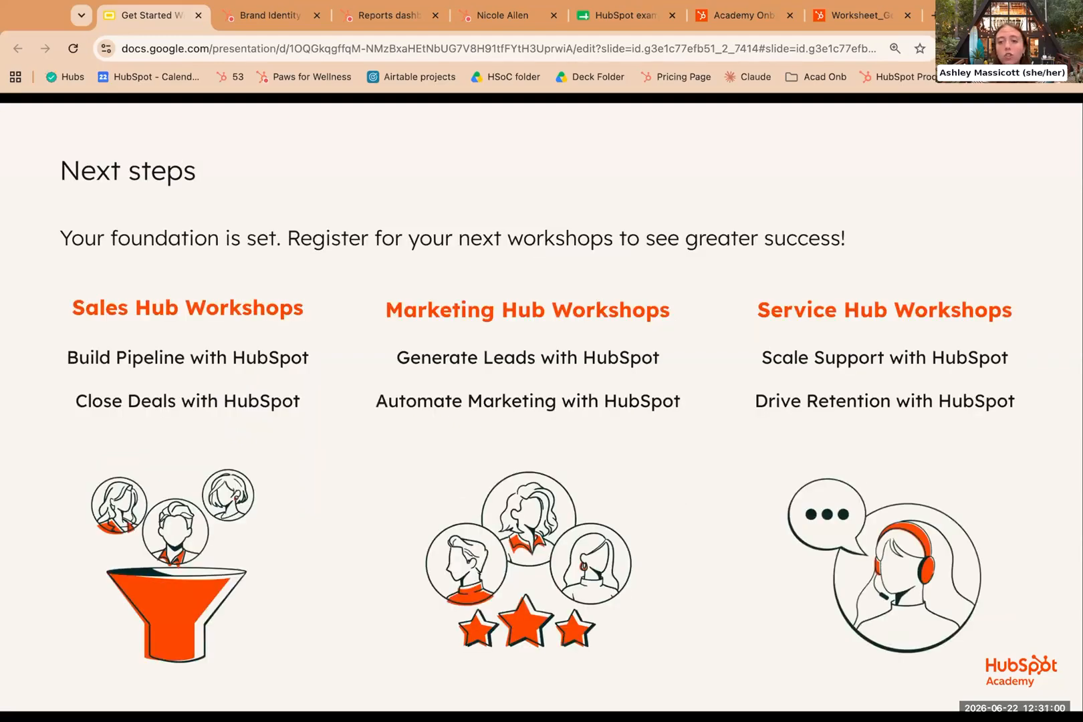